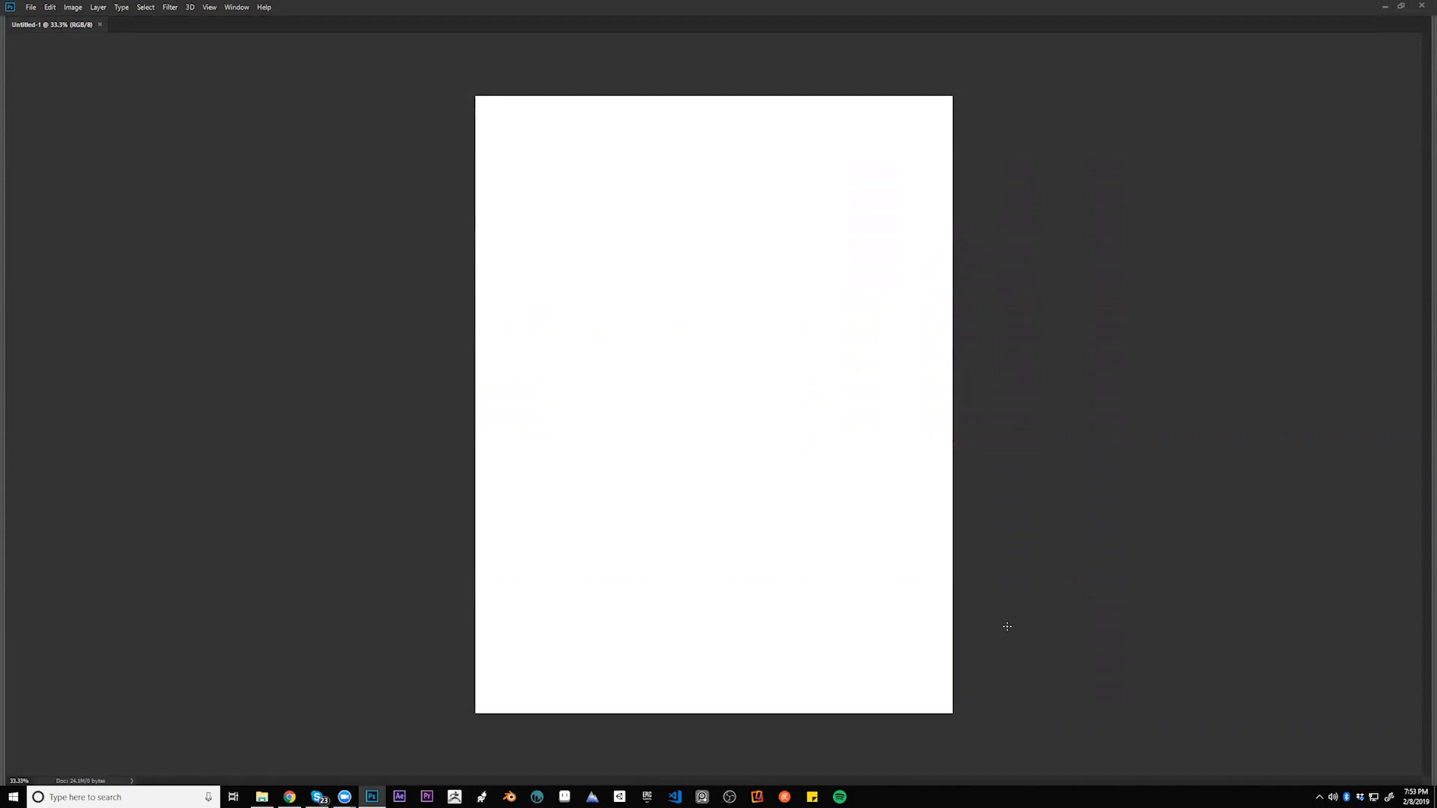
# - Paint a few black test strokes in the upper part of the blank canvas, undoing the first attempts
pyautogui.moveTo(709, 135)
pyautogui.mouseDown()
pyautogui.moveTo(784, 190)
pyautogui.moveTo(705, 375)
pyautogui.mouseUp()
pyautogui.hotkey('ctrl', 'z')
pyautogui.moveTo(822, 202)
pyautogui.mouseDown()
pyautogui.moveTo(660, 321)
pyautogui.moveTo(802, 202)
pyautogui.mouseUp()
pyautogui.hotkey('ctrl', 'z')
pyautogui.moveTo(670, 289)
pyautogui.mouseDown()
pyautogui.moveTo(752, 254)
pyautogui.moveTo(729, 263)
pyautogui.mouseUp()
pyautogui.hotkey('ctrl', 'z')
pyautogui.moveTo(646, 305)
pyautogui.mouseDown()
pyautogui.moveTo(732, 241)
pyautogui.moveTo(630, 301)
pyautogui.mouseUp()
pyautogui.moveTo(678, 136); pyautogui.dragTo(637, 165)
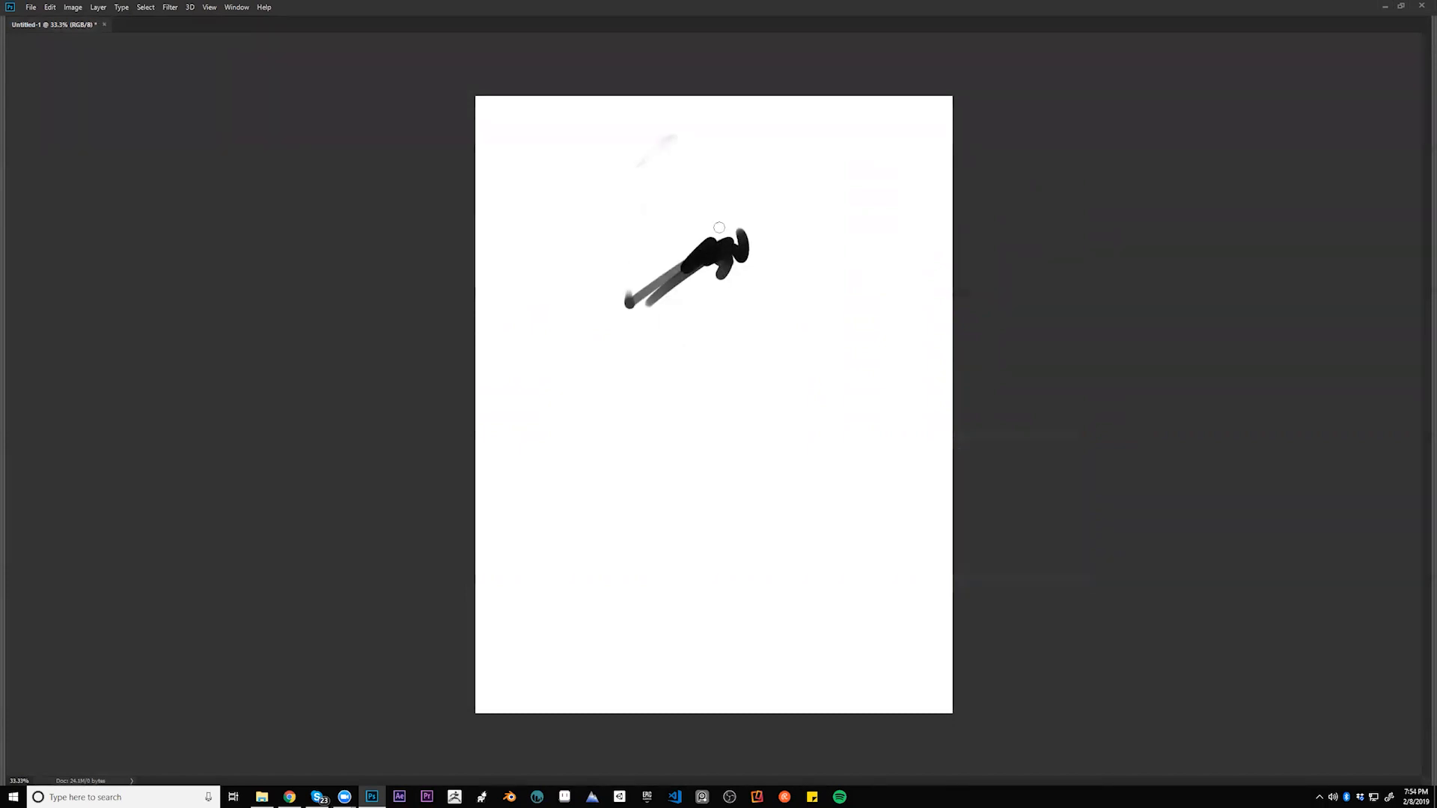
# - Switch to Chrome to view the ArtStation portfolio and the Lobster Johnson artwork on Pinterest as references, and return to Photoshop
pyautogui.press('Tab')
pyautogui.hotkey('alt', 'Tab')
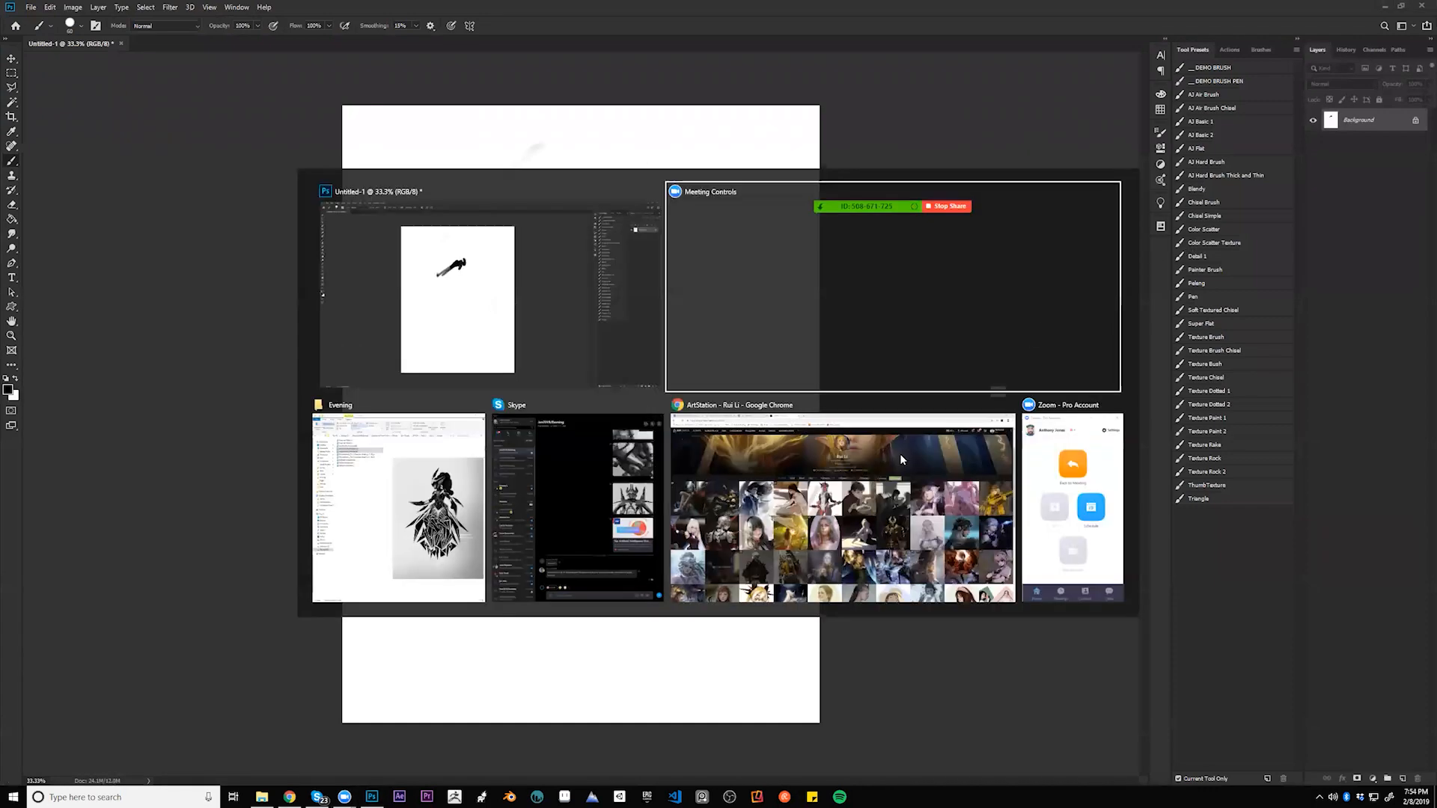
pyautogui.click(819, 464)
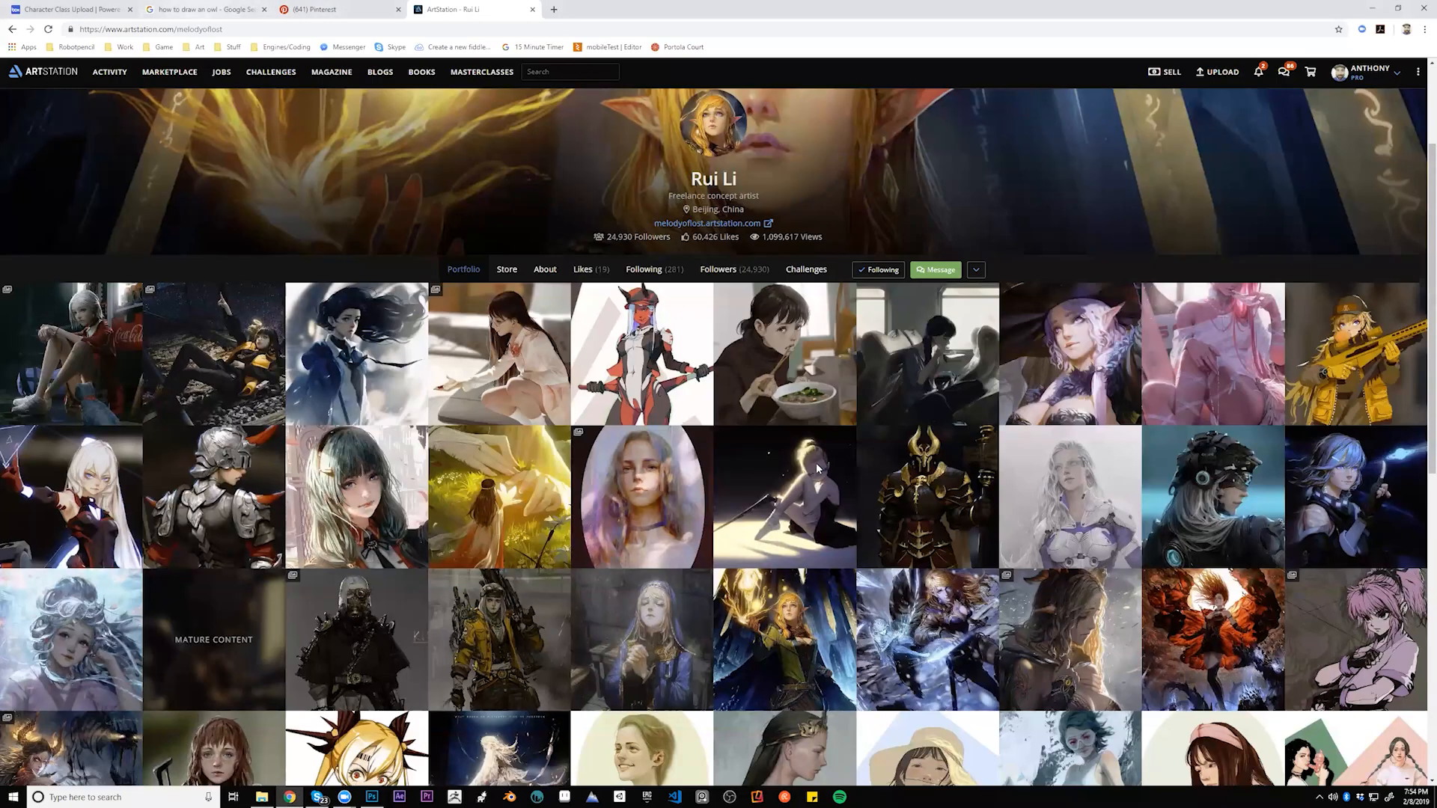
pyautogui.hotkey('ctrl', 'shift', 'Tab')
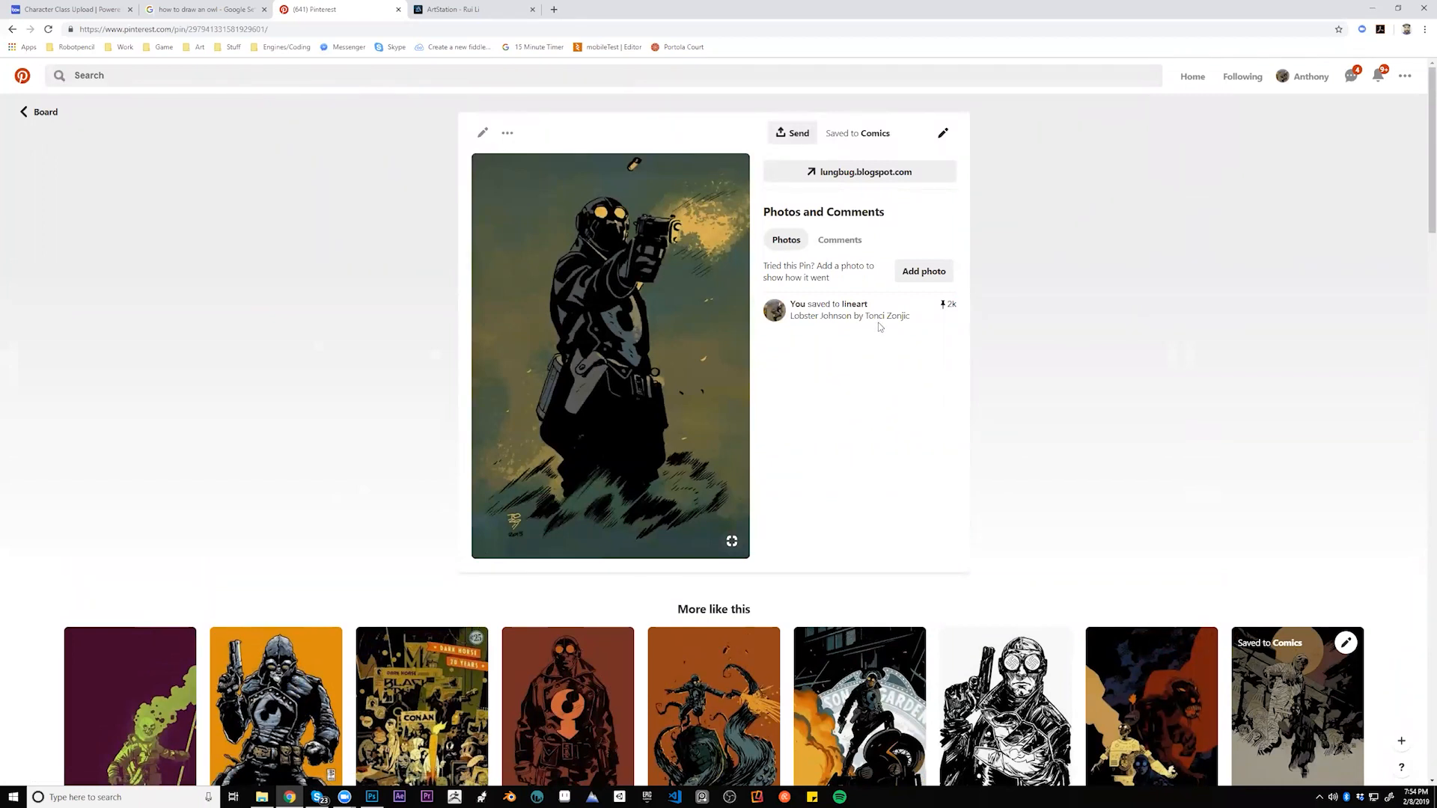
pyautogui.hotkey('alt', 'Tab')
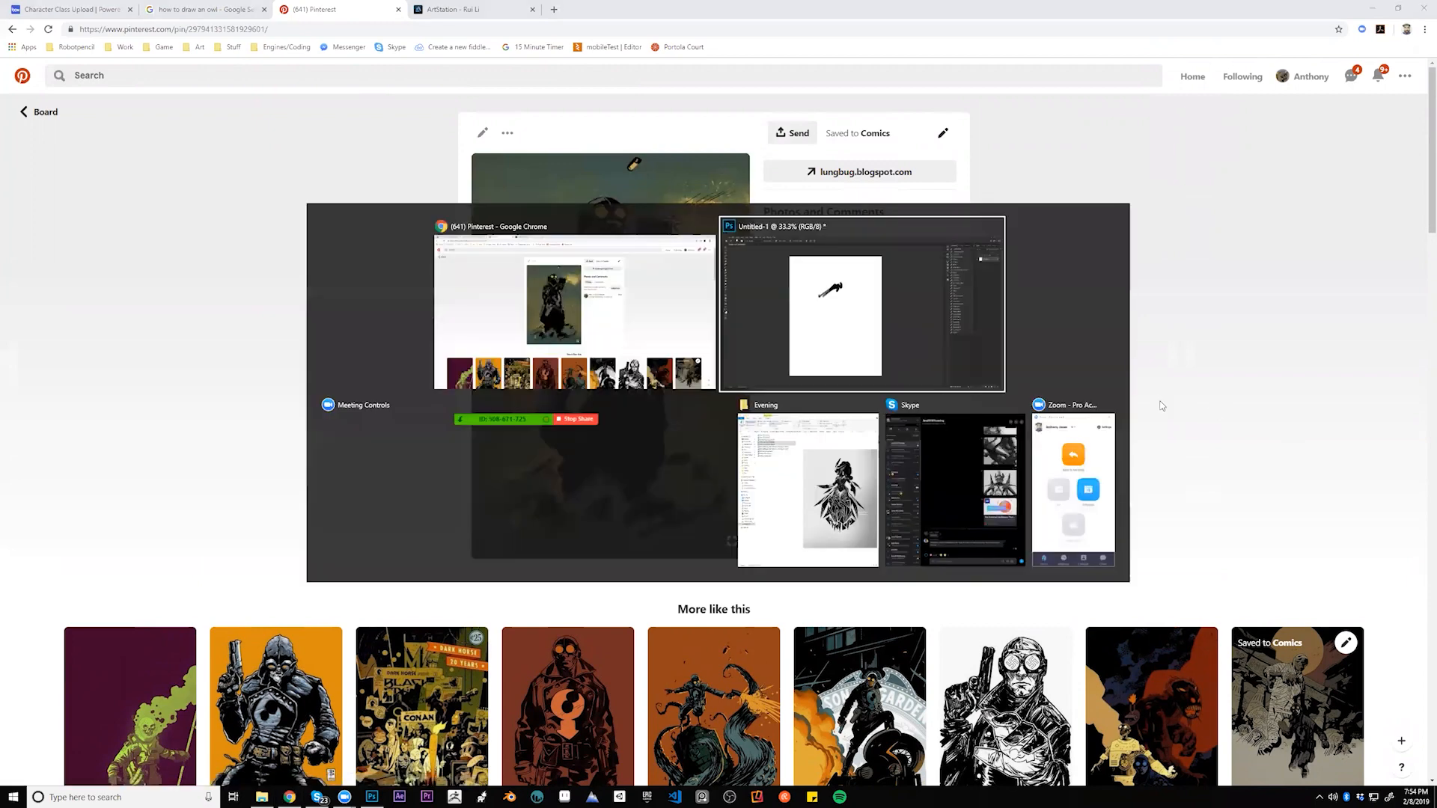
# - Load the Texture Paint 1 brush preset and try it with a stroke, undoing that stroke
pyautogui.click(1251, 174)
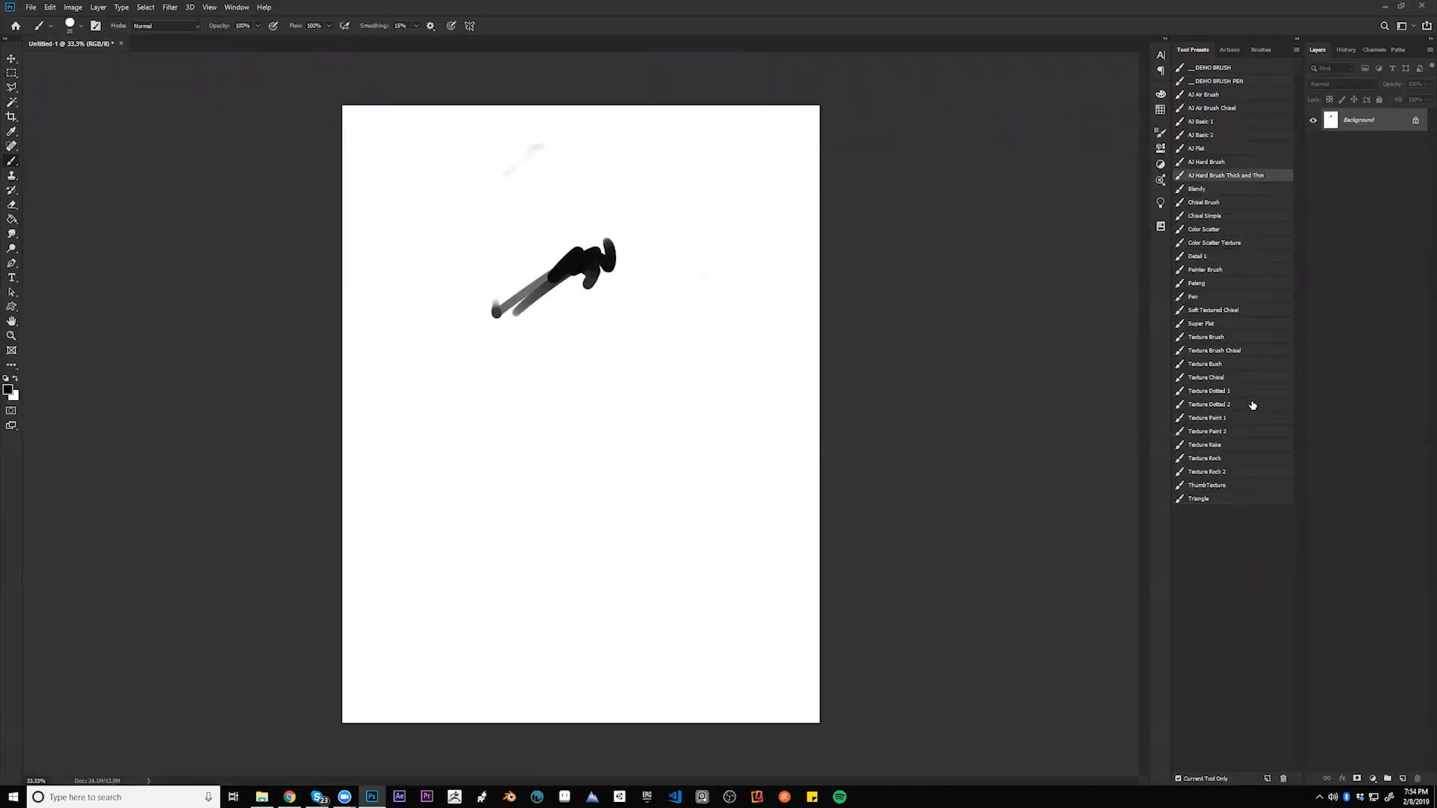
pyautogui.click(1237, 417)
pyautogui.moveTo(582, 253); pyautogui.dragTo(662, 208)
pyautogui.hotkey('ctrl', 'z')
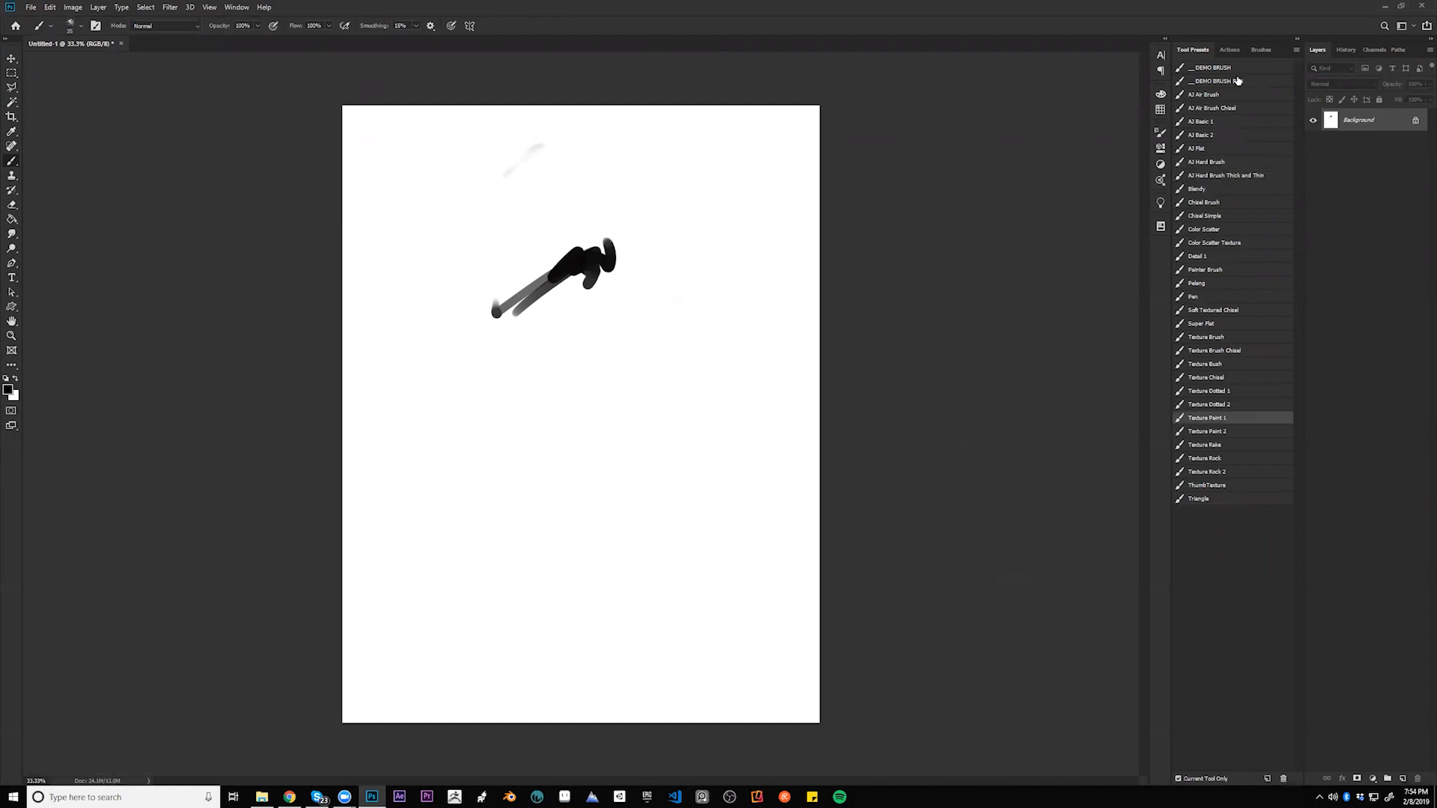
# - Turn off the brush's Texture, Dual Brush and Transfer options, testing the brush with strokes on the canvas
pyautogui.click(1162, 135)
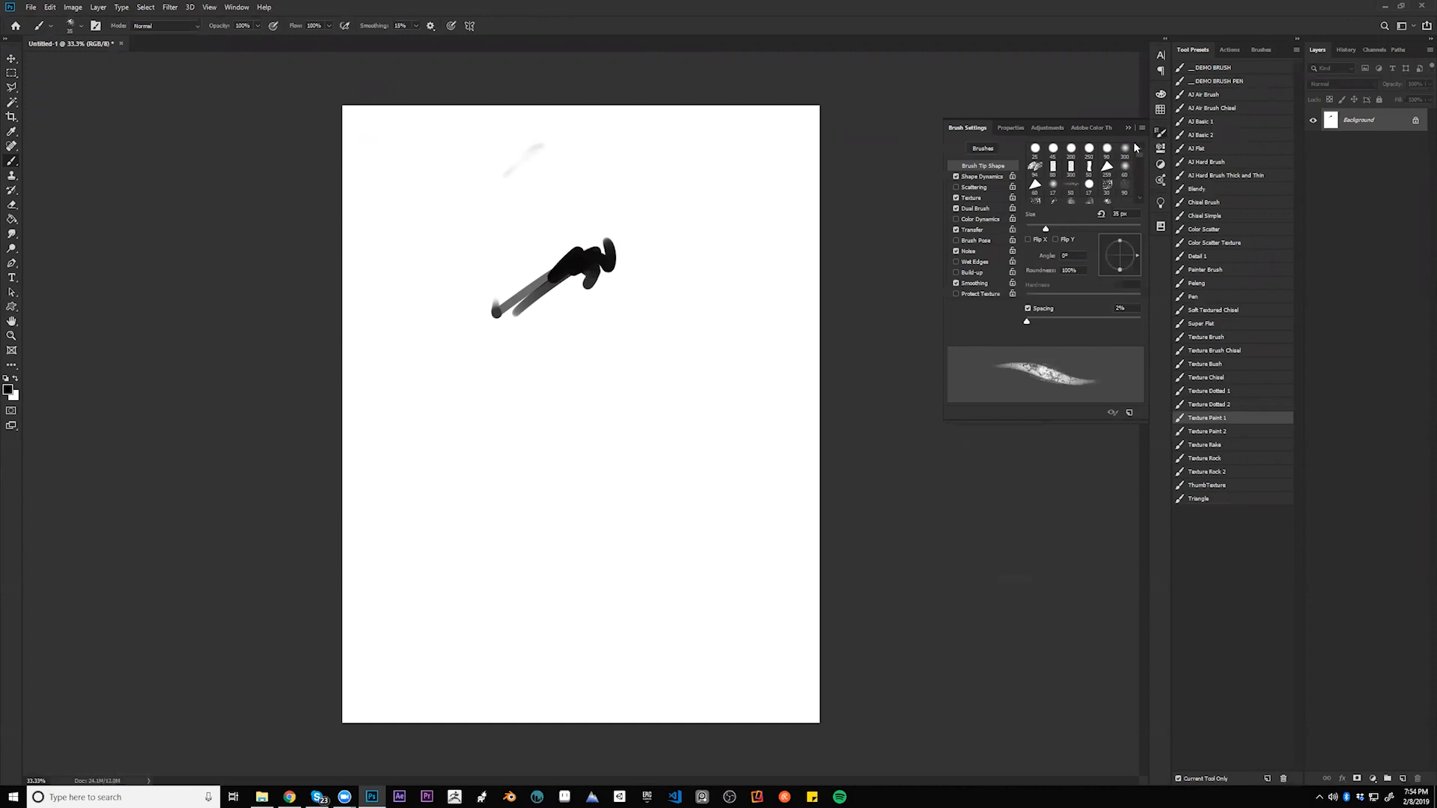
pyautogui.click(957, 209)
pyautogui.moveTo(666, 278)
pyautogui.mouseDown()
pyautogui.moveTo(641, 299)
pyautogui.moveTo(658, 386)
pyautogui.mouseUp()
pyautogui.press('z')
pyautogui.press('b')
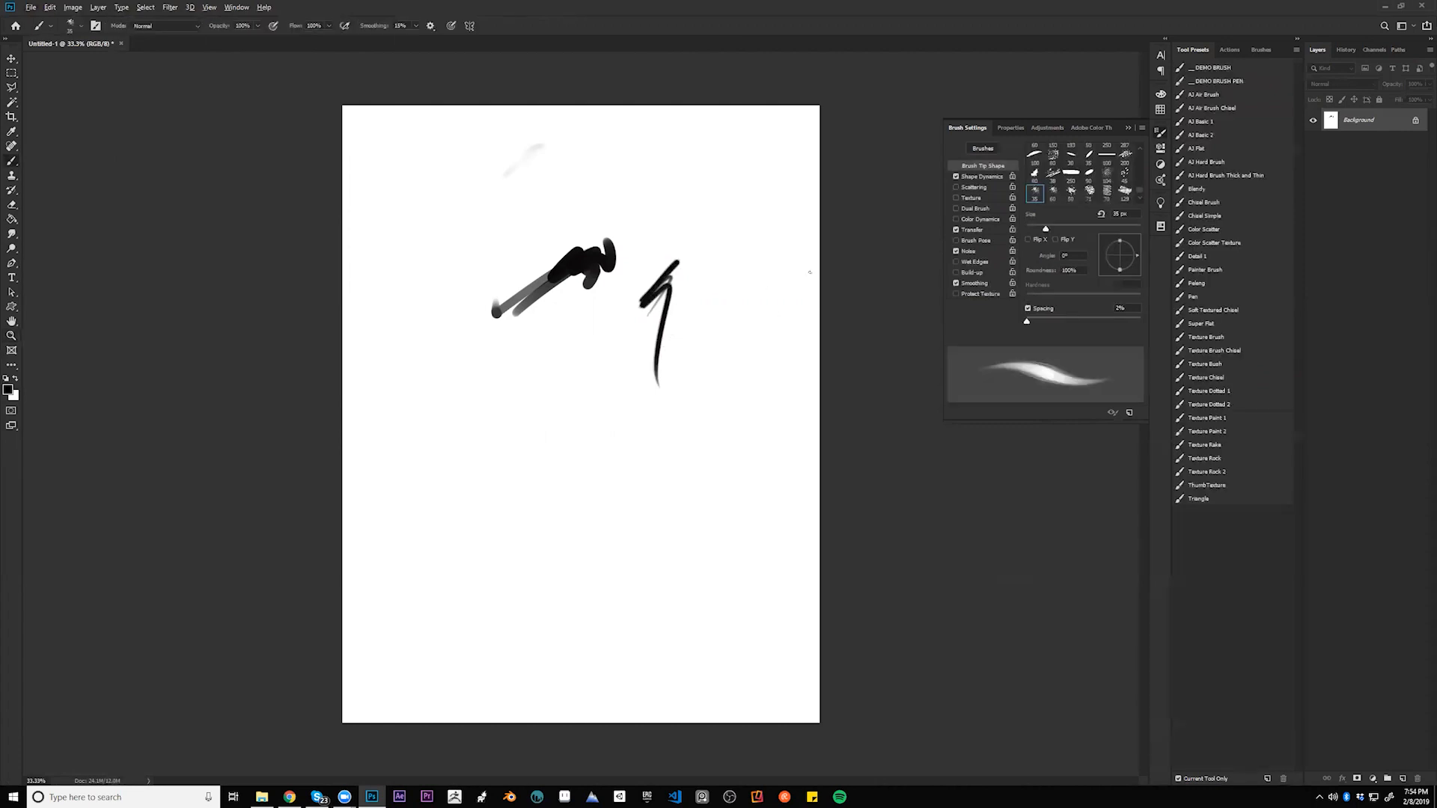
pyautogui.click(956, 230)
pyautogui.moveTo(622, 350)
pyautogui.mouseDown()
pyautogui.moveTo(593, 384)
pyautogui.moveTo(593, 501)
pyautogui.mouseUp()
pyautogui.moveTo(575, 440); pyautogui.dragTo(618, 397)
pyautogui.hotkey('ctrl', 'z')
pyautogui.hotkey('ctrl', 'z')
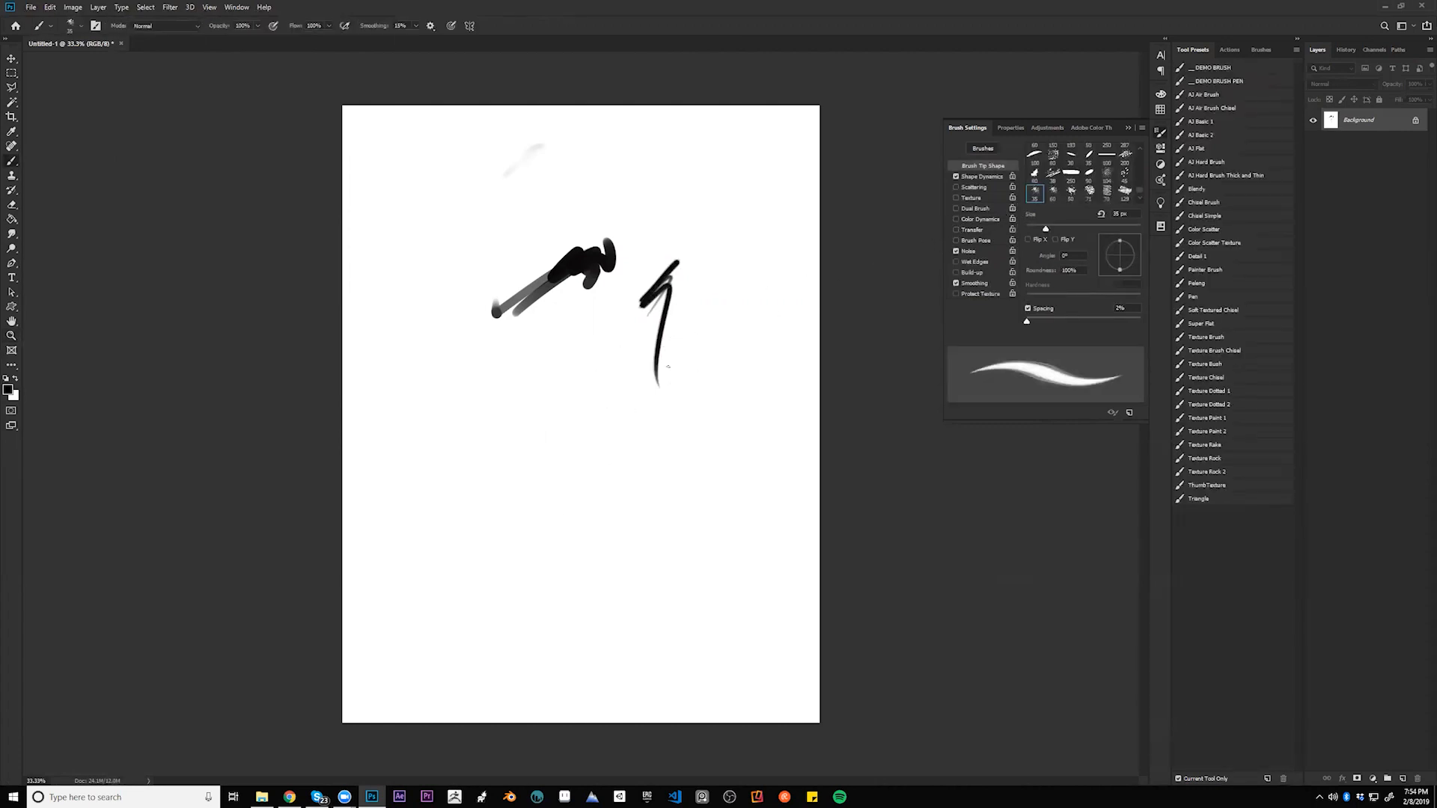
# - Enlarge the brush to 100 px and paint test strokes, undoing the last one
pyautogui.press(']')
pyautogui.press(']')
pyautogui.press(']')
pyautogui.press(']')
pyautogui.press(']')
pyautogui.press(']')
pyautogui.press(']')
pyautogui.moveTo(577, 395)
pyautogui.mouseDown()
pyautogui.moveTo(662, 330)
pyautogui.moveTo(653, 306)
pyautogui.mouseUp()
pyautogui.moveTo(629, 356); pyautogui.dragTo(585, 373)
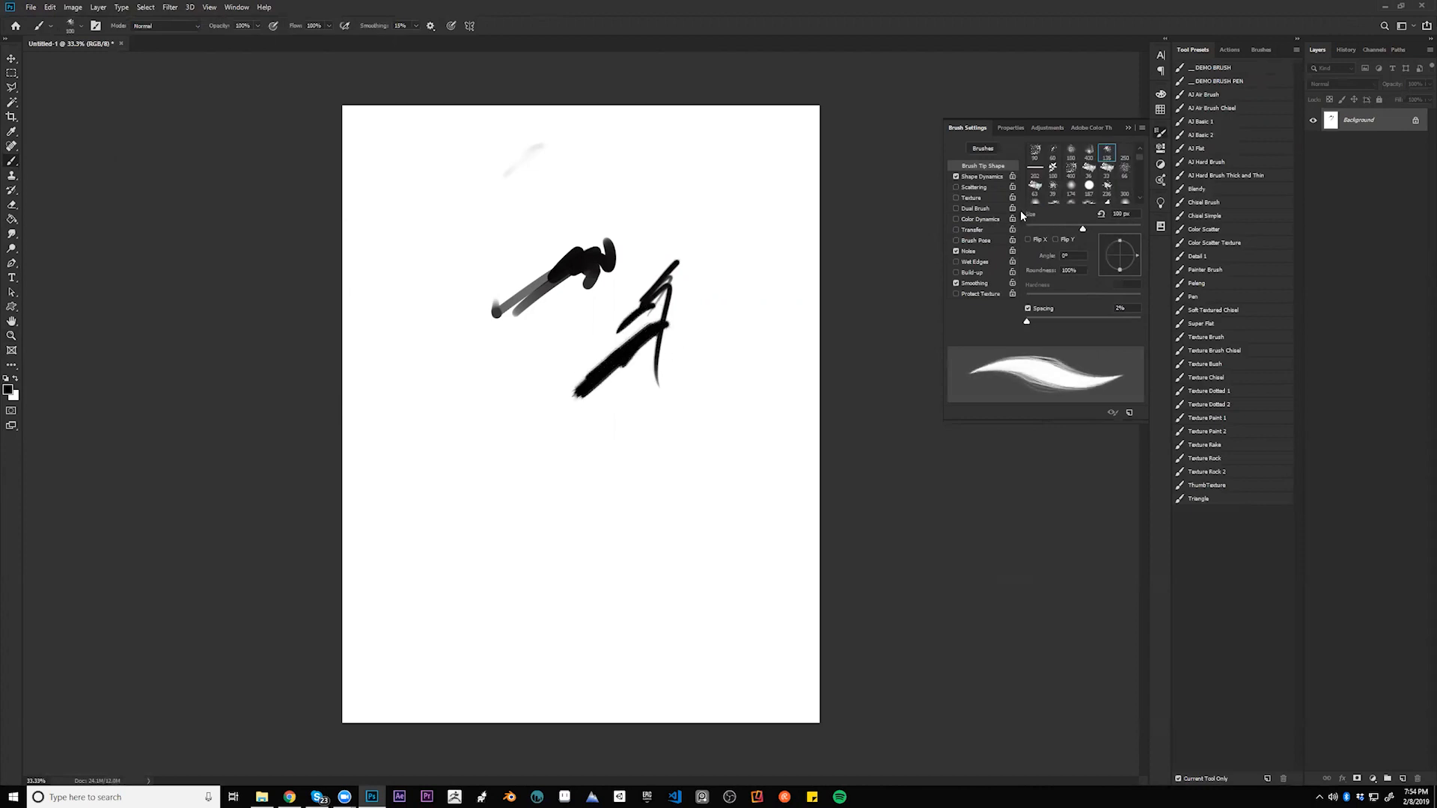
pyautogui.hotkey('ctrl', 'z')
# - Turn on Scattering, set the brush's Size Jitter and Angle Jitter to 4%, and test it with an undone stroke
pyautogui.click(994, 187)
pyautogui.moveTo(1031, 159); pyautogui.dragTo(1029, 159)
pyautogui.click(989, 177)
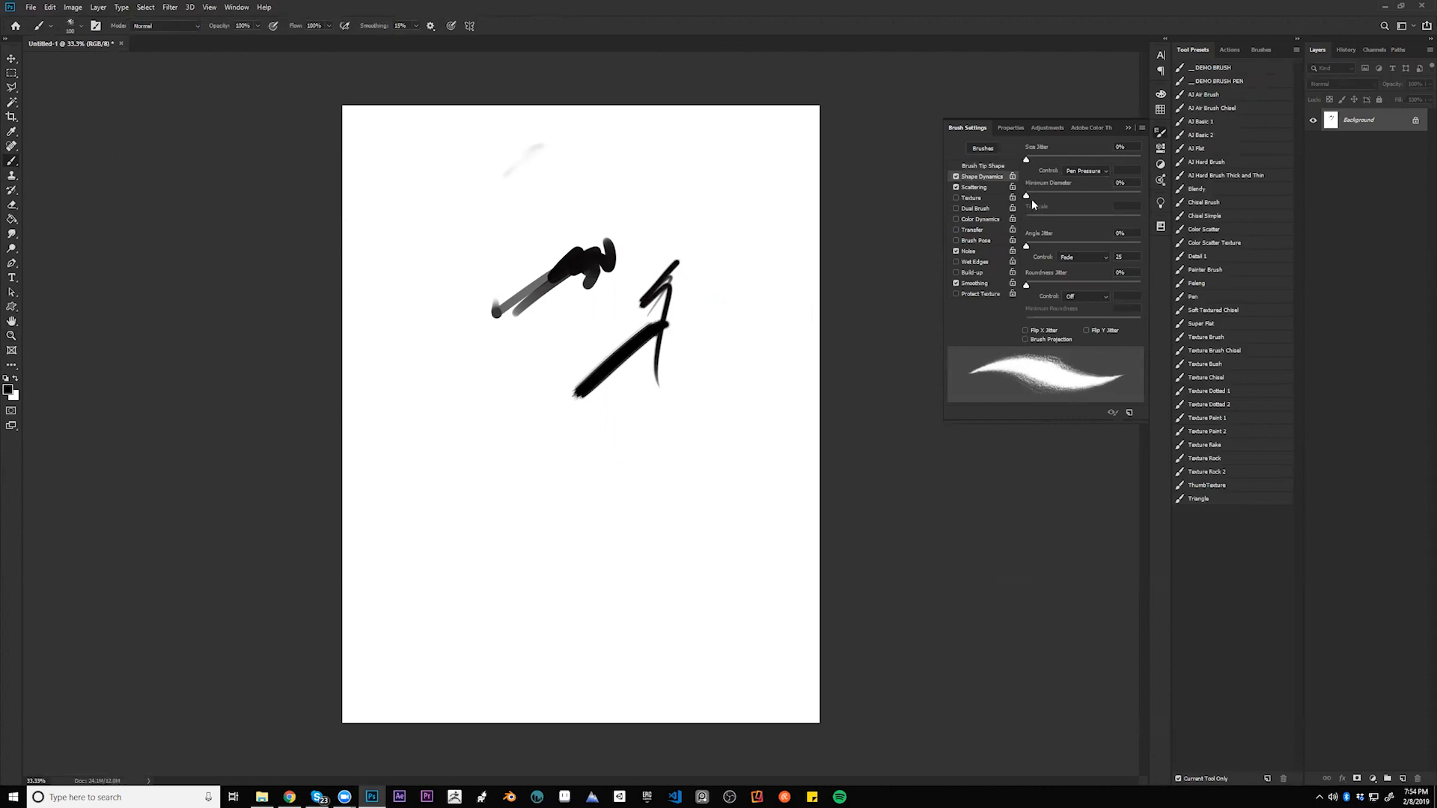
pyautogui.moveTo(1026, 245); pyautogui.dragTo(1031, 245)
pyautogui.moveTo(648, 378)
pyautogui.mouseDown()
pyautogui.moveTo(568, 471)
pyautogui.moveTo(716, 338)
pyautogui.moveTo(679, 353)
pyautogui.moveTo(539, 490)
pyautogui.mouseUp()
pyautogui.hotkey('ctrl', 'z')
# - Turn off Scattering for the brush and test it, undoing the test strokes
pyautogui.click(956, 188)
pyautogui.moveTo(632, 427)
pyautogui.mouseDown()
pyautogui.moveTo(731, 343)
pyautogui.moveTo(511, 506)
pyautogui.mouseUp()
pyautogui.hotkey('ctrl', 'z')
pyautogui.hotkey('ctrl', 'z')
# - Glance at the Lobster Johnson reference in Chrome, and erase all test strokes from the canvas in Photoshop with a large eraser
pyautogui.hotkey('alt', 'Tab')
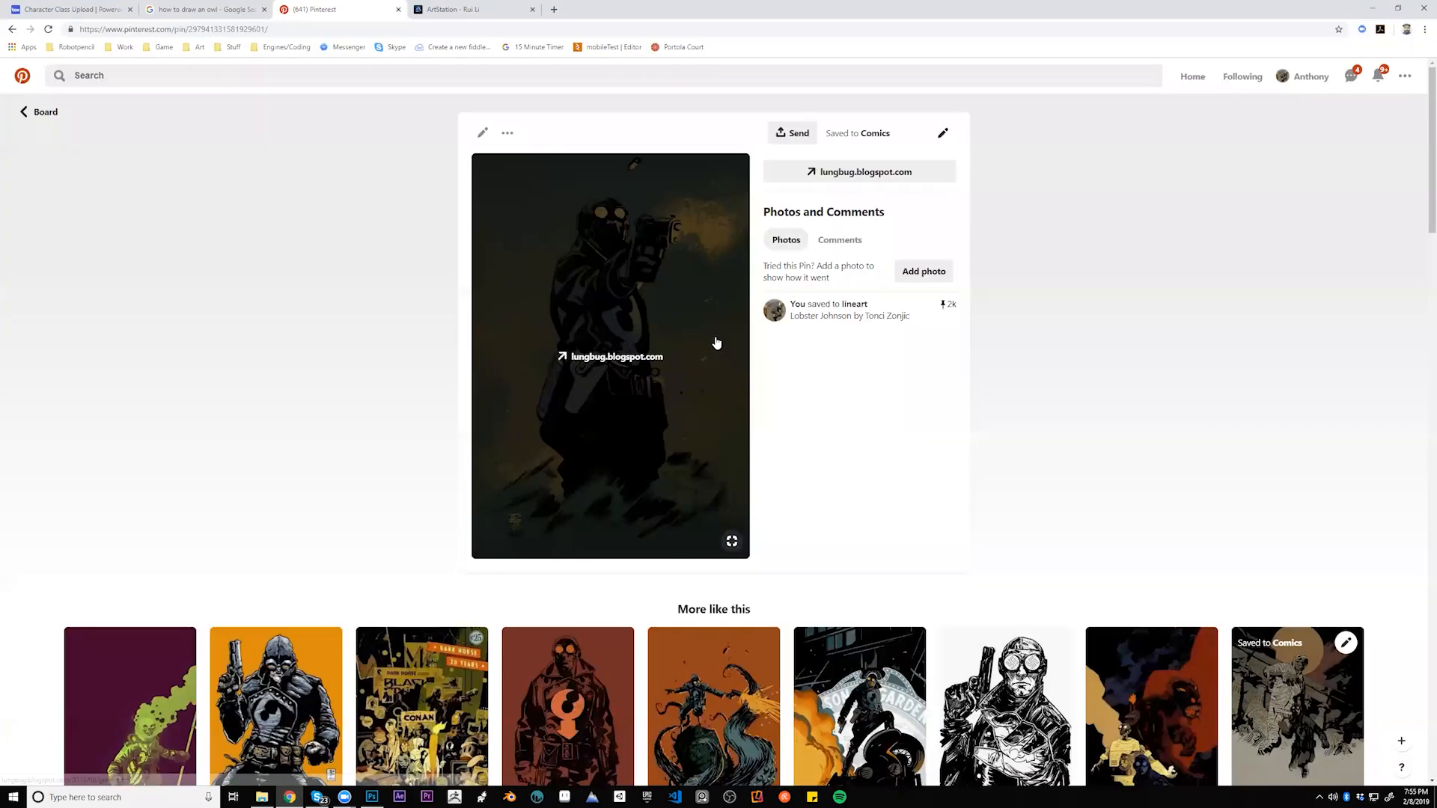
pyautogui.hotkey('alt', 'Tab')
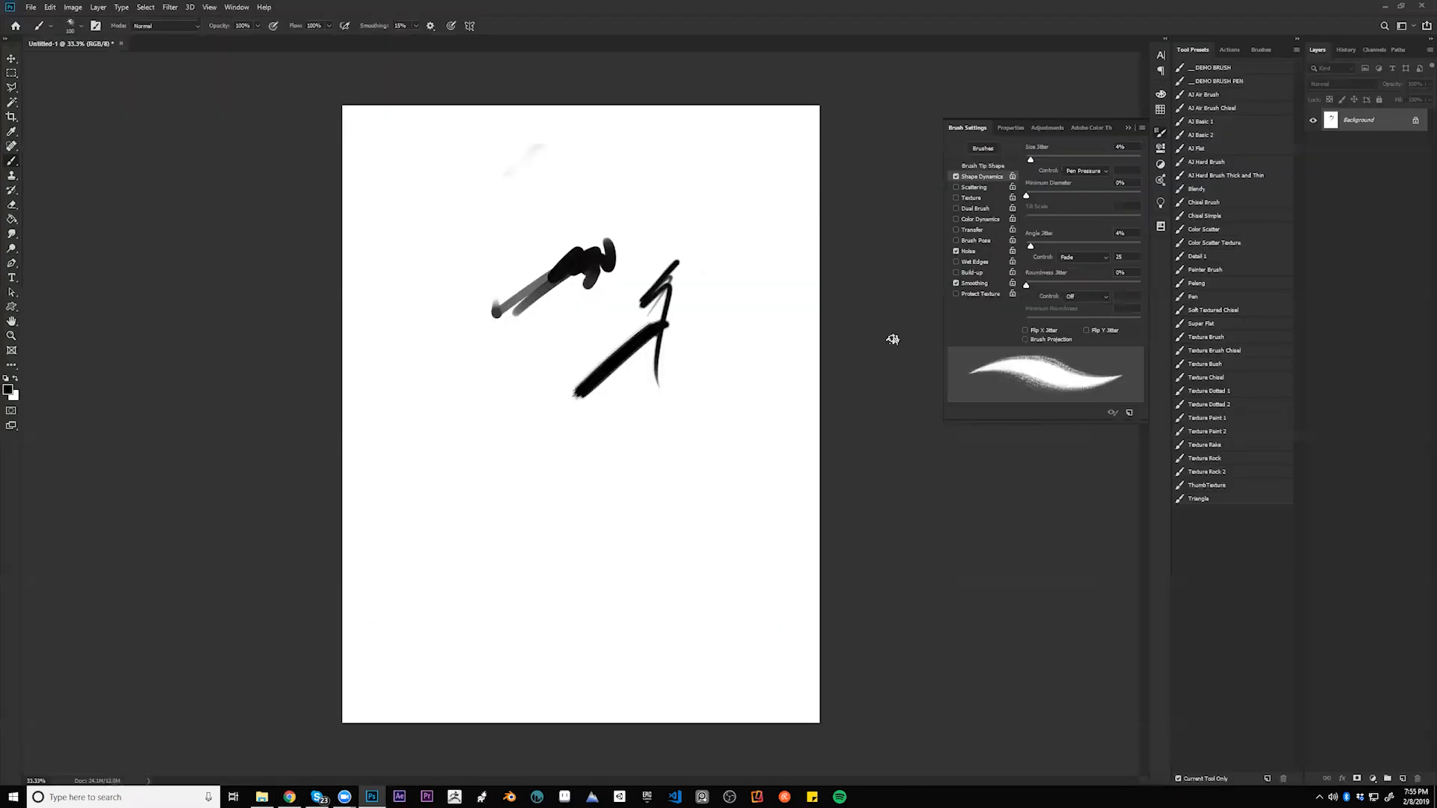
pyautogui.press('e')
pyautogui.press(']')
pyautogui.press(']')
pyautogui.press(']')
pyautogui.press(']')
pyautogui.press(']')
pyautogui.press(']')
pyautogui.moveTo(549, 345)
pyautogui.mouseDown()
pyautogui.moveTo(588, 174)
pyautogui.moveTo(577, 135)
pyautogui.moveTo(483, 349)
pyautogui.mouseUp()
pyautogui.press('b')
pyautogui.press('[')
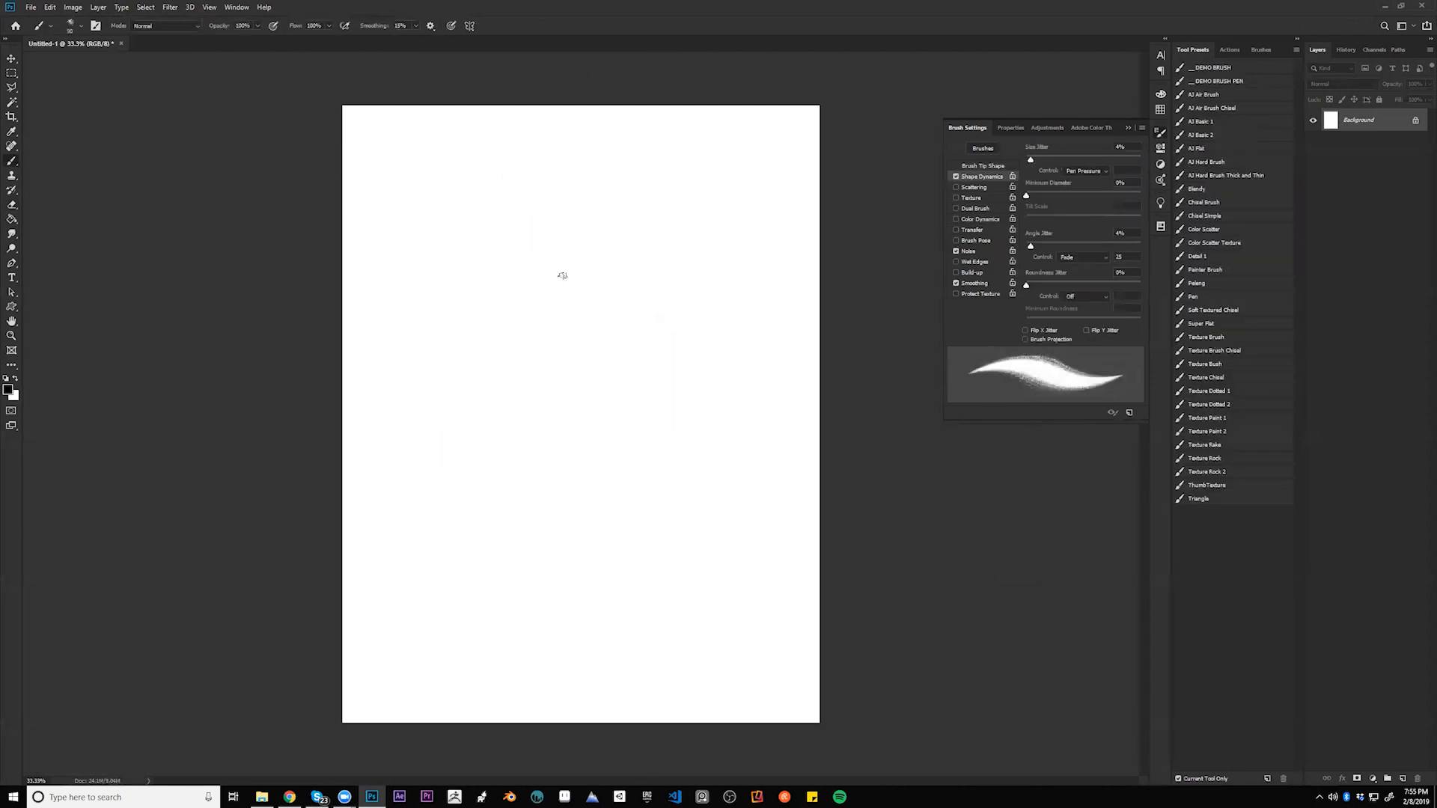
pyautogui.moveTo(536, 272); pyautogui.dragTo(662, 199)
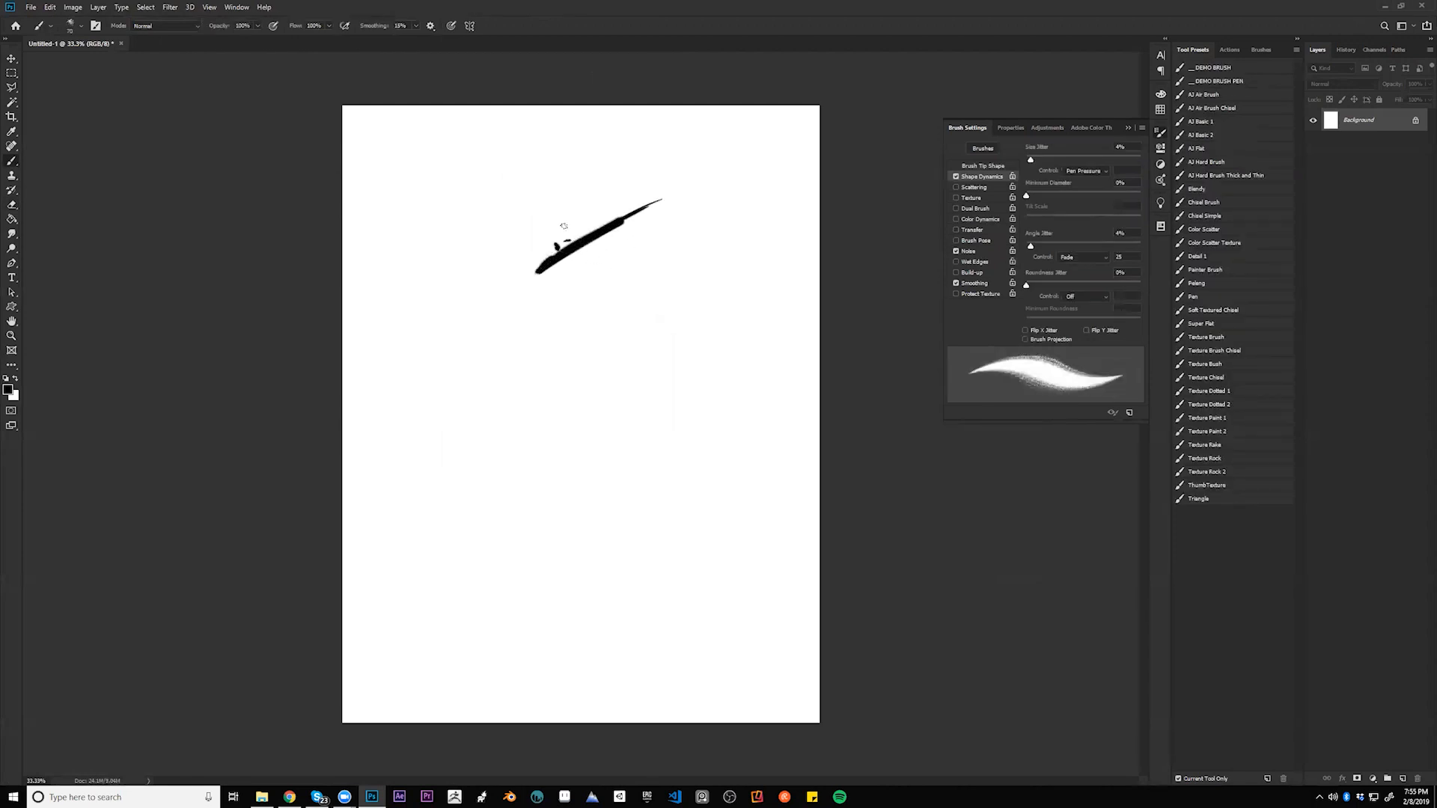
pyautogui.hotkey('alt', 'Tab')
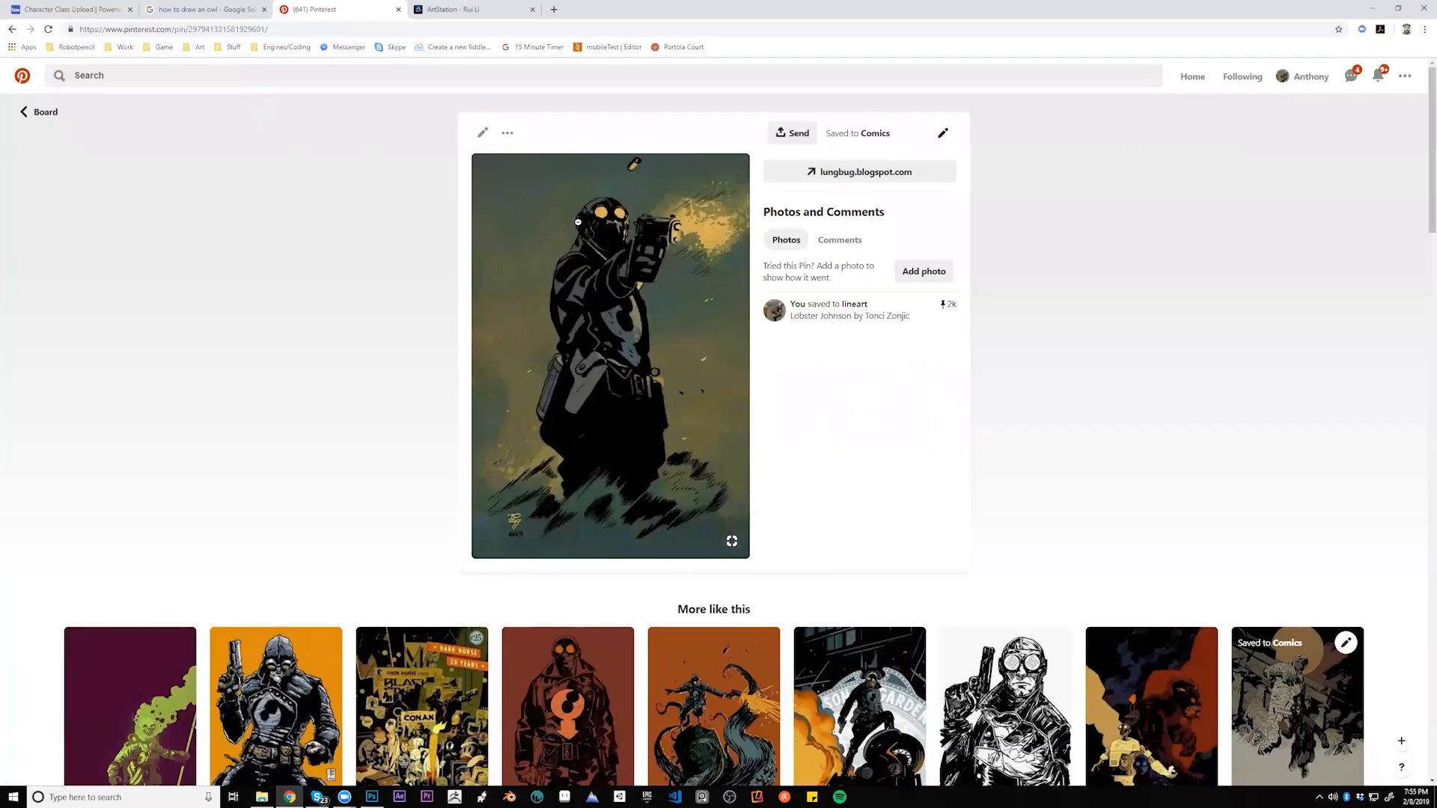
pyautogui.hotkey('alt', 'Tab')
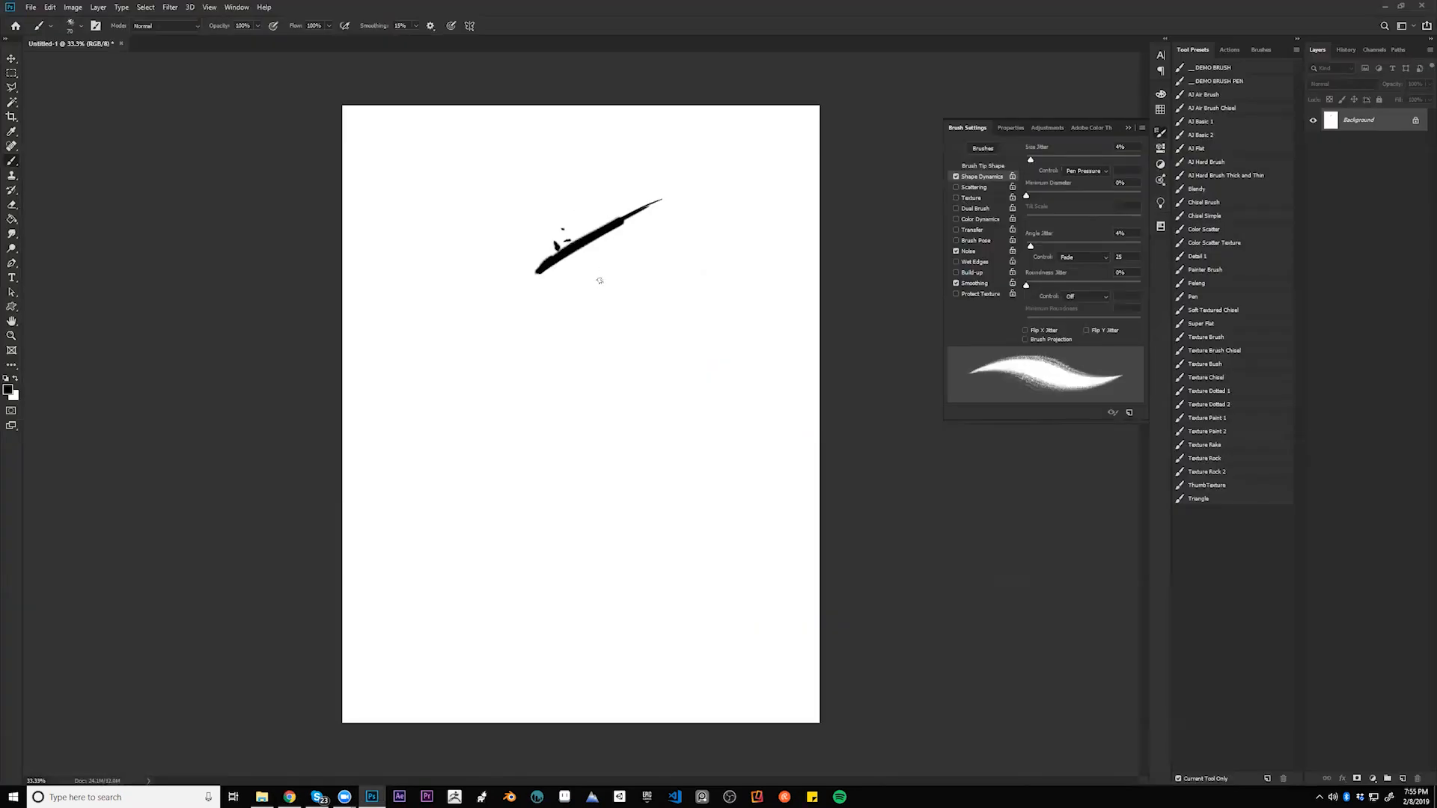
pyautogui.hotkey('ctrl', 'z')
# - Draw the helmet's dome, visor opening, front edge and jaw as black outlines, and flip the canvas horizontally
pyautogui.moveTo(508, 241)
pyautogui.mouseDown()
pyautogui.moveTo(540, 173)
pyautogui.moveTo(606, 149)
pyautogui.moveTo(673, 212)
pyautogui.moveTo(663, 179)
pyautogui.moveTo(666, 217)
pyautogui.mouseUp()
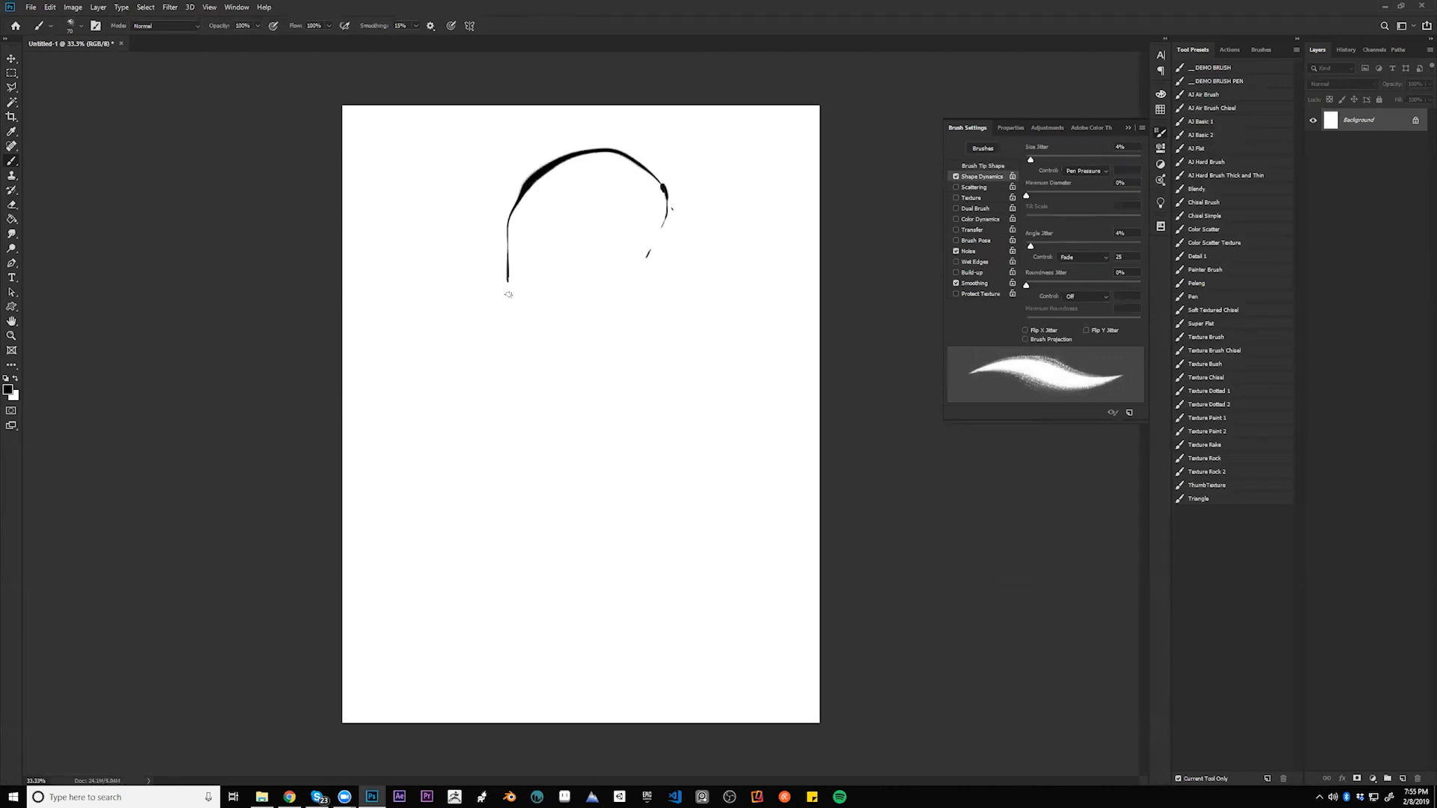
pyautogui.moveTo(502, 252); pyautogui.dragTo(512, 304)
pyautogui.moveTo(533, 298); pyautogui.dragTo(563, 308)
pyautogui.moveTo(566, 163)
pyautogui.mouseDown()
pyautogui.moveTo(518, 212)
pyautogui.moveTo(522, 333)
pyautogui.mouseUp()
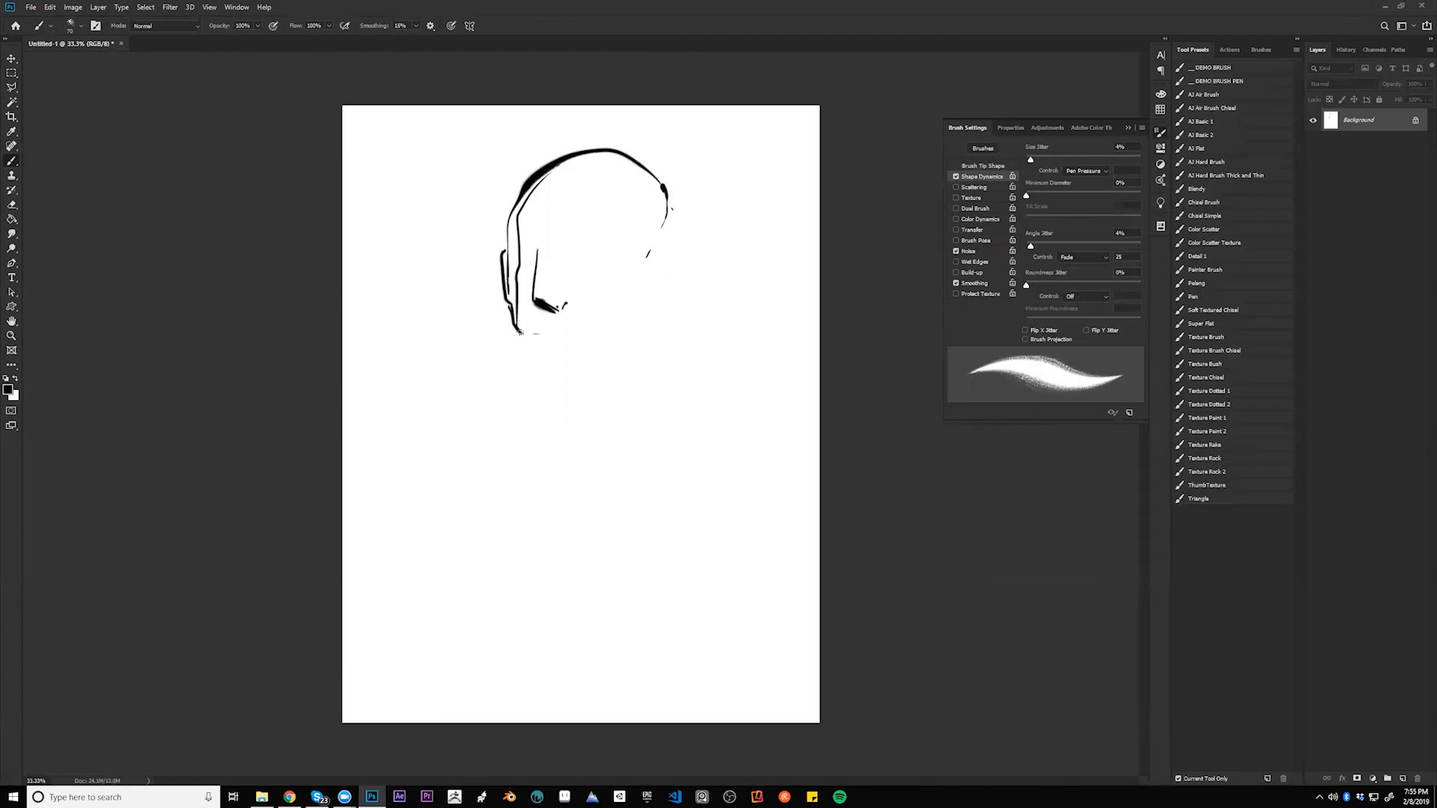
pyautogui.moveTo(602, 306)
pyautogui.mouseDown()
pyautogui.moveTo(551, 339)
pyautogui.moveTo(618, 271)
pyautogui.moveTo(660, 192)
pyautogui.moveTo(664, 211)
pyautogui.mouseUp()
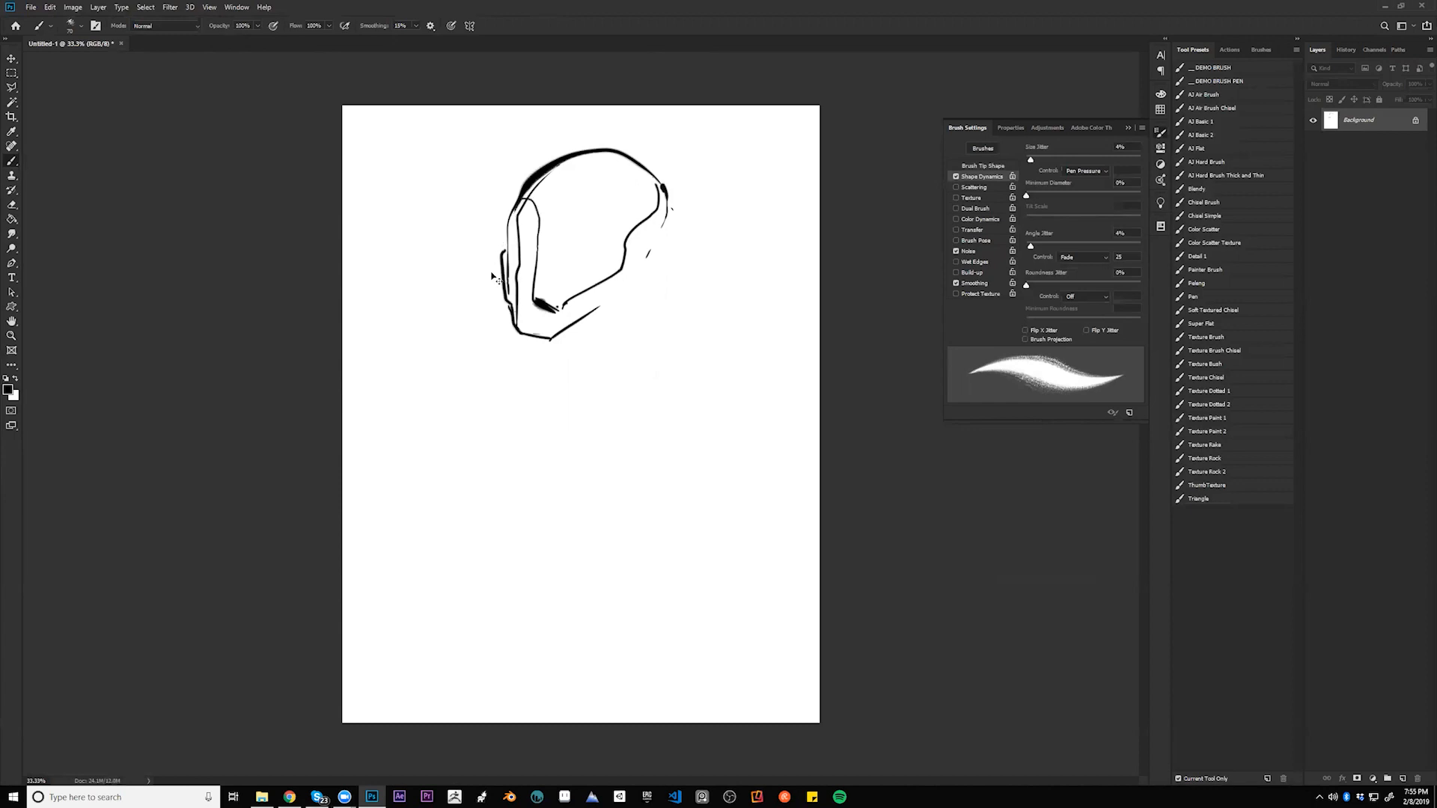
pyautogui.hotkey('ctrl', 'f')
pyautogui.moveTo(539, 275)
pyautogui.mouseDown()
pyautogui.moveTo(600, 306)
pyautogui.moveTo(598, 324)
pyautogui.mouseUp()
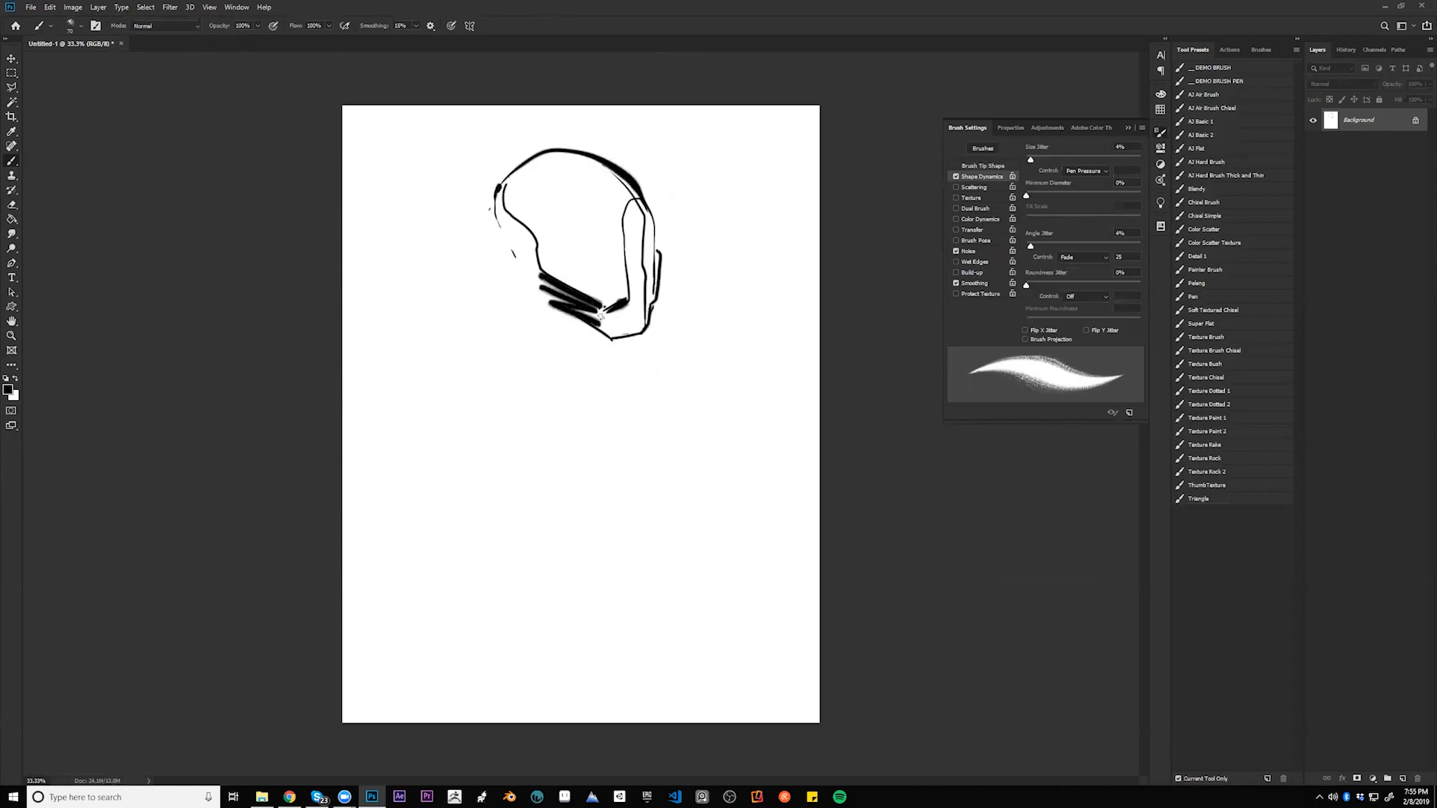
pyautogui.press('Tab')
pyautogui.press('Tab')
pyautogui.hotkey('alt', 'Tab')
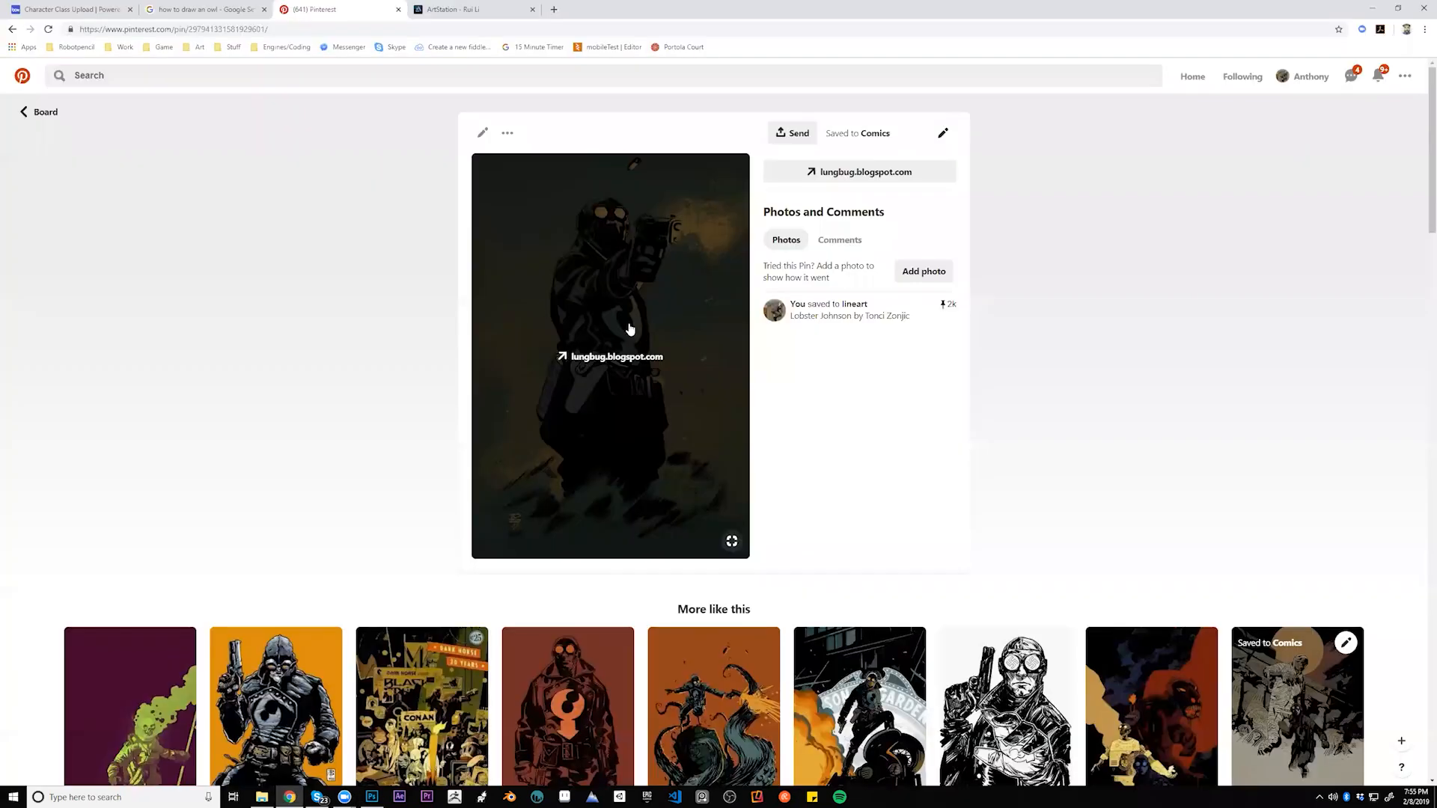
pyautogui.hotkey('alt', 'Tab')
pyautogui.hotkey('ctrl', 'z')
pyautogui.hotkey('ctrl', 'z')
# - Select a jagged shadow shape along the helmet's jaw with the Polygonal Lasso, paint it black and deselect it
pyautogui.press('l')
pyautogui.click(545, 278)
pyautogui.click(597, 305)
pyautogui.click(590, 309)
pyautogui.click(609, 326)
pyautogui.click(572, 307)
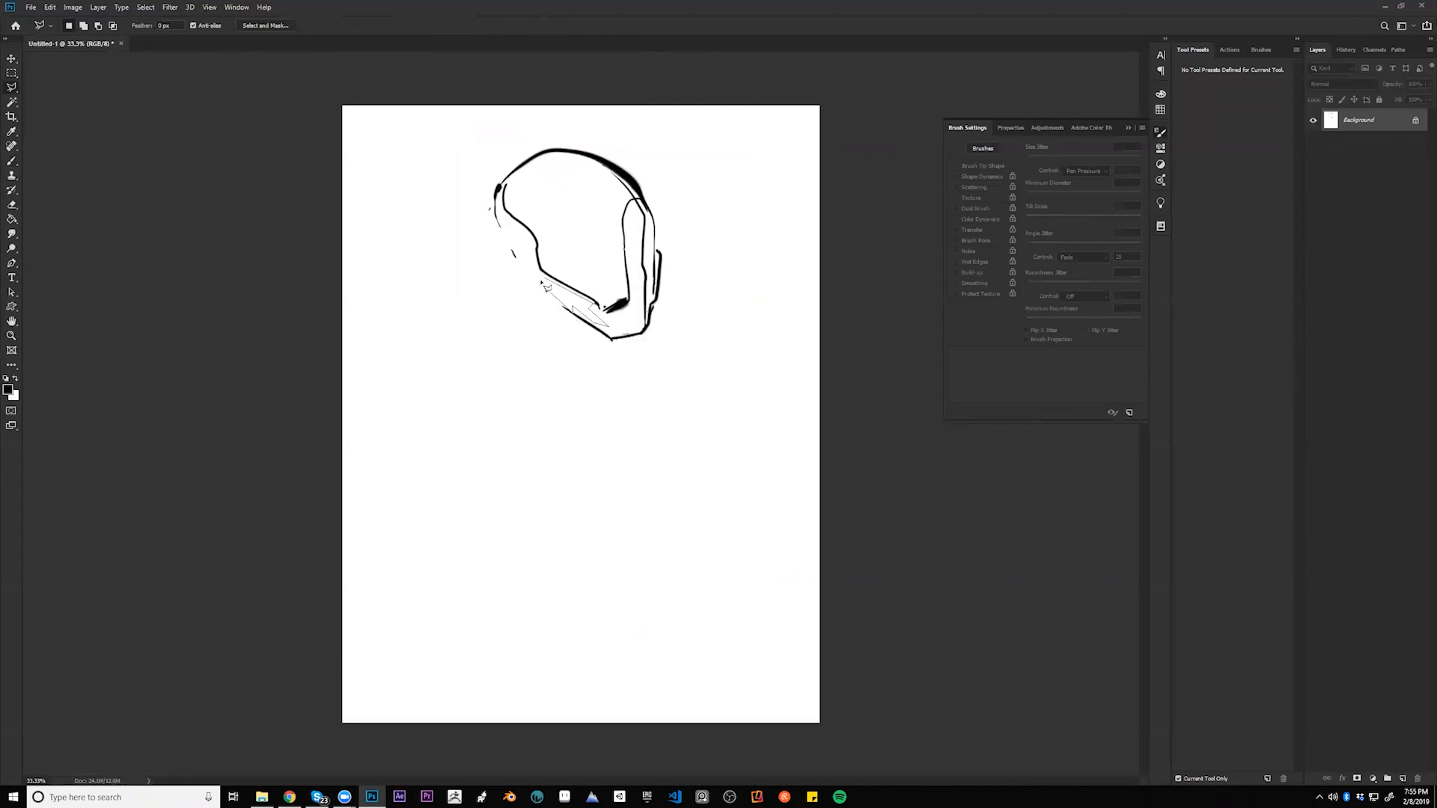
pyautogui.click(504, 245)
pyautogui.click(501, 216)
pyautogui.click(528, 235)
pyautogui.click(514, 235)
pyautogui.click(537, 267)
pyautogui.doubleClick(550, 288)
pyautogui.press('b')
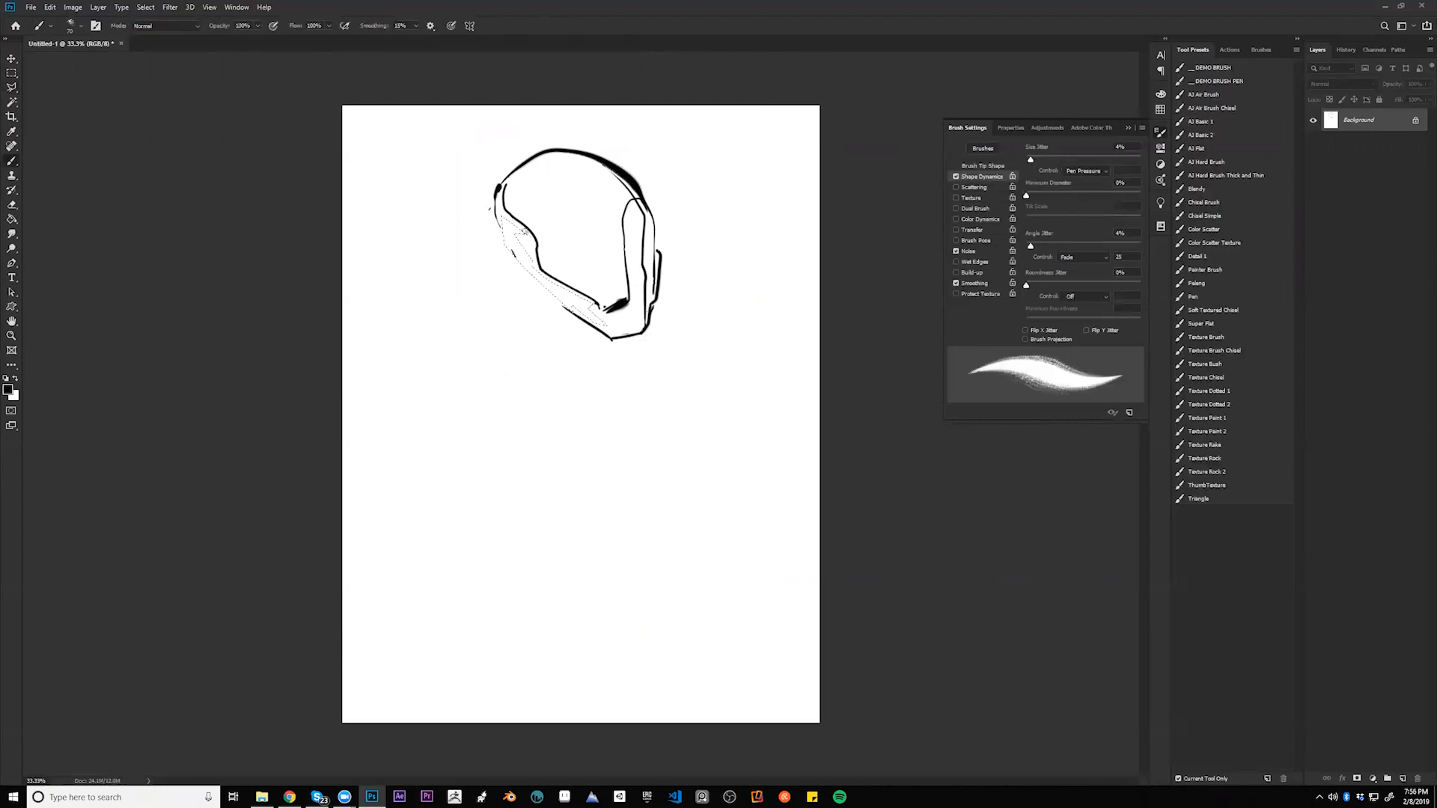
pyautogui.moveTo(502, 224)
pyautogui.mouseDown()
pyautogui.moveTo(525, 292)
pyautogui.moveTo(569, 339)
pyautogui.moveTo(562, 271)
pyautogui.moveTo(595, 328)
pyautogui.mouseUp()
pyautogui.hotkey('ctrl', 'd')
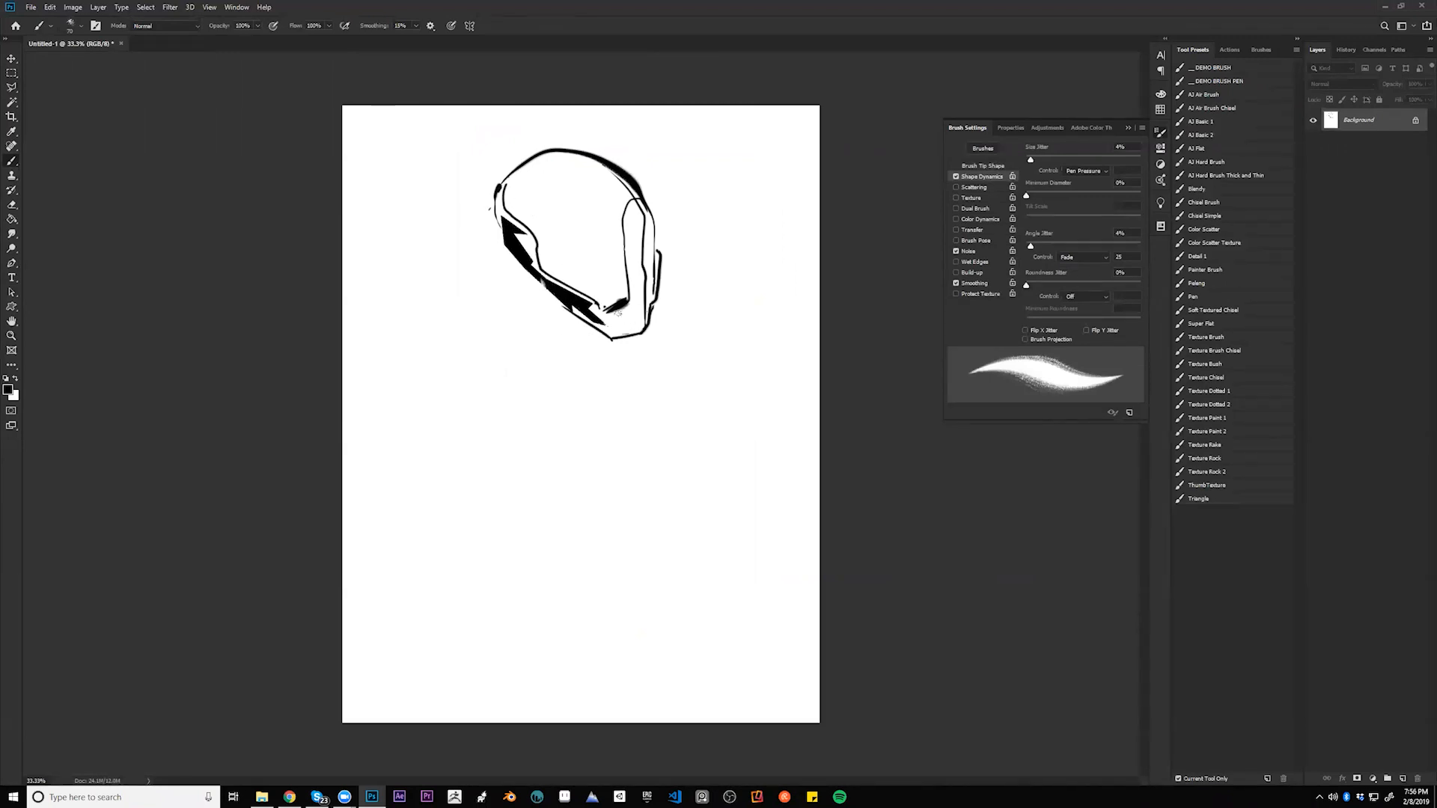
pyautogui.moveTo(601, 316)
pyautogui.mouseDown()
pyautogui.moveTo(638, 314)
pyautogui.moveTo(592, 333)
pyautogui.moveTo(636, 336)
pyautogui.mouseUp()
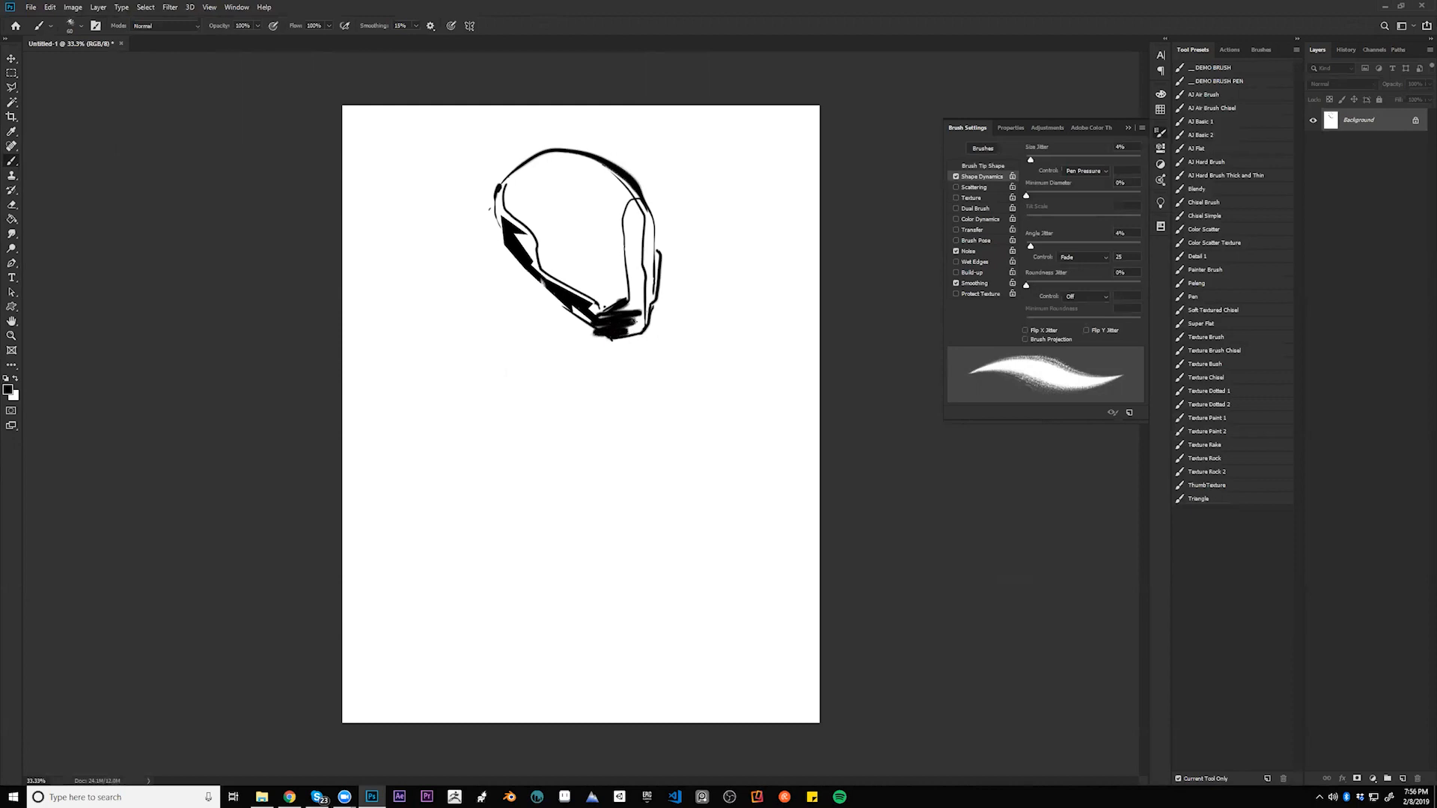
pyautogui.hotkey('ctrl', 'z')
# - Select the rear part of the helmet's inner area with the Polygonal Lasso, paint it solid black and deselect it
pyautogui.press('l')
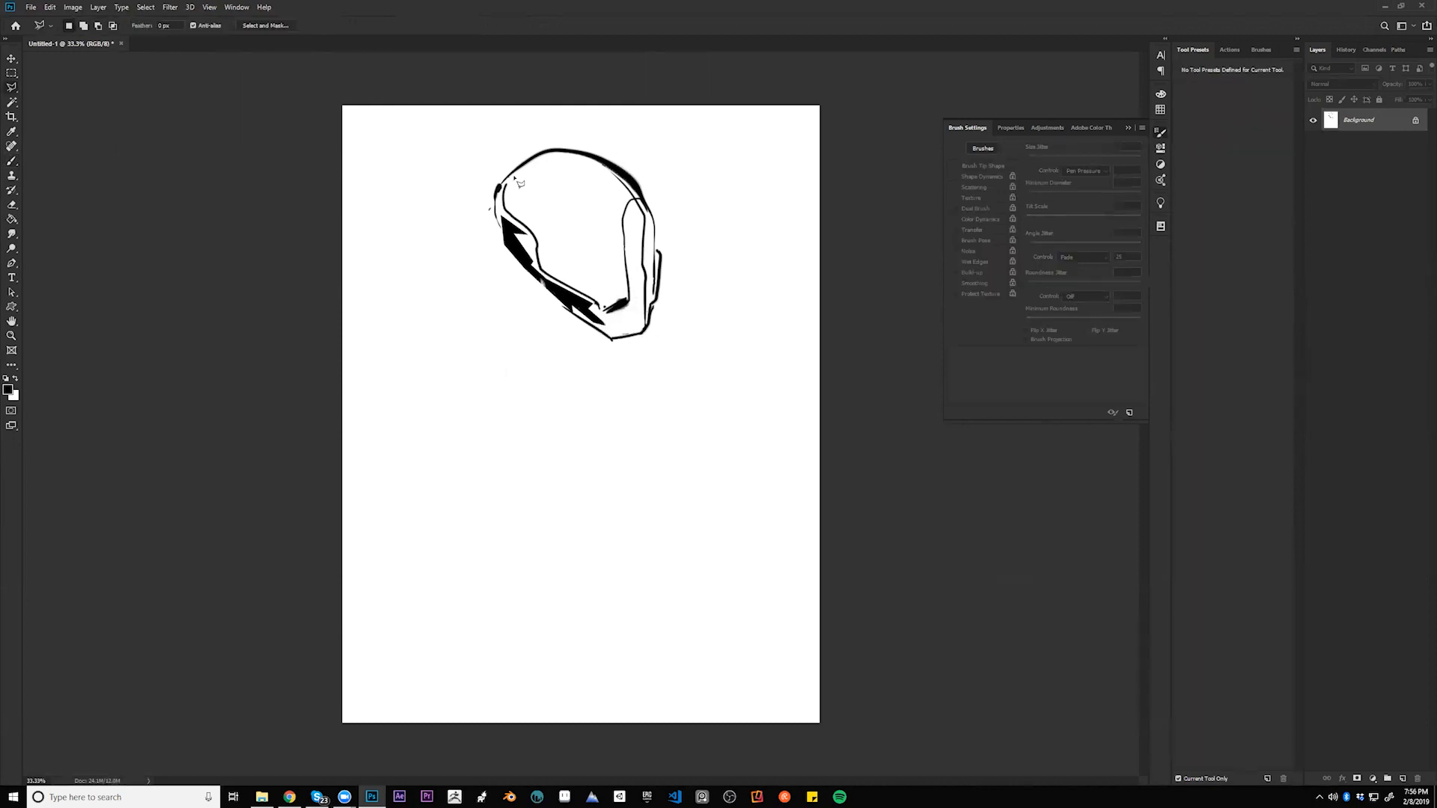
pyautogui.click(537, 235)
pyautogui.click(541, 260)
pyautogui.click(551, 269)
pyautogui.click(581, 287)
pyautogui.click(587, 253)
pyautogui.click(557, 164)
pyautogui.click(514, 183)
pyautogui.press('b')
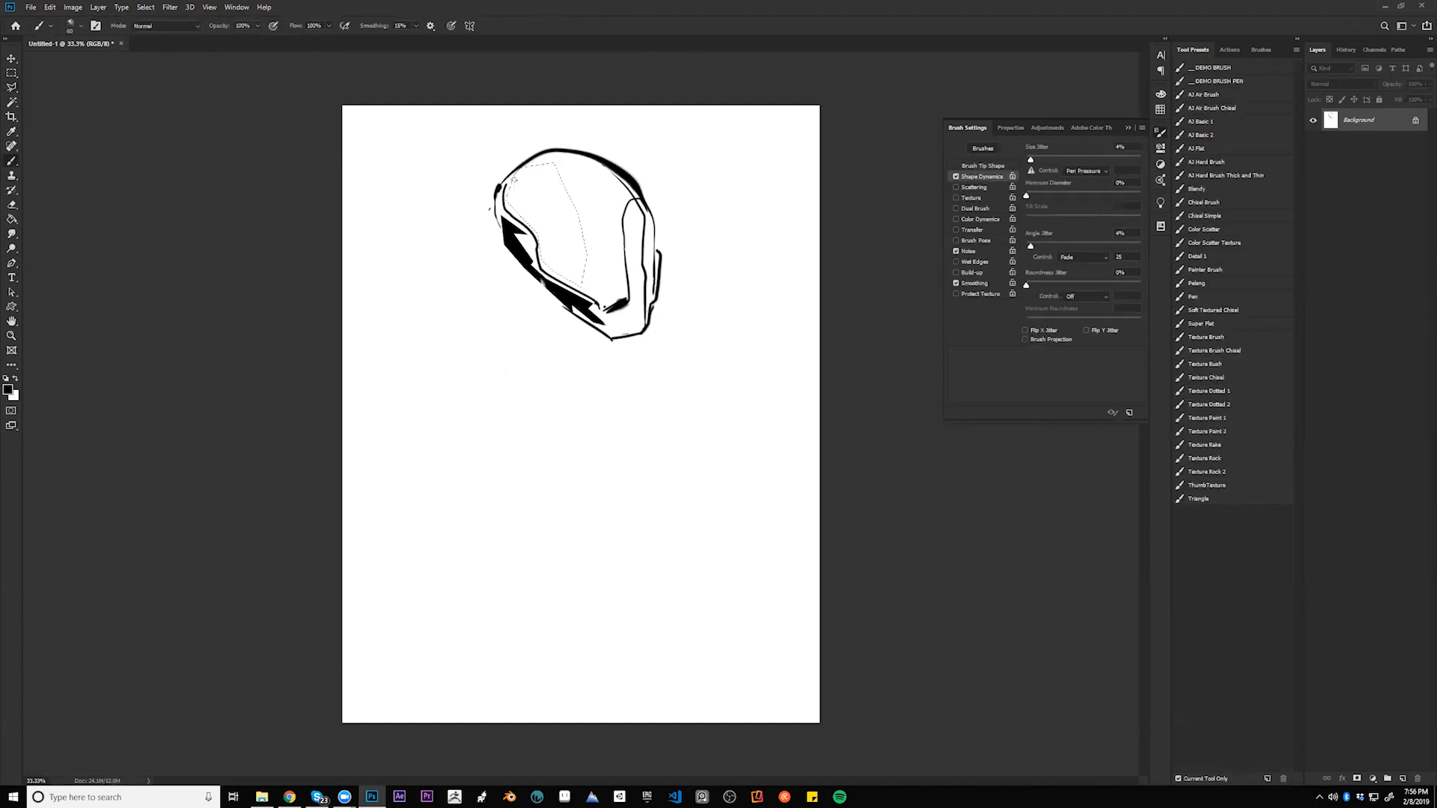
pyautogui.moveTo(517, 187)
pyautogui.mouseDown()
pyautogui.moveTo(561, 180)
pyautogui.moveTo(569, 236)
pyautogui.moveTo(589, 258)
pyautogui.moveTo(565, 271)
pyautogui.moveTo(617, 289)
pyautogui.mouseUp()
pyautogui.moveTo(545, 223)
pyautogui.mouseDown()
pyautogui.moveTo(603, 273)
pyautogui.moveTo(577, 265)
pyautogui.mouseUp()
pyautogui.hotkey('ctrl', 'd')
# - Hatch short strokes along the lower edge of the black inner area with a smaller brush
pyautogui.press('[')
pyautogui.press('[')
pyautogui.press('[')
pyautogui.press('[')
pyautogui.press('[')
pyautogui.moveTo(519, 209); pyautogui.dragTo(507, 223)
pyautogui.moveTo(528, 214); pyautogui.dragTo(515, 241)
pyautogui.moveTo(536, 227); pyautogui.dragTo(523, 249)
pyautogui.moveTo(540, 237); pyautogui.dragTo(531, 274)
pyautogui.moveTo(557, 265); pyautogui.dragTo(553, 293)
pyautogui.moveTo(577, 279); pyautogui.dragTo(576, 305)
pyautogui.moveTo(592, 268); pyautogui.dragTo(578, 308)
# - Draw a round black earpiece at the back of the helmet with white accents, checking the Pinterest reference in Chrome
pyautogui.moveTo(497, 188); pyautogui.dragTo(486, 240)
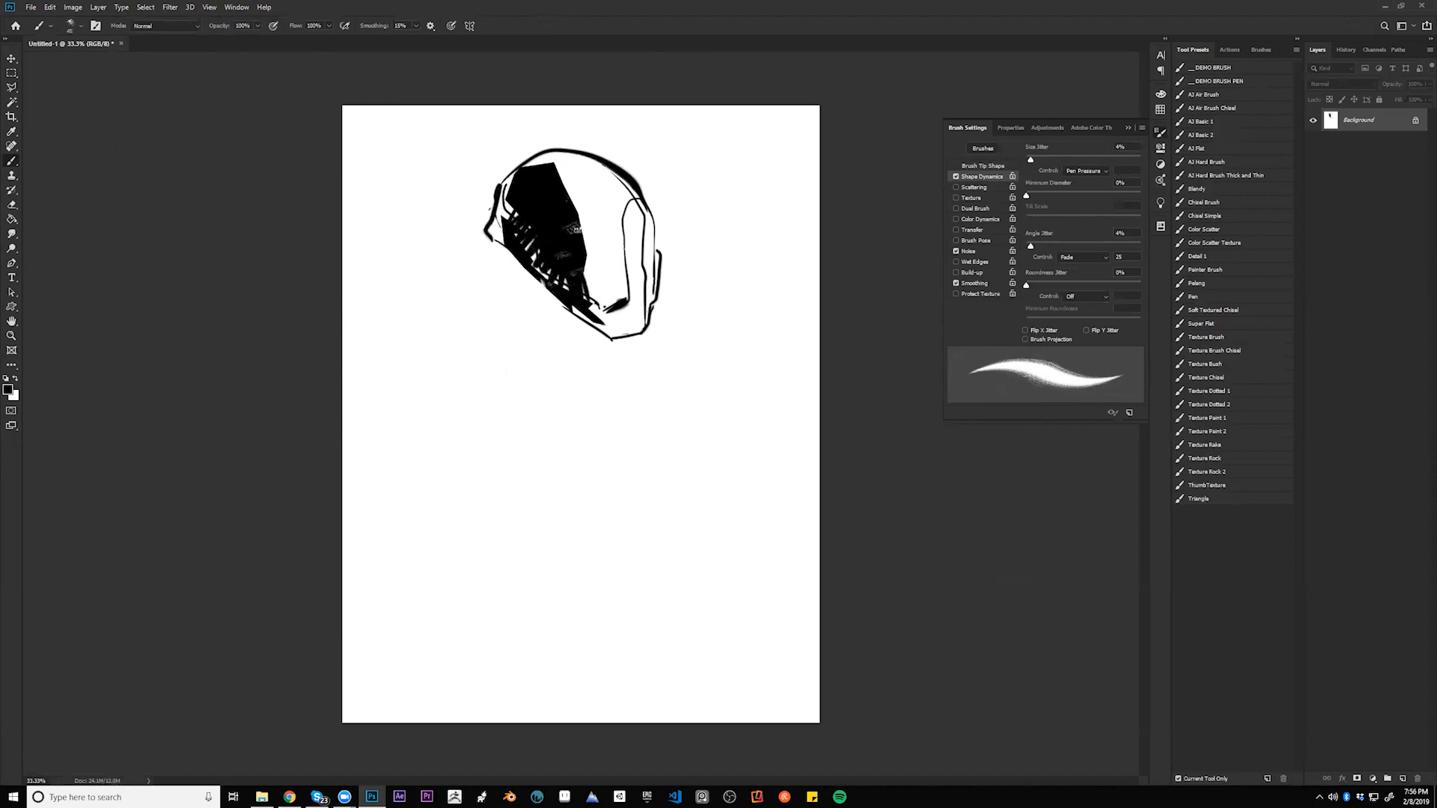
pyautogui.hotkey('alt', 'Tab')
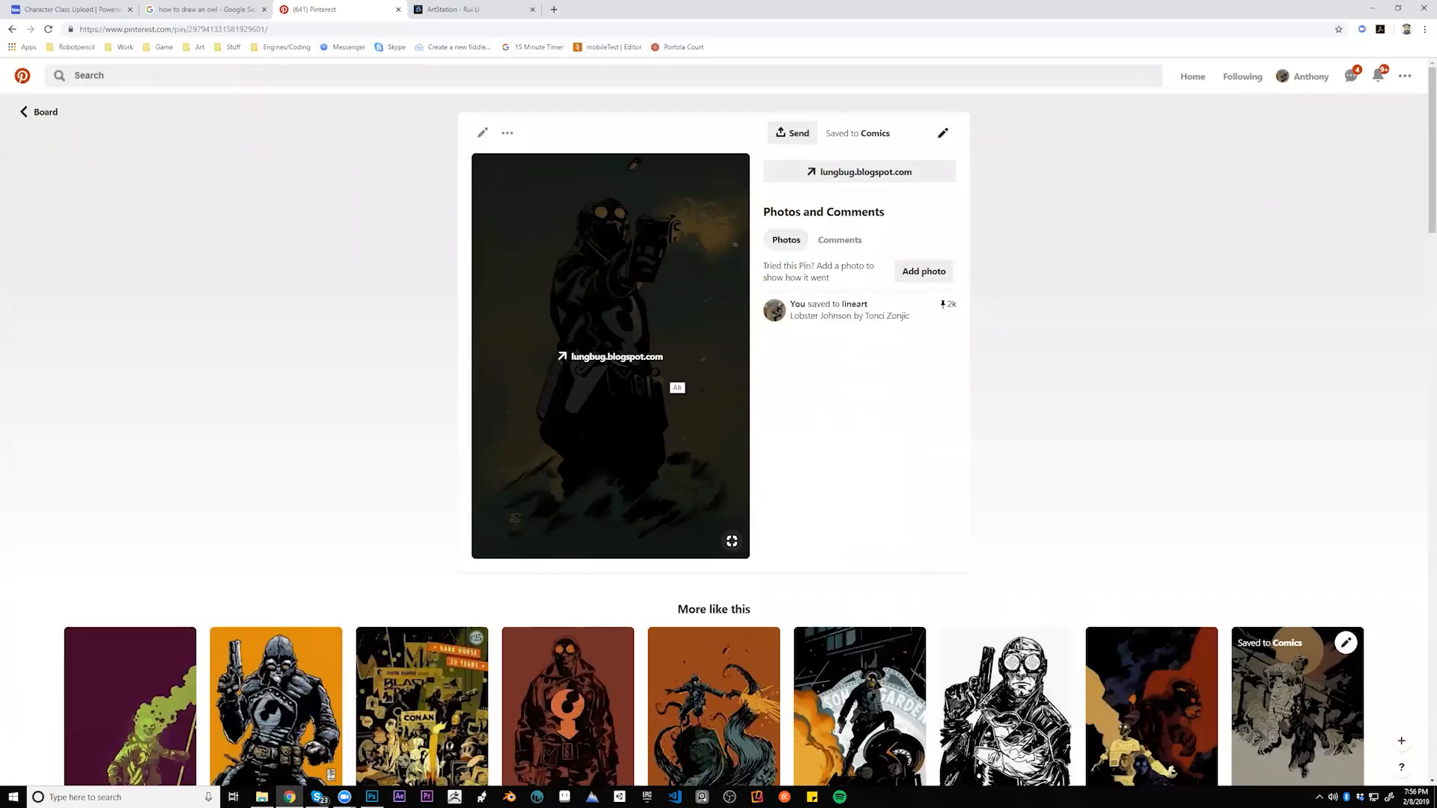
pyautogui.hotkey('alt', 'Tab')
pyautogui.press('x')
pyautogui.moveTo(491, 224)
pyautogui.mouseDown()
pyautogui.moveTo(533, 247)
pyautogui.moveTo(493, 261)
pyautogui.moveTo(508, 236)
pyautogui.moveTo(503, 274)
pyautogui.moveTo(502, 227)
pyautogui.mouseUp()
pyautogui.press('x')
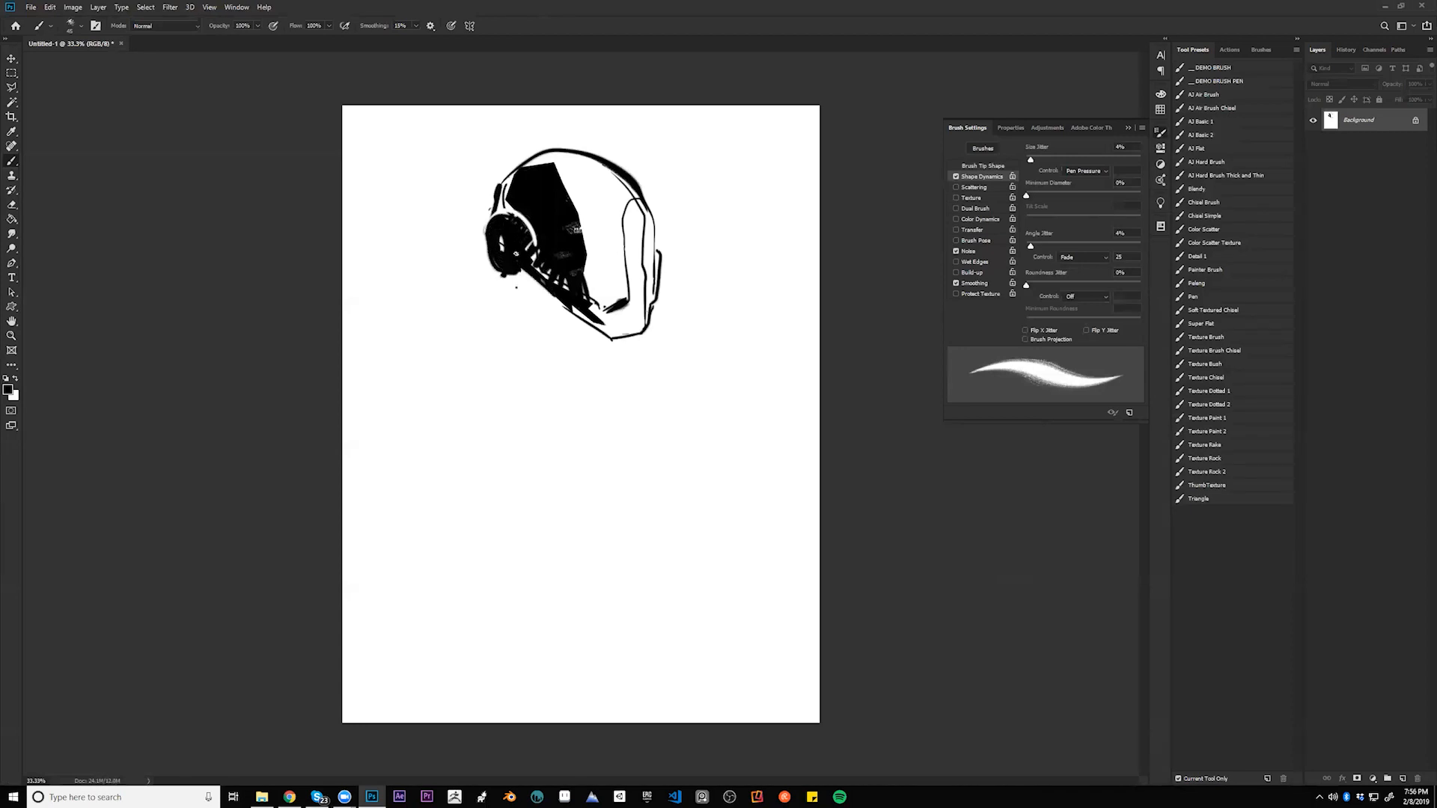
# - Add black lines beneath the helmet's jaw and shade its chin and lower front edge
pyautogui.moveTo(516, 282); pyautogui.dragTo(586, 327)
pyautogui.moveTo(524, 280)
pyautogui.mouseDown()
pyautogui.moveTo(593, 331)
pyautogui.moveTo(517, 308)
pyautogui.moveTo(556, 319)
pyautogui.moveTo(539, 304)
pyautogui.mouseUp()
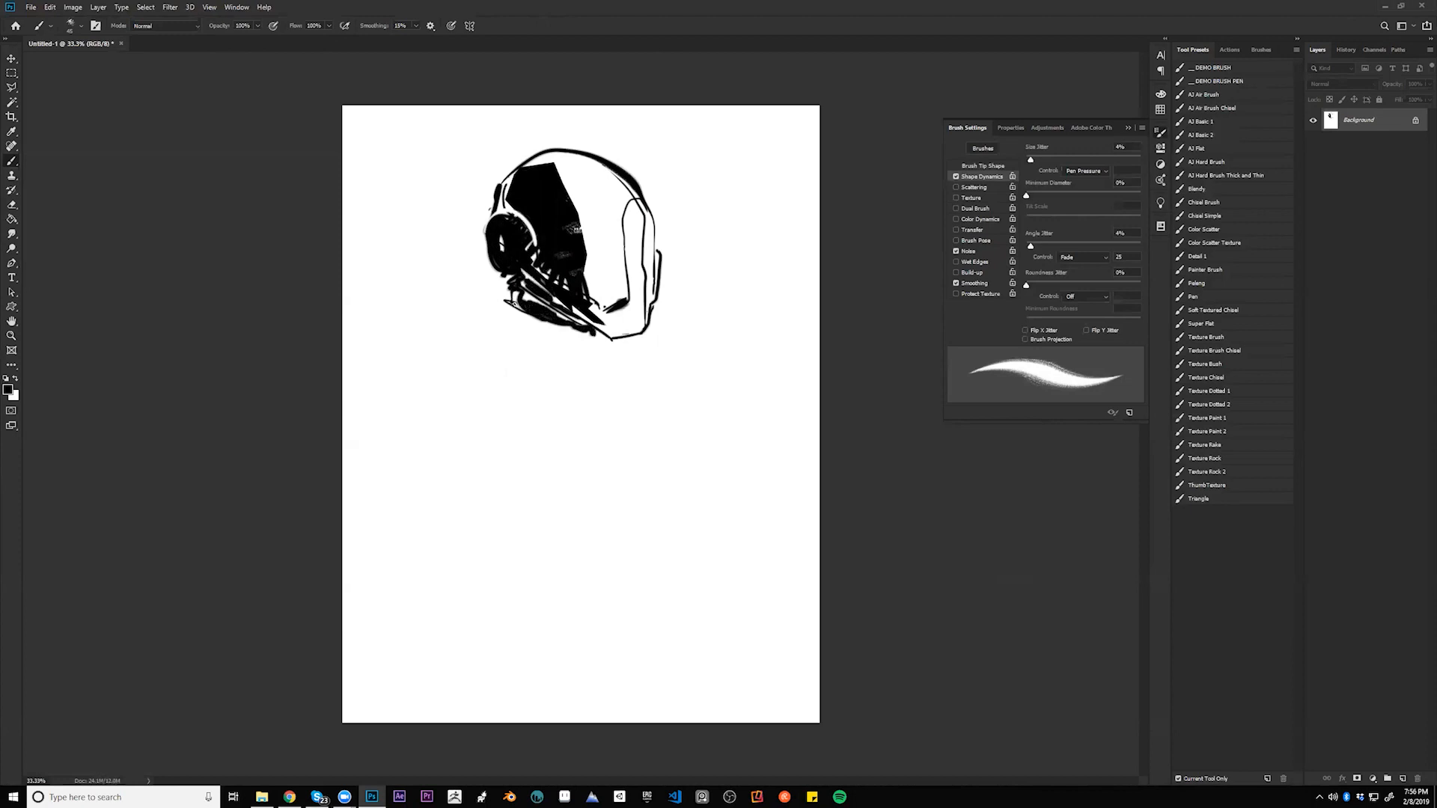
pyautogui.moveTo(605, 339)
pyautogui.mouseDown()
pyautogui.moveTo(625, 314)
pyautogui.moveTo(603, 326)
pyautogui.moveTo(615, 339)
pyautogui.mouseUp()
pyautogui.moveTo(635, 279)
pyautogui.mouseDown()
pyautogui.moveTo(653, 330)
pyautogui.moveTo(628, 346)
pyautogui.mouseUp()
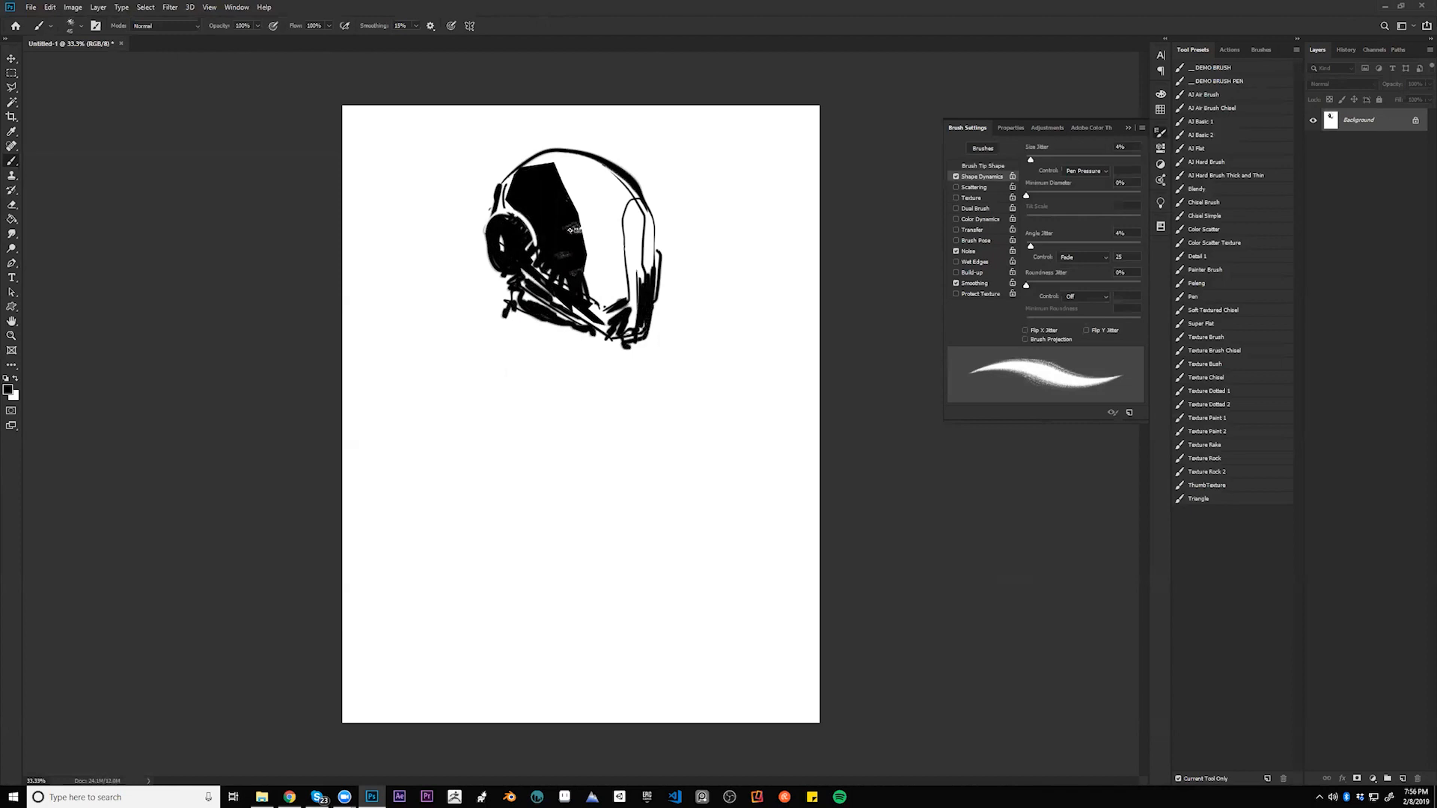
# - Extend the black shadow up to the helmet's top edge with a larger brush and flip the canvas horizontally
pyautogui.press(']')
pyautogui.moveTo(527, 165)
pyautogui.mouseDown()
pyautogui.moveTo(572, 213)
pyautogui.moveTo(574, 201)
pyautogui.moveTo(578, 271)
pyautogui.moveTo(636, 223)
pyautogui.moveTo(650, 239)
pyautogui.moveTo(623, 173)
pyautogui.mouseUp()
pyautogui.hotkey('ctrl', 'shift', 'h')
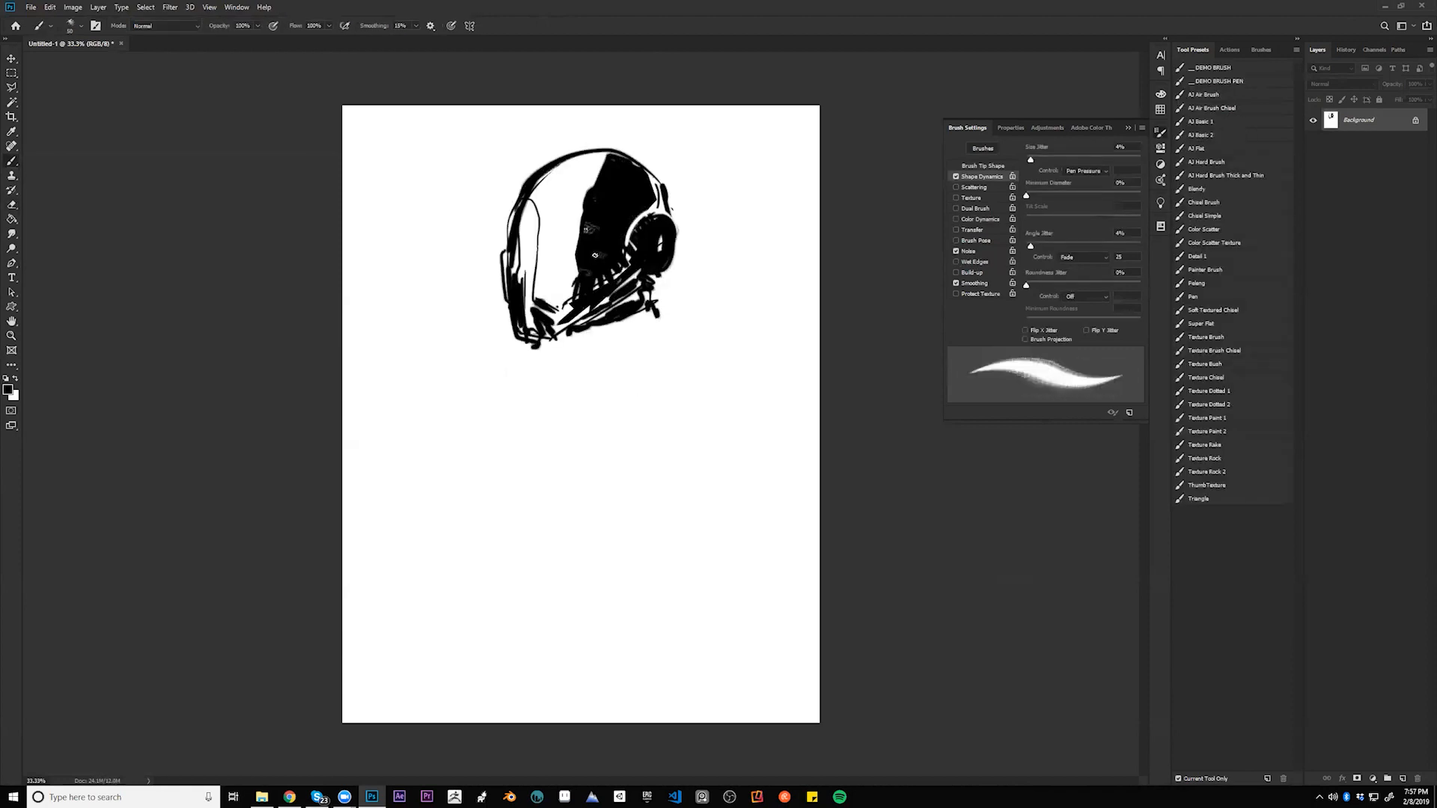
# - Draw thin panel lines across the helmet's white face area and mirror the canvas horizontally
pyautogui.moveTo(524, 249); pyautogui.dragTo(562, 189)
pyautogui.moveTo(581, 155); pyautogui.dragTo(577, 166)
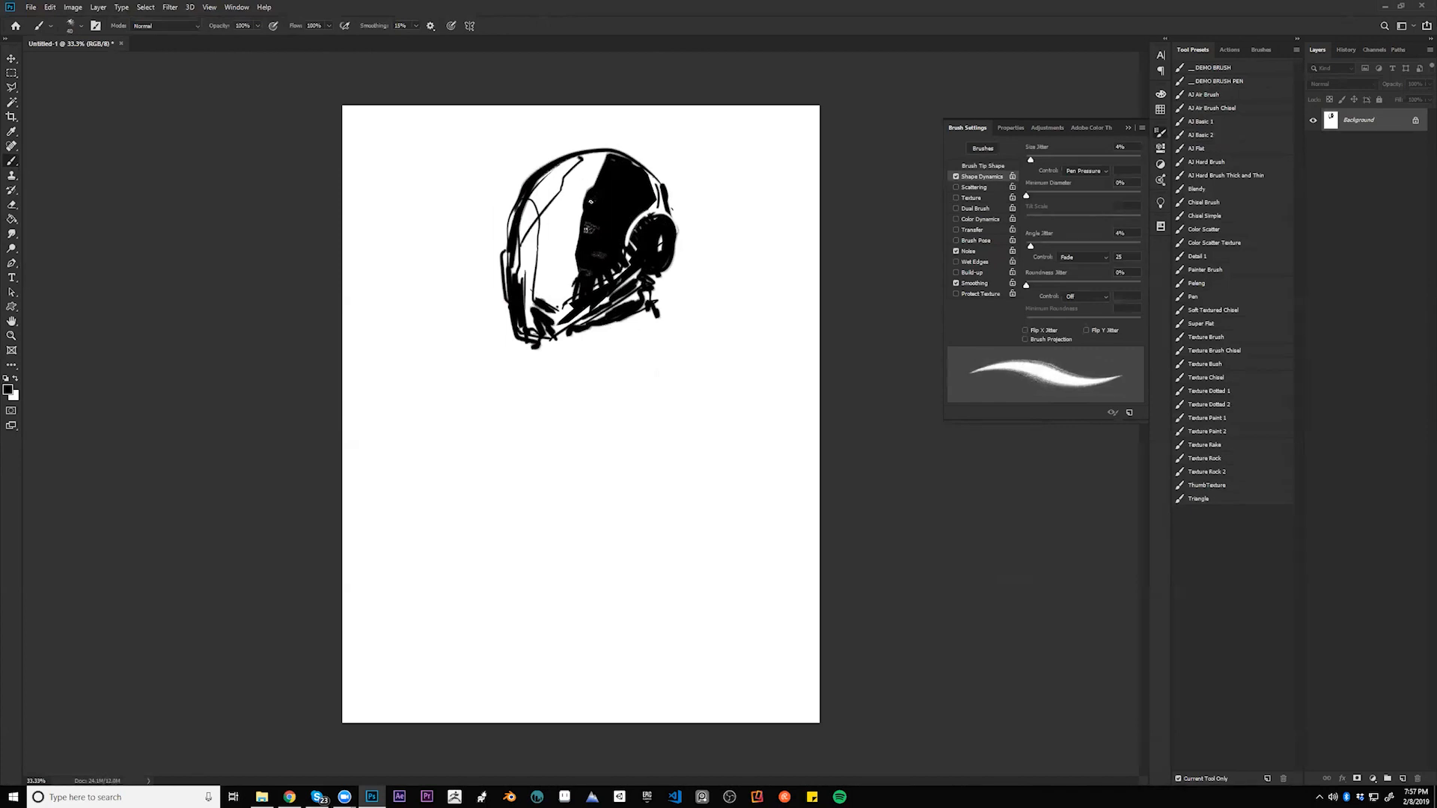
pyautogui.moveTo(576, 245); pyautogui.dragTo(524, 303)
pyautogui.hotkey('ctrl', 'shift', 'h')
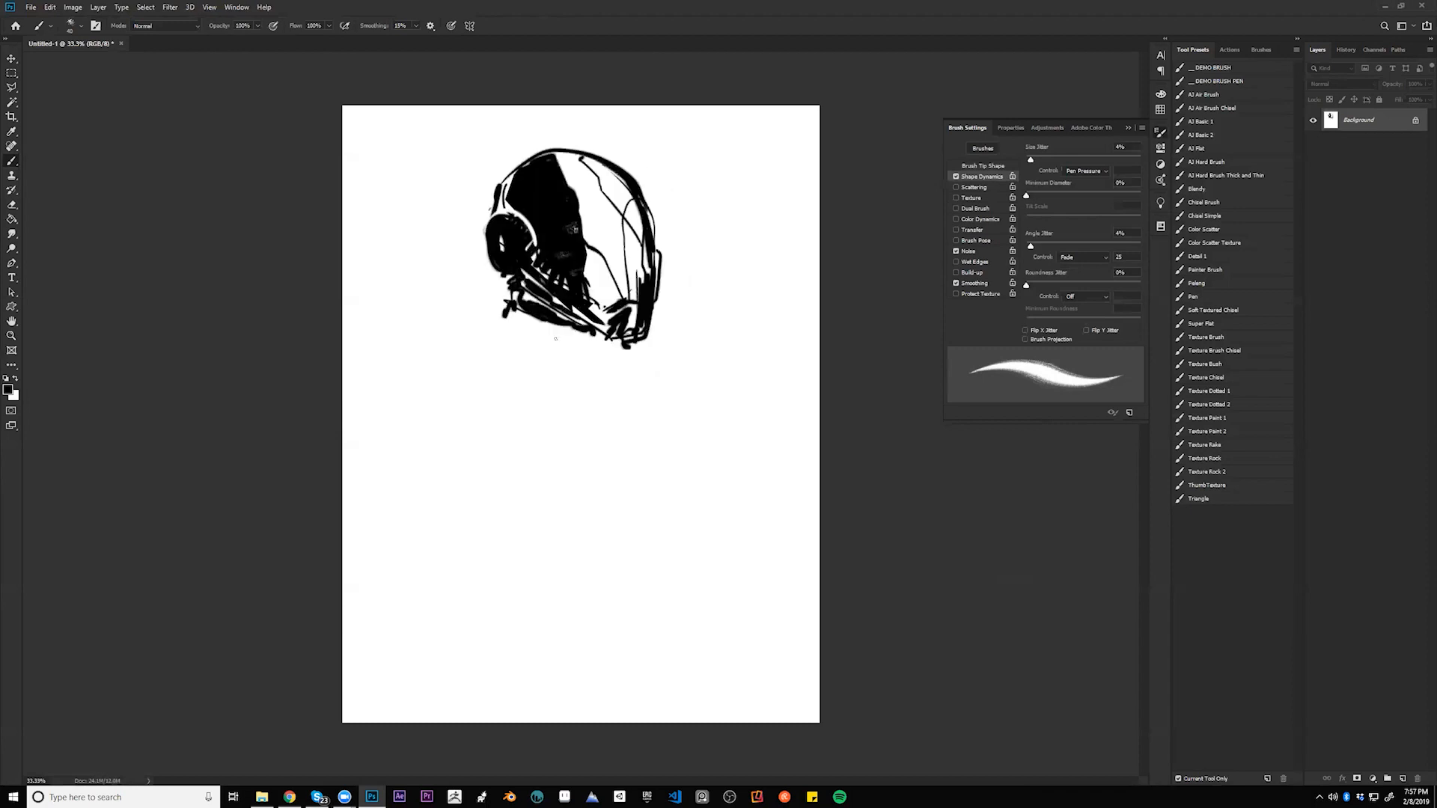
# - Erase the helmet, sketch a small head with neck and shoulders near the canvas's upper edge, and mirror the canvas horizontally
pyautogui.press('e')
pyautogui.moveTo(517, 285)
pyautogui.mouseDown()
pyautogui.moveTo(569, 194)
pyautogui.moveTo(373, 324)
pyautogui.moveTo(731, 110)
pyautogui.mouseUp()
pyautogui.press('b')
pyautogui.moveTo(483, 223)
pyautogui.mouseDown()
pyautogui.moveTo(490, 176)
pyautogui.moveTo(508, 179)
pyautogui.moveTo(520, 212)
pyautogui.moveTo(497, 225)
pyautogui.moveTo(504, 244)
pyautogui.moveTo(491, 226)
pyautogui.moveTo(513, 223)
pyautogui.moveTo(494, 237)
pyautogui.moveTo(515, 244)
pyautogui.moveTo(515, 224)
pyautogui.moveTo(488, 244)
pyautogui.moveTo(520, 213)
pyautogui.mouseUp()
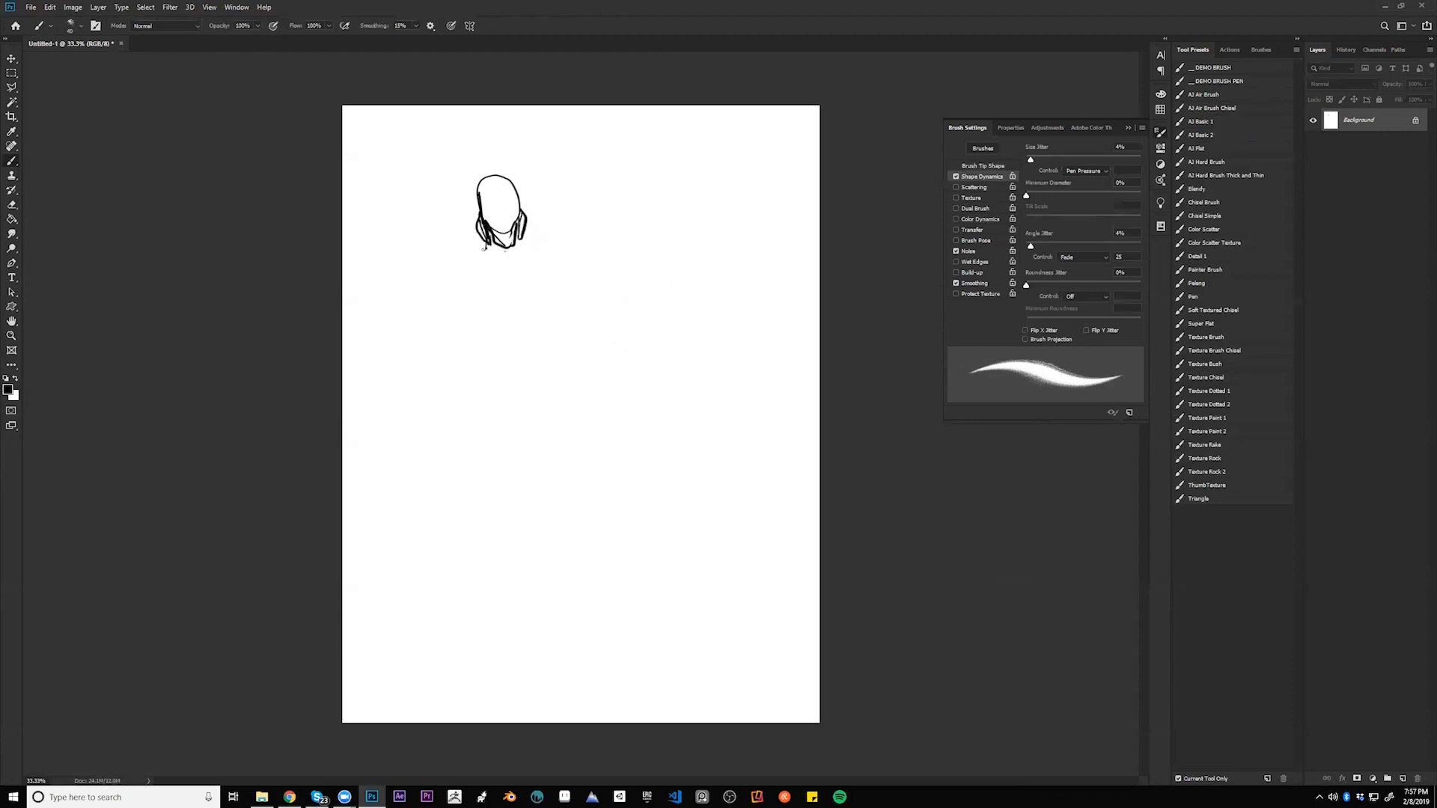
pyautogui.moveTo(490, 244); pyautogui.dragTo(449, 285)
pyautogui.moveTo(521, 235)
pyautogui.mouseDown()
pyautogui.moveTo(545, 277)
pyautogui.moveTo(499, 267)
pyautogui.moveTo(508, 280)
pyautogui.moveTo(520, 234)
pyautogui.moveTo(504, 286)
pyautogui.moveTo(485, 264)
pyautogui.moveTo(528, 286)
pyautogui.mouseUp()
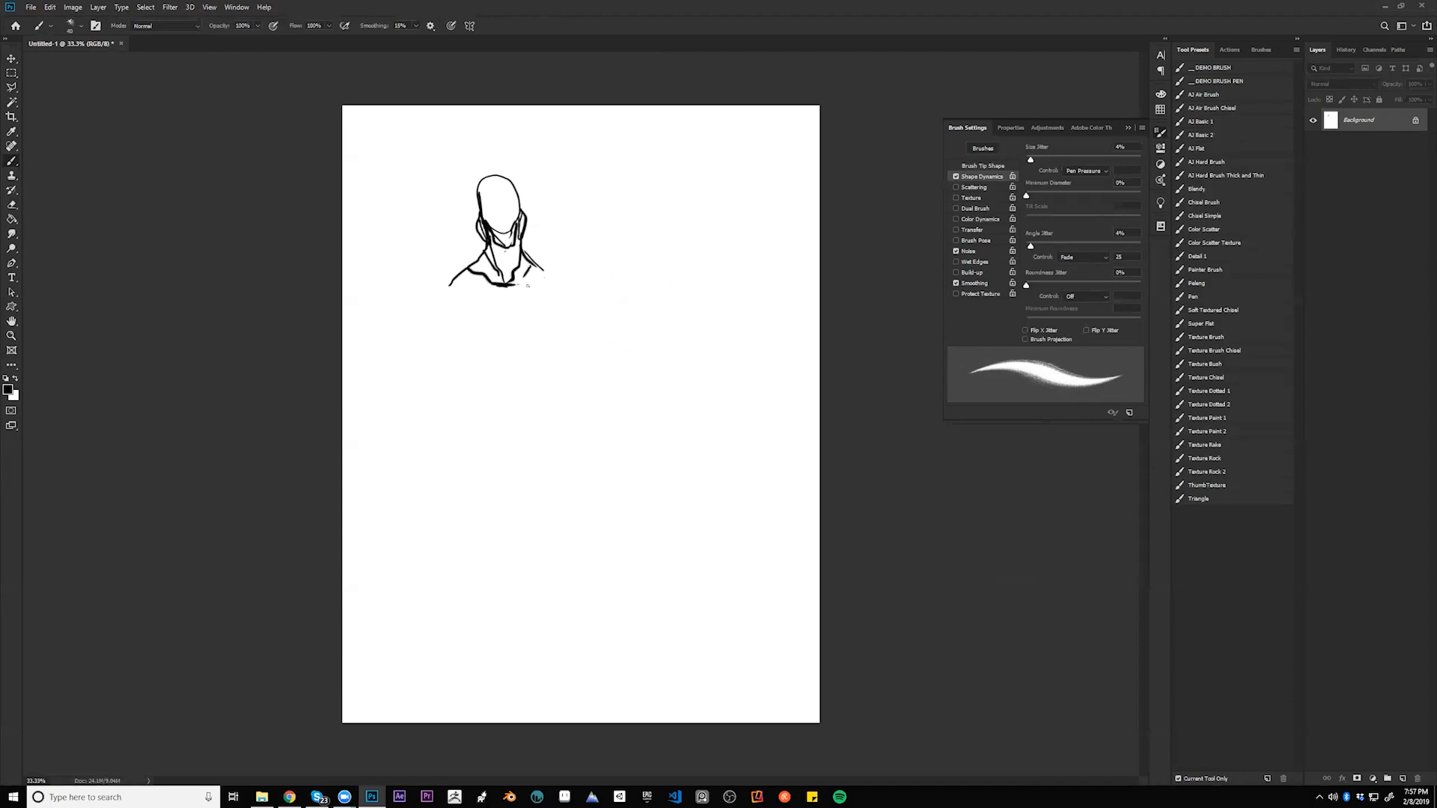
pyautogui.hotkey('ctrl', 'shift', 'h')
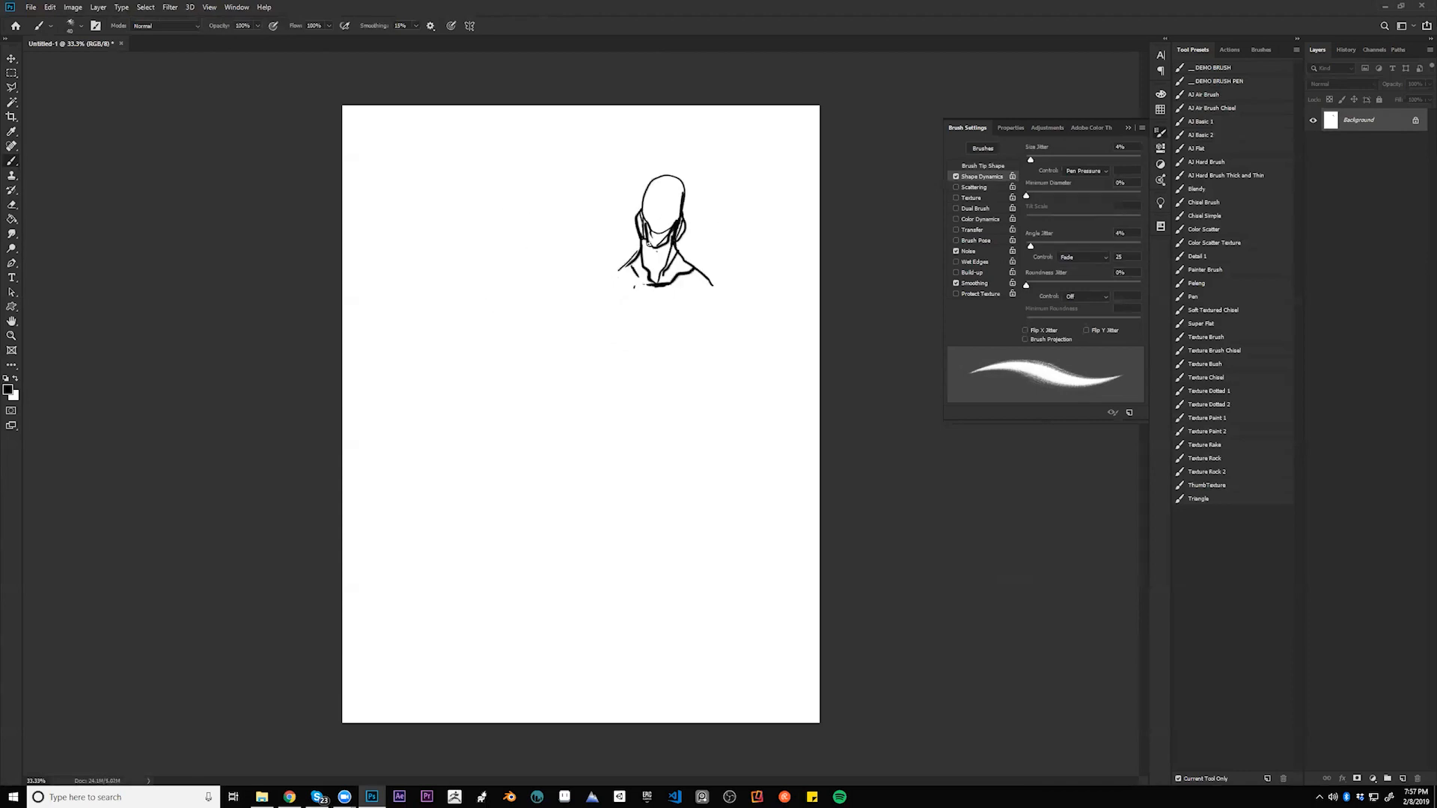
# - Add finer neck and shoulder lines to the small bust with a smaller brush and undo the last stroke
pyautogui.press('[')
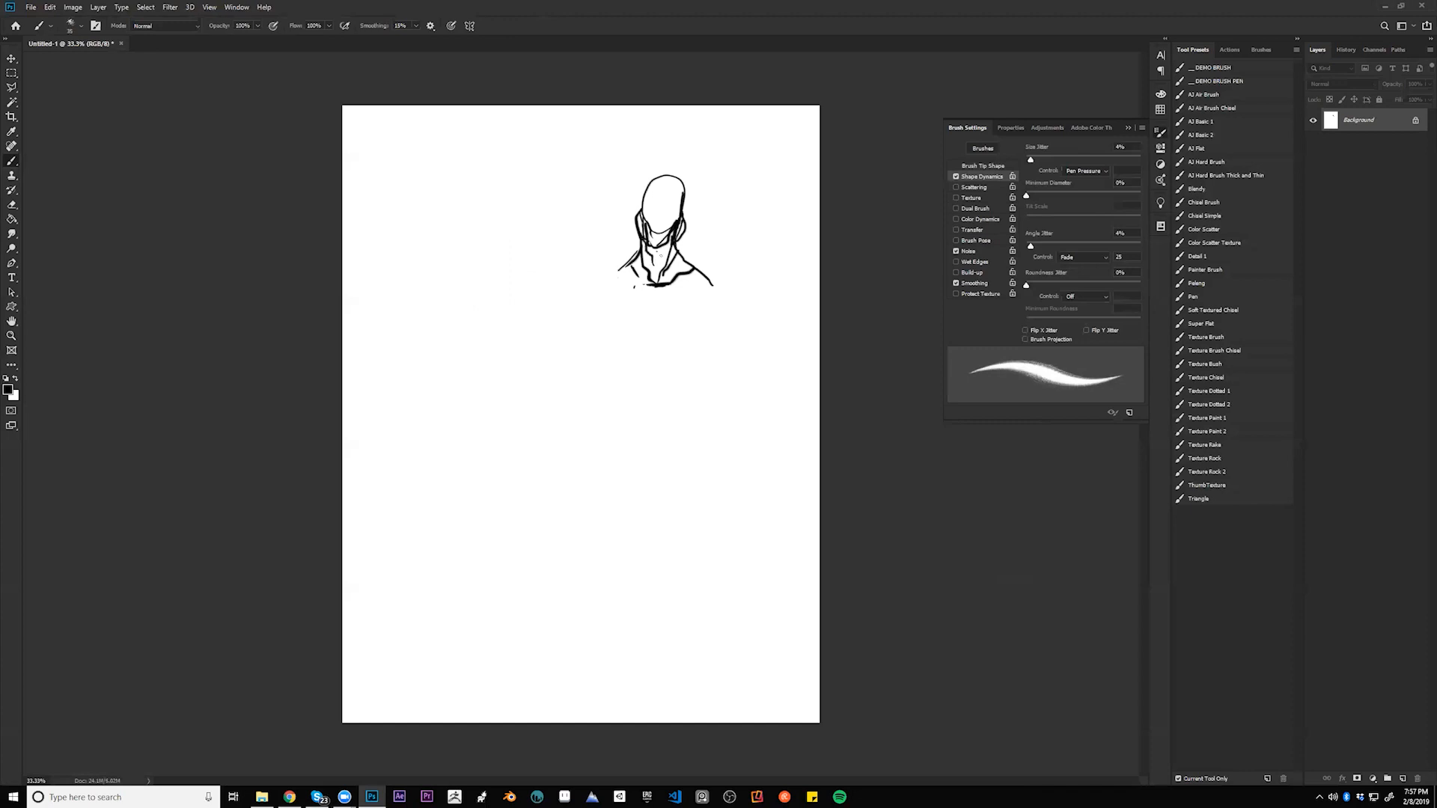
pyautogui.moveTo(673, 236); pyautogui.dragTo(655, 269)
pyautogui.moveTo(638, 254); pyautogui.dragTo(614, 273)
pyautogui.hotkey('ctrl', 'z')
# - Erase the small bust so the canvas is blank and return to the brush
pyautogui.press('e')
pyautogui.moveTo(662, 200); pyautogui.dragTo(648, 250)
pyautogui.press('b')
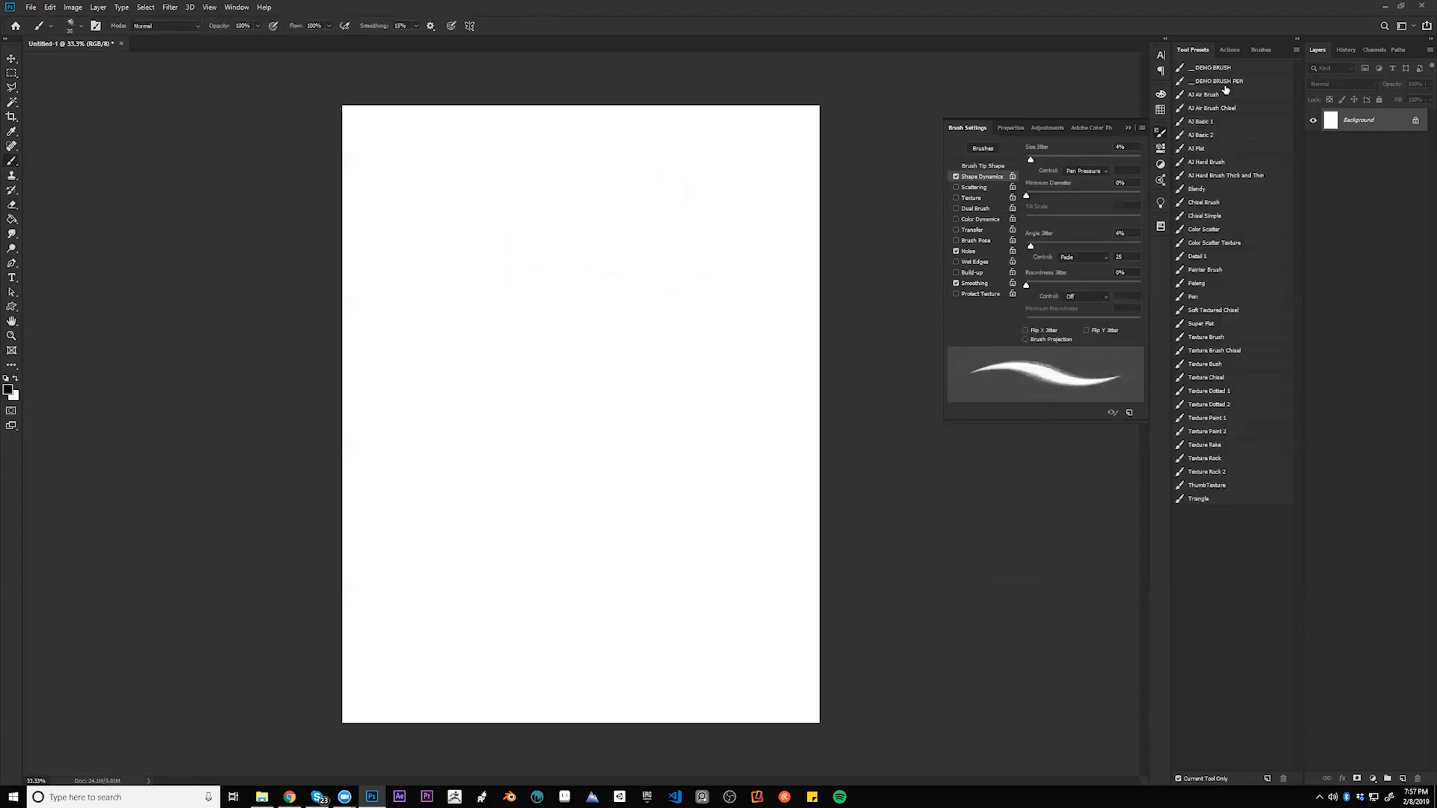
# - Darken the white background layer to dark grey by lowering its lightness with a Hue/Saturation adjustment
pyautogui.click(1219, 136)
pyautogui.press('i')
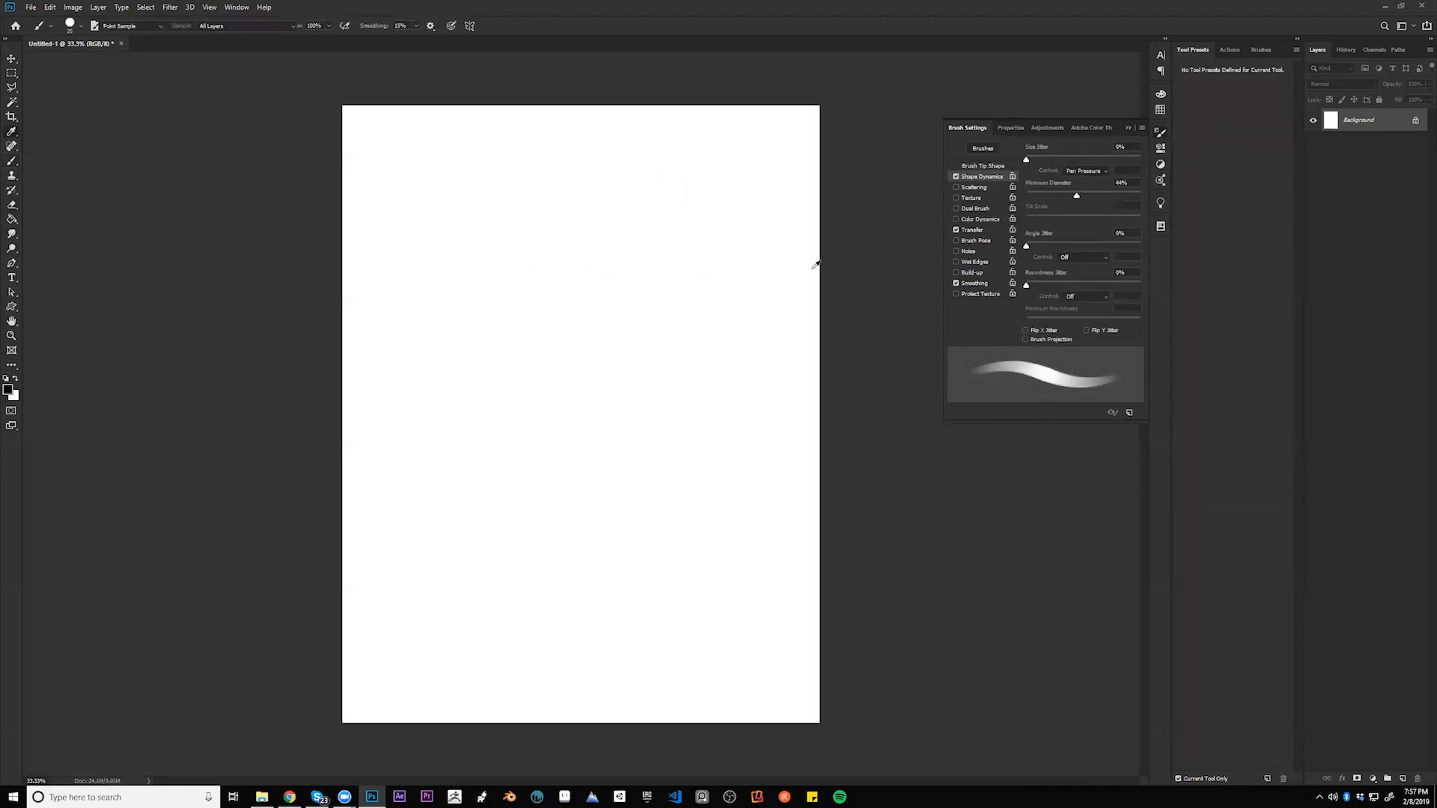
pyautogui.hotkey('ctrl', 'u')
pyautogui.moveTo(927, 470); pyautogui.dragTo(908, 471)
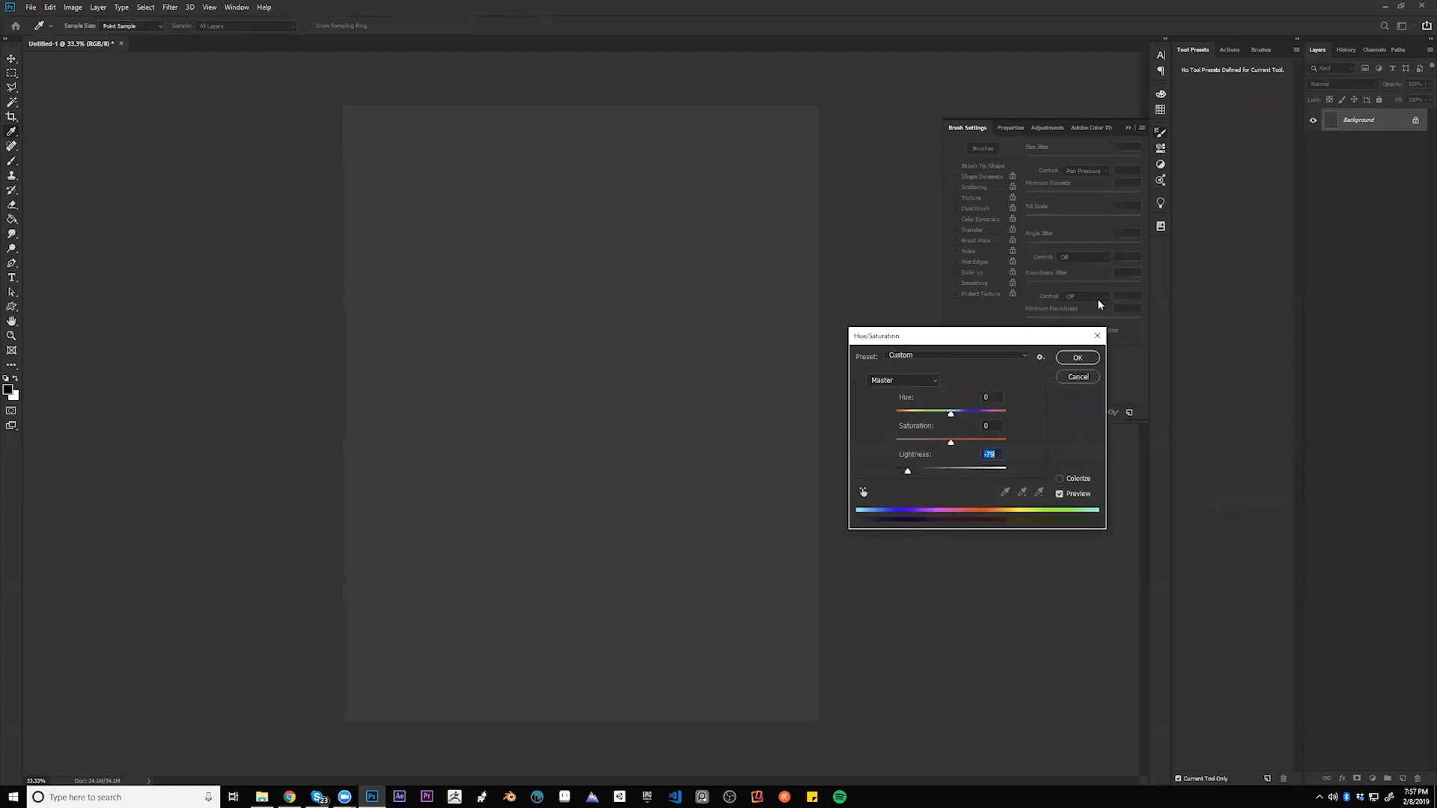
pyautogui.click(1078, 357)
# - Choose the Pen brush preset, test a stroke and undo it, and create a new layer above the background
pyautogui.press('b')
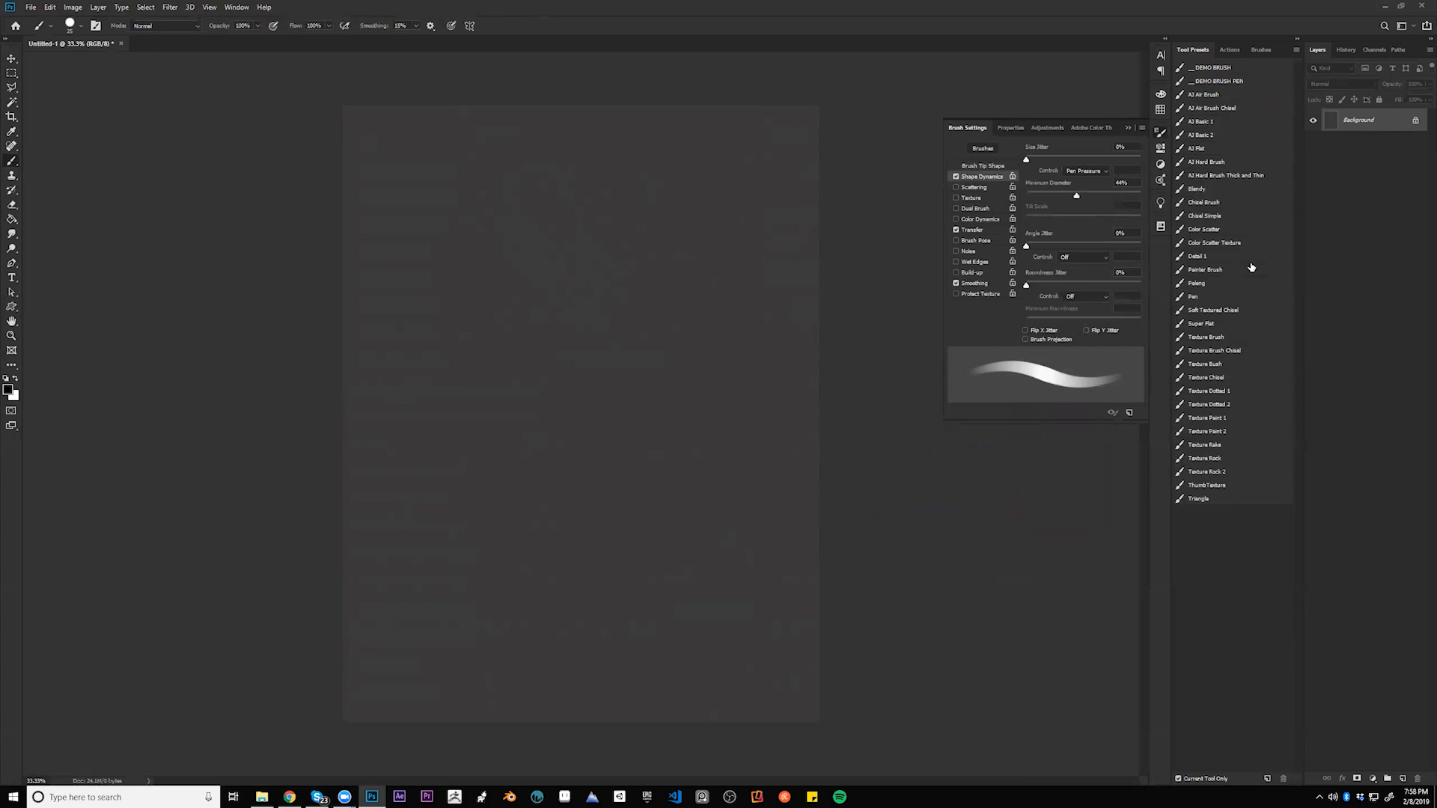
pyautogui.click(1205, 297)
pyautogui.moveTo(597, 218)
pyautogui.mouseDown()
pyautogui.moveTo(677, 289)
pyautogui.moveTo(661, 193)
pyautogui.mouseUp()
pyautogui.hotkey('ctrl', 'z')
pyautogui.hotkey('ctrl', 'alt', 'shift', 'n')
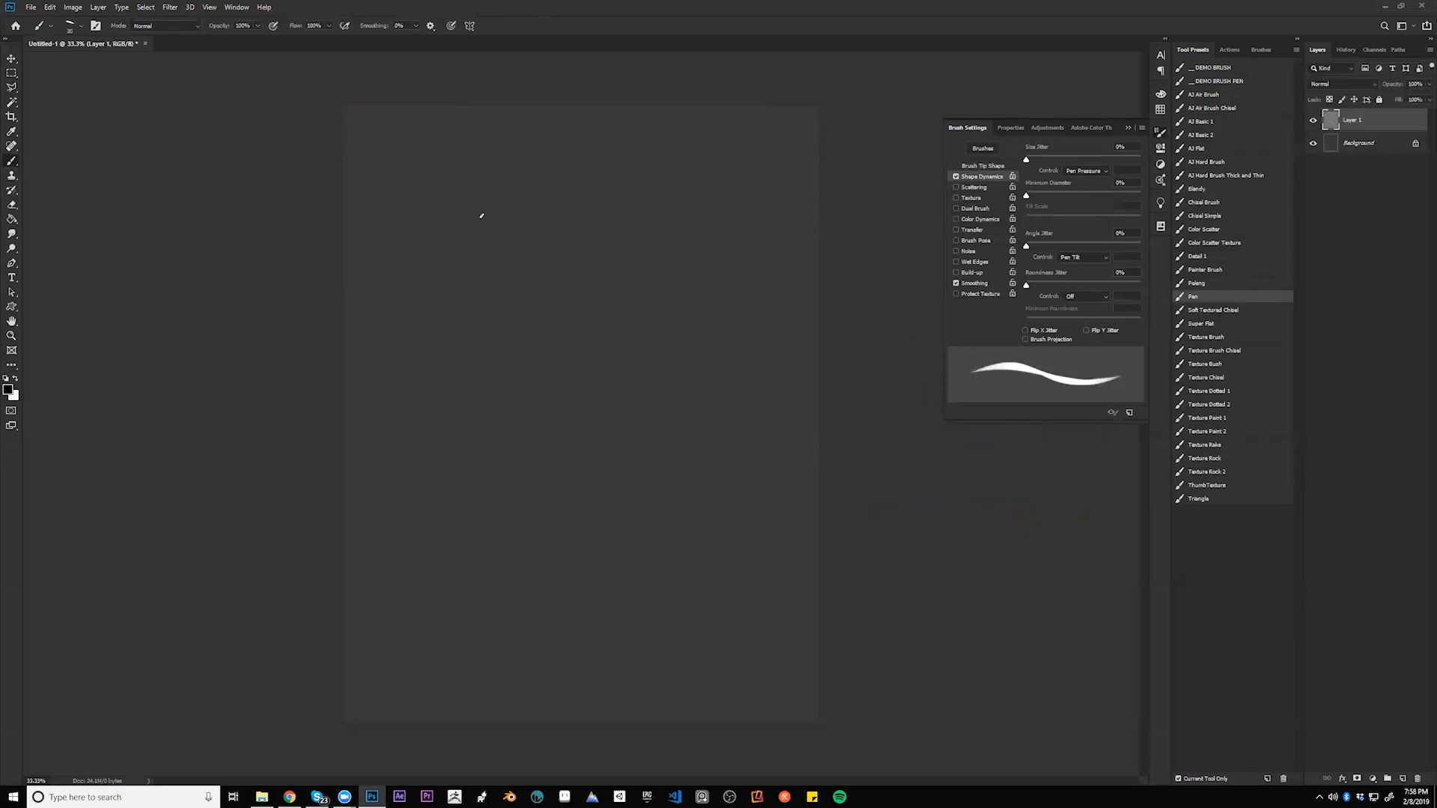
# - Sketch a helmeted head with neck, chest line and rounded shoulder on the new layer using a smaller brush
pyautogui.press('[')
pyautogui.moveTo(492, 176)
pyautogui.mouseDown()
pyautogui.moveTo(528, 183)
pyautogui.moveTo(494, 184)
pyautogui.moveTo(530, 236)
pyautogui.mouseUp()
pyautogui.moveTo(526, 159)
pyautogui.mouseDown()
pyautogui.moveTo(495, 163)
pyautogui.moveTo(549, 173)
pyautogui.moveTo(549, 221)
pyautogui.moveTo(522, 228)
pyautogui.moveTo(536, 239)
pyautogui.moveTo(554, 226)
pyautogui.moveTo(501, 190)
pyautogui.moveTo(501, 203)
pyautogui.moveTo(554, 214)
pyautogui.mouseUp()
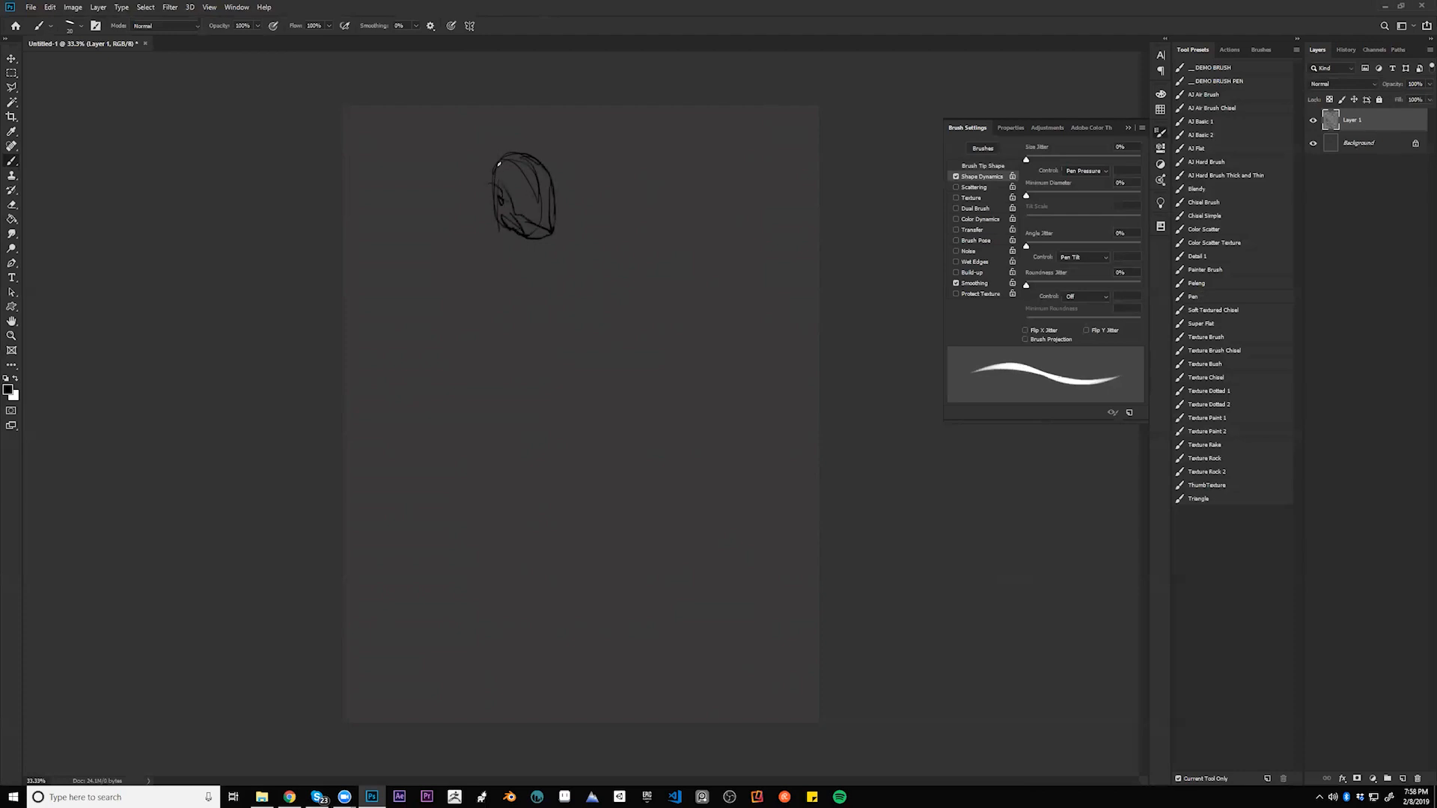
pyautogui.moveTo(491, 171)
pyautogui.mouseDown()
pyautogui.moveTo(490, 241)
pyautogui.moveTo(465, 268)
pyautogui.moveTo(526, 262)
pyautogui.moveTo(529, 275)
pyautogui.moveTo(493, 232)
pyautogui.moveTo(442, 322)
pyautogui.mouseUp()
pyautogui.moveTo(530, 252); pyautogui.dragTo(522, 371)
pyautogui.moveTo(442, 320)
pyautogui.mouseDown()
pyautogui.moveTo(454, 352)
pyautogui.moveTo(492, 289)
pyautogui.mouseUp()
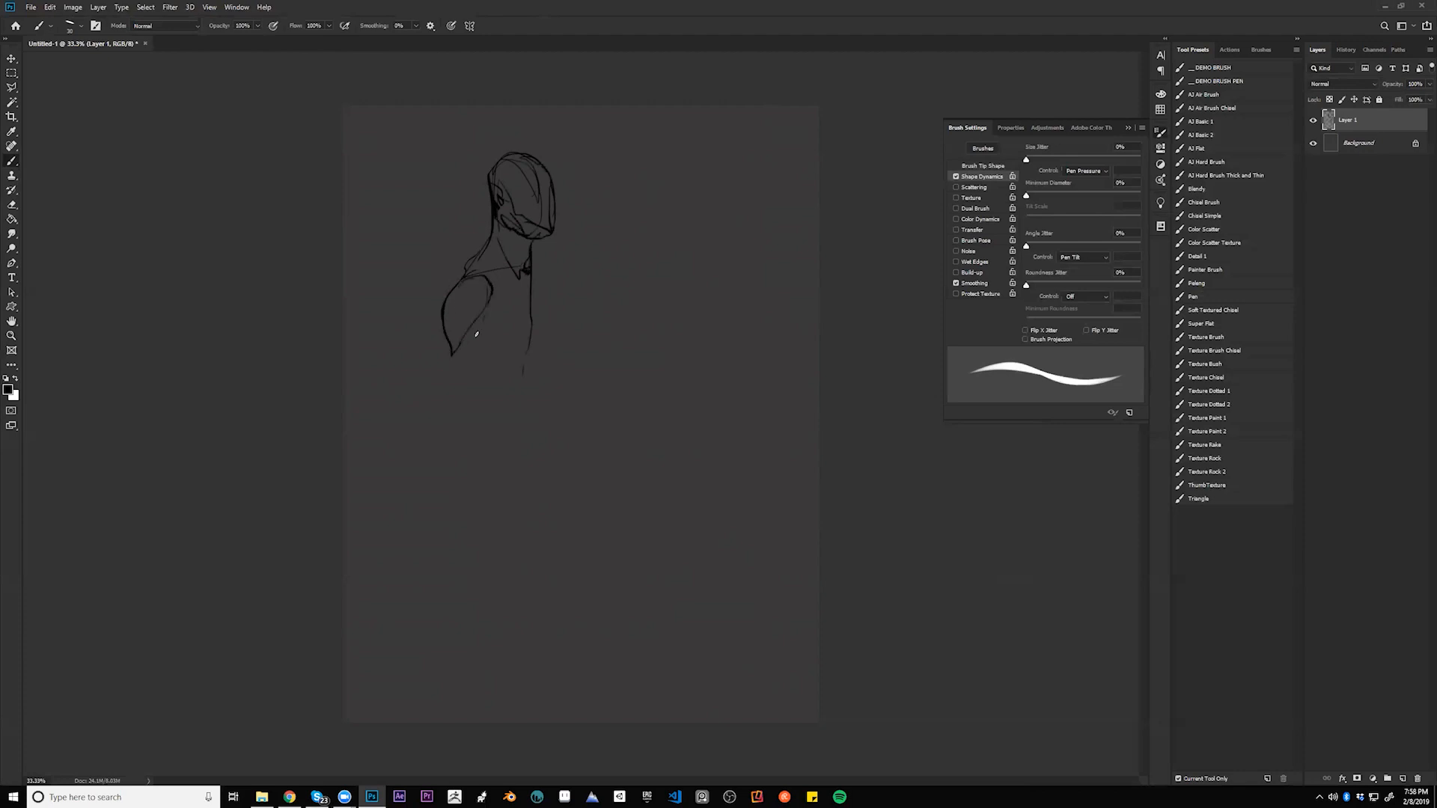
# - Draw the near arm from the shoulder through the elbow and forearm down to the wrist, redoing the inner upper-arm line
pyautogui.moveTo(444, 332); pyautogui.dragTo(424, 413)
pyautogui.moveTo(489, 303); pyautogui.dragTo(433, 433)
pyautogui.hotkey('ctrl', 'z')
pyautogui.moveTo(482, 314)
pyautogui.mouseDown()
pyautogui.moveTo(459, 406)
pyautogui.moveTo(426, 423)
pyautogui.moveTo(426, 395)
pyautogui.moveTo(410, 440)
pyautogui.moveTo(453, 409)
pyautogui.mouseUp()
pyautogui.moveTo(452, 408); pyautogui.dragTo(438, 470)
pyautogui.moveTo(452, 411); pyautogui.dragTo(434, 491)
pyautogui.moveTo(414, 429)
pyautogui.mouseDown()
pyautogui.moveTo(433, 524)
pyautogui.moveTo(443, 538)
pyautogui.moveTo(453, 515)
pyautogui.moveTo(458, 549)
pyautogui.moveTo(432, 526)
pyautogui.moveTo(446, 562)
pyautogui.moveTo(458, 530)
pyautogui.mouseUp()
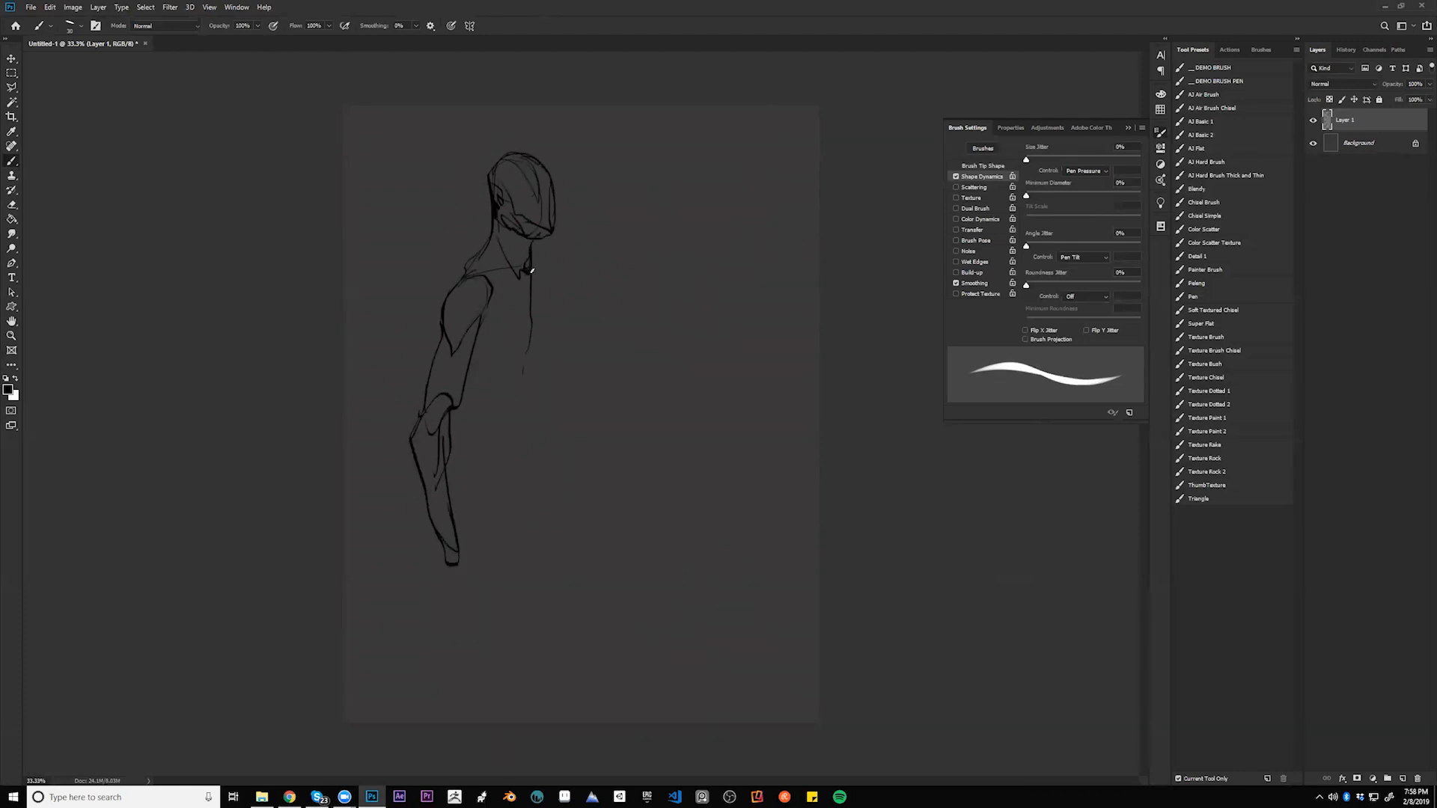
# - Outline the figure's torso with chest, far shoulder, ribs and tapered abdomen, and begin the hip line
pyautogui.moveTo(531, 250)
pyautogui.mouseDown()
pyautogui.moveTo(540, 327)
pyautogui.moveTo(504, 364)
pyautogui.moveTo(527, 266)
pyautogui.moveTo(531, 323)
pyautogui.moveTo(531, 265)
pyautogui.moveTo(531, 349)
pyautogui.moveTo(468, 368)
pyautogui.moveTo(511, 376)
pyautogui.moveTo(538, 335)
pyautogui.moveTo(513, 423)
pyautogui.moveTo(465, 389)
pyautogui.moveTo(503, 439)
pyautogui.moveTo(525, 395)
pyautogui.mouseUp()
pyautogui.moveTo(527, 308)
pyautogui.mouseDown()
pyautogui.moveTo(515, 355)
pyautogui.moveTo(486, 316)
pyautogui.moveTo(519, 360)
pyautogui.mouseUp()
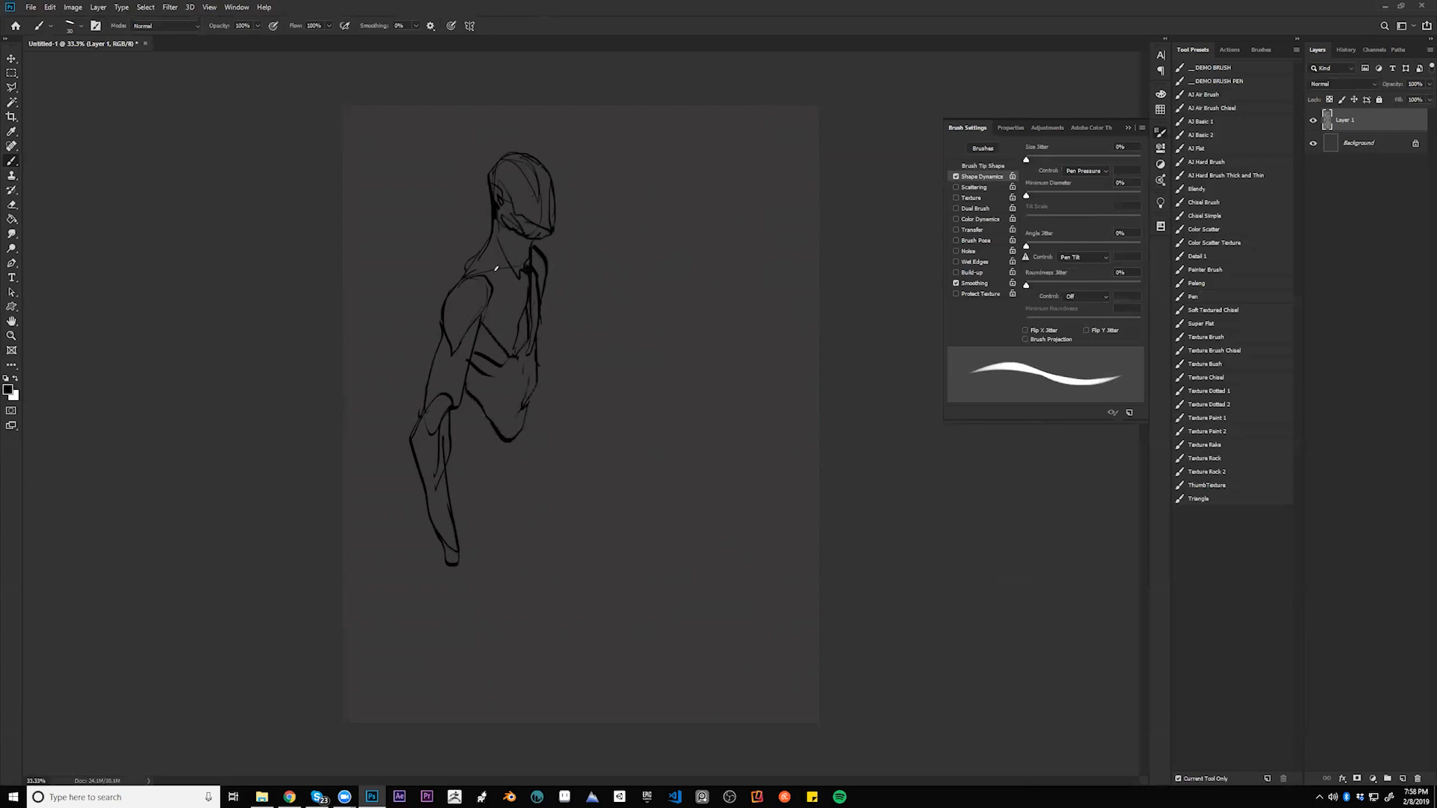
pyautogui.moveTo(499, 223); pyautogui.dragTo(517, 258)
pyautogui.moveTo(466, 383)
pyautogui.mouseDown()
pyautogui.moveTo(488, 374)
pyautogui.moveTo(490, 412)
pyautogui.moveTo(513, 427)
pyautogui.moveTo(505, 405)
pyautogui.mouseUp()
pyautogui.moveTo(454, 436); pyautogui.dragTo(467, 465)
pyautogui.press('e')
pyautogui.moveTo(524, 180)
pyautogui.mouseDown()
pyautogui.moveTo(465, 603)
pyautogui.moveTo(463, 318)
pyautogui.mouseUp()
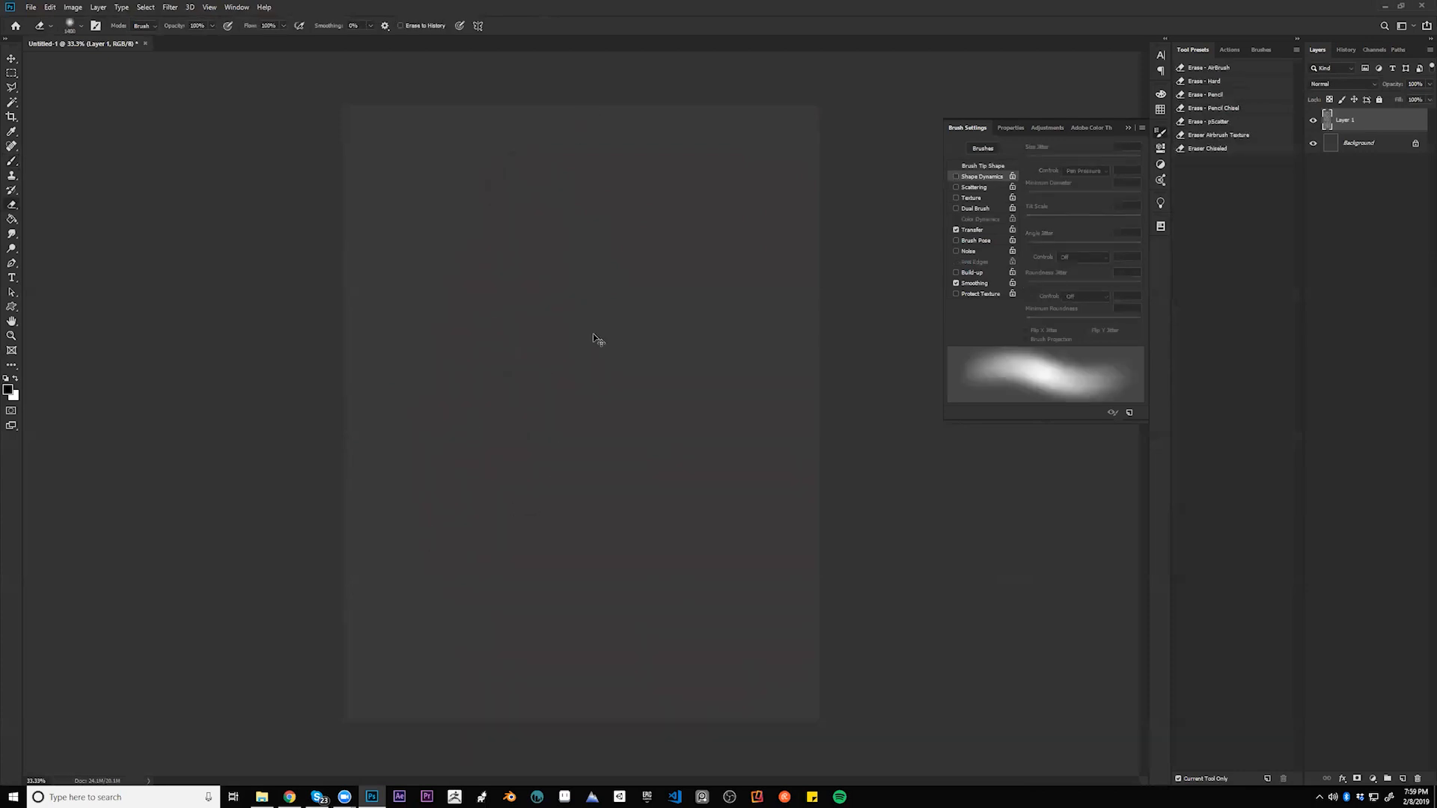
pyautogui.hotkey('ctrl', 'z')
pyautogui.press('b')
# - Mirror the canvas, draw the far arm's outline, the near hand and extra chest lines, and flip the view back
pyautogui.press('F2')
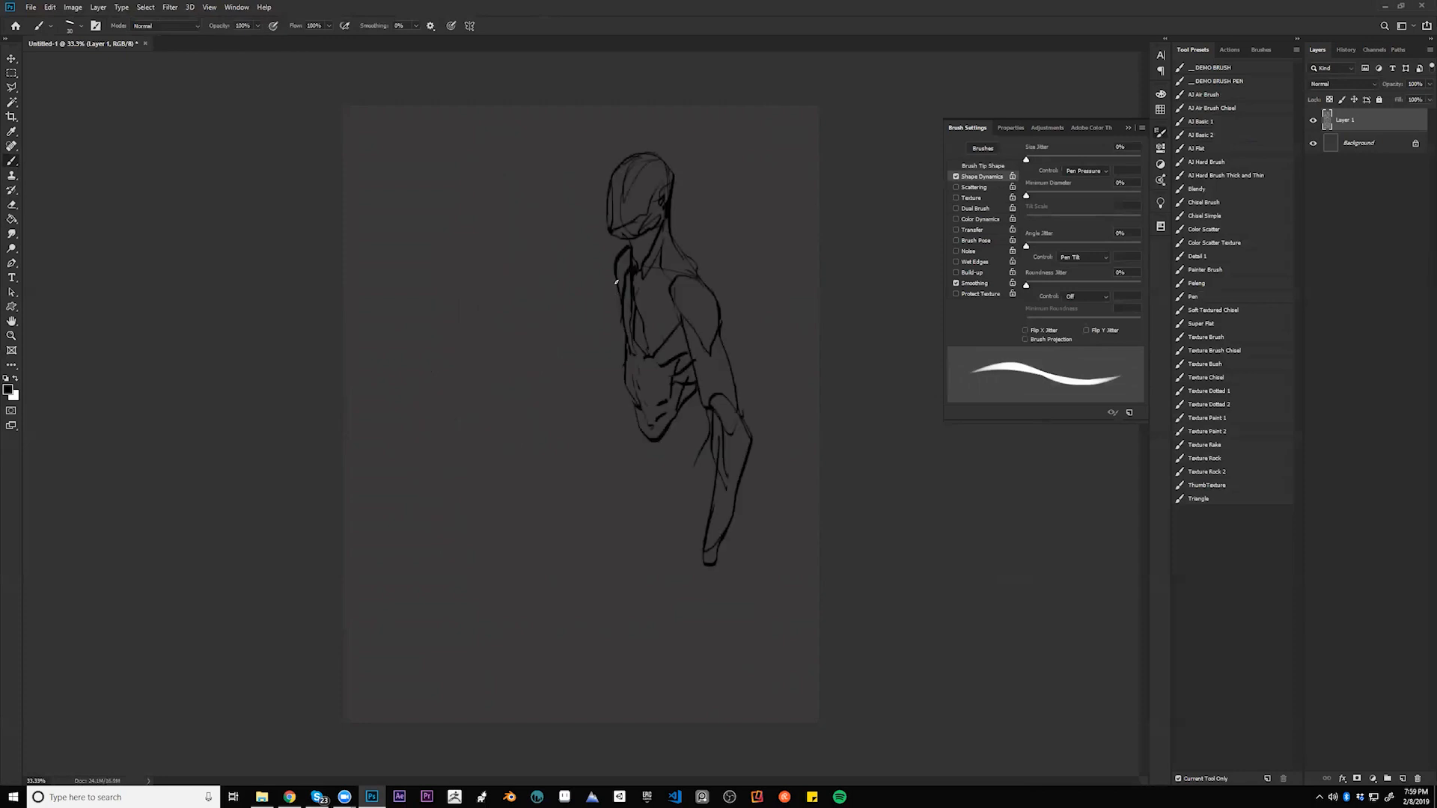
pyautogui.moveTo(629, 244)
pyautogui.mouseDown()
pyautogui.moveTo(597, 456)
pyautogui.moveTo(602, 520)
pyautogui.mouseUp()
pyautogui.moveTo(698, 596)
pyautogui.mouseDown()
pyautogui.moveTo(711, 616)
pyautogui.moveTo(717, 564)
pyautogui.mouseUp()
pyautogui.moveTo(717, 553); pyautogui.dragTo(720, 588)
pyautogui.moveTo(676, 279)
pyautogui.mouseDown()
pyautogui.moveTo(699, 345)
pyautogui.moveTo(645, 261)
pyautogui.moveTo(655, 317)
pyautogui.moveTo(684, 359)
pyautogui.mouseUp()
pyautogui.moveTo(636, 304); pyautogui.dragTo(667, 363)
pyautogui.hotkey('ctrl', 'shift', 'h')
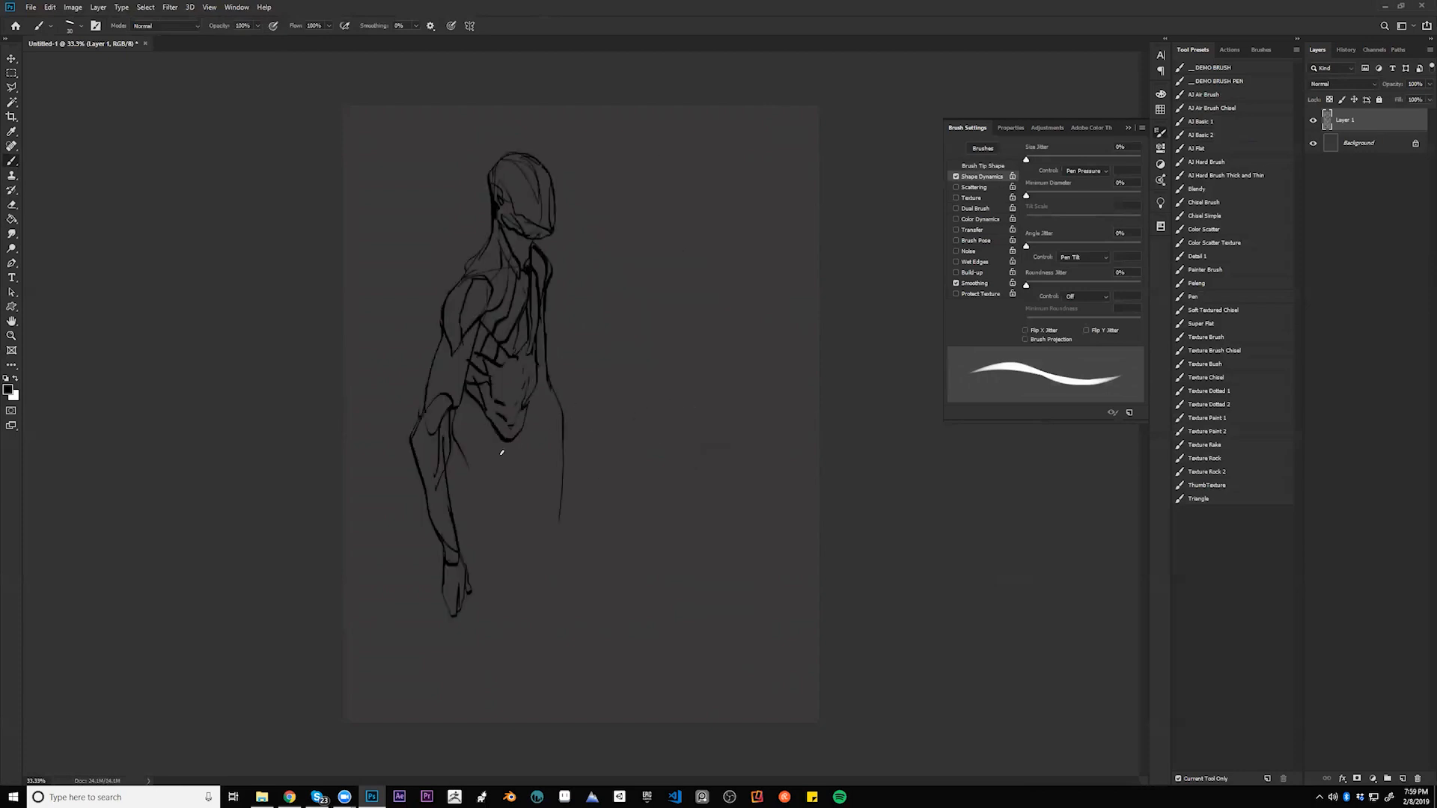
# - Draw the figure's hip and inner leg lines and the far forearm and hand, undoing the last stroke
pyautogui.moveTo(459, 424); pyautogui.dragTo(468, 452)
pyautogui.moveTo(535, 391); pyautogui.dragTo(524, 470)
pyautogui.moveTo(470, 446)
pyautogui.mouseDown()
pyautogui.moveTo(522, 504)
pyautogui.moveTo(521, 563)
pyautogui.mouseUp()
pyautogui.moveTo(530, 424)
pyautogui.mouseDown()
pyautogui.moveTo(556, 552)
pyautogui.moveTo(550, 533)
pyautogui.mouseUp()
pyautogui.hotkey('ctrl', 'z')
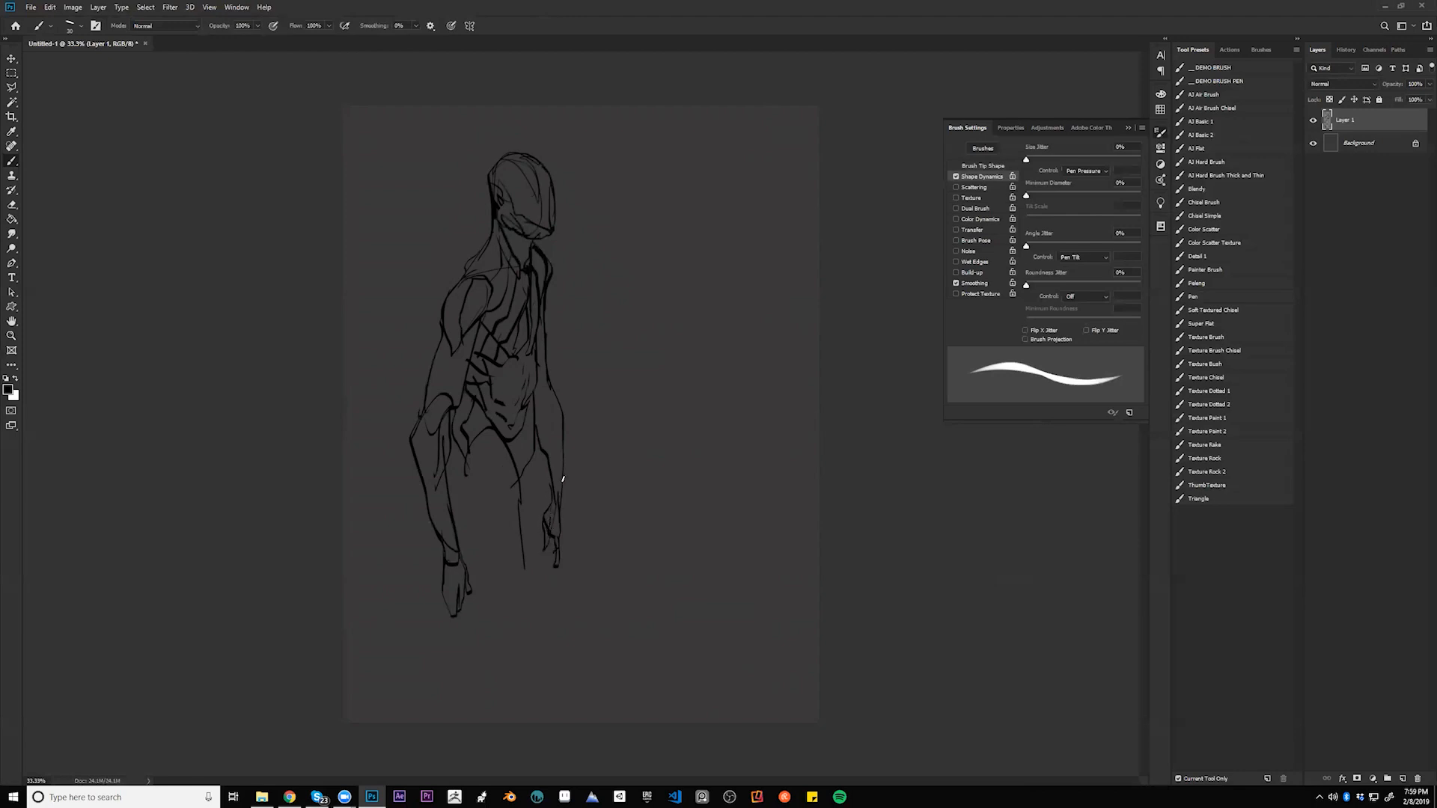
# - Refine the far arm and side of the waist, and add a pointed crest to the back of the helmet
pyautogui.moveTo(559, 482); pyautogui.dragTo(552, 450)
pyautogui.moveTo(537, 365); pyautogui.dragTo(531, 420)
pyautogui.moveTo(508, 152)
pyautogui.mouseDown()
pyautogui.moveTo(469, 167)
pyautogui.moveTo(491, 190)
pyautogui.moveTo(454, 286)
pyautogui.mouseUp()
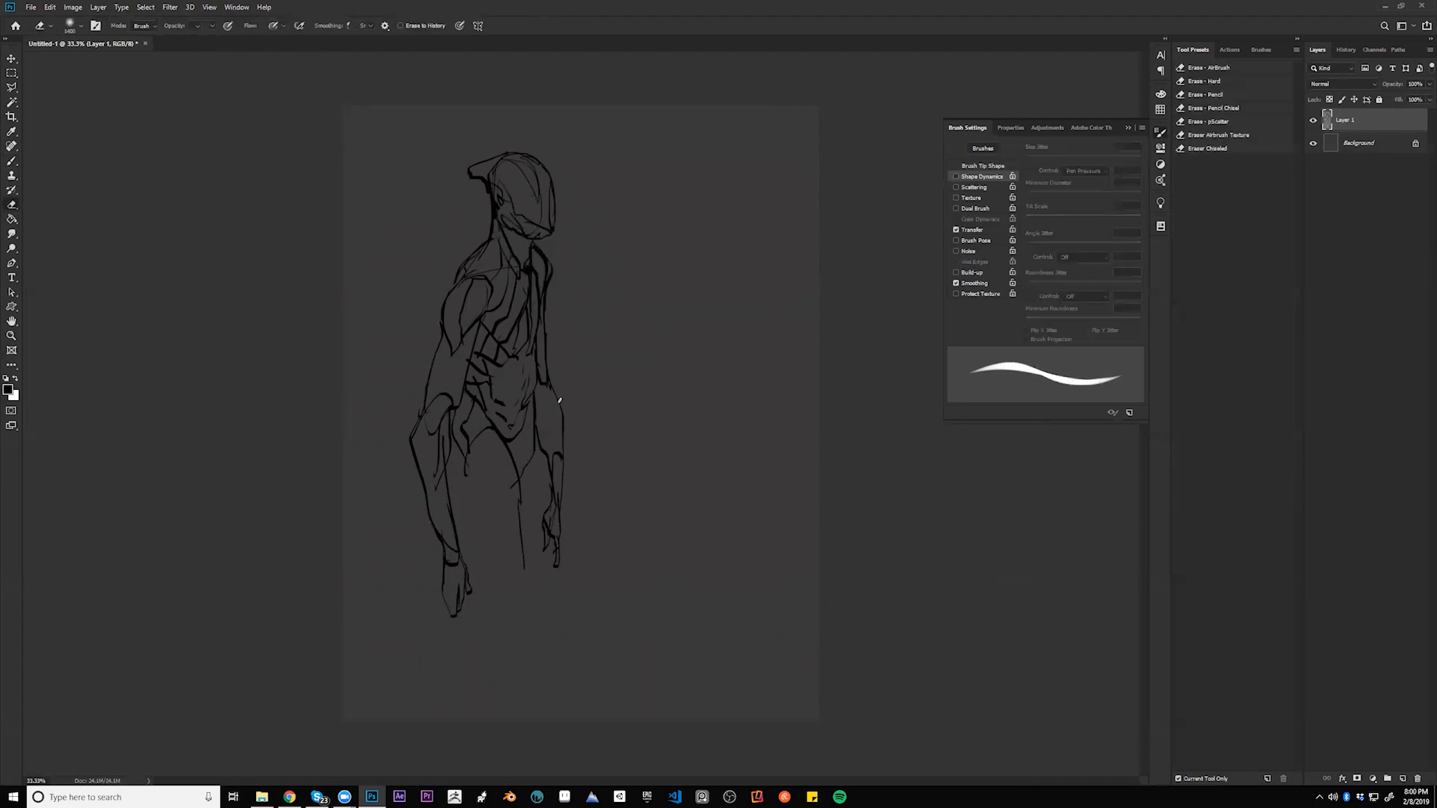
# - Outline the near thigh from the hip down to a rounded knee
pyautogui.moveTo(462, 480)
pyautogui.mouseDown()
pyautogui.moveTo(495, 571)
pyautogui.moveTo(527, 608)
pyautogui.moveTo(504, 597)
pyautogui.mouseUp()
pyautogui.moveTo(482, 439); pyautogui.dragTo(518, 603)
pyautogui.moveTo(509, 516); pyautogui.dragTo(510, 540)
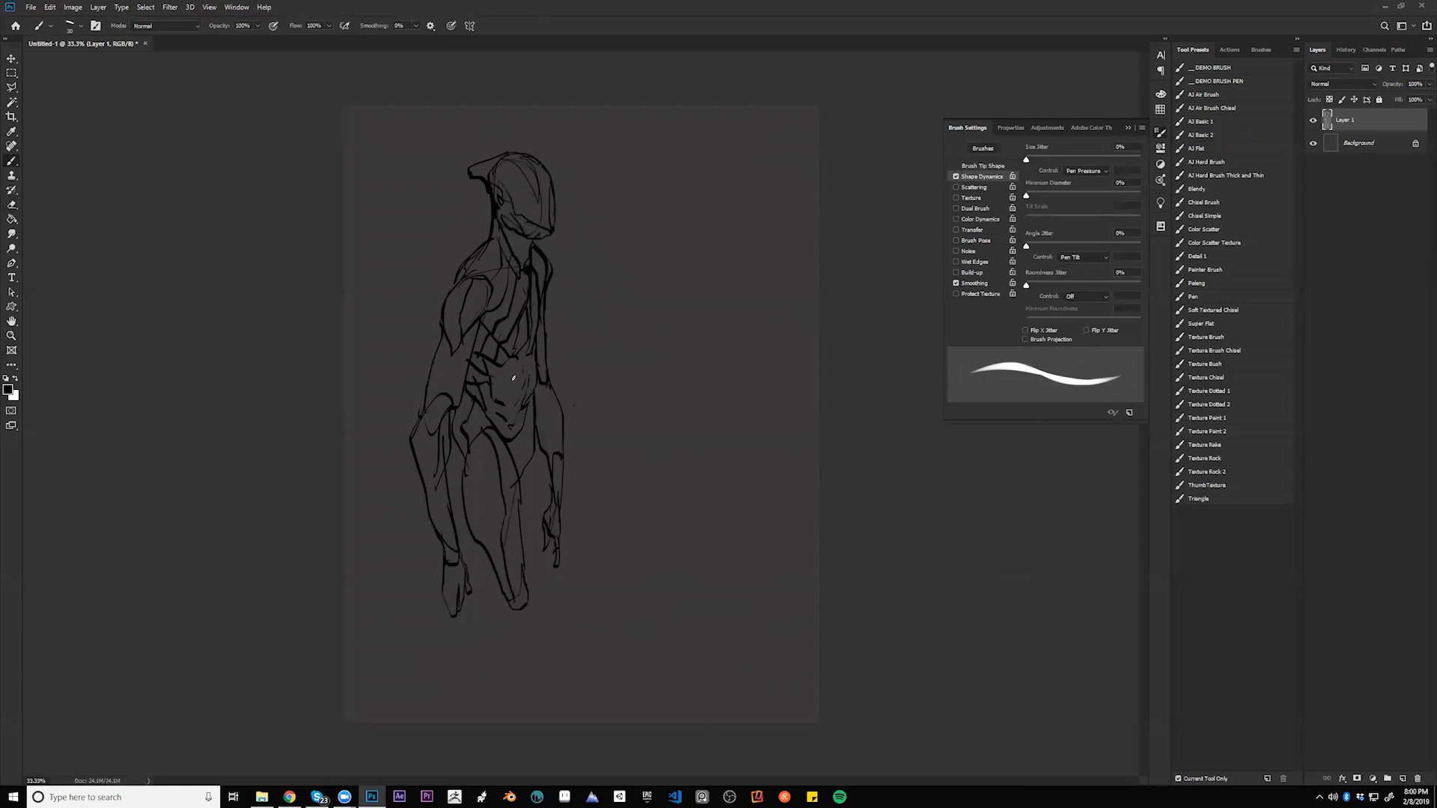
# - Add waist, chest and upper-arm detail lines to the figure, mirroring the canvas and back to check the proportions
pyautogui.moveTo(489, 366)
pyautogui.mouseDown()
pyautogui.moveTo(518, 418)
pyautogui.moveTo(517, 461)
pyautogui.mouseUp()
pyautogui.hotkey('ctrl', 'f')
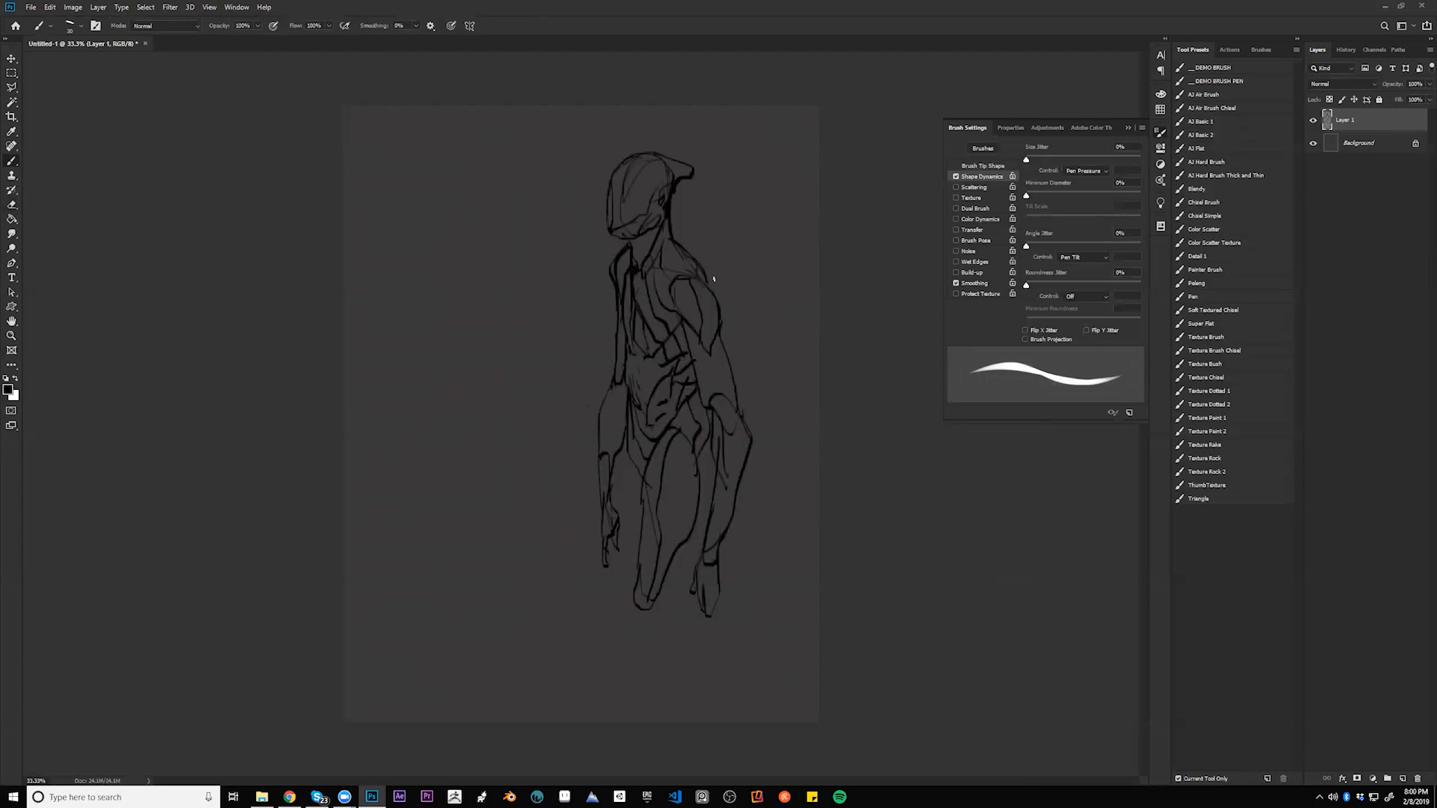
pyautogui.moveTo(626, 252)
pyautogui.mouseDown()
pyautogui.moveTo(622, 277)
pyautogui.moveTo(676, 307)
pyautogui.mouseUp()
pyautogui.hotkey('ctrl', 'h')
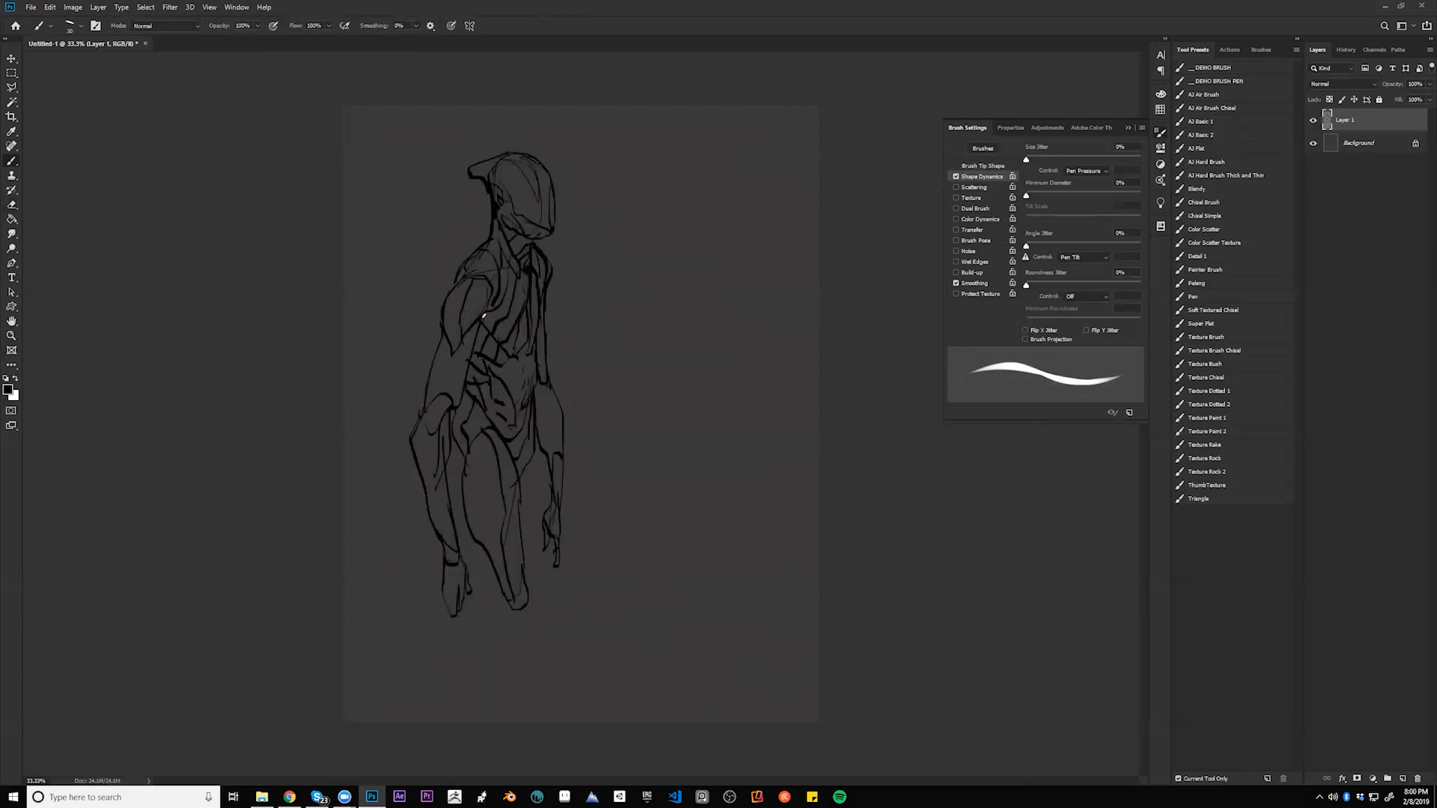
pyautogui.moveTo(441, 338); pyautogui.dragTo(432, 389)
pyautogui.moveTo(667, 229)
pyautogui.mouseDown()
pyautogui.moveTo(658, 286)
pyautogui.moveTo(687, 233)
pyautogui.moveTo(654, 198)
pyautogui.moveTo(622, 222)
pyautogui.moveTo(681, 199)
pyautogui.moveTo(635, 214)
pyautogui.moveTo(652, 291)
pyautogui.moveTo(741, 214)
pyautogui.moveTo(723, 187)
pyautogui.moveTo(659, 201)
pyautogui.mouseUp()
pyautogui.hotkey('ctrl', 'z')
pyautogui.hotkey('ctrl', 'z')
pyautogui.moveTo(663, 300); pyautogui.dragTo(745, 197)
pyautogui.hotkey('ctrl', 'z')
pyautogui.hotkey('ctrl', 'z')
pyautogui.hotkey('ctrl', 'shift', 'z')
pyautogui.hotkey('ctrl', 'z')
pyautogui.hotkey('ctrl', 'shift', 'z')
pyautogui.hotkey('ctrl', 'z')
pyautogui.moveTo(723, 176)
pyautogui.mouseDown()
pyautogui.moveTo(692, 175)
pyautogui.moveTo(663, 218)
pyautogui.moveTo(684, 257)
pyautogui.mouseUp()
pyautogui.hotkey('ctrl', 'z')
pyautogui.moveTo(726, 171)
pyautogui.mouseDown()
pyautogui.moveTo(662, 203)
pyautogui.moveTo(649, 253)
pyautogui.moveTo(745, 210)
pyautogui.moveTo(779, 154)
pyautogui.moveTo(726, 170)
pyautogui.moveTo(662, 223)
pyautogui.moveTo(682, 181)
pyautogui.moveTo(671, 177)
pyautogui.moveTo(728, 141)
pyautogui.moveTo(724, 171)
pyautogui.mouseUp()
pyautogui.hotkey('ctrl', 'z')
pyautogui.hotkey('ctrl', 'z')
pyautogui.hotkey('ctrl', 'z')
pyautogui.moveTo(707, 170)
pyautogui.mouseDown()
pyautogui.moveTo(654, 180)
pyautogui.moveTo(633, 259)
pyautogui.moveTo(706, 178)
pyautogui.mouseUp()
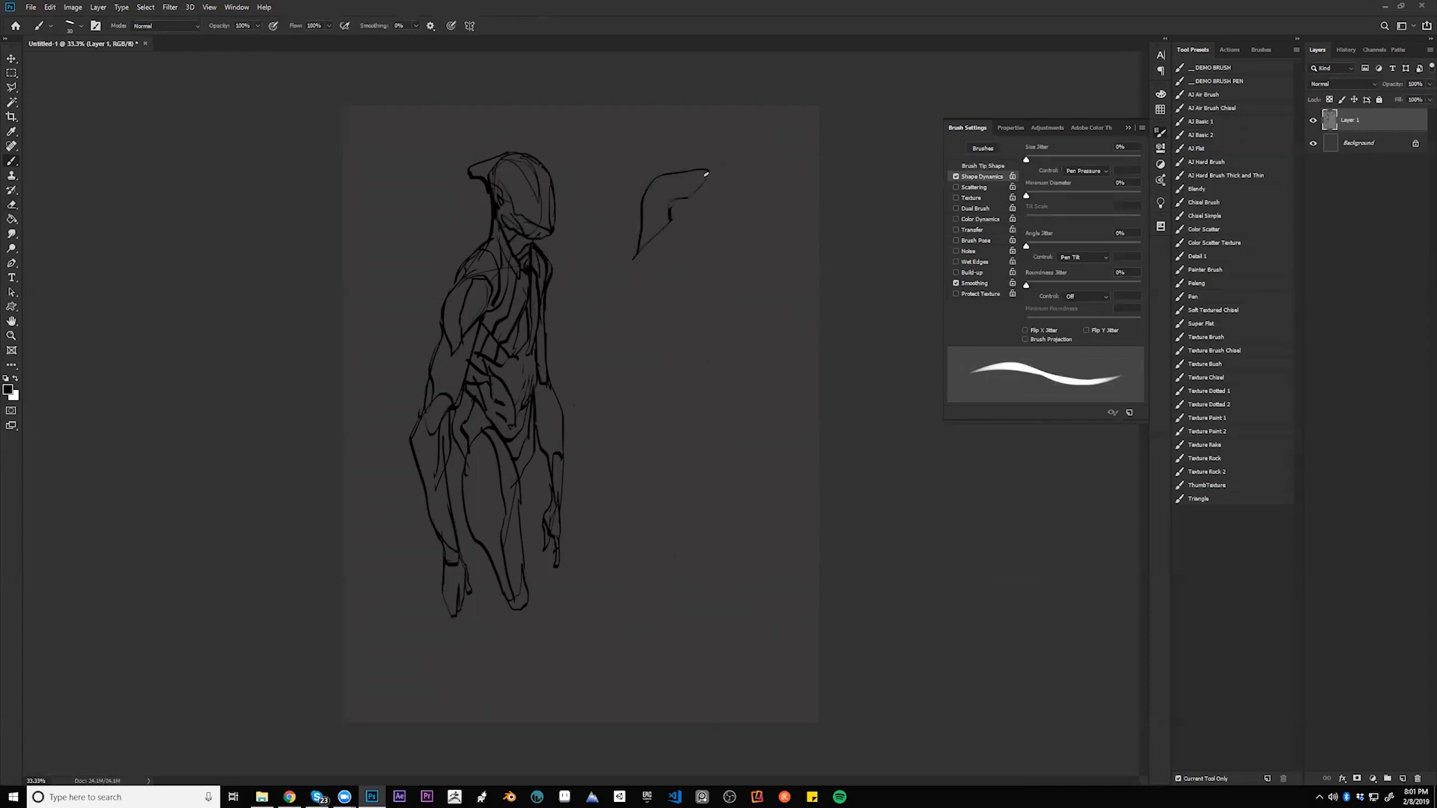
pyautogui.hotkey('ctrl', 'z')
# - Sketch a second figure's angular head and neck in side view on the empty right half of the canvas
pyautogui.moveTo(672, 195)
pyautogui.mouseDown()
pyautogui.moveTo(649, 229)
pyautogui.moveTo(672, 257)
pyautogui.moveTo(712, 196)
pyautogui.moveTo(732, 203)
pyautogui.moveTo(708, 227)
pyautogui.moveTo(691, 216)
pyautogui.moveTo(668, 258)
pyautogui.moveTo(705, 227)
pyautogui.moveTo(685, 259)
pyautogui.moveTo(701, 237)
pyautogui.moveTo(699, 257)
pyautogui.mouseUp()
pyautogui.moveTo(725, 201)
pyautogui.mouseDown()
pyautogui.moveTo(726, 279)
pyautogui.moveTo(702, 291)
pyautogui.mouseUp()
pyautogui.moveTo(714, 229); pyautogui.dragTo(702, 288)
pyautogui.moveTo(727, 238)
pyautogui.mouseDown()
pyautogui.moveTo(747, 296)
pyautogui.moveTo(667, 334)
pyautogui.mouseUp()
pyautogui.moveTo(733, 243); pyautogui.dragTo(728, 258)
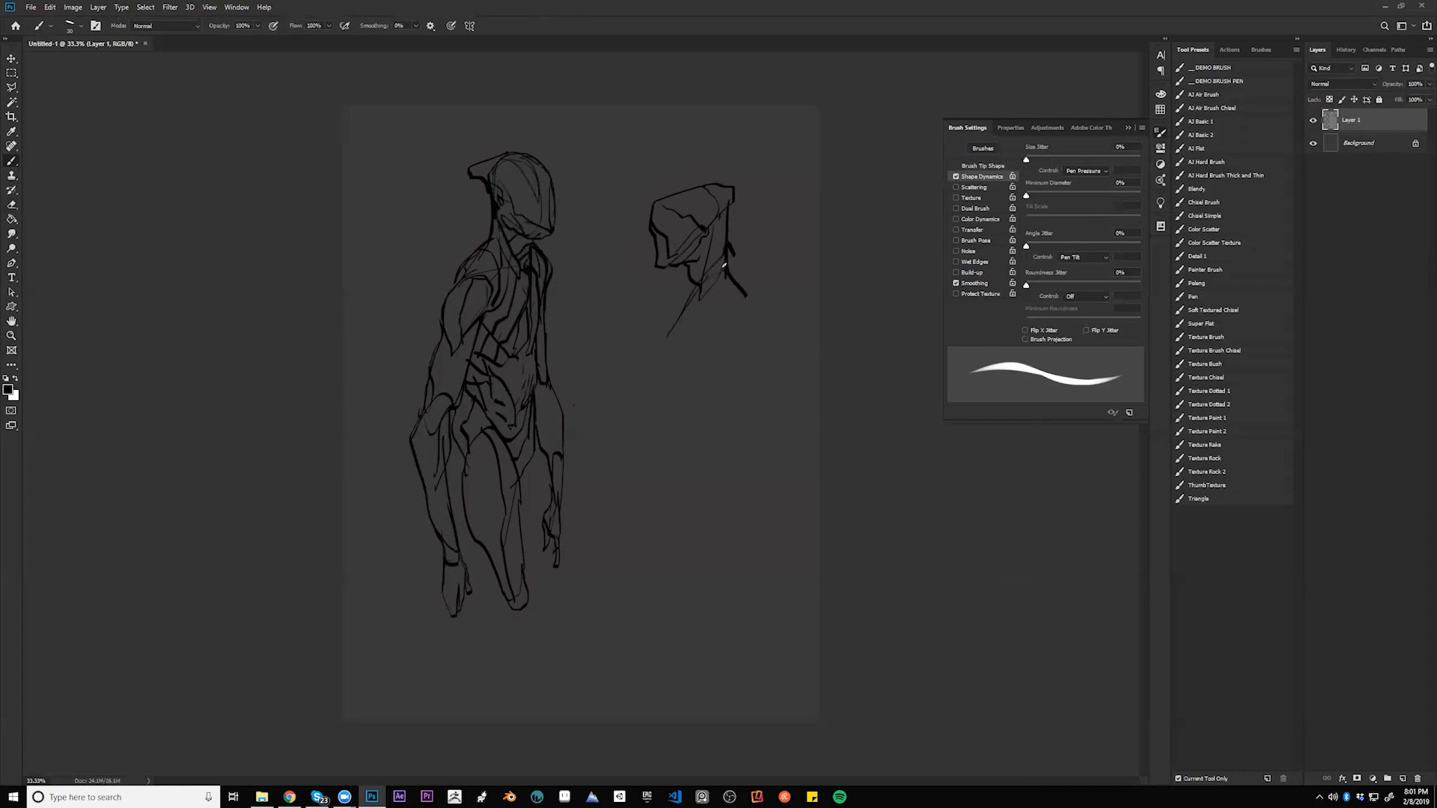
# - Draw the second figure's near shoulder, chest and long curved back line, redoing the first back stroke
pyautogui.moveTo(683, 303)
pyautogui.mouseDown()
pyautogui.moveTo(656, 326)
pyautogui.moveTo(648, 367)
pyautogui.moveTo(671, 358)
pyautogui.mouseUp()
pyautogui.moveTo(730, 278)
pyautogui.mouseDown()
pyautogui.moveTo(729, 364)
pyautogui.moveTo(677, 447)
pyautogui.mouseUp()
pyautogui.hotkey('ctrl', 'z')
pyautogui.moveTo(727, 206)
pyautogui.mouseDown()
pyautogui.moveTo(737, 372)
pyautogui.moveTo(703, 449)
pyautogui.mouseUp()
pyautogui.moveTo(663, 360)
pyautogui.mouseDown()
pyautogui.moveTo(695, 312)
pyautogui.moveTo(665, 330)
pyautogui.mouseUp()
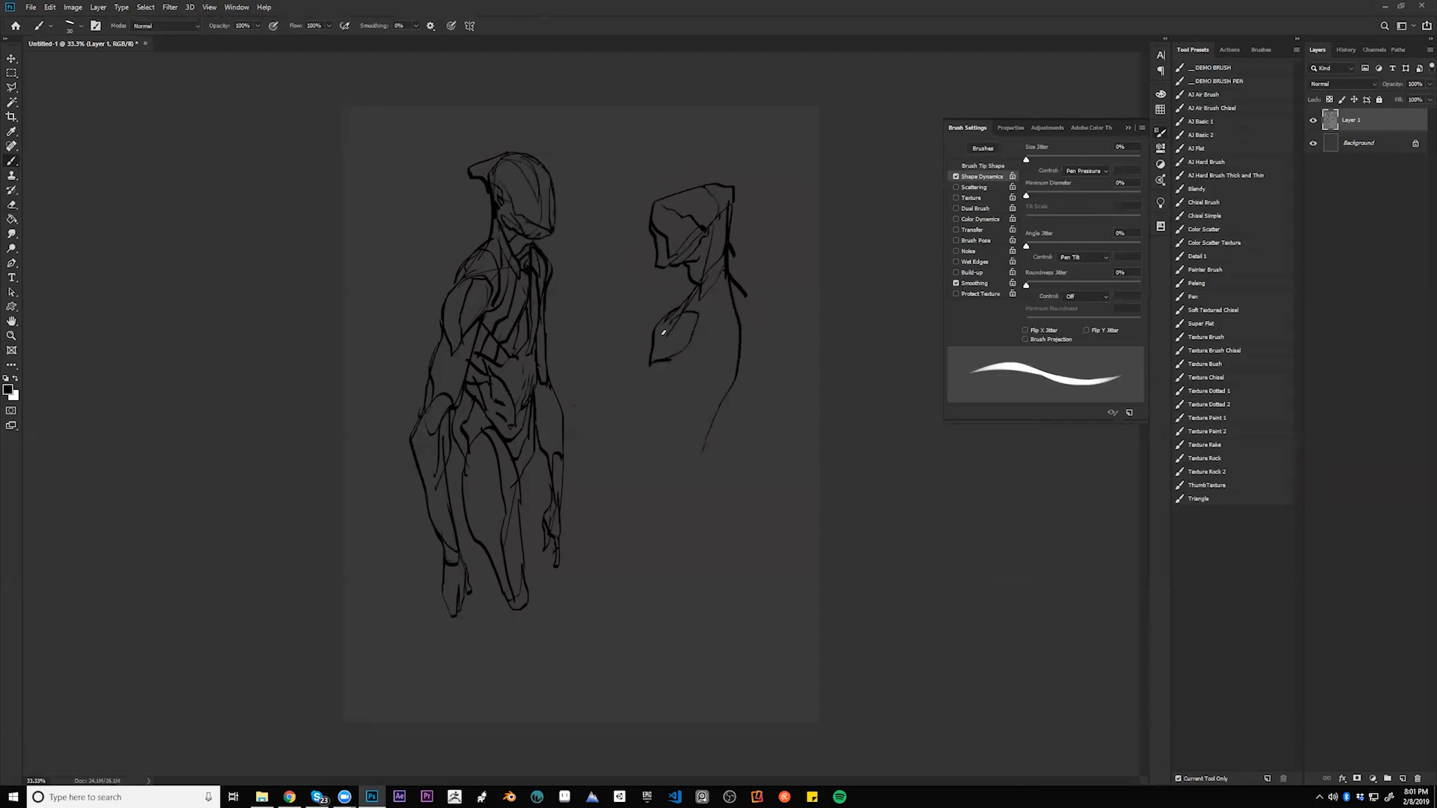
pyautogui.moveTo(741, 291)
pyautogui.mouseDown()
pyautogui.moveTo(756, 338)
pyautogui.moveTo(719, 337)
pyautogui.moveTo(732, 307)
pyautogui.moveTo(759, 338)
pyautogui.moveTo(740, 346)
pyautogui.moveTo(721, 282)
pyautogui.moveTo(756, 338)
pyautogui.moveTo(736, 343)
pyautogui.moveTo(757, 341)
pyautogui.moveTo(755, 381)
pyautogui.moveTo(714, 442)
pyautogui.mouseUp()
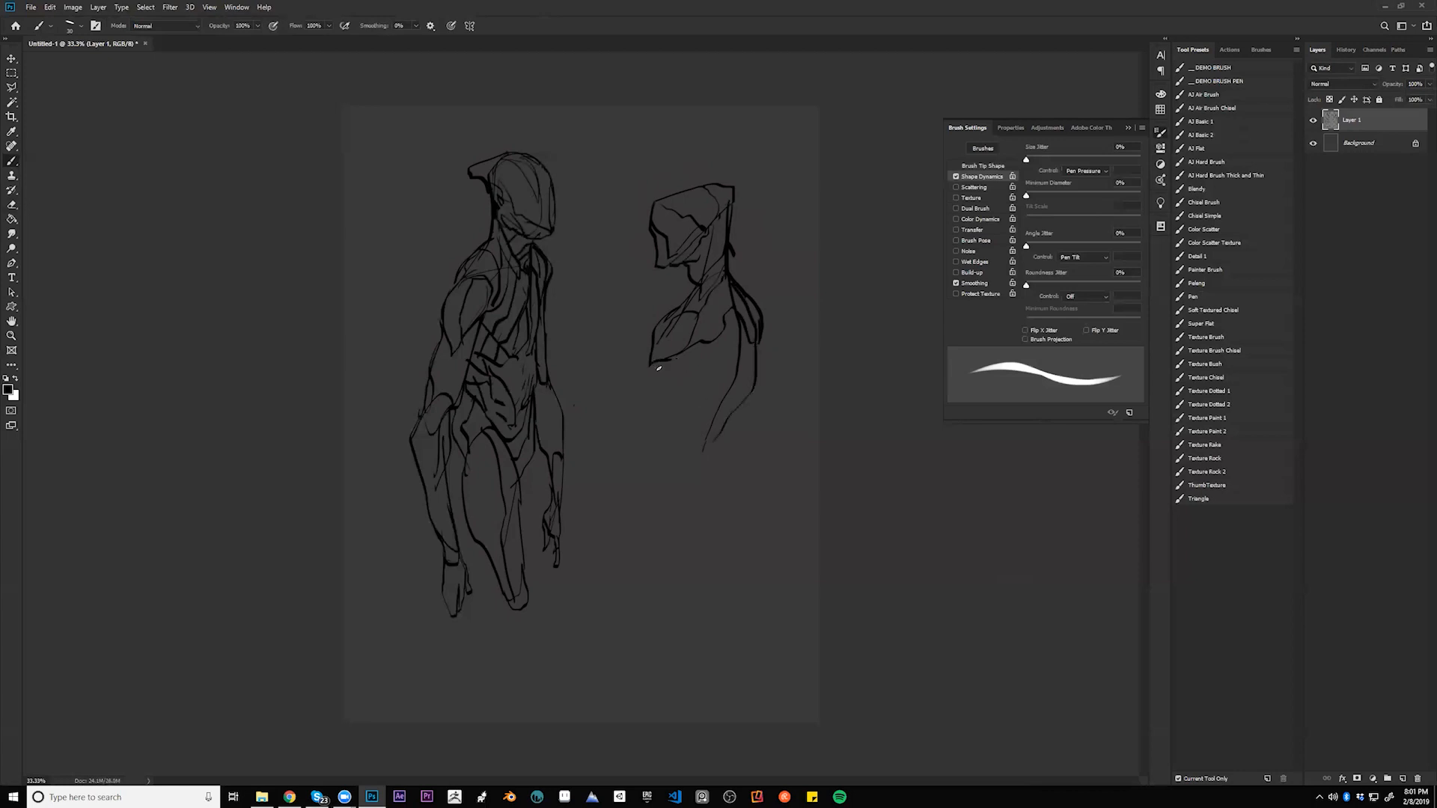
# - Draw the second figure's upper arm and extended forearm, and close the torso with side and waist lines
pyautogui.moveTo(687, 349); pyautogui.dragTo(638, 431)
pyautogui.moveTo(647, 353)
pyautogui.mouseDown()
pyautogui.moveTo(610, 430)
pyautogui.moveTo(647, 396)
pyautogui.moveTo(646, 421)
pyautogui.moveTo(614, 425)
pyautogui.moveTo(580, 454)
pyautogui.mouseUp()
pyautogui.moveTo(667, 412); pyautogui.dragTo(672, 456)
pyautogui.hotkey('ctrl', 'z')
pyautogui.moveTo(661, 399)
pyautogui.mouseDown()
pyautogui.moveTo(647, 459)
pyautogui.moveTo(661, 475)
pyautogui.moveTo(727, 422)
pyautogui.moveTo(723, 459)
pyautogui.mouseUp()
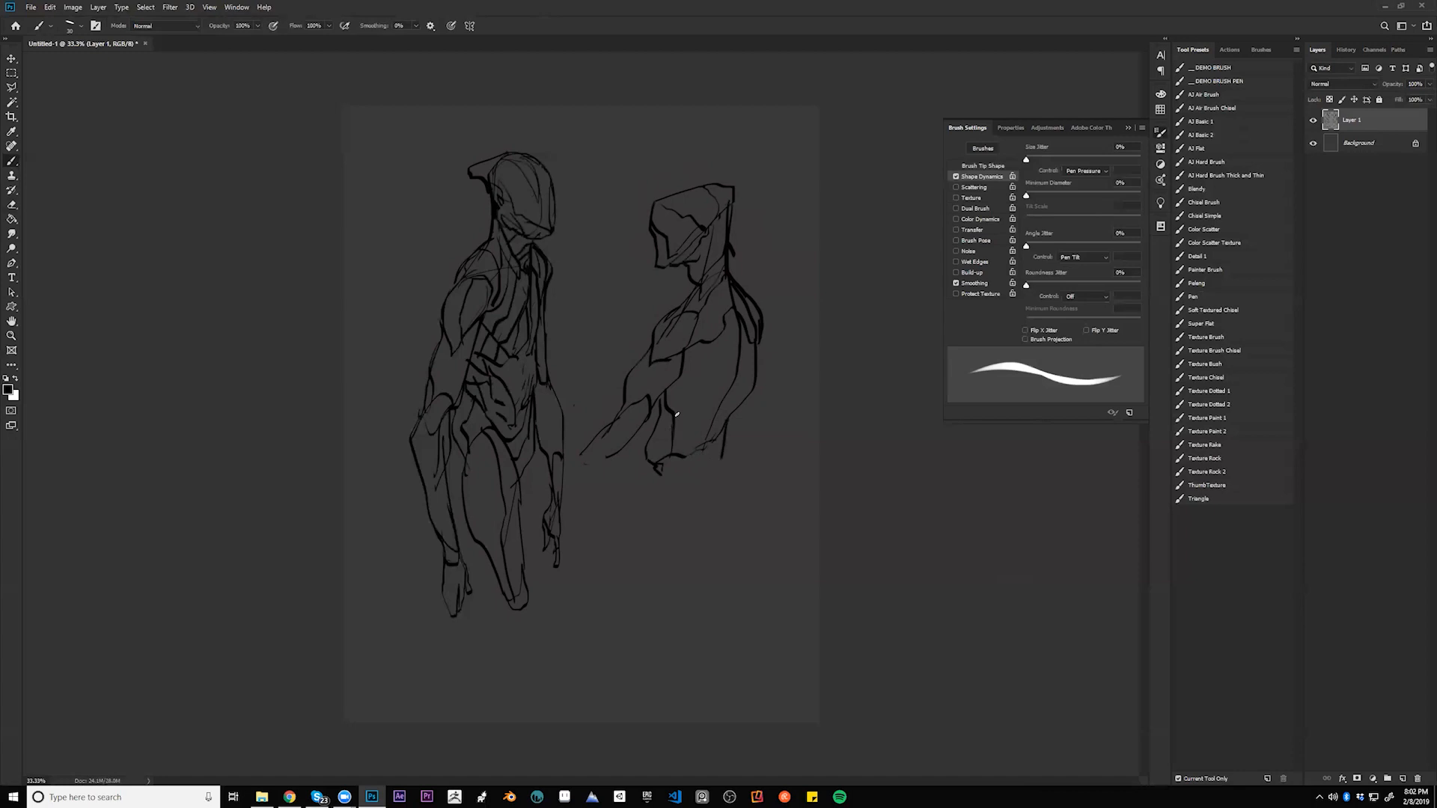
# - Erase the second figure's head, redraw it as a pointed helmet with a swept-back crest, and mirror the canvas
pyautogui.press('e')
pyautogui.moveTo(692, 167)
pyautogui.mouseDown()
pyautogui.moveTo(654, 231)
pyautogui.moveTo(713, 187)
pyautogui.moveTo(690, 218)
pyautogui.mouseUp()
pyautogui.press('b')
pyautogui.moveTo(727, 271); pyautogui.dragTo(732, 216)
pyautogui.moveTo(702, 265)
pyautogui.mouseDown()
pyautogui.moveTo(668, 268)
pyautogui.moveTo(676, 218)
pyautogui.moveTo(709, 180)
pyautogui.mouseUp()
pyautogui.hotkey('ctrl', 'z')
pyautogui.moveTo(697, 264)
pyautogui.mouseDown()
pyautogui.moveTo(668, 268)
pyautogui.moveTo(673, 226)
pyautogui.moveTo(755, 188)
pyautogui.moveTo(719, 225)
pyautogui.moveTo(741, 236)
pyautogui.moveTo(732, 199)
pyautogui.moveTo(706, 251)
pyautogui.moveTo(678, 216)
pyautogui.mouseUp()
pyautogui.hotkey('ctrl', 'shift', 'h')
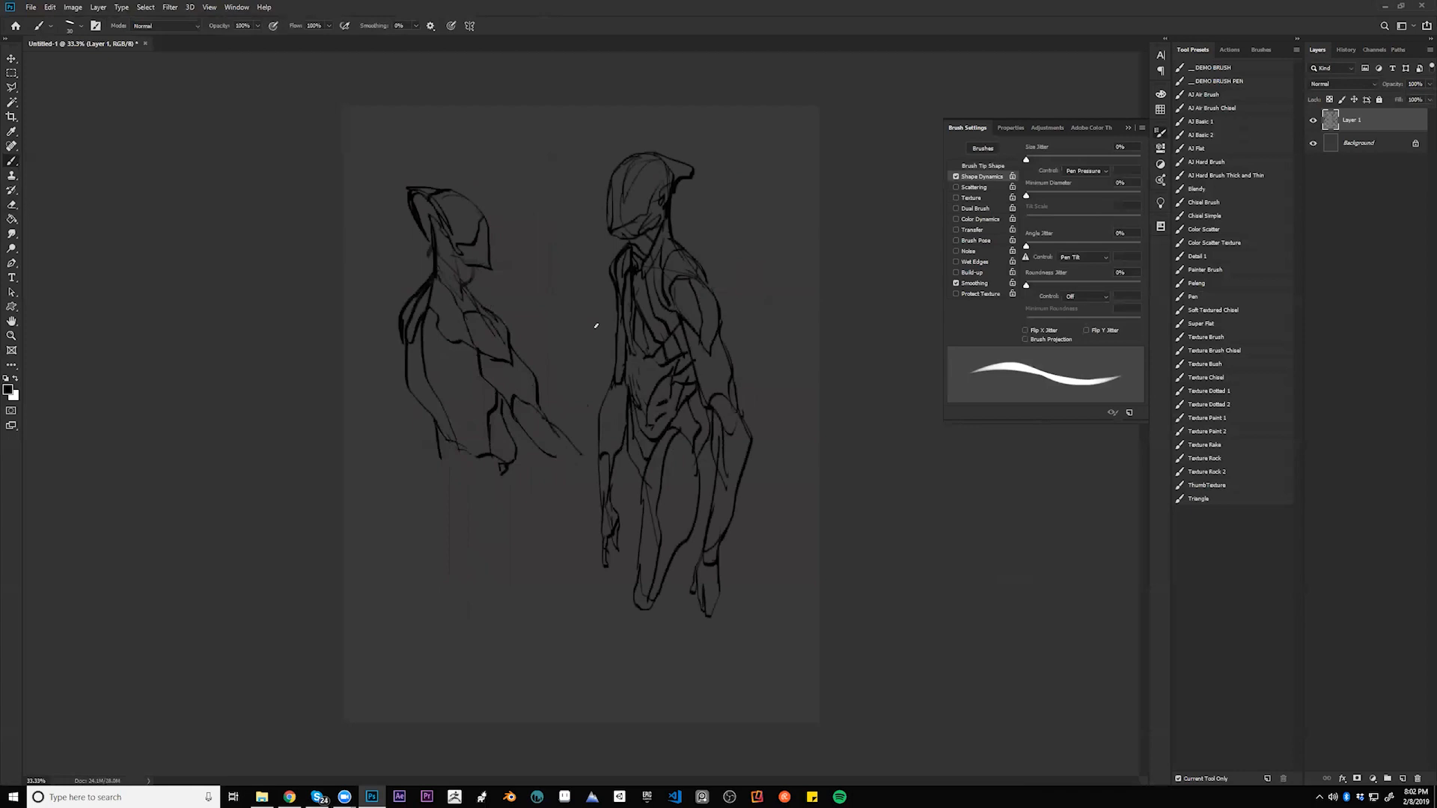
# - Define the second figure's helmet jaw and neck, and add a contour line across its torso
pyautogui.moveTo(456, 244)
pyautogui.mouseDown()
pyautogui.moveTo(505, 275)
pyautogui.moveTo(473, 282)
pyautogui.mouseUp()
pyautogui.moveTo(440, 252); pyautogui.dragTo(465, 283)
pyautogui.moveTo(425, 364); pyautogui.dragTo(487, 406)
pyautogui.moveTo(425, 367); pyautogui.dragTo(408, 382)
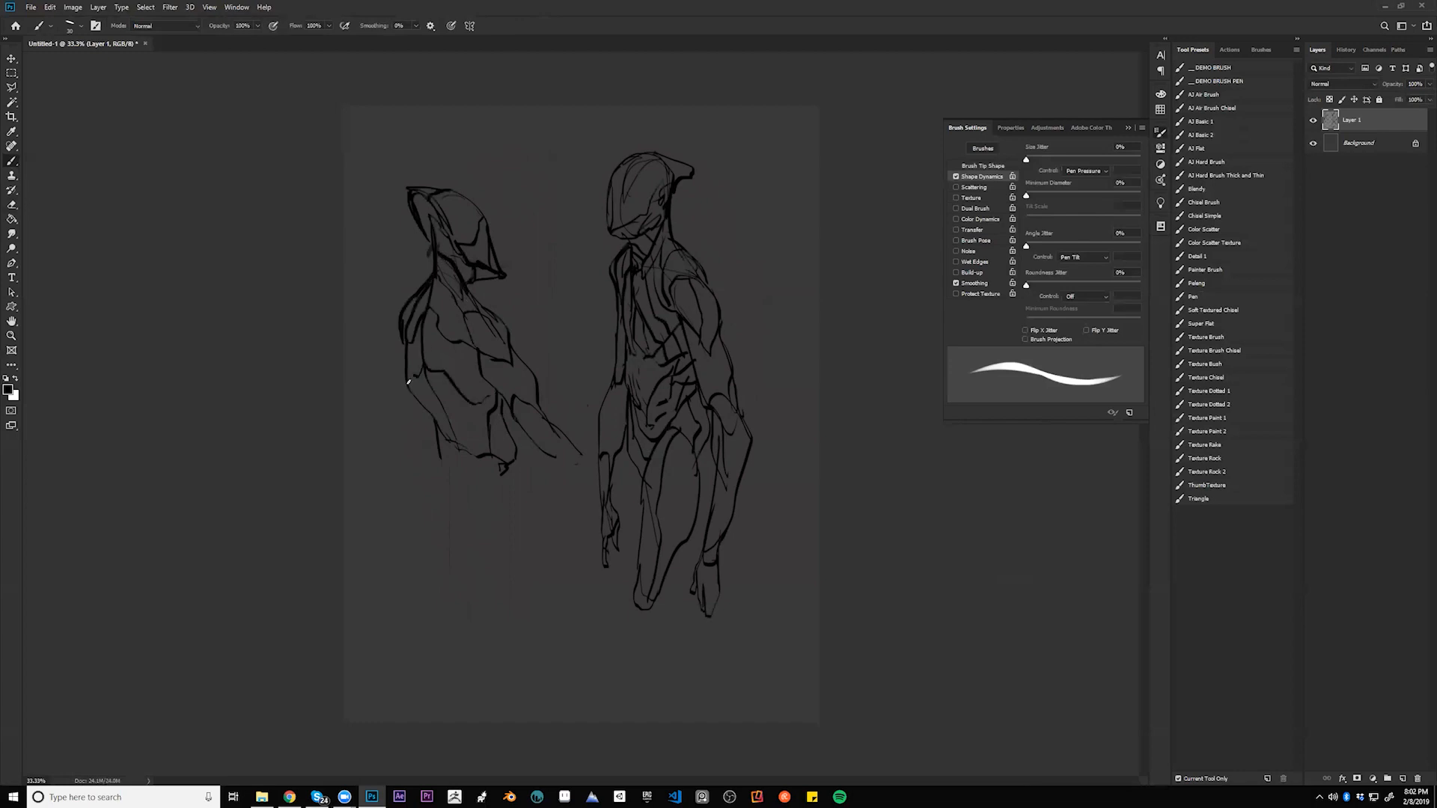
# - Add the second figure's far arm, upper hip lines and near-arm details, and flip the canvas back
pyautogui.moveTo(403, 332)
pyautogui.mouseDown()
pyautogui.moveTo(401, 428)
pyautogui.moveTo(444, 465)
pyautogui.moveTo(442, 499)
pyautogui.mouseUp()
pyautogui.moveTo(516, 457); pyautogui.dragTo(524, 538)
pyautogui.moveTo(520, 414)
pyautogui.mouseDown()
pyautogui.moveTo(554, 451)
pyautogui.moveTo(532, 429)
pyautogui.mouseUp()
pyautogui.moveTo(516, 368); pyautogui.dragTo(528, 401)
pyautogui.moveTo(453, 320); pyautogui.dragTo(472, 347)
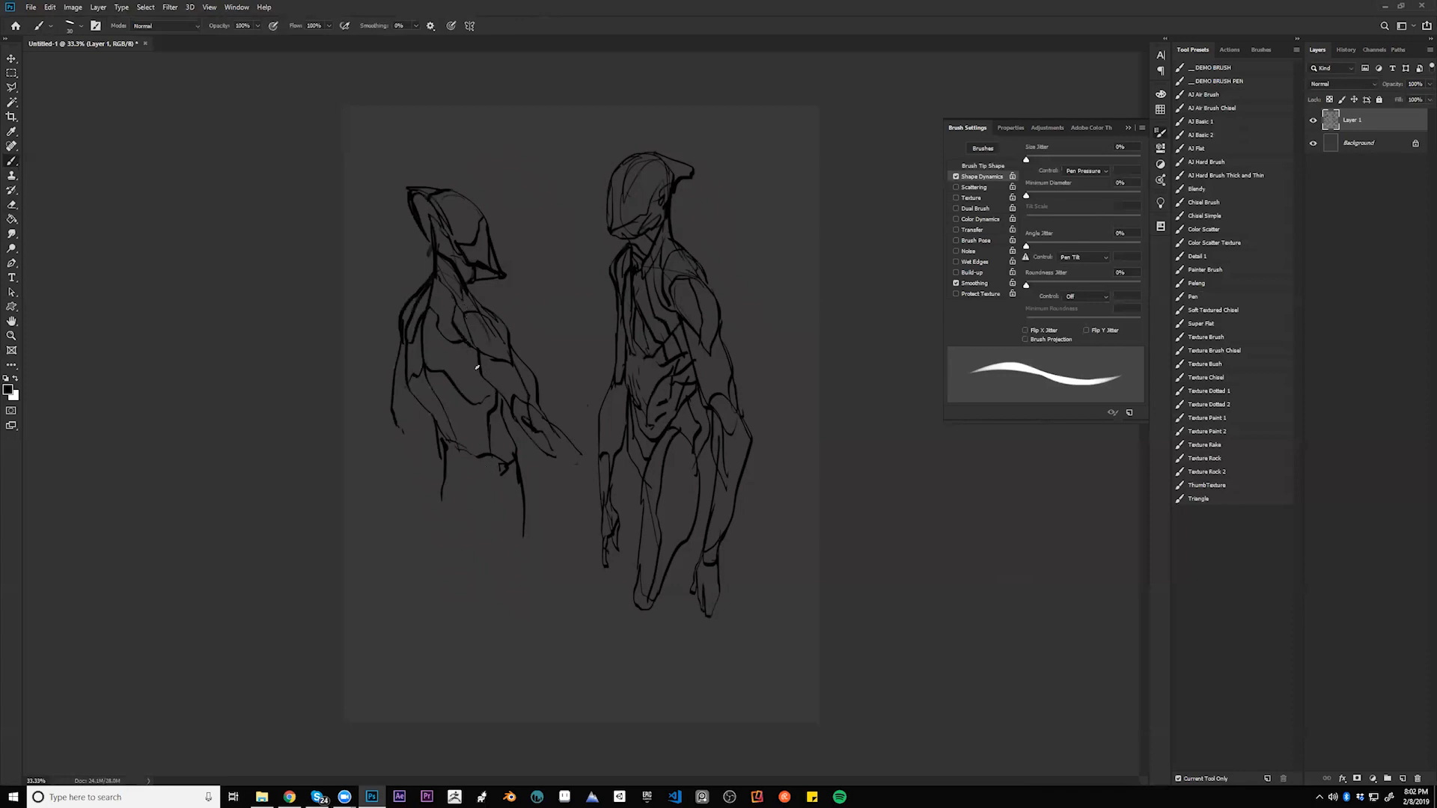
pyautogui.moveTo(468, 348); pyautogui.dragTo(506, 397)
pyautogui.hotkey('ctrl', 'shift', 'h')
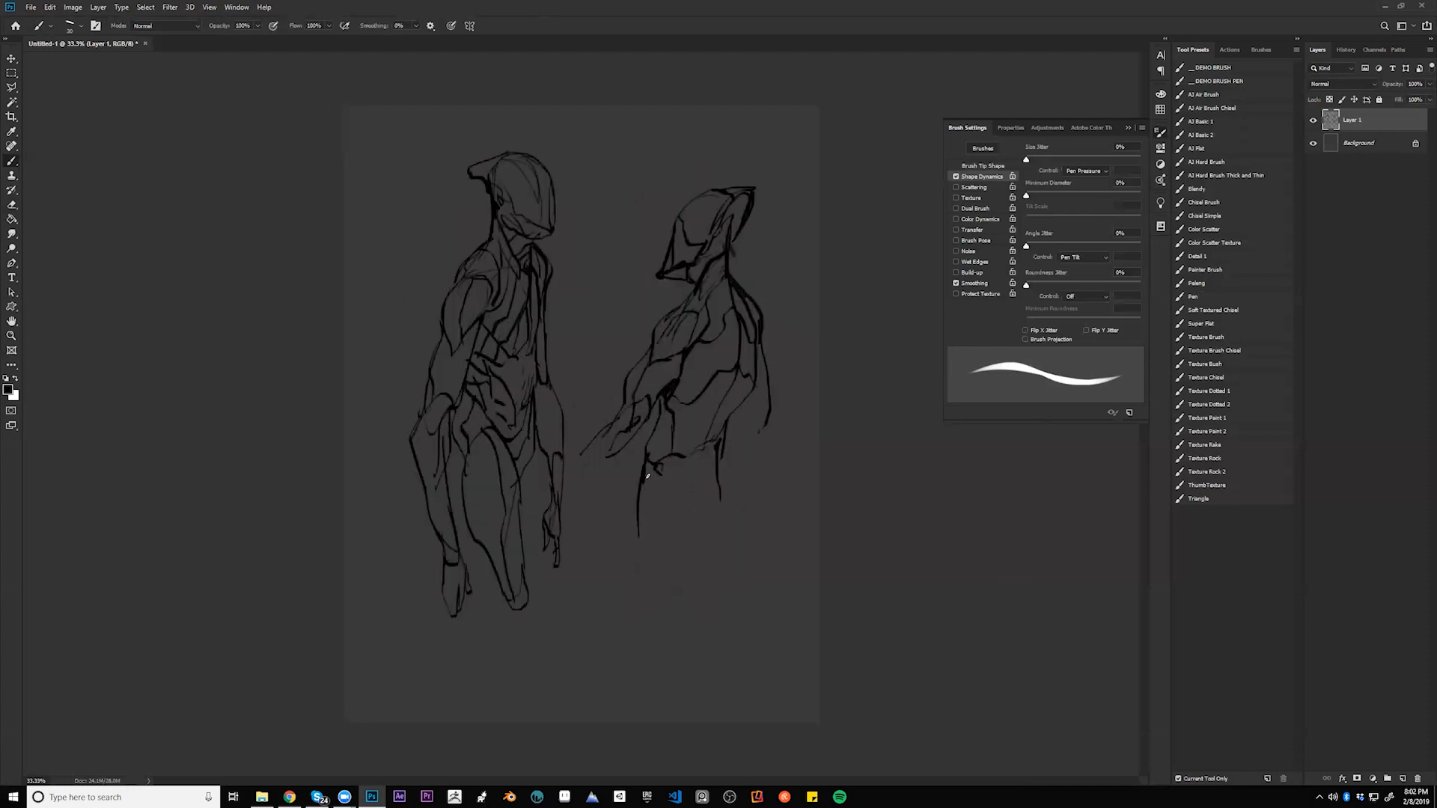
# - Draw the second figure's hips and both legs, extending the thigh lines down toward the canvas's lower edge
pyautogui.moveTo(638, 516); pyautogui.dragTo(655, 549)
pyautogui.moveTo(691, 459); pyautogui.dragTo(695, 526)
pyautogui.moveTo(720, 459); pyautogui.dragTo(730, 525)
pyautogui.moveTo(639, 491)
pyautogui.mouseDown()
pyautogui.moveTo(625, 571)
pyautogui.moveTo(652, 638)
pyautogui.mouseUp()
pyautogui.moveTo(692, 514); pyautogui.dragTo(676, 658)
pyautogui.moveTo(690, 526); pyautogui.dragTo(715, 594)
pyautogui.moveTo(725, 450); pyautogui.dragTo(770, 635)
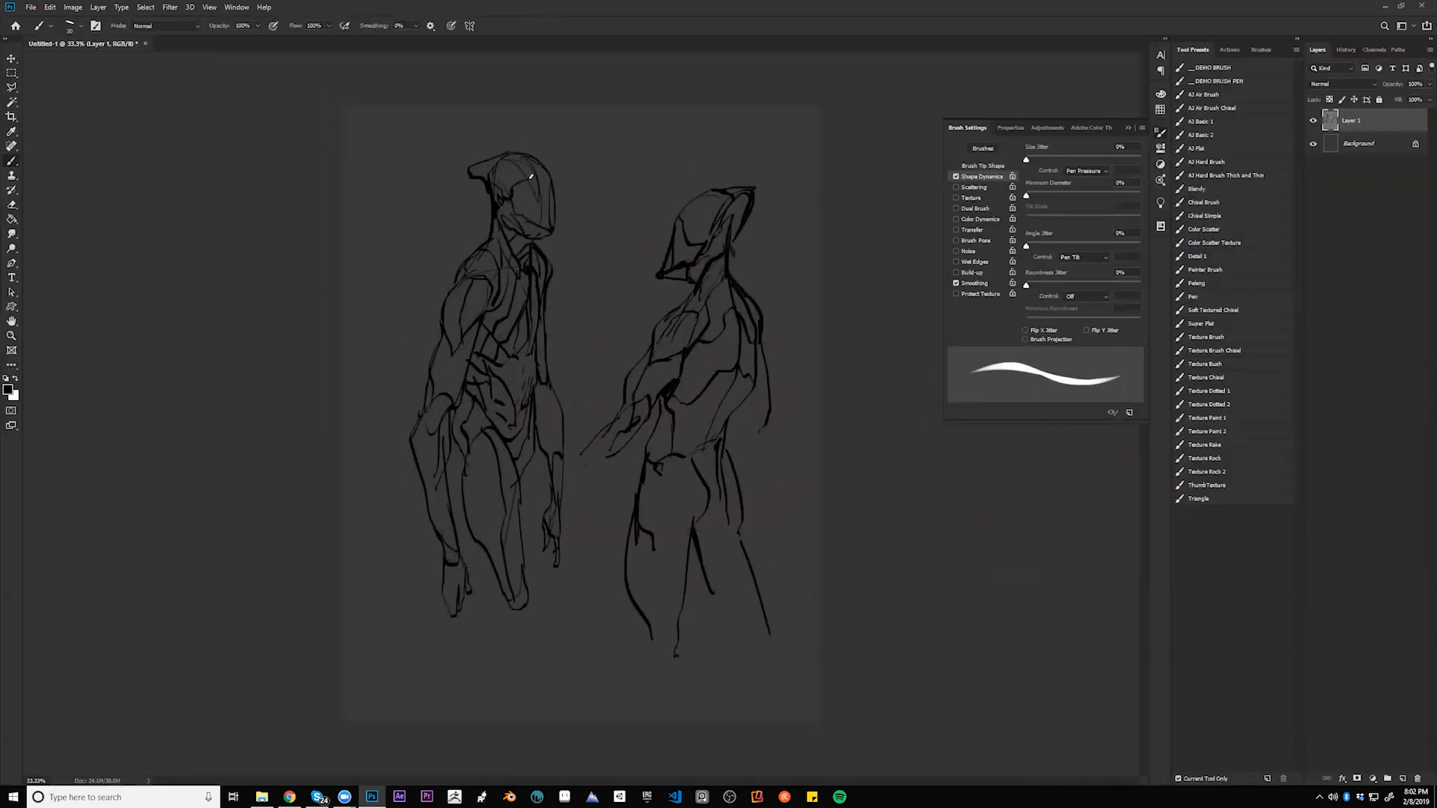
pyautogui.moveTo(537, 160); pyautogui.dragTo(556, 182)
pyautogui.hotkey('ctrl', 'alt', 'z')
pyautogui.hotkey('ctrl', 'alt', 'z')
# - Draw curved horns on the first figure's helmet and upright horns on the second's, undoing a stray stroke
pyautogui.moveTo(472, 143)
pyautogui.mouseDown()
pyautogui.moveTo(479, 221)
pyautogui.moveTo(471, 151)
pyautogui.moveTo(485, 135)
pyautogui.moveTo(460, 149)
pyautogui.moveTo(481, 131)
pyautogui.moveTo(531, 146)
pyautogui.moveTo(554, 178)
pyautogui.mouseUp()
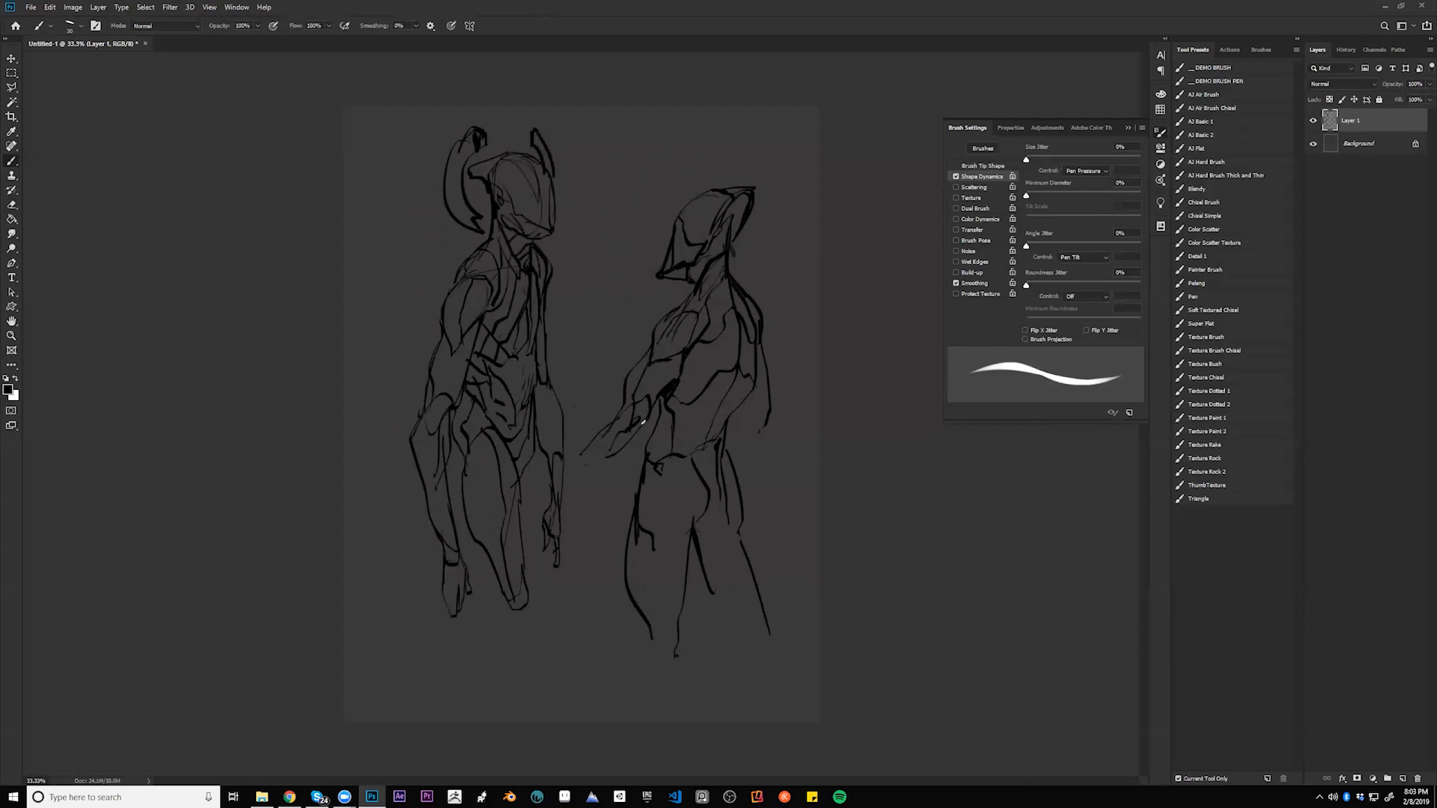
pyautogui.moveTo(712, 192)
pyautogui.mouseDown()
pyautogui.moveTo(751, 126)
pyautogui.moveTo(730, 192)
pyautogui.moveTo(657, 245)
pyautogui.moveTo(724, 155)
pyautogui.moveTo(698, 159)
pyautogui.moveTo(672, 184)
pyautogui.moveTo(745, 160)
pyautogui.moveTo(737, 187)
pyautogui.moveTo(645, 253)
pyautogui.mouseUp()
pyautogui.hotkey('ctrl', 'z')
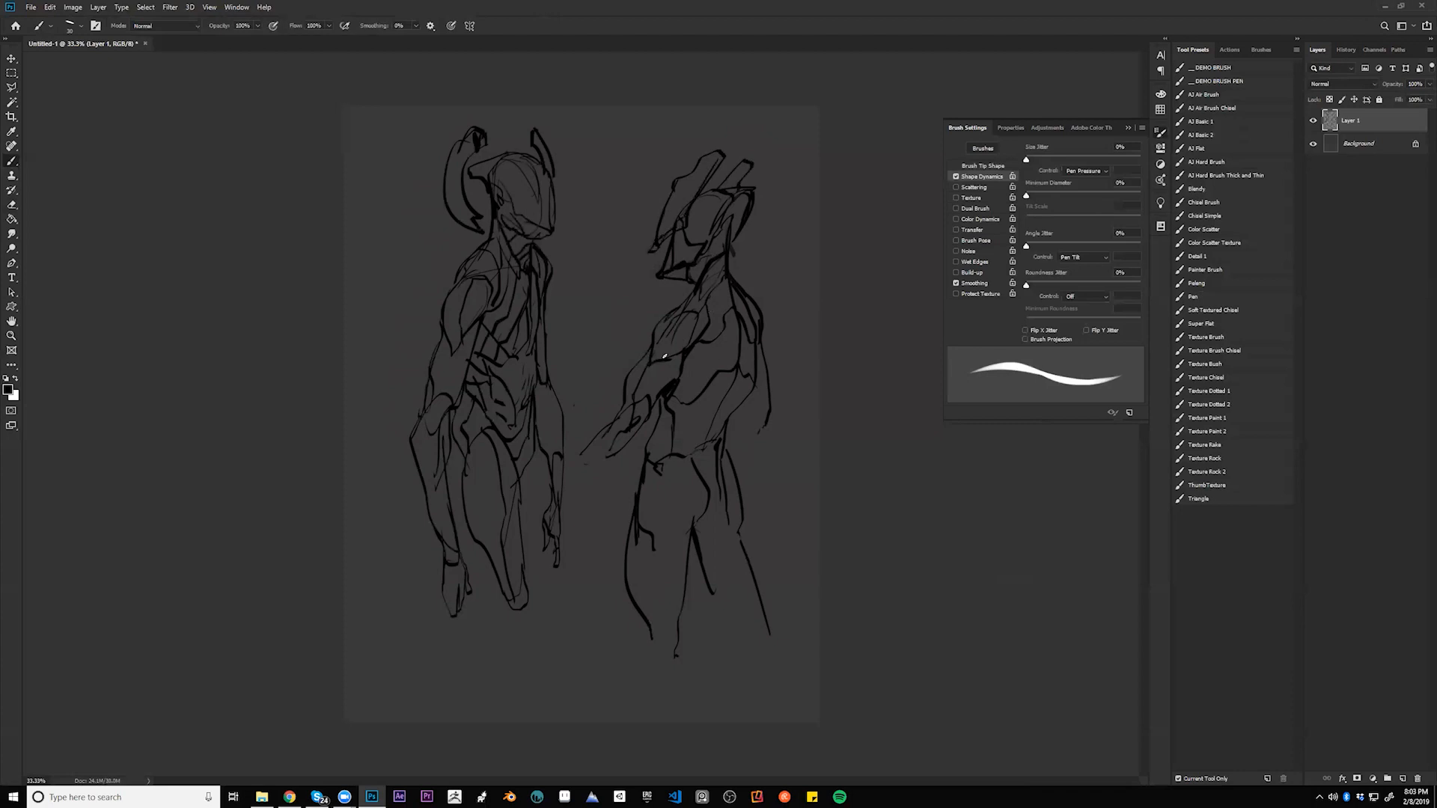
# - Extend the second figure's forearms, add curved lines around its far shoulder and upper torso, and flip the canvas horizontally
pyautogui.moveTo(639, 425)
pyautogui.mouseDown()
pyautogui.moveTo(626, 458)
pyautogui.moveTo(579, 483)
pyautogui.mouseUp()
pyautogui.moveTo(737, 424)
pyautogui.mouseDown()
pyautogui.moveTo(735, 443)
pyautogui.moveTo(763, 449)
pyautogui.moveTo(741, 505)
pyautogui.mouseUp()
pyautogui.moveTo(732, 275)
pyautogui.mouseDown()
pyautogui.moveTo(757, 258)
pyautogui.moveTo(759, 325)
pyautogui.mouseUp()
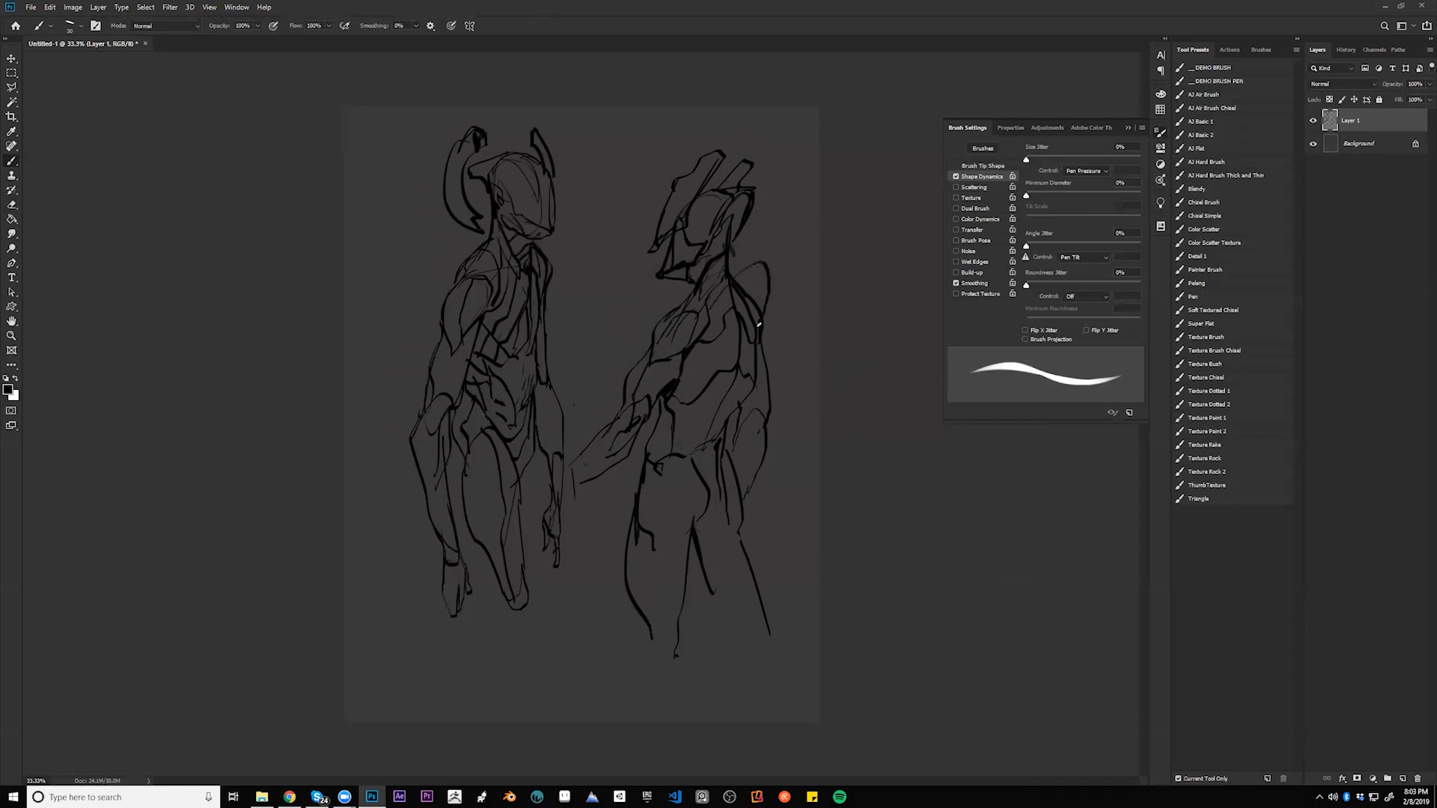
pyautogui.moveTo(741, 274)
pyautogui.mouseDown()
pyautogui.moveTo(762, 286)
pyautogui.moveTo(759, 314)
pyautogui.moveTo(696, 330)
pyautogui.mouseUp()
pyautogui.press('F2')
pyautogui.moveTo(708, 247); pyautogui.dragTo(711, 289)
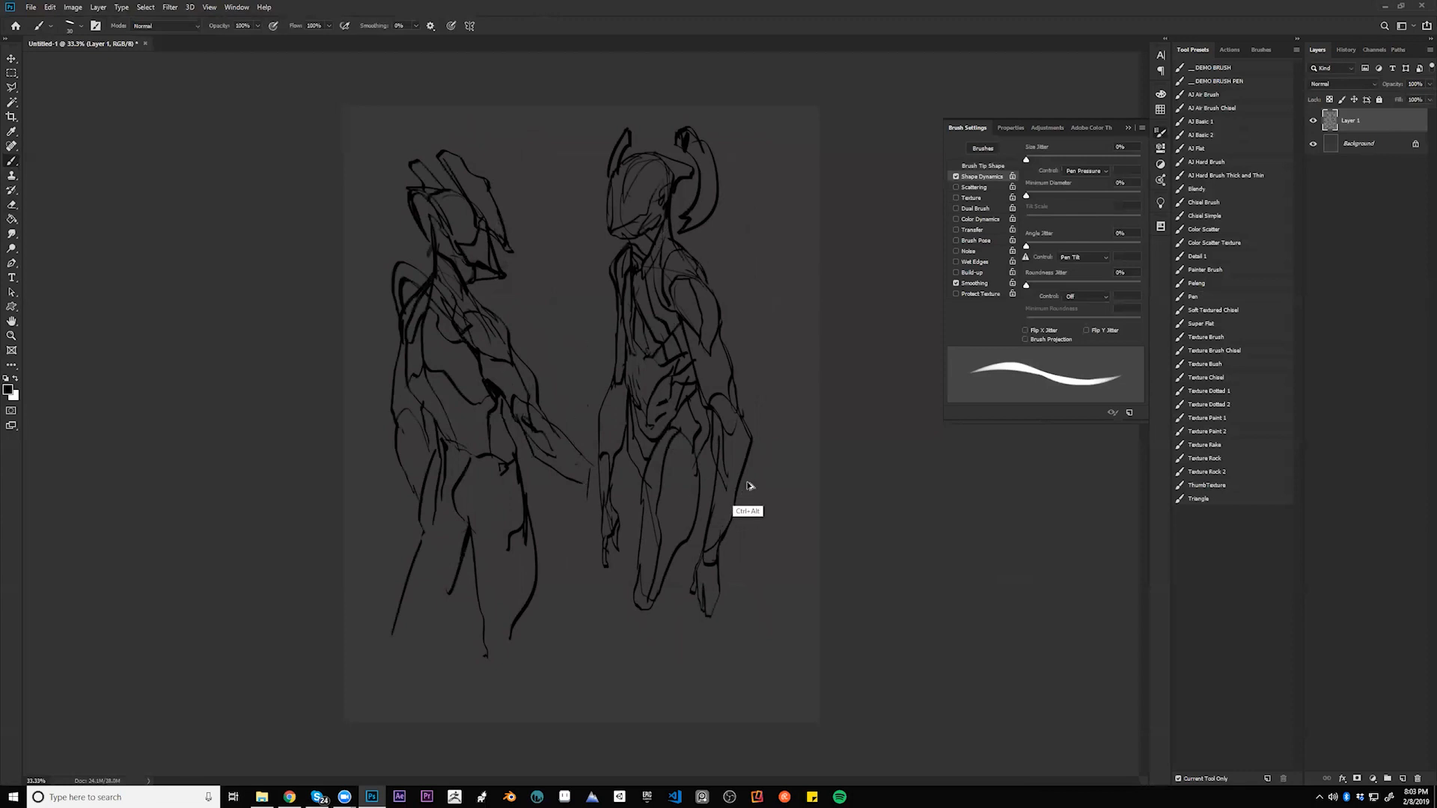
# - Fade the Layer 1 sketch and add a new empty layer between it and the Background
pyautogui.moveTo(1398, 103); pyautogui.dragTo(1366, 101)
pyautogui.click(1361, 144)
pyautogui.hotkey('ctrl', 'alt', 'shift', 'n')
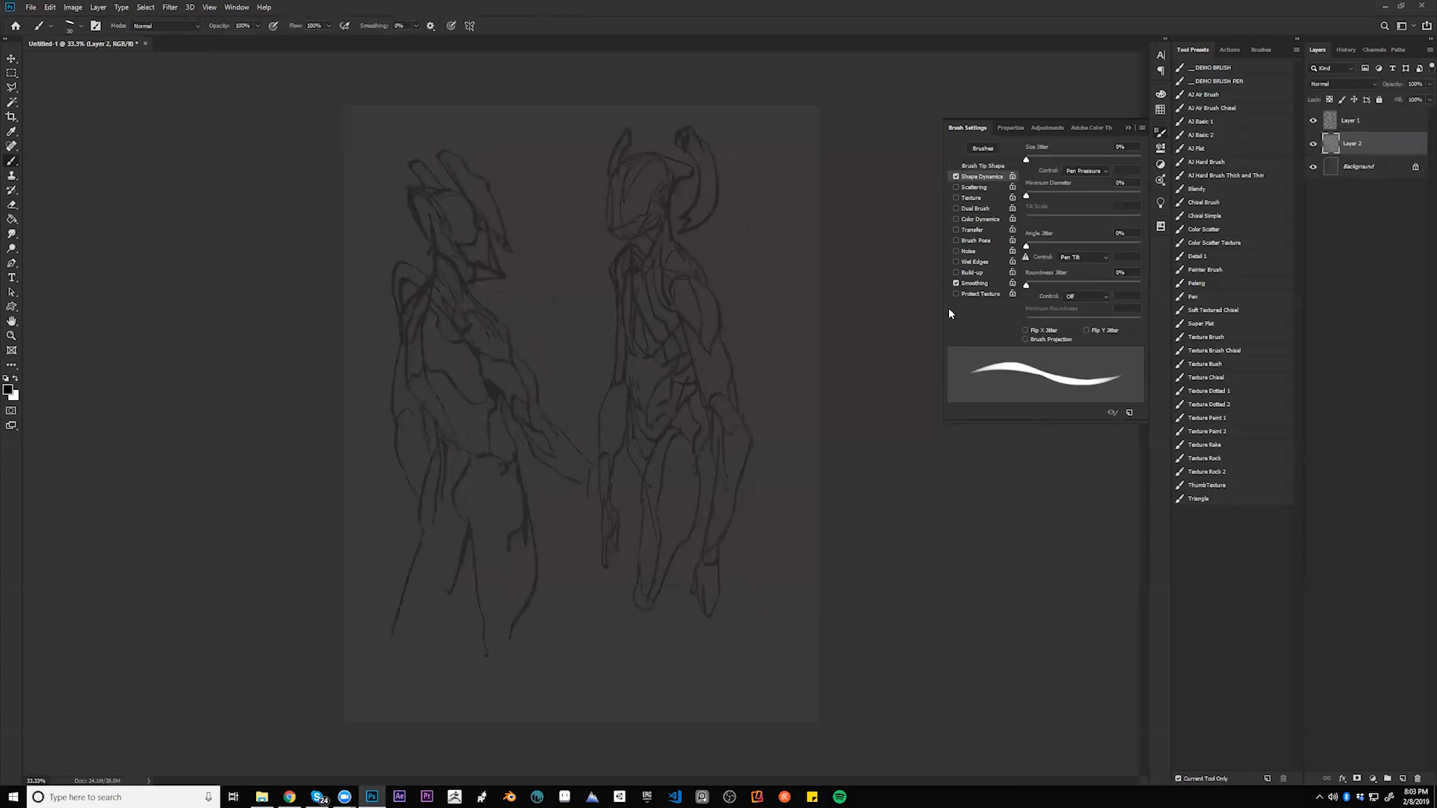
# - Shift the Layer 1 sketch slightly down and across the canvas, and return to the Brush tool
pyautogui.click(1382, 129)
pyautogui.press('v')
pyautogui.moveTo(762, 412); pyautogui.dragTo(774, 434)
pyautogui.press('b')
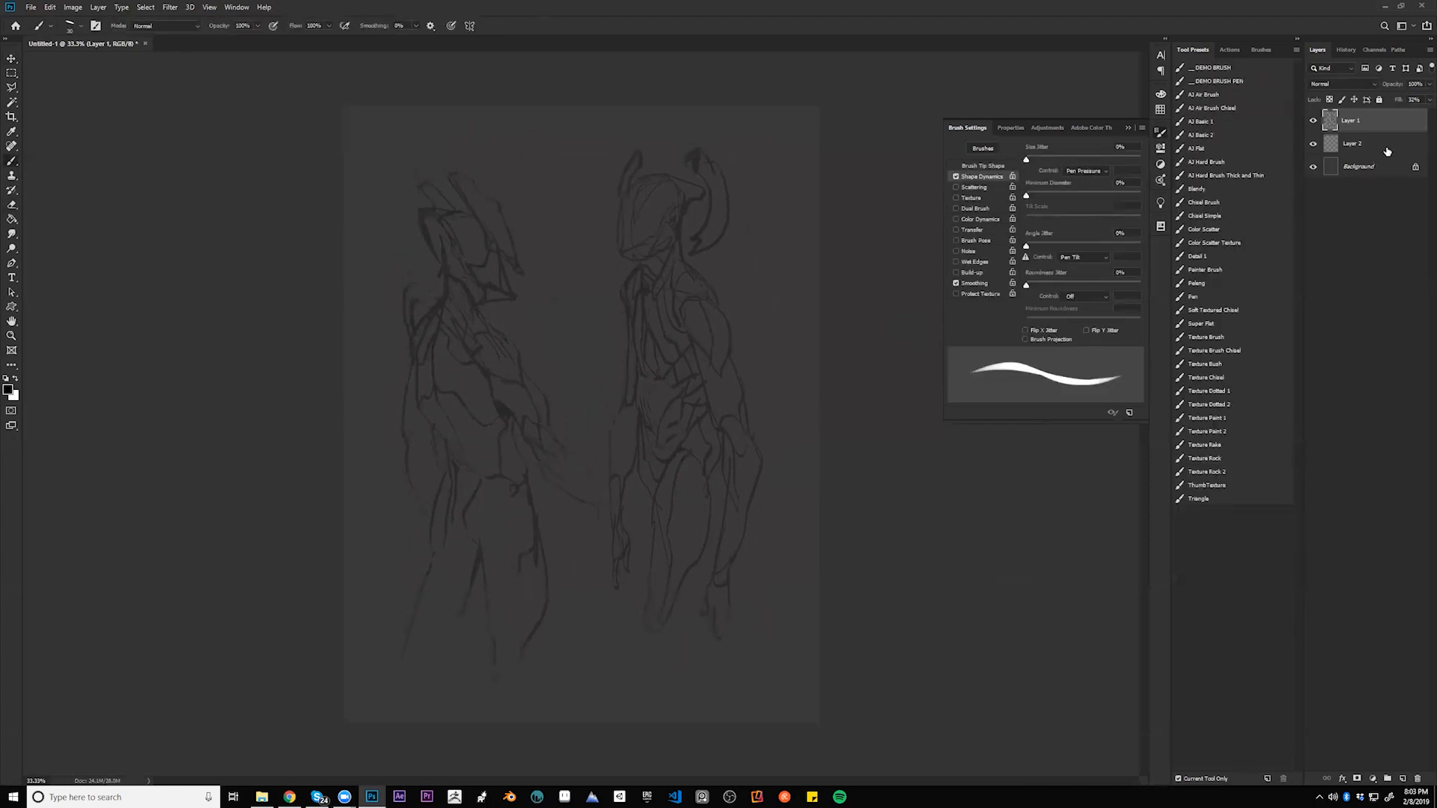
# - Make Layer 2 active, load the AJ Basic 2 brush preset, and choose a saturated orange-red paint colour
pyautogui.hotkey('alt', '[')
pyautogui.click(1213, 136)
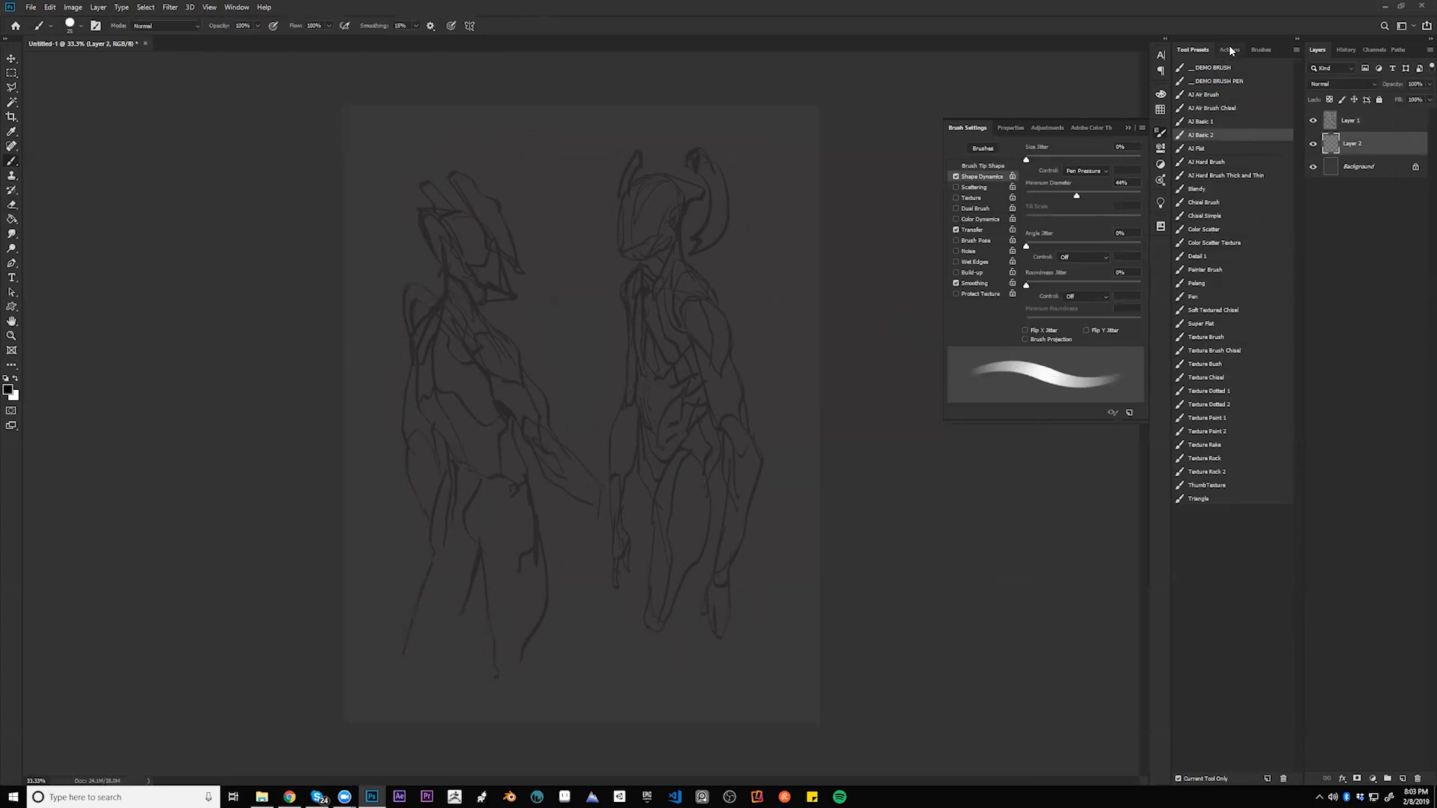
pyautogui.click(1163, 96)
pyautogui.click(1115, 104)
# - Block in the first figure's helmet, torso and near arm in orange with an enlarged brush, undoing the initial test strokes
pyautogui.press(']')
pyautogui.press(']')
pyautogui.press(']')
pyautogui.press(']')
pyautogui.press(']')
pyautogui.press(']')
pyautogui.press(']')
pyautogui.press(']')
pyautogui.moveTo(651, 182)
pyautogui.mouseDown()
pyautogui.moveTo(619, 266)
pyautogui.moveTo(642, 257)
pyautogui.mouseUp()
pyautogui.hotkey('ctrl', 'alt', 'z')
pyautogui.hotkey('ctrl', 'alt', 'z')
pyautogui.moveTo(649, 191)
pyautogui.mouseDown()
pyautogui.moveTo(653, 178)
pyautogui.moveTo(625, 253)
pyautogui.moveTo(674, 192)
pyautogui.moveTo(694, 191)
pyautogui.moveTo(662, 221)
pyautogui.moveTo(646, 288)
pyautogui.moveTo(629, 291)
pyautogui.moveTo(638, 334)
pyautogui.moveTo(636, 315)
pyautogui.moveTo(614, 479)
pyautogui.moveTo(651, 290)
pyautogui.moveTo(648, 490)
pyautogui.moveTo(634, 495)
pyautogui.moveTo(636, 536)
pyautogui.moveTo(661, 490)
pyautogui.moveTo(662, 602)
pyautogui.moveTo(681, 452)
pyautogui.moveTo(706, 437)
pyautogui.moveTo(689, 362)
pyautogui.moveTo(661, 324)
pyautogui.moveTo(656, 423)
pyautogui.mouseUp()
pyautogui.moveTo(659, 262)
pyautogui.mouseDown()
pyautogui.moveTo(679, 219)
pyautogui.moveTo(680, 279)
pyautogui.moveTo(711, 317)
pyautogui.moveTo(666, 299)
pyautogui.moveTo(672, 421)
pyautogui.moveTo(702, 327)
pyautogui.moveTo(728, 453)
pyautogui.mouseUp()
pyautogui.moveTo(698, 327)
pyautogui.mouseDown()
pyautogui.moveTo(741, 452)
pyautogui.moveTo(734, 442)
pyautogui.moveTo(734, 466)
pyautogui.moveTo(733, 439)
pyautogui.moveTo(720, 590)
pyautogui.moveTo(761, 463)
pyautogui.moveTo(719, 352)
pyautogui.moveTo(743, 469)
pyautogui.mouseUp()
# - Fill the first figure's narrow far forearm and hand with orange using a smaller brush
pyautogui.press('[')
pyautogui.press('[')
pyautogui.press('[')
pyautogui.press('[')
pyautogui.press('[')
pyautogui.press('[')
pyautogui.press('[')
pyautogui.moveTo(616, 468)
pyautogui.mouseDown()
pyautogui.moveTo(629, 549)
pyautogui.moveTo(620, 531)
pyautogui.moveTo(615, 574)
pyautogui.mouseUp()
# - Flip the canvas, paint both of the first figure's horns orange, and fill in its upper arm and shoulder edges
pyautogui.hotkey('ctrl', 'f')
pyautogui.moveTo(477, 184)
pyautogui.mouseDown()
pyautogui.moveTo(446, 213)
pyautogui.moveTo(470, 163)
pyautogui.moveTo(443, 189)
pyautogui.moveTo(452, 161)
pyautogui.moveTo(431, 211)
pyautogui.moveTo(455, 237)
pyautogui.moveTo(440, 207)
pyautogui.moveTo(455, 237)
pyautogui.mouseUp()
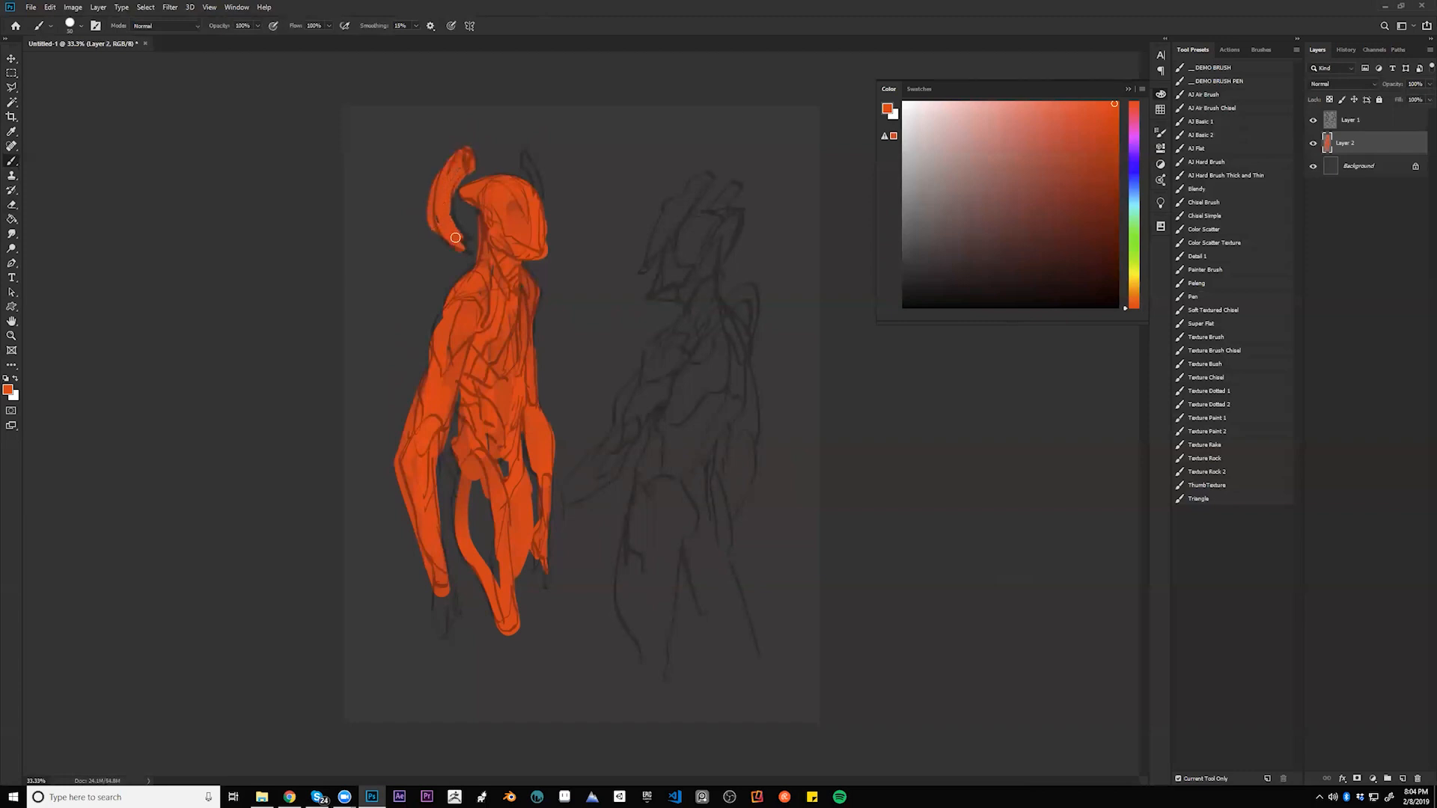
pyautogui.moveTo(537, 183); pyautogui.dragTo(538, 204)
pyautogui.moveTo(445, 323); pyautogui.dragTo(449, 360)
pyautogui.moveTo(520, 278); pyautogui.dragTo(527, 291)
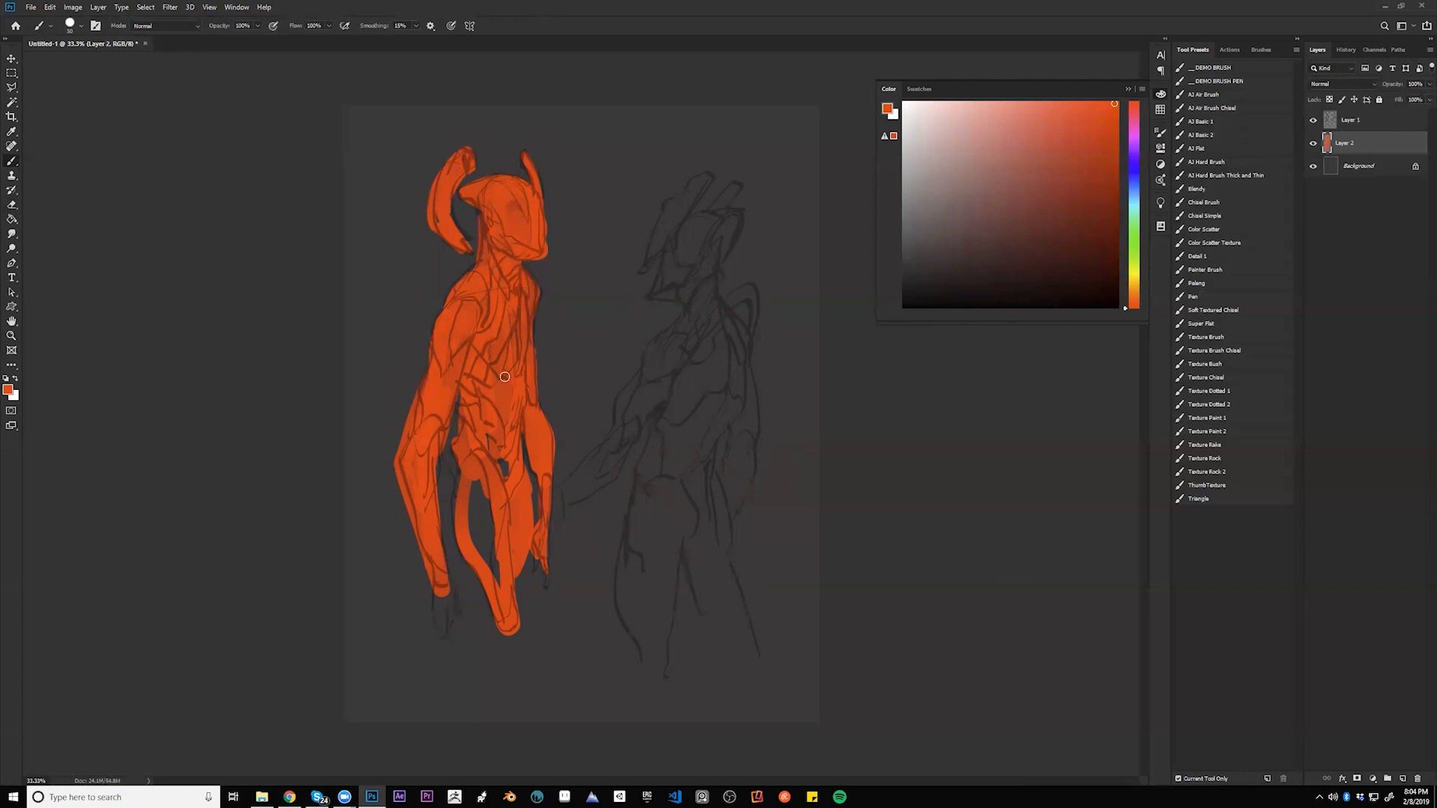
# - Paint a yellow collar and shoulder patch on the first figure, and clean up its edge with sampled orange
pyautogui.click(1134, 178)
pyautogui.click(1101, 107)
pyautogui.click(1132, 275)
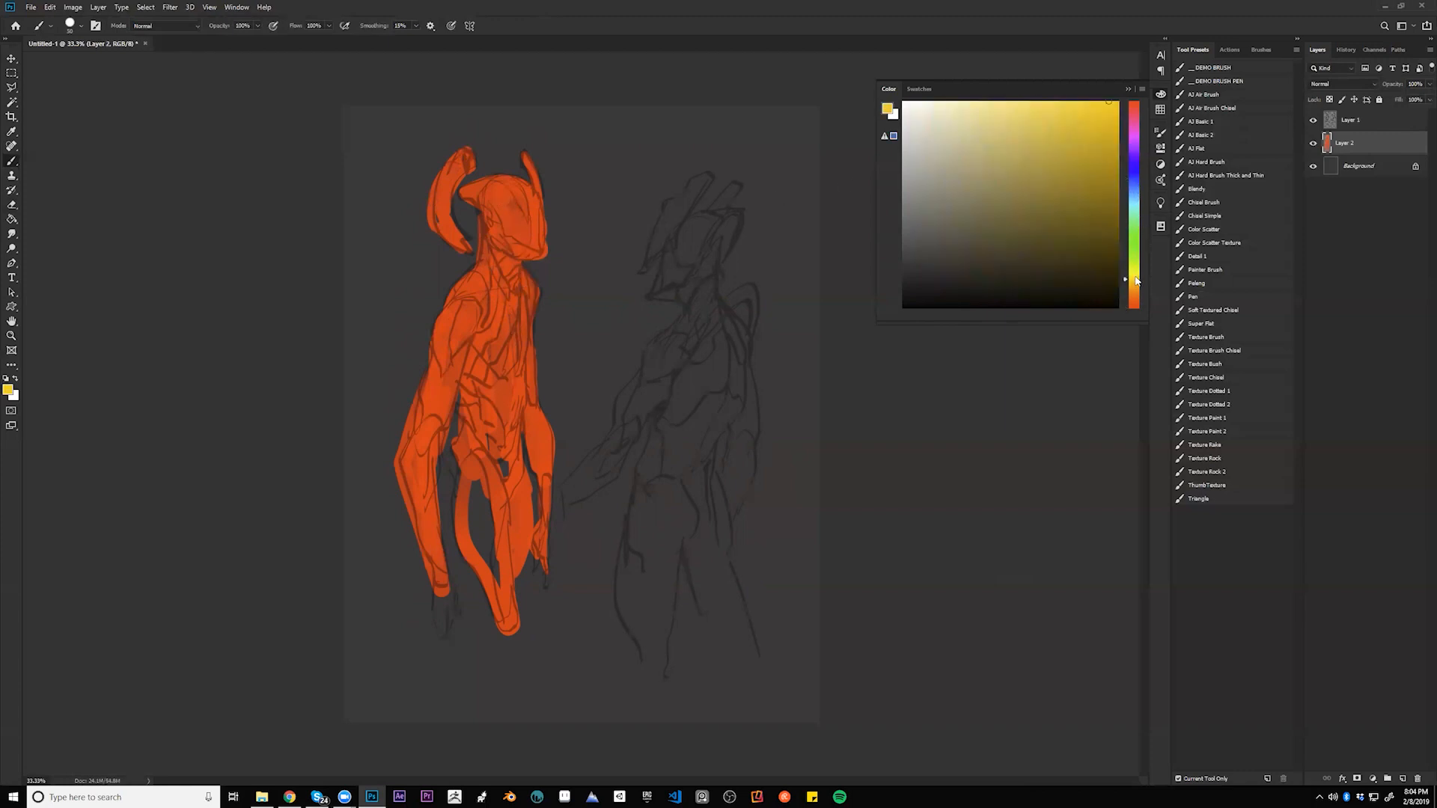
pyautogui.moveTo(480, 270)
pyautogui.mouseDown()
pyautogui.moveTo(454, 301)
pyautogui.moveTo(486, 238)
pyautogui.moveTo(505, 280)
pyautogui.moveTo(480, 342)
pyautogui.moveTo(478, 282)
pyautogui.moveTo(467, 294)
pyautogui.moveTo(481, 300)
pyautogui.moveTo(480, 281)
pyautogui.moveTo(495, 297)
pyautogui.moveTo(491, 259)
pyautogui.moveTo(490, 318)
pyautogui.mouseUp()
pyautogui.keyDown('alt'); pyautogui.click(462, 321); pyautogui.keyUp('alt')
pyautogui.keyDown('alt'); pyautogui.click(508, 257); pyautogui.keyUp('alt')
pyautogui.moveTo(496, 240); pyautogui.dragTo(504, 340)
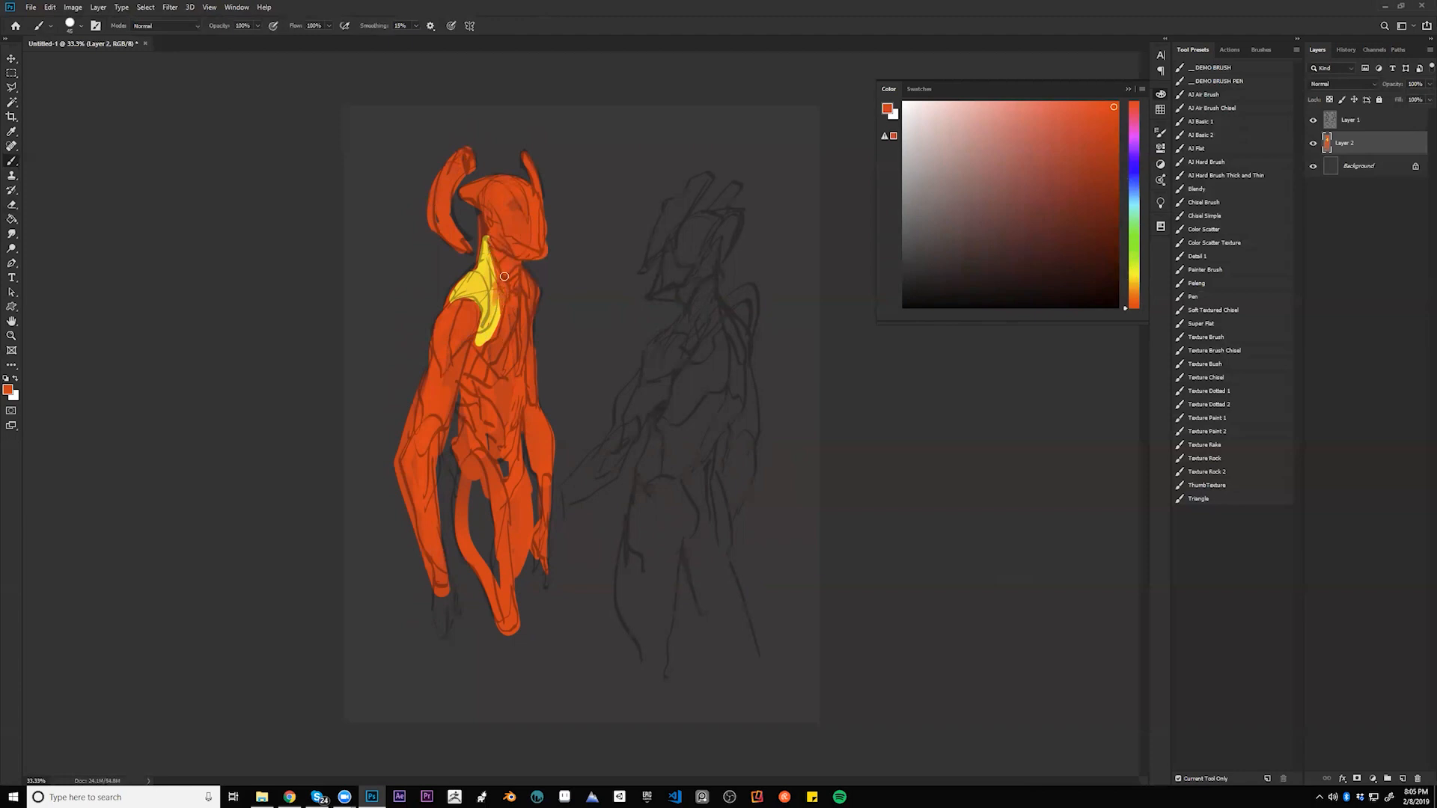
# - Paint the first figure's collar and chest plates white, blending in sampled cream tones toward the lower chest
pyautogui.press('d')
pyautogui.press('x')
pyautogui.moveTo(484, 241)
pyautogui.mouseDown()
pyautogui.moveTo(491, 329)
pyautogui.moveTo(510, 301)
pyautogui.moveTo(524, 366)
pyautogui.moveTo(511, 308)
pyautogui.moveTo(479, 370)
pyautogui.moveTo(485, 334)
pyautogui.moveTo(475, 353)
pyautogui.mouseUp()
pyautogui.keyDown('alt'); pyautogui.click(493, 335); pyautogui.keyUp('alt')
pyautogui.press(']')
pyautogui.moveTo(494, 290)
pyautogui.mouseDown()
pyautogui.moveTo(496, 315)
pyautogui.moveTo(487, 276)
pyautogui.moveTo(498, 322)
pyautogui.mouseUp()
pyautogui.keyDown('alt'); pyautogui.click(481, 299); pyautogui.keyUp('alt')
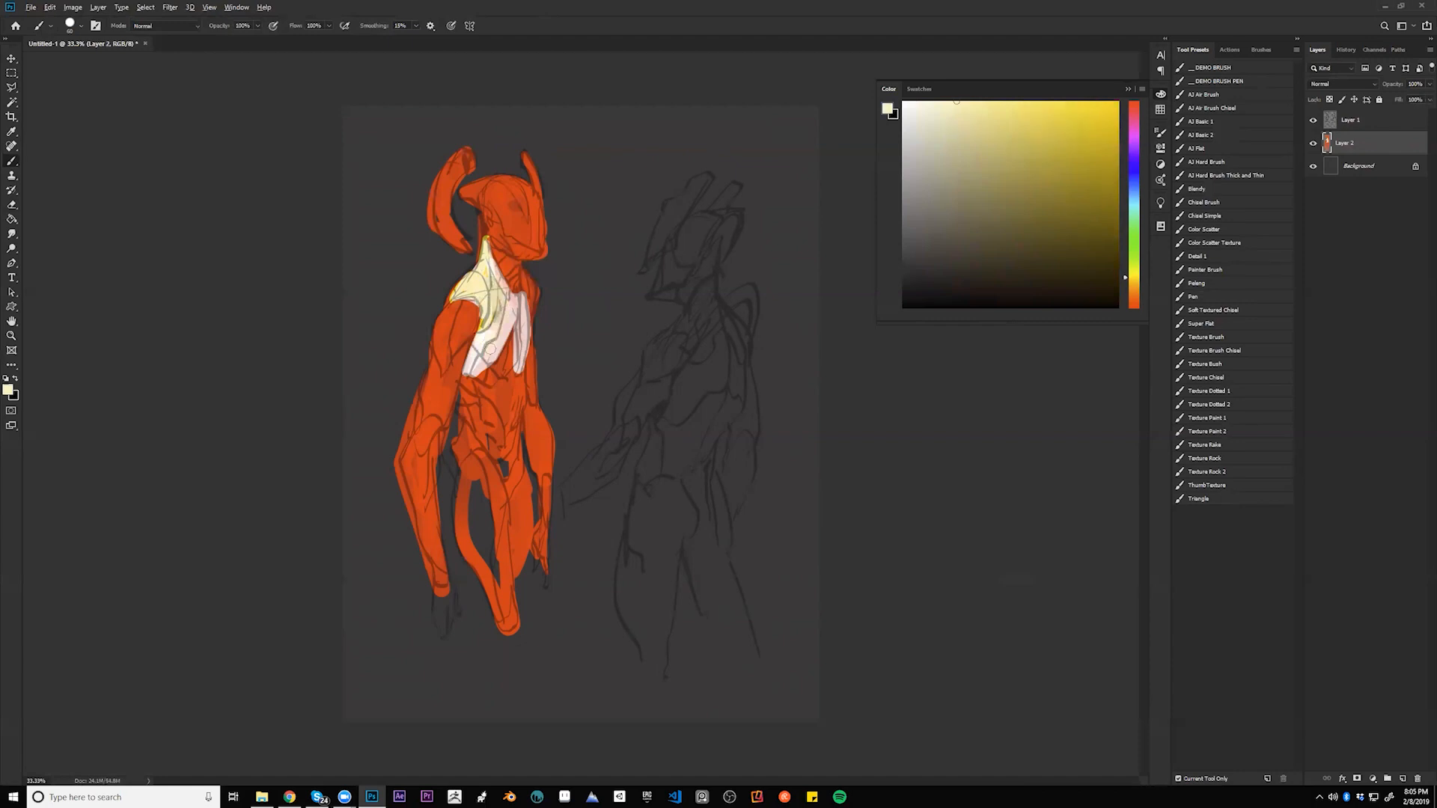
pyautogui.moveTo(469, 383); pyautogui.dragTo(491, 377)
# - Flip the canvas and paint the first figure's centre chest and abdomen in sampled white, undoing the stray strokes
pyautogui.hotkey('ctrl', 'h')
pyautogui.press('[')
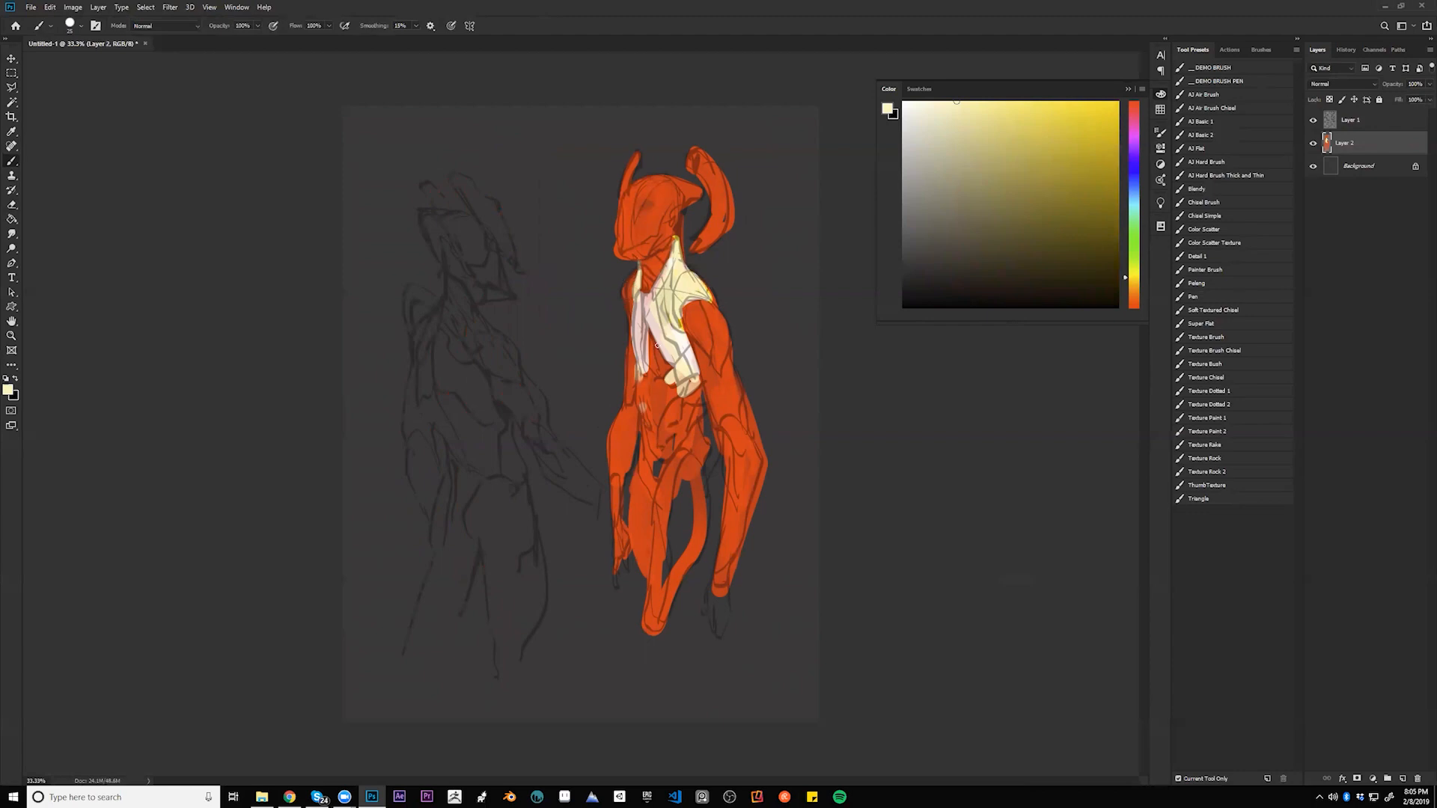
pyautogui.keyDown('alt'); pyautogui.click(655, 379); pyautogui.keyUp('alt')
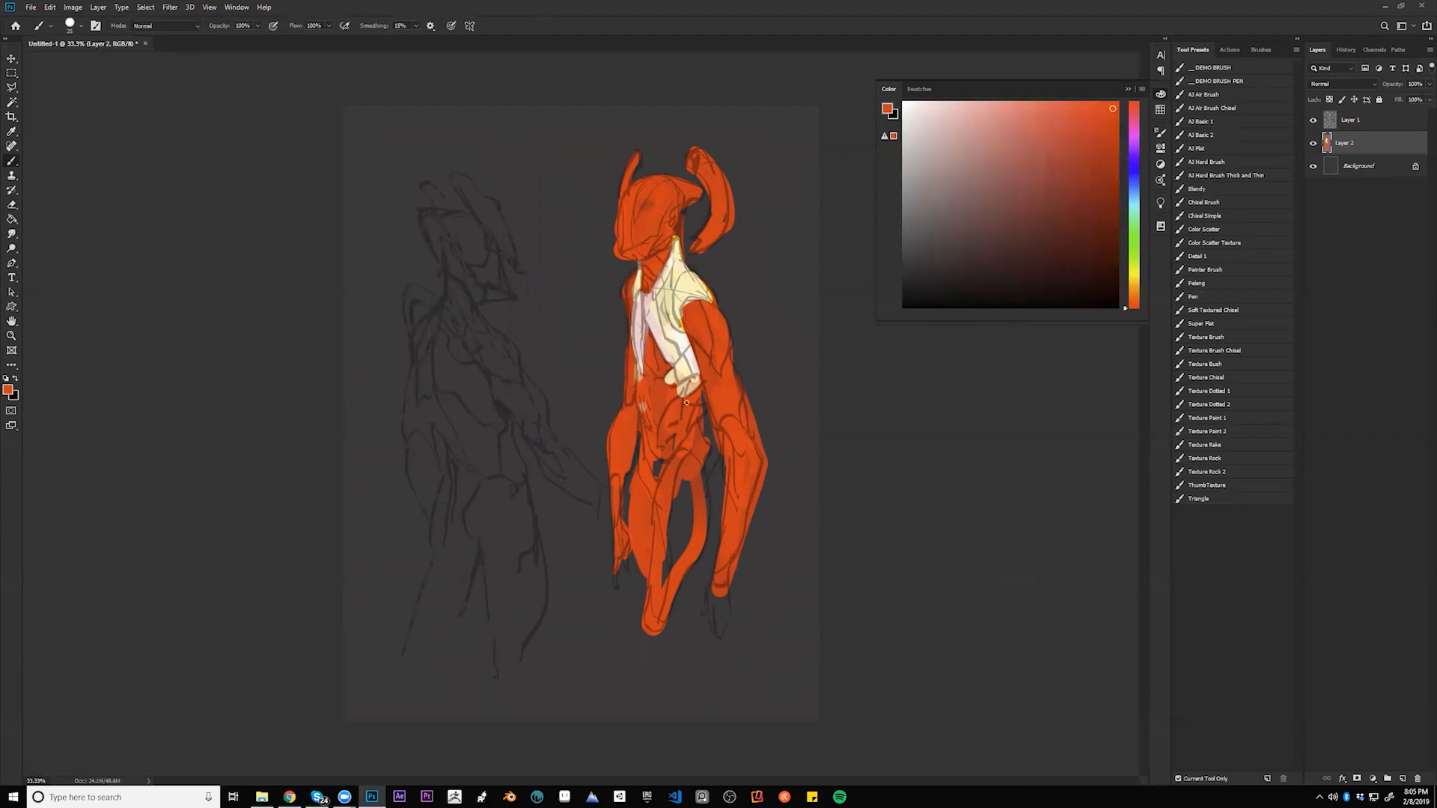
pyautogui.keyDown('alt'); pyautogui.click(678, 367); pyautogui.keyUp('alt')
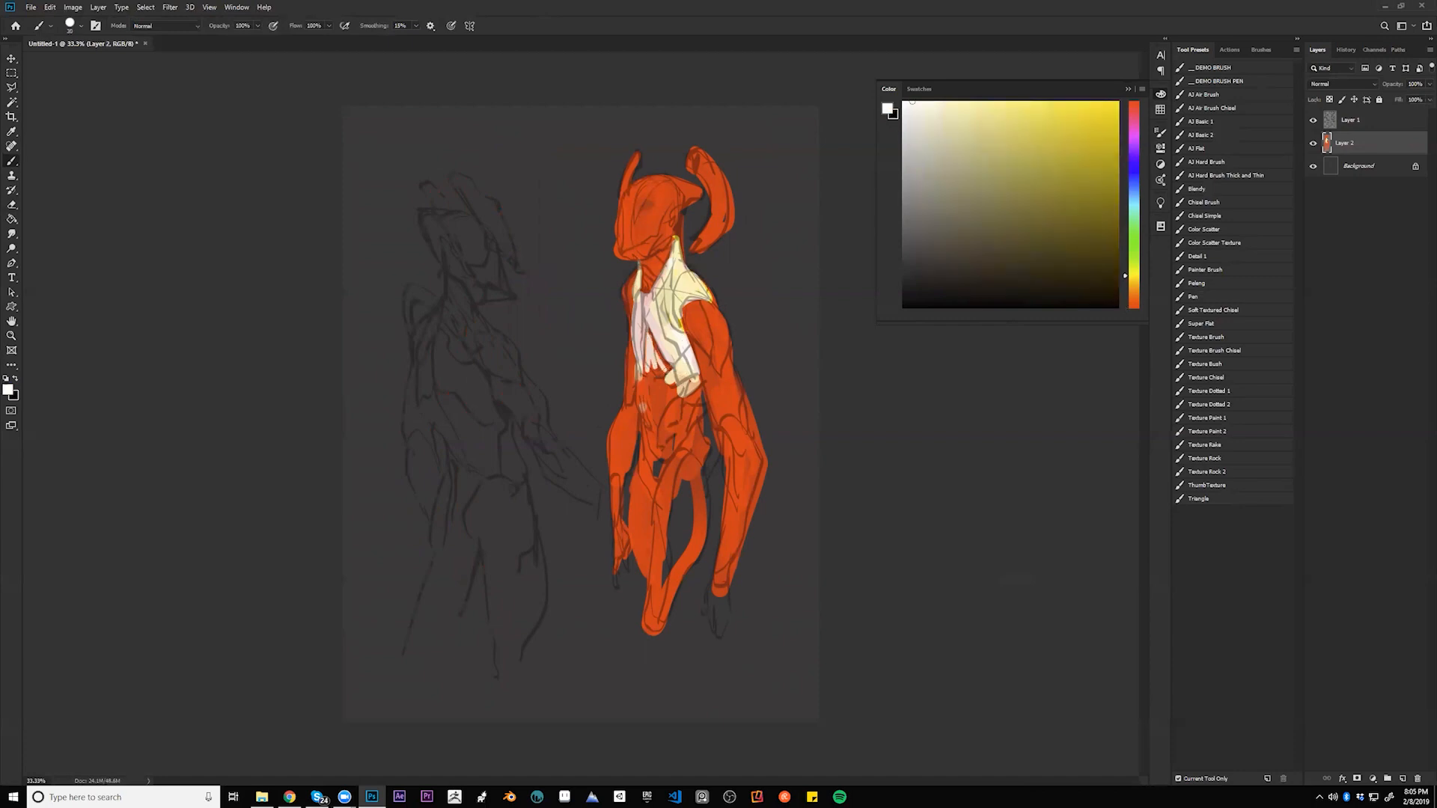
pyautogui.moveTo(653, 346); pyautogui.dragTo(650, 434)
pyautogui.moveTo(655, 382)
pyautogui.mouseDown()
pyautogui.moveTo(660, 427)
pyautogui.moveTo(685, 387)
pyautogui.moveTo(660, 372)
pyautogui.moveTo(661, 409)
pyautogui.moveTo(653, 376)
pyautogui.moveTo(656, 464)
pyautogui.moveTo(658, 434)
pyautogui.moveTo(661, 453)
pyautogui.moveTo(689, 409)
pyautogui.moveTo(679, 443)
pyautogui.moveTo(676, 422)
pyautogui.moveTo(708, 420)
pyautogui.moveTo(715, 372)
pyautogui.moveTo(697, 350)
pyautogui.moveTo(715, 423)
pyautogui.mouseUp()
pyautogui.hotkey('ctrl', 'z')
pyautogui.hotkey('ctrl', 'z')
# - Add pale bands on both of the first figure's upper arms, switch the paint colour to black, and flip the canvas back
pyautogui.moveTo(703, 353)
pyautogui.mouseDown()
pyautogui.moveTo(714, 415)
pyautogui.moveTo(712, 367)
pyautogui.moveTo(711, 383)
pyautogui.mouseUp()
pyautogui.press(']')
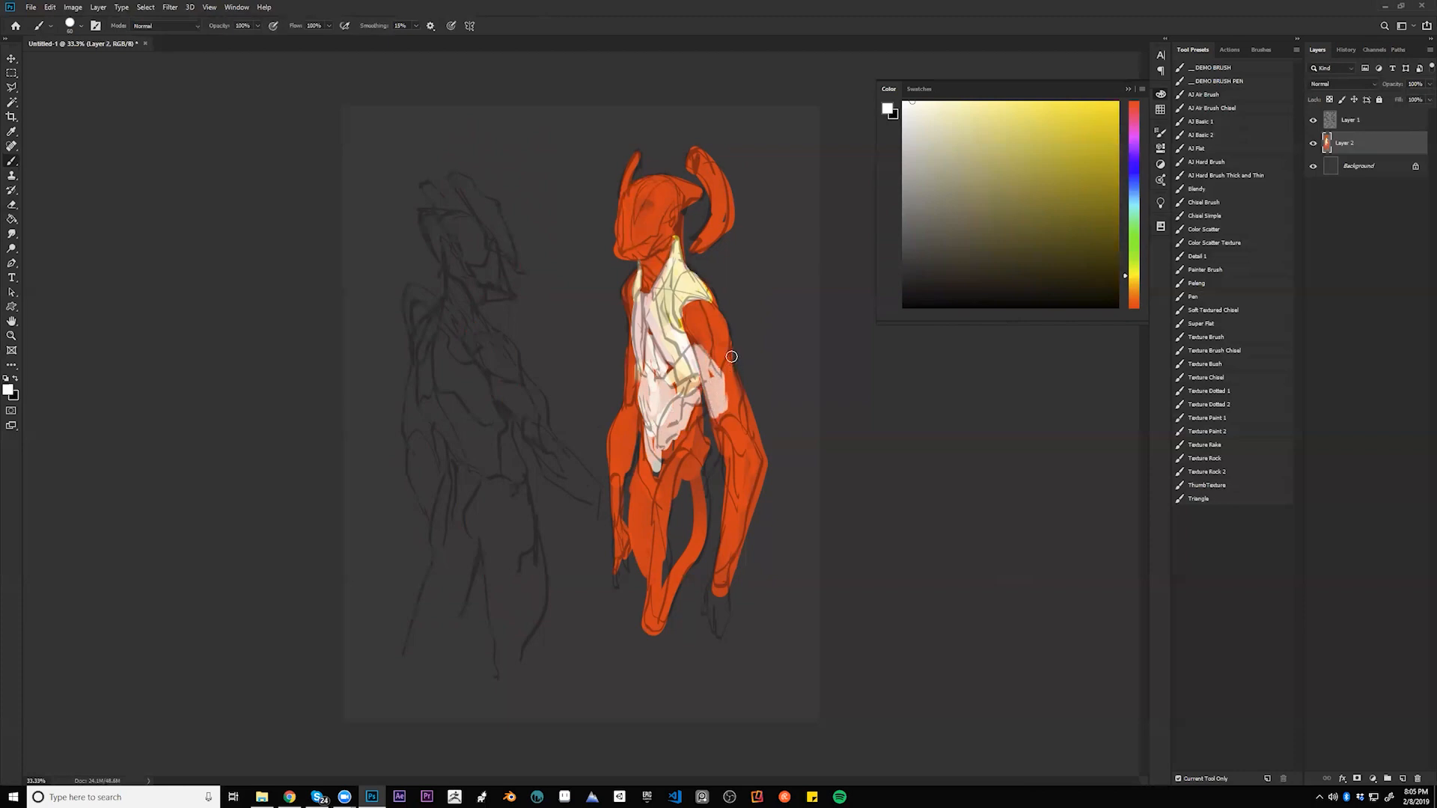
pyautogui.moveTo(630, 338); pyautogui.dragTo(625, 402)
pyautogui.press('x')
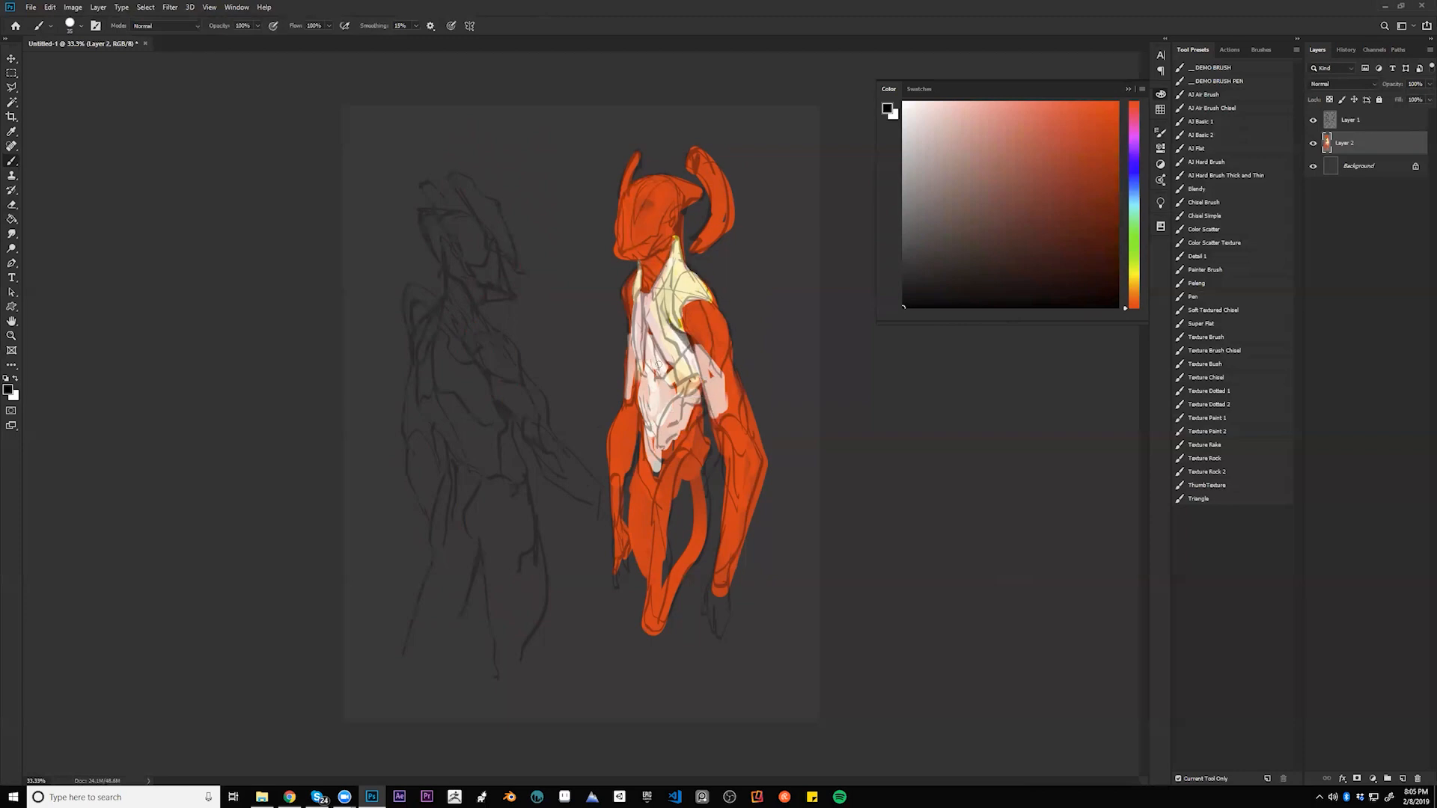
pyautogui.hotkey('ctrl', 'shift', 'h')
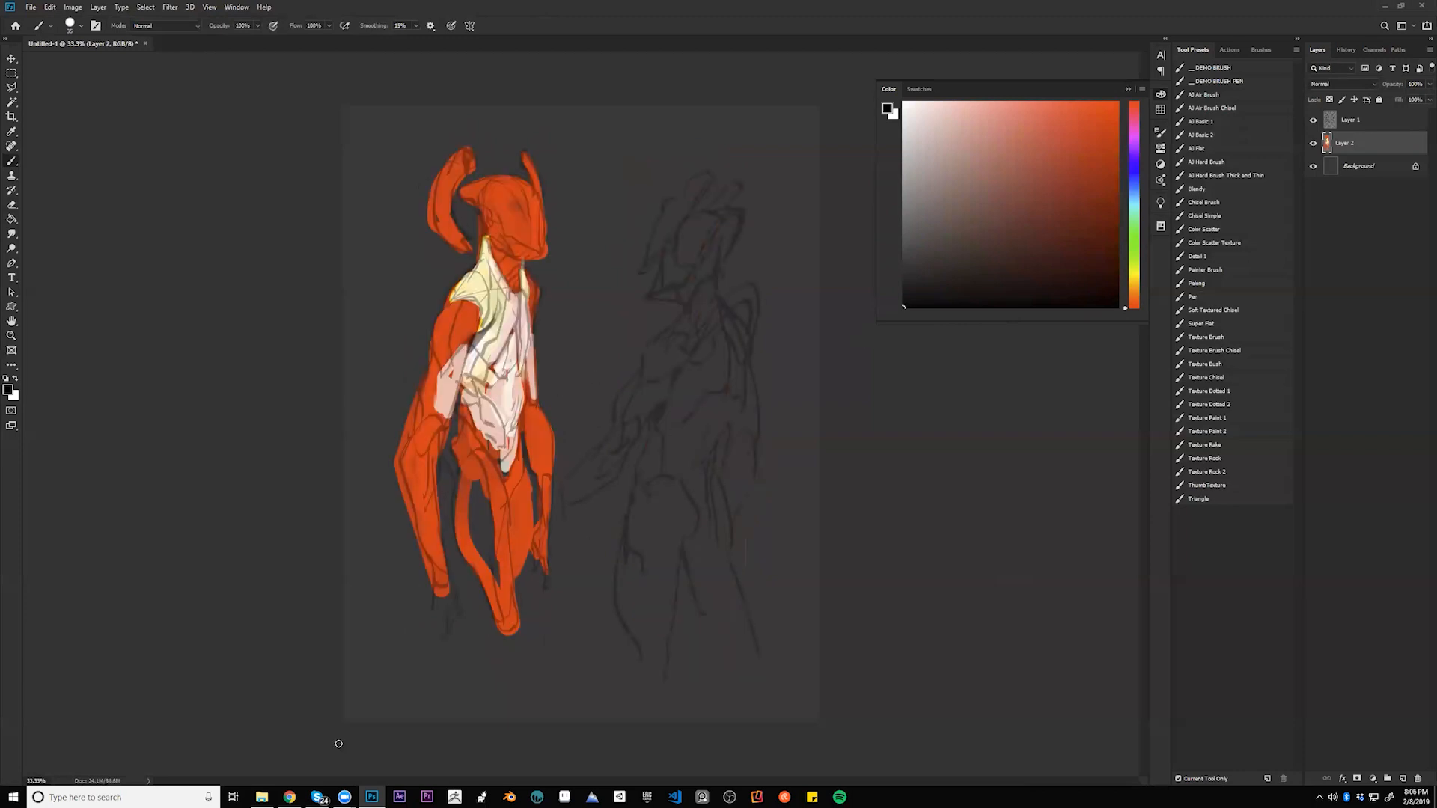
# - Switch to Chrome and search Google for "pro vax and anti vax" from the ArtStation tab
pyautogui.click(289, 797)
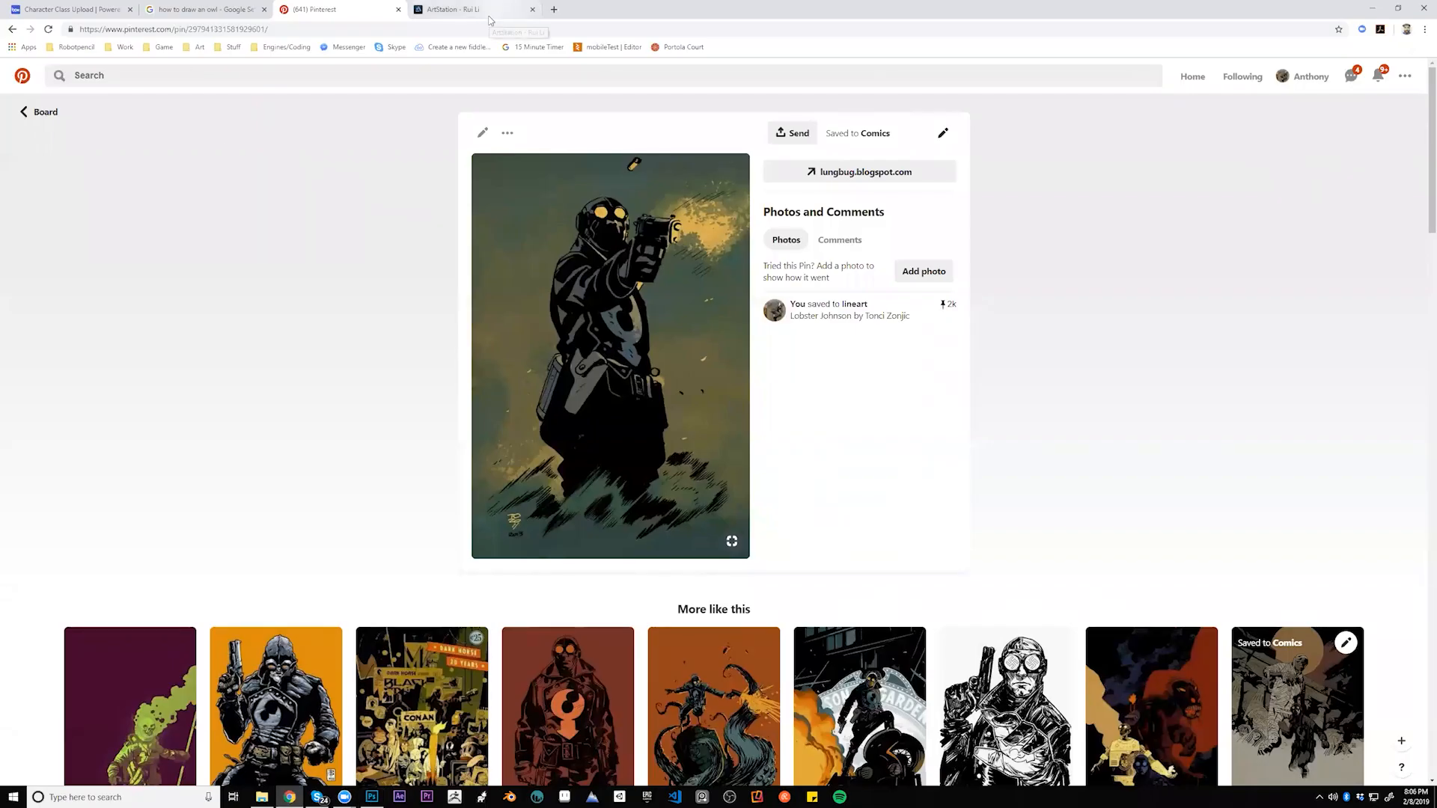
pyautogui.click(479, 46)
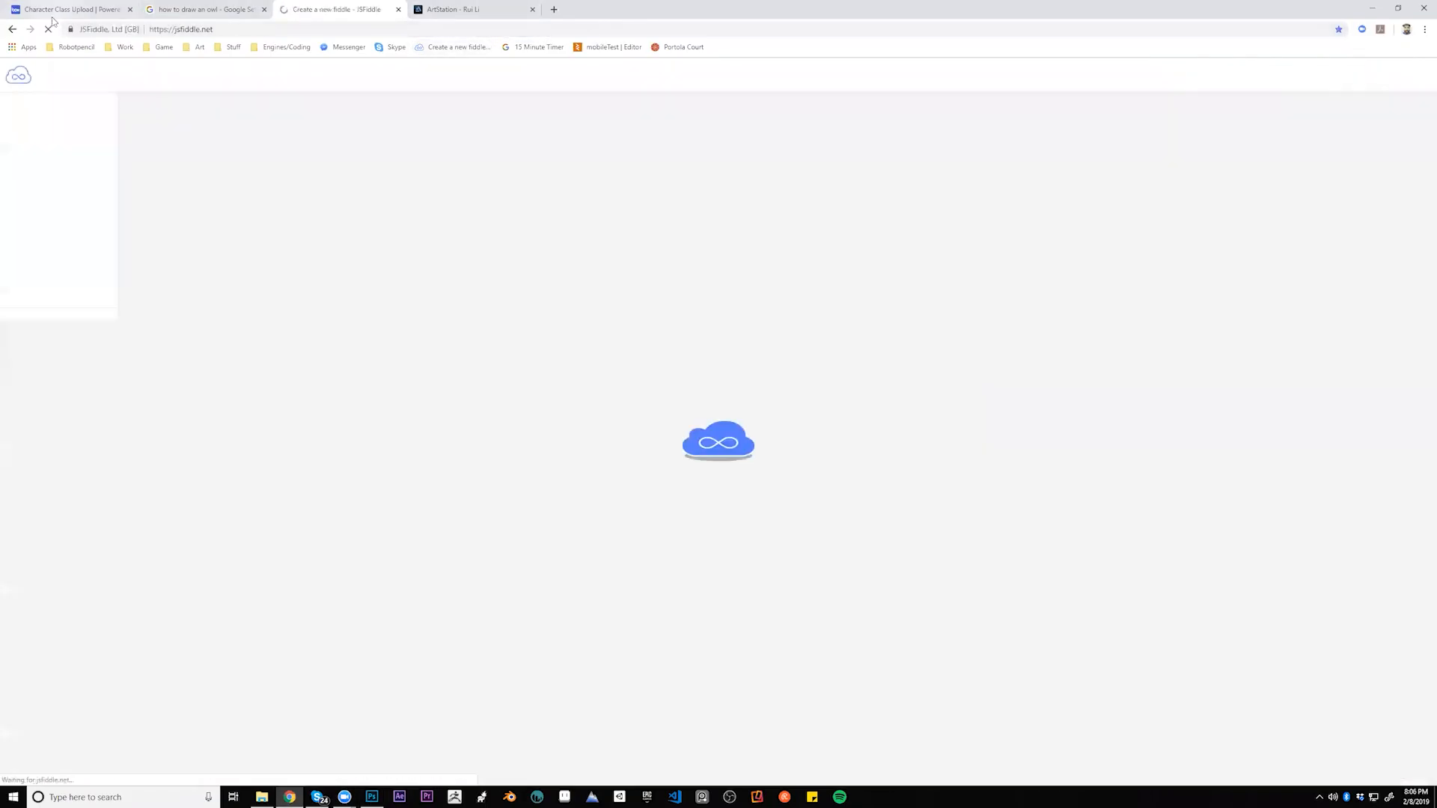
pyautogui.click(479, 9)
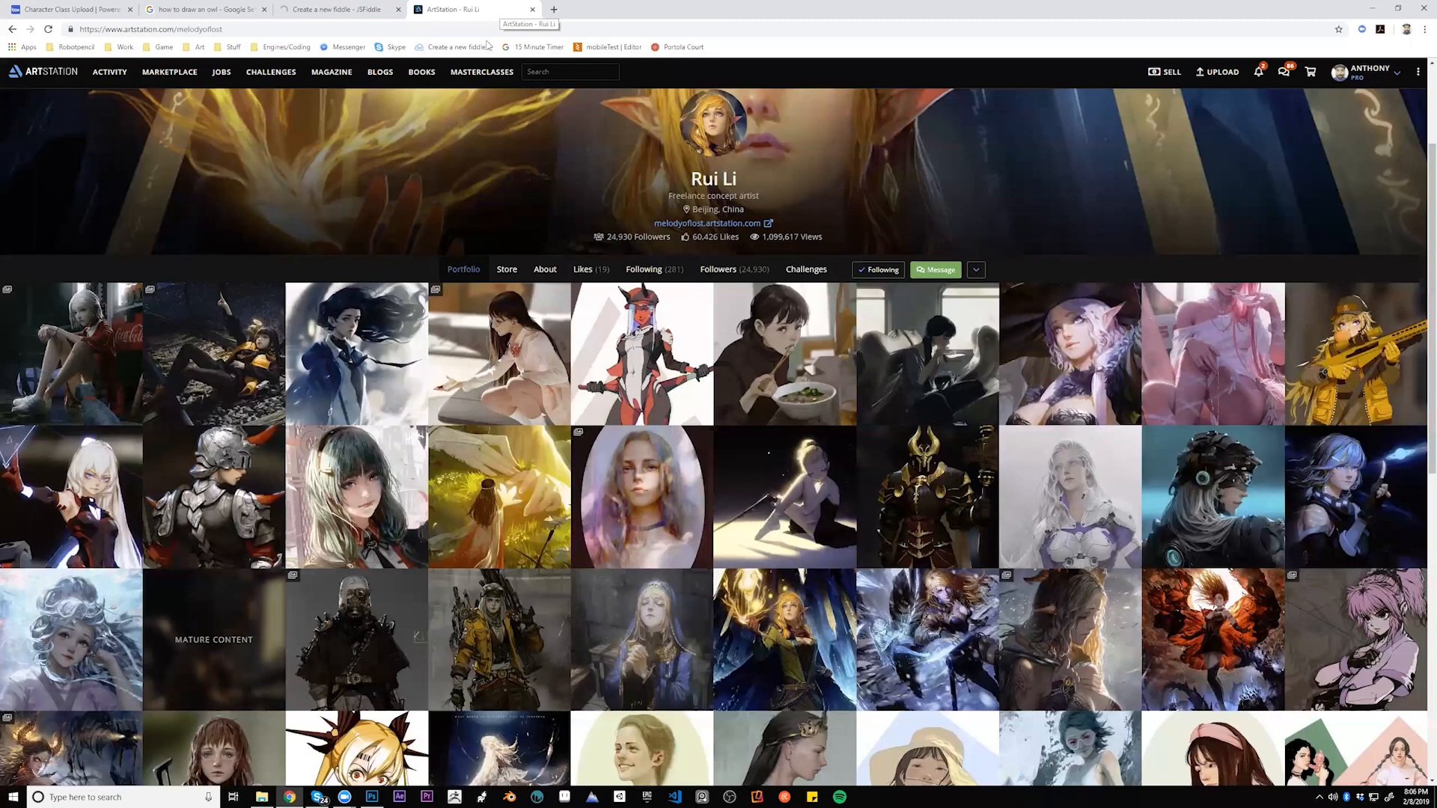
pyautogui.click(488, 30)
pyautogui.write('pr')
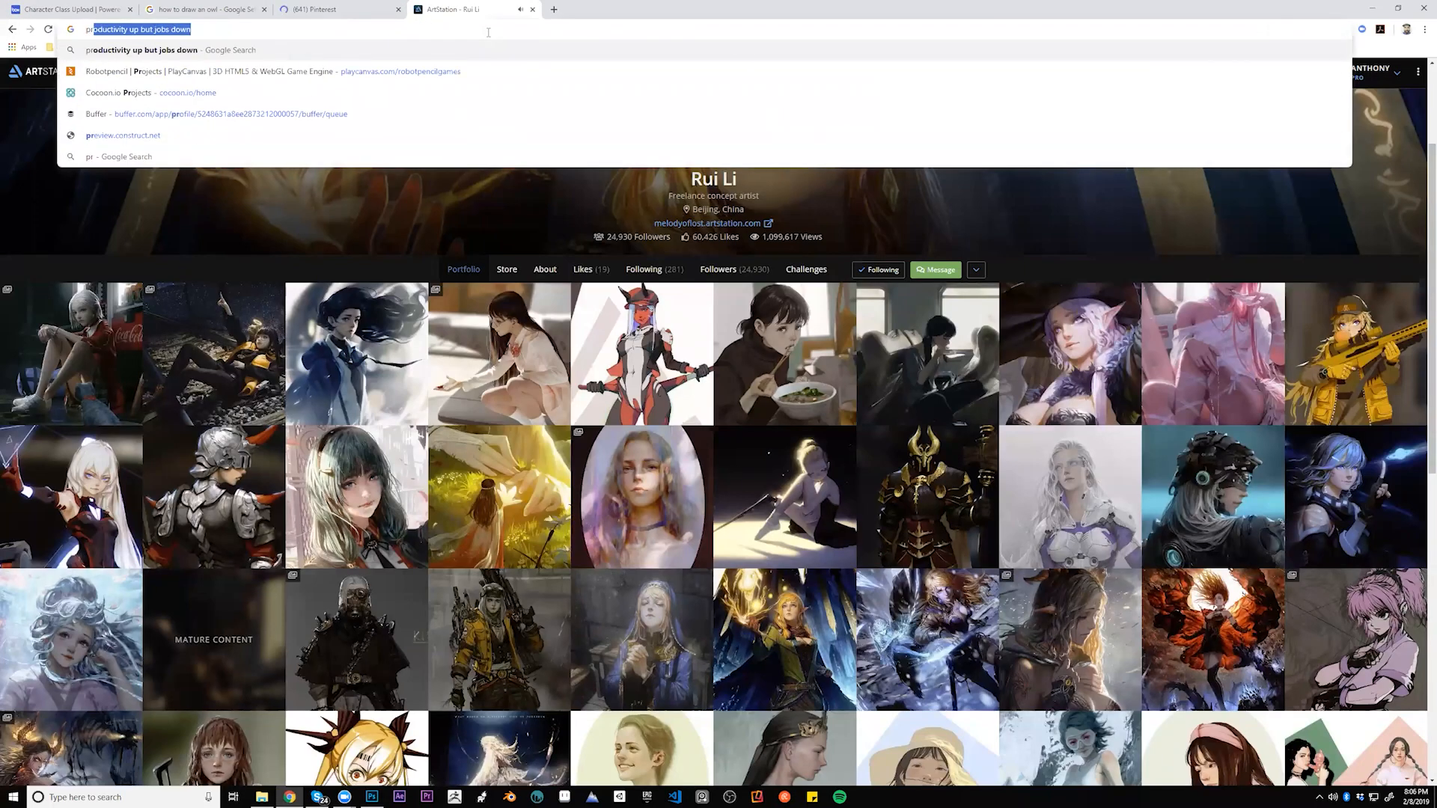
pyautogui.write('o vax ')
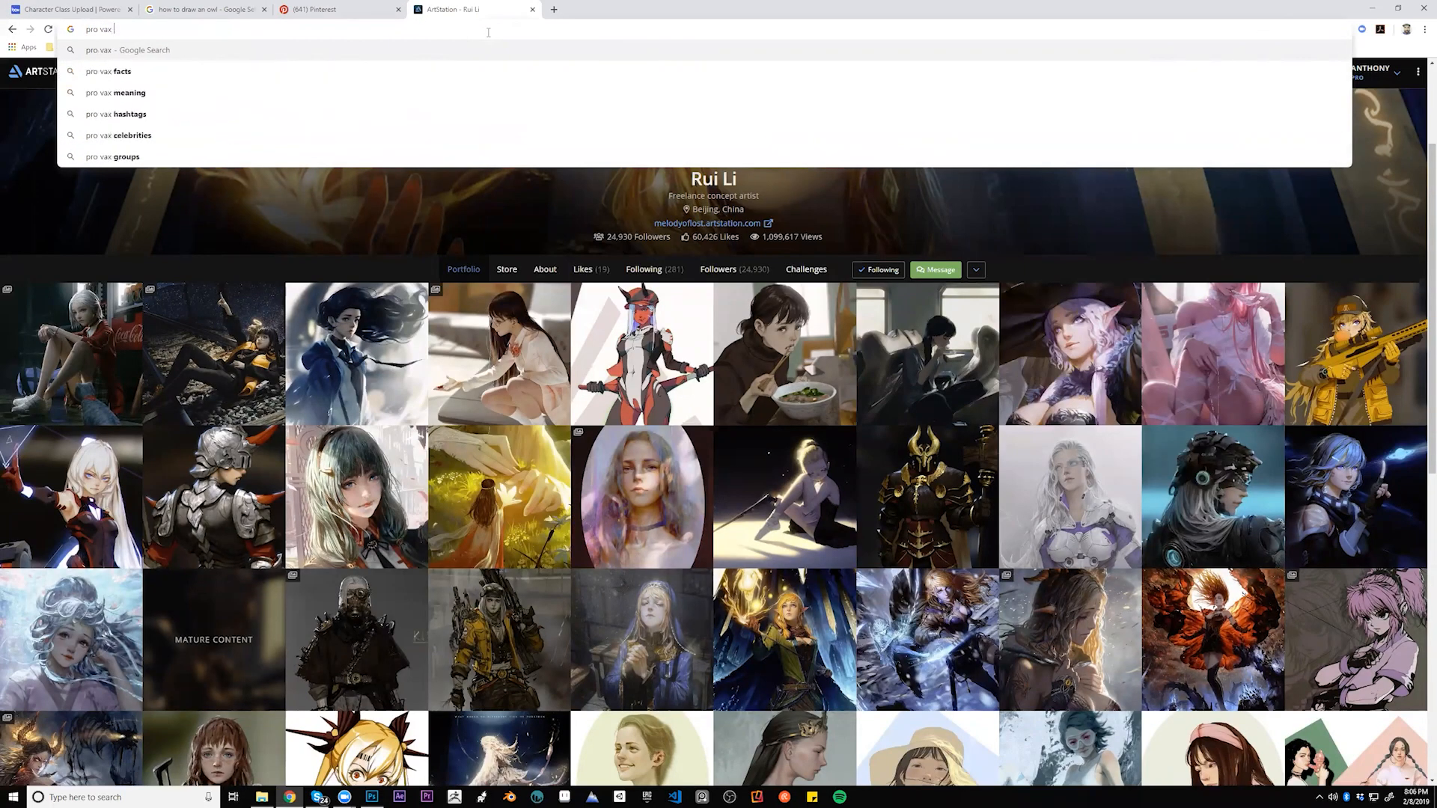
pyautogui.write('and anti vas')
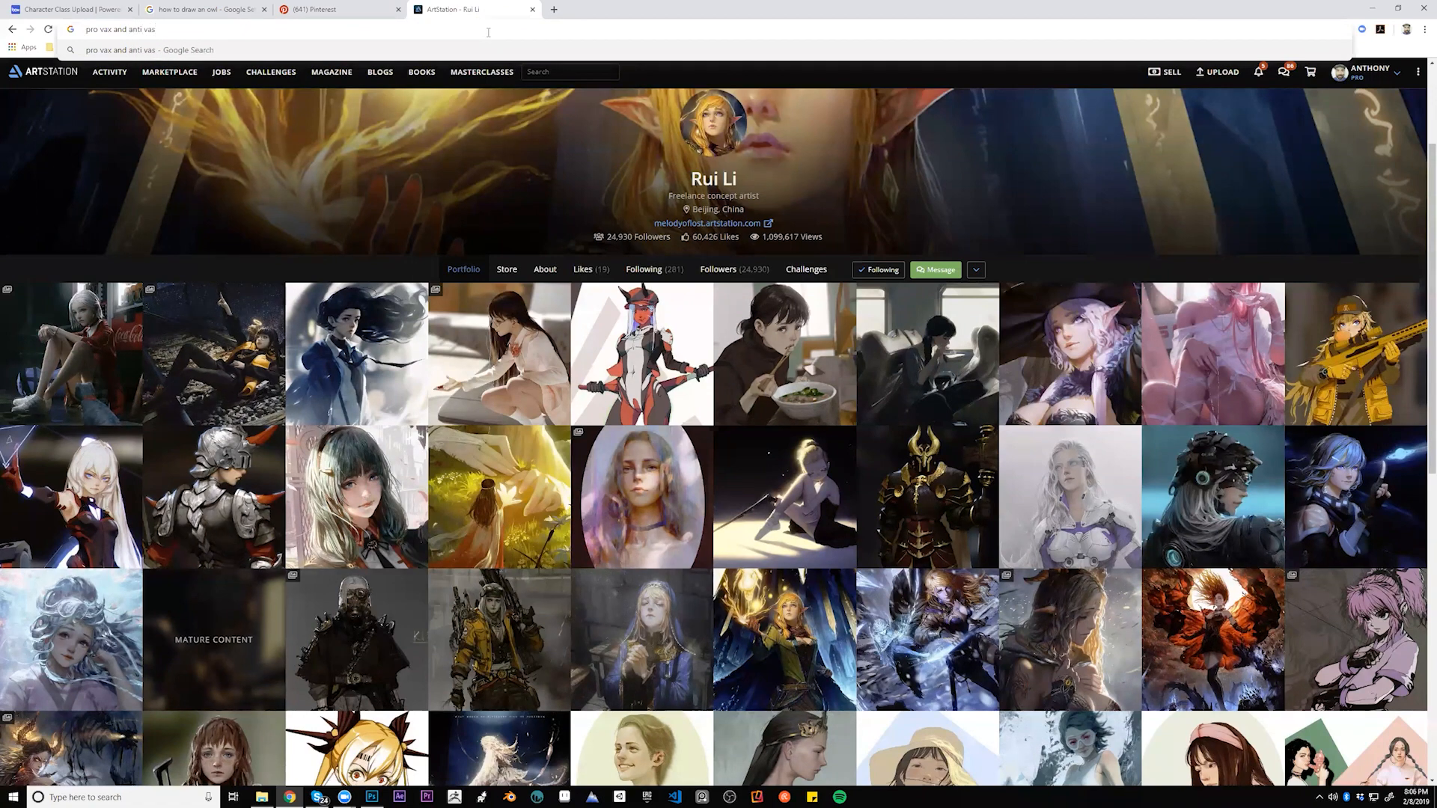
pyautogui.press('BackSpace')
pyautogui.write('x')
pyautogui.press('Return')
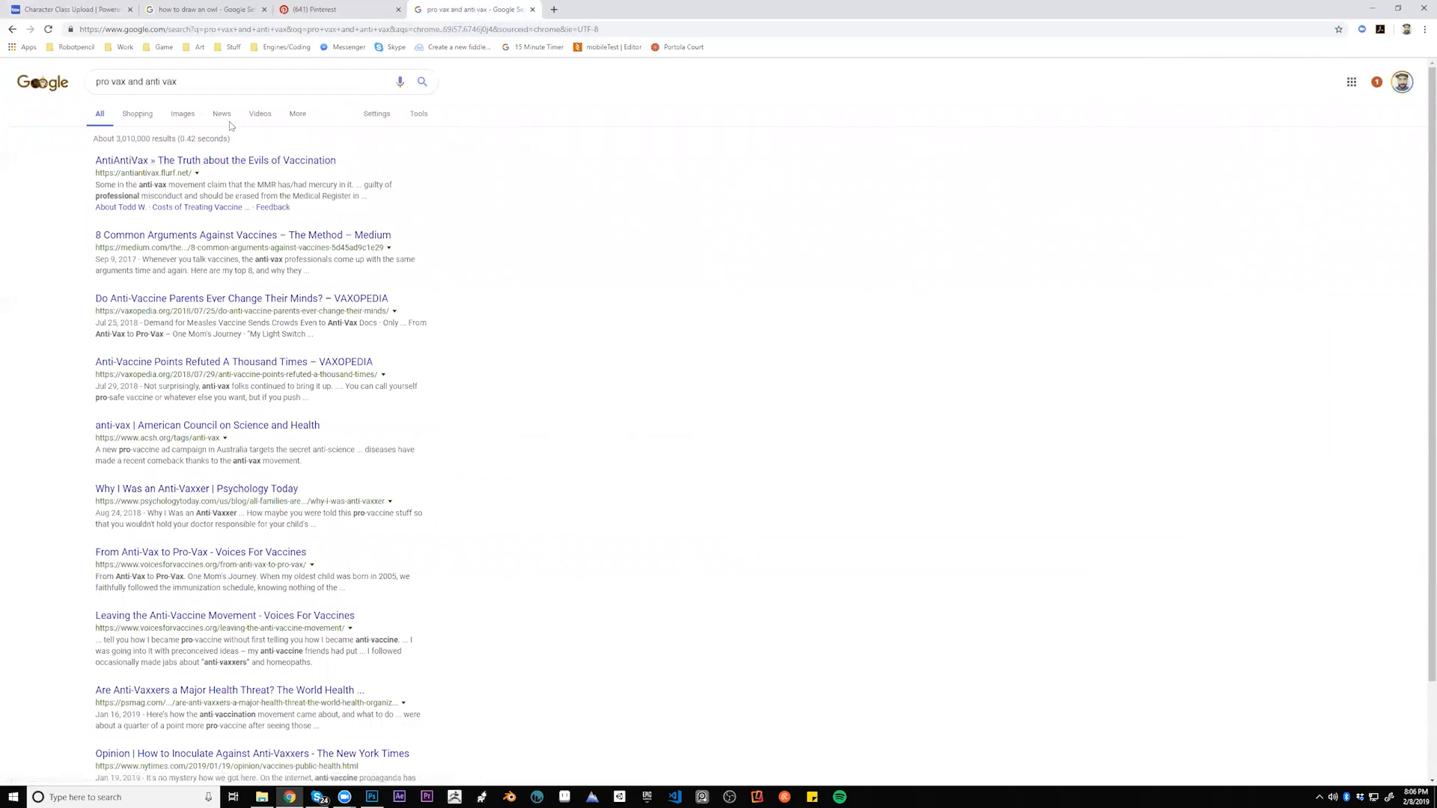
# - Open Jubilee's "Pro-Vaccine vs Anti-Vaccine" video from the video results and pause it
pyautogui.click(258, 114)
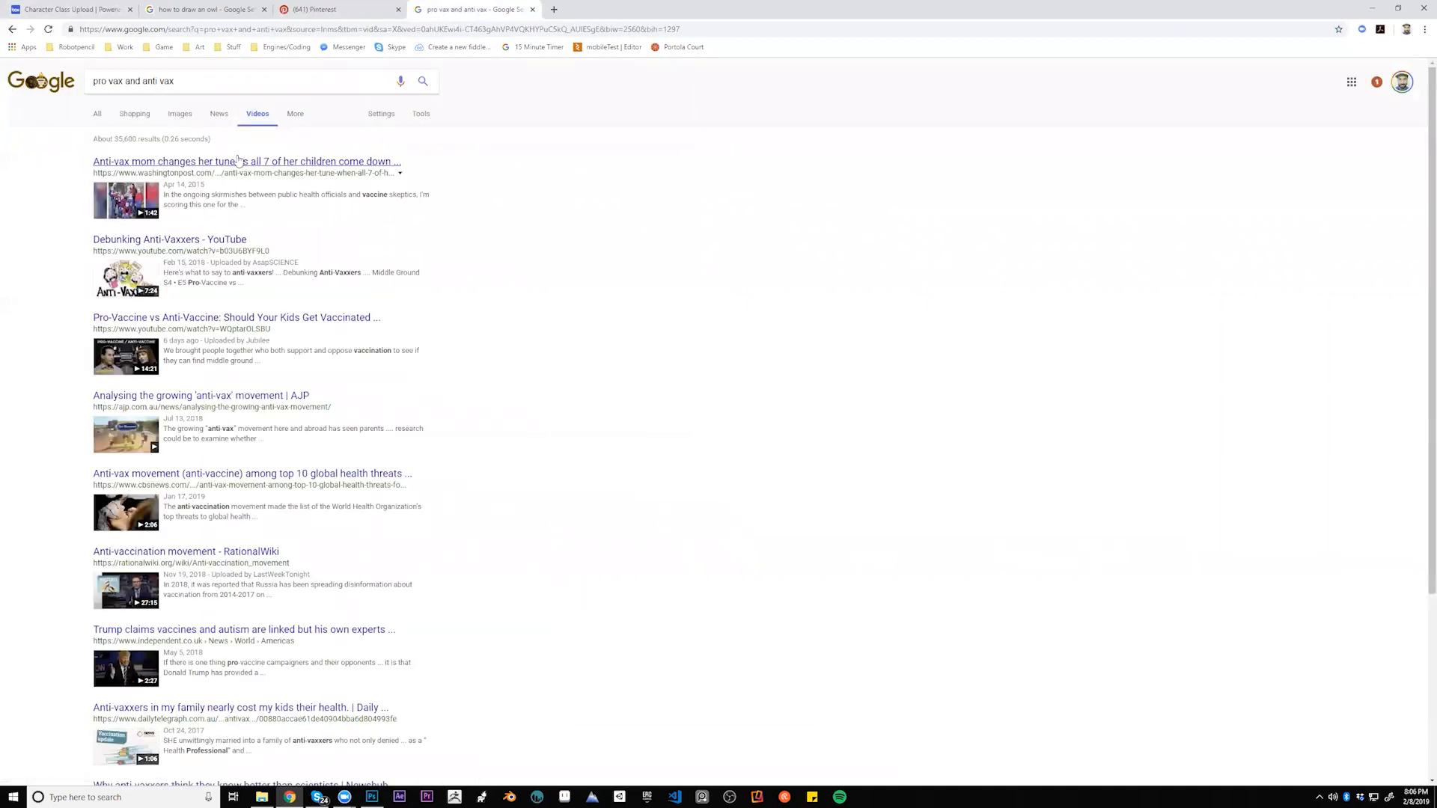
pyautogui.click(227, 320)
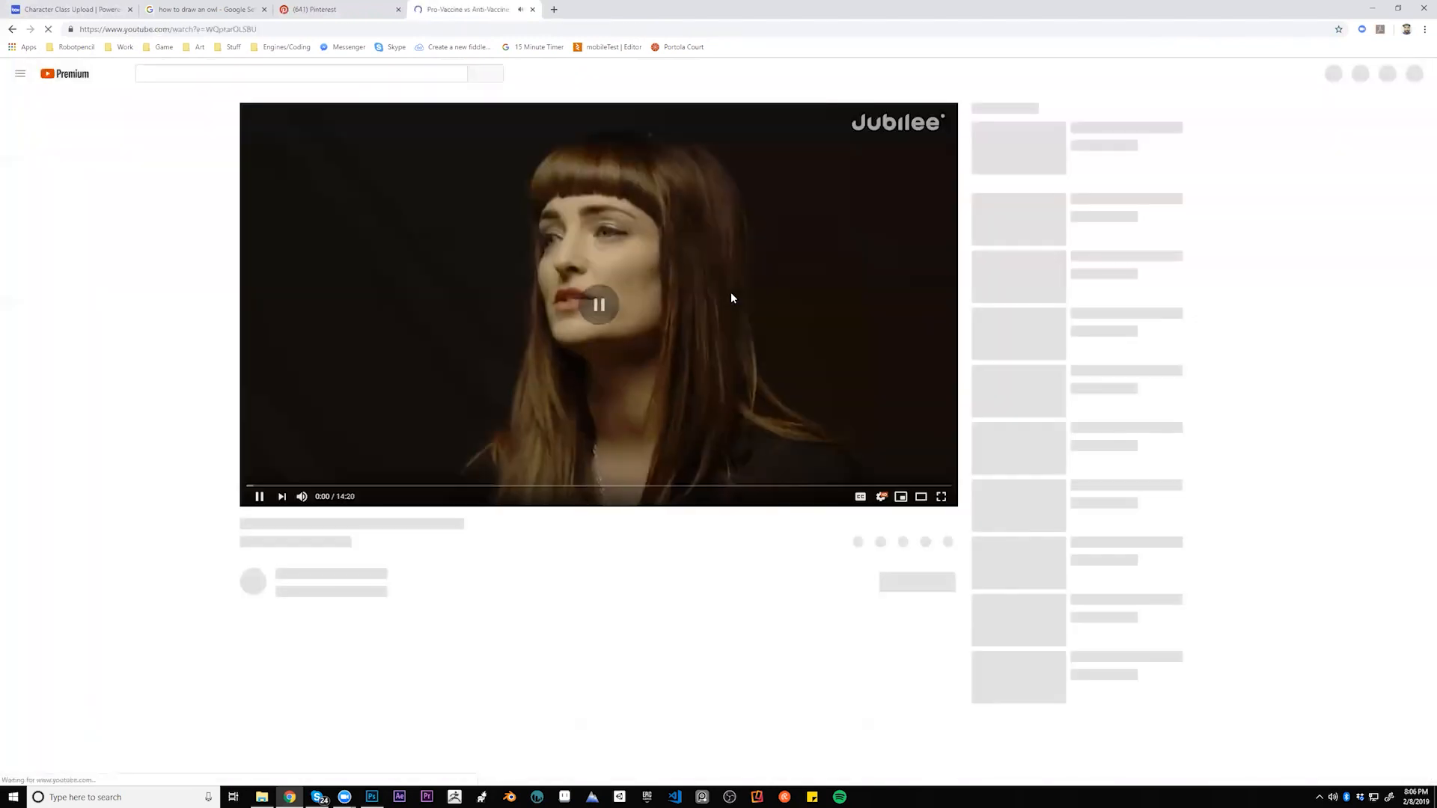
pyautogui.click(255, 495)
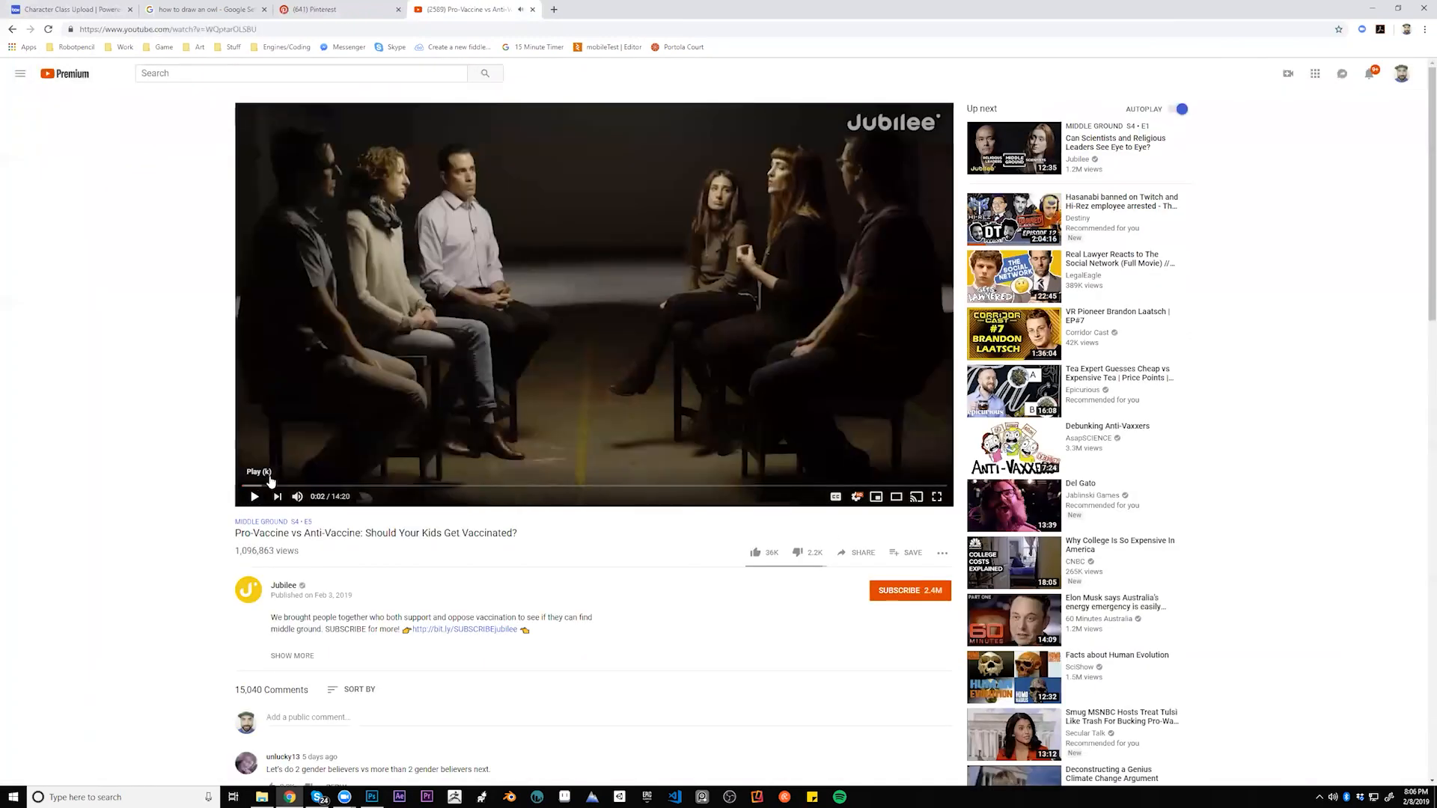
# - Copy the video's link, close its tab, and send the link to the Jan2019/Evening group chat in Skype
pyautogui.click(416, 28)
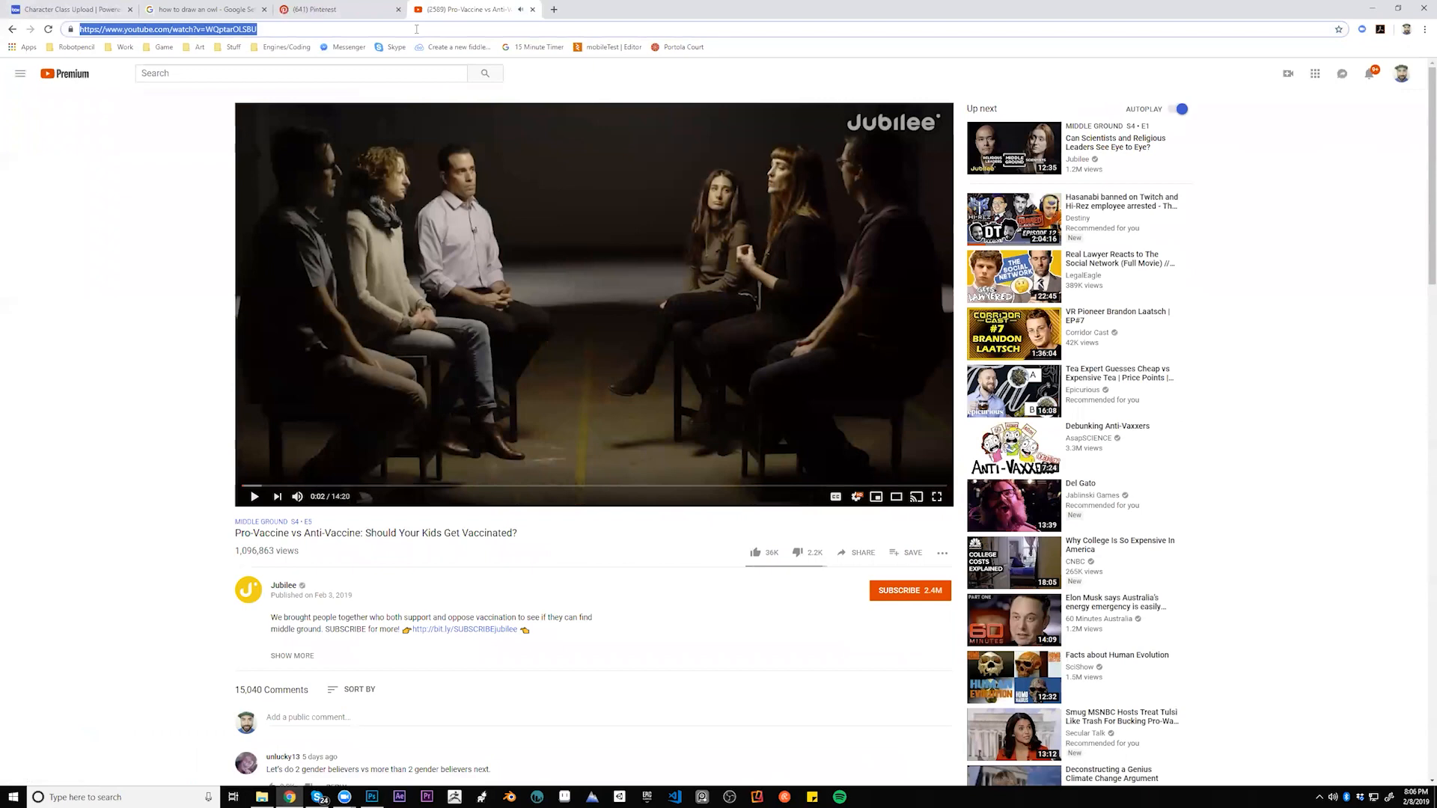
pyautogui.click(532, 9)
pyautogui.hotkey('alt', 'Tab')
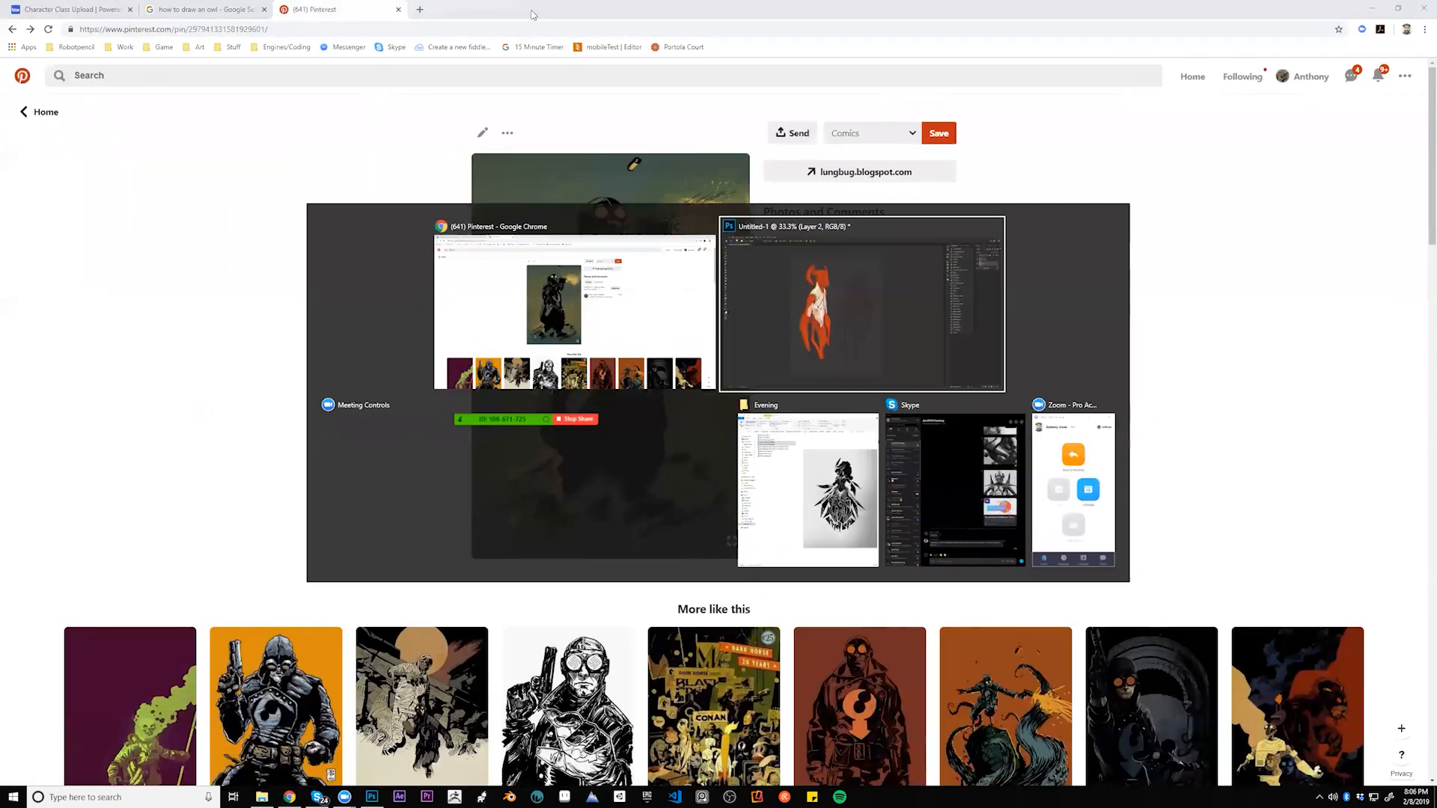
pyautogui.click(949, 448)
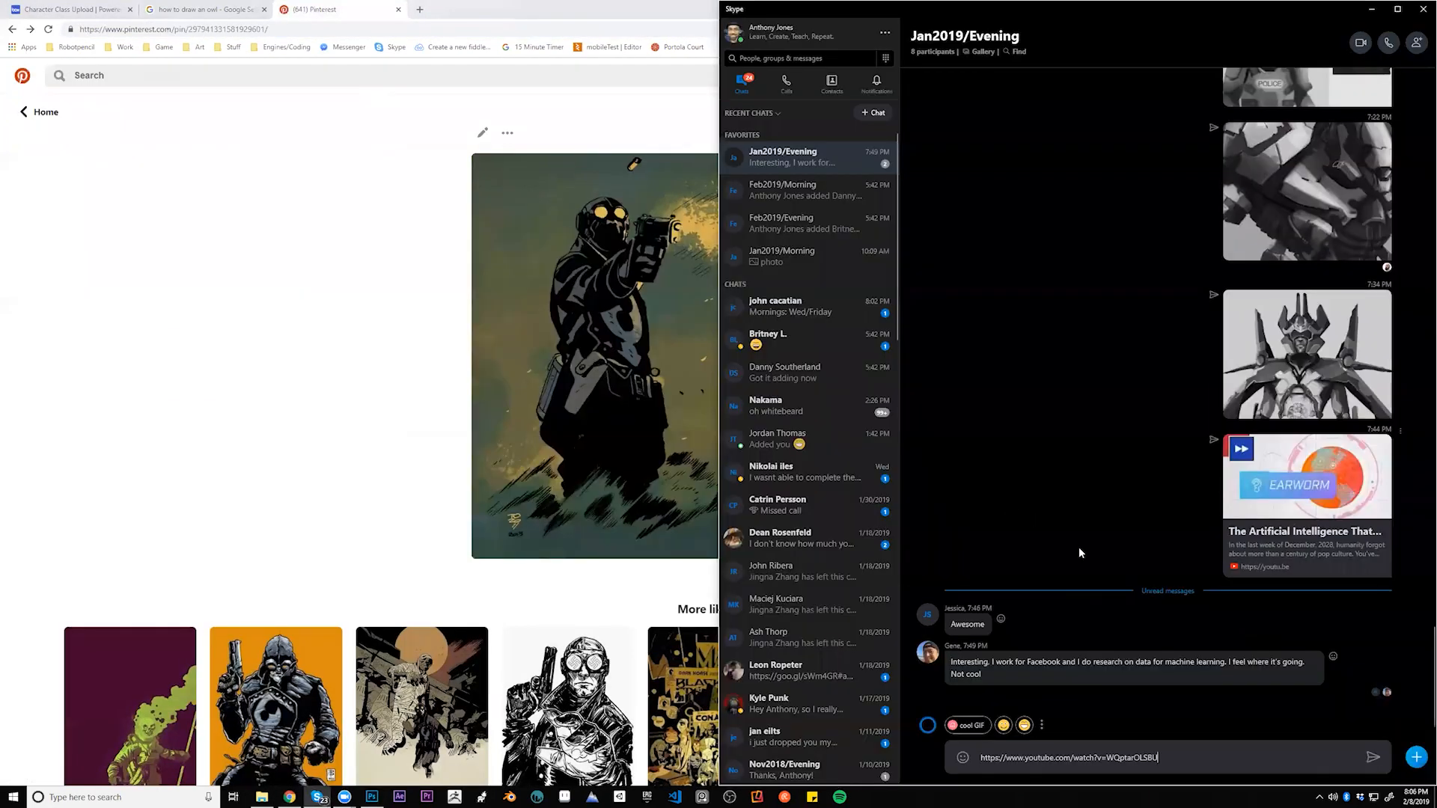
pyautogui.press('Return')
# - Return to the Pinterest pin in Chrome and switch back to the Photoshop painting
pyautogui.click(241, 320)
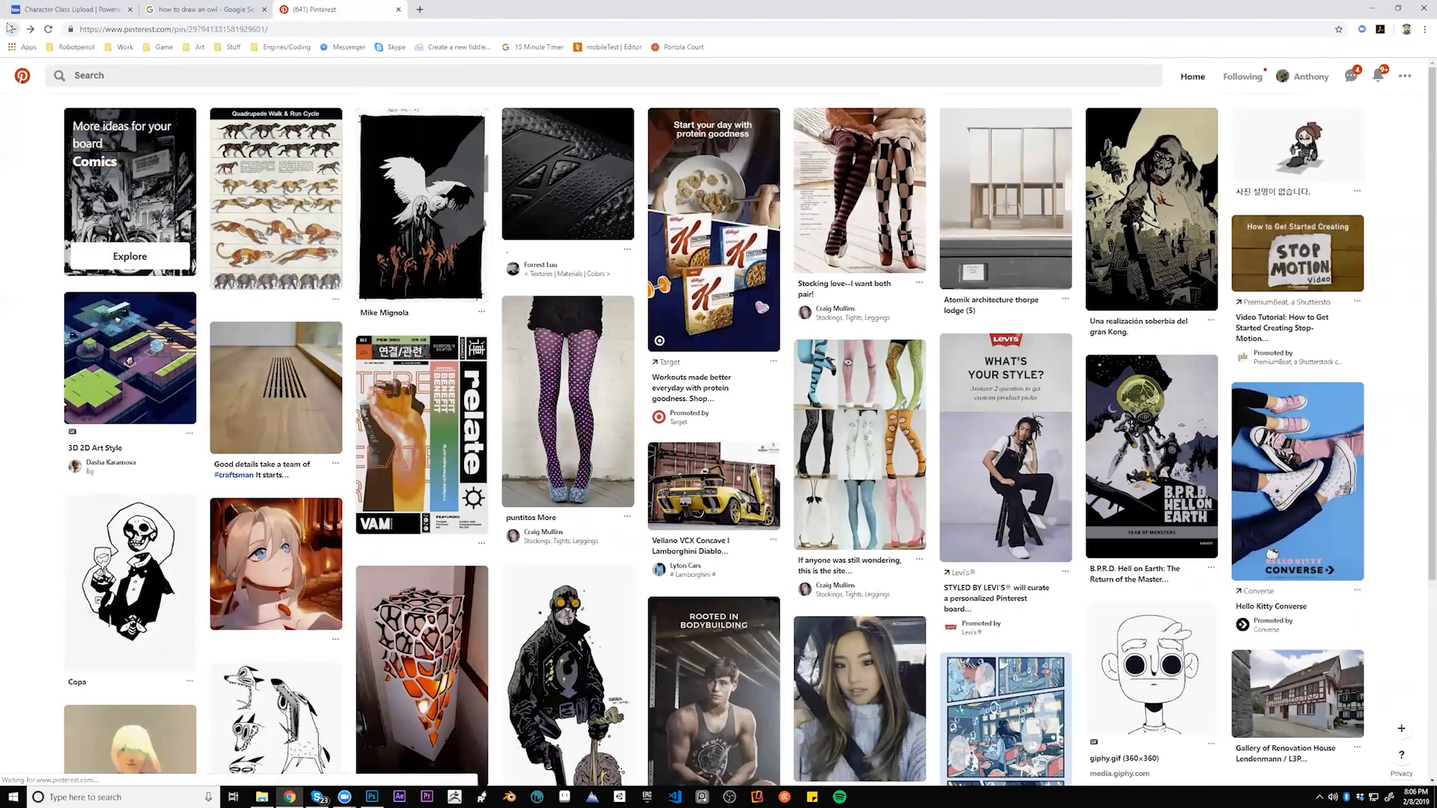
pyautogui.click(10, 28)
pyautogui.hotkey('alt', 'Tab')
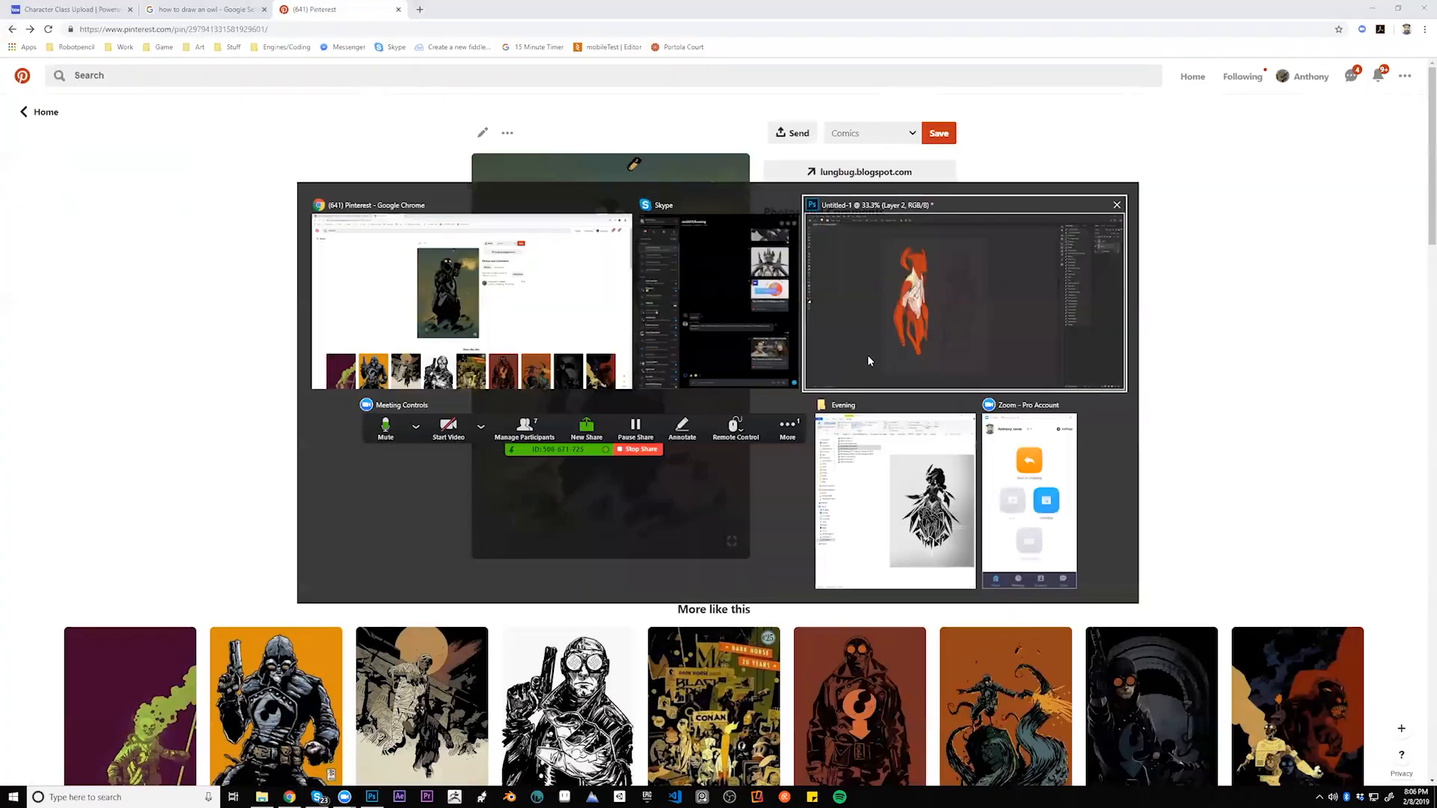
pyautogui.click(868, 355)
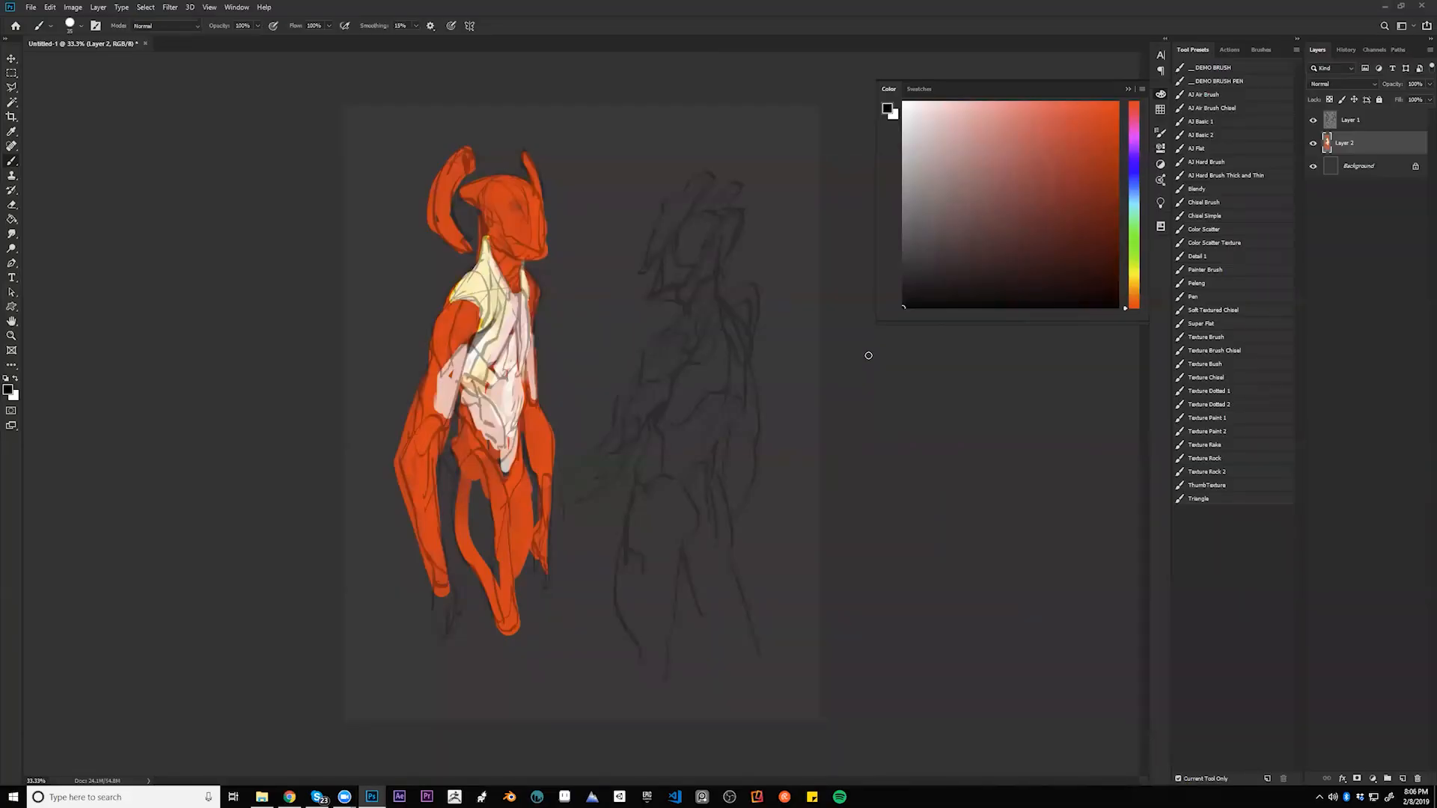
# - Touch up the first figure's cream shoulder and paint black shading along the back of its helmet and jaw
pyautogui.keyDown('alt'); pyautogui.click(479, 328); pyautogui.keyUp('alt')
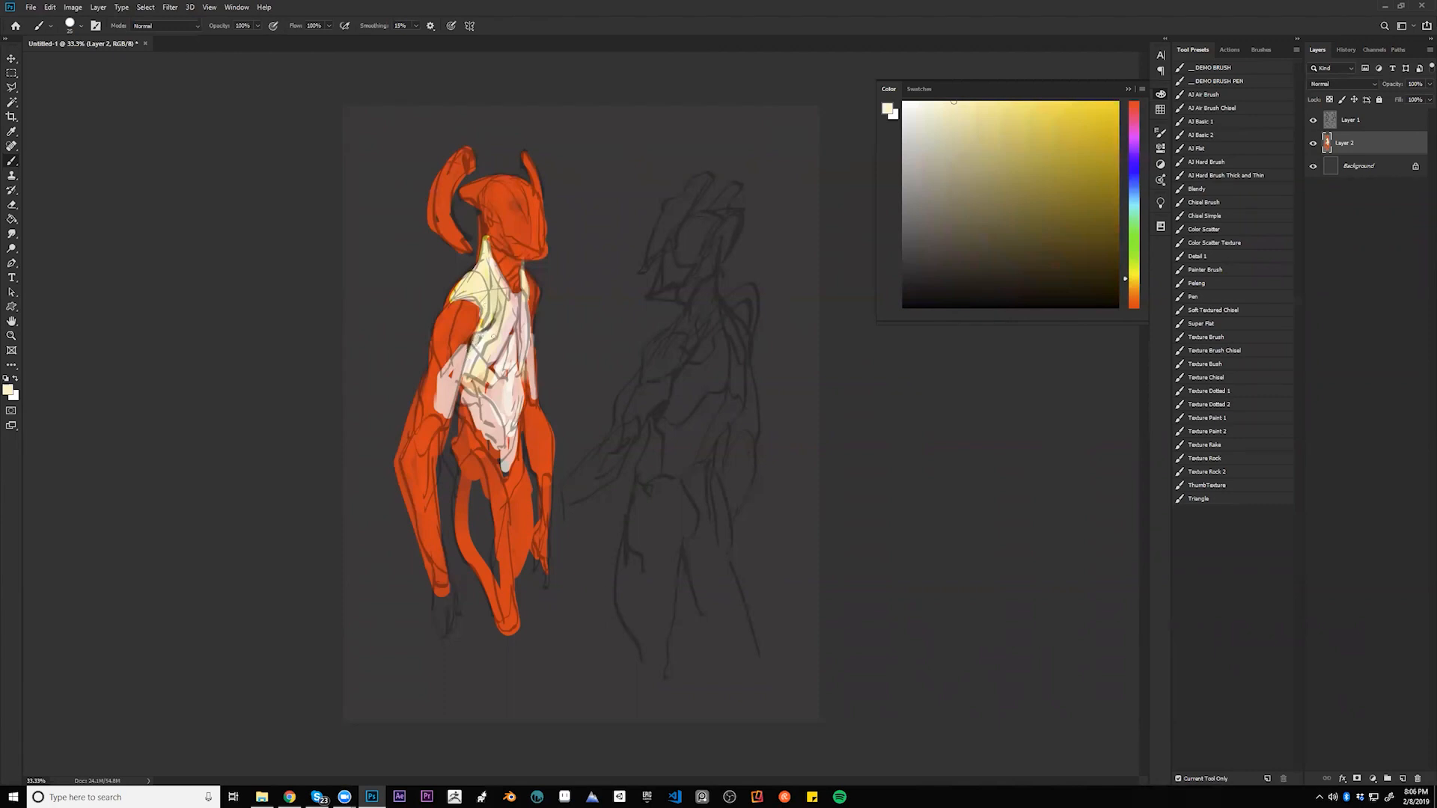
pyautogui.press('d')
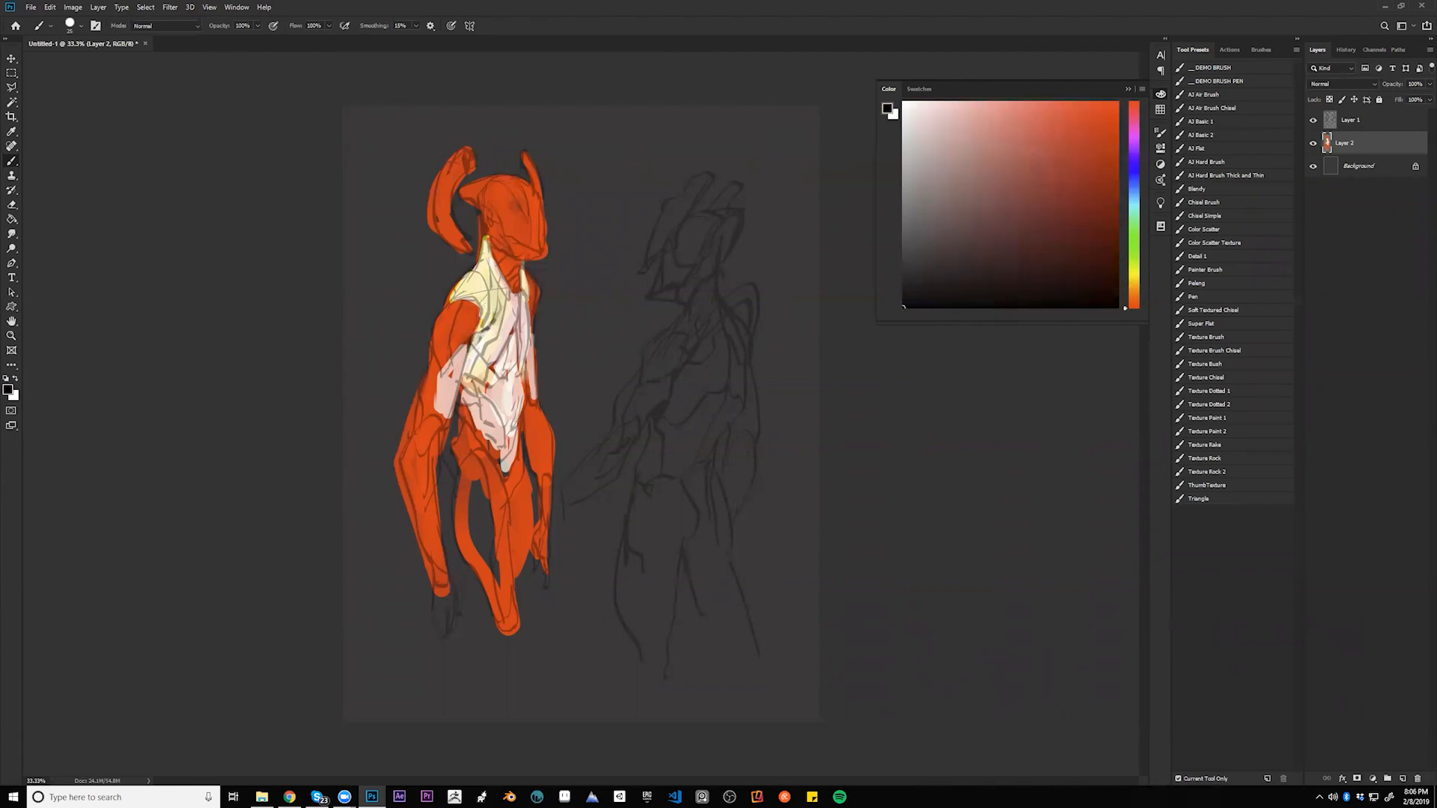
pyautogui.keyDown('alt'); pyautogui.click(483, 224); pyautogui.keyUp('alt')
pyautogui.press('d')
pyautogui.moveTo(481, 214)
pyautogui.mouseDown()
pyautogui.moveTo(462, 194)
pyautogui.moveTo(482, 220)
pyautogui.mouseUp()
pyautogui.moveTo(489, 223); pyautogui.dragTo(500, 252)
# - Flip the canvas and darken the underside of the first figure's helmet jaw with a larger black brush
pyautogui.hotkey('ctrl', 'f')
pyautogui.press(']')
pyautogui.moveTo(637, 257); pyautogui.dragTo(621, 253)
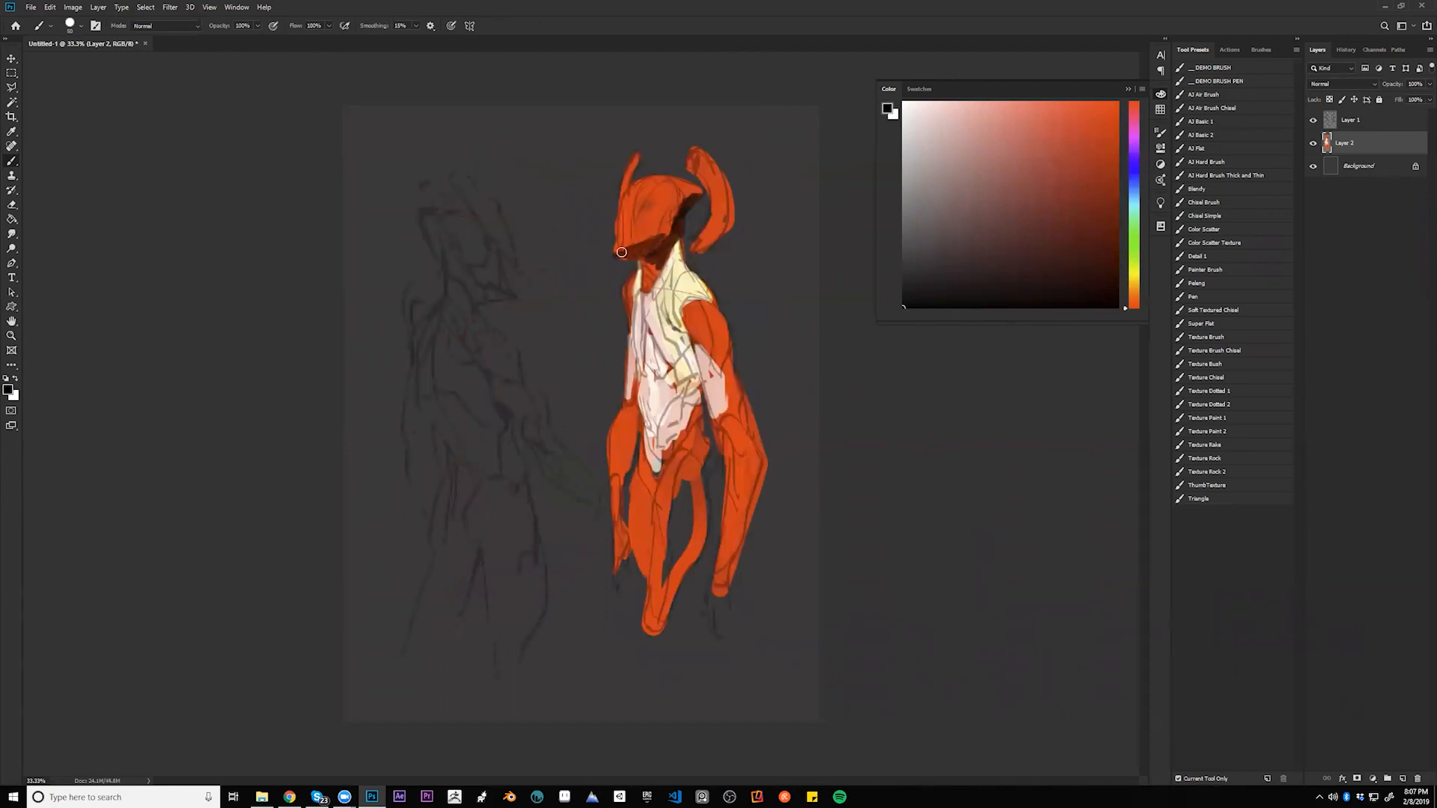
# - Darken the first figure's helmet jaw, rear edge and neck with black, flipping the canvas back to its original orientation
pyautogui.moveTo(608, 247)
pyautogui.mouseDown()
pyautogui.moveTo(610, 262)
pyautogui.moveTo(630, 255)
pyautogui.mouseUp()
pyautogui.press('d')
pyautogui.moveTo(678, 197)
pyautogui.mouseDown()
pyautogui.moveTo(663, 234)
pyautogui.moveTo(697, 198)
pyautogui.mouseUp()
pyautogui.hotkey('ctrl', 'shift', 'h')
pyautogui.moveTo(494, 262)
pyautogui.mouseDown()
pyautogui.moveTo(524, 273)
pyautogui.moveTo(530, 298)
pyautogui.mouseUp()
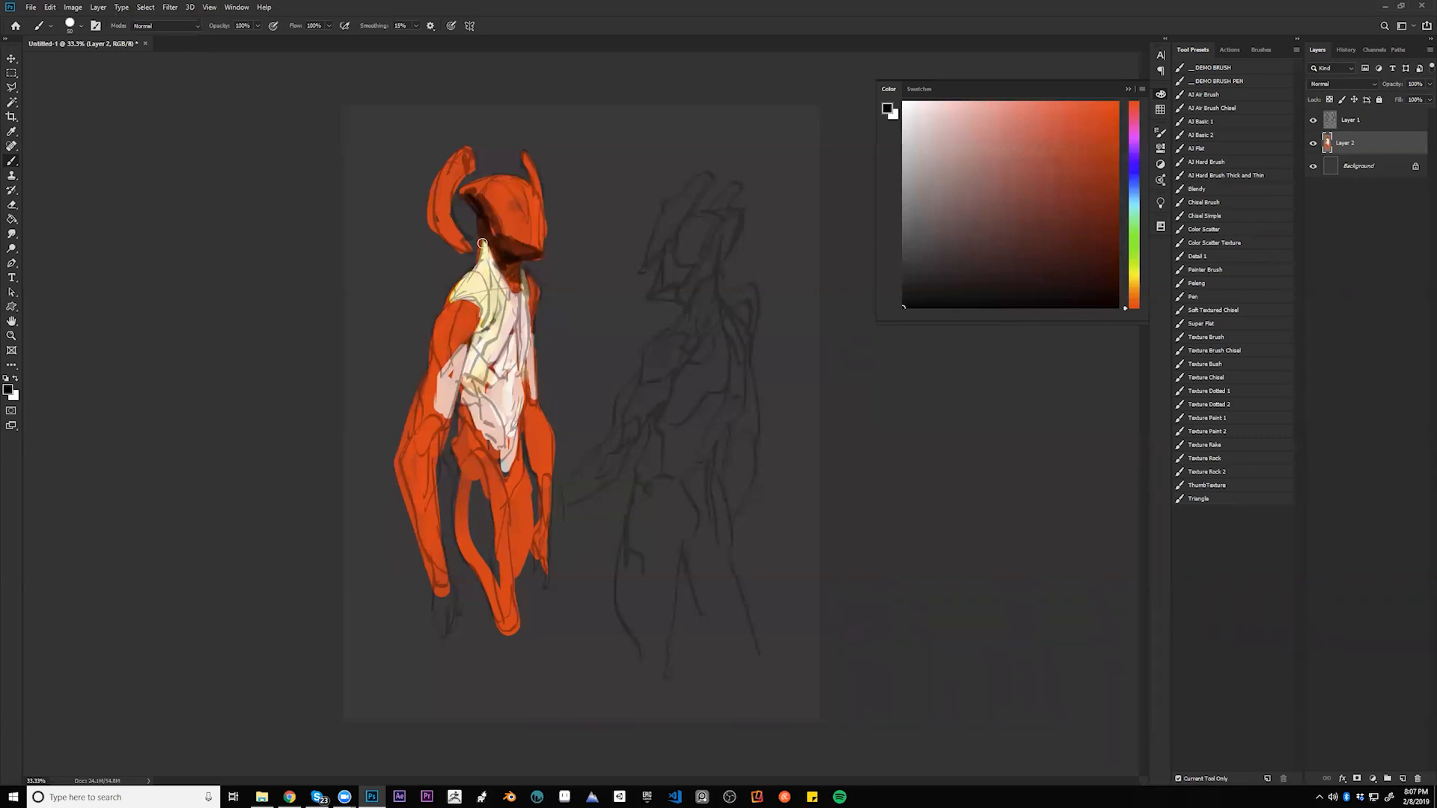
# - Shade the cream shoulder, chest and waist with light black strokes and blend sampled beige-grey down the abdomen
pyautogui.moveTo(462, 310)
pyautogui.mouseDown()
pyautogui.moveTo(472, 280)
pyautogui.moveTo(470, 298)
pyautogui.moveTo(498, 304)
pyautogui.moveTo(517, 274)
pyautogui.moveTo(532, 289)
pyautogui.mouseUp()
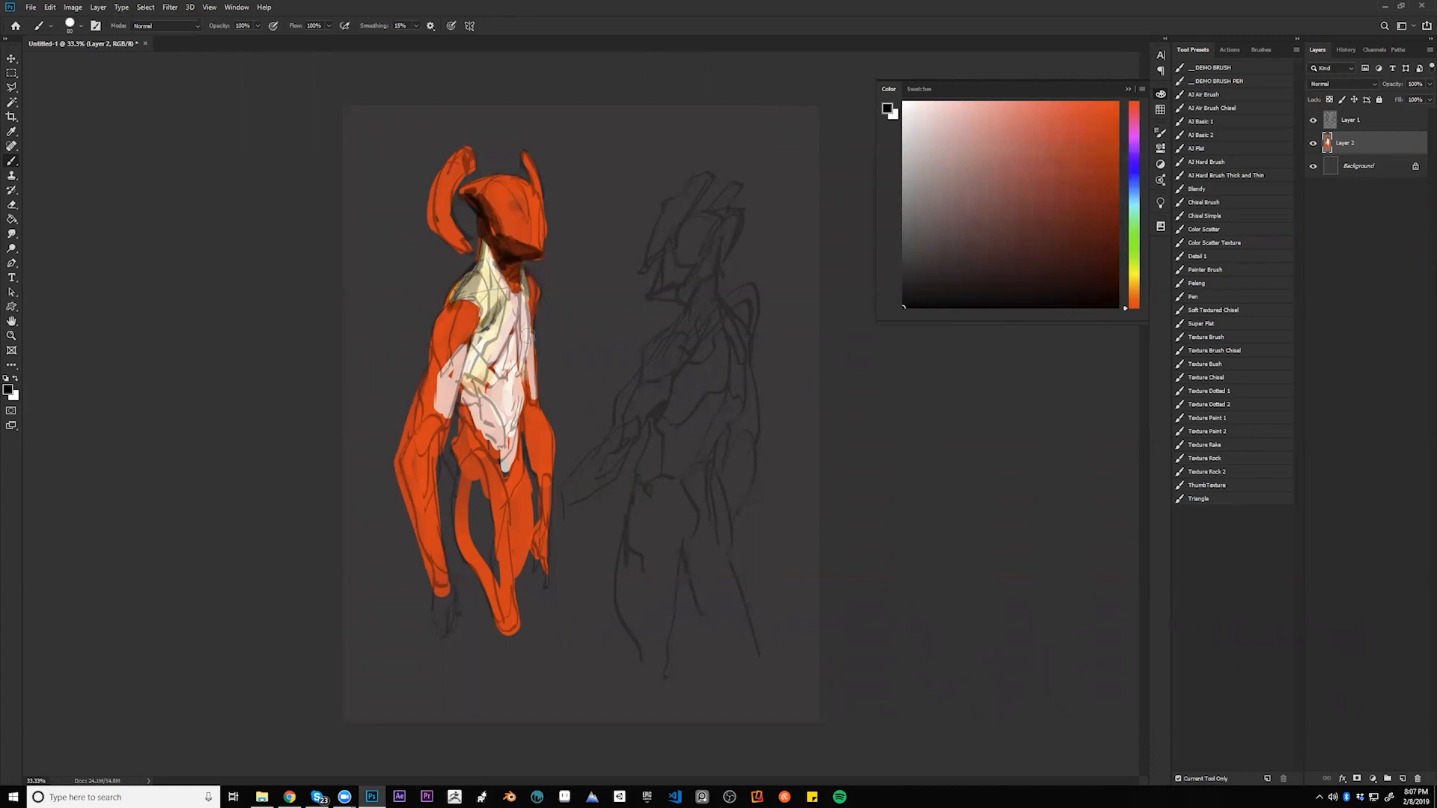
pyautogui.moveTo(476, 329)
pyautogui.mouseDown()
pyautogui.moveTo(468, 374)
pyautogui.moveTo(471, 355)
pyautogui.moveTo(466, 371)
pyautogui.moveTo(482, 380)
pyautogui.moveTo(476, 342)
pyautogui.moveTo(494, 331)
pyautogui.moveTo(506, 378)
pyautogui.moveTo(483, 371)
pyautogui.moveTo(518, 352)
pyautogui.moveTo(494, 392)
pyautogui.moveTo(511, 382)
pyautogui.moveTo(518, 415)
pyautogui.moveTo(500, 386)
pyautogui.moveTo(480, 384)
pyautogui.mouseUp()
pyautogui.keyDown('alt'); pyautogui.click(473, 401); pyautogui.keyUp('alt')
pyautogui.press('d')
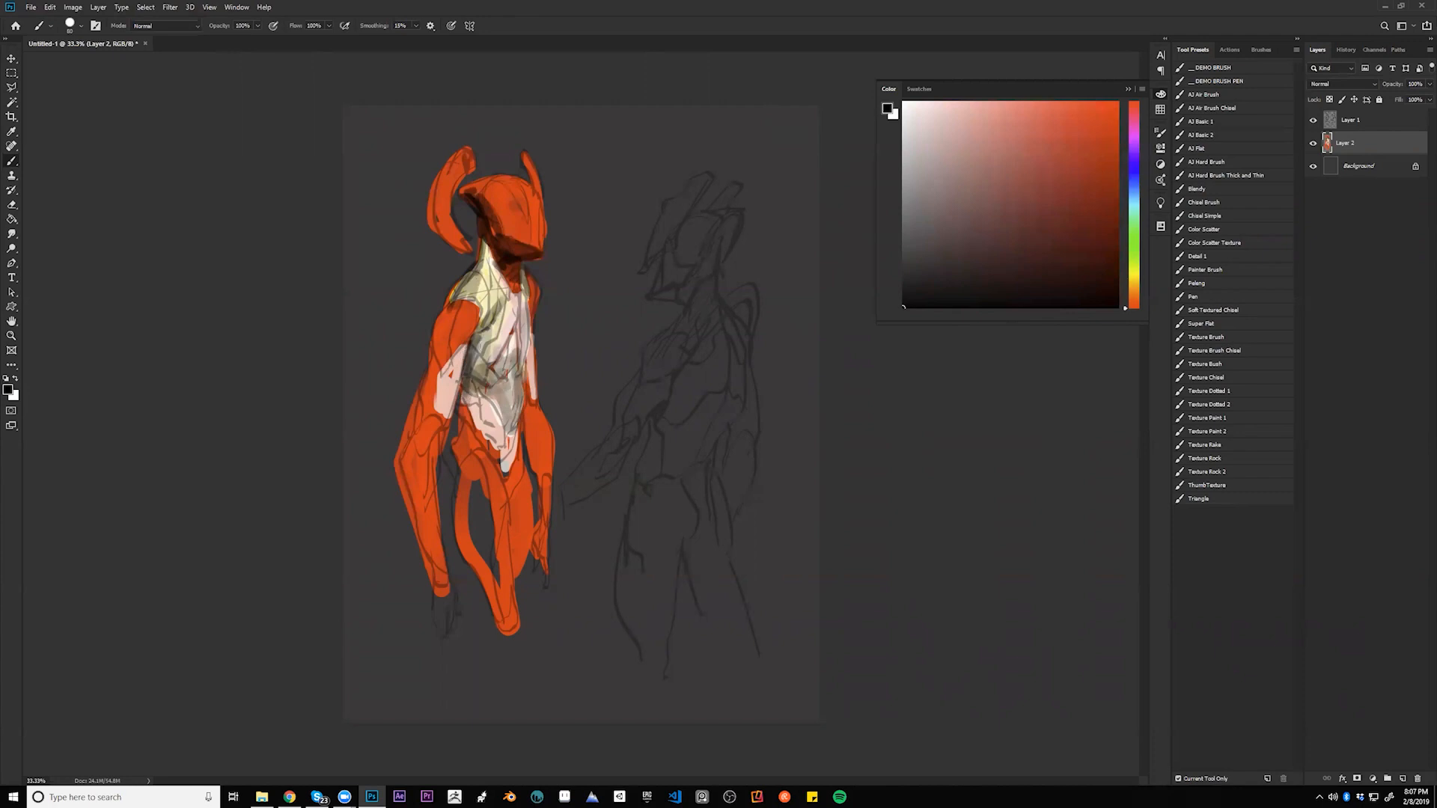
pyautogui.keyDown('alt'); pyautogui.click(474, 390); pyautogui.keyUp('alt')
pyautogui.keyDown('alt'); pyautogui.click(474, 380); pyautogui.keyUp('alt')
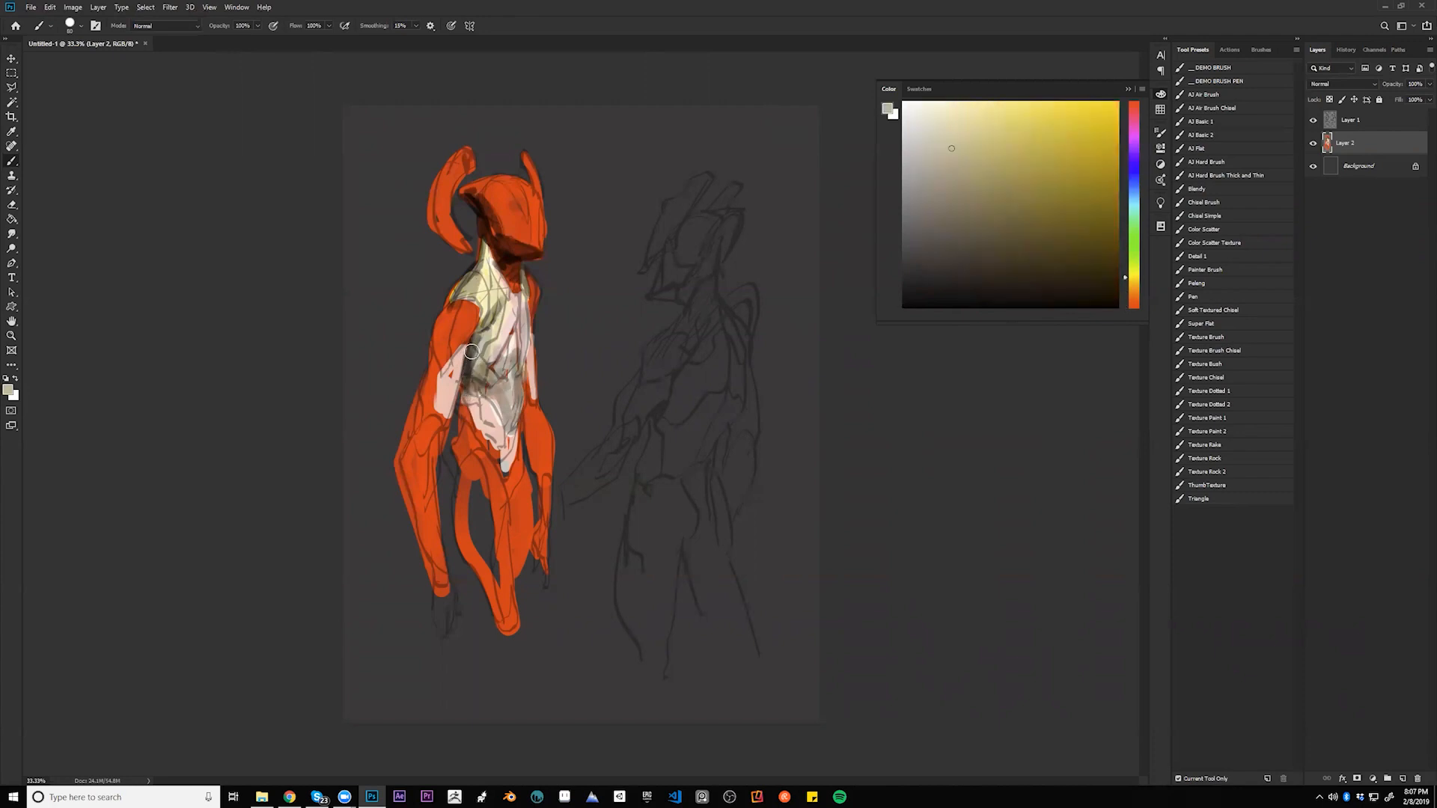
pyautogui.moveTo(470, 373)
pyautogui.mouseDown()
pyautogui.moveTo(479, 416)
pyautogui.moveTo(468, 408)
pyautogui.moveTo(492, 435)
pyautogui.mouseUp()
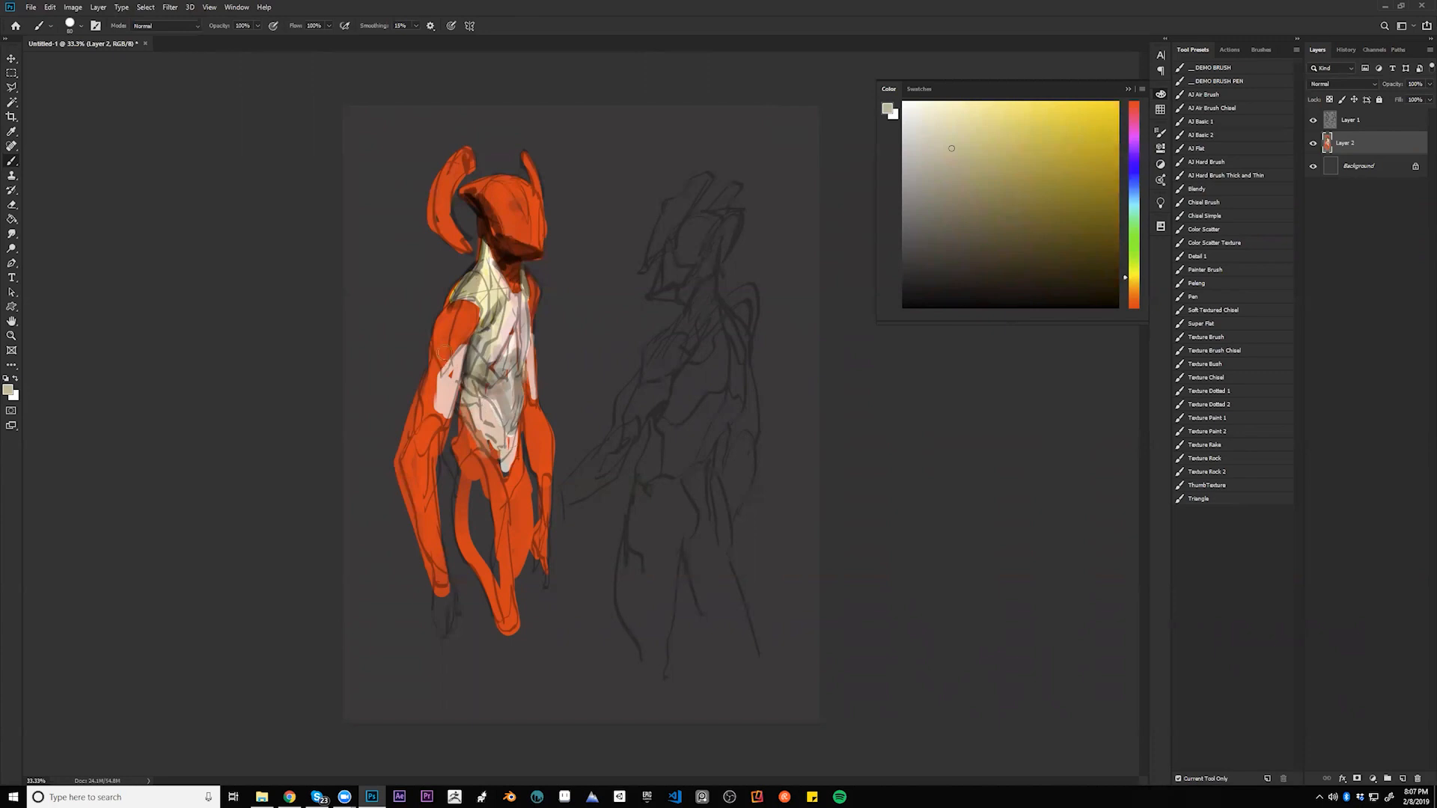
# - Shade the inner edge of the near arm with black and trim the arm's outer contour with a smaller brush in the background grey
pyautogui.press('d')
pyautogui.moveTo(461, 350); pyautogui.dragTo(433, 448)
pyautogui.moveTo(447, 396); pyautogui.dragTo(441, 448)
pyautogui.press('[')
pyautogui.press('[')
pyautogui.keyDown('alt'); pyautogui.click(390, 374); pyautogui.keyUp('alt')
pyautogui.moveTo(416, 378)
pyautogui.mouseDown()
pyautogui.moveTo(399, 446)
pyautogui.moveTo(411, 408)
pyautogui.mouseUp()
pyautogui.moveTo(390, 479); pyautogui.dragTo(395, 456)
# - Darken the near orange shoulder and upper arm, blending with colours sampled from around them
pyautogui.press('d')
pyautogui.keyDown('alt'); pyautogui.click(442, 355); pyautogui.keyUp('alt')
pyautogui.moveTo(438, 352); pyautogui.dragTo(472, 278)
pyautogui.keyDown('alt'); pyautogui.click(470, 300); pyautogui.keyUp('alt')
pyautogui.keyDown('alt'); pyautogui.click(442, 303); pyautogui.keyUp('alt')
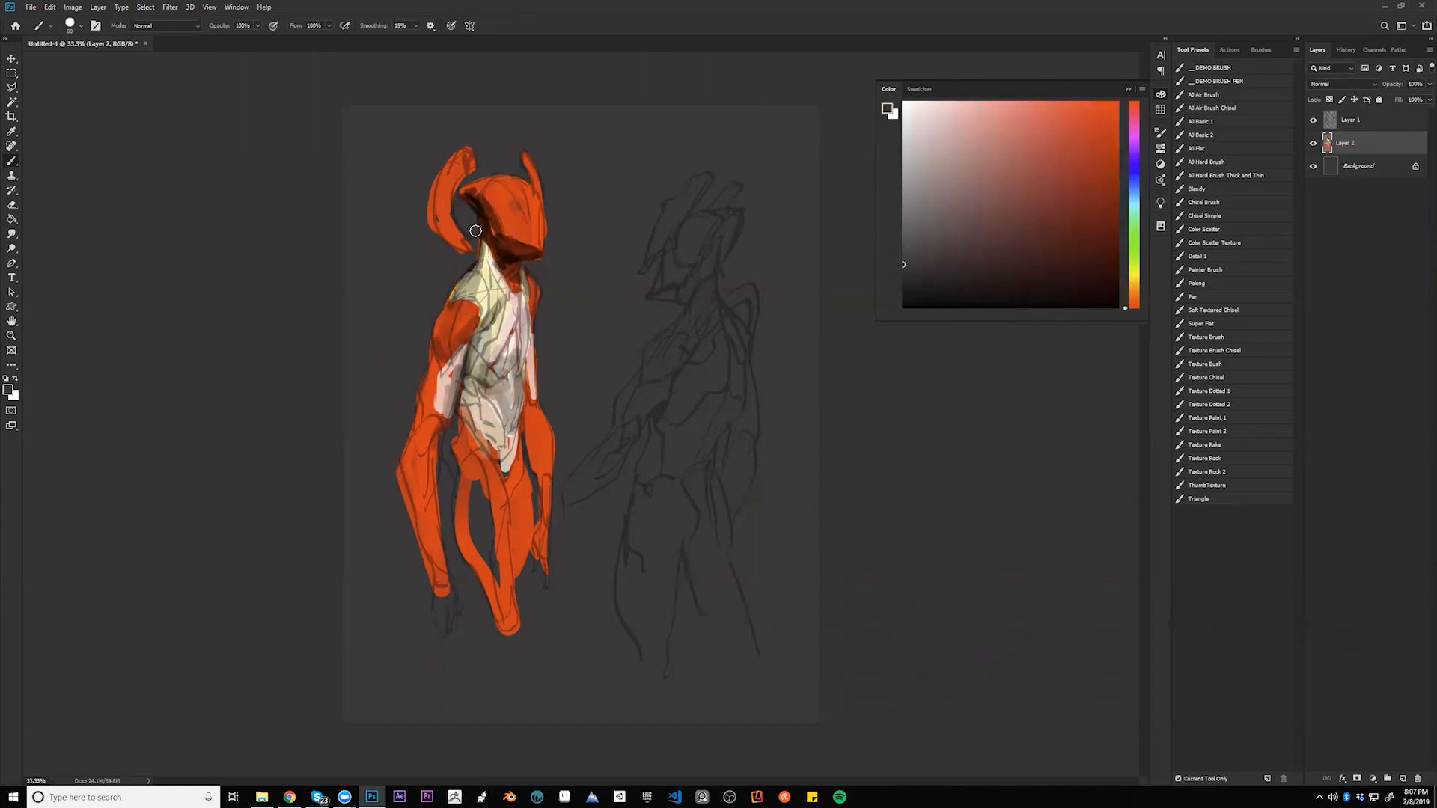
# - Shade the dome and face of the helmet with a larger black brush, blending with sampled dark reds
pyautogui.press(']')
pyautogui.press('d')
pyautogui.keyDown('alt'); pyautogui.click(498, 229); pyautogui.keyUp('alt')
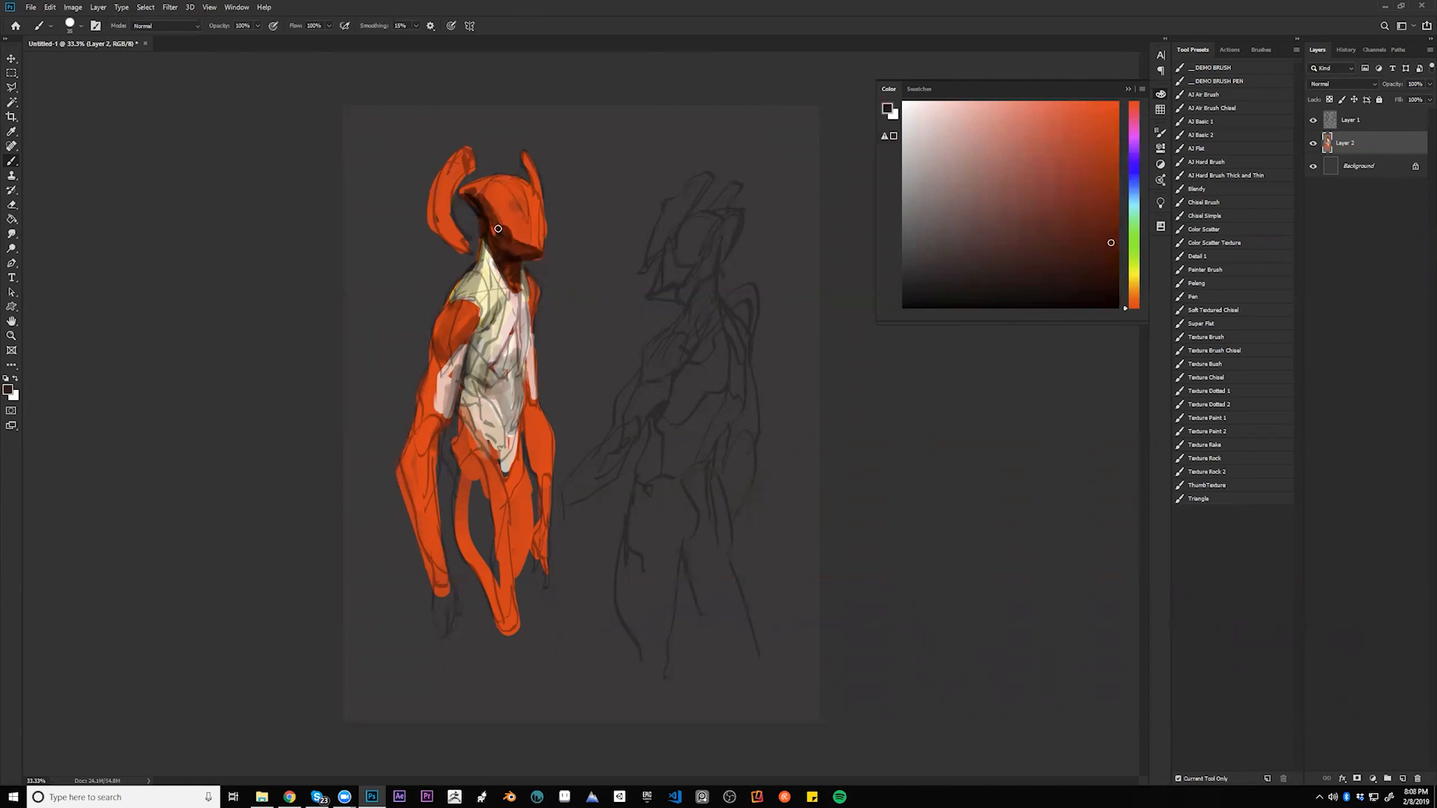
pyautogui.press('d')
pyautogui.press(']')
pyautogui.press(']')
pyautogui.press(']')
pyautogui.press(']')
pyautogui.press(']')
pyautogui.press(']')
pyautogui.press('[')
pyautogui.press('[')
pyautogui.moveTo(529, 188); pyautogui.dragTo(539, 237)
pyautogui.keyDown('alt'); pyautogui.click(524, 219); pyautogui.keyUp('alt')
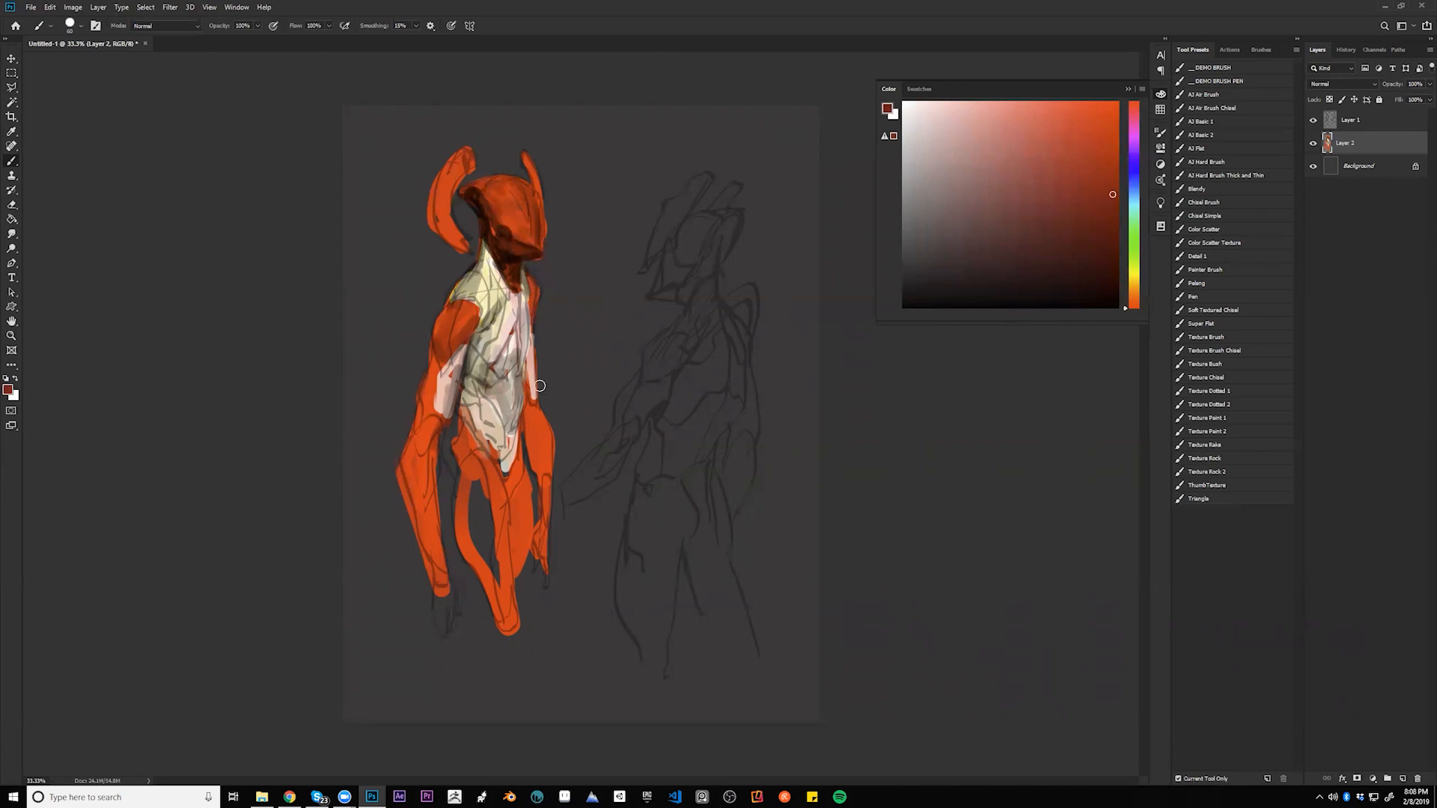
pyautogui.press('d')
pyautogui.keyDown('alt'); pyautogui.click(502, 223); pyautogui.keyUp('alt')
# - Flip the canvas, shade the inner edge of the rear head fin with black and sampled orange, and flip it back
pyautogui.hotkey('shift', 'h')
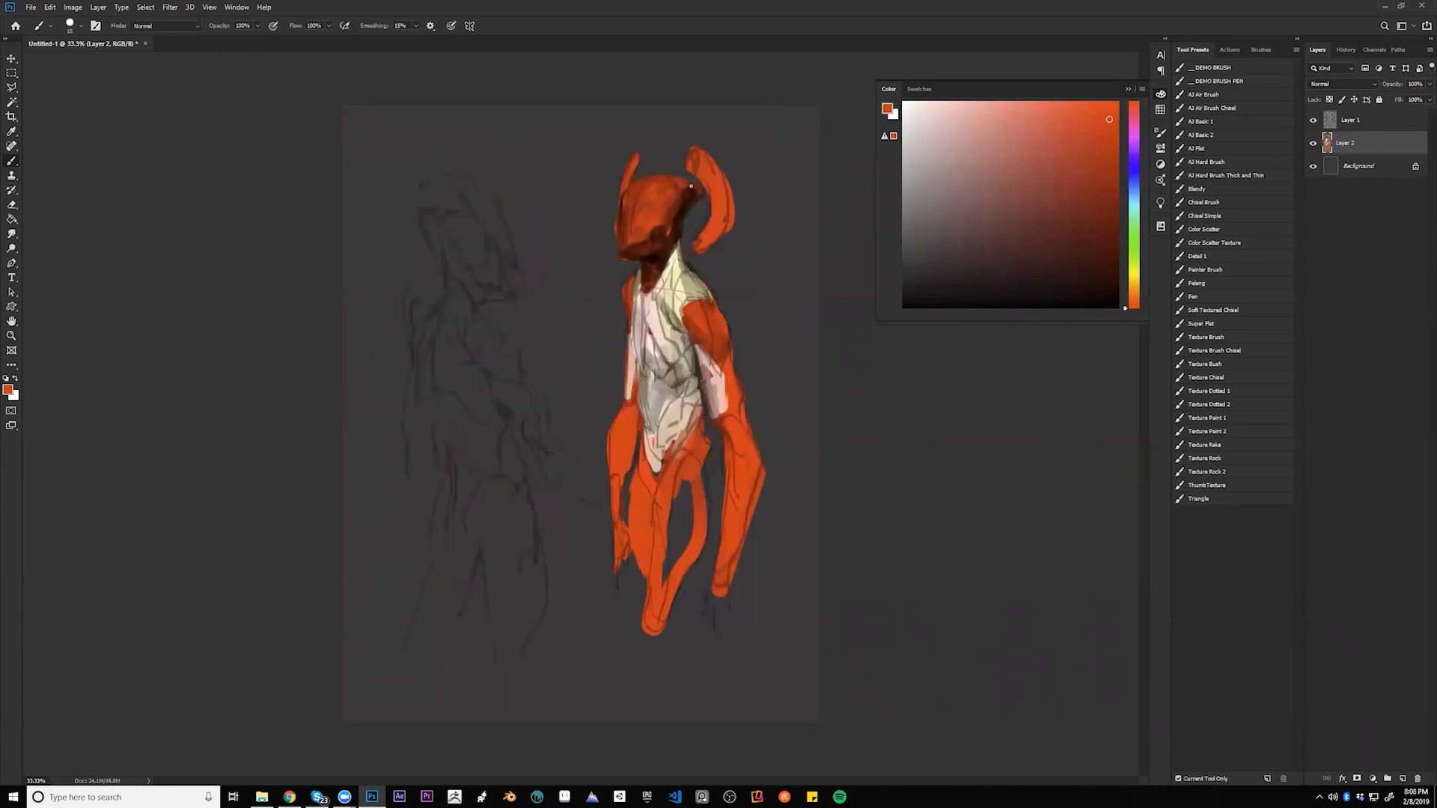
pyautogui.press('d')
pyautogui.moveTo(709, 180)
pyautogui.mouseDown()
pyautogui.moveTo(696, 243)
pyautogui.moveTo(707, 225)
pyautogui.mouseUp()
pyautogui.keyDown('alt'); pyautogui.click(713, 223); pyautogui.keyUp('alt')
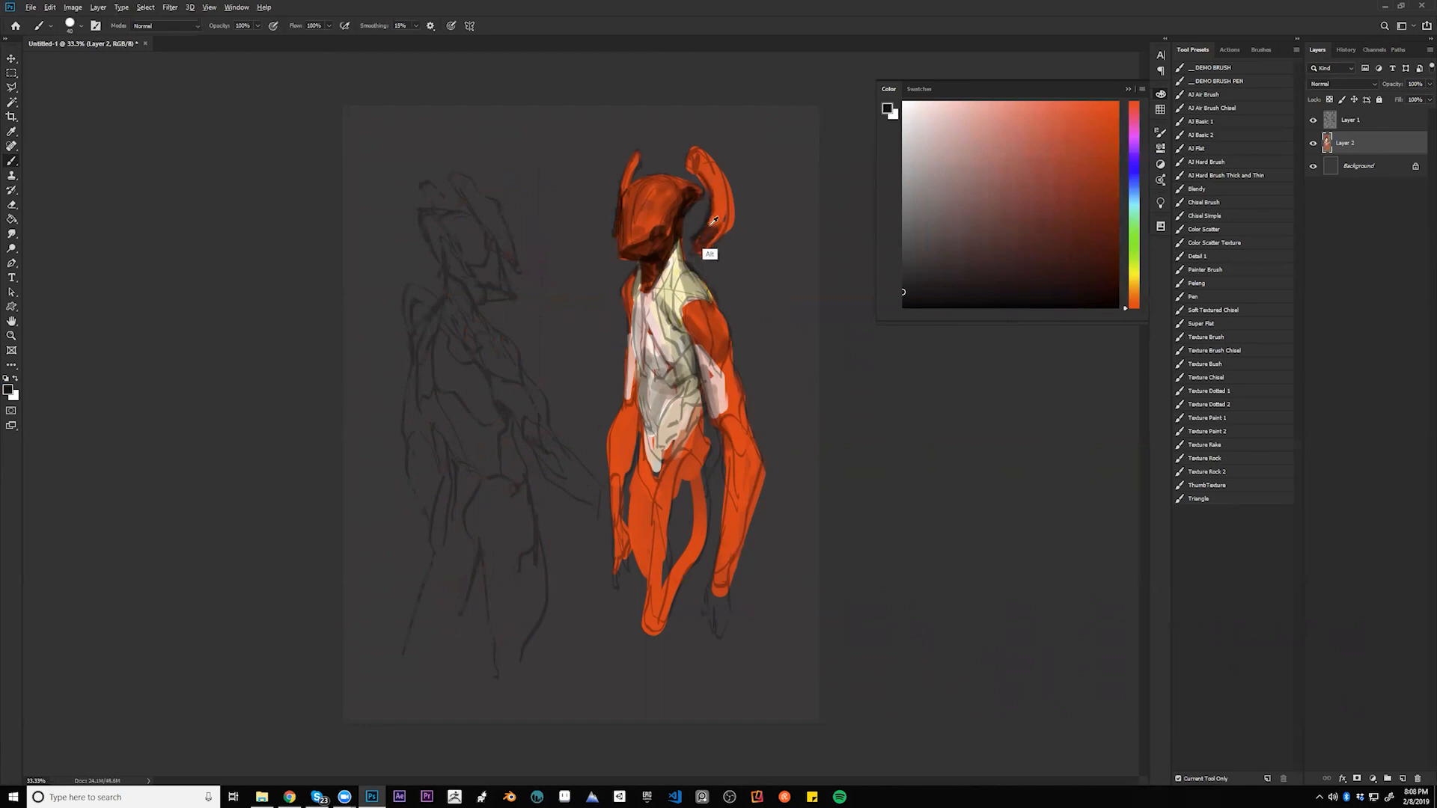
pyautogui.keyDown('alt'); pyautogui.click(721, 216); pyautogui.keyUp('alt')
pyautogui.moveTo(702, 244)
pyautogui.mouseDown()
pyautogui.moveTo(725, 195)
pyautogui.moveTo(650, 231)
pyautogui.moveTo(674, 229)
pyautogui.moveTo(687, 196)
pyautogui.mouseUp()
pyautogui.keyDown('alt'); pyautogui.click(649, 221); pyautogui.keyUp('alt')
pyautogui.hotkey('ctrl', 'f')
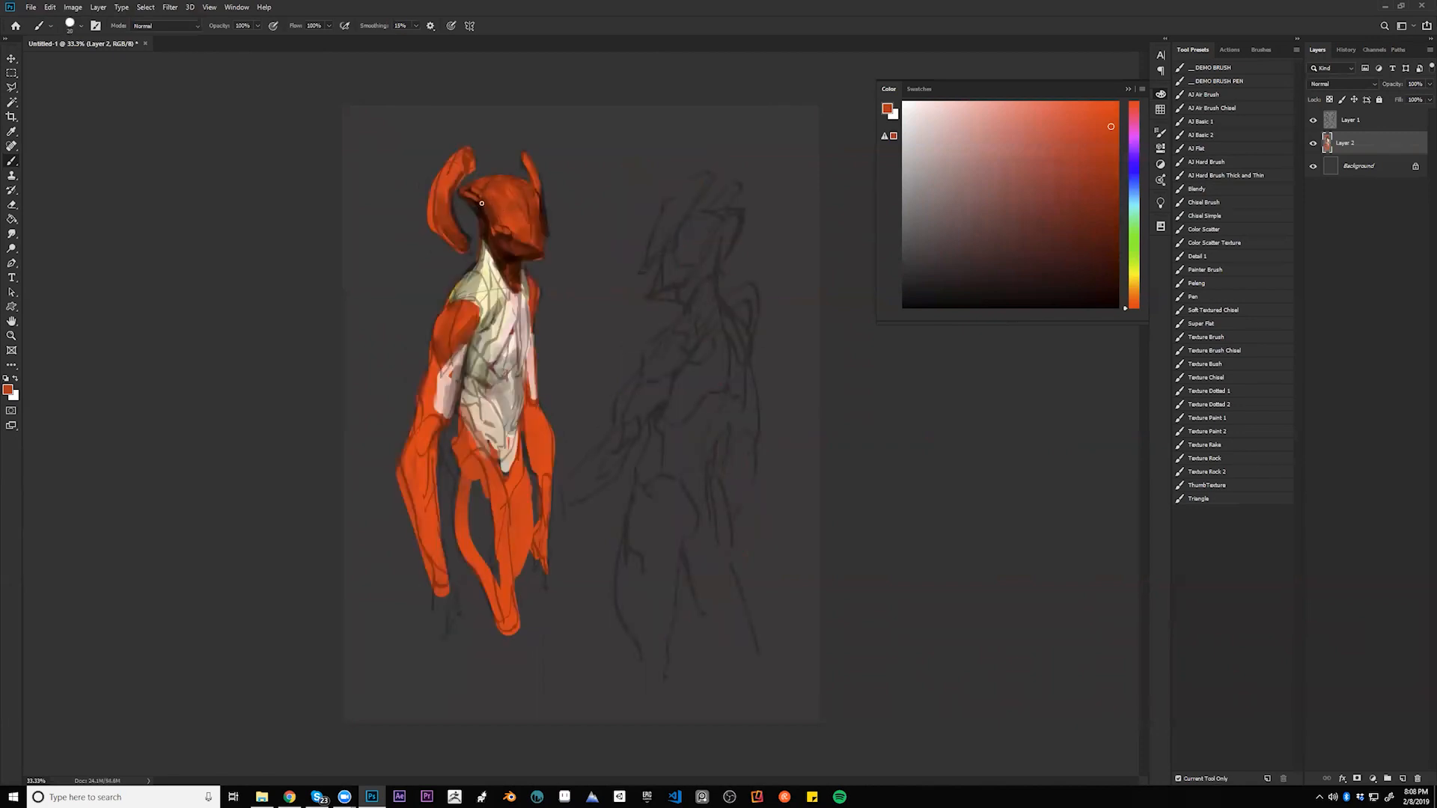
# - Add dark panel lines to the helmet with a smaller brush and clean up around the rear fin's lower tip with sampled colours
pyautogui.press('d')
pyautogui.press('[')
pyautogui.press('[')
pyautogui.keyDown('alt'); pyautogui.click(433, 253); pyautogui.keyUp('alt')
pyautogui.keyDown('alt'); pyautogui.click(473, 239); pyautogui.keyUp('alt')
pyautogui.keyDown('alt'); pyautogui.click(465, 263); pyautogui.keyUp('alt')
pyautogui.keyDown('alt'); pyautogui.click(459, 260); pyautogui.keyUp('alt')
# - Reshape the rear head fin into an angular blade using sampled orange and background grey
pyautogui.keyDown('alt'); pyautogui.click(472, 141); pyautogui.keyUp('alt')
pyautogui.keyDown('alt'); pyautogui.click(459, 163); pyautogui.keyUp('alt')
pyautogui.keyDown('alt'); pyautogui.click(440, 150); pyautogui.keyUp('alt')
pyautogui.moveTo(437, 173); pyautogui.dragTo(420, 232)
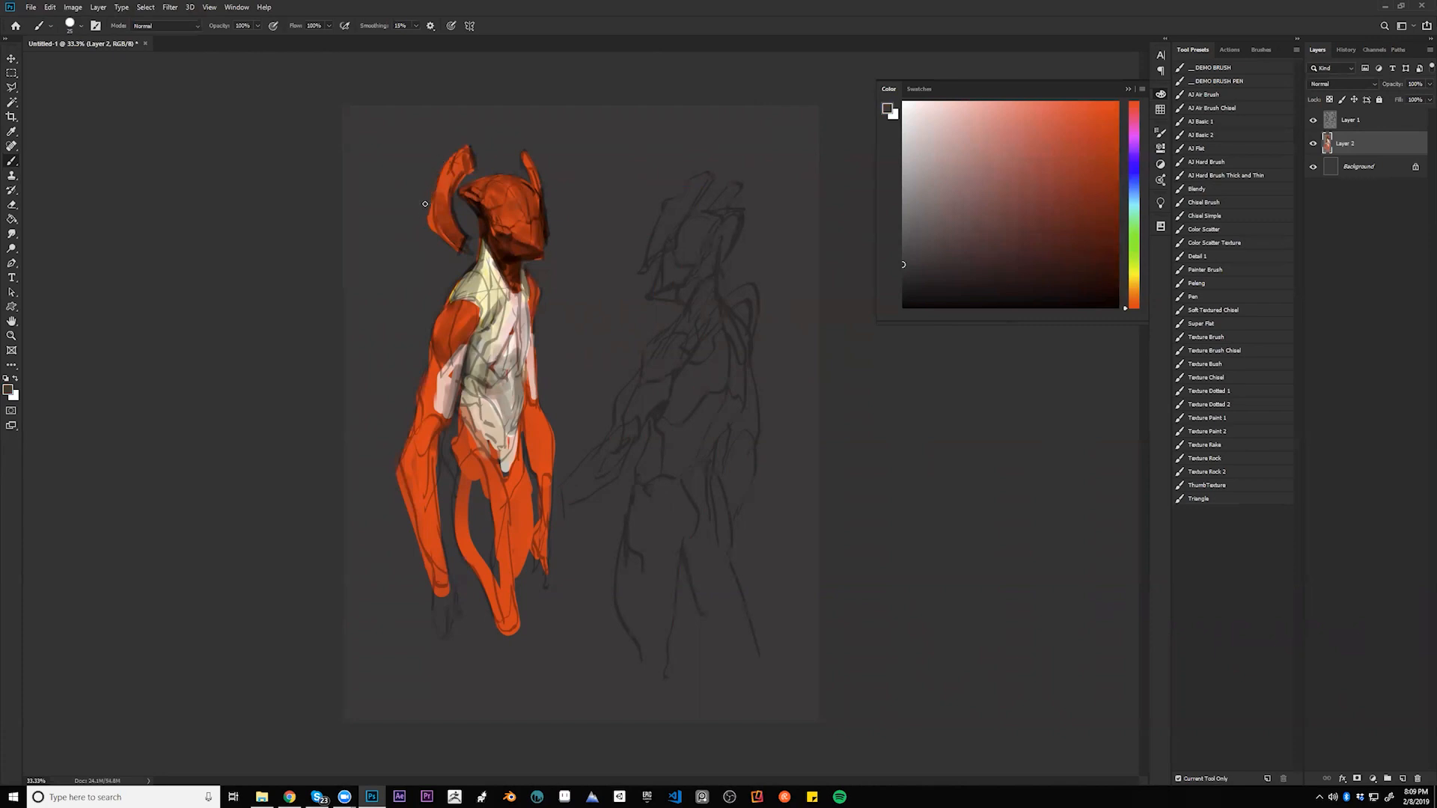
pyautogui.moveTo(448, 155); pyautogui.dragTo(435, 187)
pyautogui.keyDown('alt'); pyautogui.click(433, 241); pyautogui.keyUp('alt')
pyautogui.moveTo(432, 201)
pyautogui.mouseDown()
pyautogui.moveTo(424, 224)
pyautogui.moveTo(419, 214)
pyautogui.moveTo(433, 215)
pyautogui.mouseUp()
pyautogui.press('d')
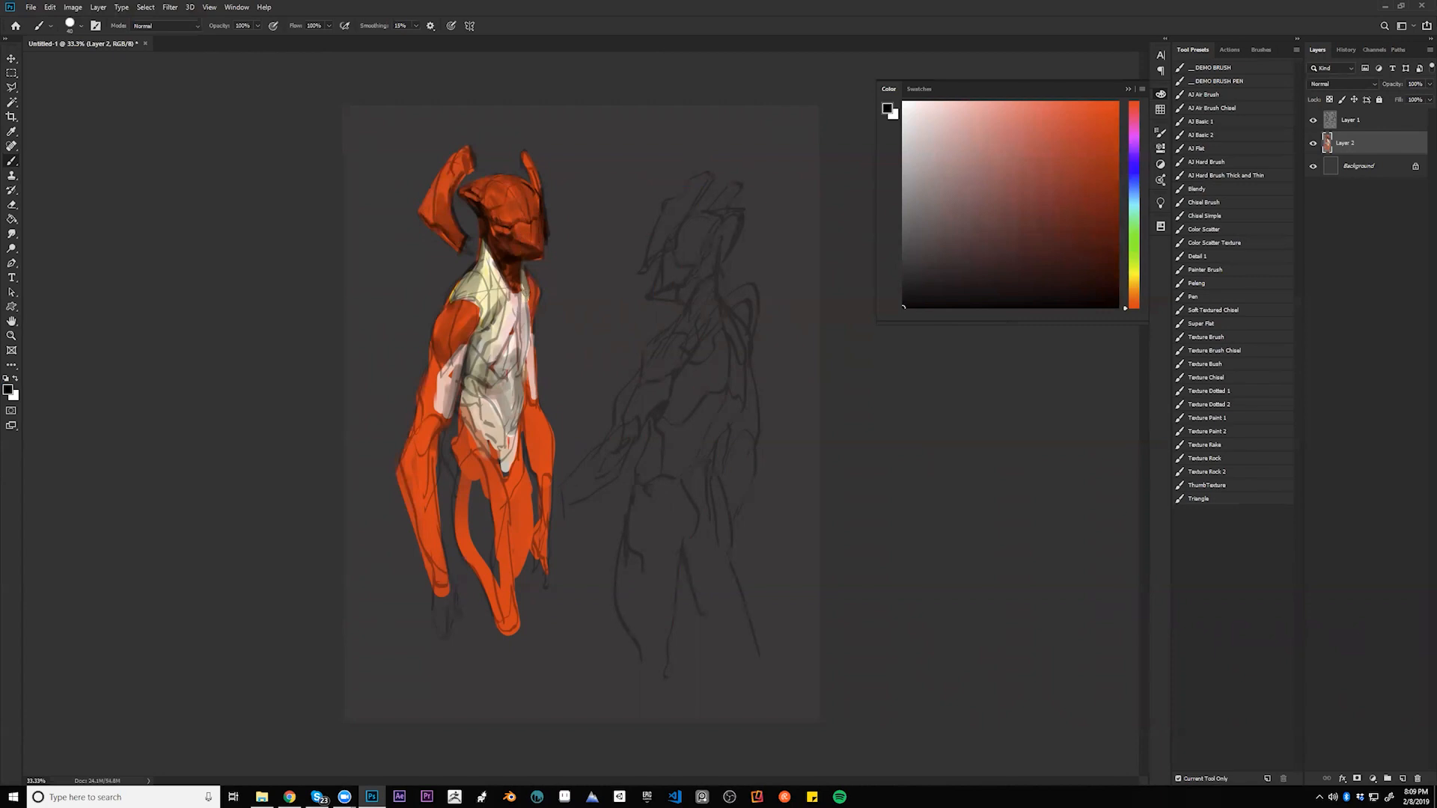
# - Paint a sampled cream strip up the back of the neck behind the helmet, undoing and repainting the stroke
pyautogui.keyDown('alt'); pyautogui.click(490, 292); pyautogui.keyUp('alt')
pyautogui.moveTo(482, 219); pyautogui.dragTo(499, 268)
pyautogui.hotkey('ctrl', 'z')
pyautogui.hotkey('ctrl', 'z')
pyautogui.moveTo(481, 217); pyautogui.dragTo(488, 240)
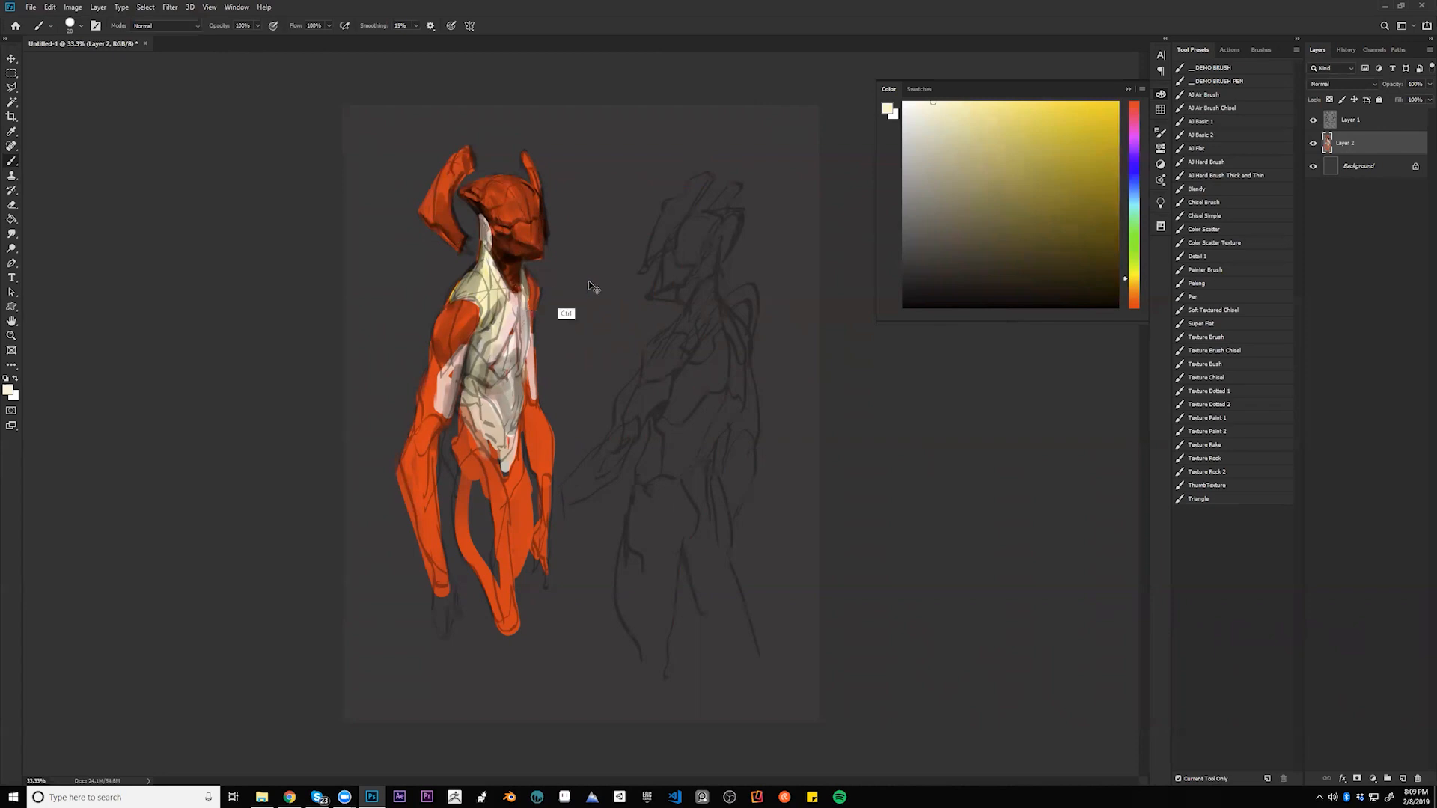
# - Flip the canvas and touch up the upper chest with sampled cream tones
pyautogui.hotkey('ctrl', 'h')
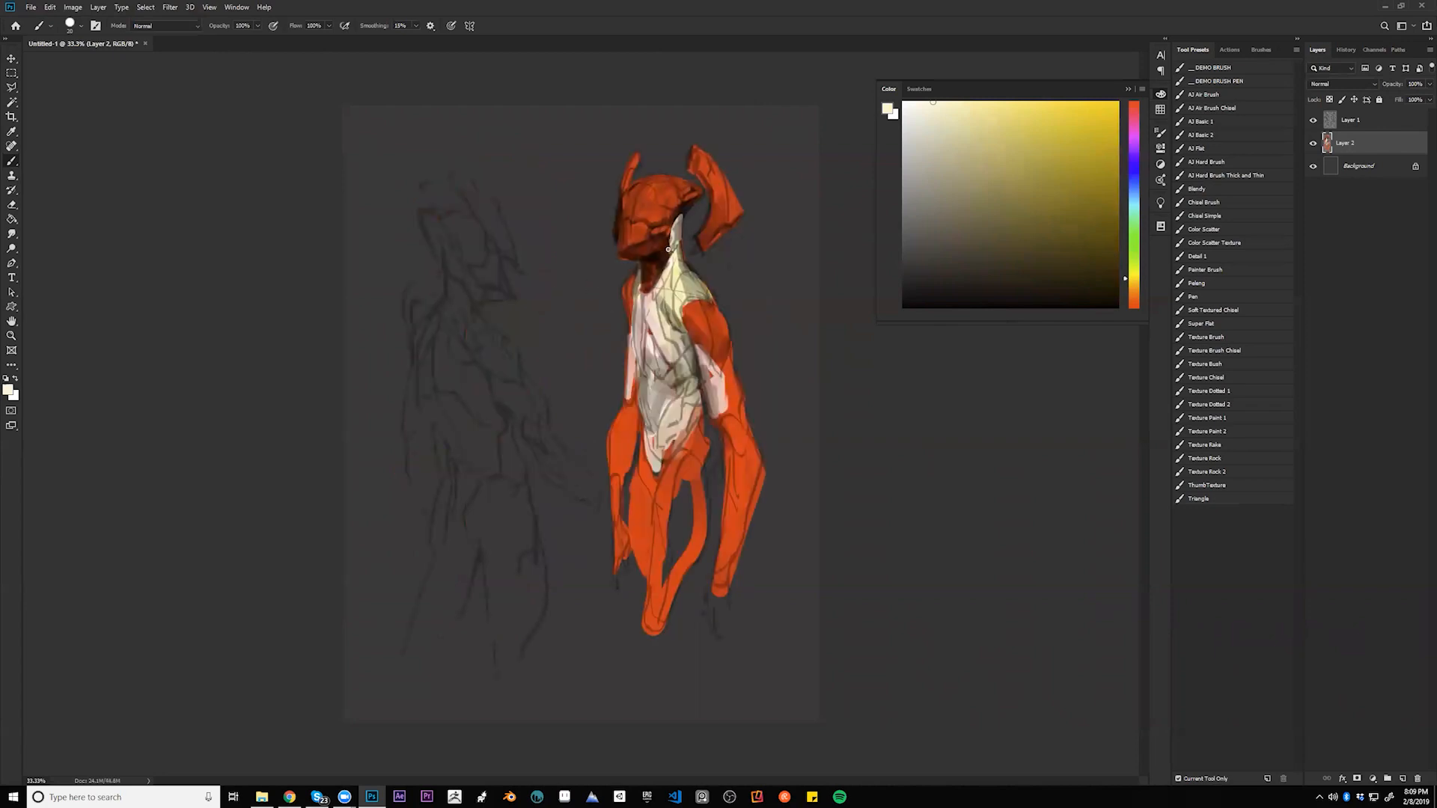
pyautogui.moveTo(665, 305); pyautogui.dragTo(675, 321)
pyautogui.keyDown('alt'); pyautogui.click(663, 293); pyautogui.keyUp('alt')
pyautogui.keyDown('alt'); pyautogui.click(649, 363); pyautogui.keyUp('alt')
pyautogui.keyDown('alt'); pyautogui.click(650, 354); pyautogui.keyUp('alt')
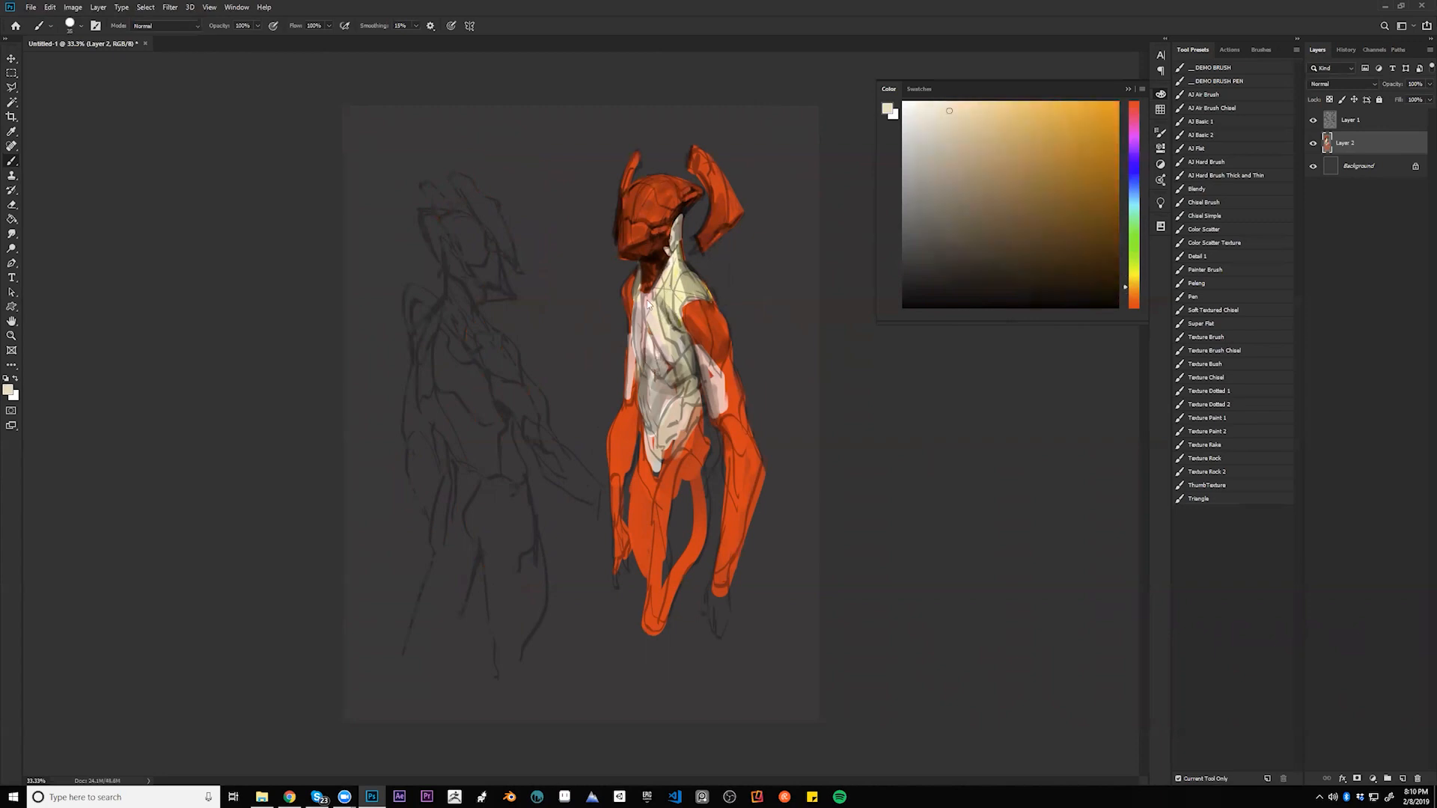
# - Darken the torso's far side, ribs and chest with black, blending with tones sampled from the chest
pyautogui.press('d')
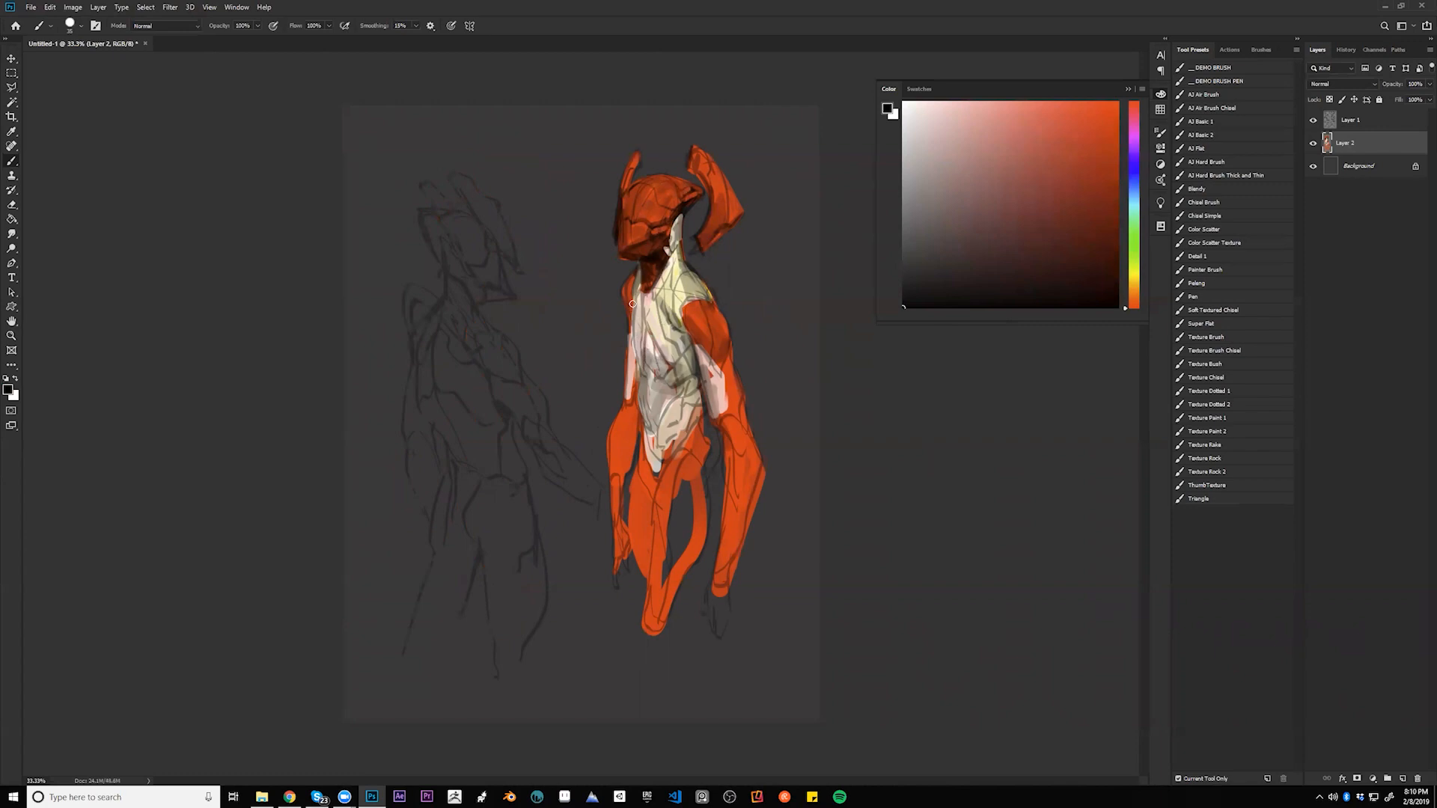
pyautogui.moveTo(629, 320); pyautogui.dragTo(635, 376)
pyautogui.keyDown('alt'); pyautogui.click(644, 361); pyautogui.keyUp('alt')
pyautogui.moveTo(645, 359)
pyautogui.mouseDown()
pyautogui.moveTo(674, 383)
pyautogui.moveTo(662, 373)
pyautogui.moveTo(652, 399)
pyautogui.moveTo(652, 386)
pyautogui.moveTo(652, 476)
pyautogui.moveTo(679, 400)
pyautogui.mouseUp()
pyautogui.keyDown('alt'); pyautogui.click(685, 336); pyautogui.keyUp('alt')
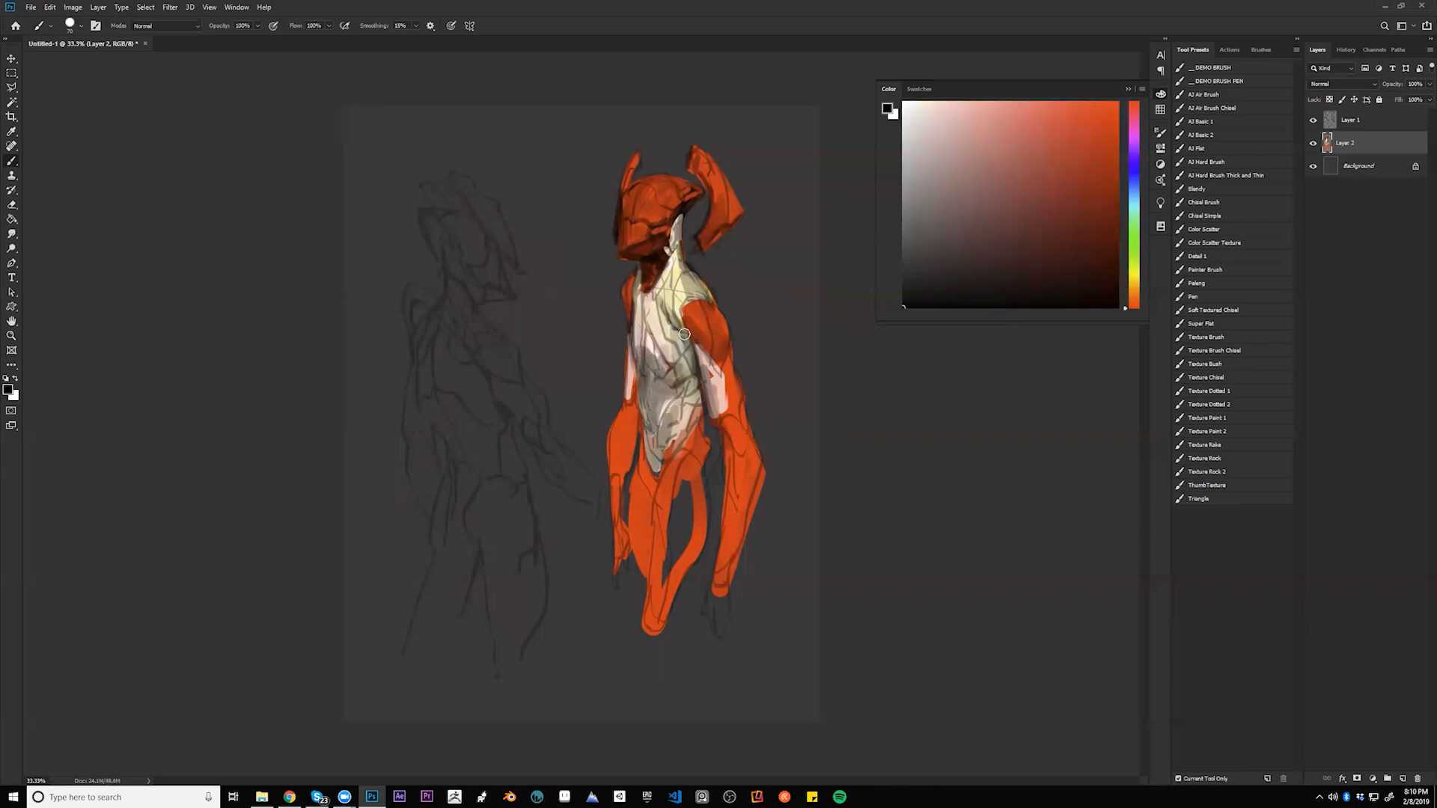
pyautogui.moveTo(678, 332); pyautogui.dragTo(649, 322)
pyautogui.keyDown('alt'); pyautogui.click(649, 343); pyautogui.keyUp('alt')
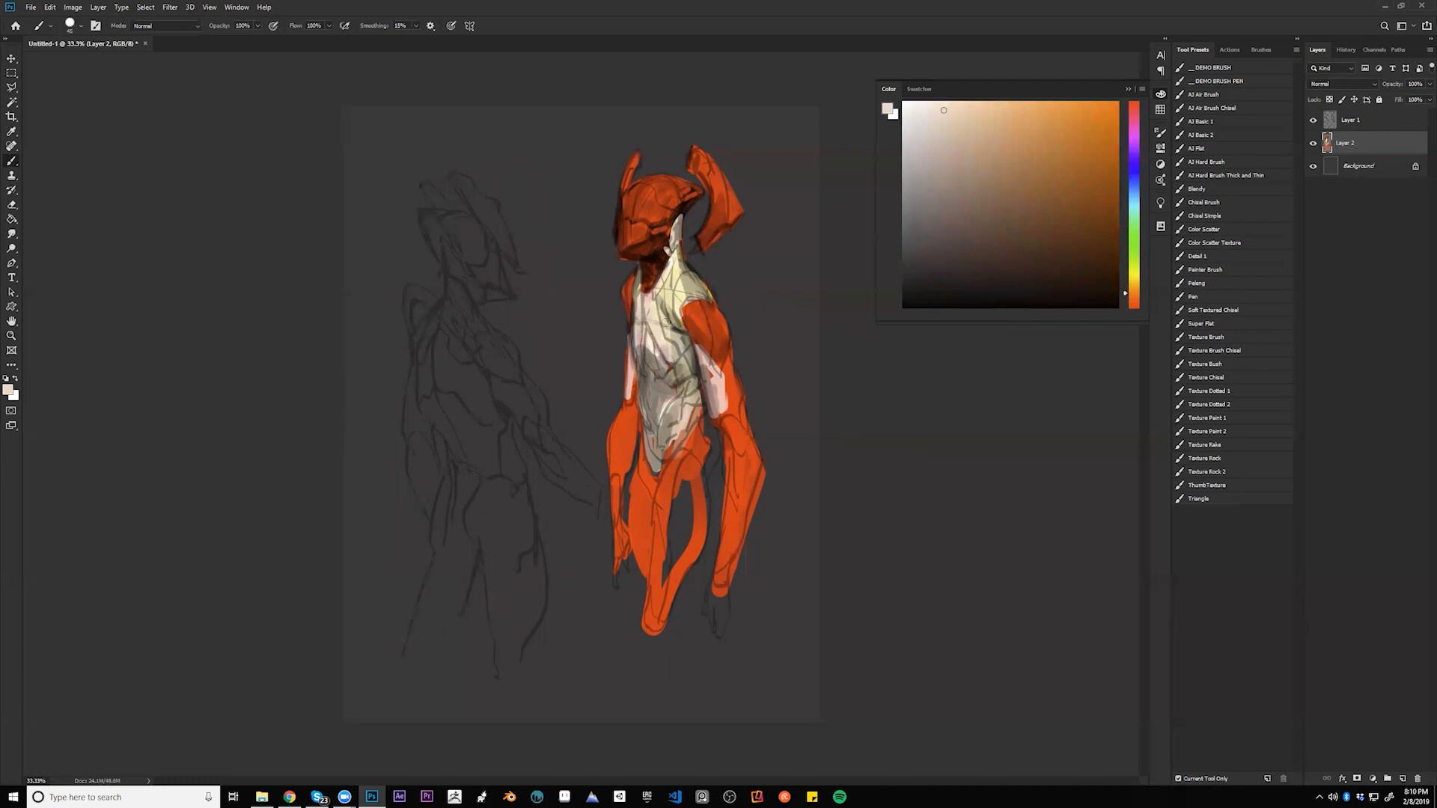
pyautogui.keyDown('alt'); pyautogui.click(679, 354); pyautogui.keyUp('alt')
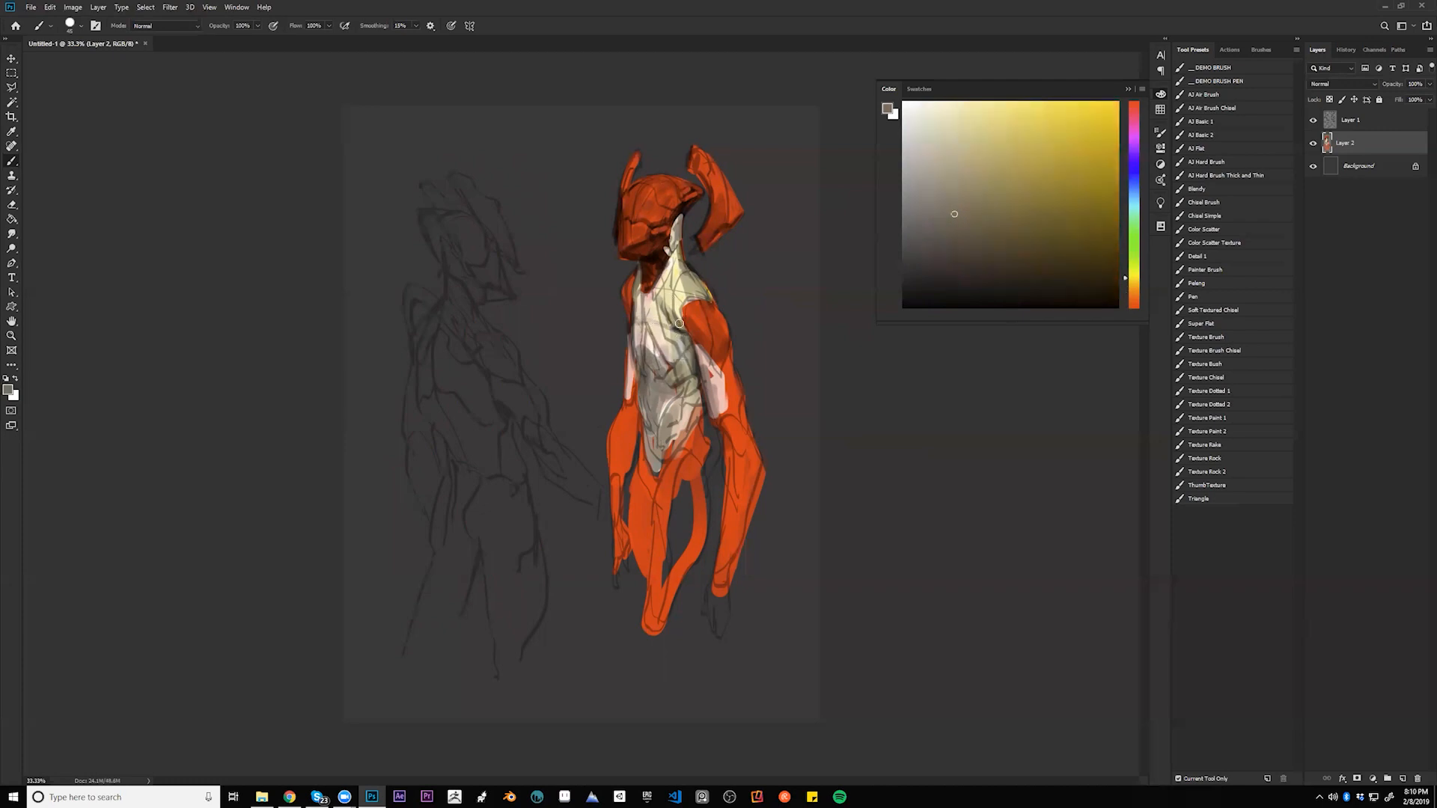
# - Flip the canvas back and tone down the cream collar and chest with a larger brush in sampled grey-beige
pyautogui.hotkey('ctrl', 'f')
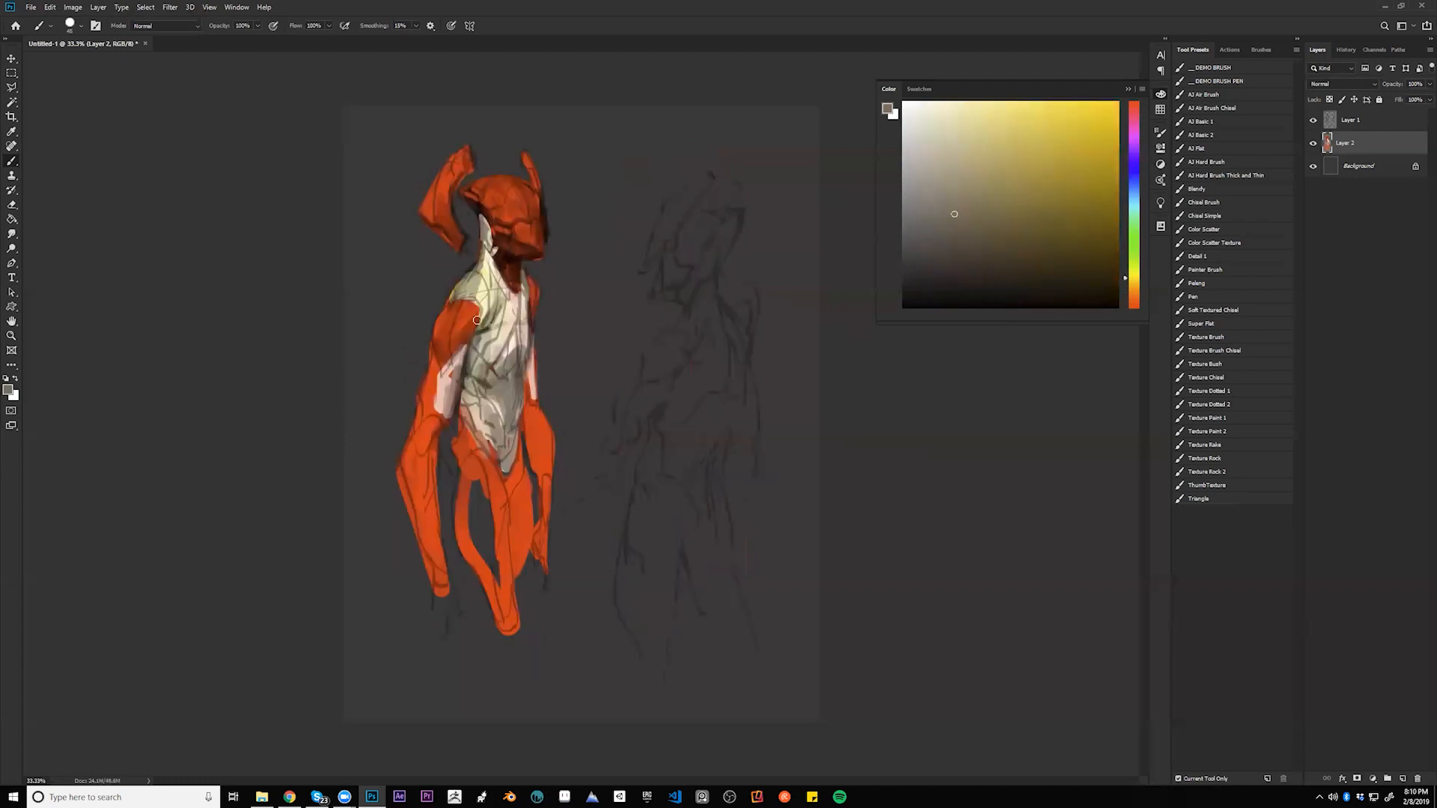
pyautogui.press(']')
pyautogui.press(']')
pyautogui.moveTo(487, 286); pyautogui.dragTo(483, 304)
pyautogui.moveTo(486, 253)
pyautogui.mouseDown()
pyautogui.moveTo(521, 322)
pyautogui.moveTo(503, 334)
pyautogui.moveTo(501, 315)
pyautogui.moveTo(510, 307)
pyautogui.moveTo(488, 375)
pyautogui.moveTo(519, 307)
pyautogui.moveTo(505, 363)
pyautogui.mouseUp()
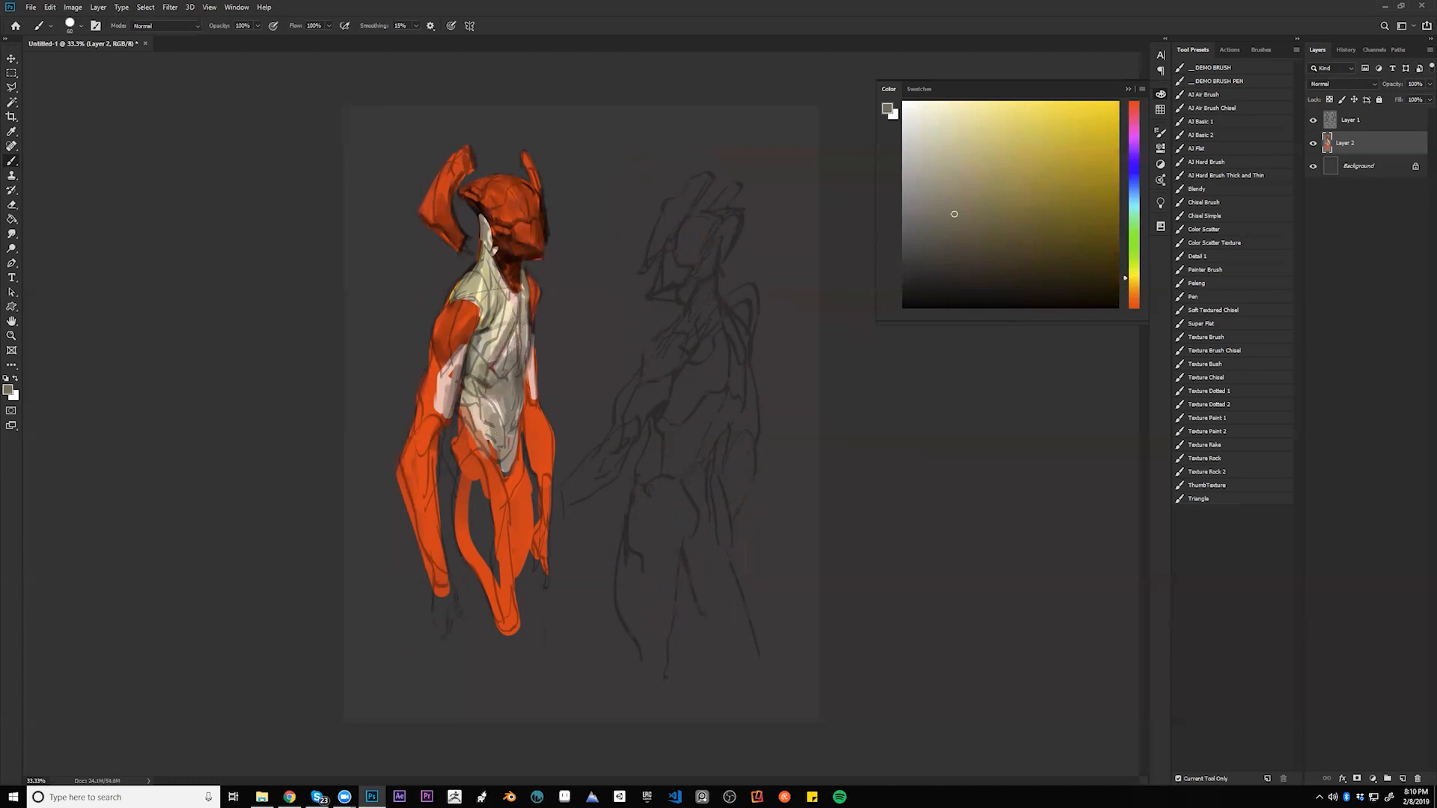
# - Paint a black shadow under the rib cage and shade the side of the abdomen with sampled grey-brown
pyautogui.press('d')
pyautogui.moveTo(483, 393)
pyautogui.mouseDown()
pyautogui.moveTo(471, 384)
pyautogui.moveTo(513, 380)
pyautogui.mouseUp()
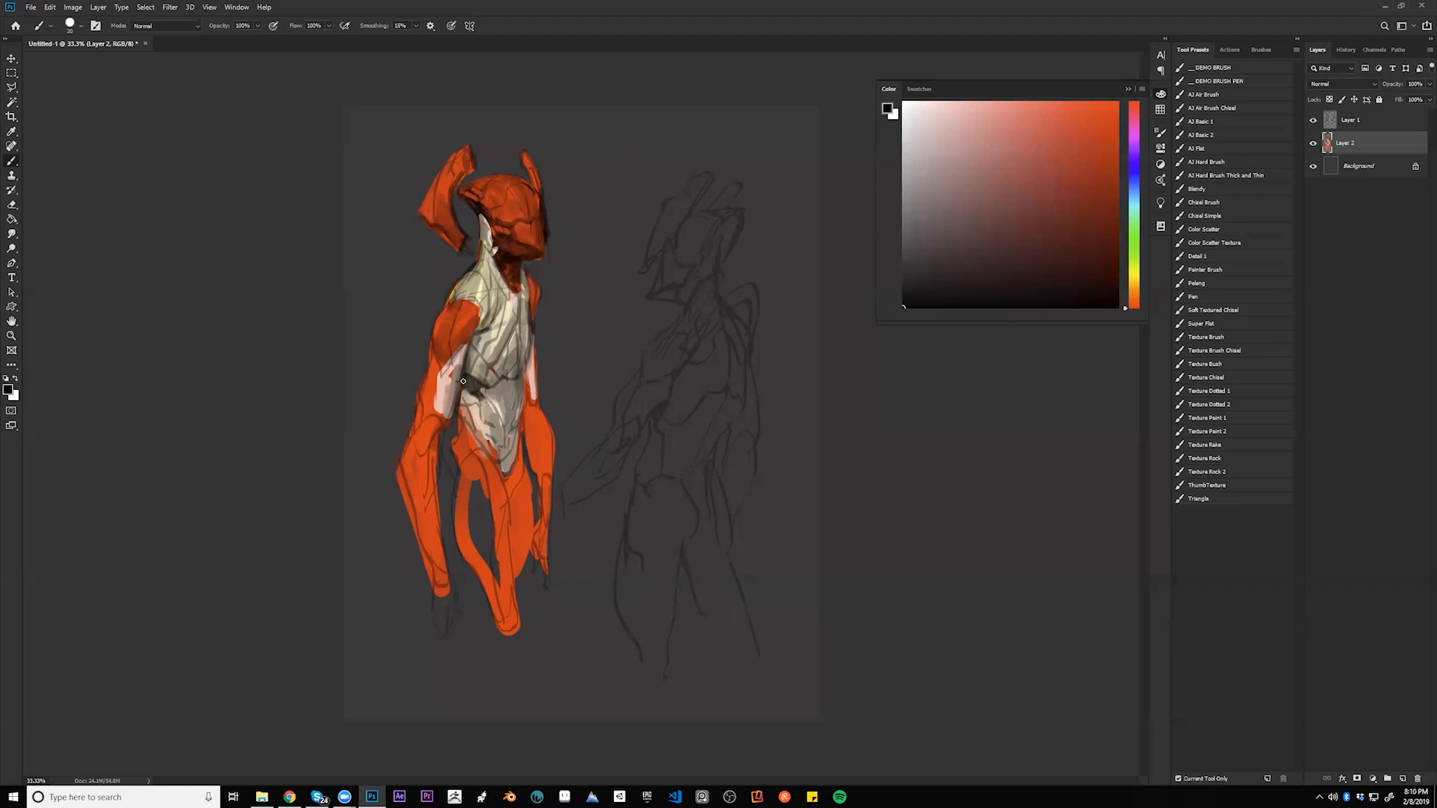
pyautogui.keyDown('alt'); pyautogui.click(461, 423); pyautogui.keyUp('alt')
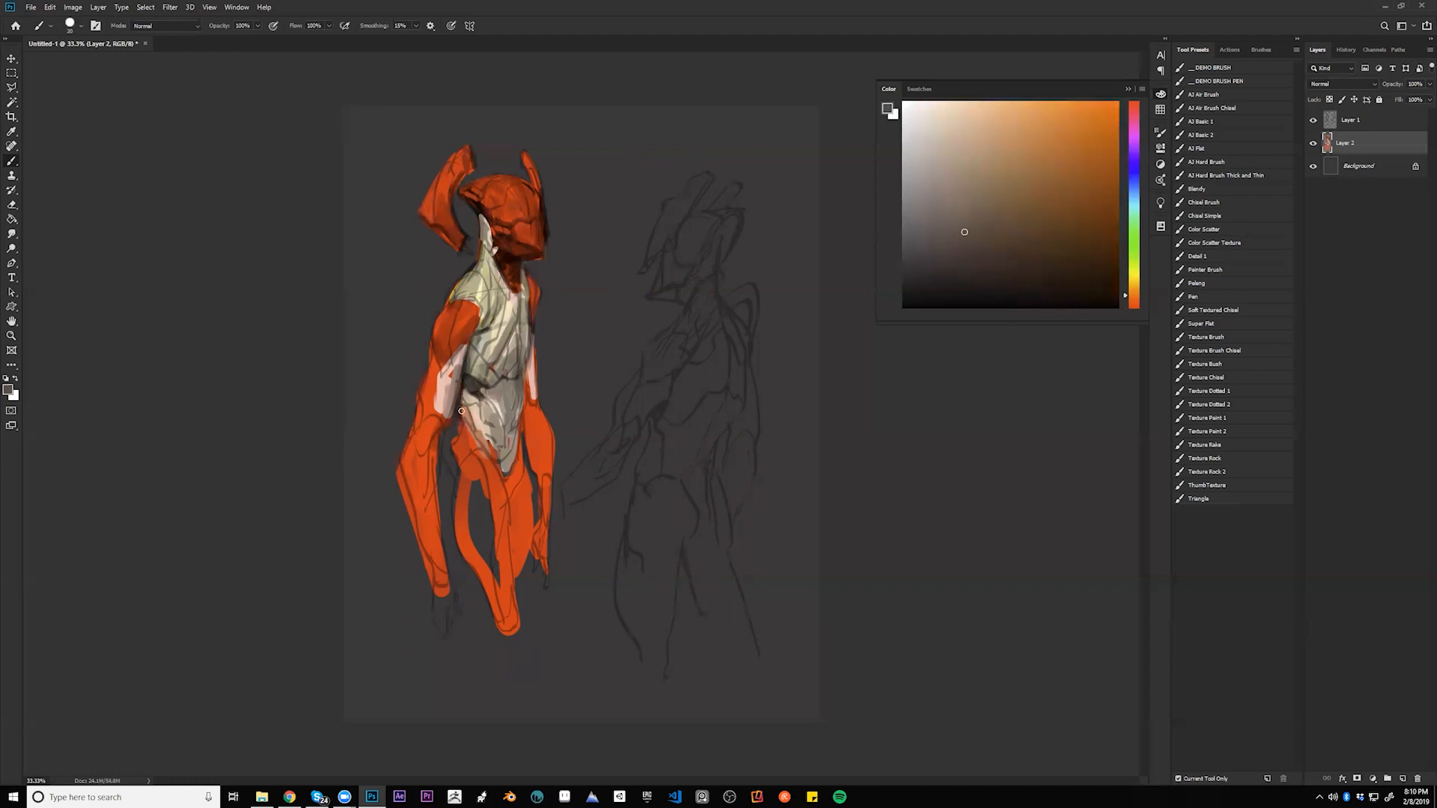
pyautogui.moveTo(464, 392); pyautogui.dragTo(482, 434)
pyautogui.keyDown('alt'); pyautogui.click(469, 441); pyautogui.keyUp('alt')
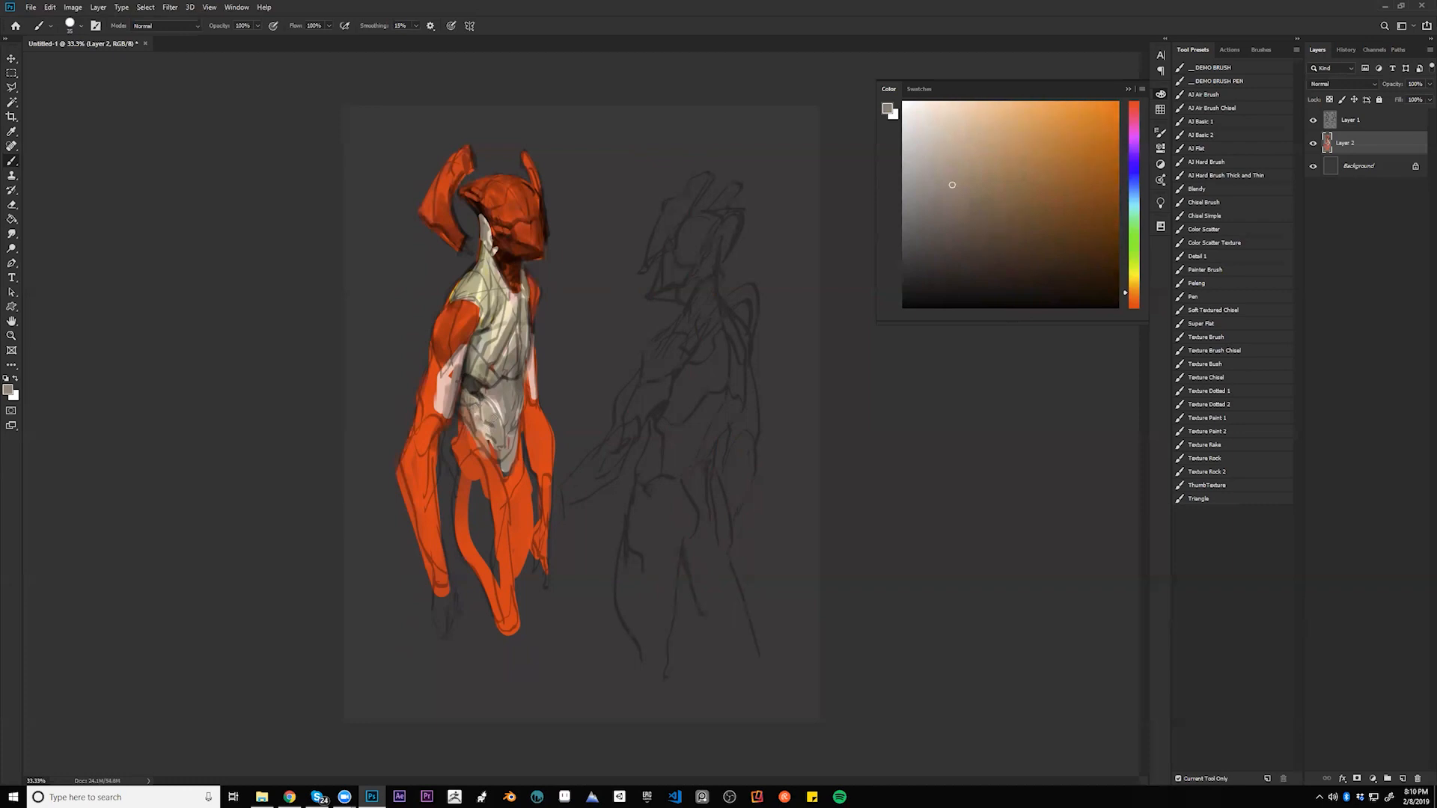
# - Switch the brush to Color Dodge mode and brighten the helmet's top and cream shoulder with white, undoing unwanted strokes
pyautogui.hotkey('alt', 'shift', 'd')
pyautogui.press('d')
pyautogui.press('x')
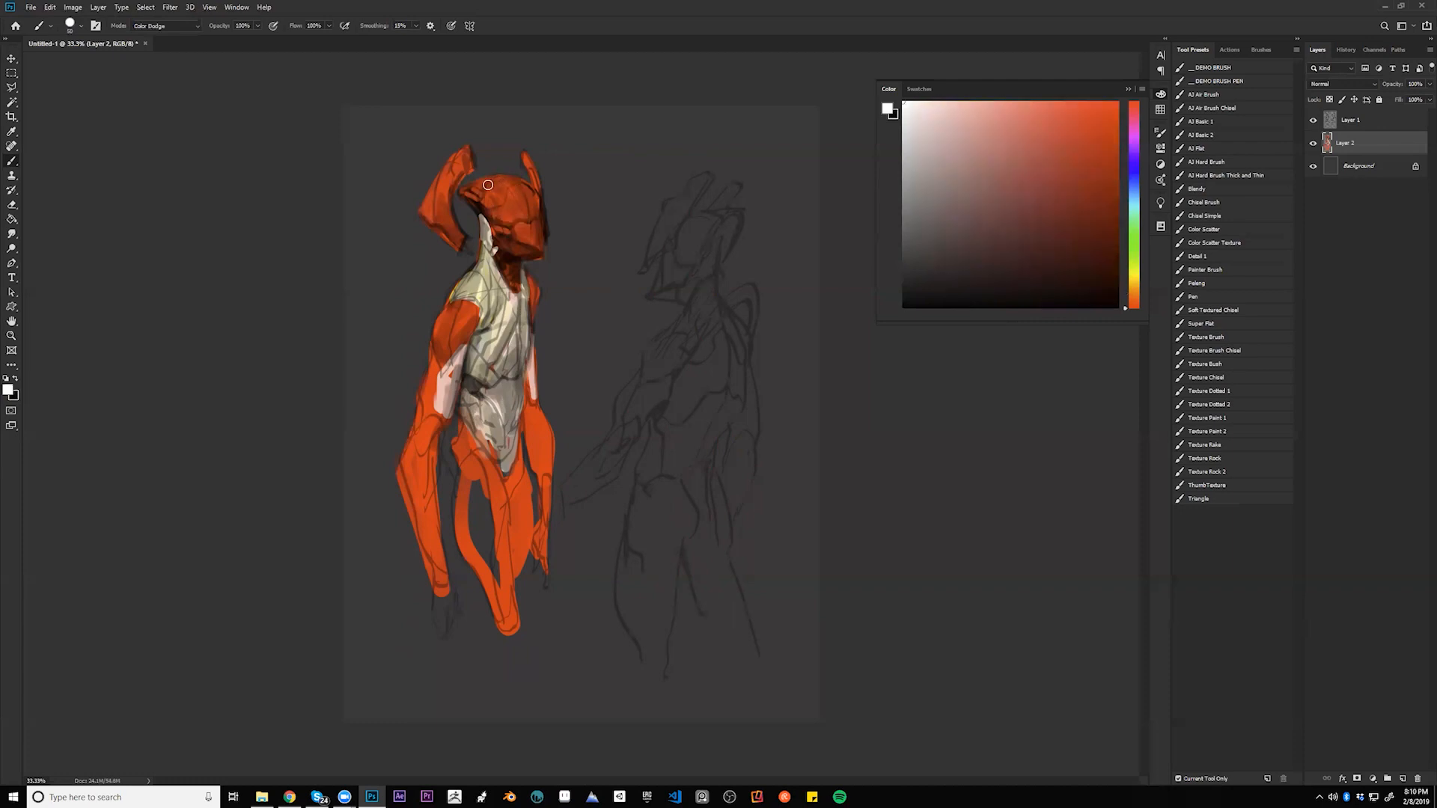
pyautogui.hotkey('ctrl', 'z')
pyautogui.moveTo(478, 186); pyautogui.dragTo(519, 185)
pyautogui.hotkey('ctrl', 'z')
pyautogui.hotkey('ctrl', 'z')
pyautogui.hotkey('ctrl', 'alt', 'z')
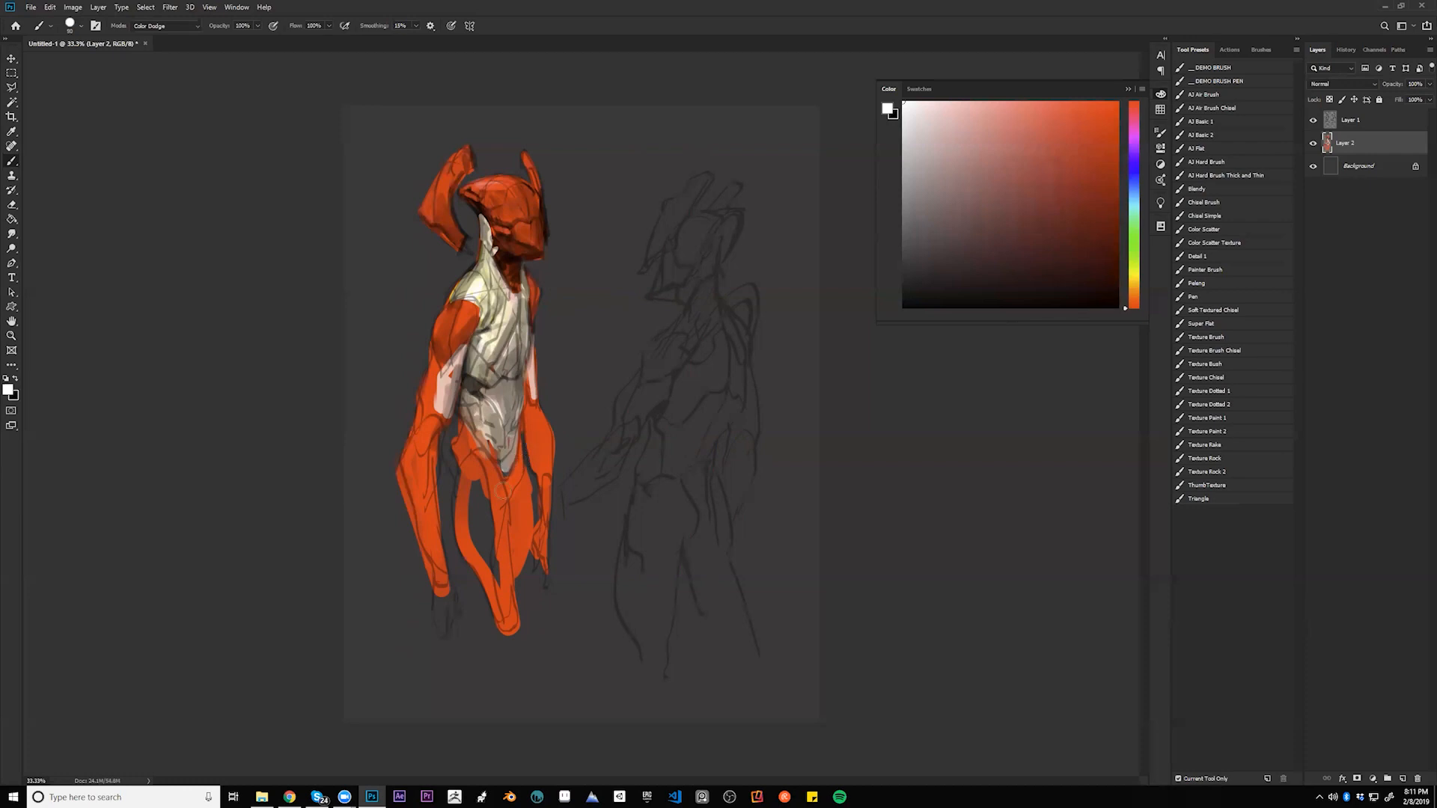
# - Return the brush to Normal mode and shade the orange hip below the waist with a smaller black brush
pyautogui.keyDown('alt'); pyautogui.click(490, 446); pyautogui.keyUp('alt')
pyautogui.hotkey('alt', 'shift', 'n')
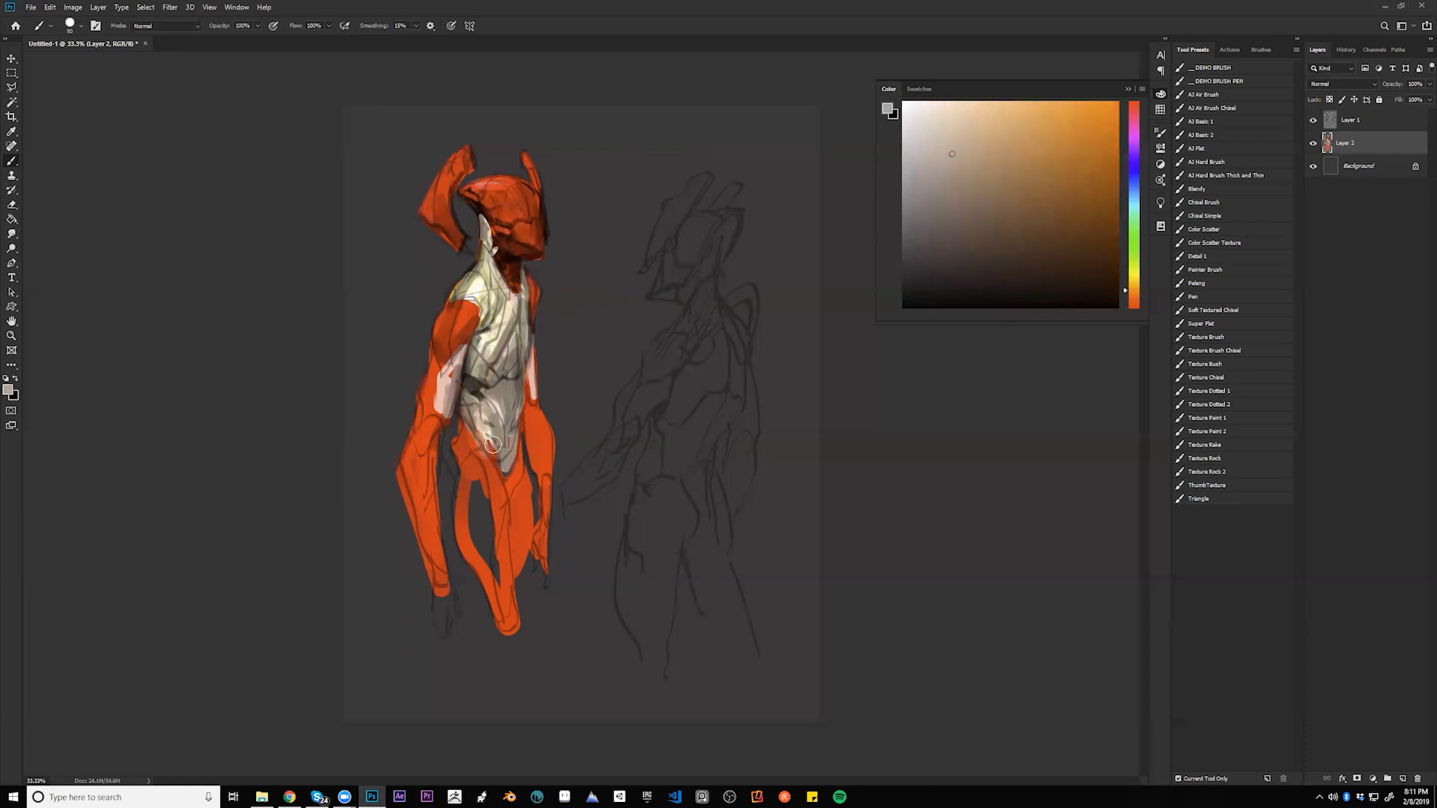
pyautogui.press('d')
pyautogui.press('[')
pyautogui.press('[')
pyautogui.press('[')
pyautogui.press('[')
pyautogui.press('[')
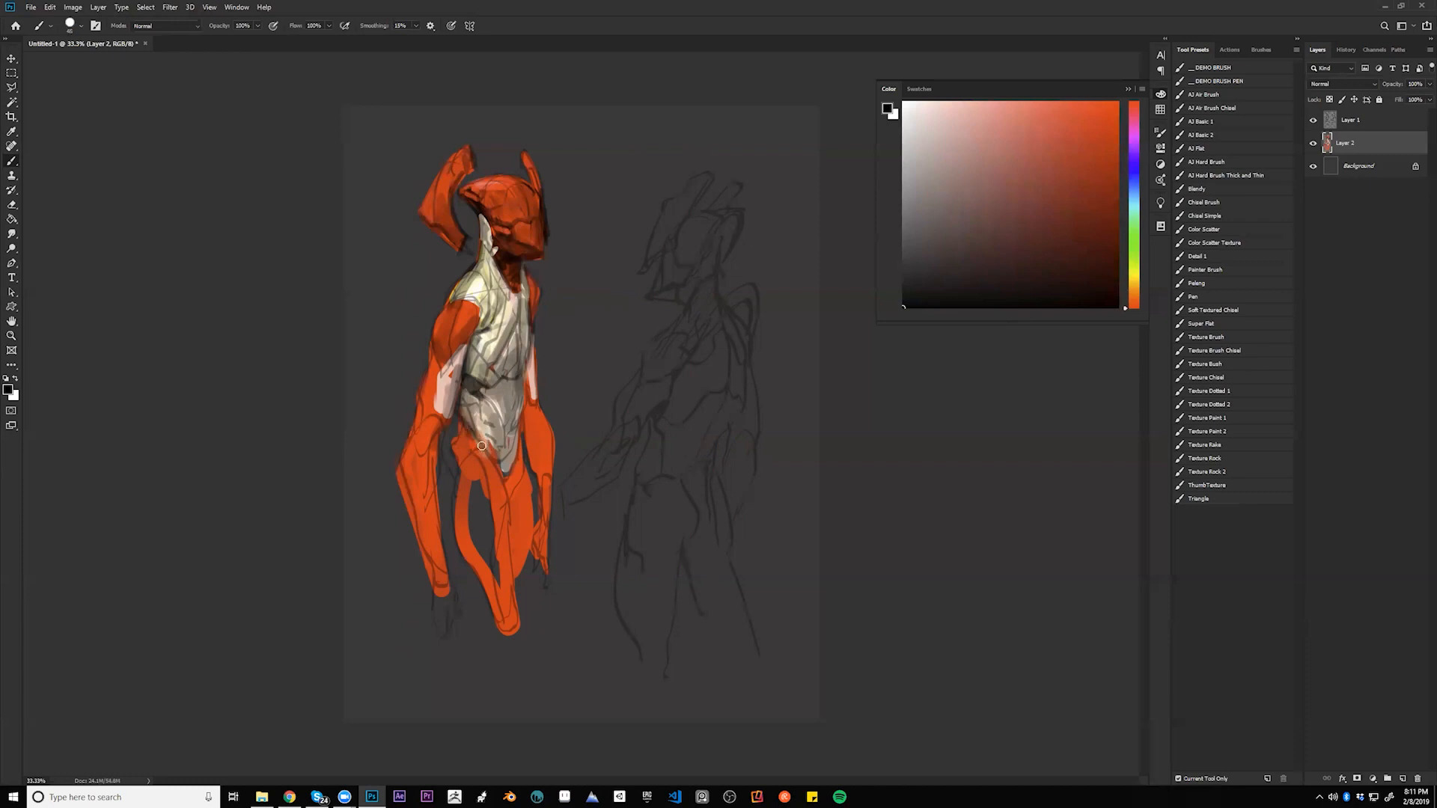
pyautogui.moveTo(457, 429)
pyautogui.mouseDown()
pyautogui.moveTo(455, 470)
pyautogui.moveTo(461, 439)
pyautogui.moveTo(477, 452)
pyautogui.mouseUp()
pyautogui.press(']')
pyautogui.press(']')
# - Paint a dark line down from the crotch between the thighs with a small black brush
pyautogui.keyDown('alt'); pyautogui.click(456, 471); pyautogui.keyUp('alt')
pyautogui.press('d')
pyautogui.press('[')
pyautogui.press('[')
pyautogui.press('[')
pyautogui.press('[')
pyautogui.moveTo(509, 505)
pyautogui.mouseDown()
pyautogui.moveTo(493, 460)
pyautogui.moveTo(507, 568)
pyautogui.mouseUp()
# - Darken the rear limb behind the thigh with a much larger brush and sample the background grey beside it
pyautogui.press(']')
pyautogui.press(']')
pyautogui.press(']')
pyautogui.press(']')
pyautogui.press(']')
pyautogui.press(']')
pyautogui.press(']')
pyautogui.press(']')
pyautogui.press(']')
pyautogui.press(']')
pyautogui.moveTo(474, 463)
pyautogui.mouseDown()
pyautogui.moveTo(483, 587)
pyautogui.moveTo(498, 603)
pyautogui.moveTo(471, 469)
pyautogui.moveTo(499, 591)
pyautogui.mouseUp()
pyautogui.keyDown('alt'); pyautogui.click(484, 518); pyautogui.keyUp('alt')
pyautogui.keyDown('alt'); pyautogui.click(486, 509); pyautogui.keyUp('alt')
# - Refine the shadow along the inner thigh with a smaller brush in a sampled dark tone
pyautogui.press('[')
pyautogui.press('[')
pyautogui.press('[')
pyautogui.press('[')
pyautogui.press('[')
pyautogui.press('[')
pyautogui.press('[')
pyautogui.press('[')
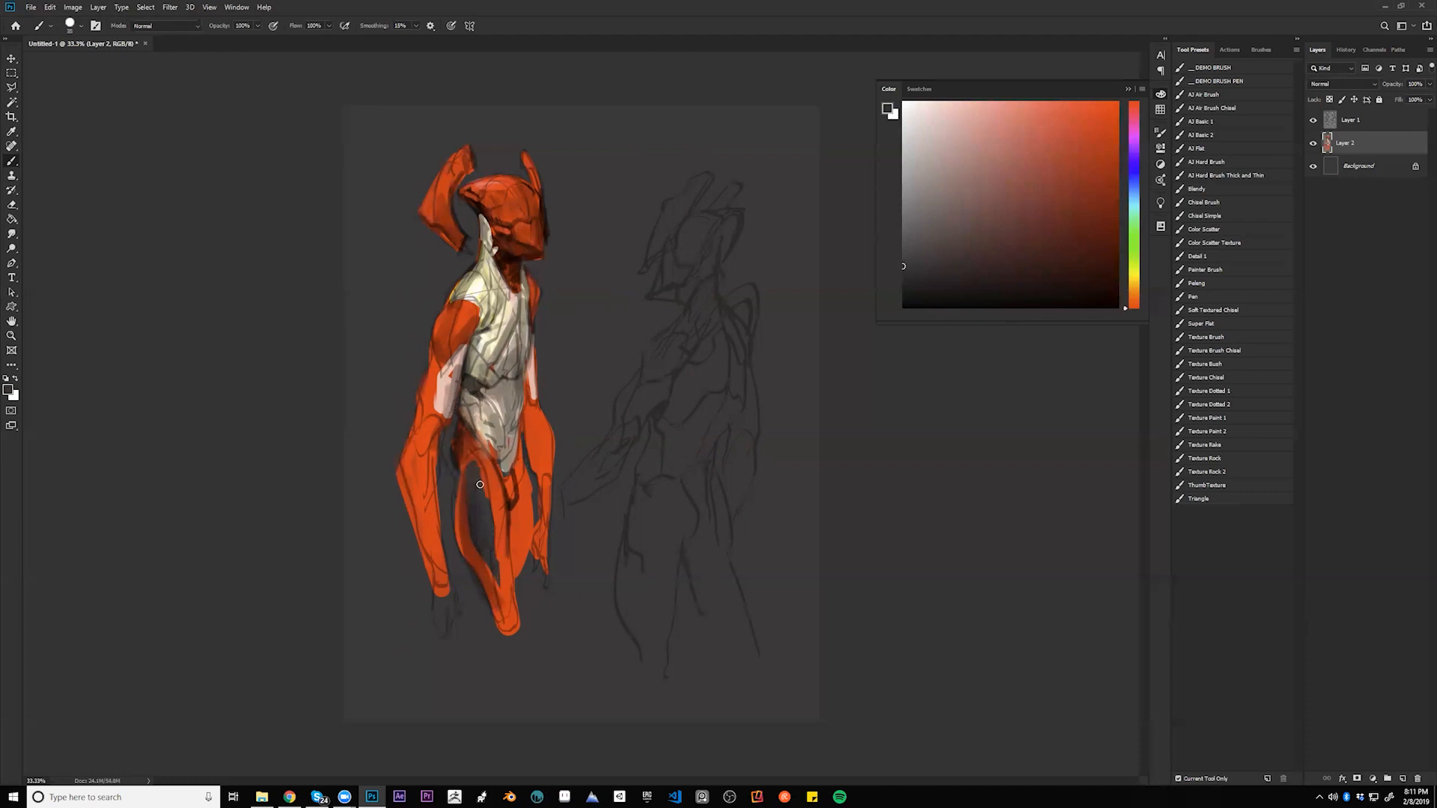
pyautogui.keyDown('alt'); pyautogui.click(466, 466); pyautogui.keyUp('alt')
pyautogui.moveTo(507, 514); pyautogui.dragTo(509, 583)
# - Shade the first figure's near upper arm and far shoulder with a larger brush in a sampled dark orange-brown
pyautogui.keyDown('alt'); pyautogui.click(456, 378); pyautogui.keyUp('alt')
pyautogui.moveTo(467, 338); pyautogui.dragTo(445, 362)
pyautogui.press(']')
pyautogui.press(']')
pyautogui.press(']')
pyautogui.press(']')
pyautogui.press(']')
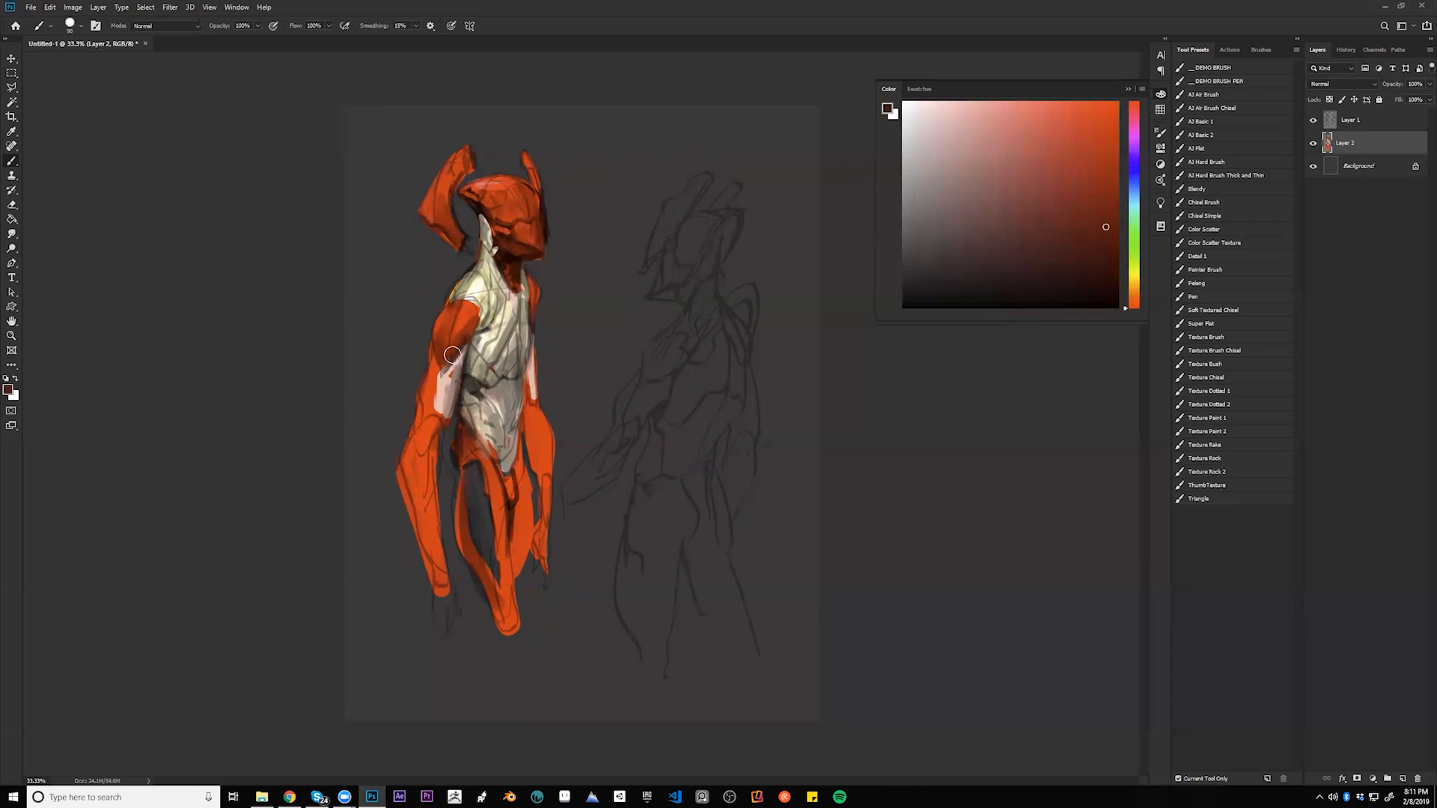
pyautogui.press('[')
pyautogui.moveTo(540, 298); pyautogui.dragTo(533, 314)
# - Add thin black accents between the cream shoulder and the chest with a much smaller brush, undoing the last stroke
pyautogui.press('d')
pyautogui.press('[')
pyautogui.press('[')
pyautogui.press('[')
pyautogui.press('[')
pyautogui.press('[')
pyautogui.press('[')
pyautogui.press('[')
pyautogui.moveTo(489, 297); pyautogui.dragTo(483, 324)
pyautogui.hotkey('ctrl', 'z')
# - Brighten the chest plates with a small brush in a sampled cream tone and flip the canvas horizontally
pyautogui.keyDown('alt'); pyautogui.click(478, 292); pyautogui.keyUp('alt')
pyautogui.press('[')
pyautogui.press('[')
pyautogui.press(']')
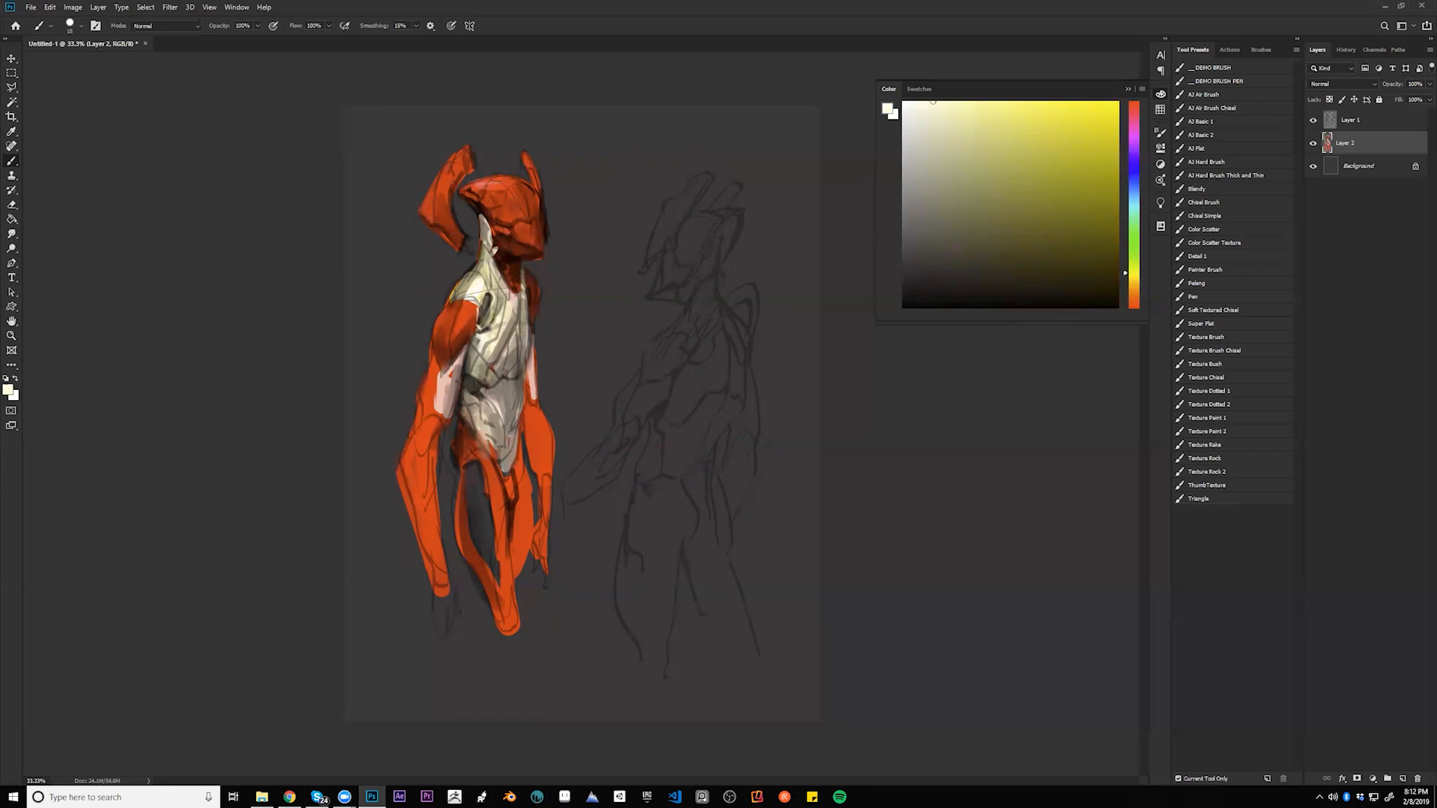
pyautogui.moveTo(494, 355); pyautogui.dragTo(523, 298)
pyautogui.hotkey('ctrl', 'f')
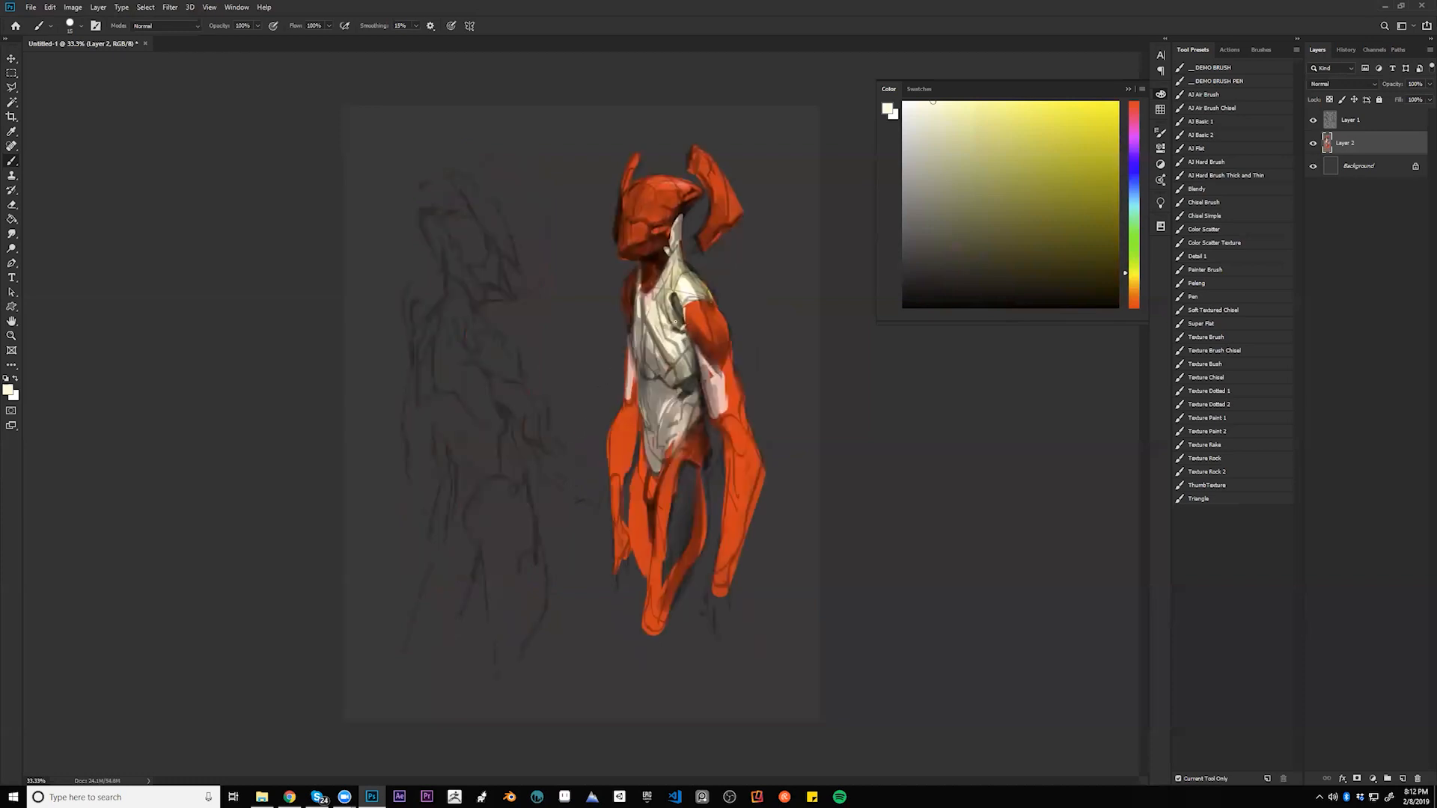
# - Refine the upper chest panels with black and with dark and cream tones sampled from the torso
pyautogui.press('d')
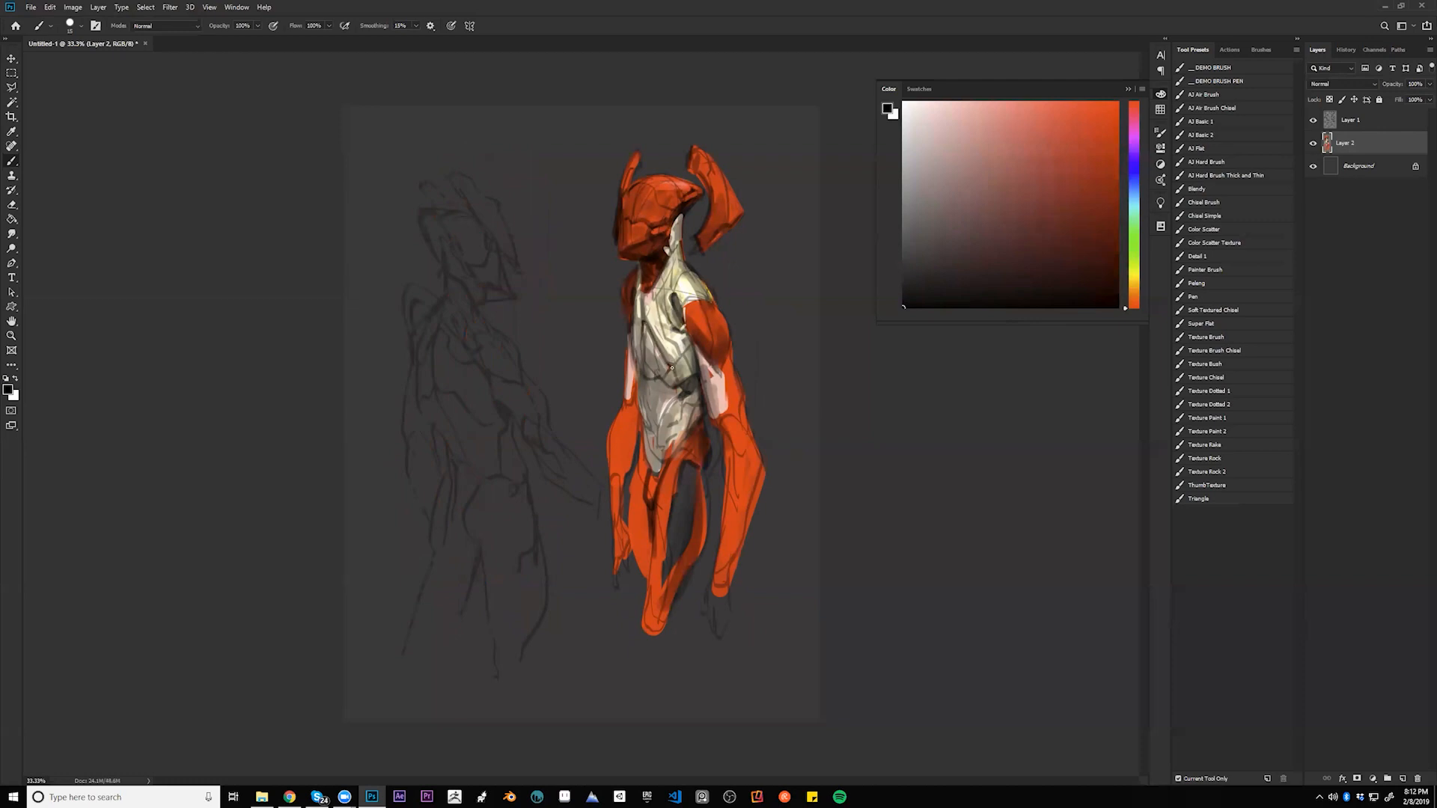
pyautogui.keyDown('alt'); pyautogui.click(649, 313); pyautogui.keyUp('alt')
pyautogui.keyDown('alt'); pyautogui.click(646, 317); pyautogui.keyUp('alt')
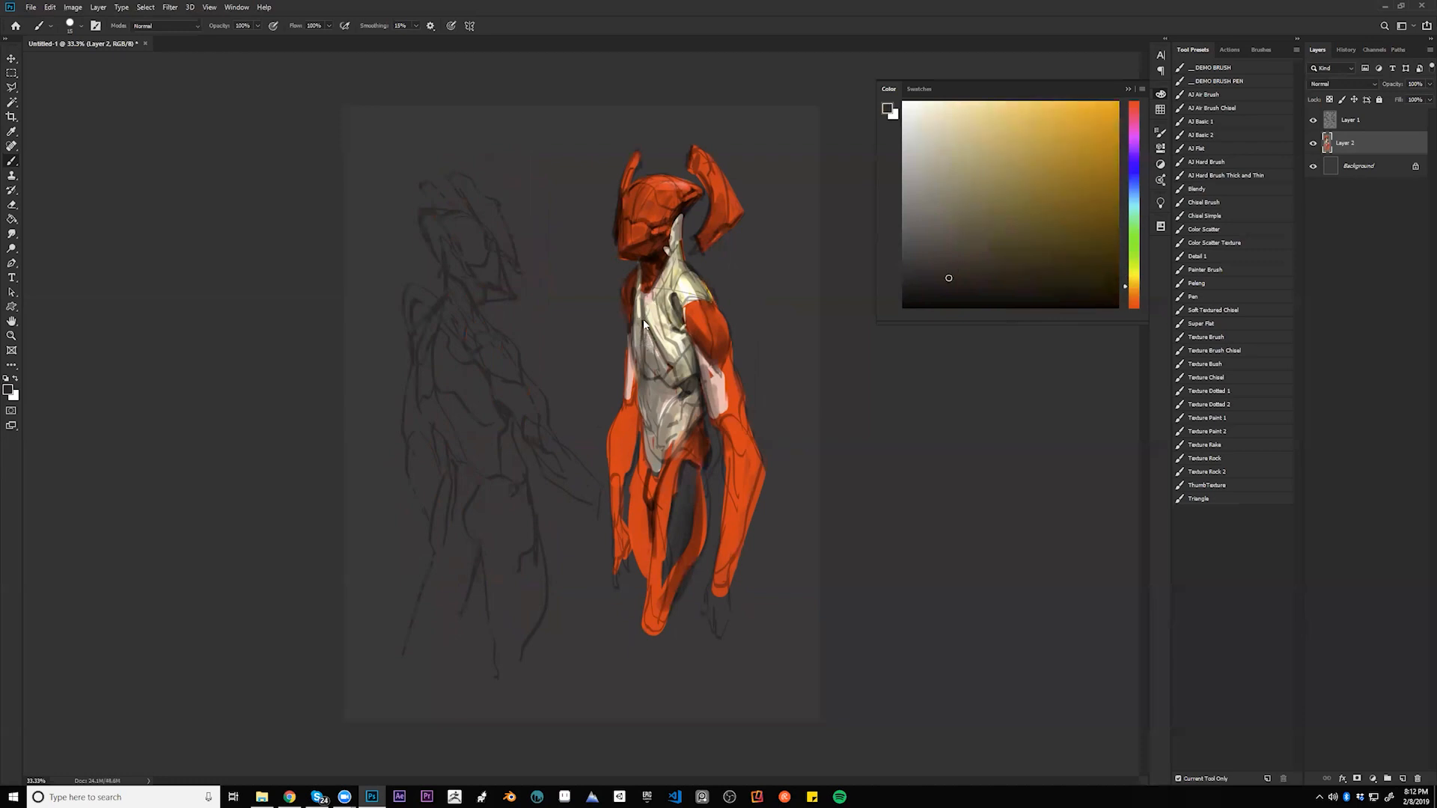
pyautogui.keyDown('alt'); pyautogui.click(651, 297); pyautogui.keyUp('alt')
pyautogui.keyDown('alt'); pyautogui.click(641, 344); pyautogui.keyUp('alt')
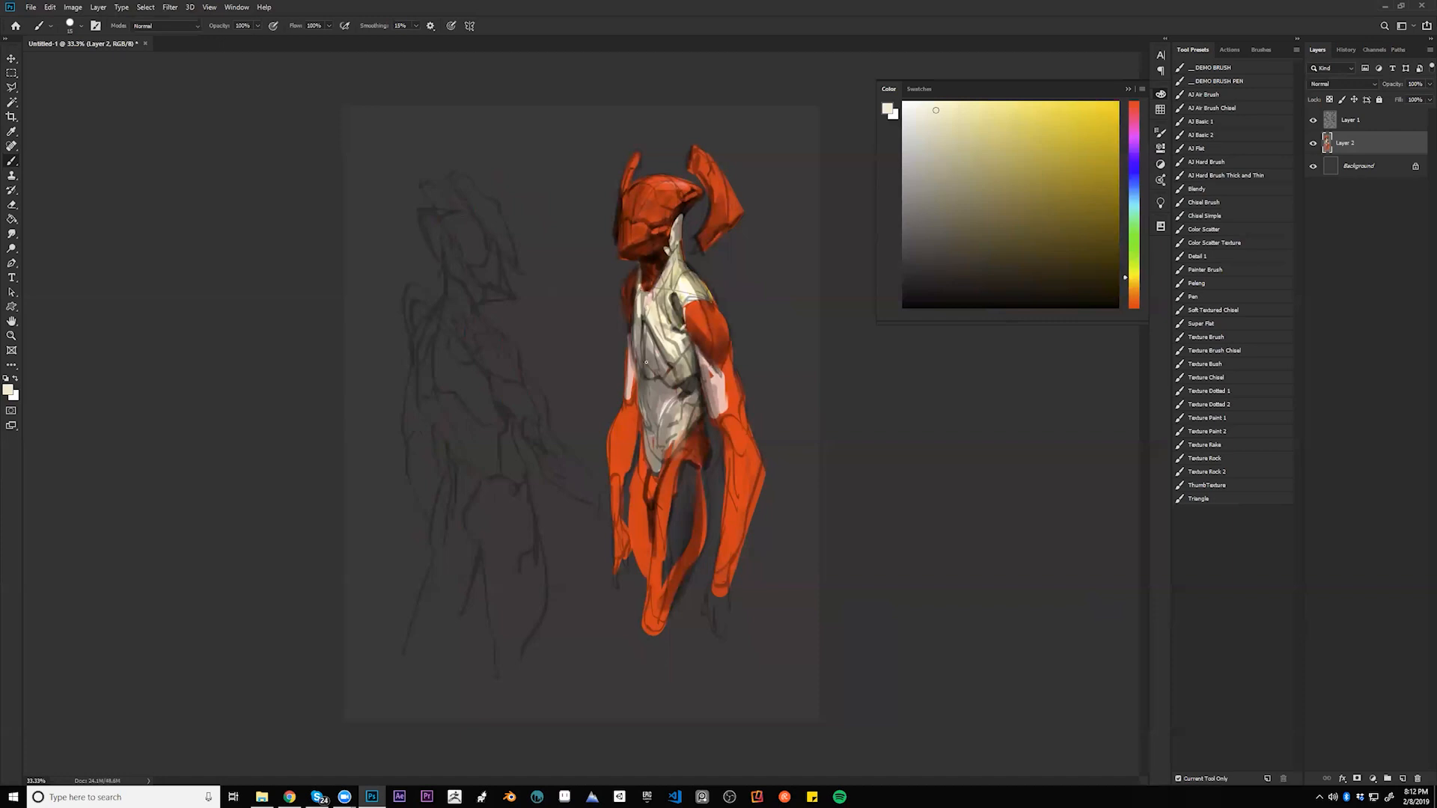
# - Shade the far side of the chest and the collar area with a larger brush in a sampled muted brown
pyautogui.keyDown('alt'); pyautogui.click(644, 291); pyautogui.keyUp('alt')
pyautogui.keyDown('alt'); pyautogui.click(641, 271); pyautogui.keyUp('alt')
pyautogui.keyDown('alt'); pyautogui.click(642, 272); pyautogui.keyUp('alt')
pyautogui.press(']')
pyautogui.press(']')
pyautogui.press(']')
pyautogui.press(']')
pyautogui.moveTo(641, 284); pyautogui.dragTo(635, 352)
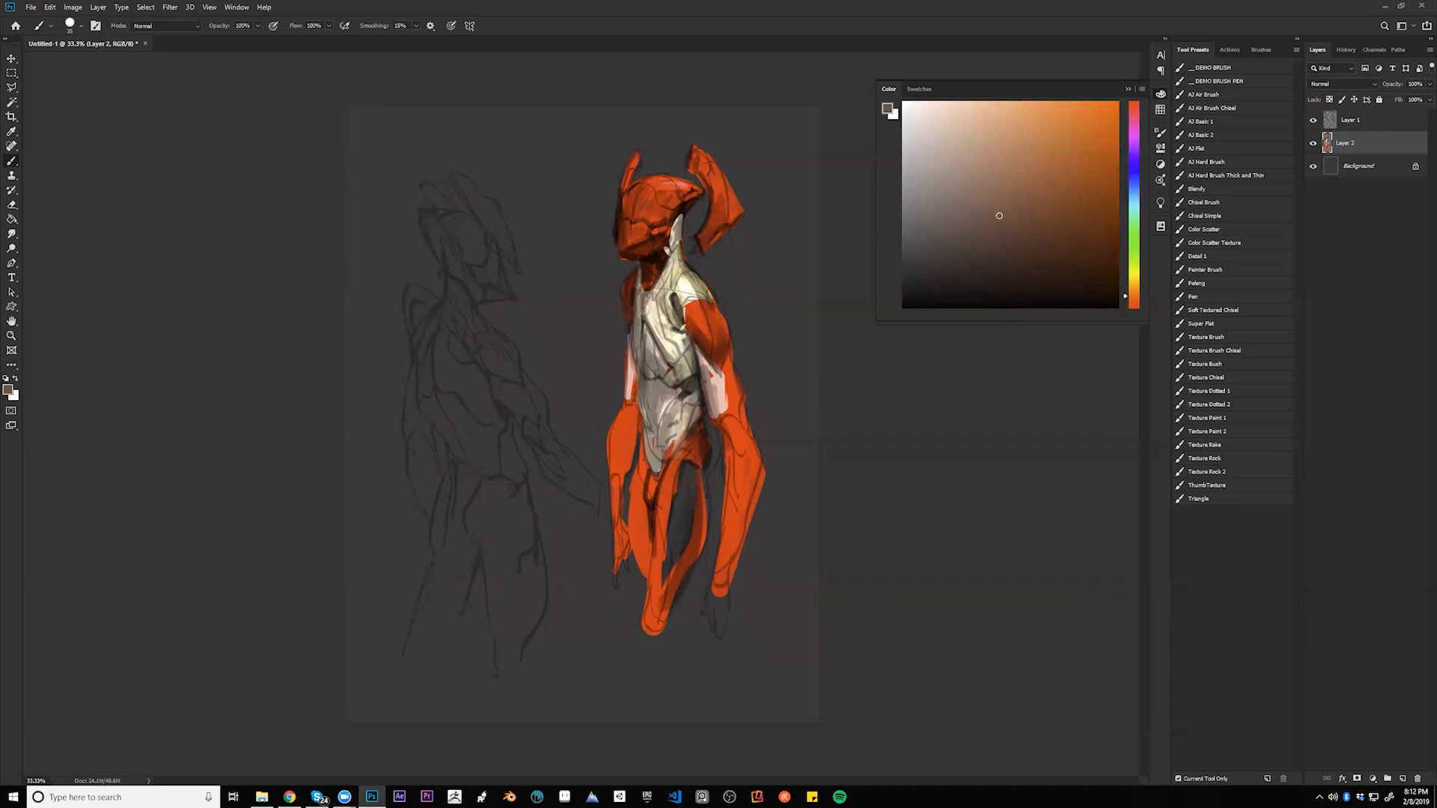
pyautogui.moveTo(649, 298); pyautogui.dragTo(653, 323)
pyautogui.moveTo(669, 264); pyautogui.dragTo(658, 294)
pyautogui.moveTo(669, 269)
pyautogui.mouseDown()
pyautogui.moveTo(652, 326)
pyautogui.moveTo(680, 332)
pyautogui.moveTo(676, 357)
pyautogui.moveTo(671, 326)
pyautogui.mouseUp()
# - Flip the canvas back, paint a black accent across the waist and sample the abdomen's light grey-beige
pyautogui.press('d')
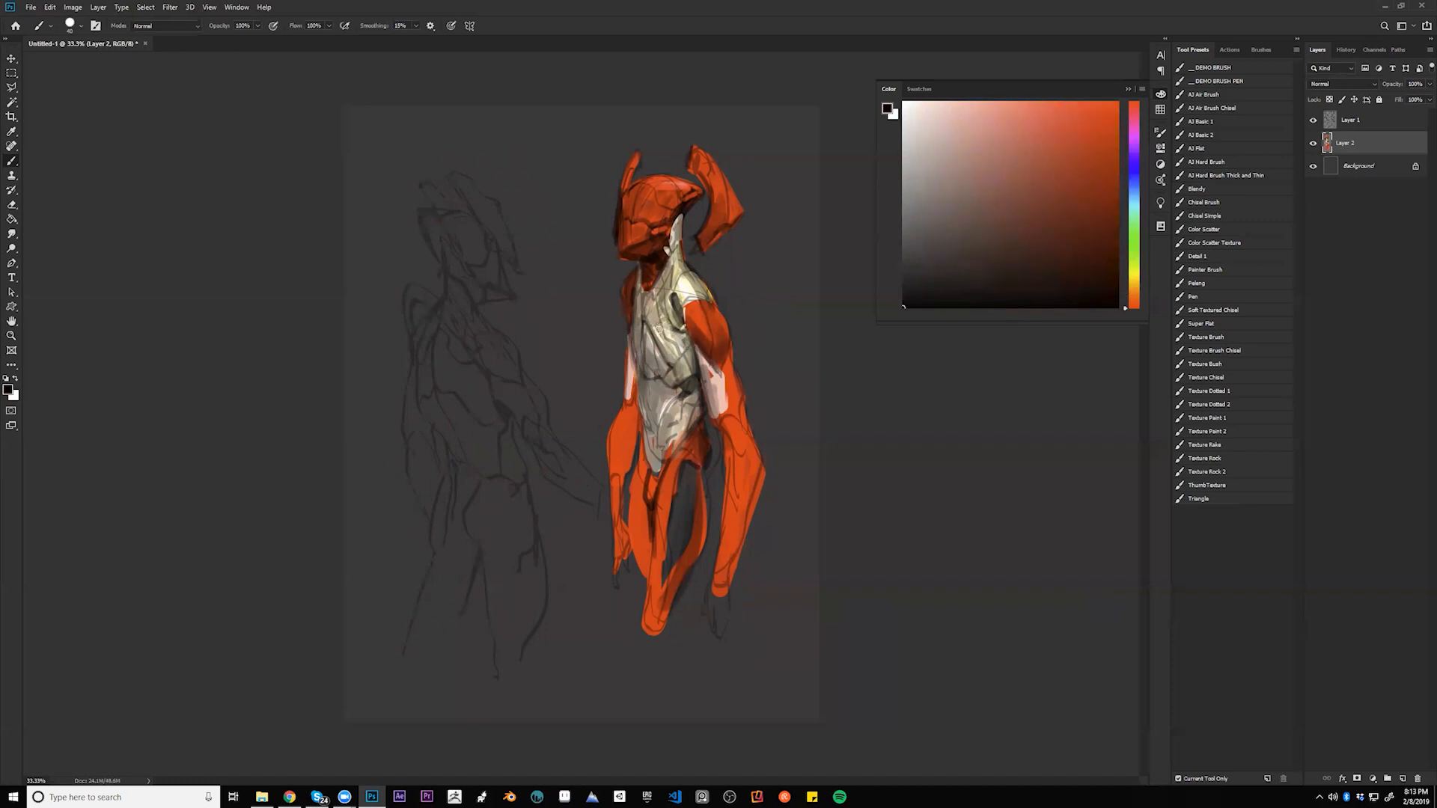
pyautogui.press('[')
pyautogui.hotkey('ctrl', 'f')
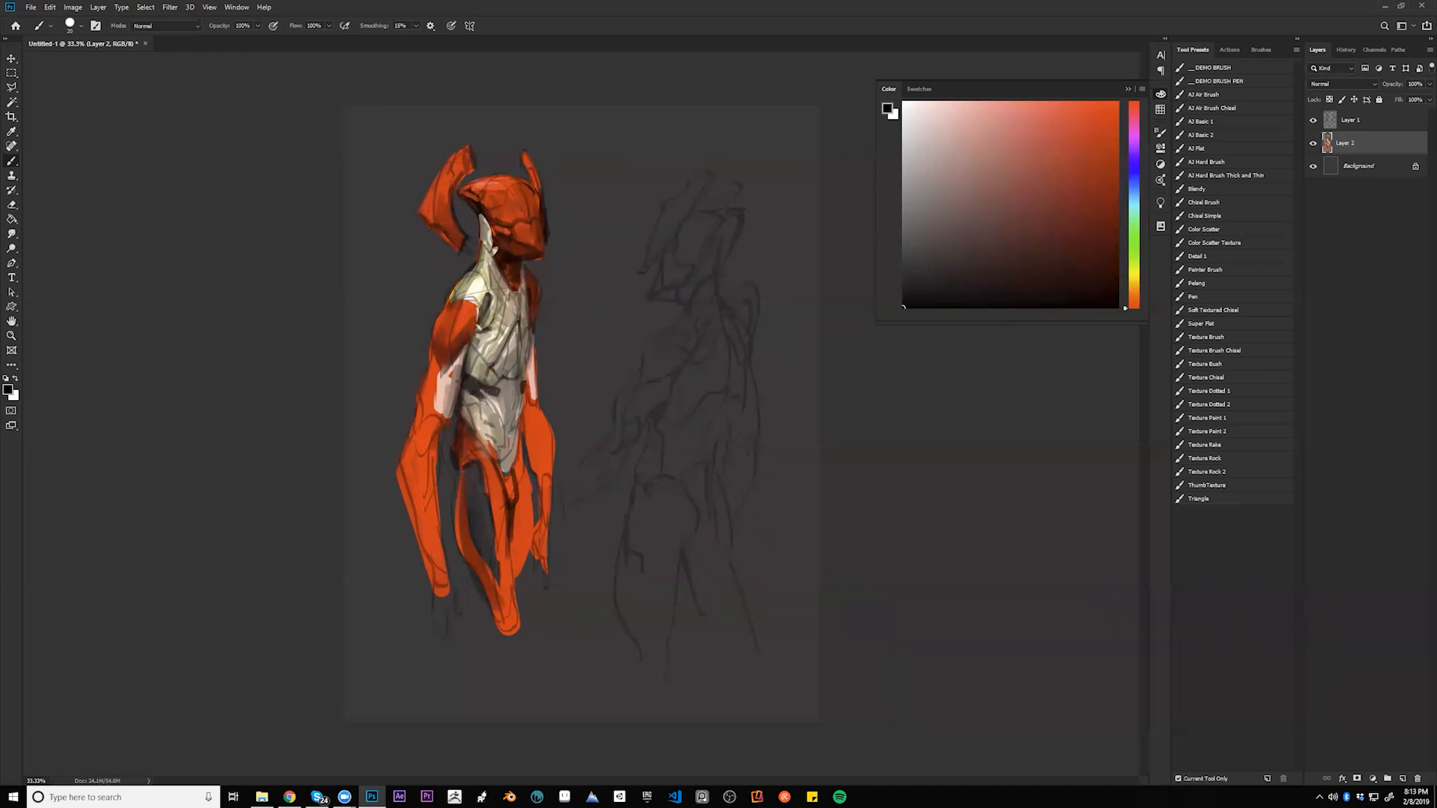
pyautogui.moveTo(477, 393); pyautogui.dragTo(487, 402)
pyautogui.keyDown('alt'); pyautogui.click(490, 439); pyautogui.keyUp('alt')
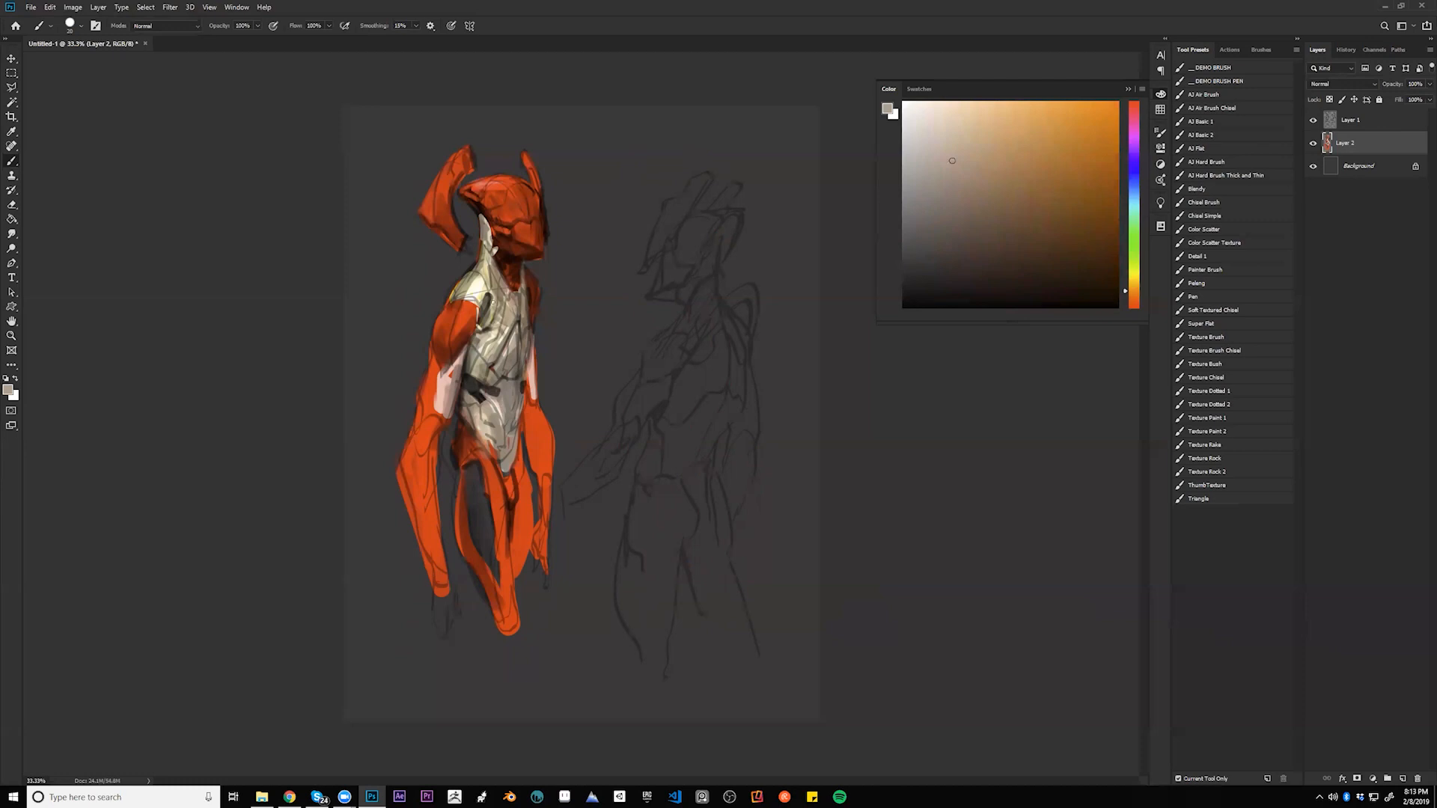
# - Paint thin black panel lines down both sides of the abdomen
pyautogui.press('d')
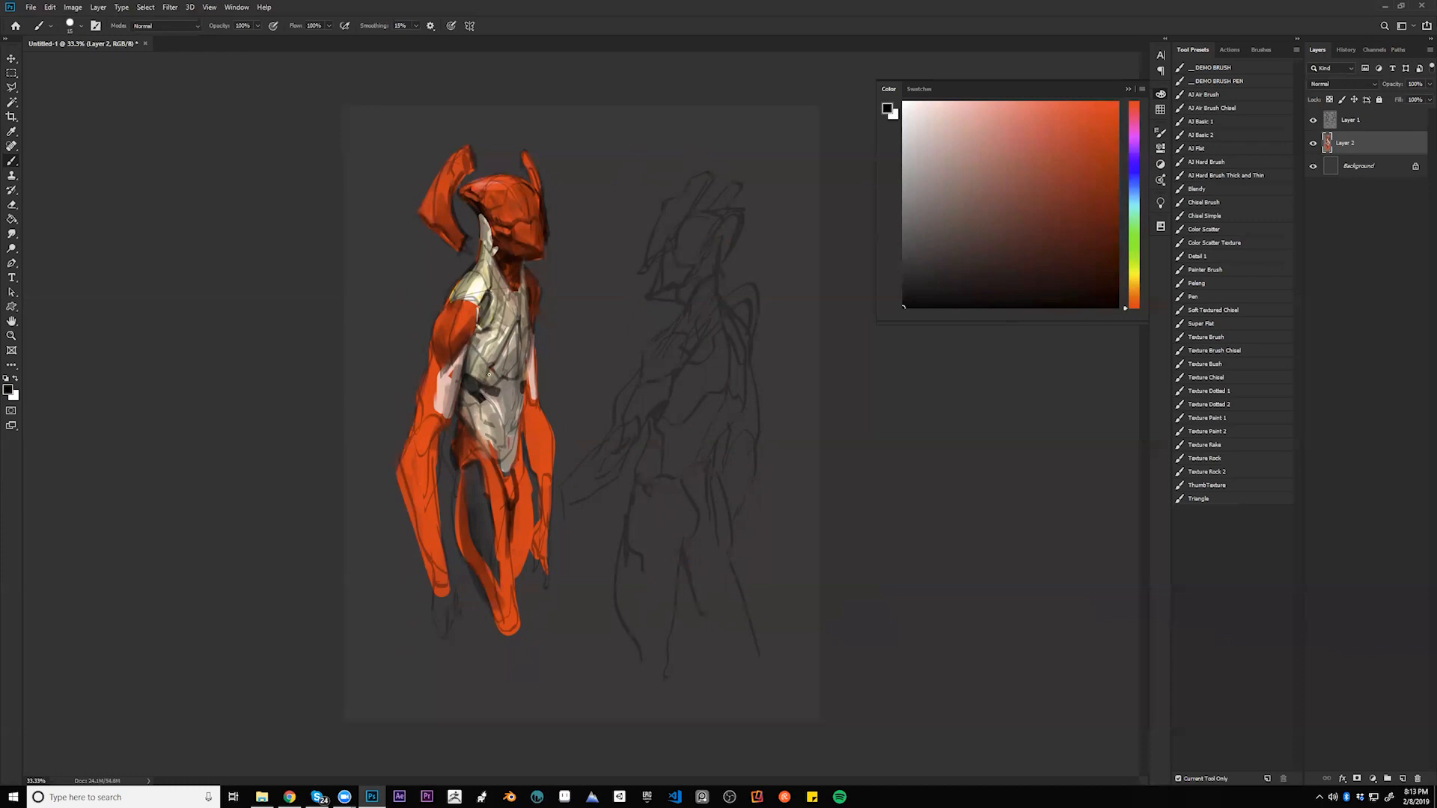
pyautogui.moveTo(500, 390); pyautogui.dragTo(503, 445)
pyautogui.moveTo(521, 387); pyautogui.dragTo(513, 443)
# - Darken the cream shoulder's edge and the recess under the helmet with a gradually larger black brush
pyautogui.press(']')
pyautogui.moveTo(478, 305); pyautogui.dragTo(476, 302)
pyautogui.press(']')
pyautogui.press(']')
pyautogui.press(']')
pyautogui.moveTo(488, 211); pyautogui.dragTo(495, 214)
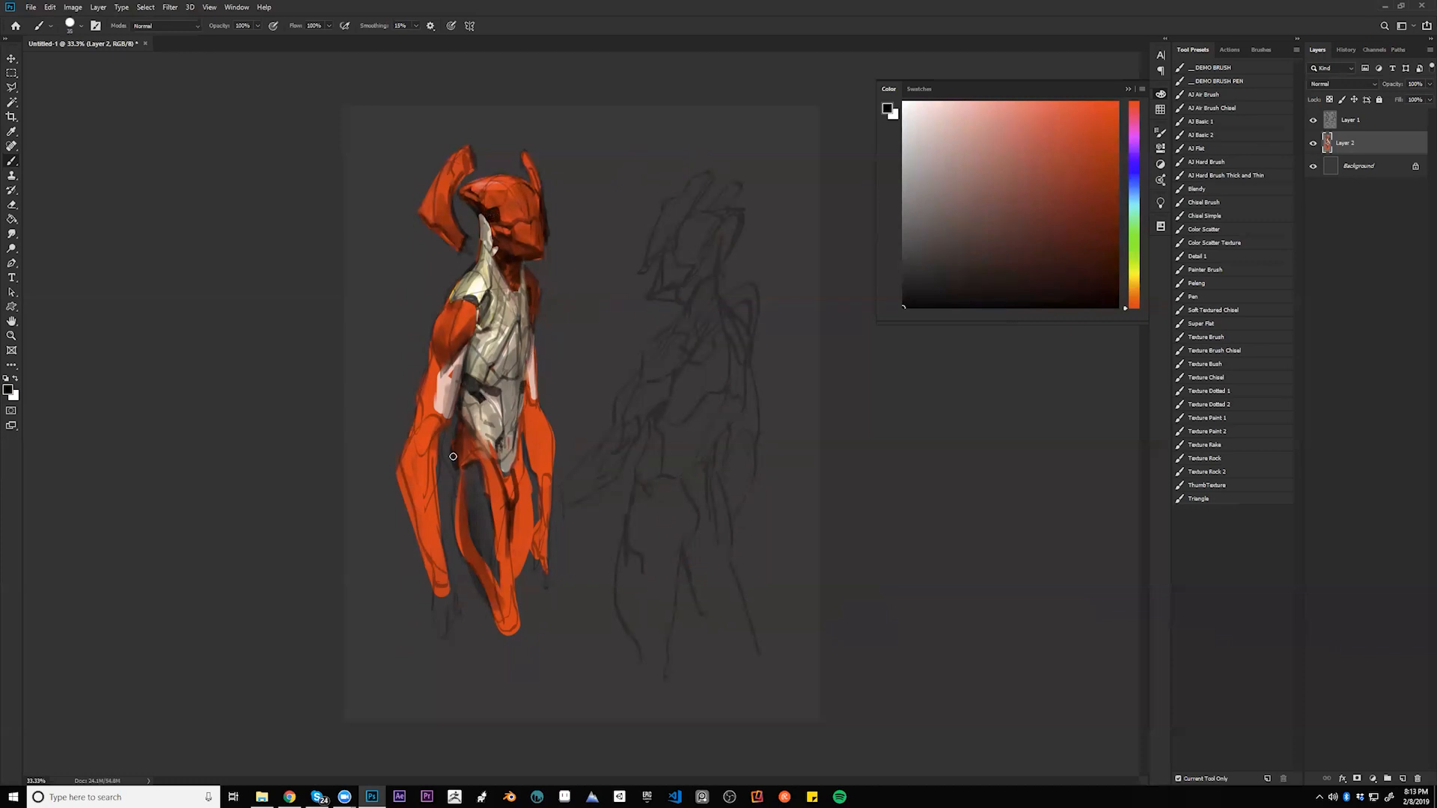
# - Extend the near arm's pale section towards the elbow in light pink and shade it with a sampled greyish pink
pyautogui.click(962, 104)
pyautogui.moveTo(431, 395); pyautogui.dragTo(442, 421)
pyautogui.keyDown('alt'); pyautogui.click(456, 388); pyautogui.keyUp('alt')
pyautogui.moveTo(445, 391); pyautogui.dragTo(443, 407)
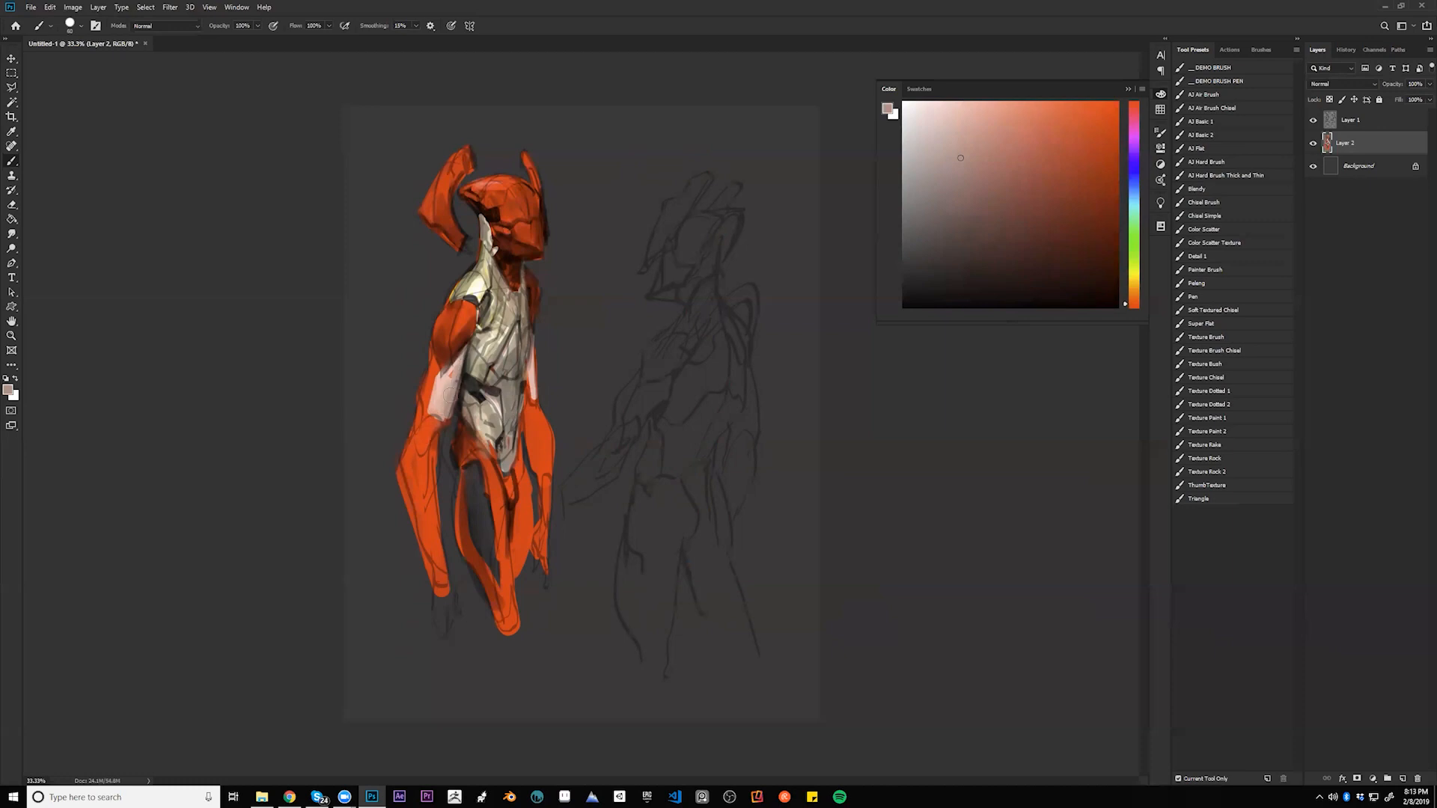
pyautogui.keyDown('alt'); pyautogui.click(443, 383); pyautogui.keyUp('alt')
# - Shade the near arm's outer elbow edge and the far upper arm in black
pyautogui.press('d')
pyautogui.moveTo(430, 396); pyautogui.dragTo(430, 460)
pyautogui.moveTo(532, 327); pyautogui.dragTo(538, 394)
# - Paint a dark accent across the neck below the helmet using a sampled black
pyautogui.keyDown('alt'); pyautogui.click(477, 298); pyautogui.keyUp('alt')
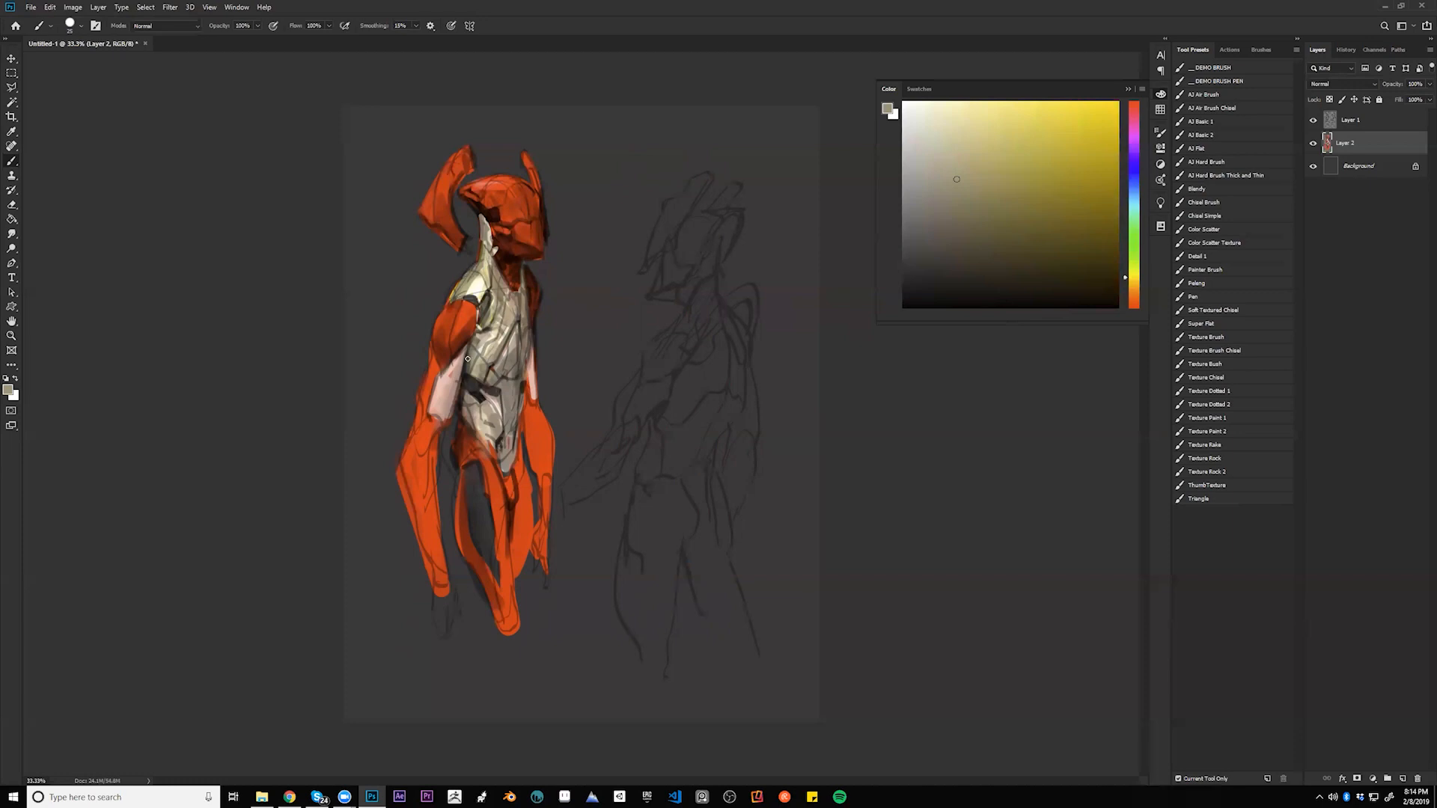
pyautogui.keyDown('alt'); pyautogui.click(489, 218); pyautogui.keyUp('alt')
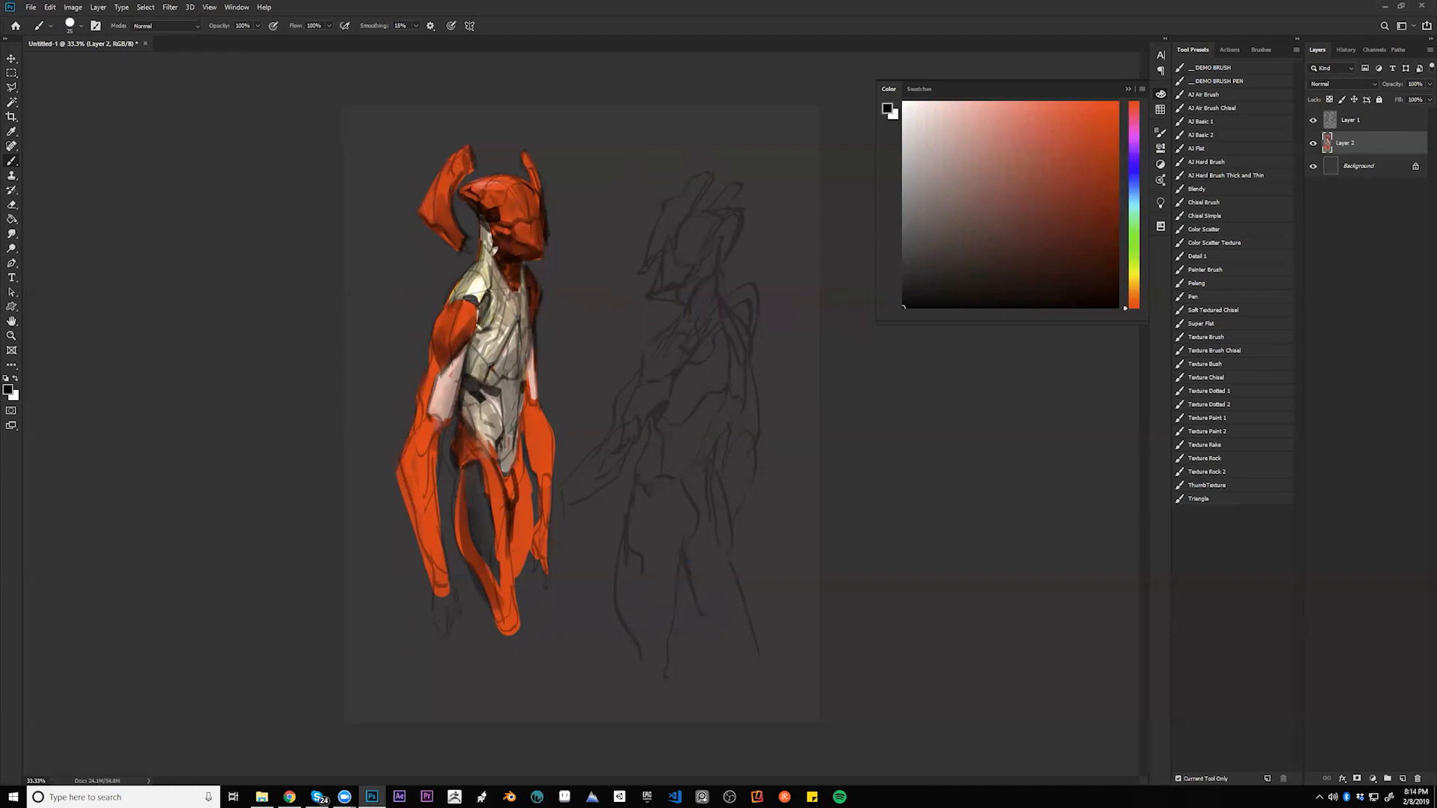
pyautogui.moveTo(497, 245)
pyautogui.mouseDown()
pyautogui.moveTo(477, 253)
pyautogui.moveTo(491, 249)
pyautogui.moveTo(489, 268)
pyautogui.mouseUp()
# - Shade the far forearm and the far thigh with a progressively larger black brush
pyautogui.moveTo(535, 410)
pyautogui.mouseDown()
pyautogui.moveTo(530, 344)
pyautogui.moveTo(526, 416)
pyautogui.moveTo(533, 352)
pyautogui.moveTo(545, 434)
pyautogui.moveTo(532, 436)
pyautogui.moveTo(541, 414)
pyautogui.moveTo(524, 421)
pyautogui.moveTo(528, 449)
pyautogui.moveTo(534, 432)
pyautogui.moveTo(550, 444)
pyautogui.moveTo(542, 411)
pyautogui.moveTo(552, 438)
pyautogui.moveTo(546, 490)
pyautogui.mouseUp()
pyautogui.press(']')
pyautogui.press(']')
pyautogui.press(']')
pyautogui.moveTo(526, 439)
pyautogui.mouseDown()
pyautogui.moveTo(529, 461)
pyautogui.moveTo(543, 460)
pyautogui.moveTo(540, 520)
pyautogui.mouseUp()
pyautogui.moveTo(522, 463)
pyautogui.mouseDown()
pyautogui.moveTo(530, 507)
pyautogui.moveTo(512, 556)
pyautogui.moveTo(528, 486)
pyautogui.moveTo(523, 560)
pyautogui.mouseUp()
# - Deepen the shadow between the thighs and along the near thigh with a larger brush in a sampled dark brown
pyautogui.keyDown('alt'); pyautogui.click(510, 559); pyautogui.keyUp('alt')
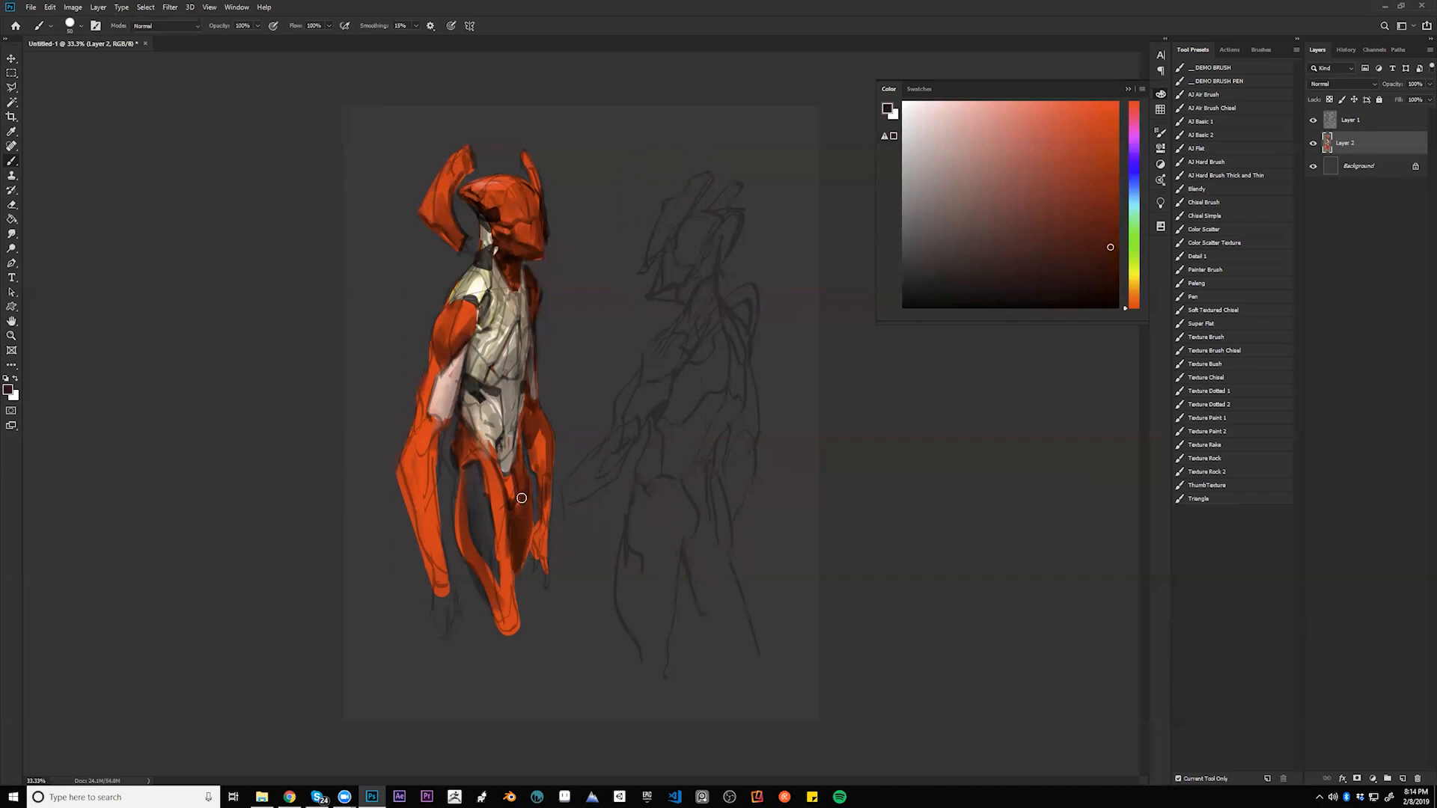
pyautogui.press('d')
pyautogui.moveTo(510, 565)
pyautogui.mouseDown()
pyautogui.moveTo(509, 540)
pyautogui.moveTo(509, 563)
pyautogui.mouseUp()
pyautogui.keyDown('alt'); pyautogui.click(511, 527); pyautogui.keyUp('alt')
pyautogui.press(']')
pyautogui.press(']')
pyautogui.press(']')
pyautogui.moveTo(490, 462); pyautogui.dragTo(501, 537)
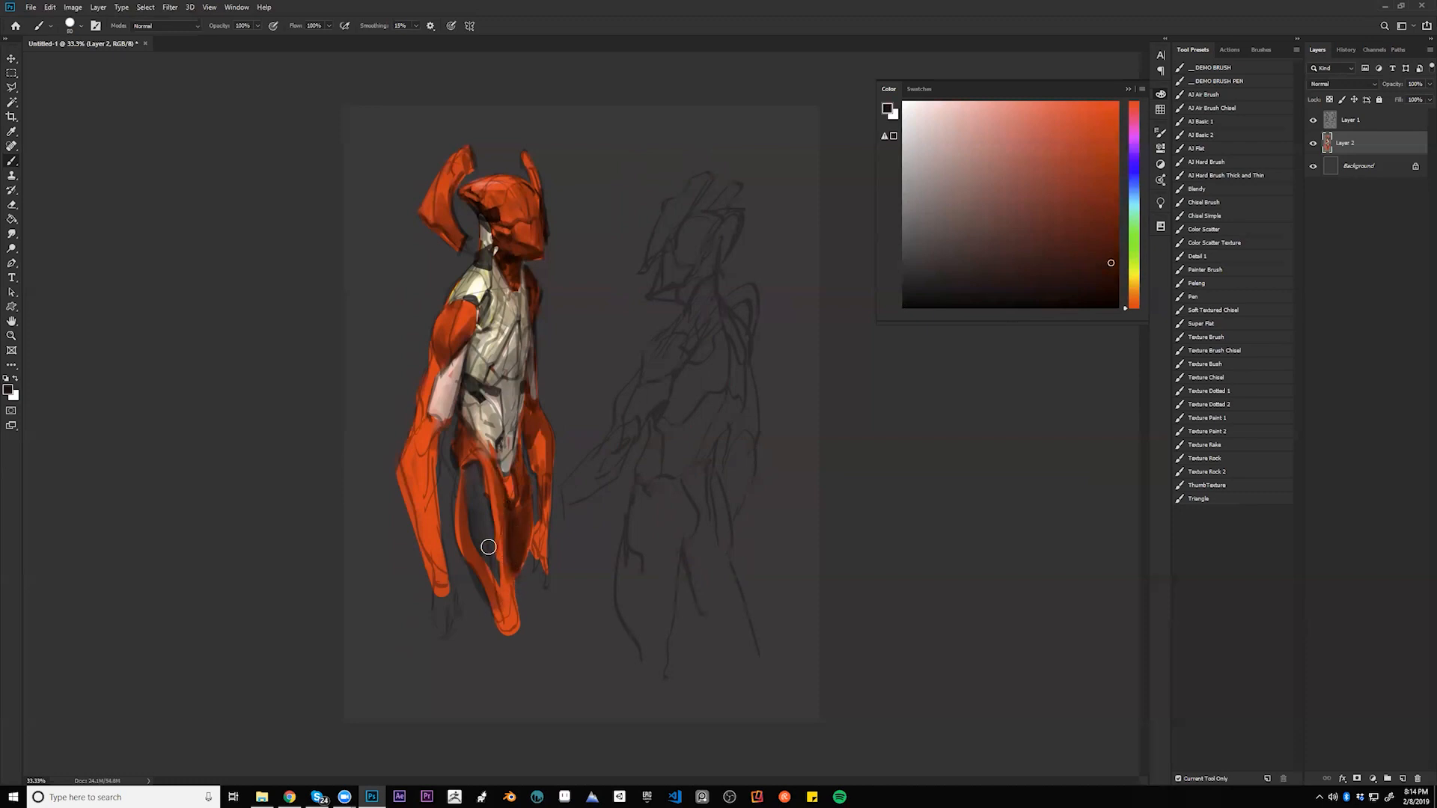
# - Shade the rear limb down to the knee and extend the lower leg with a dark stroke below the orange
pyautogui.moveTo(462, 478)
pyautogui.mouseDown()
pyautogui.moveTo(468, 554)
pyautogui.moveTo(503, 618)
pyautogui.moveTo(503, 562)
pyautogui.moveTo(501, 618)
pyautogui.mouseUp()
pyautogui.moveTo(506, 565); pyautogui.dragTo(497, 664)
pyautogui.press('d')
pyautogui.press('[')
pyautogui.press('[')
pyautogui.press('[')
pyautogui.press('[')
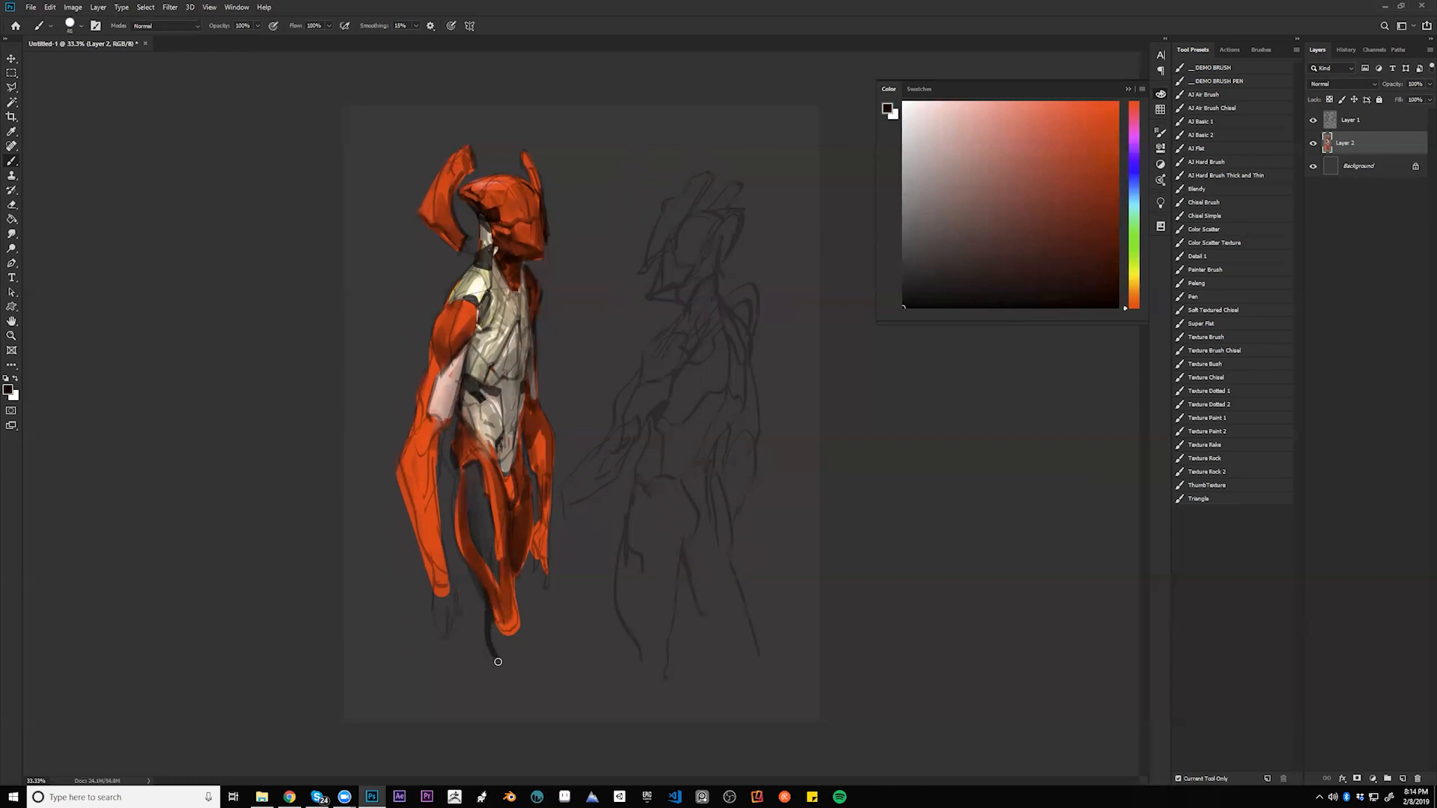
# - Darken the gap beside the hip and the side of the lower abdomen with a smaller brush
pyautogui.press('[')
pyautogui.moveTo(454, 453); pyautogui.dragTo(454, 429)
pyautogui.keyDown('alt'); pyautogui.click(389, 359); pyautogui.keyUp('alt')
pyautogui.moveTo(474, 417); pyautogui.dragTo(497, 457)
# - Refine the central chest plates with sampled cream highlights and grey-brown shadow strokes, finishing by sampling black near the neck
pyautogui.keyDown('alt'); pyautogui.click(512, 324); pyautogui.keyUp('alt')
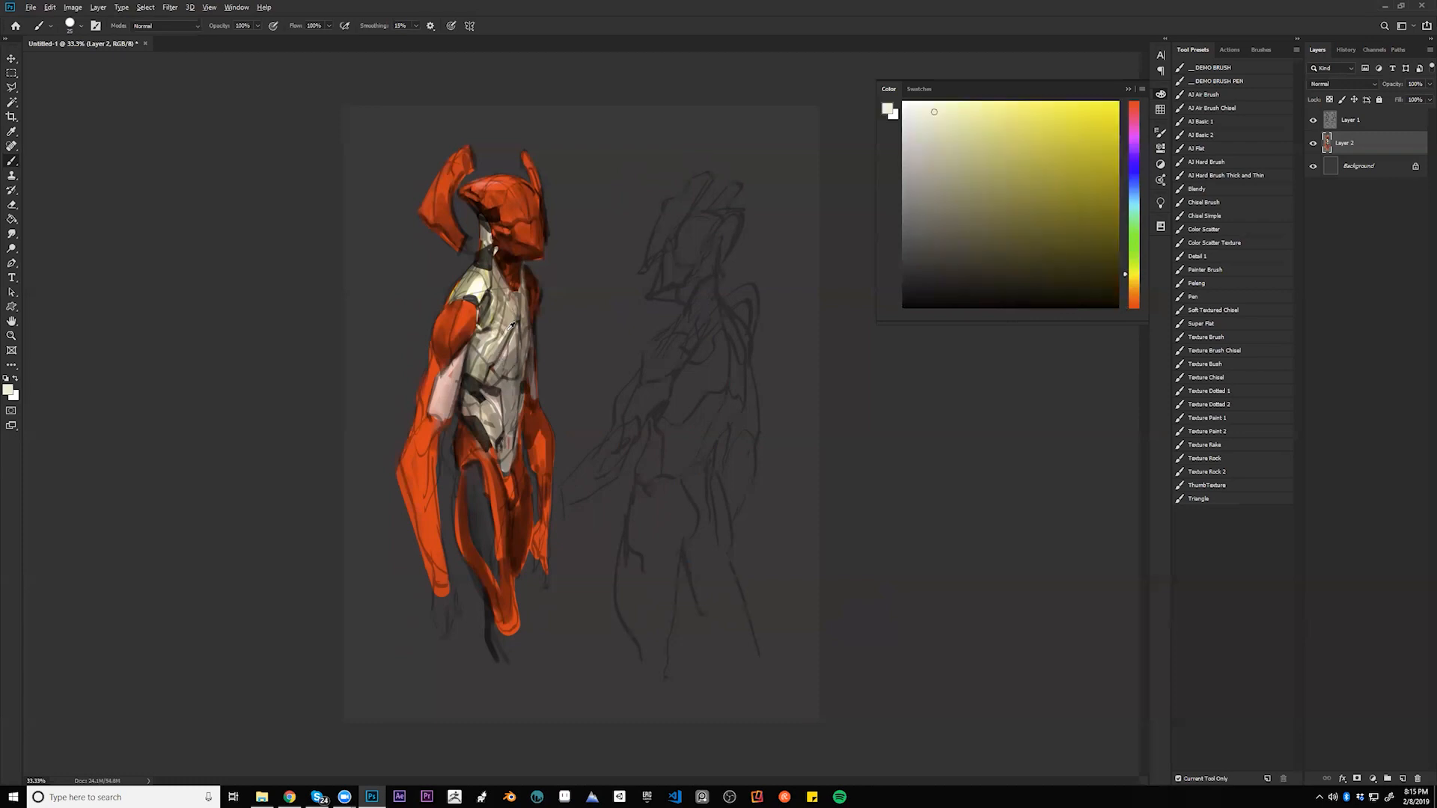
pyautogui.moveTo(508, 321); pyautogui.dragTo(501, 339)
pyautogui.moveTo(500, 309); pyautogui.dragTo(493, 335)
pyautogui.keyDown('alt'); pyautogui.click(495, 333); pyautogui.keyUp('alt')
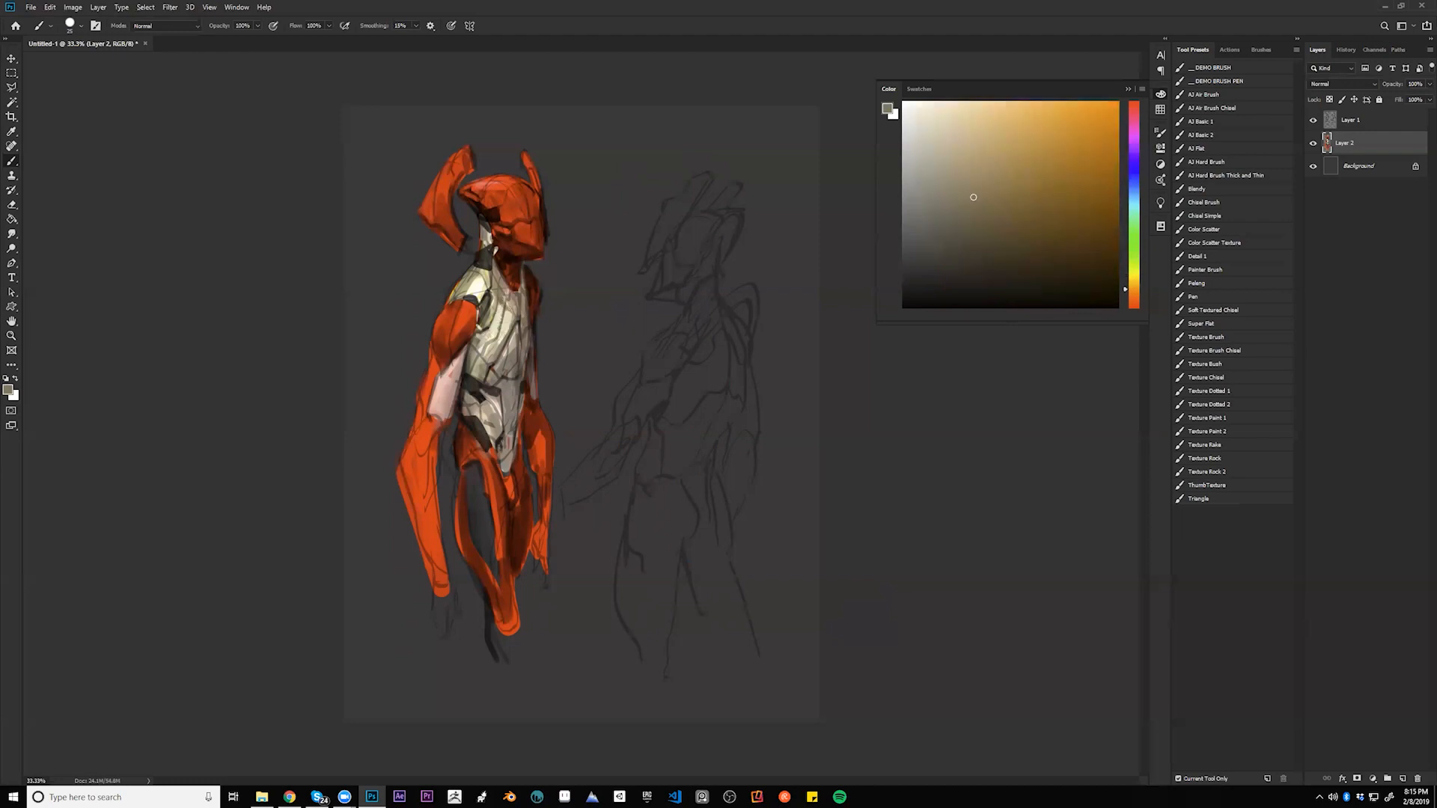
pyautogui.keyDown('alt'); pyautogui.click(503, 335); pyautogui.keyUp('alt')
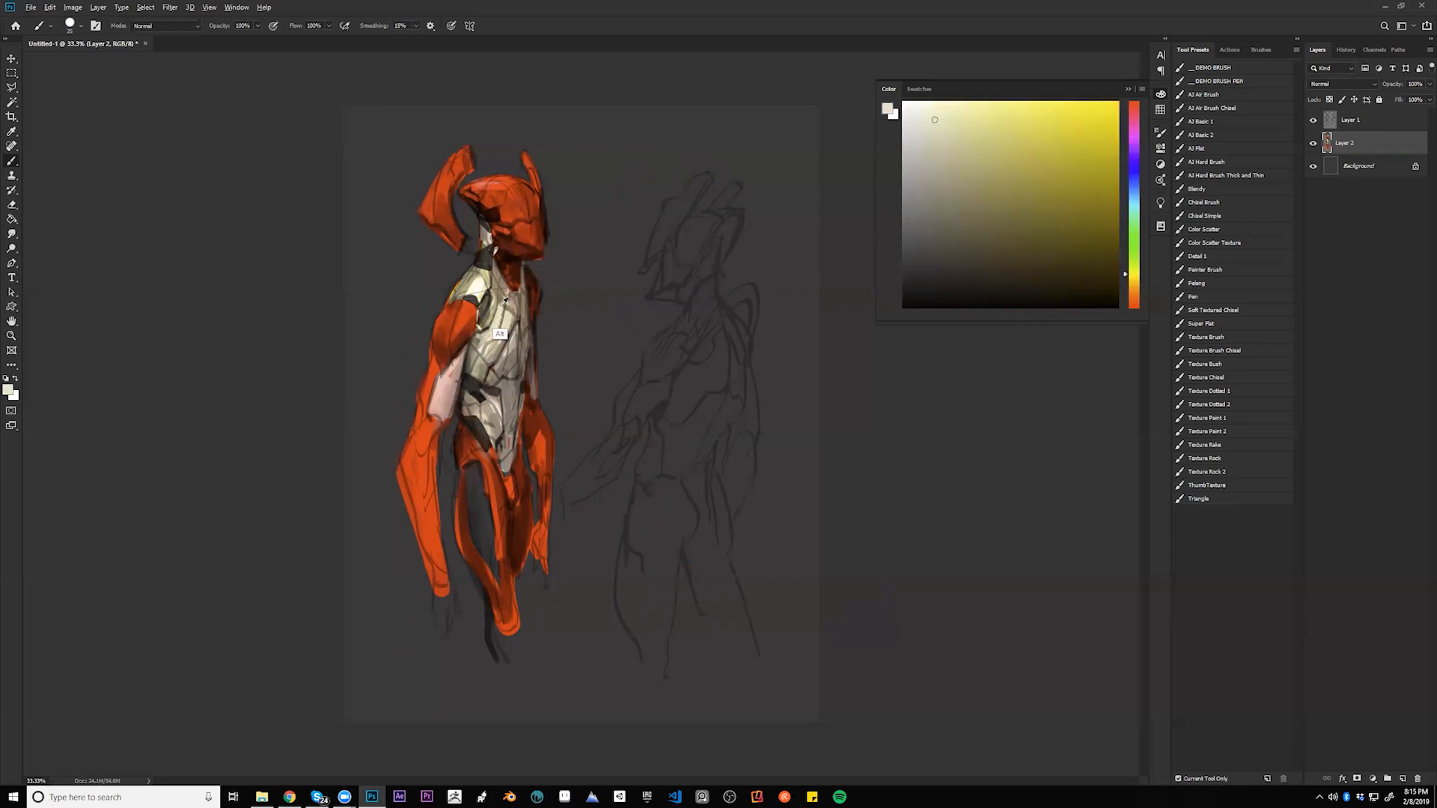
pyautogui.keyDown('alt'); pyautogui.click(501, 325); pyautogui.keyUp('alt')
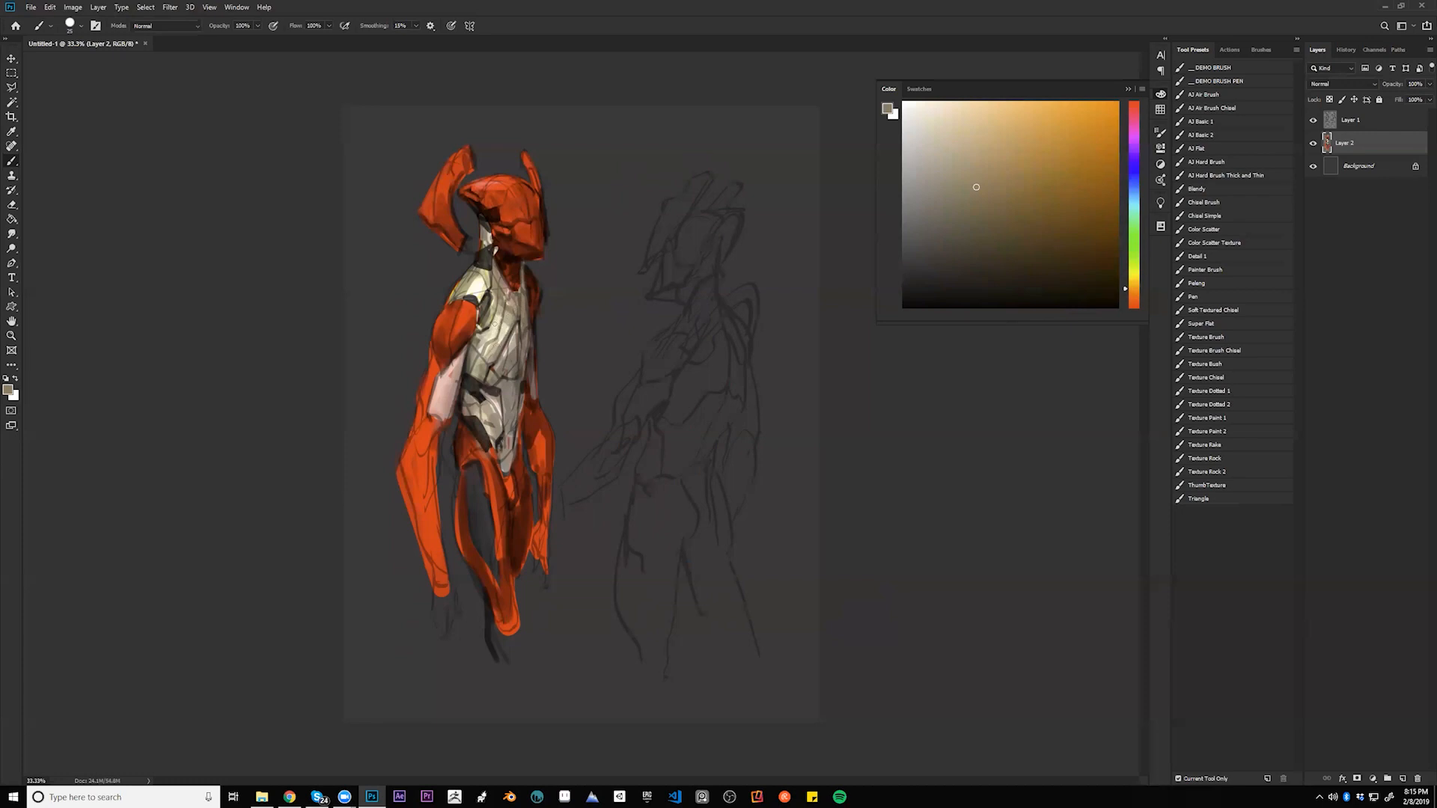
pyautogui.keyDown('alt'); pyautogui.click(500, 263); pyautogui.keyUp('alt')
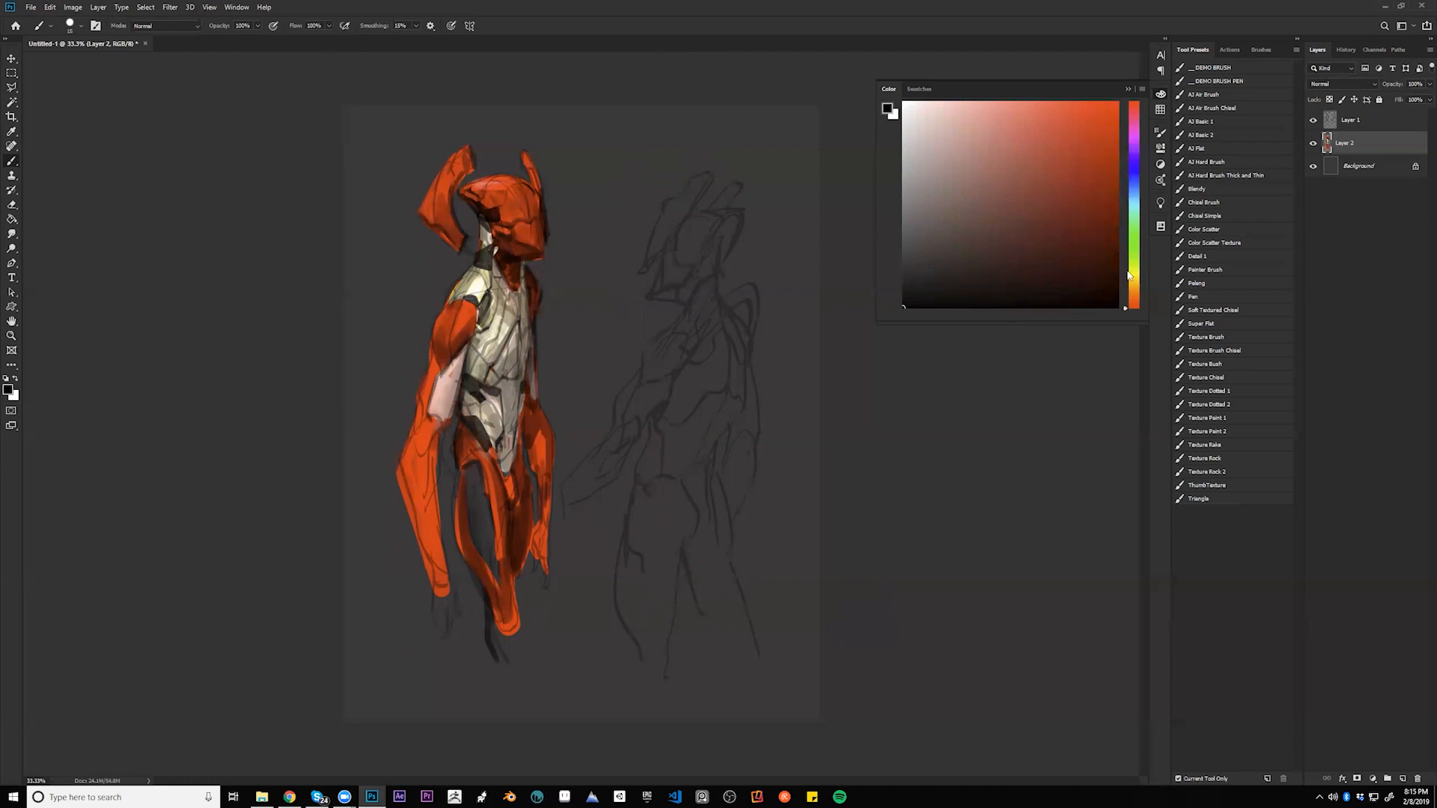
# - Paint the second figure's two helmet crests in bright yellow with a slightly larger brush
pyautogui.click(1130, 274)
pyautogui.click(1065, 99)
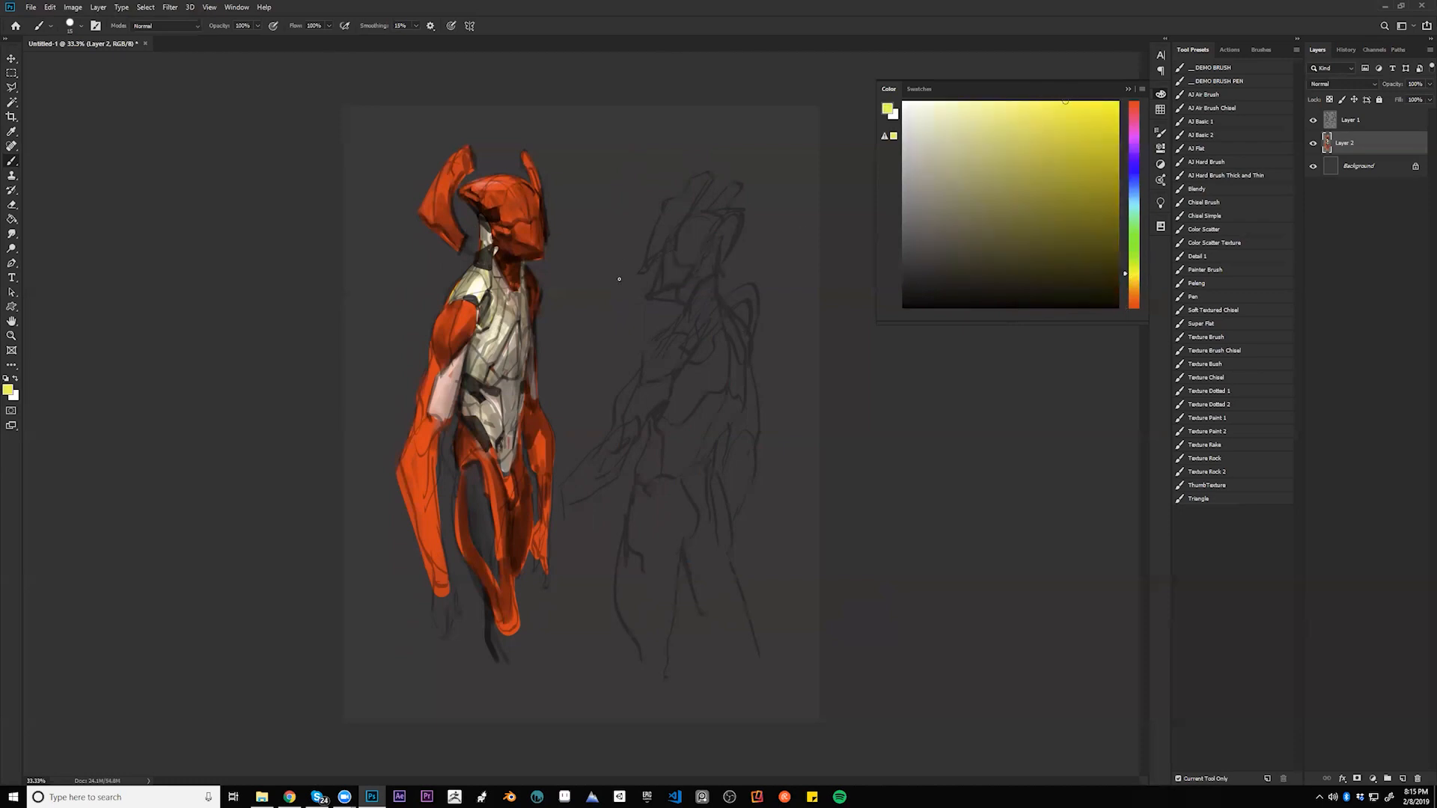
pyautogui.press(']')
pyautogui.moveTo(647, 262)
pyautogui.mouseDown()
pyautogui.moveTo(666, 205)
pyautogui.moveTo(697, 179)
pyautogui.moveTo(709, 175)
pyautogui.moveTo(648, 264)
pyautogui.moveTo(738, 187)
pyautogui.moveTo(721, 216)
pyautogui.mouseUp()
# - Fill the second figure's helmet front in medium blue
pyautogui.press('d')
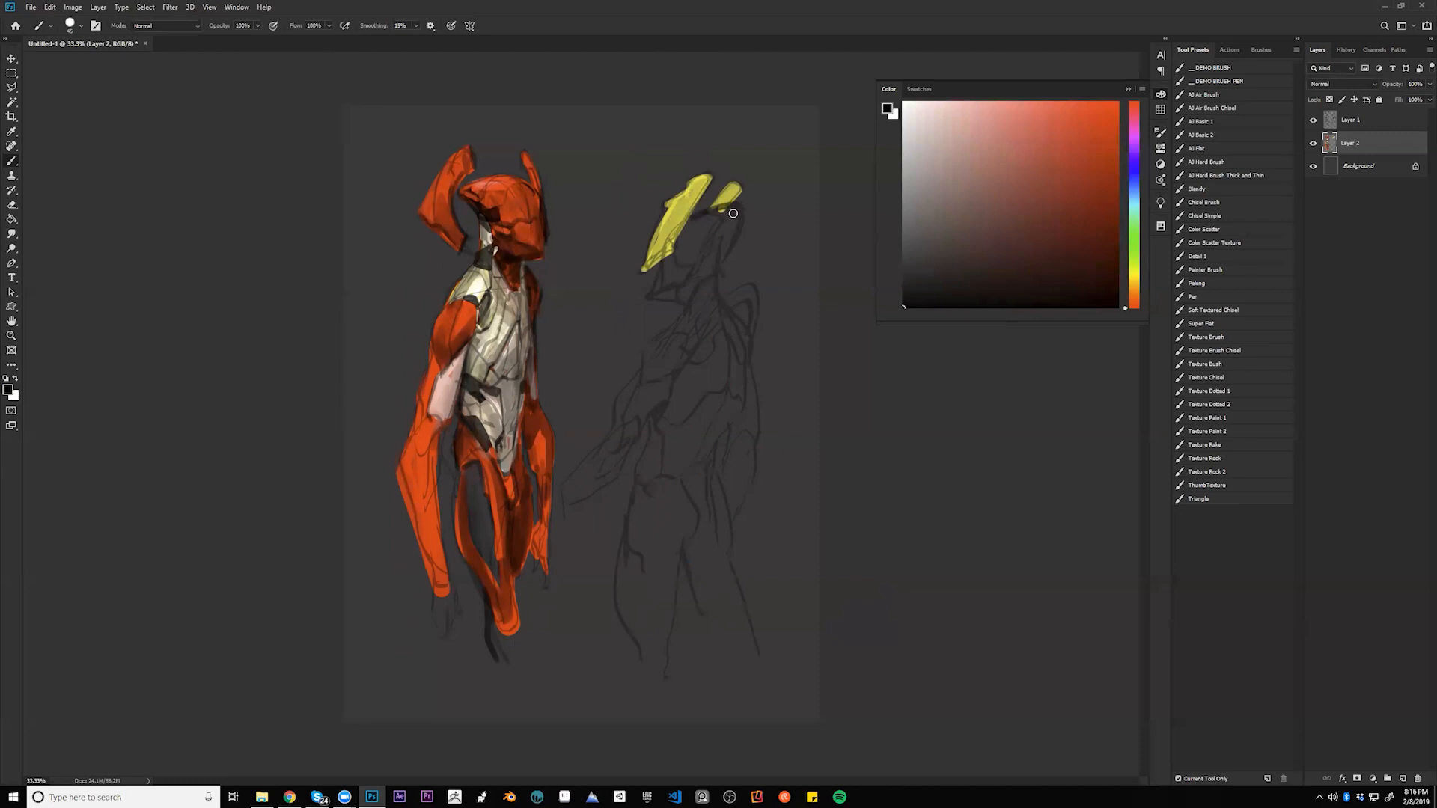
pyautogui.click(1109, 170)
pyautogui.click(1133, 176)
pyautogui.click(1057, 120)
pyautogui.moveTo(689, 228)
pyautogui.mouseDown()
pyautogui.moveTo(736, 207)
pyautogui.moveTo(689, 227)
pyautogui.moveTo(678, 258)
pyautogui.moveTo(696, 249)
pyautogui.moveTo(703, 236)
pyautogui.moveTo(655, 289)
pyautogui.moveTo(696, 249)
pyautogui.mouseUp()
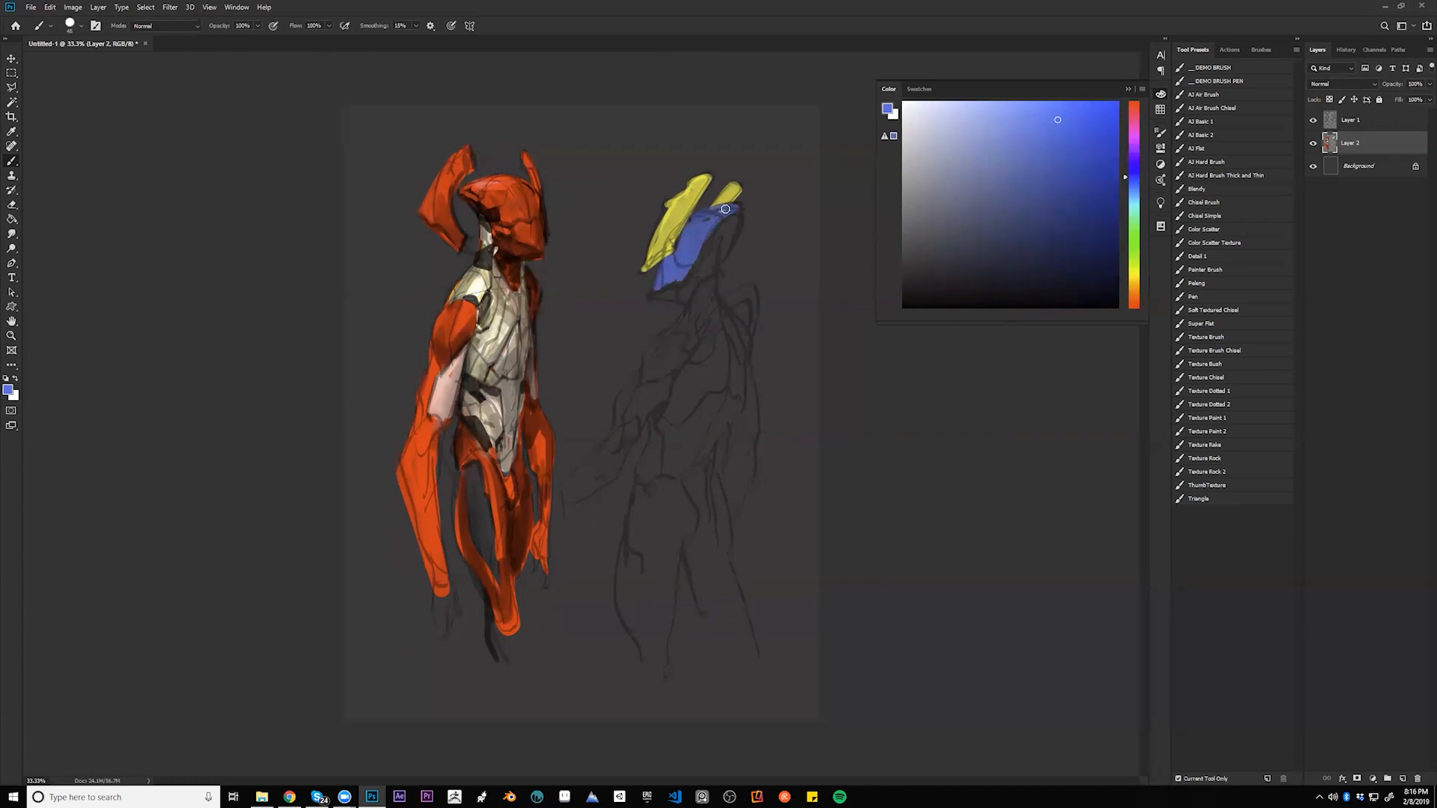
# - Block in the second figure's jaw, back of the head, neck and shoulders in black, flipping the canvas horizontally midway
pyautogui.press('d')
pyautogui.moveTo(657, 286)
pyautogui.mouseDown()
pyautogui.moveTo(700, 214)
pyautogui.moveTo(674, 298)
pyautogui.moveTo(660, 295)
pyautogui.moveTo(675, 296)
pyautogui.mouseUp()
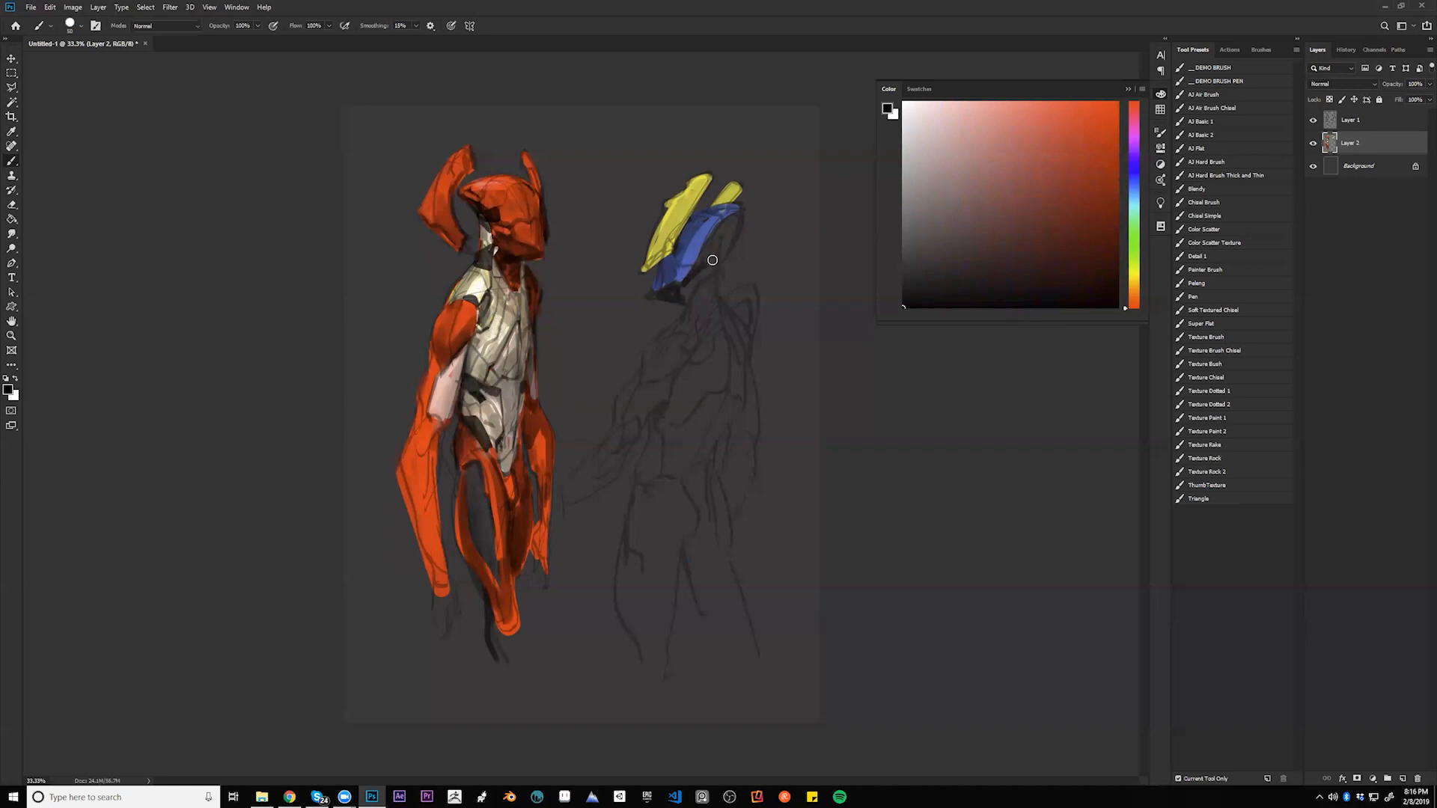
pyautogui.moveTo(713, 261); pyautogui.dragTo(705, 252)
pyautogui.hotkey('ctrl', 'f')
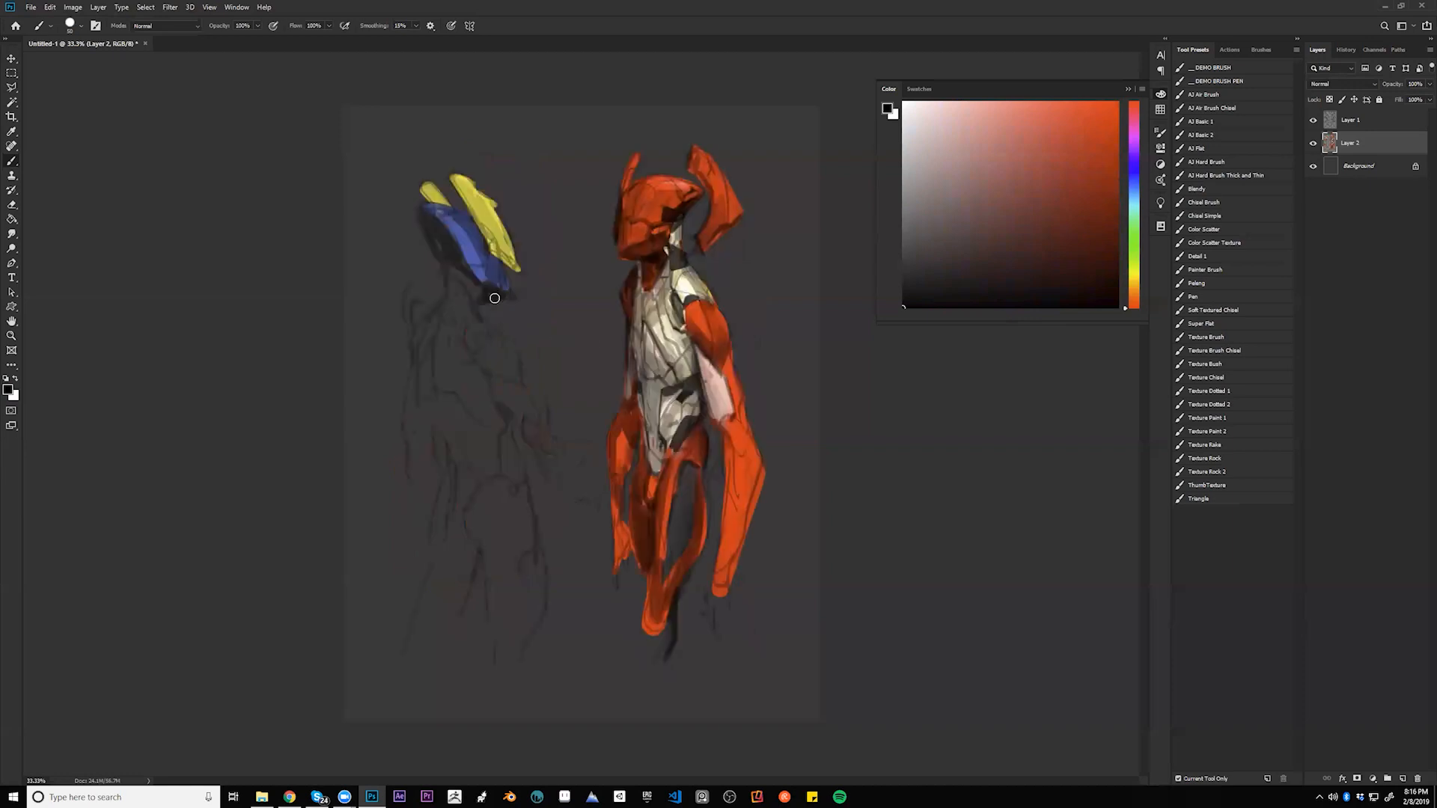
pyautogui.moveTo(450, 290)
pyautogui.mouseDown()
pyautogui.moveTo(460, 324)
pyautogui.moveTo(450, 265)
pyautogui.moveTo(457, 294)
pyautogui.moveTo(454, 270)
pyautogui.moveTo(480, 294)
pyautogui.moveTo(485, 341)
pyautogui.moveTo(497, 333)
pyautogui.moveTo(428, 315)
pyautogui.moveTo(421, 338)
pyautogui.moveTo(452, 329)
pyautogui.moveTo(434, 290)
pyautogui.moveTo(416, 288)
pyautogui.moveTo(465, 344)
pyautogui.moveTo(418, 292)
pyautogui.moveTo(411, 330)
pyautogui.moveTo(406, 304)
pyautogui.moveTo(424, 294)
pyautogui.moveTo(455, 333)
pyautogui.moveTo(409, 328)
pyautogui.moveTo(425, 378)
pyautogui.moveTo(474, 346)
pyautogui.mouseUp()
pyautogui.press(']')
pyautogui.press(']')
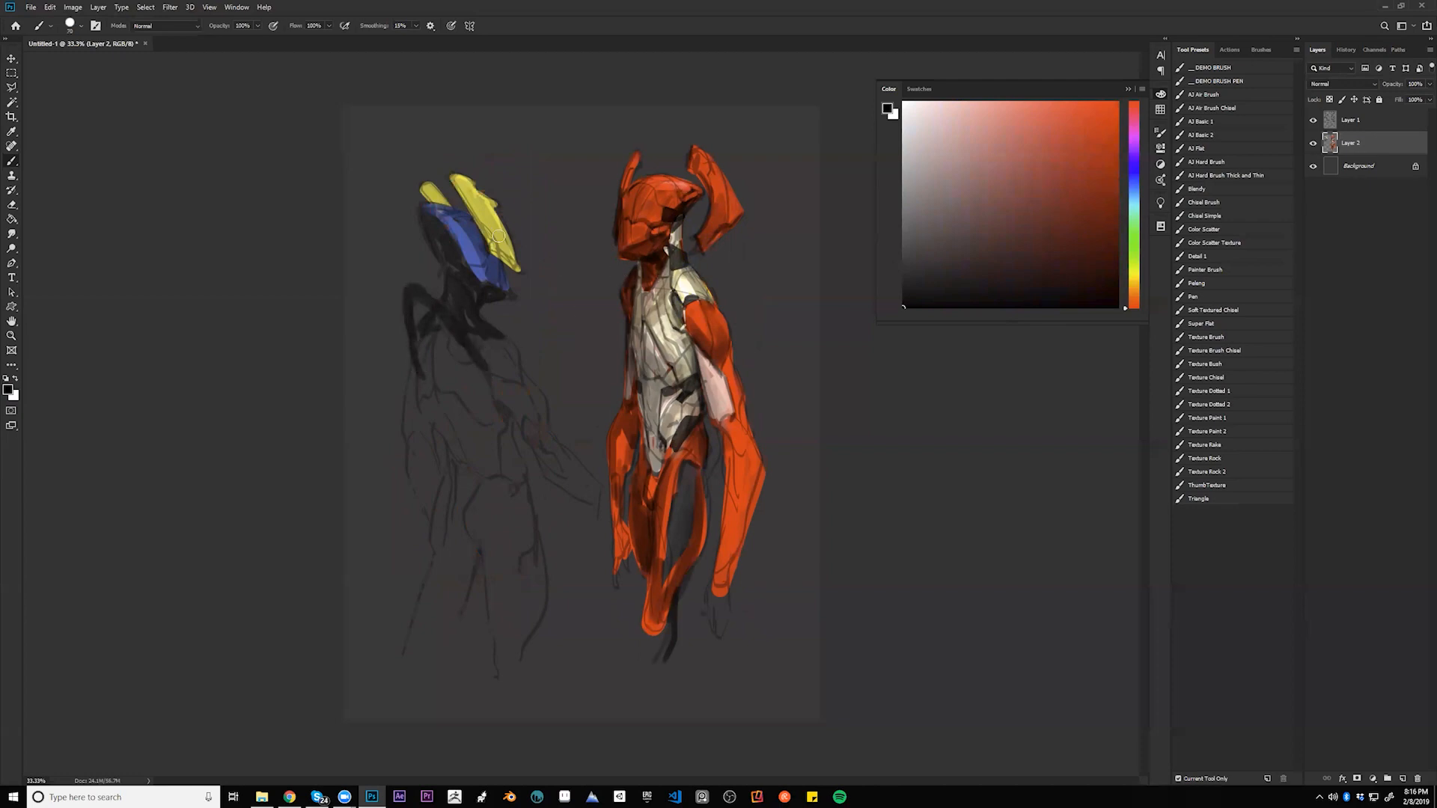
# - Block in the second figure's near arm from shoulder to hand in yellow sampled from the helmet crest
pyautogui.keyDown('alt'); pyautogui.click(487, 203); pyautogui.keyUp('alt')
pyautogui.press('[')
pyautogui.press('[')
pyautogui.moveTo(483, 341)
pyautogui.mouseDown()
pyautogui.moveTo(511, 365)
pyautogui.moveTo(503, 376)
pyautogui.moveTo(498, 340)
pyautogui.moveTo(515, 364)
pyautogui.moveTo(512, 351)
pyautogui.moveTo(498, 401)
pyautogui.moveTo(528, 390)
pyautogui.moveTo(516, 370)
pyautogui.moveTo(541, 421)
pyautogui.moveTo(491, 384)
pyautogui.moveTo(549, 422)
pyautogui.mouseUp()
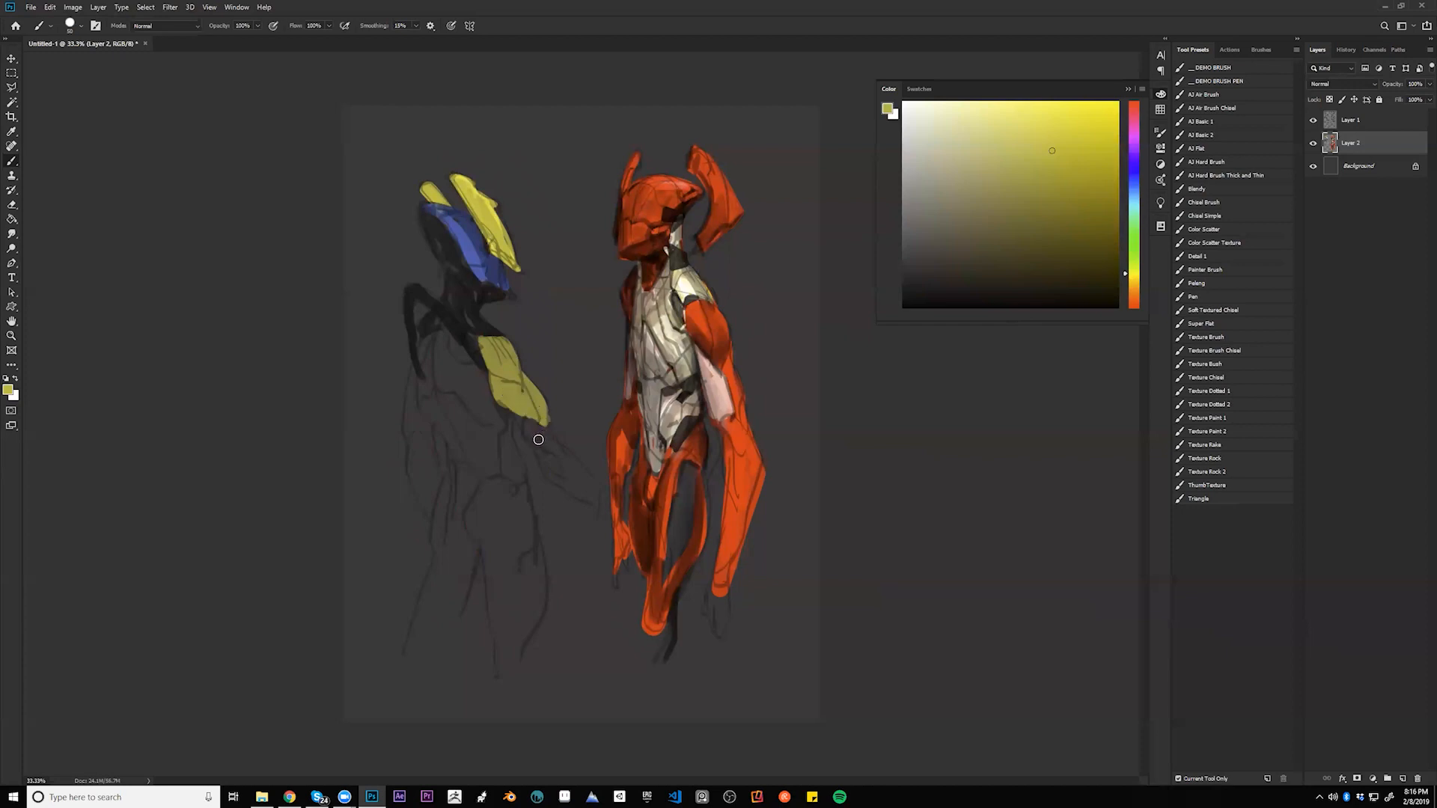
pyautogui.moveTo(525, 412)
pyautogui.mouseDown()
pyautogui.moveTo(536, 458)
pyautogui.moveTo(546, 464)
pyautogui.moveTo(524, 420)
pyautogui.moveTo(590, 493)
pyautogui.moveTo(506, 403)
pyautogui.mouseUp()
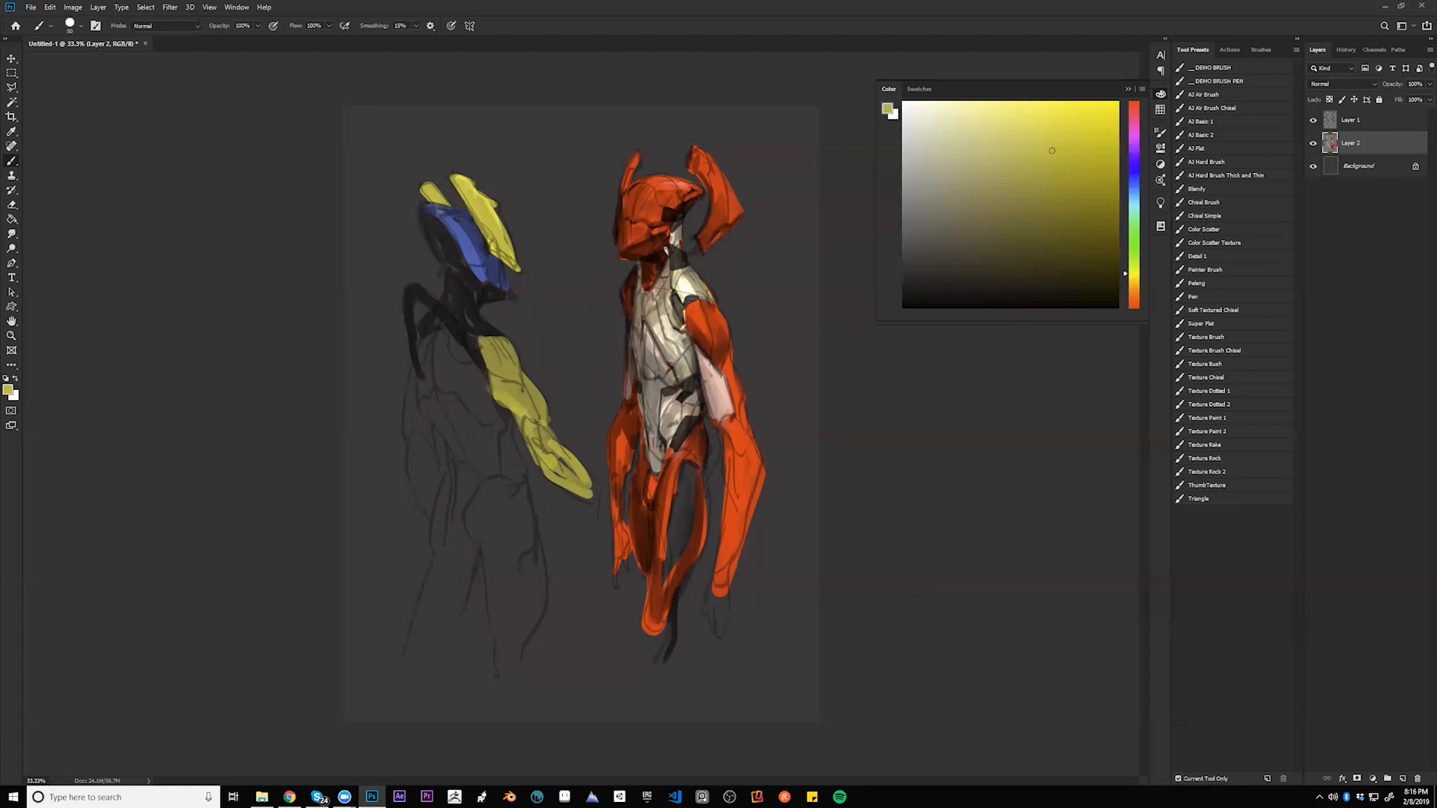
# - Block in the second figure's far arm with a darker yellow sampled from the near arm
pyautogui.keyDown('alt'); pyautogui.click(420, 346); pyautogui.keyUp('alt')
pyautogui.keyDown('alt'); pyautogui.click(487, 378); pyautogui.keyUp('alt')
pyautogui.moveTo(411, 351)
pyautogui.mouseDown()
pyautogui.moveTo(404, 435)
pyautogui.moveTo(410, 385)
pyautogui.moveTo(427, 427)
pyautogui.moveTo(405, 446)
pyautogui.moveTo(424, 429)
pyautogui.moveTo(411, 462)
pyautogui.moveTo(419, 480)
pyautogui.moveTo(428, 459)
pyautogui.moveTo(427, 503)
pyautogui.moveTo(427, 449)
pyautogui.moveTo(431, 492)
pyautogui.mouseUp()
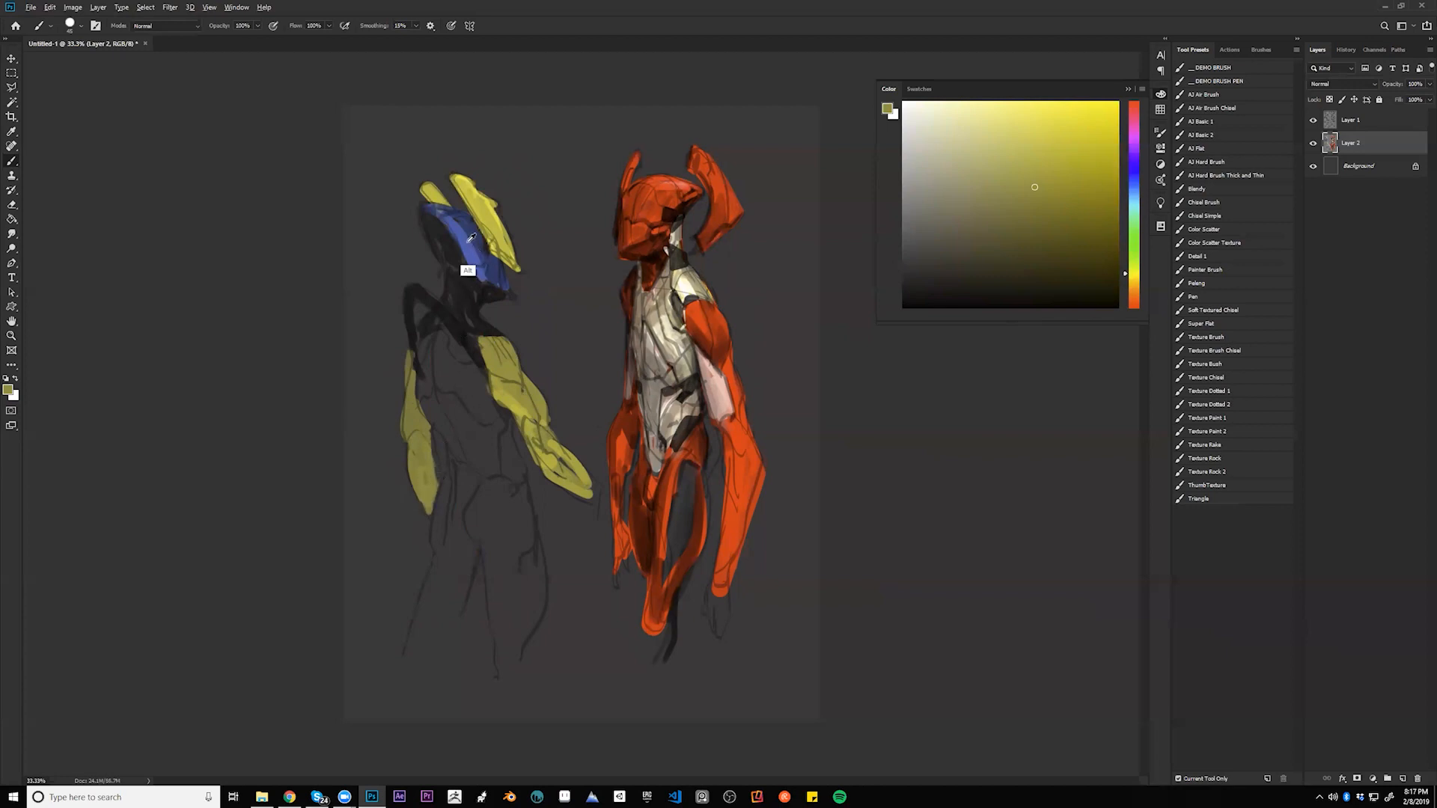
# - Fill the second figure's chest in the helmet's blue and its abdomen and crotch in black with a larger brush
pyautogui.keyDown('alt'); pyautogui.click(472, 274); pyautogui.keyUp('alt')
pyautogui.moveTo(434, 339)
pyautogui.mouseDown()
pyautogui.moveTo(465, 361)
pyautogui.moveTo(435, 337)
pyautogui.moveTo(441, 380)
pyautogui.moveTo(445, 368)
pyautogui.moveTo(454, 384)
pyautogui.moveTo(445, 346)
pyautogui.moveTo(436, 365)
pyautogui.moveTo(474, 405)
pyautogui.moveTo(458, 363)
pyautogui.moveTo(473, 368)
pyautogui.moveTo(494, 415)
pyautogui.moveTo(423, 392)
pyautogui.moveTo(430, 380)
pyautogui.moveTo(454, 387)
pyautogui.moveTo(438, 425)
pyautogui.mouseUp()
pyautogui.press(']')
pyautogui.press(']')
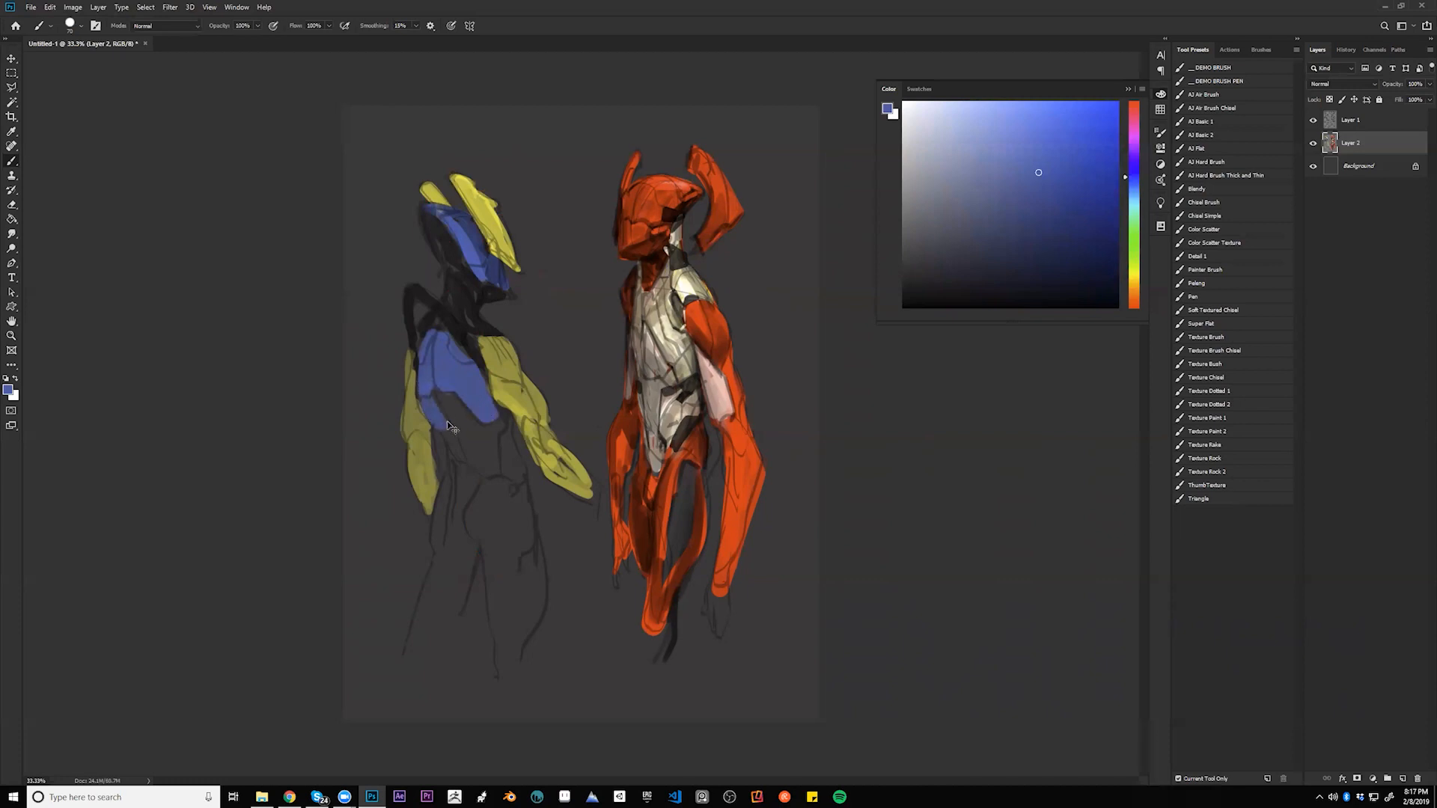
pyautogui.press('d')
pyautogui.moveTo(428, 411)
pyautogui.mouseDown()
pyautogui.moveTo(463, 463)
pyautogui.moveTo(436, 392)
pyautogui.moveTo(460, 404)
pyautogui.moveTo(475, 466)
pyautogui.moveTo(463, 435)
pyautogui.moveTo(504, 419)
pyautogui.moveTo(468, 494)
pyautogui.moveTo(458, 460)
pyautogui.moveTo(461, 510)
pyautogui.moveTo(494, 466)
pyautogui.mouseUp()
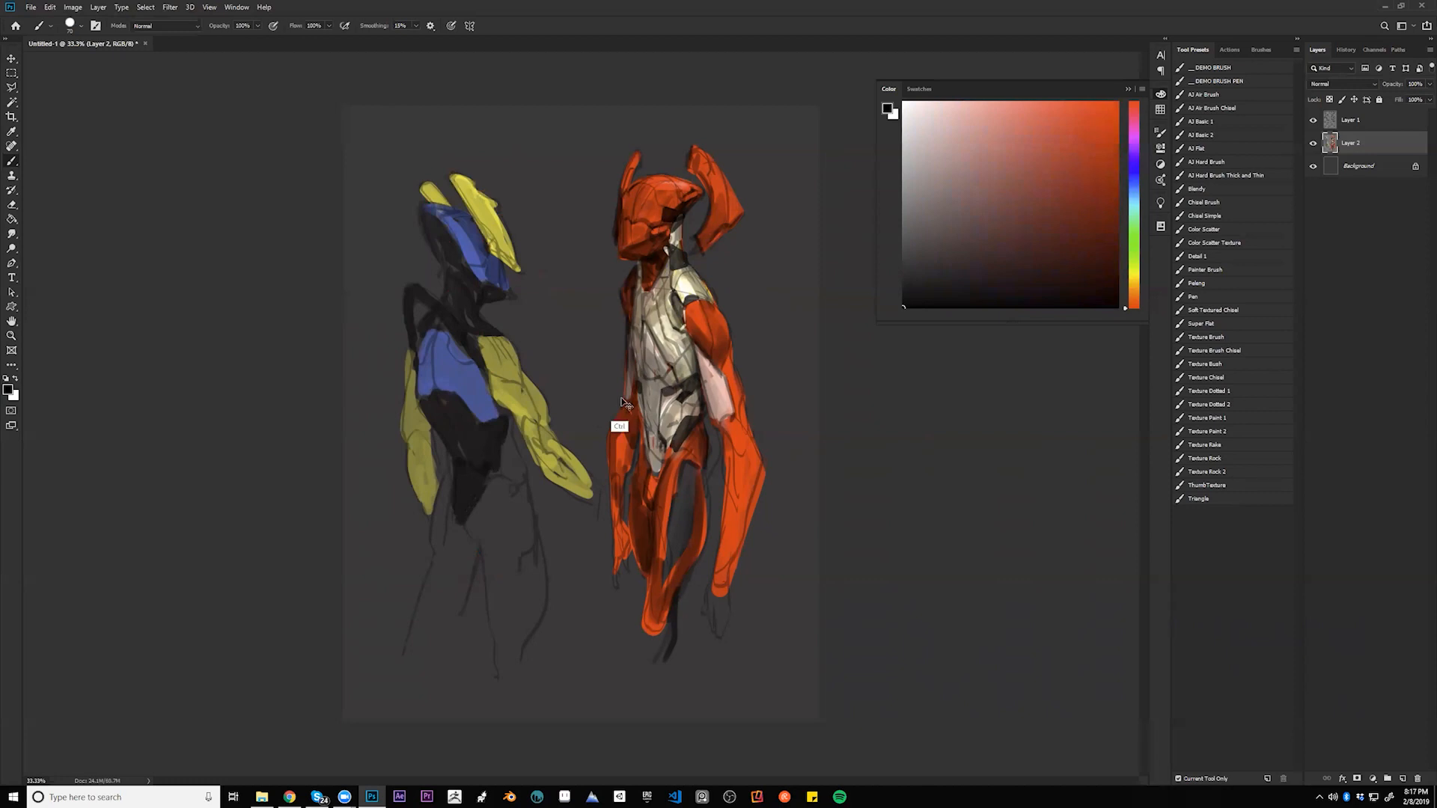
# - Flip the canvas back and refine the second figure's near forearm in a sampled muted yellow
pyautogui.press('h')
pyautogui.keyDown('alt'); pyautogui.click(567, 494); pyautogui.keyUp('alt')
pyautogui.moveTo(567, 494); pyautogui.dragTo(619, 457)
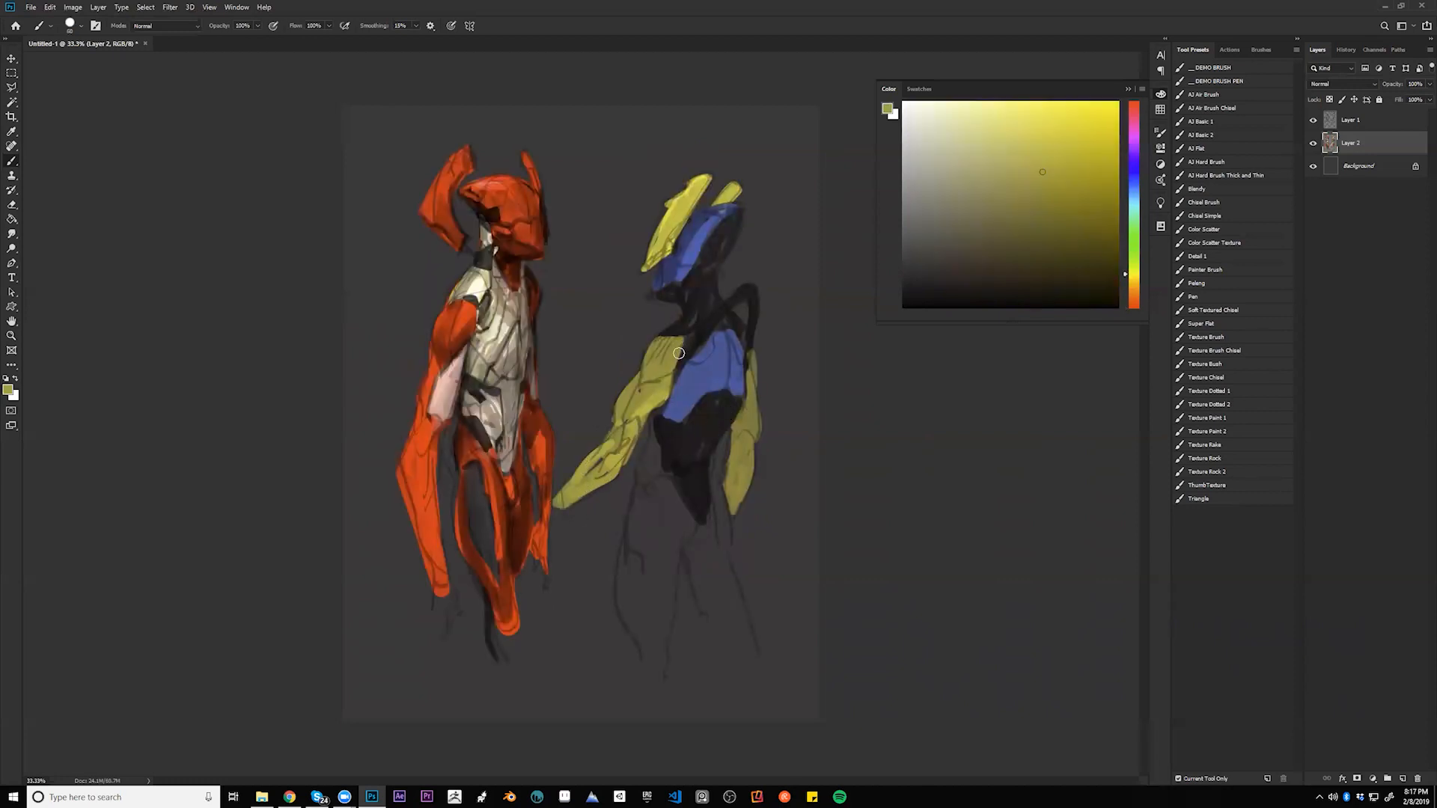
# - Refine the shading of the second figure's helmet and shoulder with black, dark yellow and sampled dark blue
pyautogui.press('d')
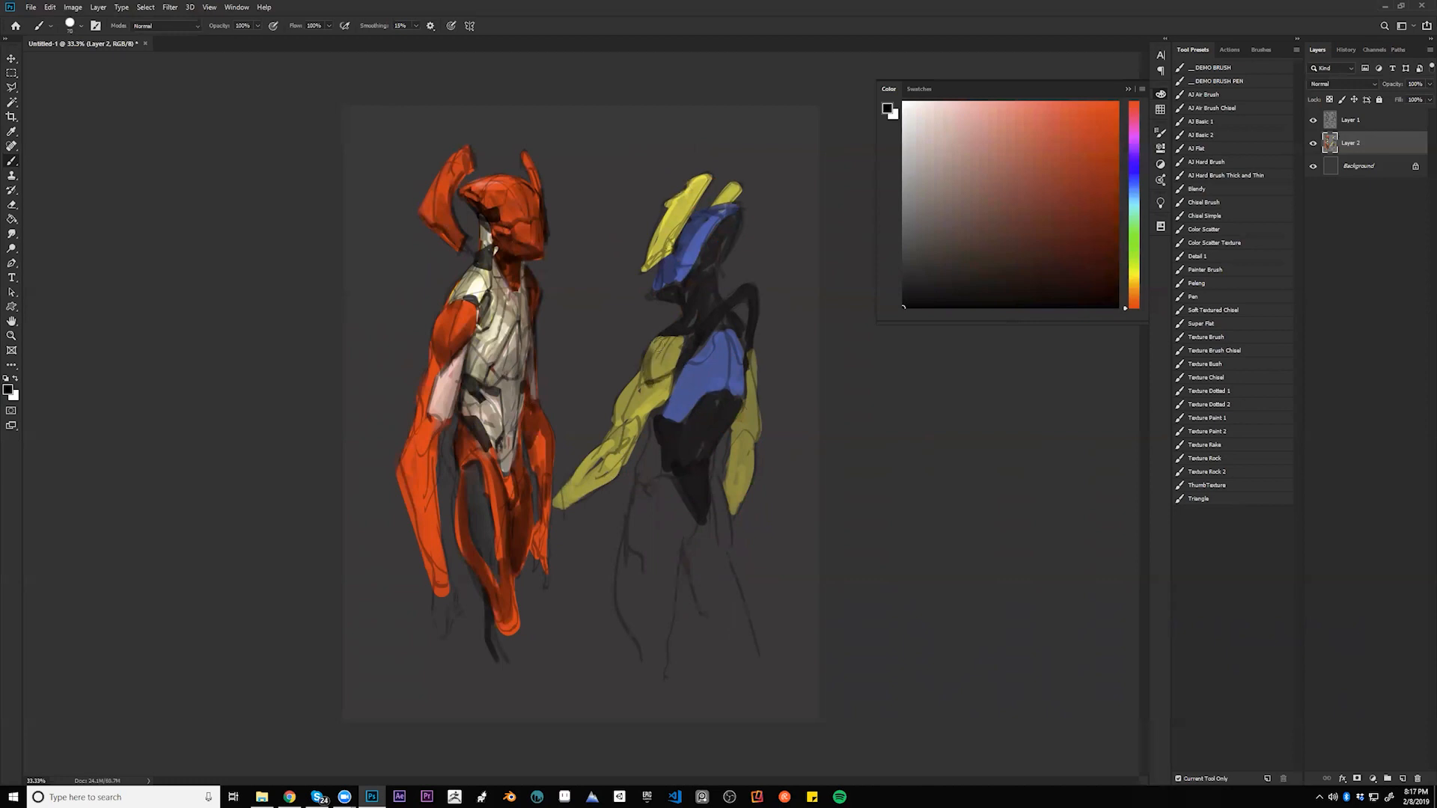
pyautogui.keyDown('alt'); pyautogui.click(656, 351); pyautogui.keyUp('alt')
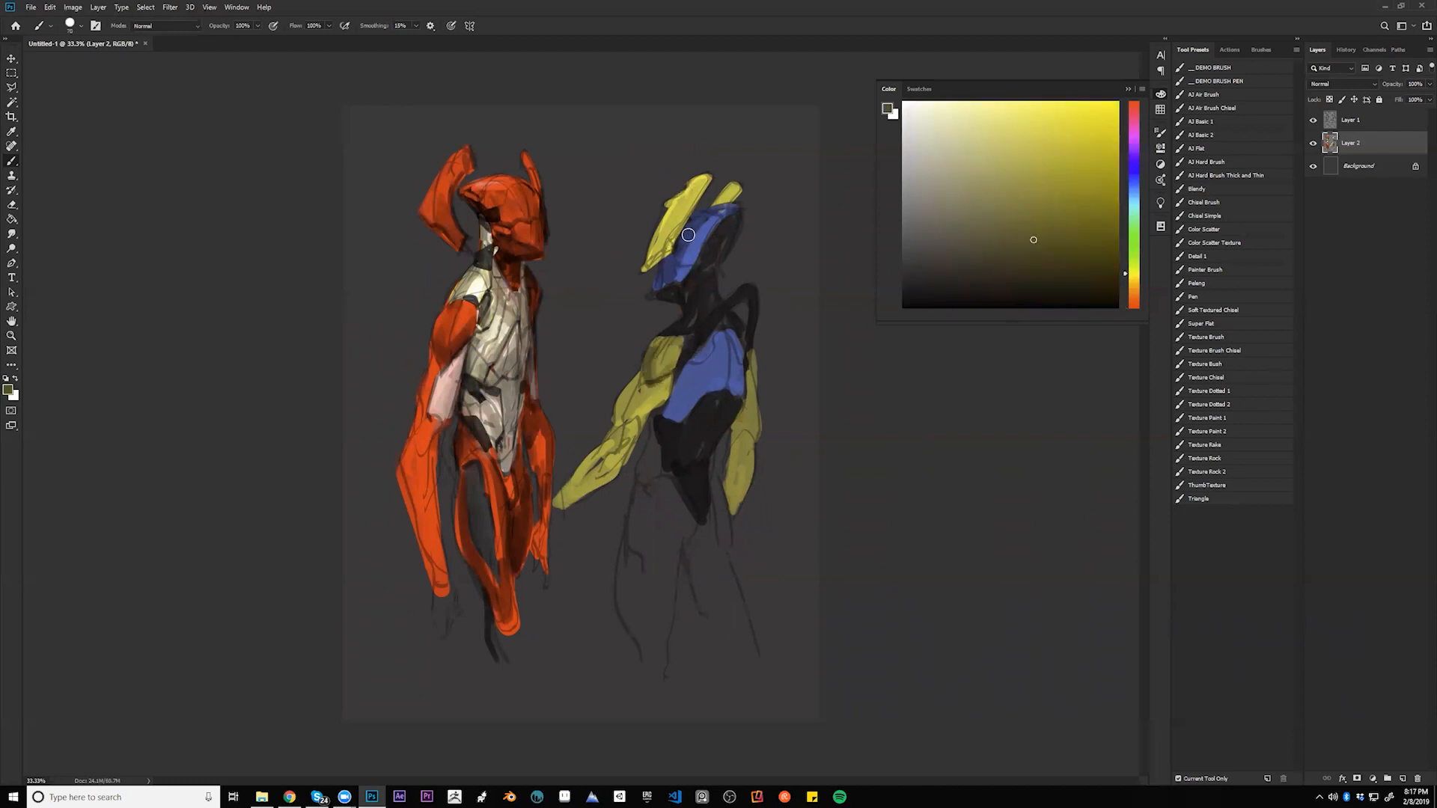
pyautogui.press('d')
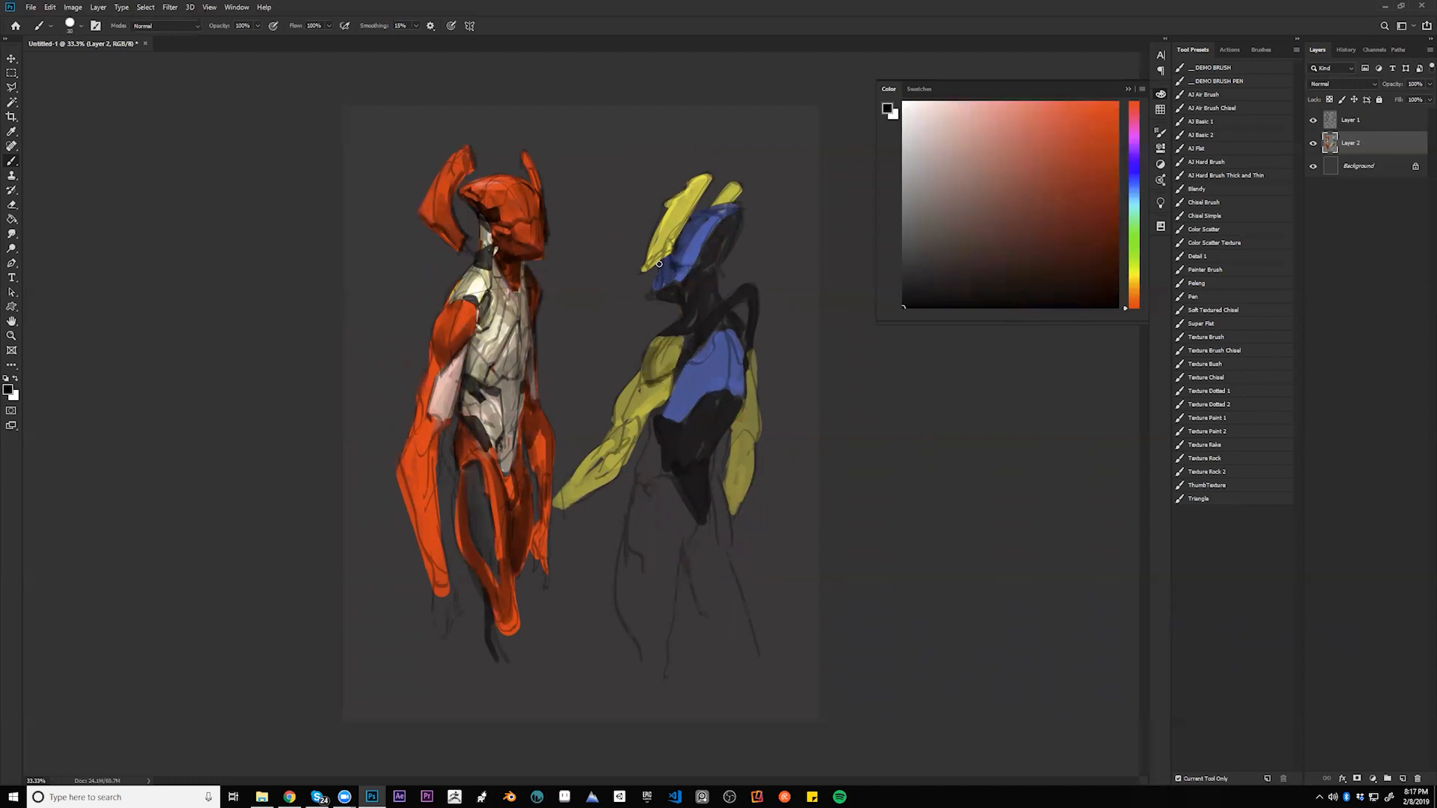
pyautogui.keyDown('alt'); pyautogui.click(665, 269); pyautogui.keyUp('alt')
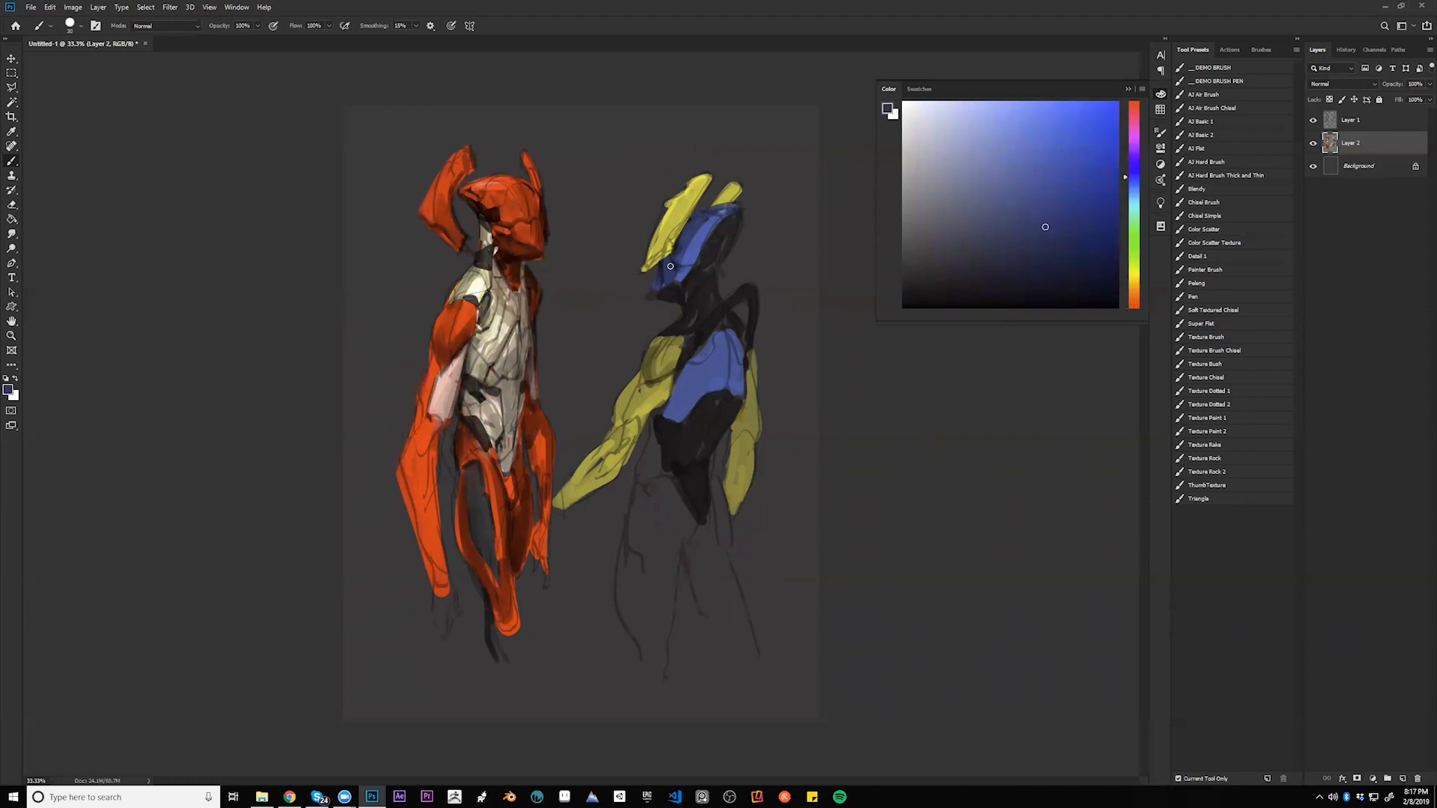
pyautogui.keyDown('alt'); pyautogui.click(732, 213); pyautogui.keyUp('alt')
pyautogui.press('d')
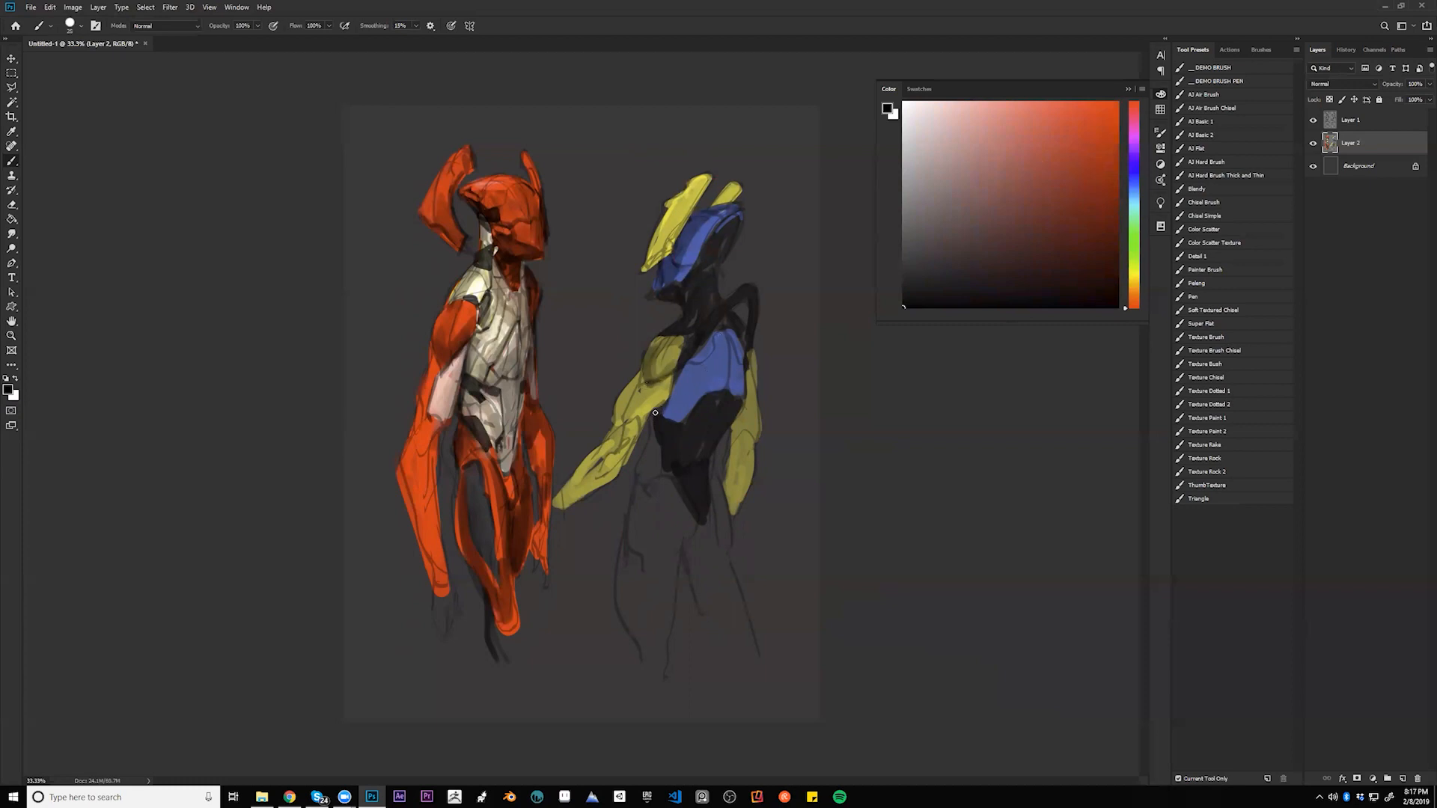
# - Darken the edges of the second figure's blue chest in black with increasingly larger brushes, undoing the last stroke
pyautogui.moveTo(659, 419); pyautogui.dragTo(661, 405)
pyautogui.press(']')
pyautogui.press(']')
pyautogui.press(']')
pyautogui.moveTo(710, 345); pyautogui.dragTo(739, 335)
pyautogui.press(']')
pyautogui.press(']')
pyautogui.press(']')
pyautogui.press(']')
pyautogui.moveTo(667, 419); pyautogui.dragTo(682, 417)
pyautogui.moveTo(733, 340); pyautogui.dragTo(736, 400)
pyautogui.hotkey('ctrl', 'z')
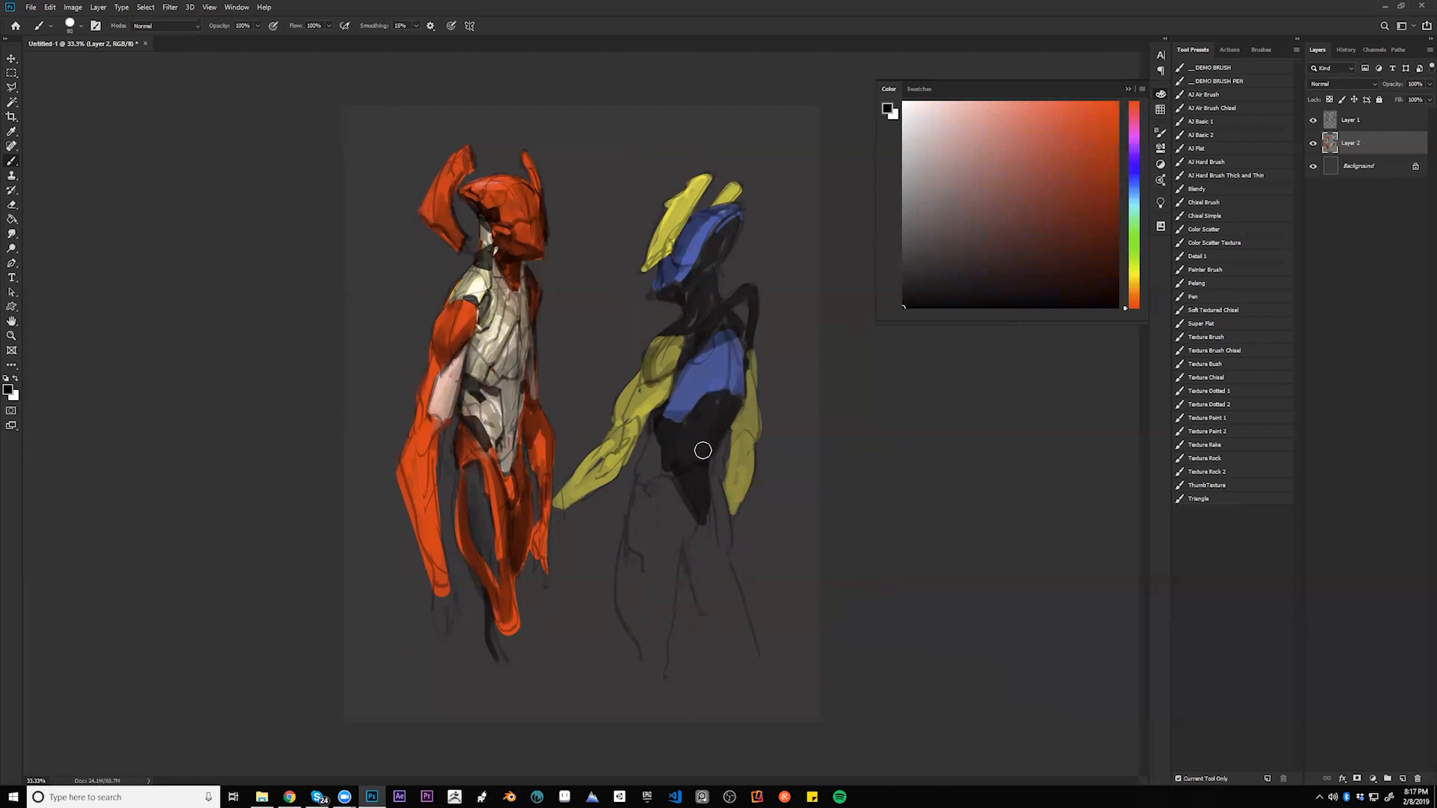
# - Block in the second figure's hips and both legs in muted yellow, with dark shading around the crotch
pyautogui.moveTo(656, 458)
pyautogui.mouseDown()
pyautogui.moveTo(671, 450)
pyautogui.moveTo(645, 459)
pyautogui.moveTo(635, 503)
pyautogui.moveTo(669, 517)
pyautogui.mouseUp()
pyautogui.keyDown('alt'); pyautogui.click(648, 426); pyautogui.keyUp('alt')
pyautogui.moveTo(652, 468)
pyautogui.mouseDown()
pyautogui.moveTo(652, 445)
pyautogui.moveTo(655, 476)
pyautogui.moveTo(622, 548)
pyautogui.moveTo(668, 491)
pyautogui.moveTo(685, 524)
pyautogui.moveTo(659, 550)
pyautogui.moveTo(627, 543)
pyautogui.moveTo(622, 603)
pyautogui.moveTo(640, 640)
pyautogui.moveTo(655, 546)
pyautogui.moveTo(669, 537)
pyautogui.moveTo(634, 589)
pyautogui.moveTo(665, 570)
pyautogui.moveTo(701, 593)
pyautogui.moveTo(716, 471)
pyautogui.moveTo(722, 543)
pyautogui.moveTo(702, 547)
pyautogui.moveTo(745, 629)
pyautogui.moveTo(732, 642)
pyautogui.moveTo(714, 591)
pyautogui.mouseUp()
pyautogui.press('d')
pyautogui.moveTo(688, 533)
pyautogui.mouseDown()
pyautogui.moveTo(658, 535)
pyautogui.moveTo(715, 534)
pyautogui.moveTo(719, 521)
pyautogui.moveTo(648, 529)
pyautogui.moveTo(640, 500)
pyautogui.mouseUp()
pyautogui.keyDown('alt'); pyautogui.click(646, 543); pyautogui.keyUp('alt')
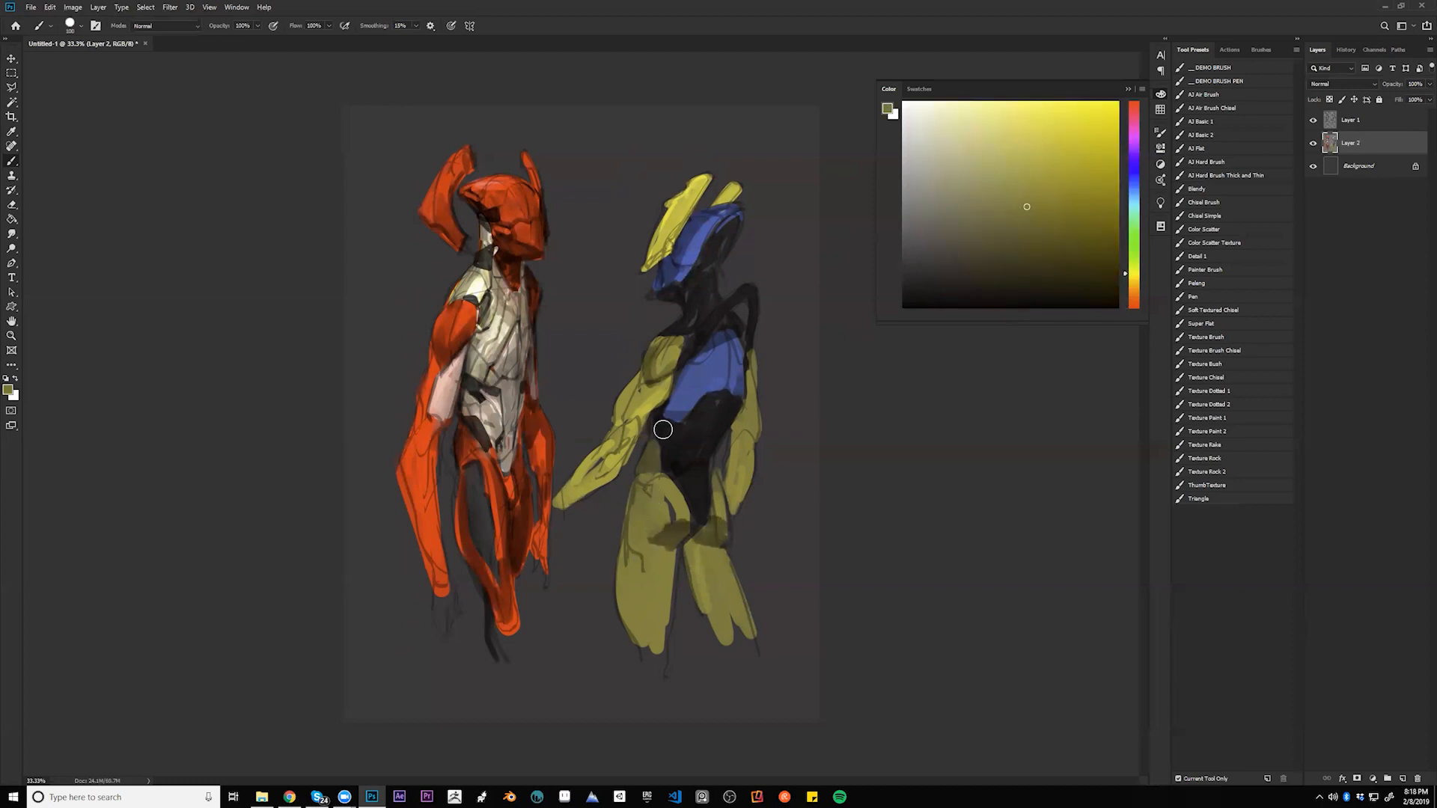
# - Brighten the second figure's near thigh, upper arm and shoulder in vivid yellow with a smaller brush
pyautogui.click(1088, 107)
pyautogui.press('[')
pyautogui.press('[')
pyautogui.press('[')
pyautogui.press('[')
pyautogui.press('[')
pyautogui.moveTo(643, 487)
pyautogui.mouseDown()
pyautogui.moveTo(643, 524)
pyautogui.moveTo(653, 509)
pyautogui.moveTo(629, 592)
pyautogui.moveTo(647, 584)
pyautogui.moveTo(643, 640)
pyautogui.mouseUp()
pyautogui.moveTo(643, 379)
pyautogui.mouseDown()
pyautogui.moveTo(618, 422)
pyautogui.moveTo(650, 384)
pyautogui.moveTo(635, 395)
pyautogui.mouseUp()
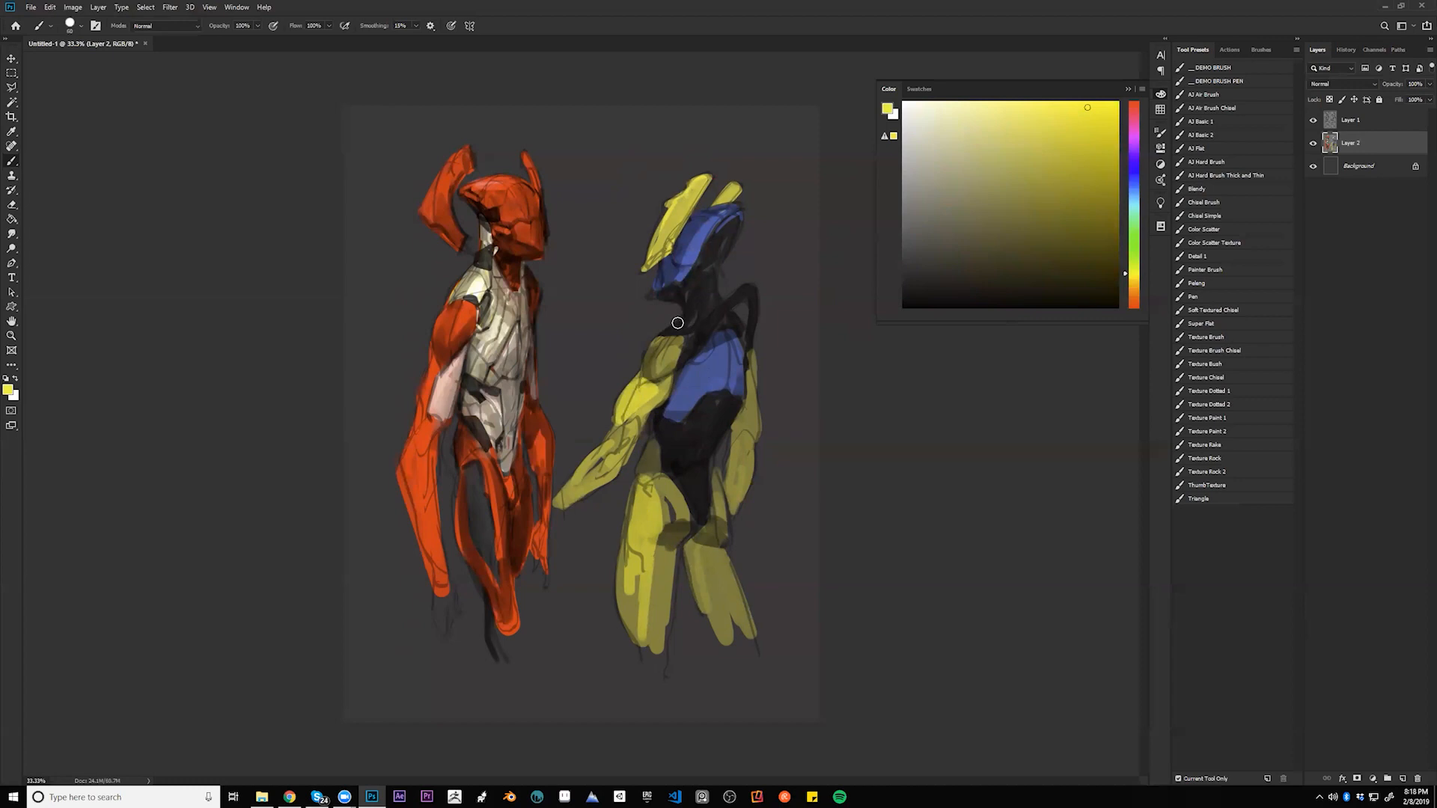
pyautogui.moveTo(655, 346)
pyautogui.mouseDown()
pyautogui.moveTo(648, 366)
pyautogui.moveTo(678, 338)
pyautogui.moveTo(651, 341)
pyautogui.mouseUp()
# - Flip the canvas and brighten the helmet crest in yellow, trimming its edges with the sampled background grey
pyautogui.hotkey('ctrl', 'f')
pyautogui.press('[')
pyautogui.press('[')
pyautogui.press('[')
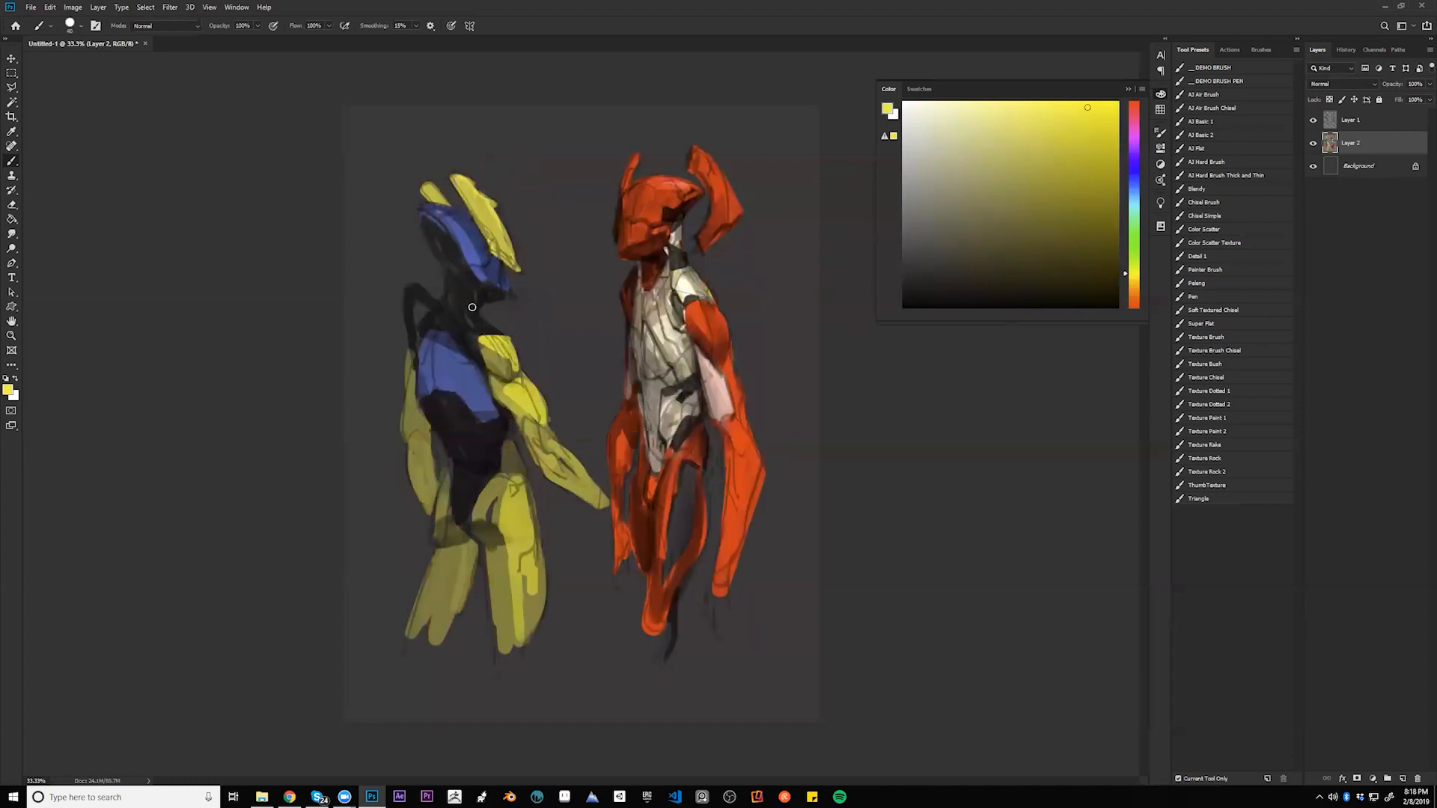
pyautogui.moveTo(459, 184)
pyautogui.mouseDown()
pyautogui.moveTo(478, 216)
pyautogui.moveTo(490, 209)
pyautogui.moveTo(463, 187)
pyautogui.moveTo(479, 186)
pyautogui.moveTo(441, 200)
pyautogui.mouseUp()
pyautogui.keyDown('alt'); pyautogui.click(436, 208); pyautogui.keyUp('alt')
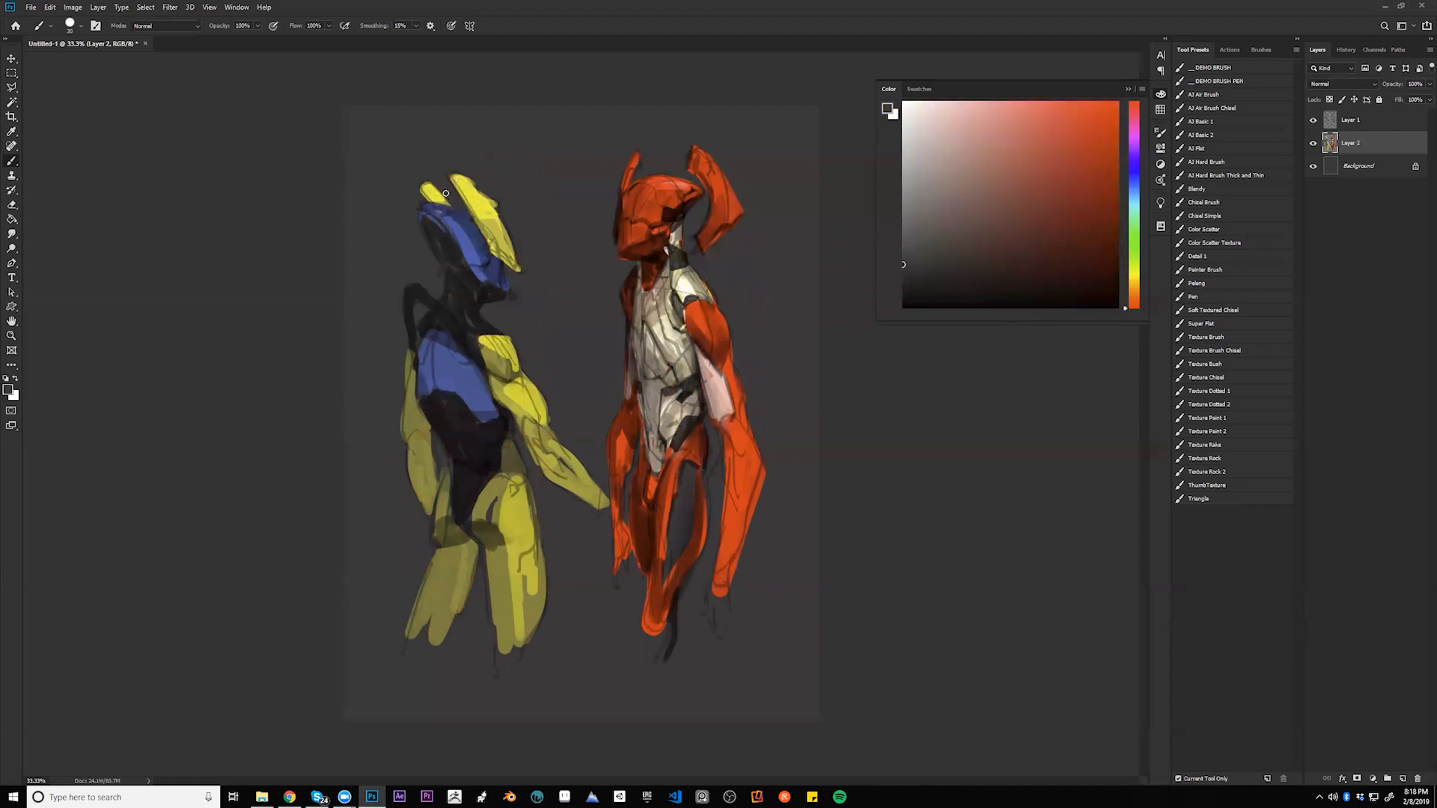
pyautogui.moveTo(452, 170); pyautogui.dragTo(507, 220)
# - Darken the back of the second figure's helmet, its neck and its jaw in black, varying the brush size
pyautogui.keyDown('alt'); pyautogui.click(475, 224); pyautogui.keyUp('alt')
pyautogui.moveTo(422, 220); pyautogui.dragTo(454, 265)
pyautogui.press(']')
pyautogui.press(']')
pyautogui.press(']')
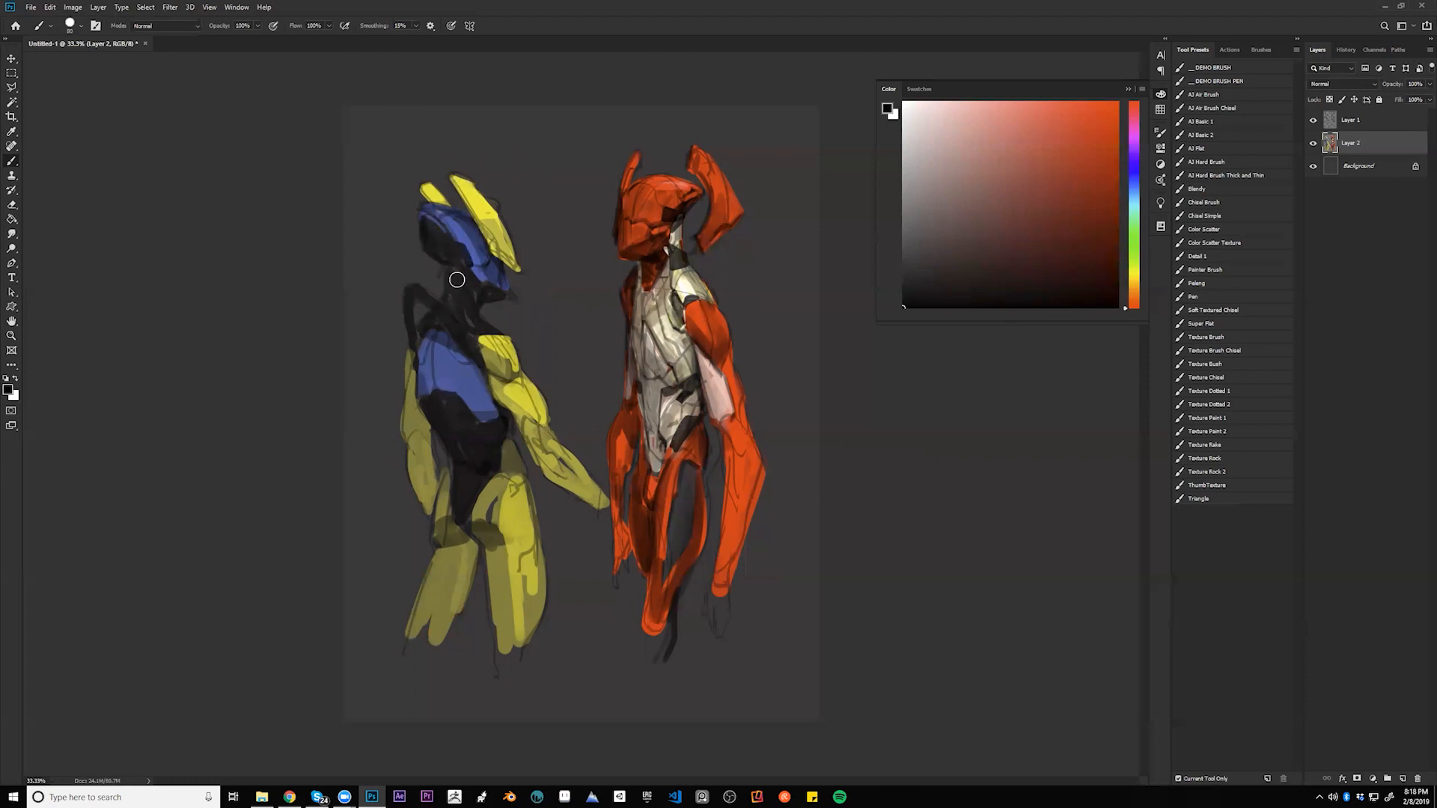
pyautogui.press('[')
pyautogui.press('[')
pyautogui.press('[')
pyautogui.press('[')
pyautogui.moveTo(476, 317); pyautogui.dragTo(511, 301)
# - Flip the canvas back and lighten the helmet's blue planes with progressively paler blues
pyautogui.hotkey('ctrl', 'shift', 'h')
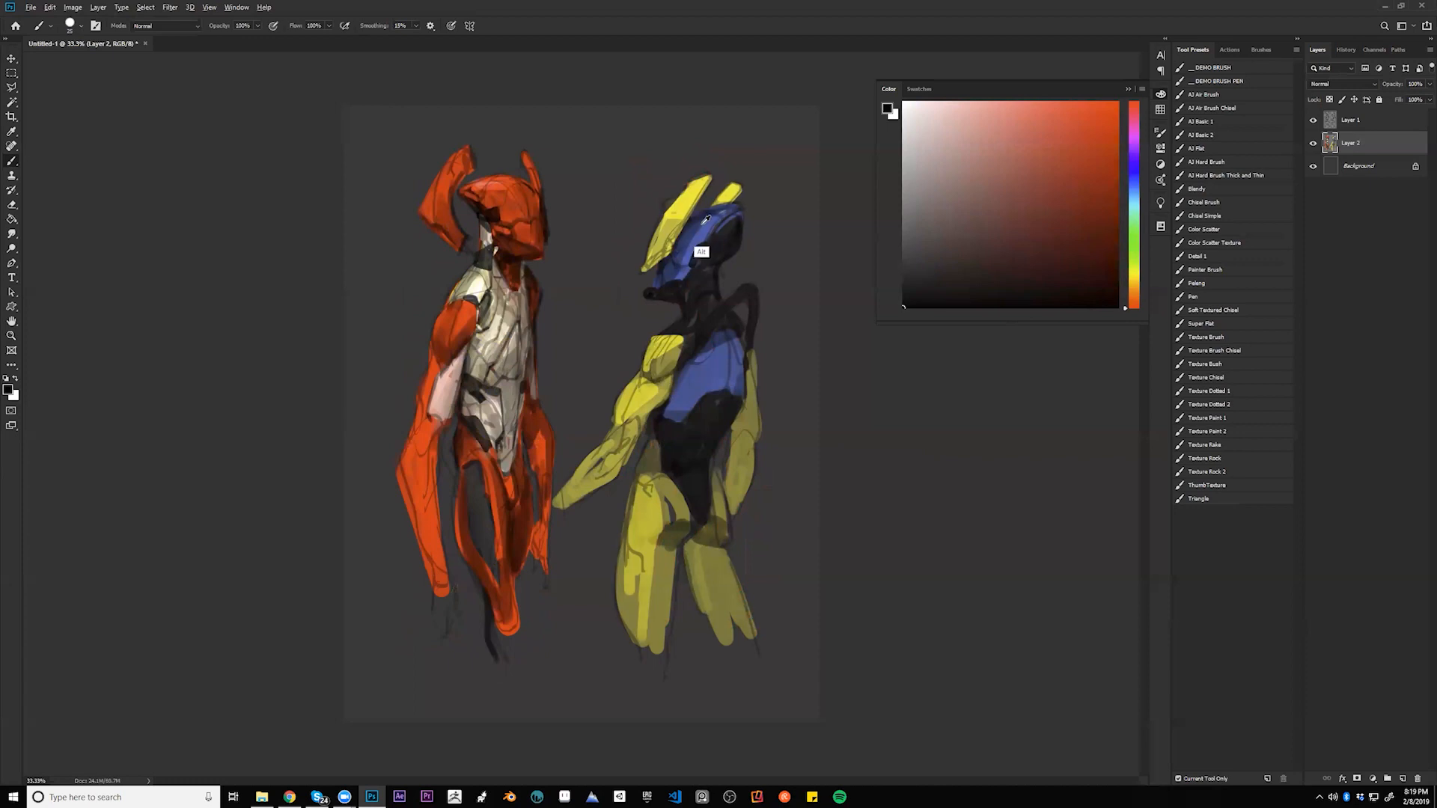
pyautogui.keyDown('alt'); pyautogui.click(696, 255); pyautogui.keyUp('alt')
pyautogui.press('r')
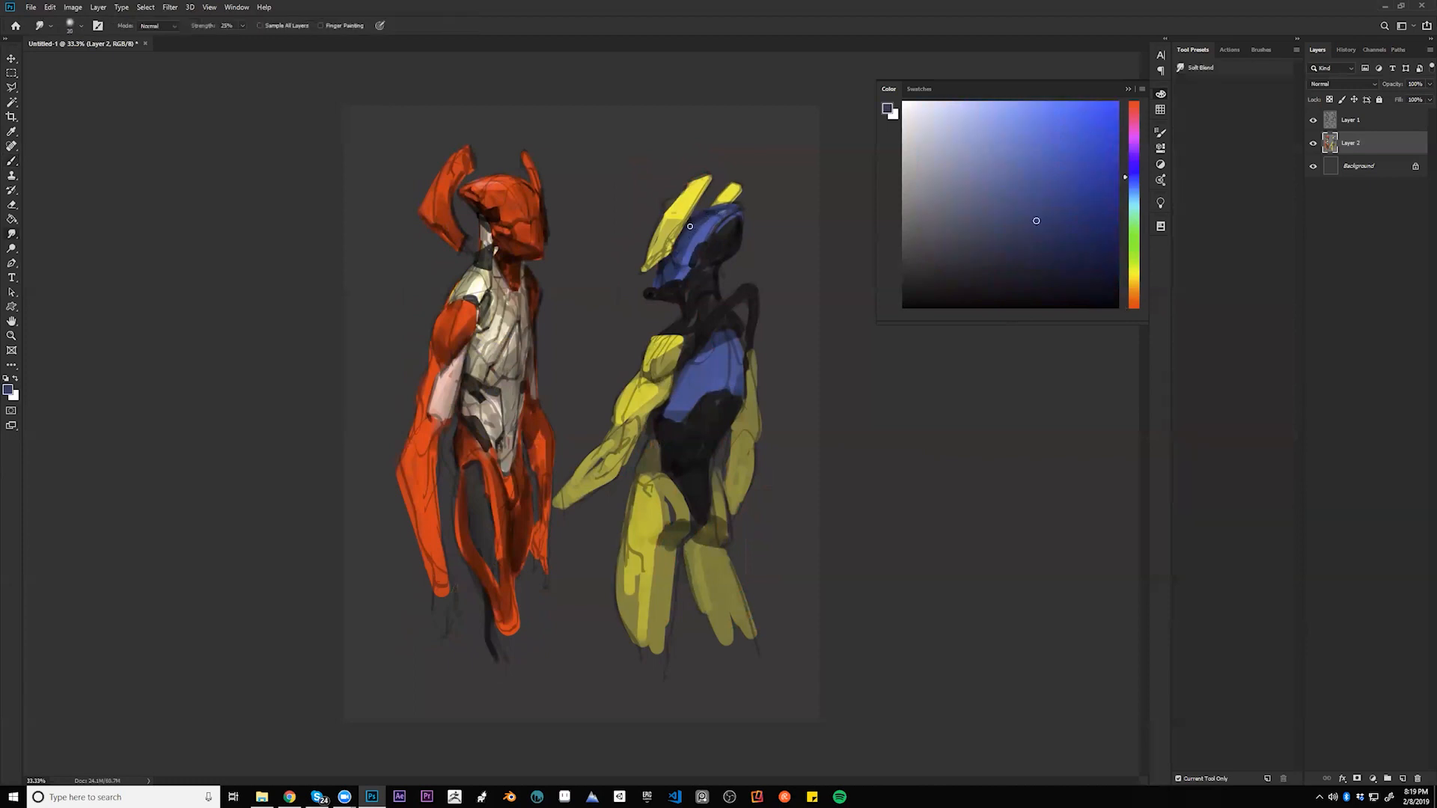
pyautogui.press('b')
pyautogui.press('r')
pyautogui.click(1027, 131)
pyautogui.click(1008, 109)
pyautogui.click(971, 110)
pyautogui.press('b')
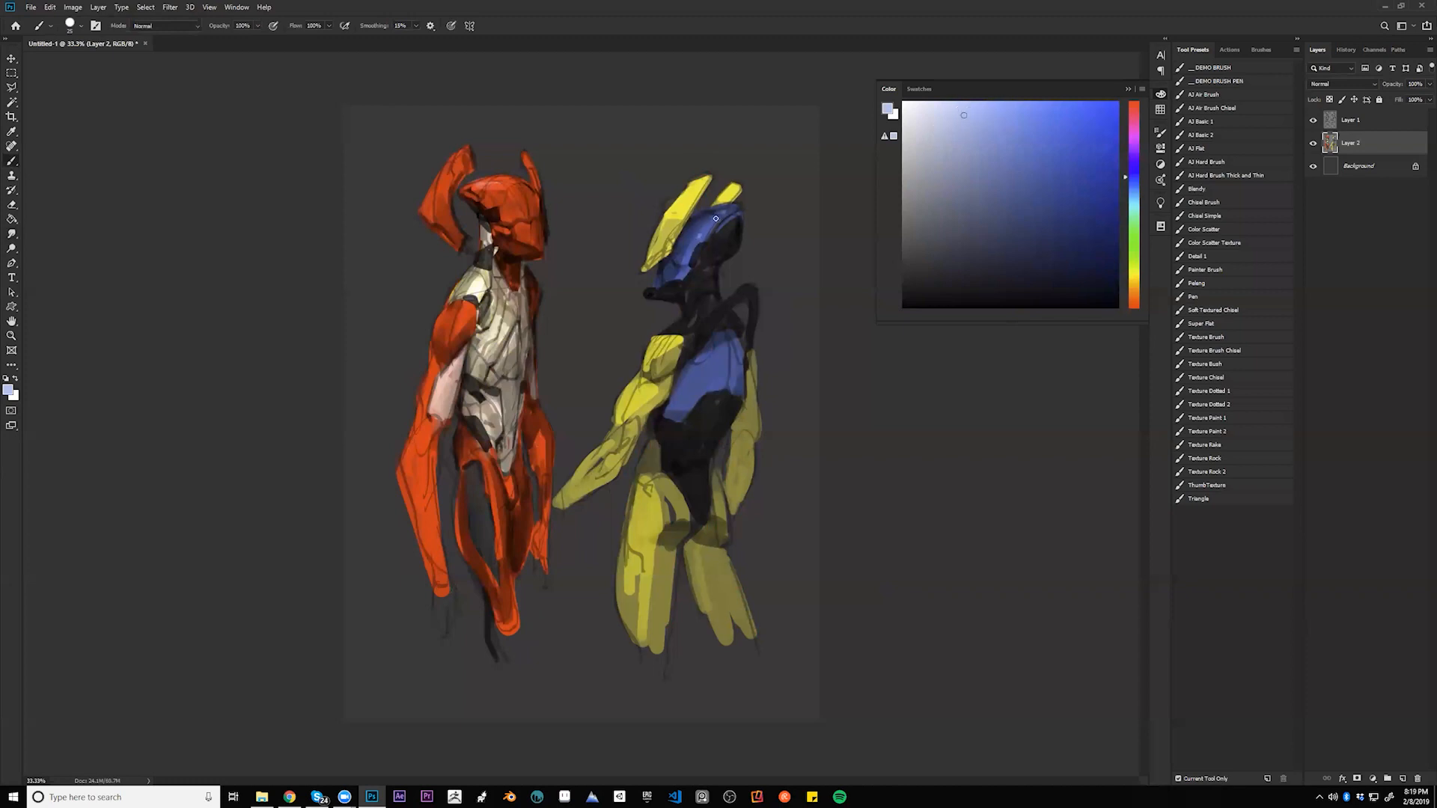
# - Add pale blue highlight strokes across the second figure's blue chest, softening them with a sampled blue
pyautogui.moveTo(689, 366); pyautogui.dragTo(703, 364)
pyautogui.keyDown('alt'); pyautogui.click(704, 364); pyautogui.keyUp('alt')
pyautogui.moveTo(694, 367); pyautogui.dragTo(679, 386)
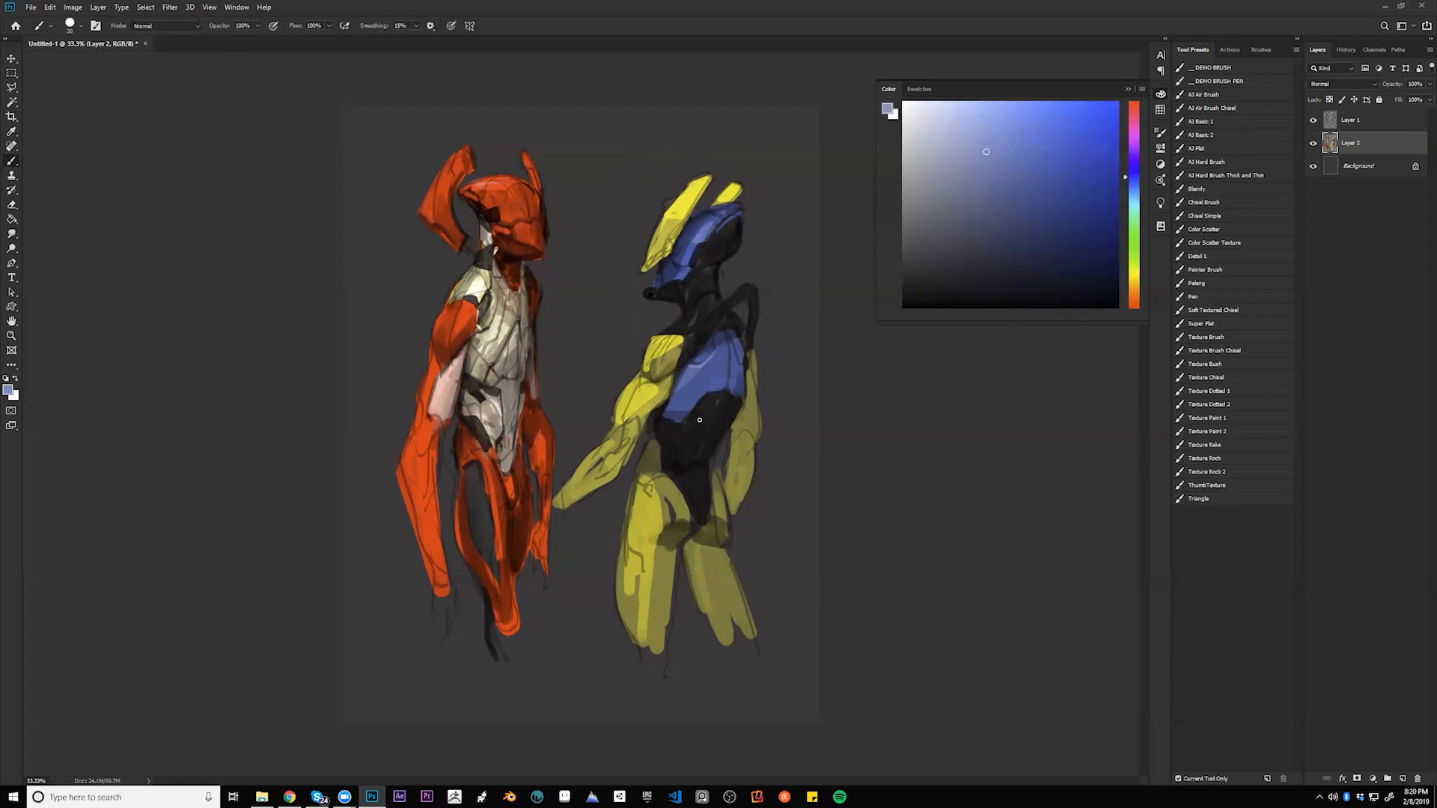
# - Touch up the second figure's yellow shoulder edge and paint a bright yellow plate on the strap behind the neck
pyautogui.keyDown('alt'); pyautogui.click(679, 339); pyautogui.keyUp('alt')
pyautogui.moveTo(690, 328)
pyautogui.mouseDown()
pyautogui.moveTo(699, 337)
pyautogui.moveTo(687, 331)
pyautogui.mouseUp()
pyautogui.hotkey('ctrl', 'z')
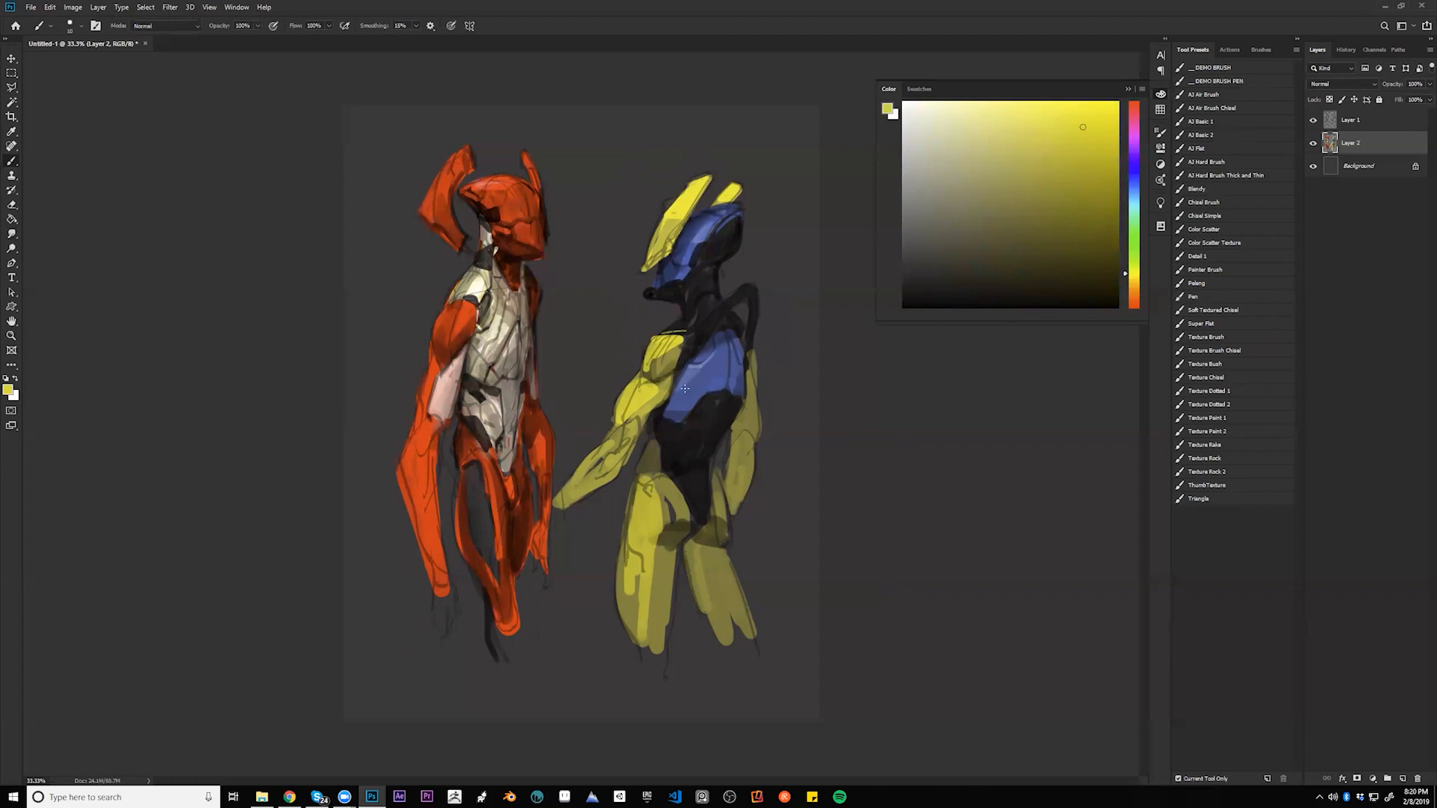
pyautogui.keyDown('alt'); pyautogui.click(649, 370); pyautogui.keyUp('alt')
pyautogui.press(']')
pyautogui.keyDown('alt'); pyautogui.click(682, 234); pyautogui.keyUp('alt')
pyautogui.press('[')
pyautogui.press('[')
pyautogui.press('[')
pyautogui.press('[')
pyautogui.press('[')
pyautogui.press('[')
pyautogui.moveTo(704, 323)
pyautogui.mouseDown()
pyautogui.moveTo(734, 297)
pyautogui.moveTo(714, 322)
pyautogui.moveTo(741, 296)
pyautogui.moveTo(751, 305)
pyautogui.mouseUp()
pyautogui.press('[')
pyautogui.press('[')
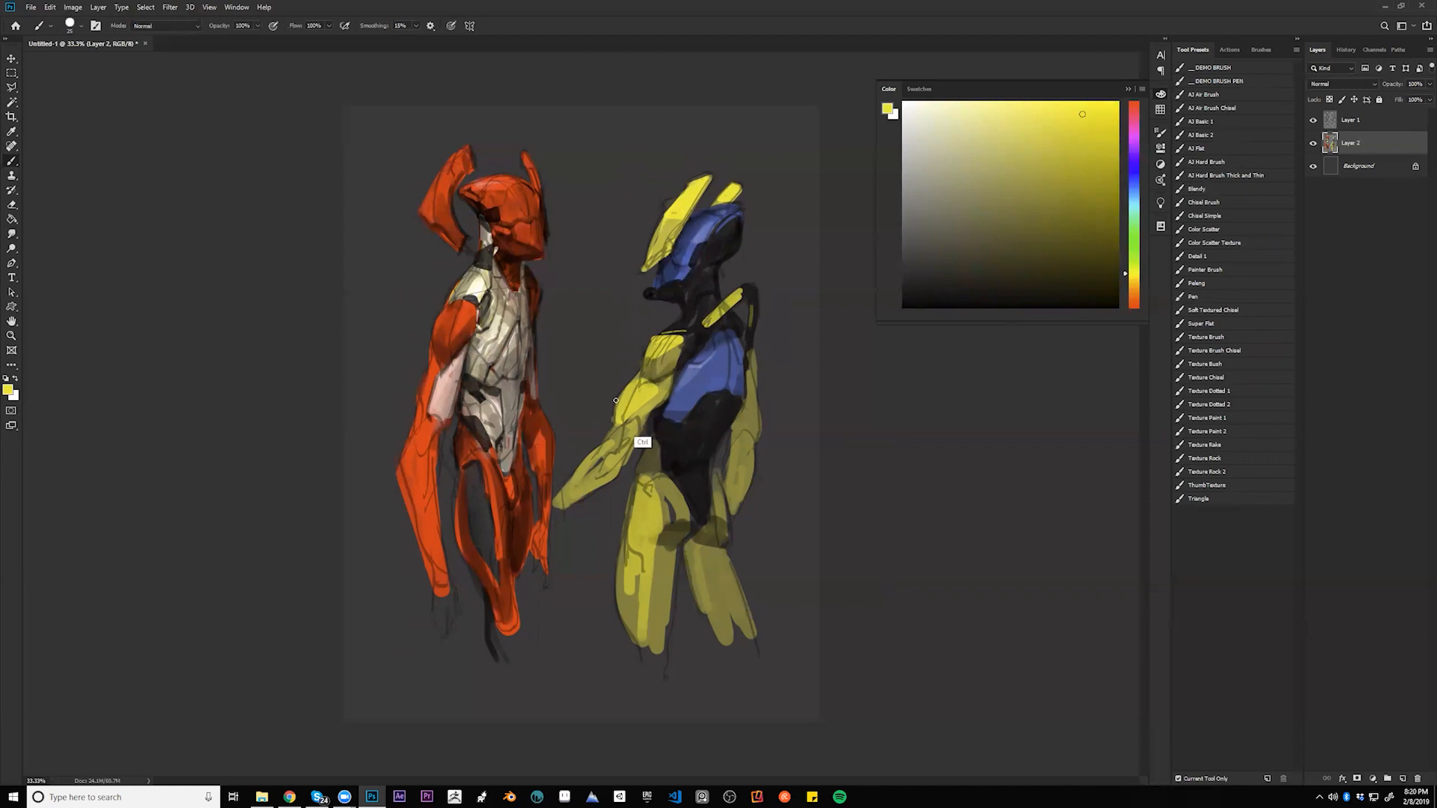
# - Paint highlights on the second figure's helmet, chest edge and near thigh in cream sampled from the first figure's torso
pyautogui.keyDown('alt'); pyautogui.click(498, 352); pyautogui.keyUp('alt')
pyautogui.moveTo(681, 278); pyautogui.dragTo(729, 211)
pyautogui.press('[')
pyautogui.moveTo(685, 372); pyautogui.dragTo(662, 420)
pyautogui.press(']')
pyautogui.moveTo(650, 442)
pyautogui.mouseDown()
pyautogui.moveTo(634, 480)
pyautogui.moveTo(632, 577)
pyautogui.mouseUp()
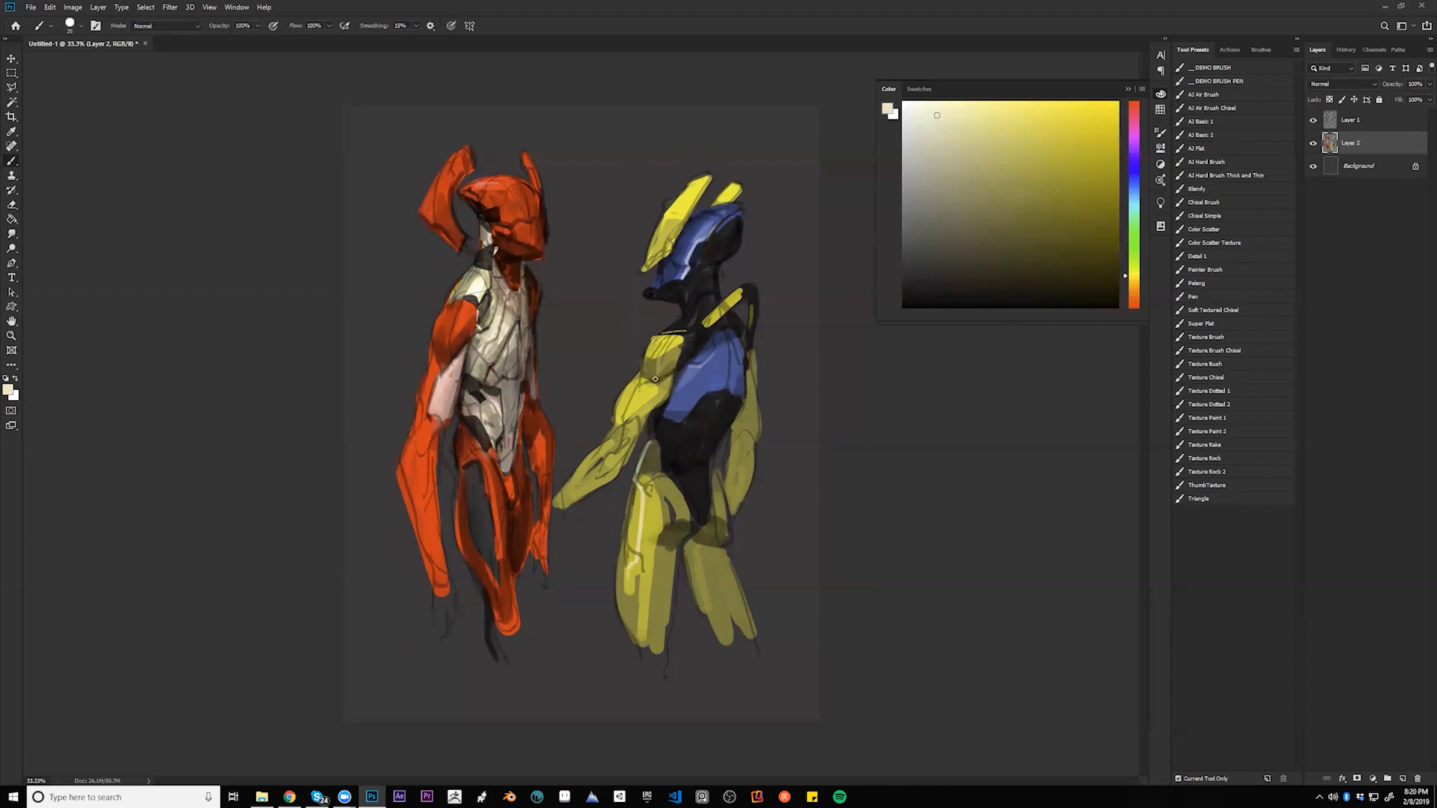
# - Add black shading beside the second figure's near arm and along the far arm
pyautogui.press('d')
pyautogui.press(']')
pyautogui.moveTo(677, 374); pyautogui.dragTo(656, 436)
pyautogui.press('[')
pyautogui.moveTo(745, 366)
pyautogui.mouseDown()
pyautogui.moveTo(746, 448)
pyautogui.moveTo(754, 425)
pyautogui.mouseUp()
pyautogui.press(']')
pyautogui.press(']')
pyautogui.press(']')
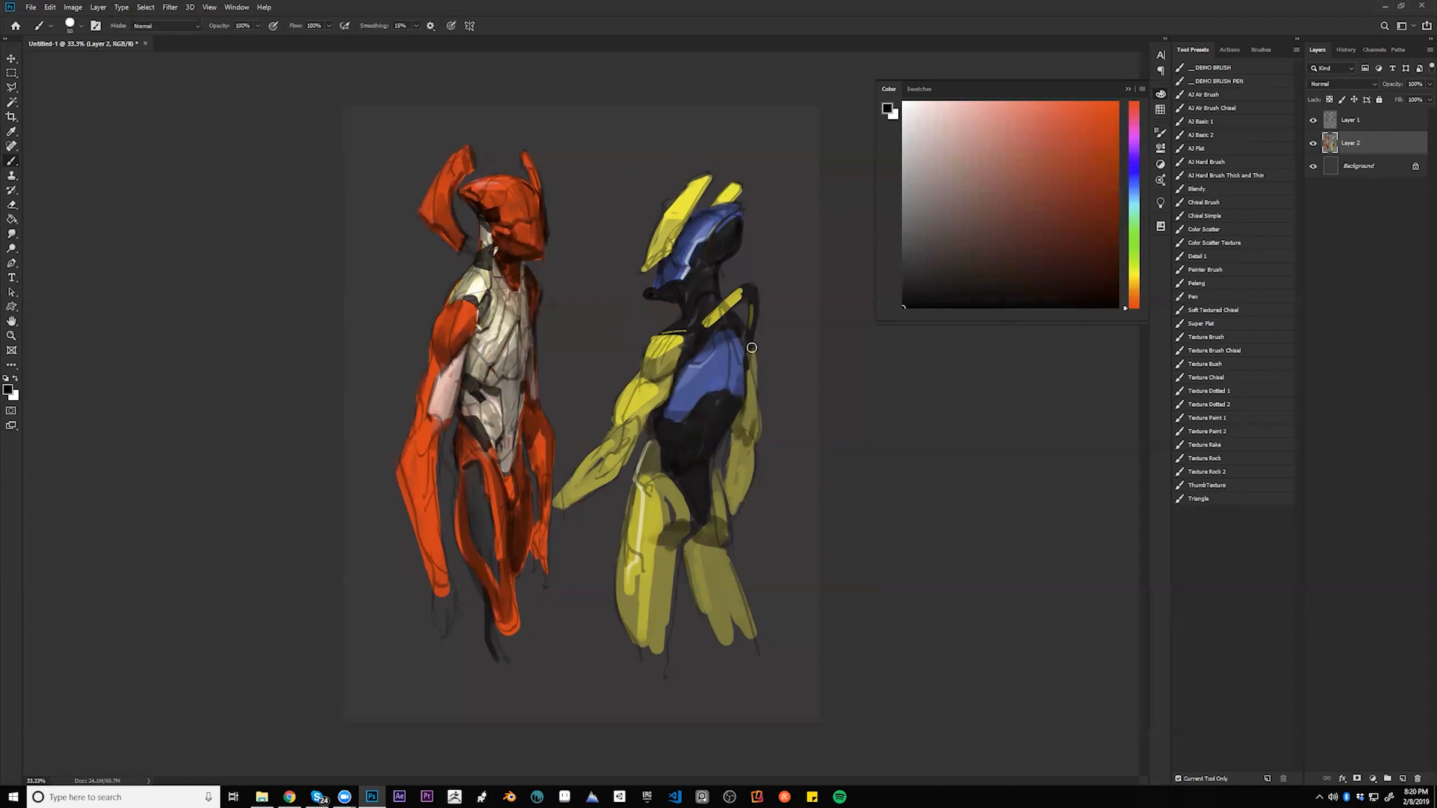
# - Shade the second figure's far arm and the yellow strap plate in sampled darker yellows
pyautogui.keyDown('alt'); pyautogui.click(747, 448); pyautogui.keyUp('alt')
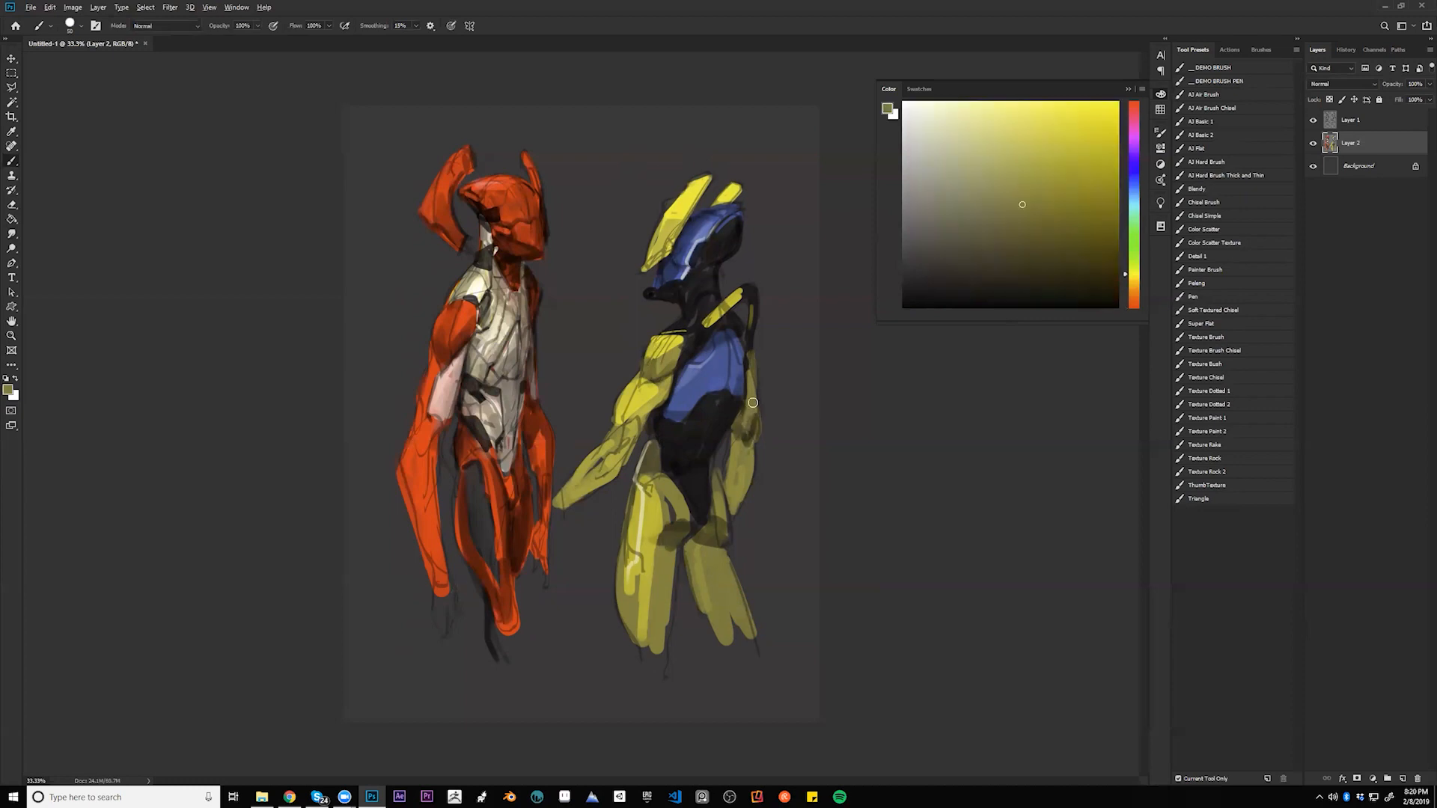
pyautogui.keyDown('alt'); pyautogui.click(750, 424); pyautogui.keyUp('alt')
pyautogui.moveTo(755, 367)
pyautogui.mouseDown()
pyautogui.moveTo(751, 456)
pyautogui.moveTo(735, 441)
pyautogui.moveTo(730, 498)
pyautogui.mouseUp()
pyautogui.moveTo(747, 449); pyautogui.dragTo(736, 512)
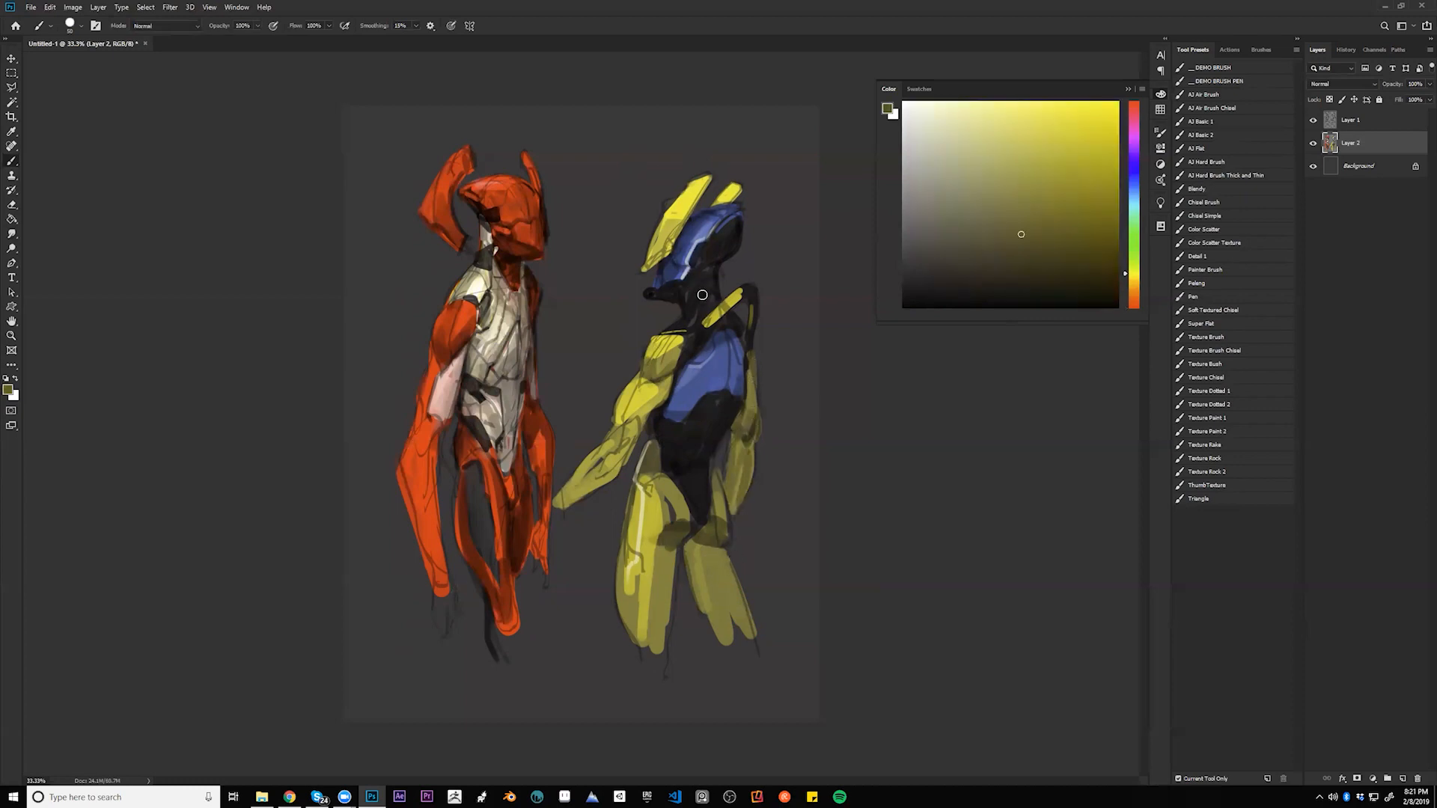
pyautogui.moveTo(718, 311)
pyautogui.mouseDown()
pyautogui.moveTo(710, 323)
pyautogui.moveTo(742, 288)
pyautogui.mouseUp()
# - Flip the canvas and break up the helmet crests with darker yellow shading, trimming their edges in background grey
pyautogui.hotkey('ctrl', 'f')
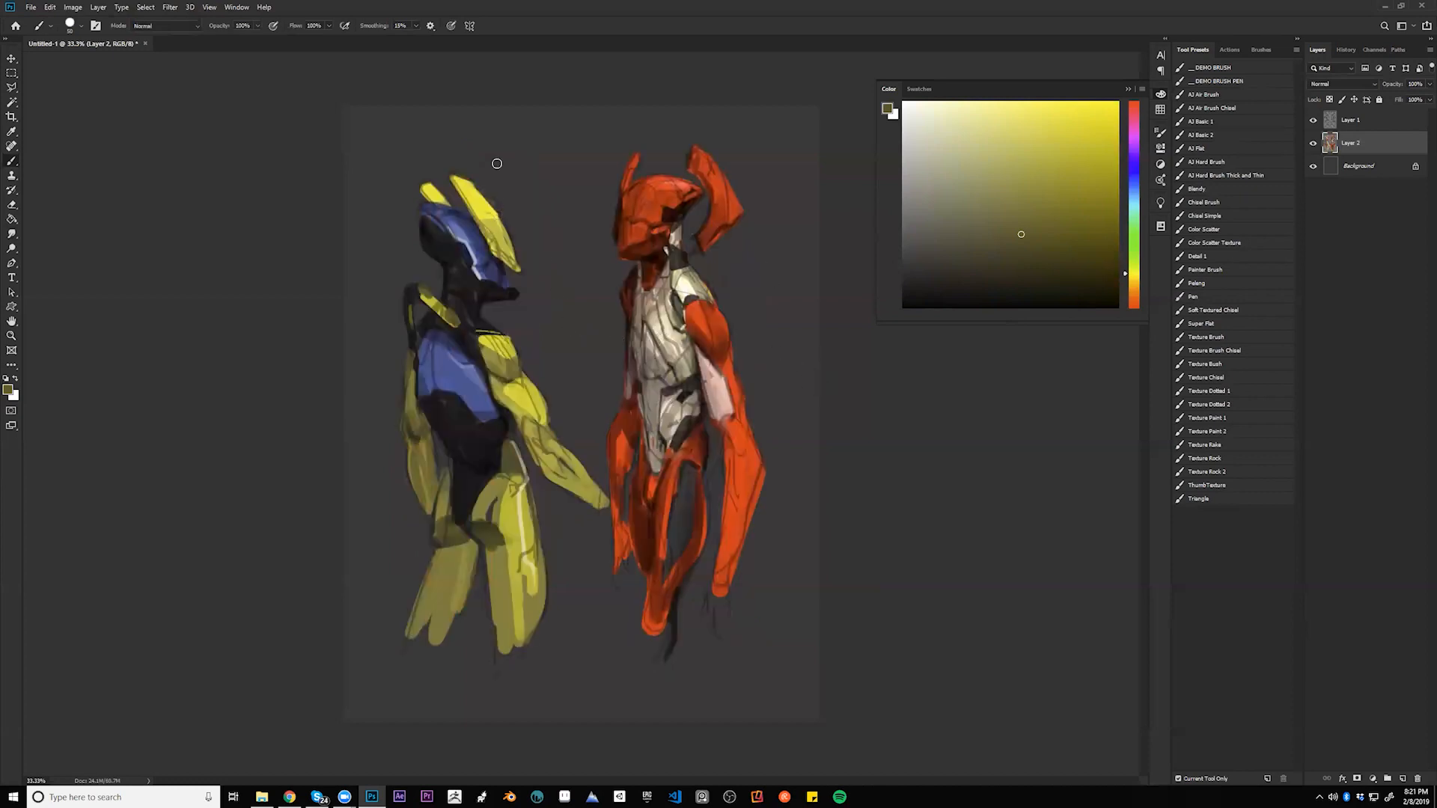
pyautogui.moveTo(462, 187)
pyautogui.mouseDown()
pyautogui.moveTo(486, 203)
pyautogui.moveTo(437, 186)
pyautogui.mouseUp()
pyautogui.keyDown('alt'); pyautogui.click(464, 191); pyautogui.keyUp('alt')
pyautogui.keyDown('alt'); pyautogui.click(478, 177); pyautogui.keyUp('alt')
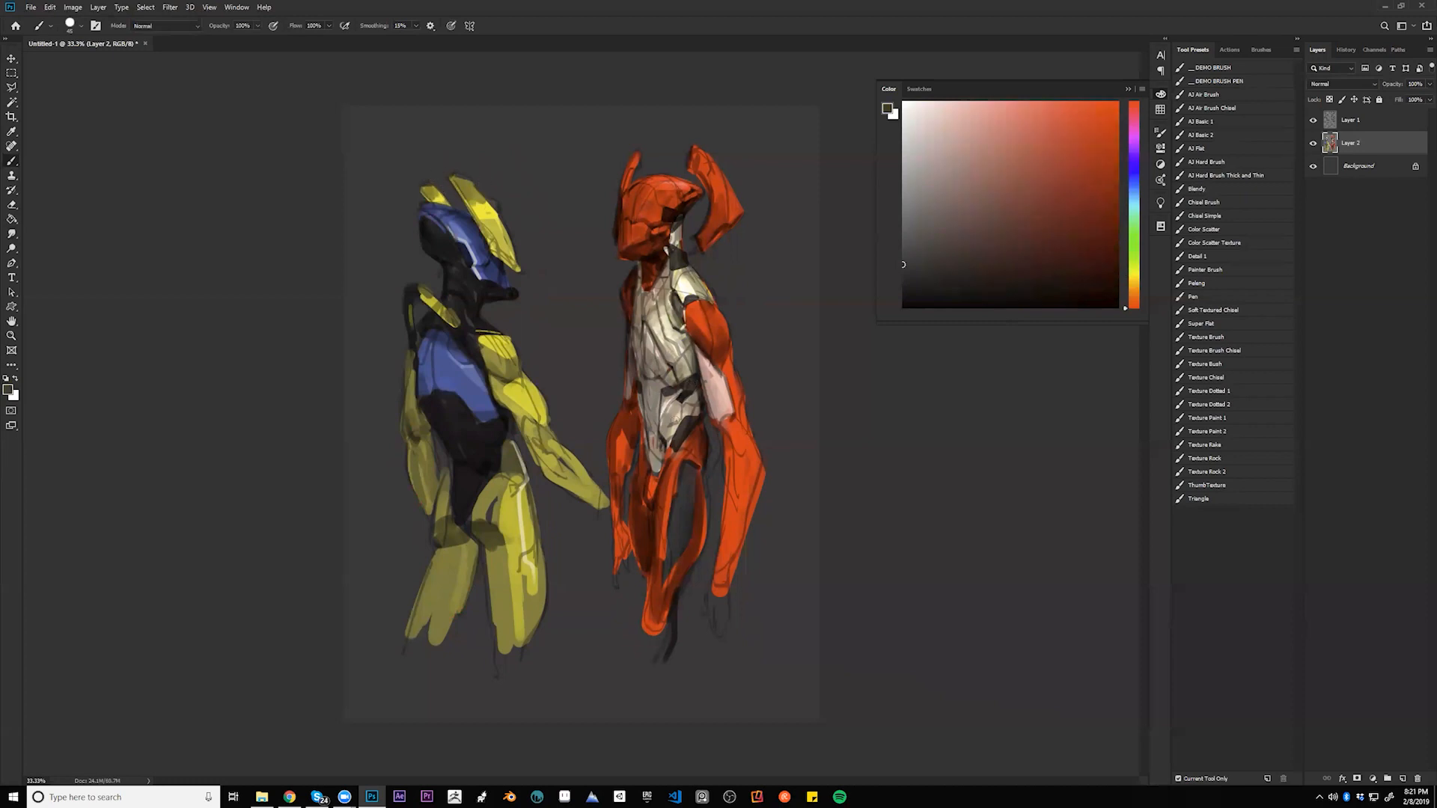
# - Flip the canvas back and add fine black accents beside the near thigh's highlight with a smaller brush
pyautogui.hotkey('ctrl', 'shift', 'h')
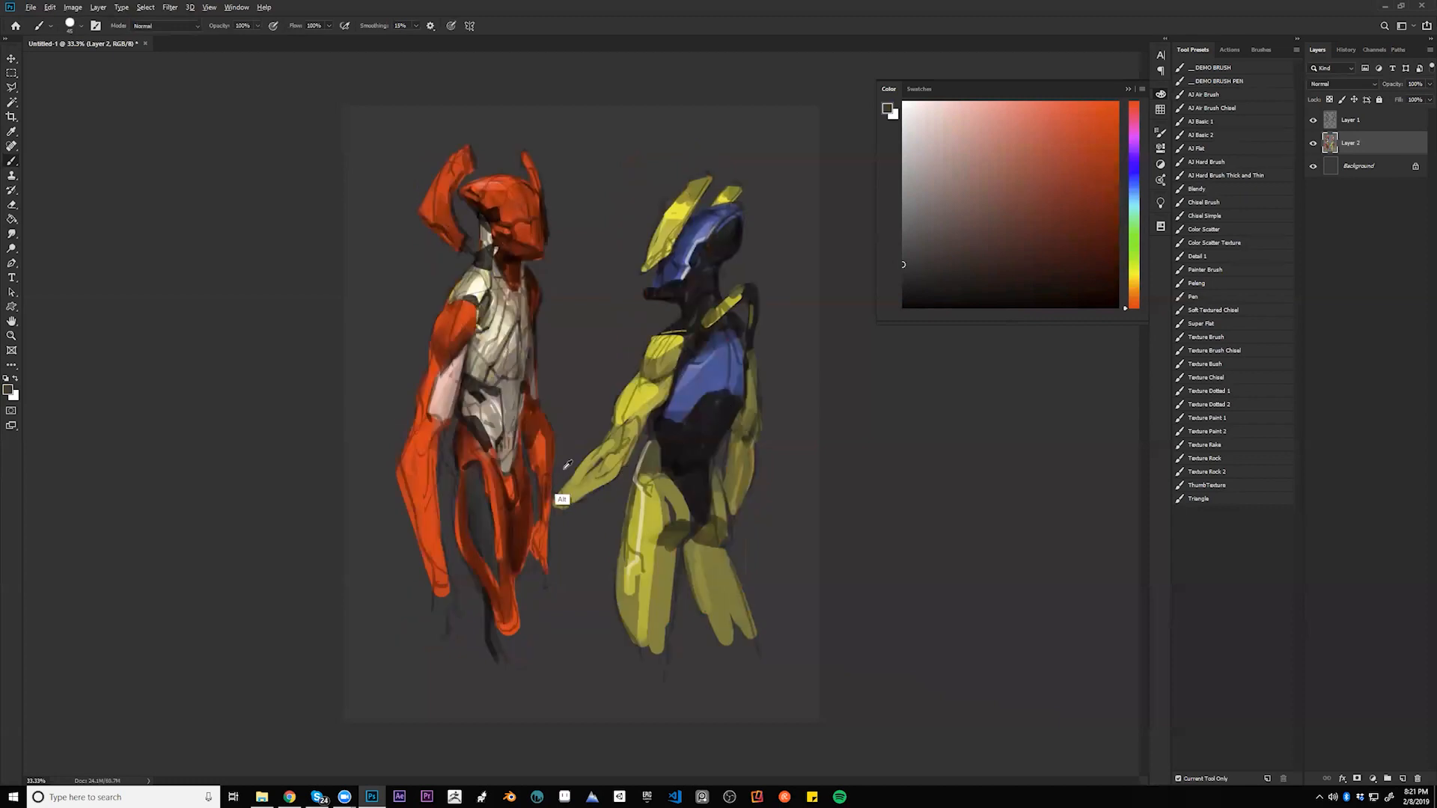
pyautogui.press('alt')
pyautogui.keyDown('alt'); pyautogui.click(651, 506); pyautogui.keyUp('alt')
pyautogui.press('d')
pyautogui.press('[')
pyautogui.moveTo(646, 487); pyautogui.dragTo(629, 572)
# - Paint vivid yellow accents on the crest's tip, the mouthpiece and the helmet's upper rim
pyautogui.keyDown('alt'); pyautogui.click(667, 240); pyautogui.keyUp('alt')
pyautogui.click(1116, 103)
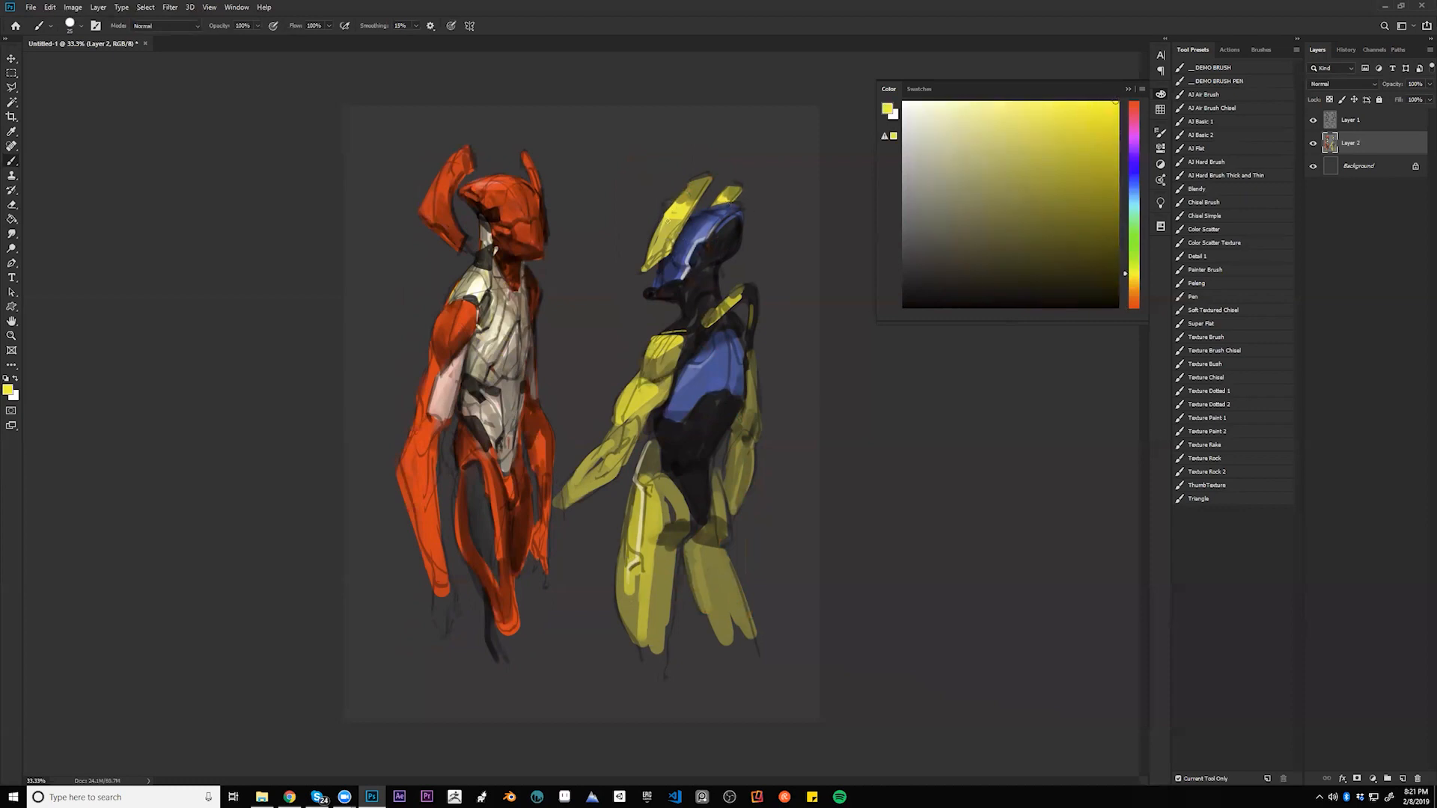
pyautogui.moveTo(665, 253); pyautogui.dragTo(637, 275)
pyautogui.click(652, 292)
pyautogui.moveTo(714, 237); pyautogui.dragTo(734, 214)
# - Add light cyan accents to the helmet's jawline, chest and collar, tidying the collar's edge in black
pyautogui.click(1137, 236)
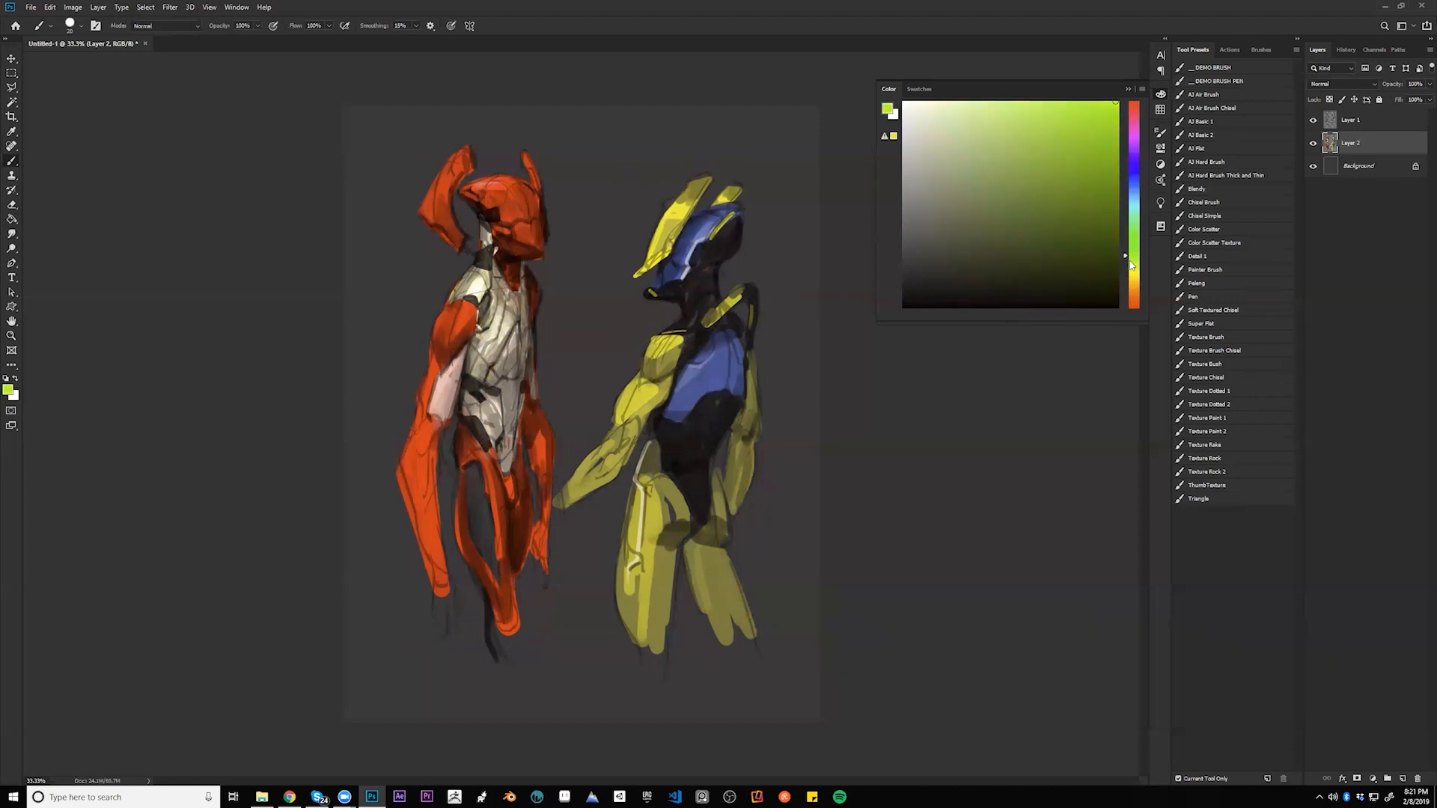
pyautogui.click(1134, 196)
pyautogui.moveTo(655, 288); pyautogui.dragTo(682, 277)
pyautogui.moveTo(685, 366); pyautogui.dragTo(726, 331)
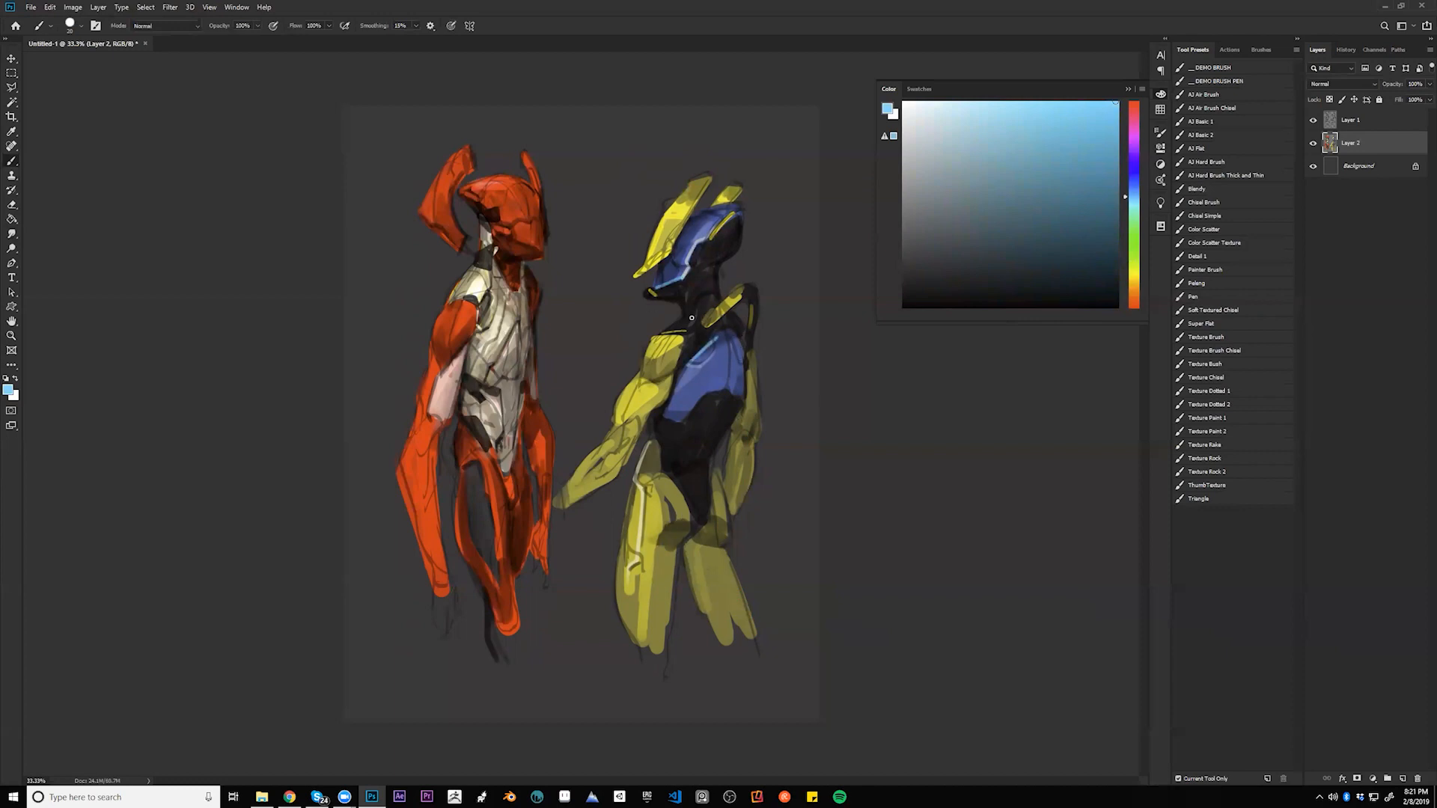
pyautogui.moveTo(666, 333); pyautogui.dragTo(686, 323)
pyautogui.press('d')
pyautogui.moveTo(694, 321); pyautogui.dragTo(684, 335)
# - Review both figures zoomed out and mirrored, and switch to a smaller white brush
pyautogui.keyDown('alt'); pyautogui.click(716, 421); pyautogui.keyUp('alt')
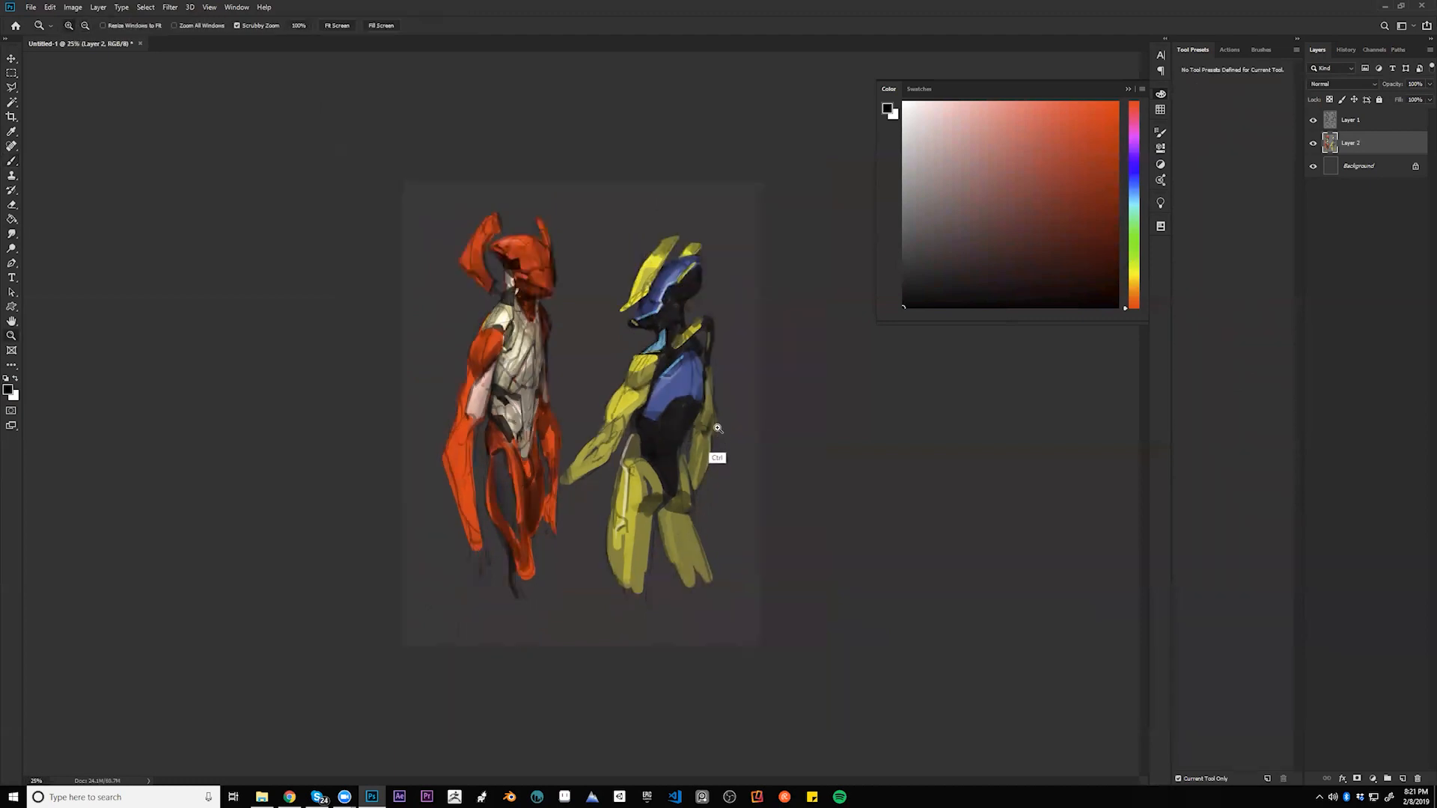
pyautogui.press('F2')
pyautogui.keyDown('ctrl'); pyautogui.click(512, 332); pyautogui.keyUp('ctrl')
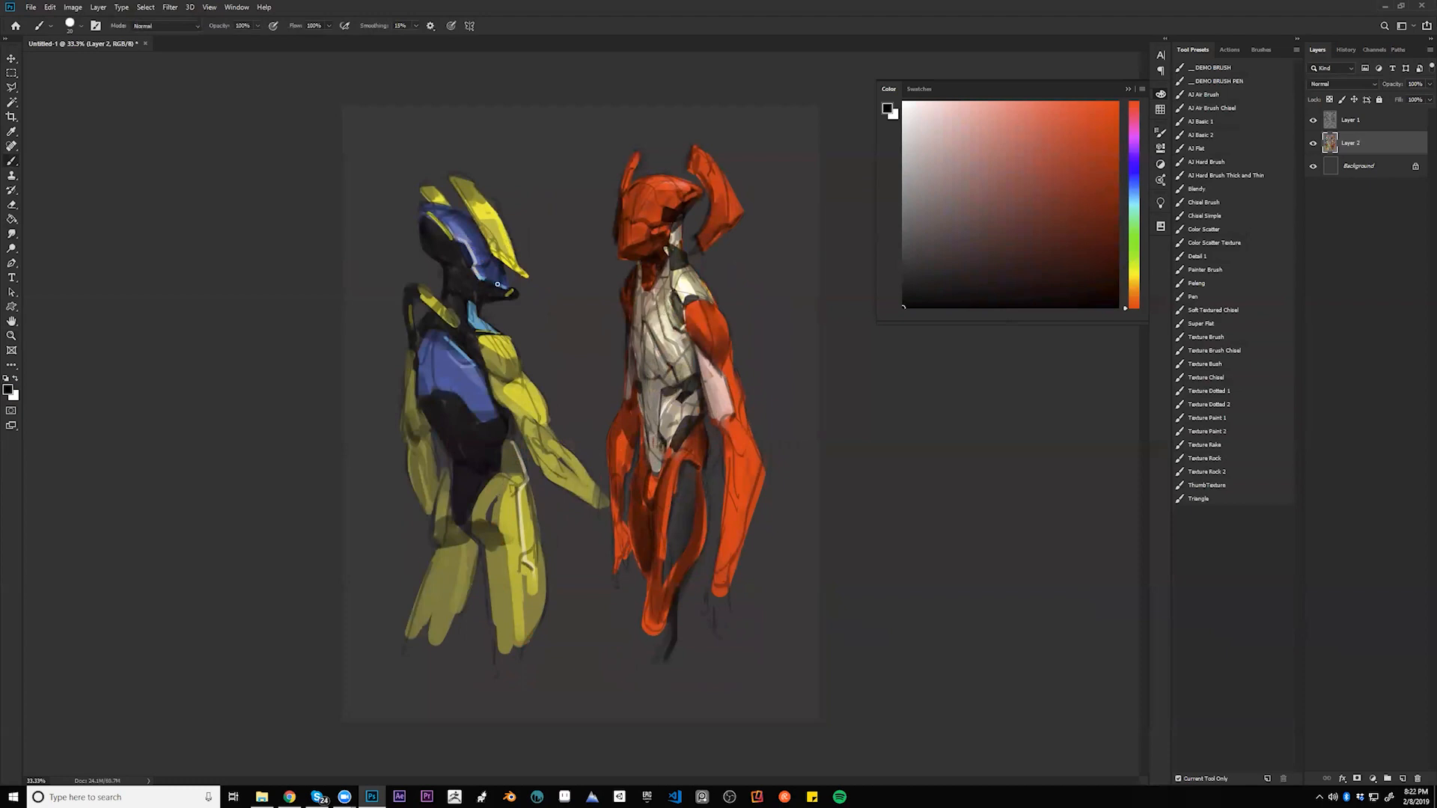
pyautogui.press('[')
pyautogui.press('x')
pyautogui.hotkey('ctrl', 'shift', 'h')
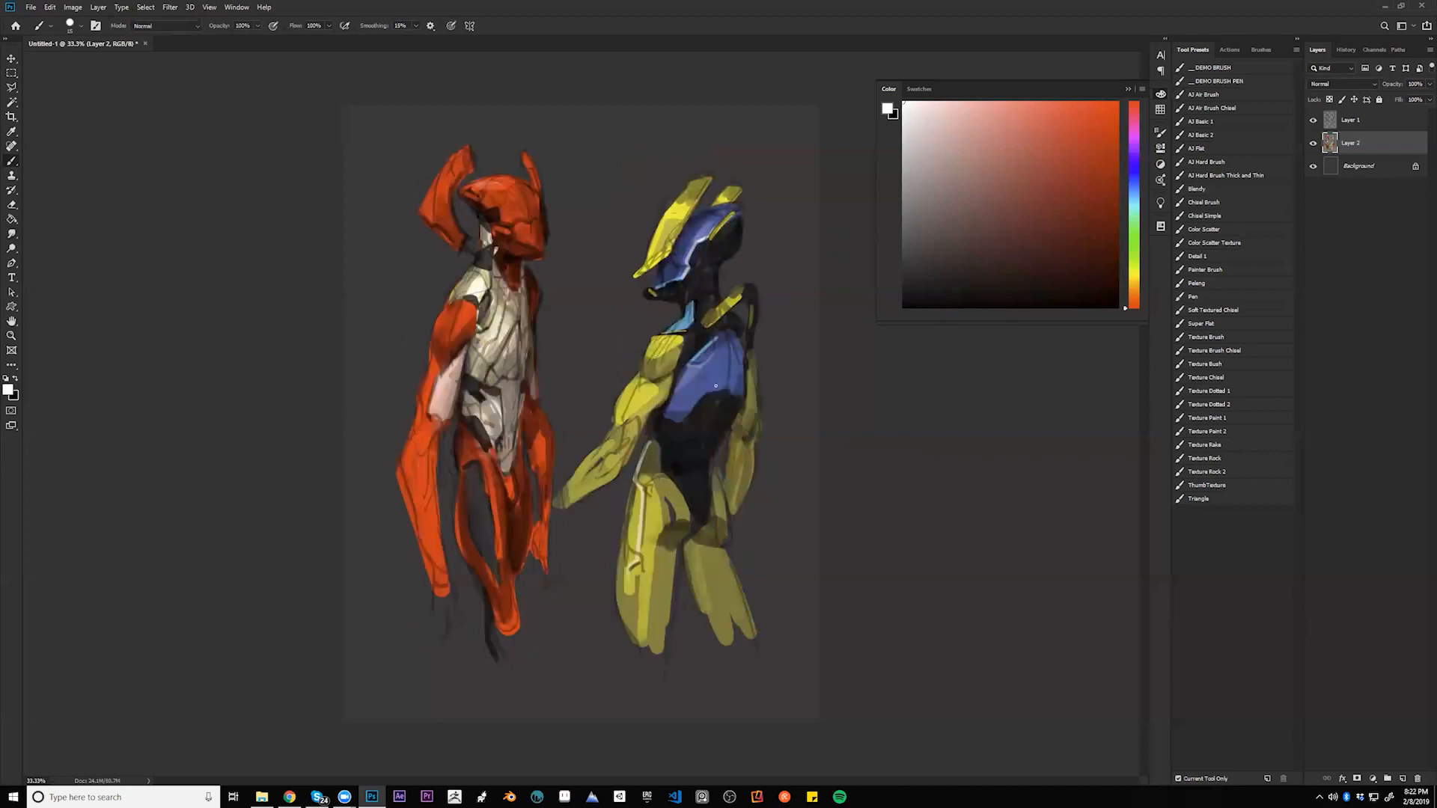
# - Reset the paint colour to black with a larger brush and lower the line art on Layer 1 to 15% fill
pyautogui.keyDown('alt'); pyautogui.click(636, 373); pyautogui.keyUp('alt')
pyautogui.press('d')
pyautogui.press(']')
pyautogui.click(1364, 120)
pyautogui.moveTo(1381, 100); pyautogui.dragTo(1386, 100)
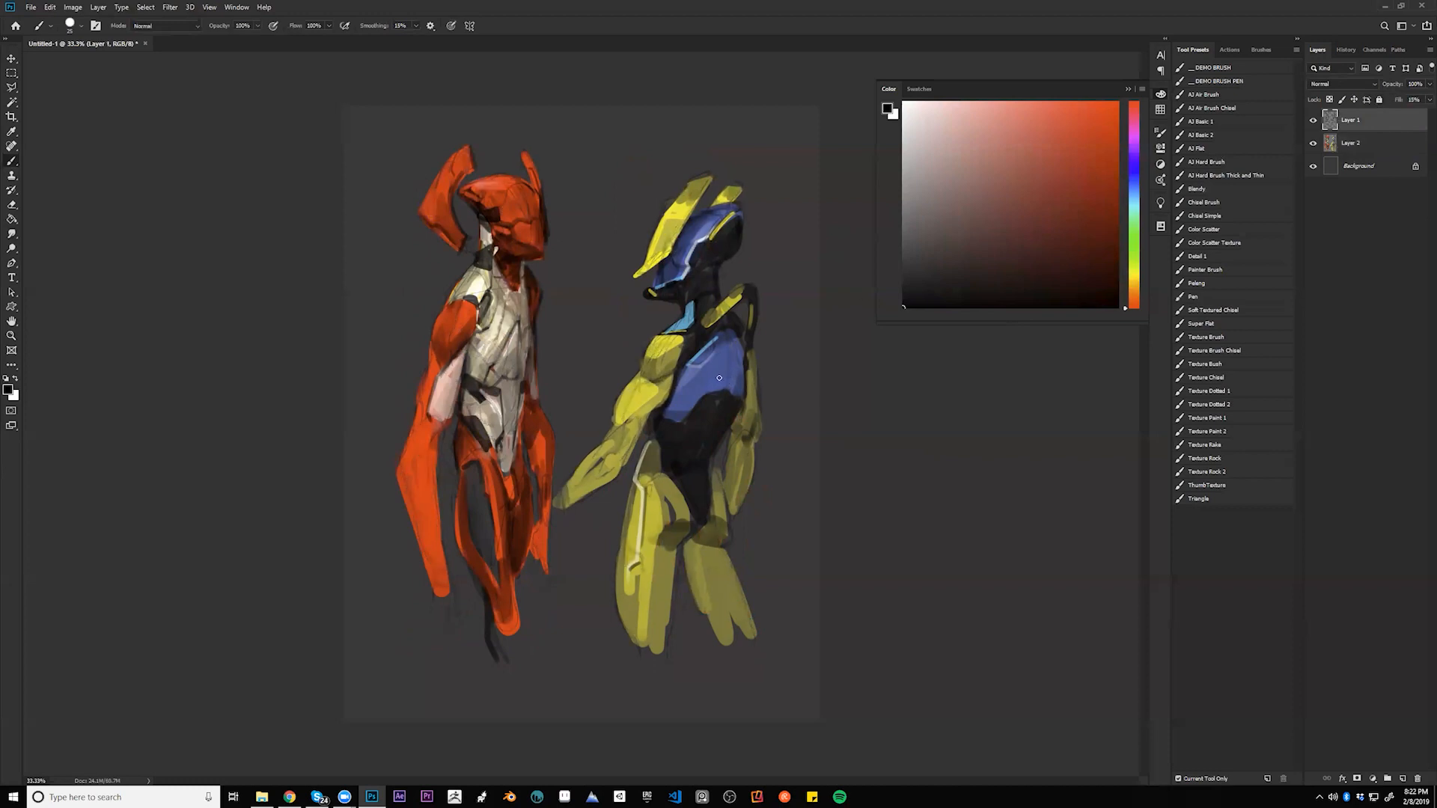
# - Switch to Layer 2 and touch up the orange figure's cream torso with grey-beige tones sampled from it and black
pyautogui.keyDown('alt'); pyautogui.click(490, 391); pyautogui.keyUp('alt')
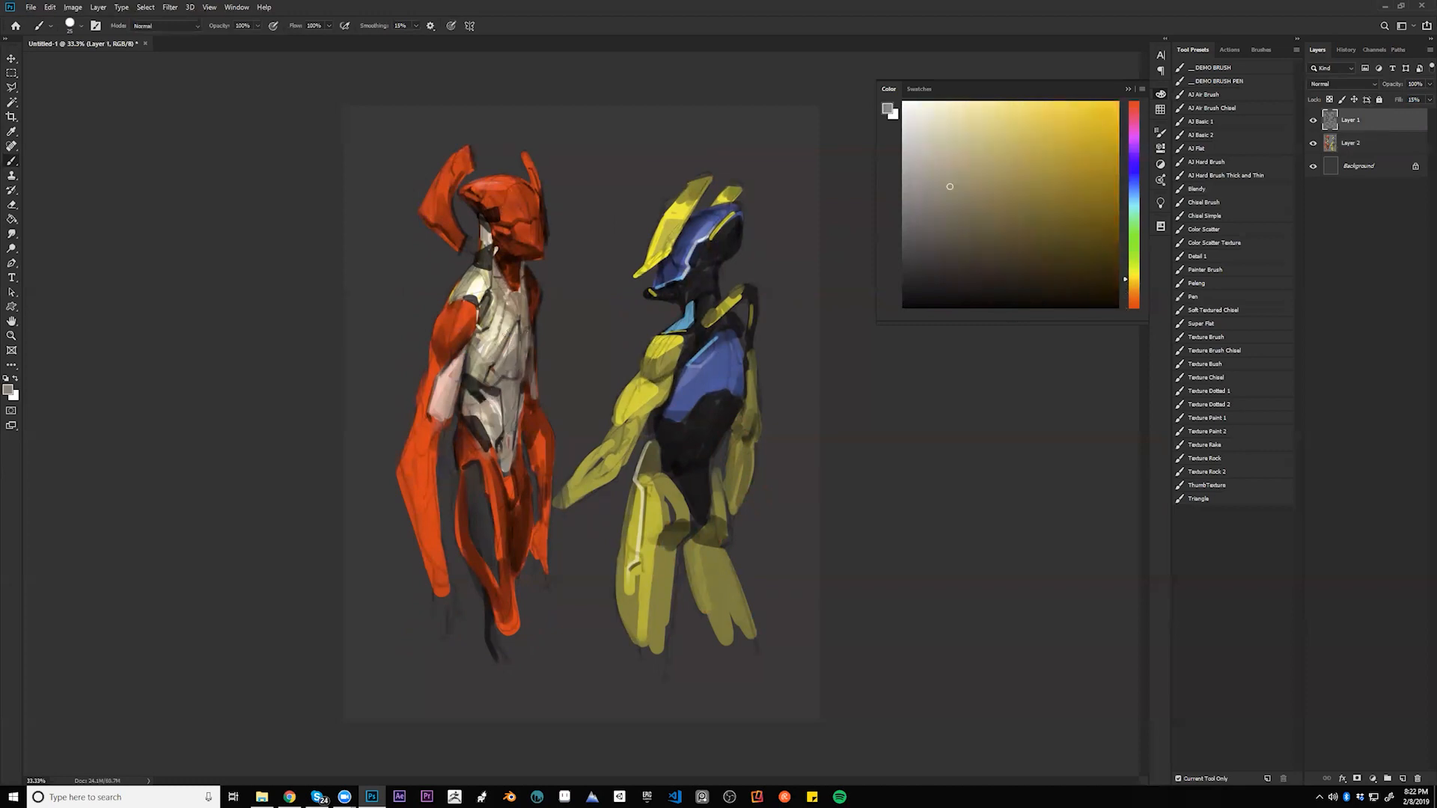
pyautogui.click(1337, 150)
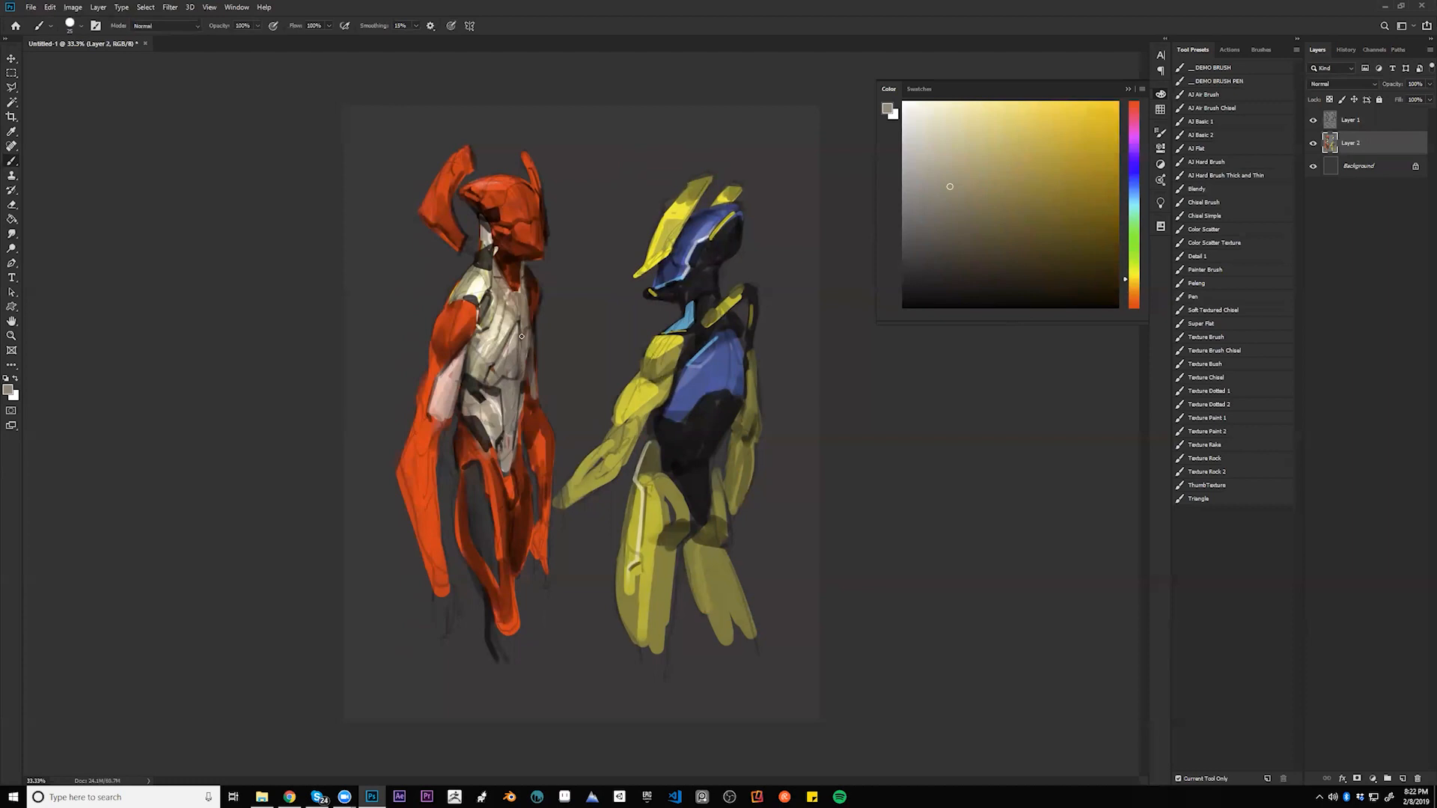
pyautogui.press('d')
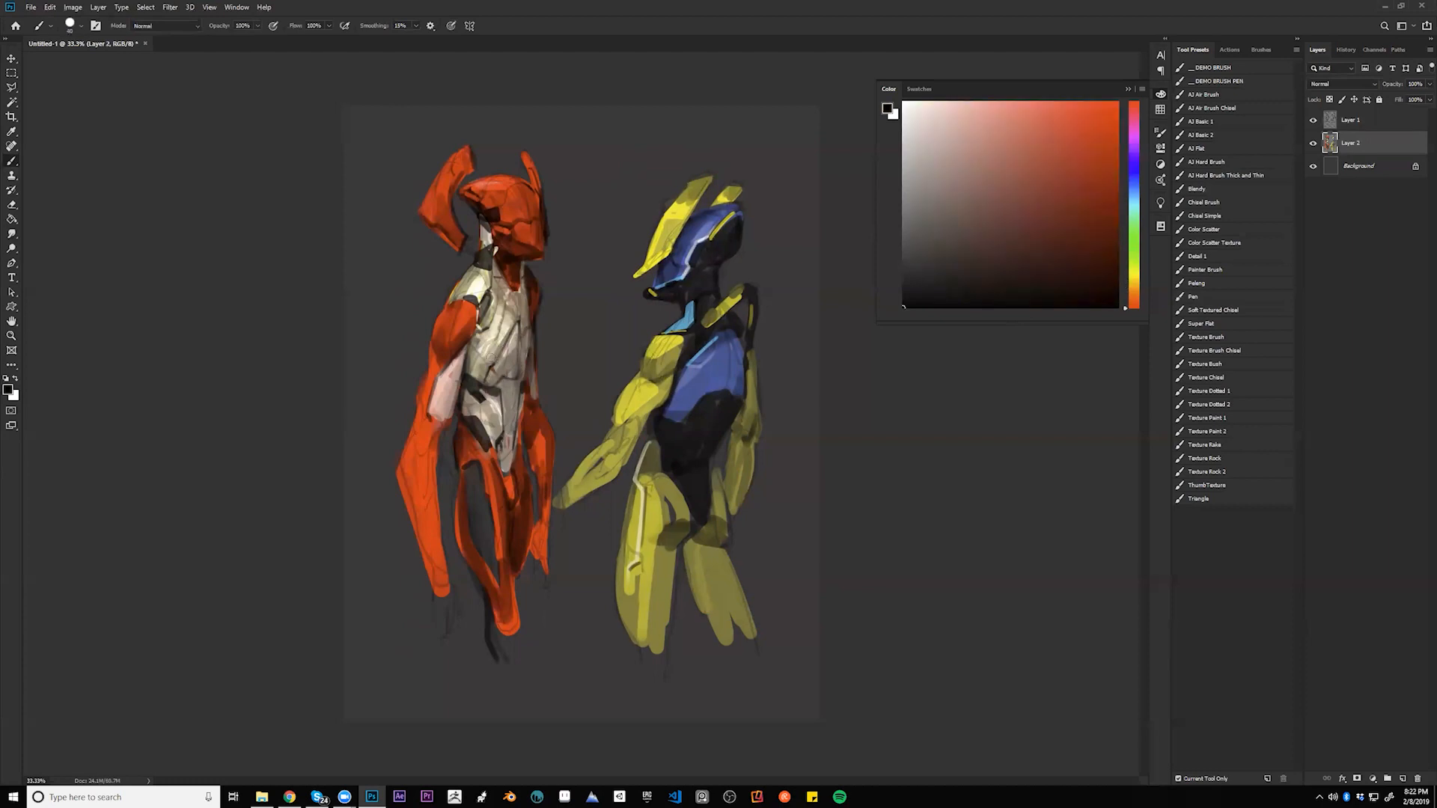
pyautogui.keyDown('alt'); pyautogui.click(512, 325); pyautogui.keyUp('alt')
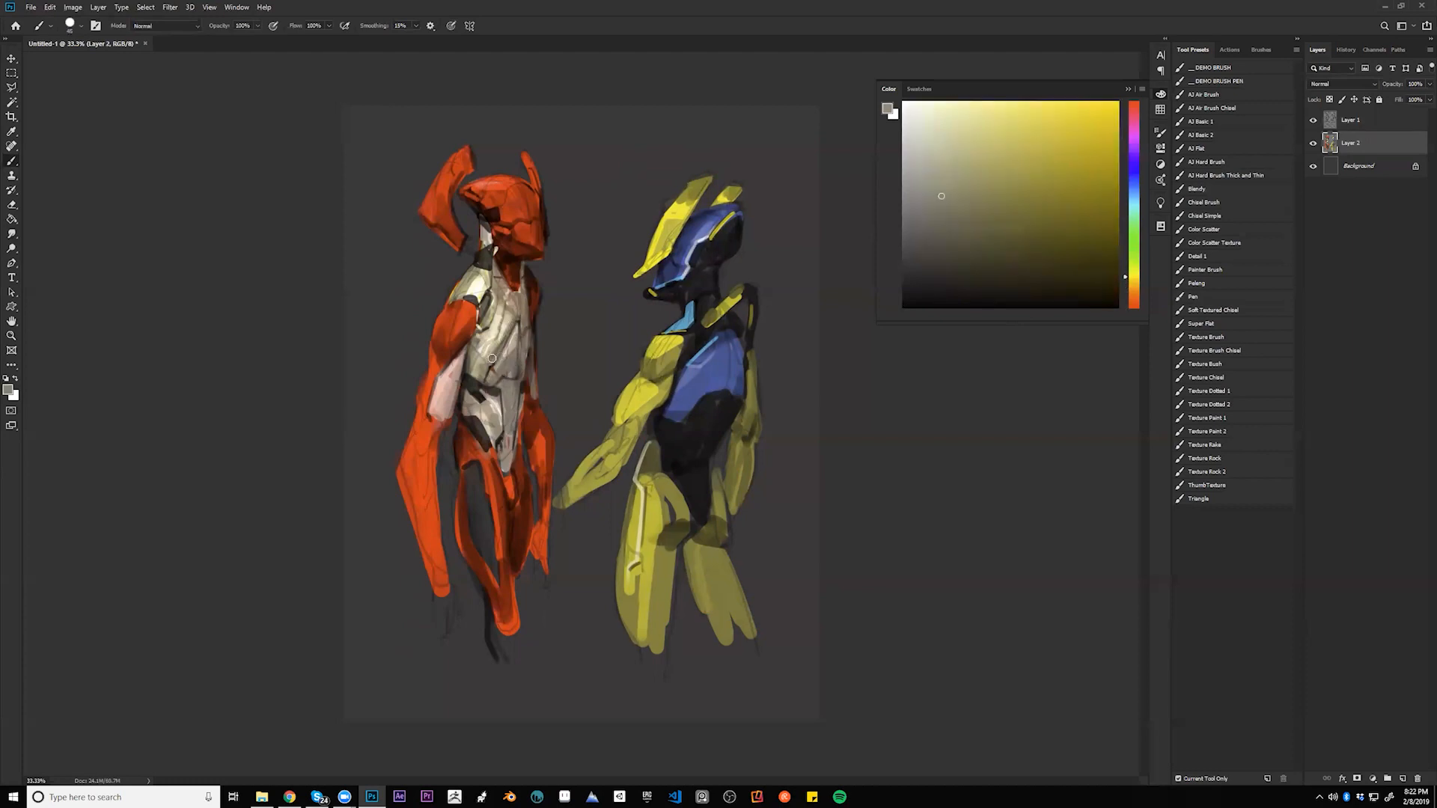
pyautogui.keyDown('alt'); pyautogui.click(517, 316); pyautogui.keyUp('alt')
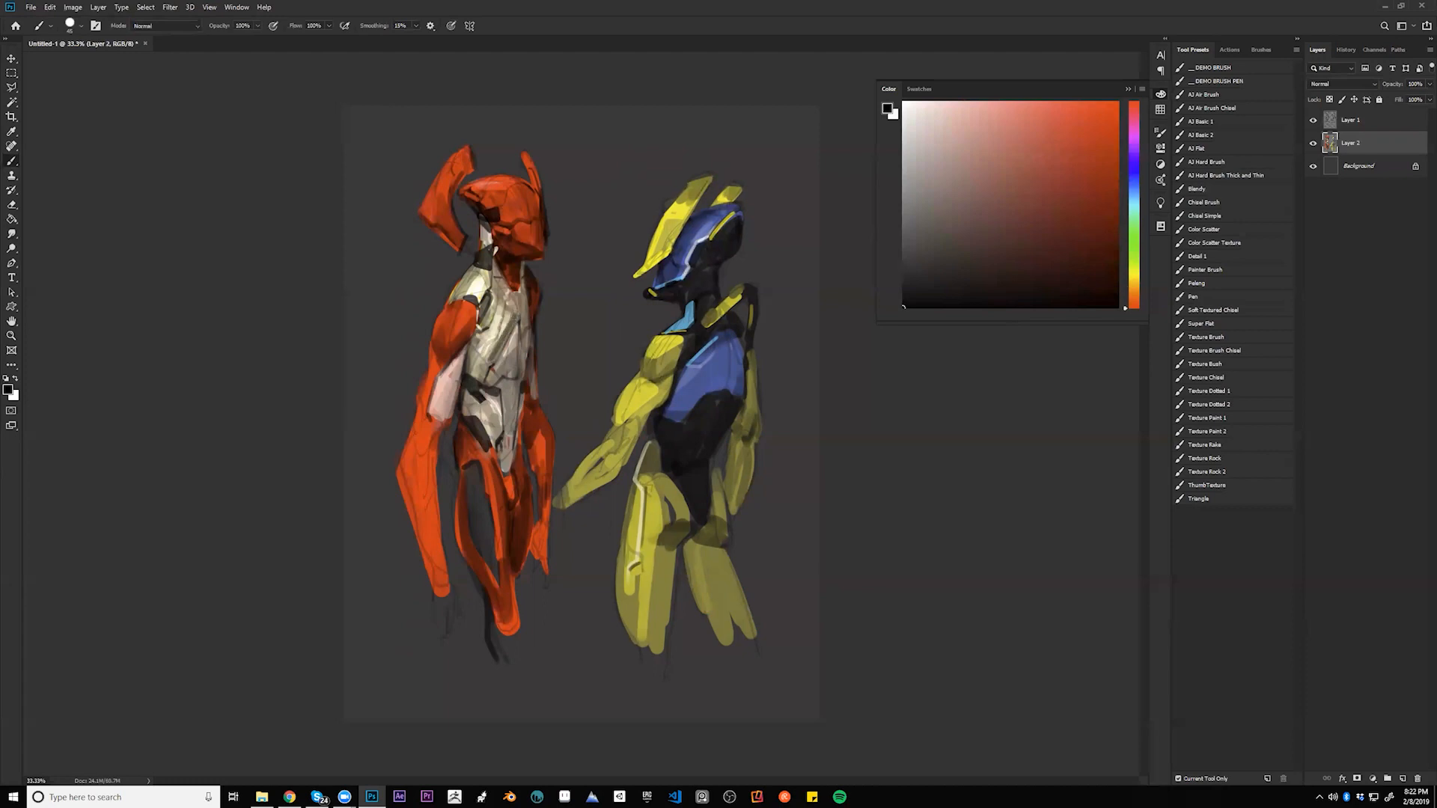
# - Shade the panel breaks on the orange figure's chest and abdomen with sampled dark grey-brown and black strokes
pyautogui.keyDown('alt'); pyautogui.click(501, 350); pyautogui.keyUp('alt')
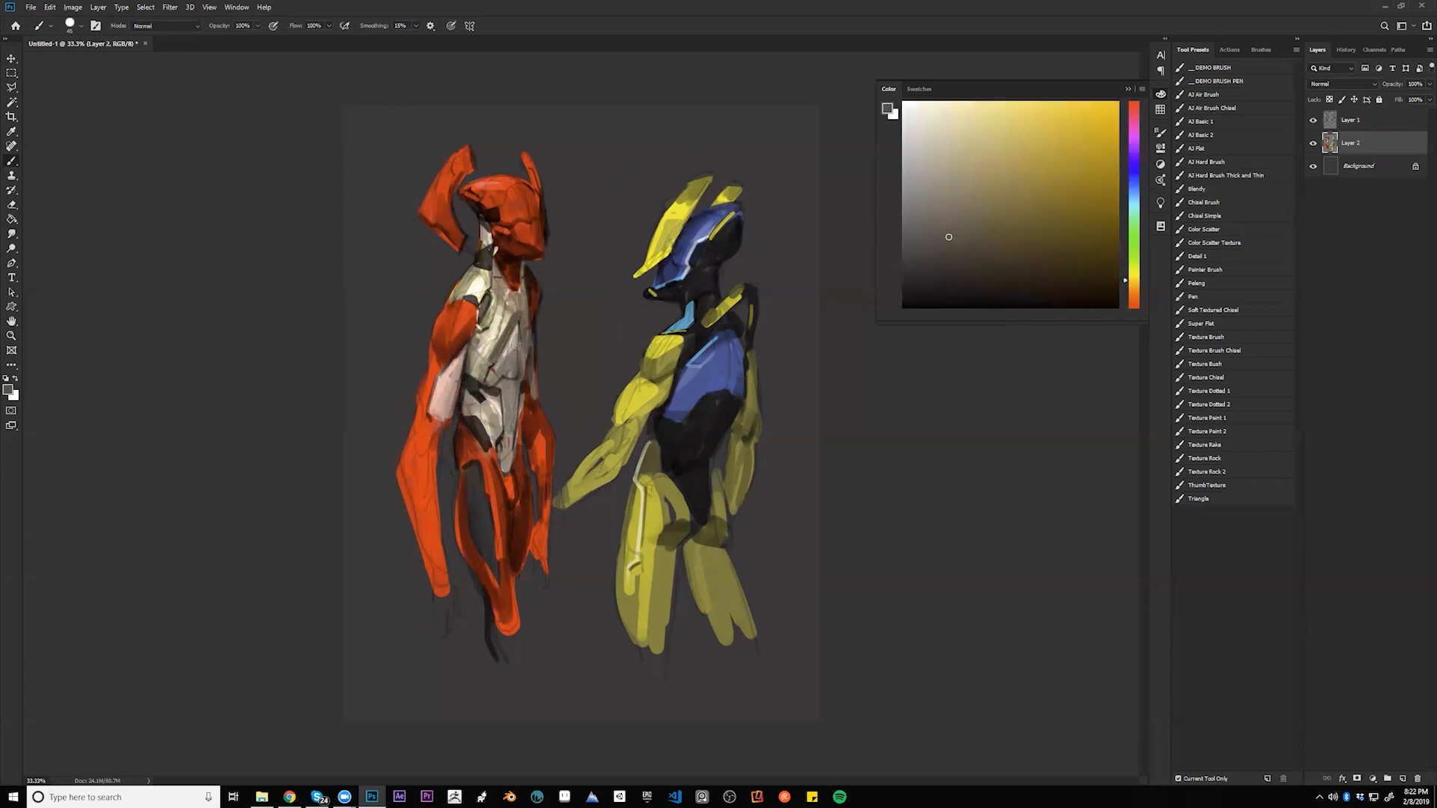
pyautogui.moveTo(512, 367); pyautogui.dragTo(506, 379)
pyautogui.moveTo(492, 337); pyautogui.dragTo(506, 305)
pyautogui.press('d')
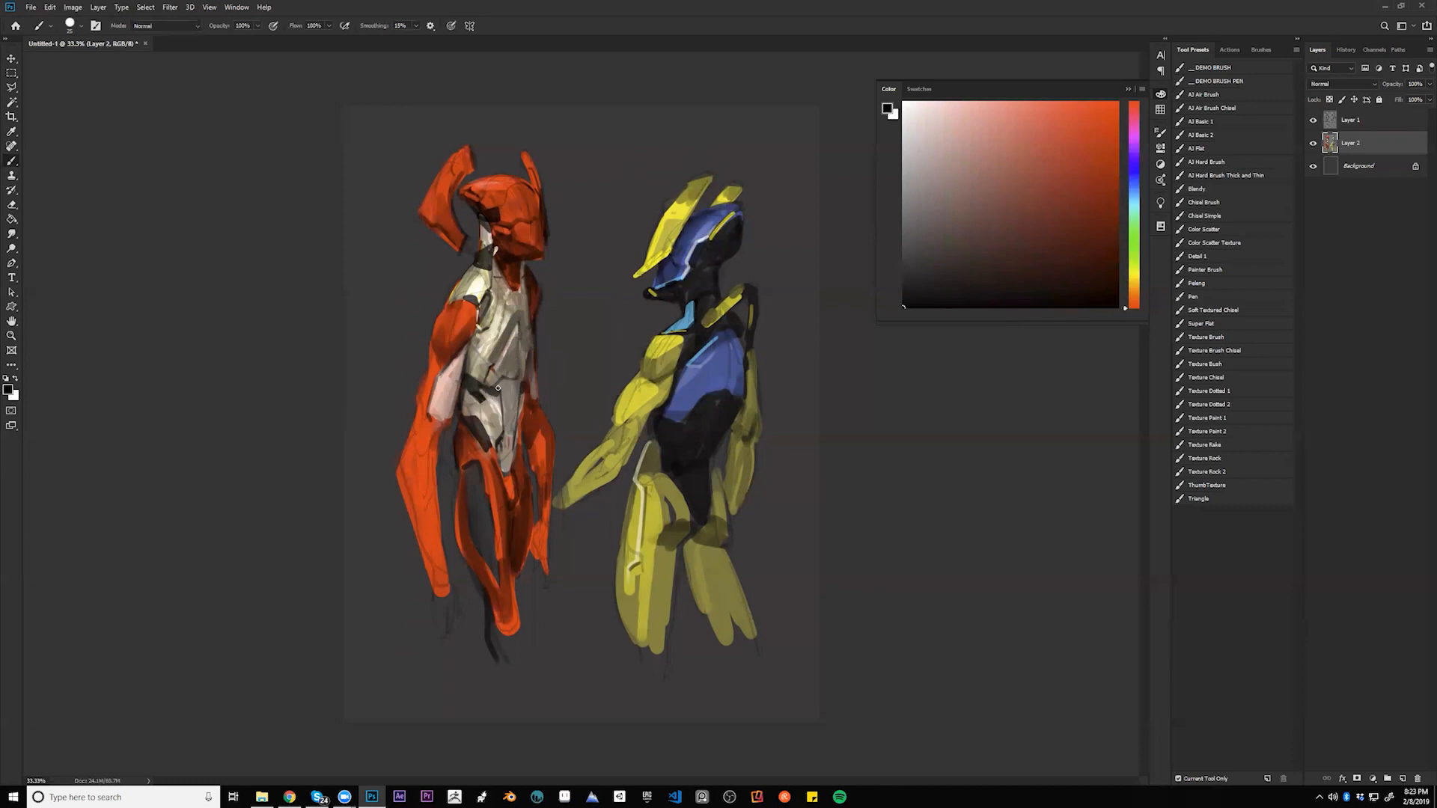
pyautogui.keyDown('alt'); pyautogui.click(508, 321); pyautogui.keyUp('alt')
pyautogui.moveTo(491, 345); pyautogui.dragTo(498, 324)
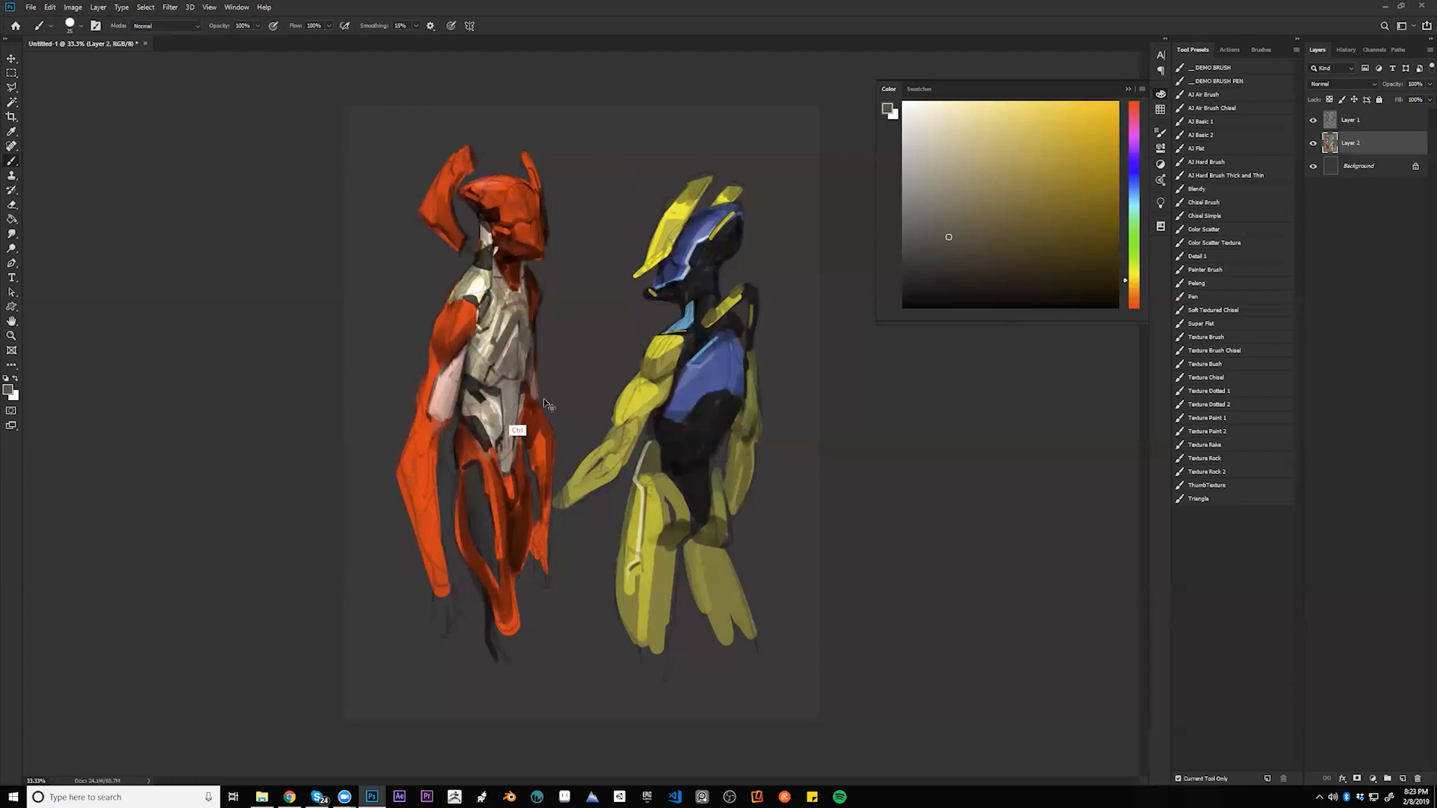
# - Flip the view and refine the orange helmet's face with sampled reds and a small black brush, restoring the original orientation
pyautogui.hotkey('ctrl', 'f')
pyautogui.press('d')
pyautogui.press('[')
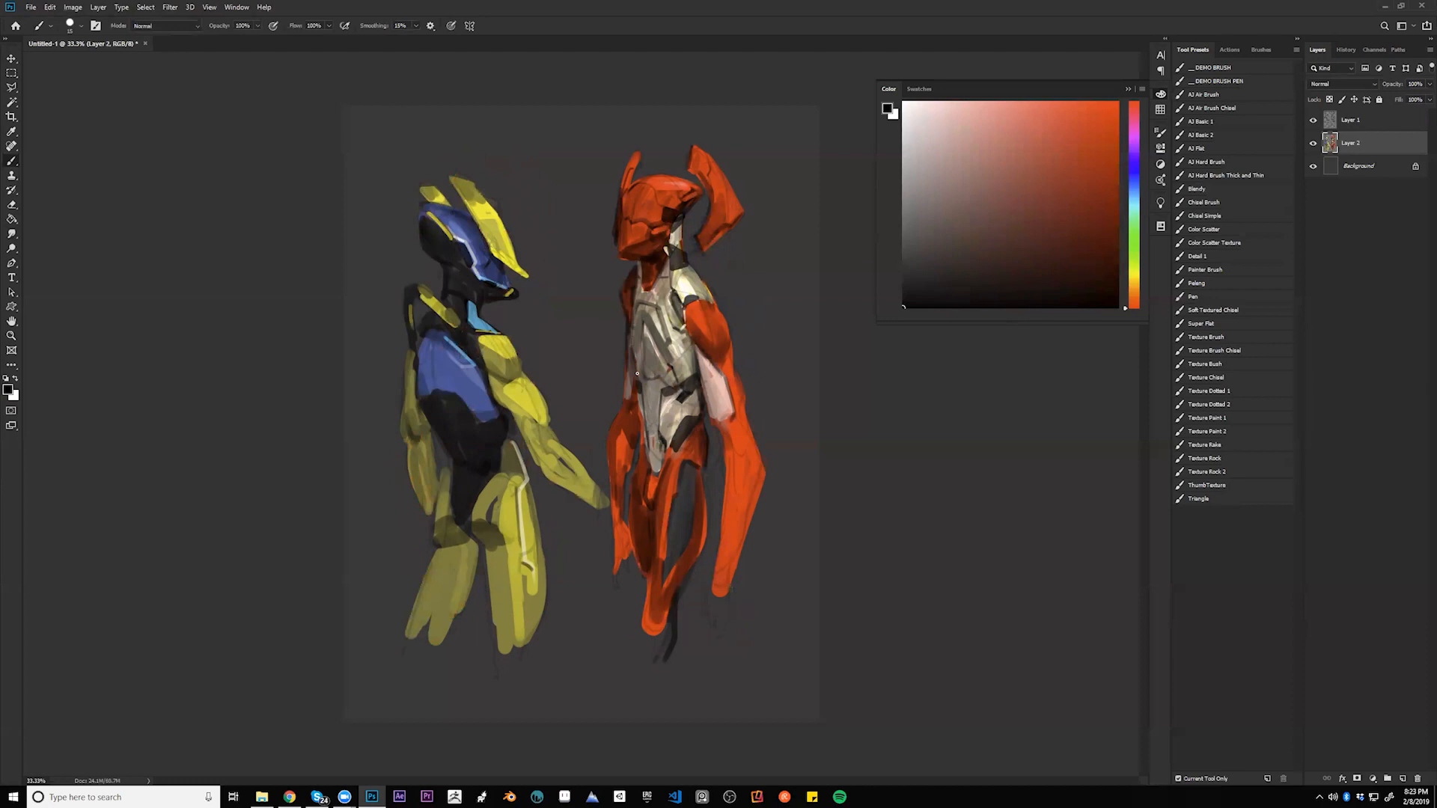
pyautogui.keyDown('alt'); pyautogui.click(640, 236); pyautogui.keyUp('alt')
pyautogui.press(']')
pyautogui.keyDown('alt'); pyautogui.click(622, 236); pyautogui.keyUp('alt')
pyautogui.moveTo(623, 226); pyautogui.dragTo(623, 203)
pyautogui.press('d')
pyautogui.press('[')
pyautogui.keyDown('alt'); pyautogui.click(625, 223); pyautogui.keyUp('alt')
pyautogui.hotkey('ctrl', 'f')
pyautogui.press('d')
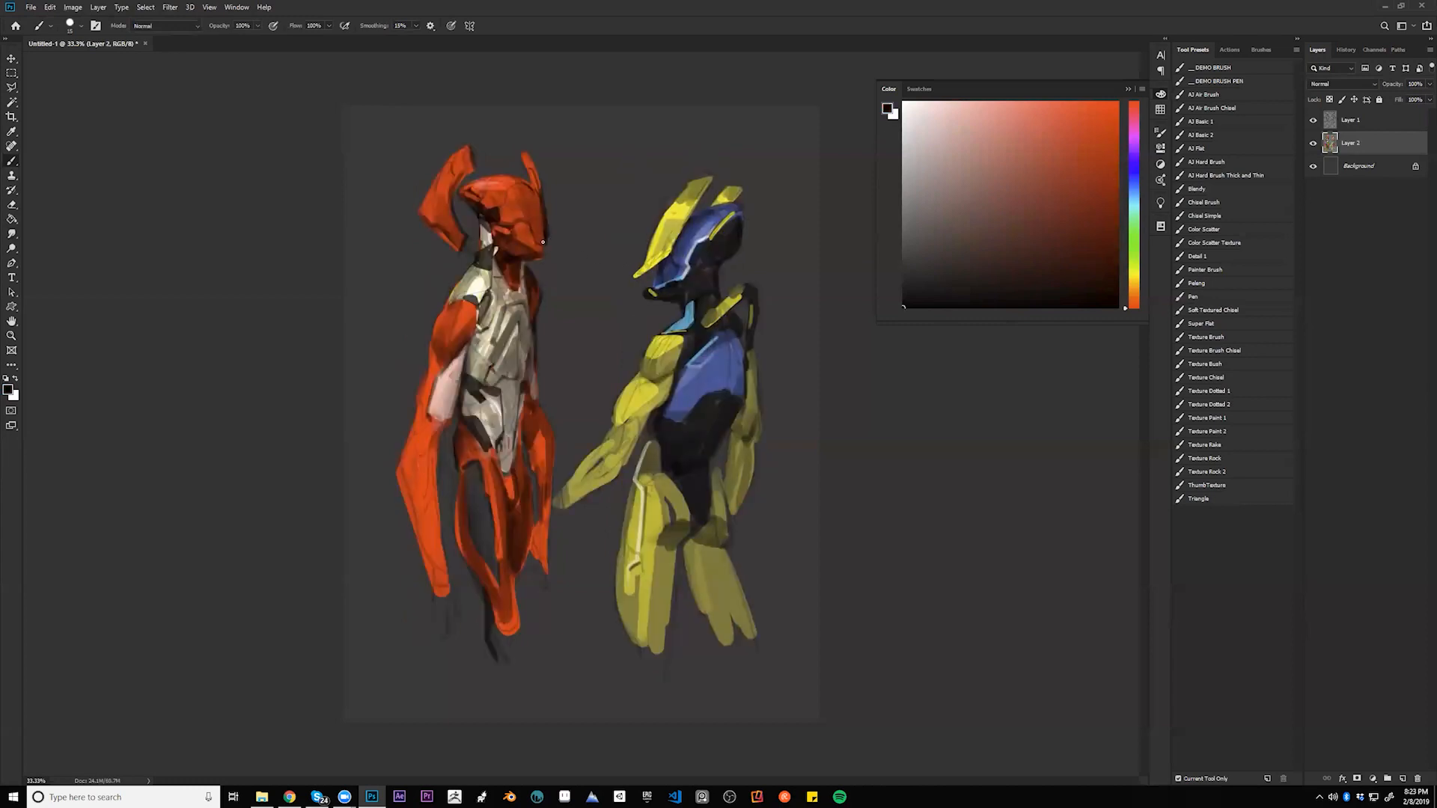
# - Define the orange helmet's front edge in black and smooth the face plate with larger strokes of sampled red
pyautogui.moveTo(552, 247); pyautogui.dragTo(538, 209)
pyautogui.press(']')
pyautogui.press(']')
pyautogui.press(']')
pyautogui.keyDown('alt'); pyautogui.click(523, 218); pyautogui.keyUp('alt')
pyautogui.press('d')
pyautogui.keyDown('alt'); pyautogui.click(519, 241); pyautogui.keyUp('alt')
# - Touch up the orange helmet's chin and the neck below it with sampled red and black, checking both figures mirrored from afar
pyautogui.press('r')
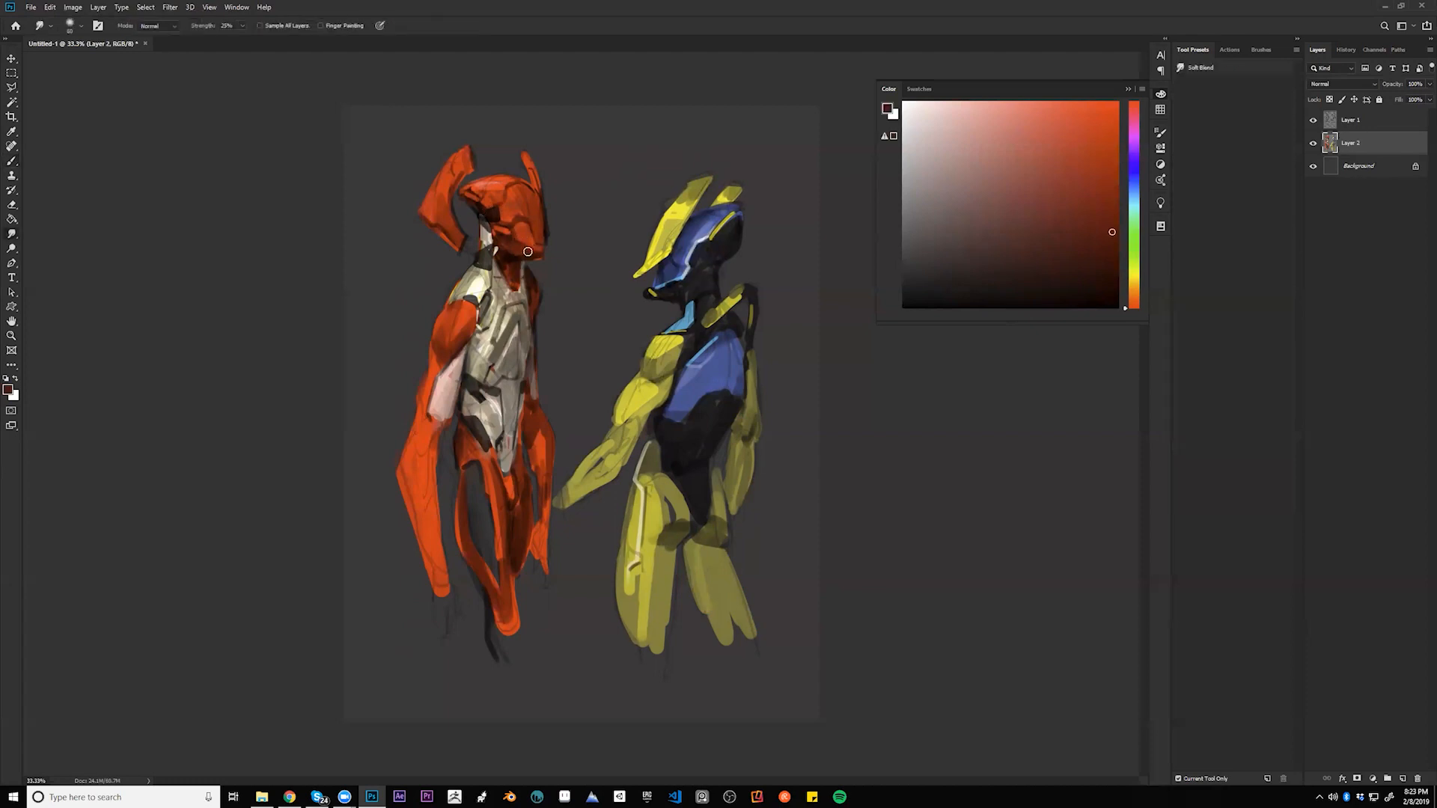
pyautogui.press('b')
pyautogui.keyDown('alt'); pyautogui.click(531, 256); pyautogui.keyUp('alt')
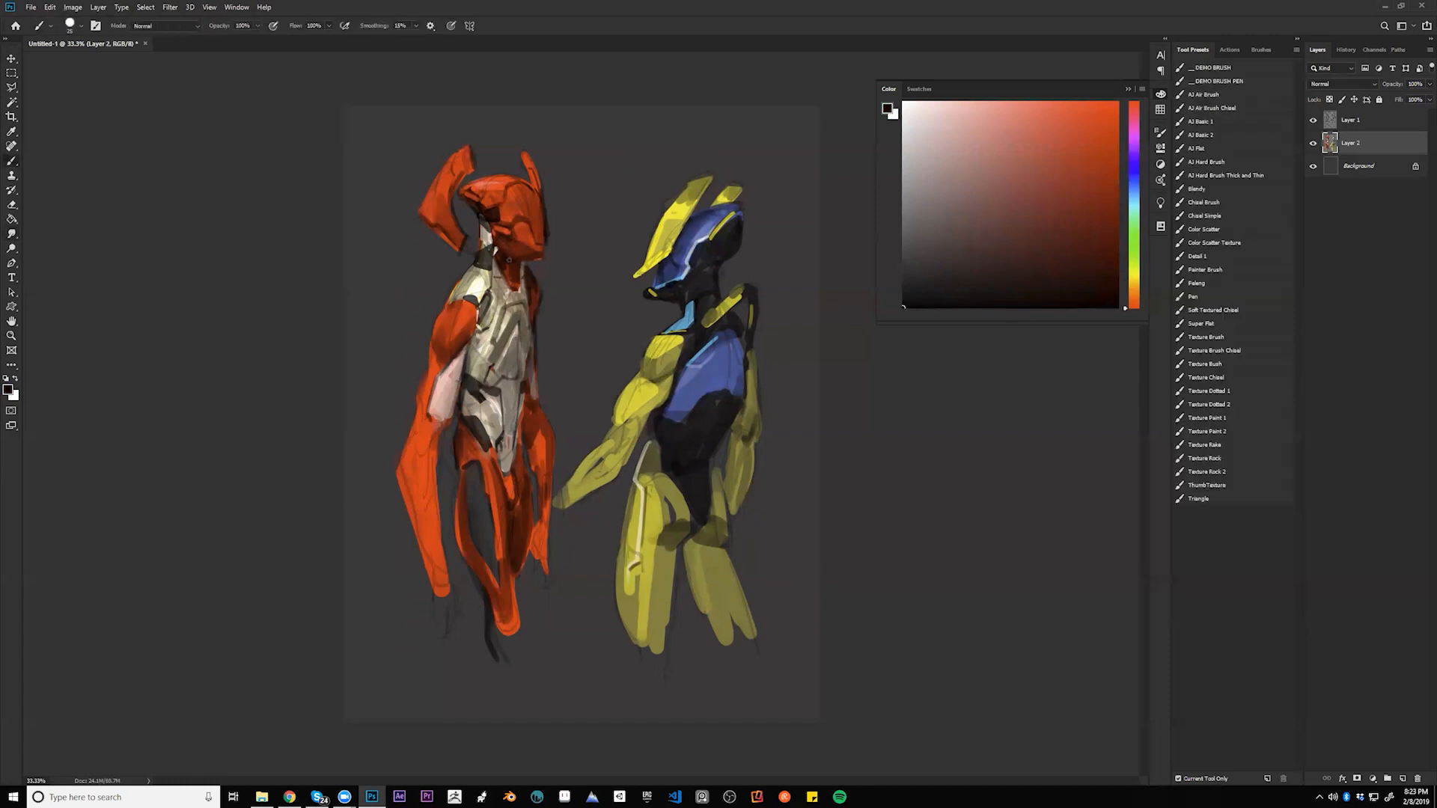
pyautogui.keyDown('alt'); pyautogui.click(511, 274); pyautogui.keyUp('alt')
pyautogui.press('d')
pyautogui.moveTo(521, 266); pyautogui.dragTo(522, 277)
pyautogui.press('z')
pyautogui.keyDown('alt'); pyautogui.click(541, 308); pyautogui.keyUp('alt')
pyautogui.keyDown('alt'); pyautogui.click(541, 308); pyautogui.keyUp('alt')
pyautogui.press('F2')
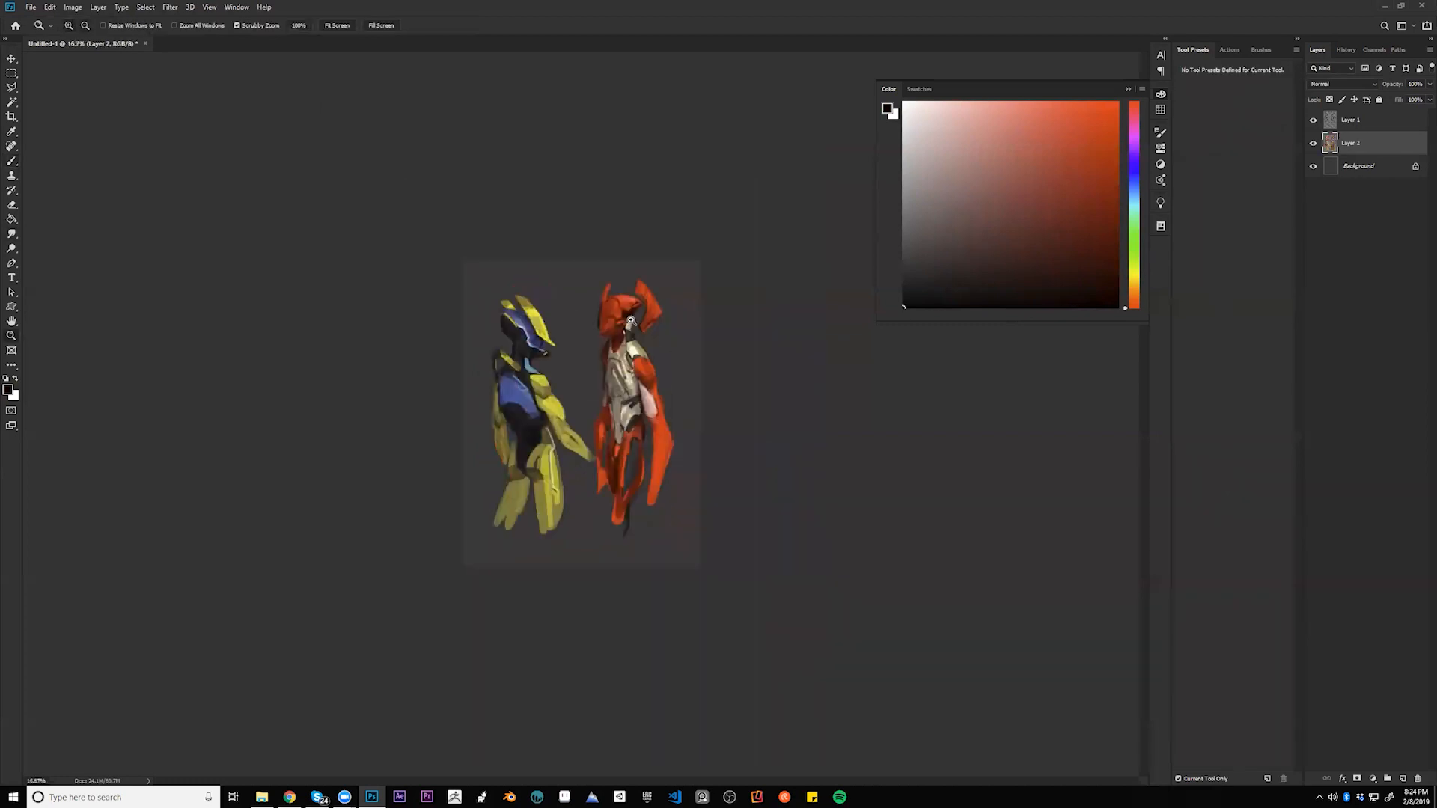
# - Refine the red figure's face edge and forehead planes with the Brush, using sampled background and red tones
pyautogui.hotkey('ctrl', '+')
pyautogui.press('b')
pyautogui.keyDown('alt'); pyautogui.click(611, 259); pyautogui.keyUp('alt')
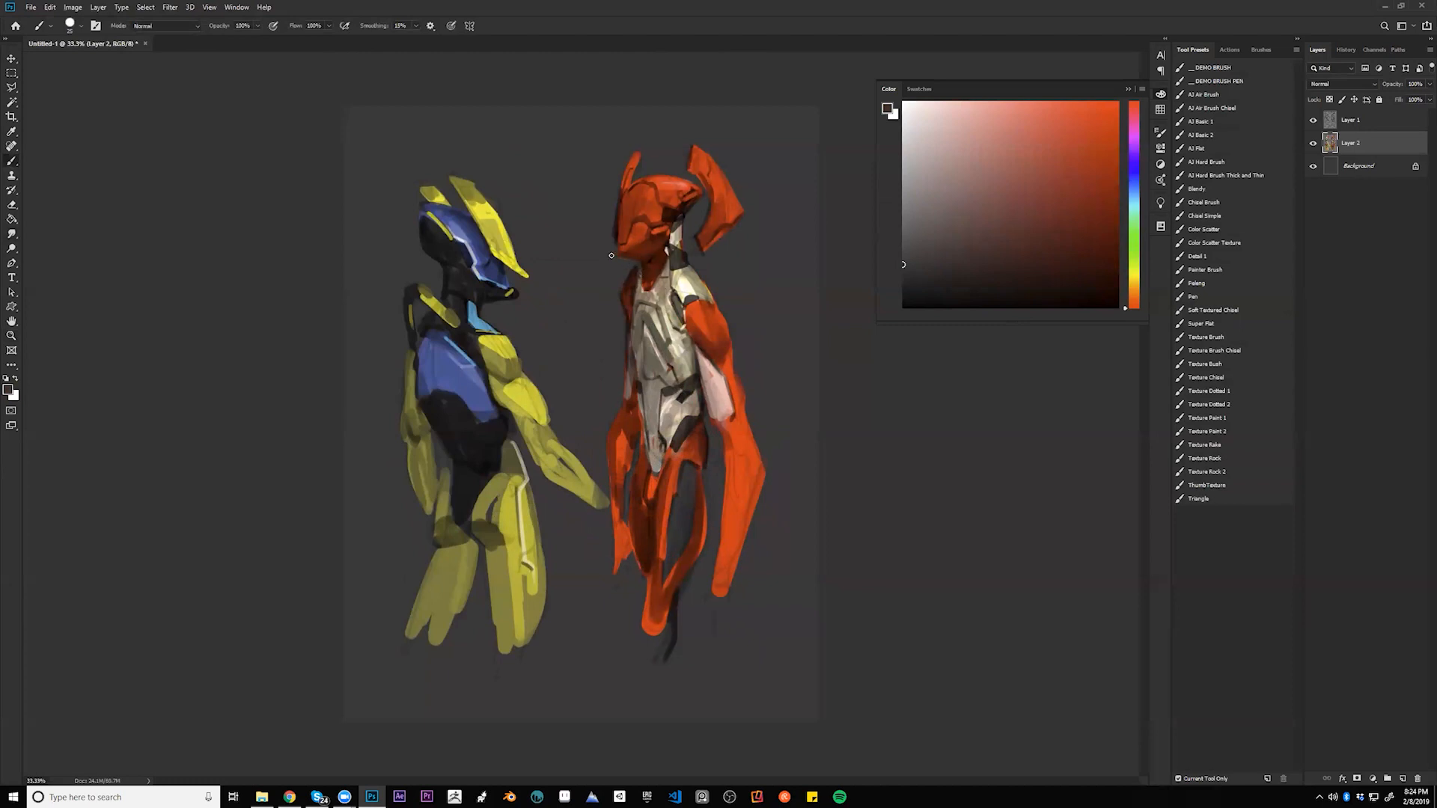
pyautogui.keyDown('alt'); pyautogui.click(651, 183); pyautogui.keyUp('alt')
pyautogui.press('[')
pyautogui.keyDown('alt'); pyautogui.click(640, 190); pyautogui.keyUp('alt')
# - Flip the canvas horizontally and shade the red figure's near shoulder with an enlarged brush and colors sampled from that area
pyautogui.press('F2')
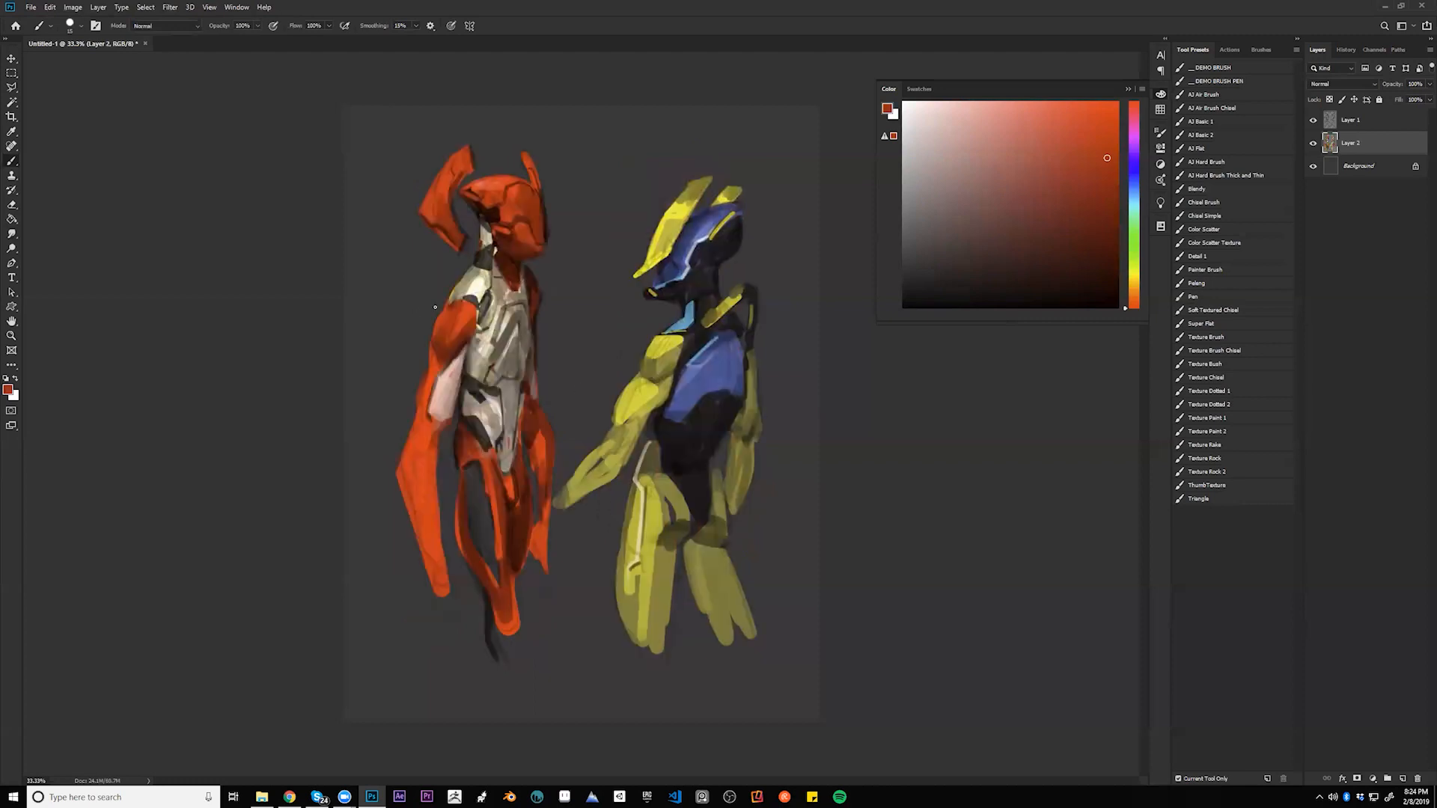
pyautogui.keyDown('alt'); pyautogui.click(463, 311); pyautogui.keyUp('alt')
pyautogui.press(']')
pyautogui.press(']')
pyautogui.press(']')
pyautogui.press(']')
pyautogui.press(']')
pyautogui.press(']')
pyautogui.press(']')
pyautogui.keyDown('alt'); pyautogui.click(457, 338); pyautogui.keyUp('alt')
pyautogui.press(']')
pyautogui.press(']')
pyautogui.press(']')
pyautogui.keyDown('alt'); pyautogui.click(465, 313); pyautogui.keyUp('alt')
# - Rework the red figure's shoulder plate with black, olive-grey and pale beige strokes
pyautogui.press('d')
pyautogui.press('[')
pyautogui.press('[')
pyautogui.press('[')
pyautogui.press('[')
pyautogui.keyDown('alt'); pyautogui.click(450, 303); pyautogui.keyUp('alt')
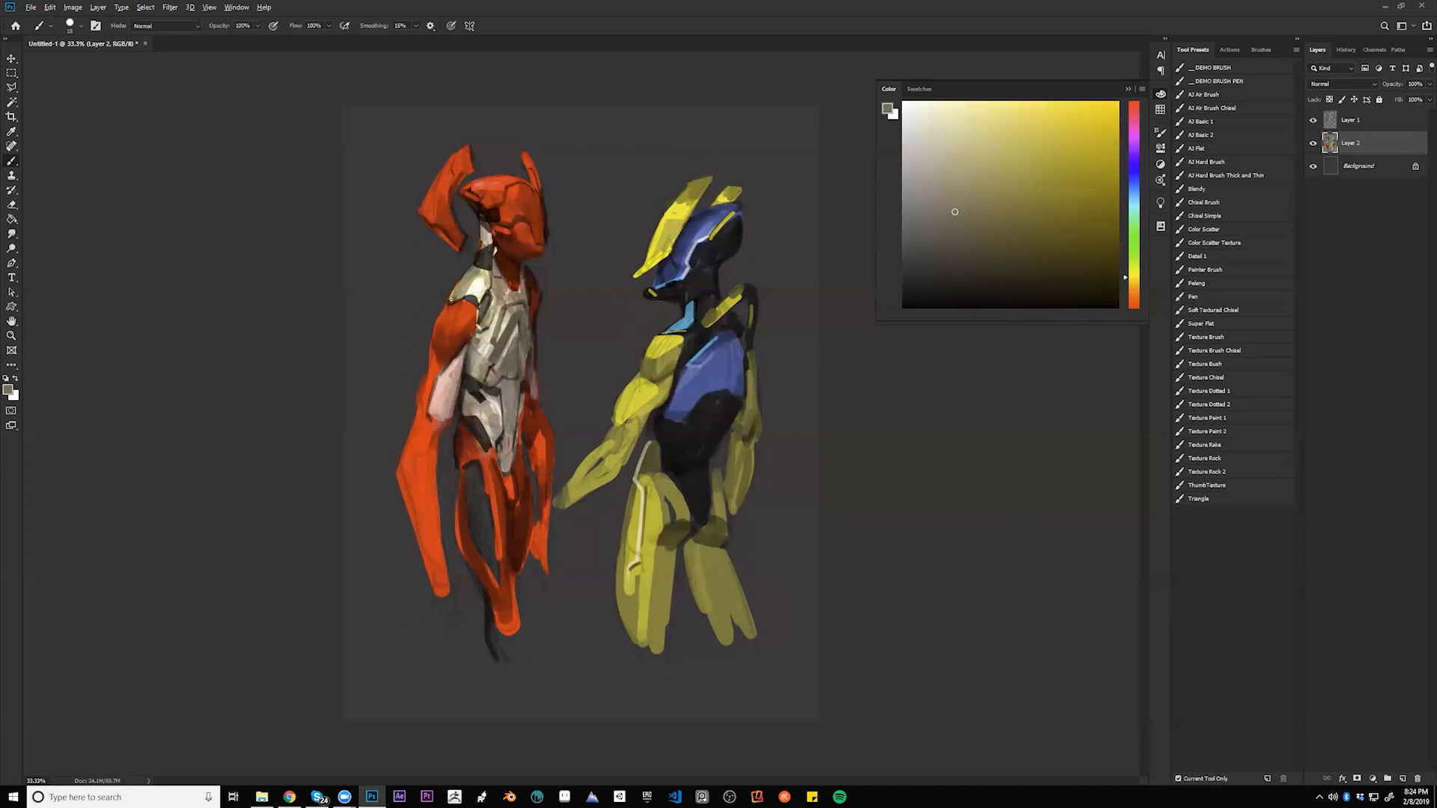
pyautogui.press(']')
pyautogui.moveTo(452, 298); pyautogui.dragTo(472, 279)
pyautogui.keyDown('alt'); pyautogui.click(476, 288); pyautogui.keyUp('alt')
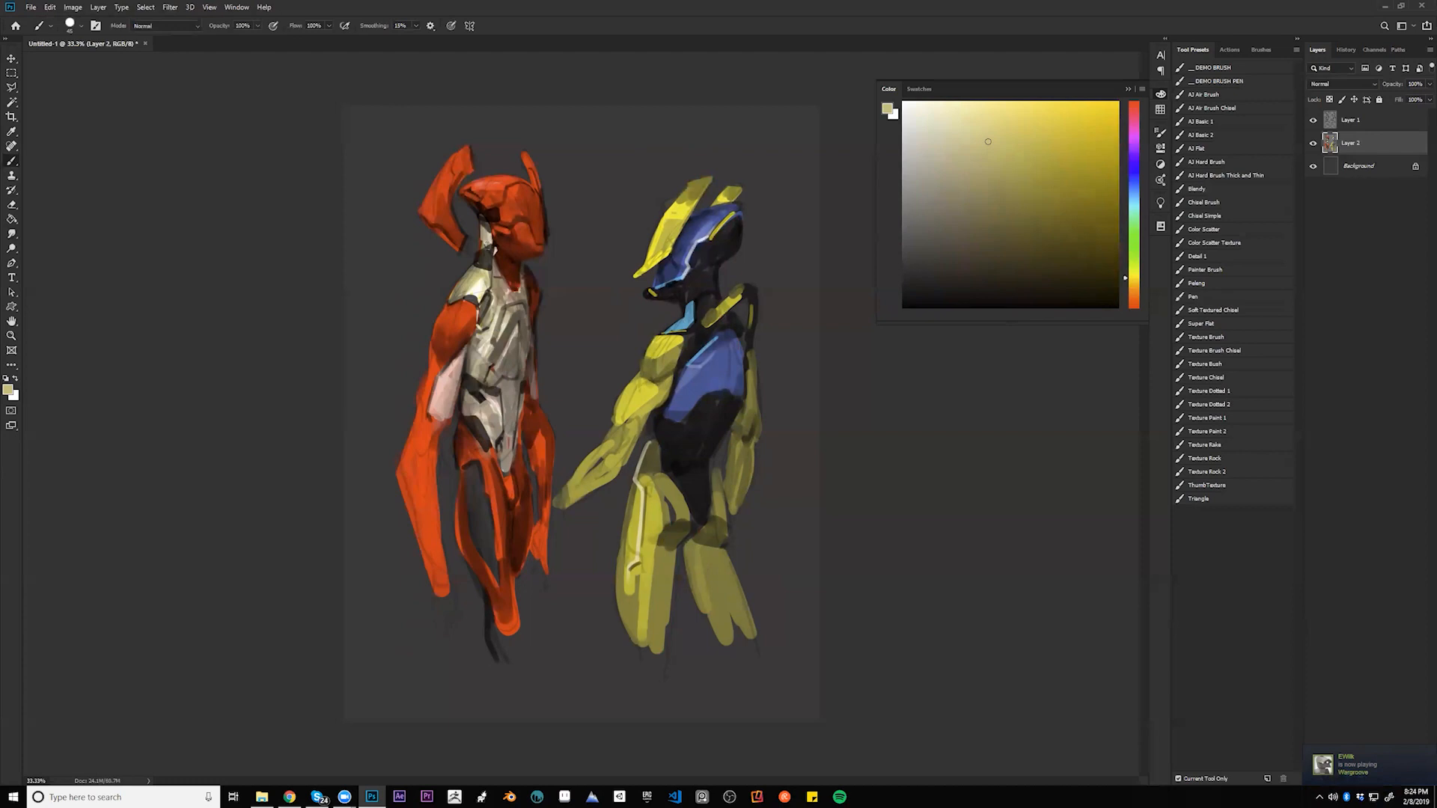
# - Deepen the shadows beneath the red figure's jaw and around its head with black and a tone sampled at the head's edge
pyautogui.press('d')
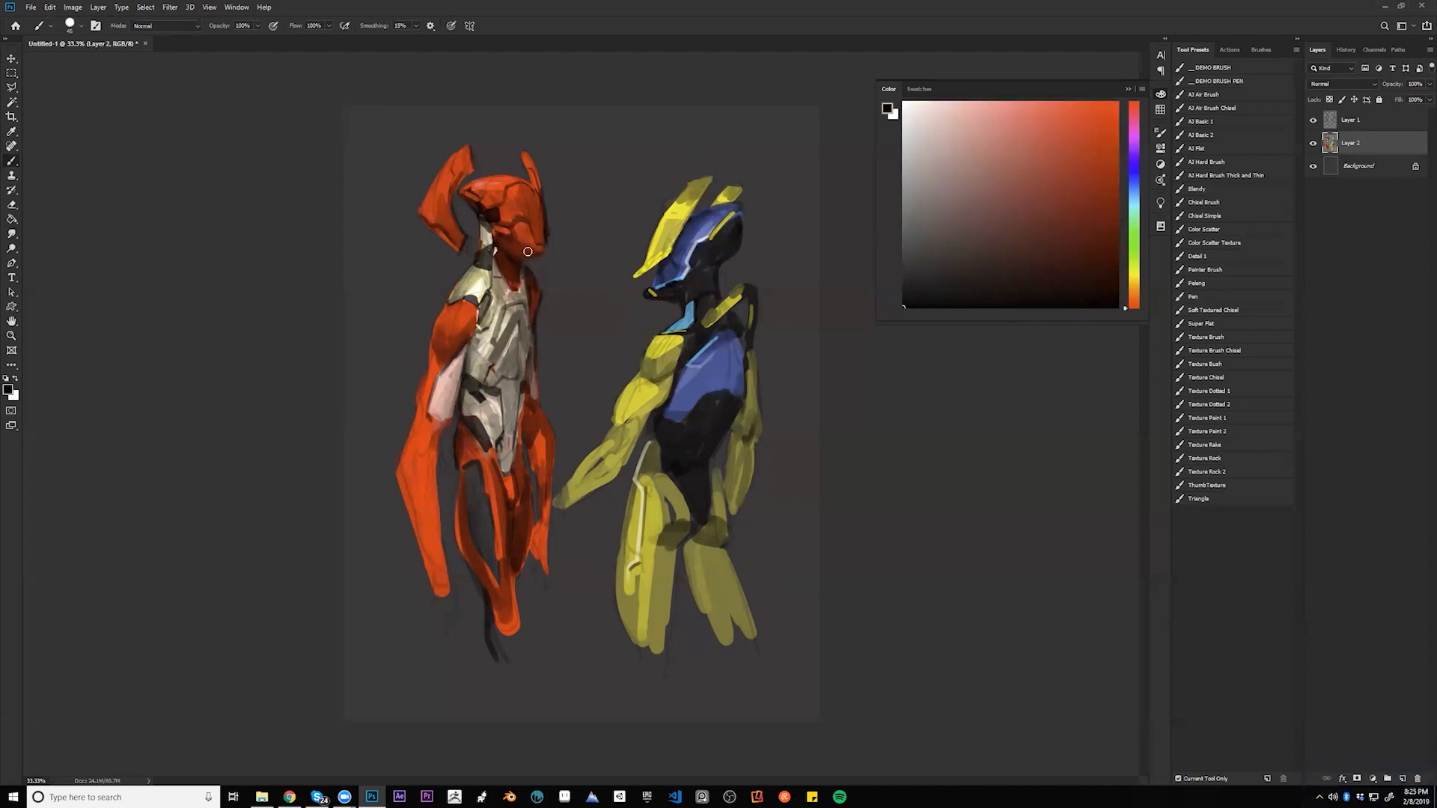
pyautogui.press(']')
pyautogui.press('[')
pyautogui.press('alt')
pyautogui.keyDown('alt'); pyautogui.click(539, 182); pyautogui.keyUp('alt')
pyautogui.press('d')
# - Flip the canvas horizontally and extend the red figure's horns into sharper tips, trimming their edges with the background color
pyautogui.hotkey('ctrl', 'shift', 'h')
pyautogui.keyDown('alt'); pyautogui.click(646, 149); pyautogui.keyUp('alt')
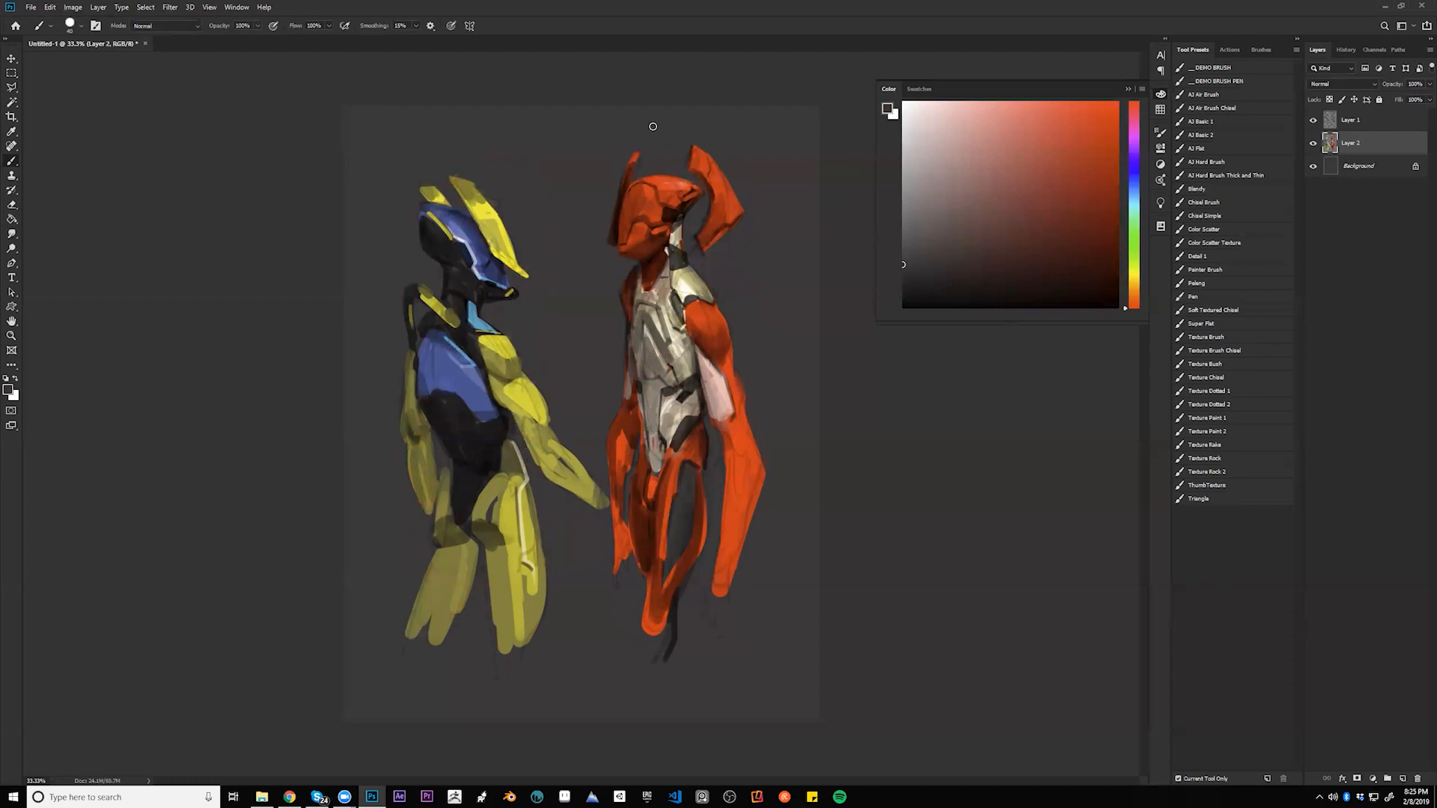
pyautogui.keyDown('alt'); pyautogui.click(636, 153); pyautogui.keyUp('alt')
pyautogui.keyDown('alt'); pyautogui.click(697, 153); pyautogui.keyUp('alt')
pyautogui.moveTo(692, 161)
pyautogui.mouseDown()
pyautogui.moveTo(695, 137)
pyautogui.moveTo(695, 159)
pyautogui.mouseUp()
pyautogui.keyDown('alt'); pyautogui.click(711, 135); pyautogui.keyUp('alt')
# - Flip the canvas horizontally and touch up the red figure's large rear horn with sampled orange-red
pyautogui.hotkey('ctrl', 'shift', 'h')
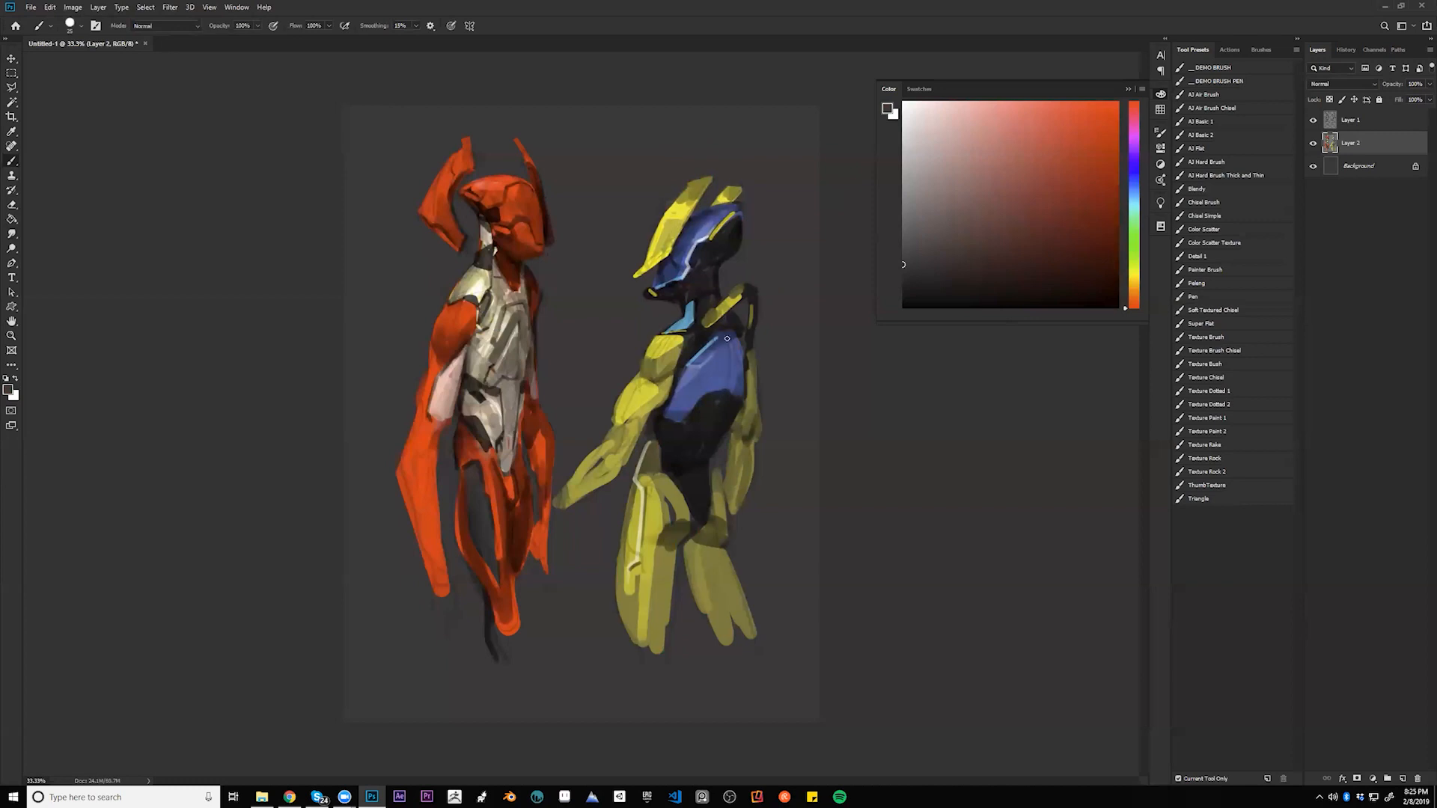
pyautogui.keyDown('alt'); pyautogui.click(447, 210); pyautogui.keyUp('alt')
pyautogui.moveTo(456, 226); pyautogui.dragTo(442, 223)
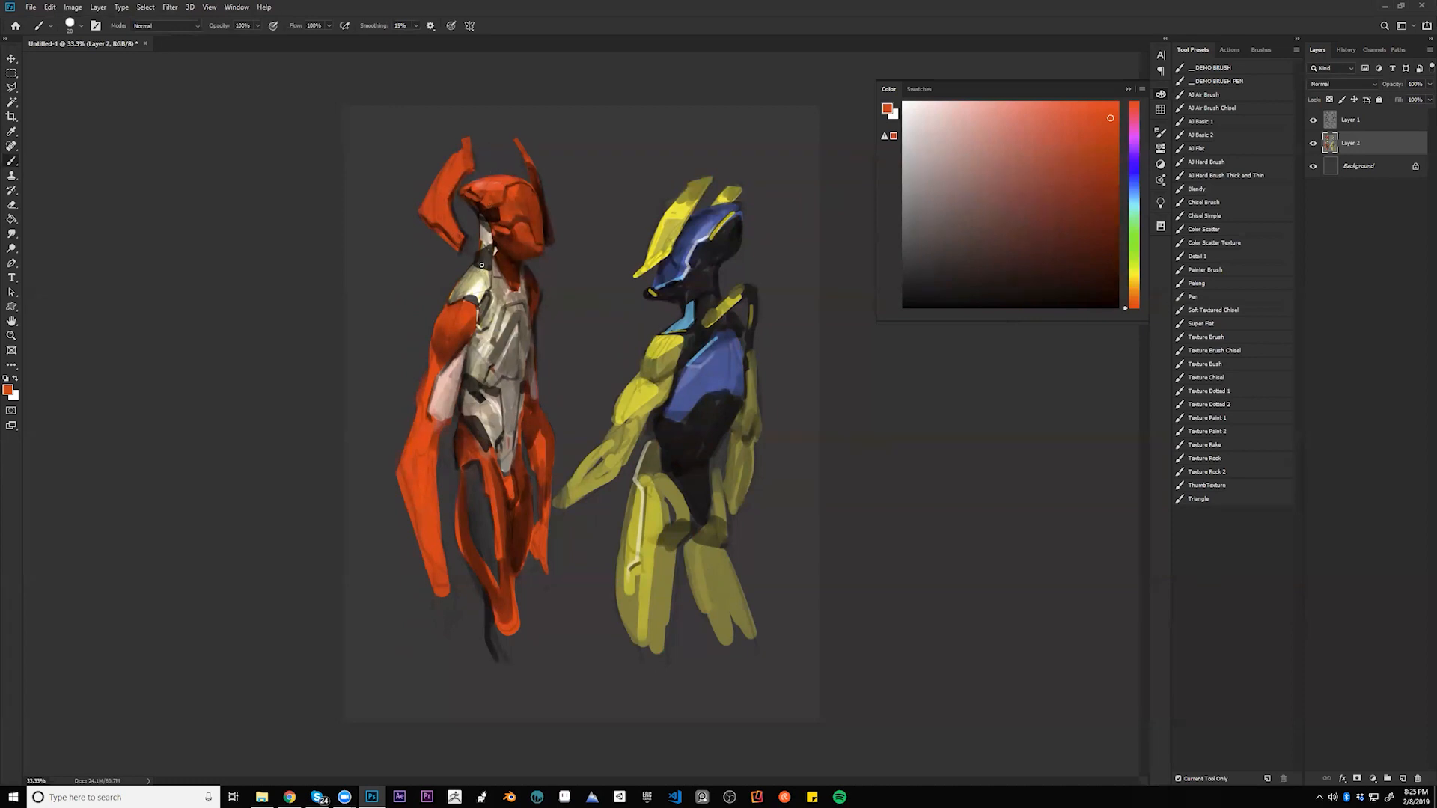
# - Tone down the shoulder plate with dark olive and paint a thin beige highlight along the red figure's neck
pyautogui.keyDown('alt'); pyautogui.click(476, 329); pyautogui.keyUp('alt')
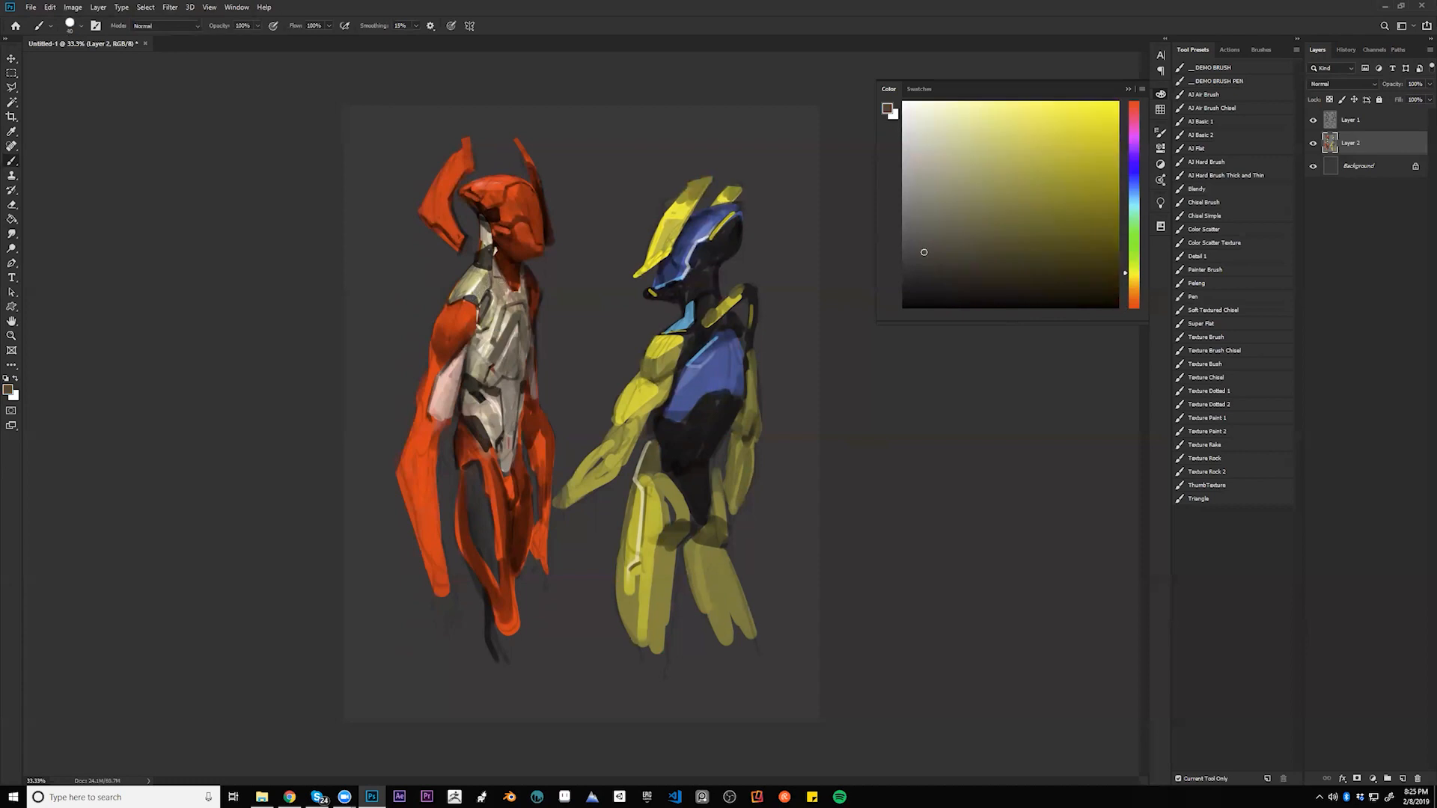
pyautogui.keyDown('alt'); pyautogui.click(492, 255); pyautogui.keyUp('alt')
pyautogui.keyDown('alt'); pyautogui.click(496, 271); pyautogui.keyUp('alt')
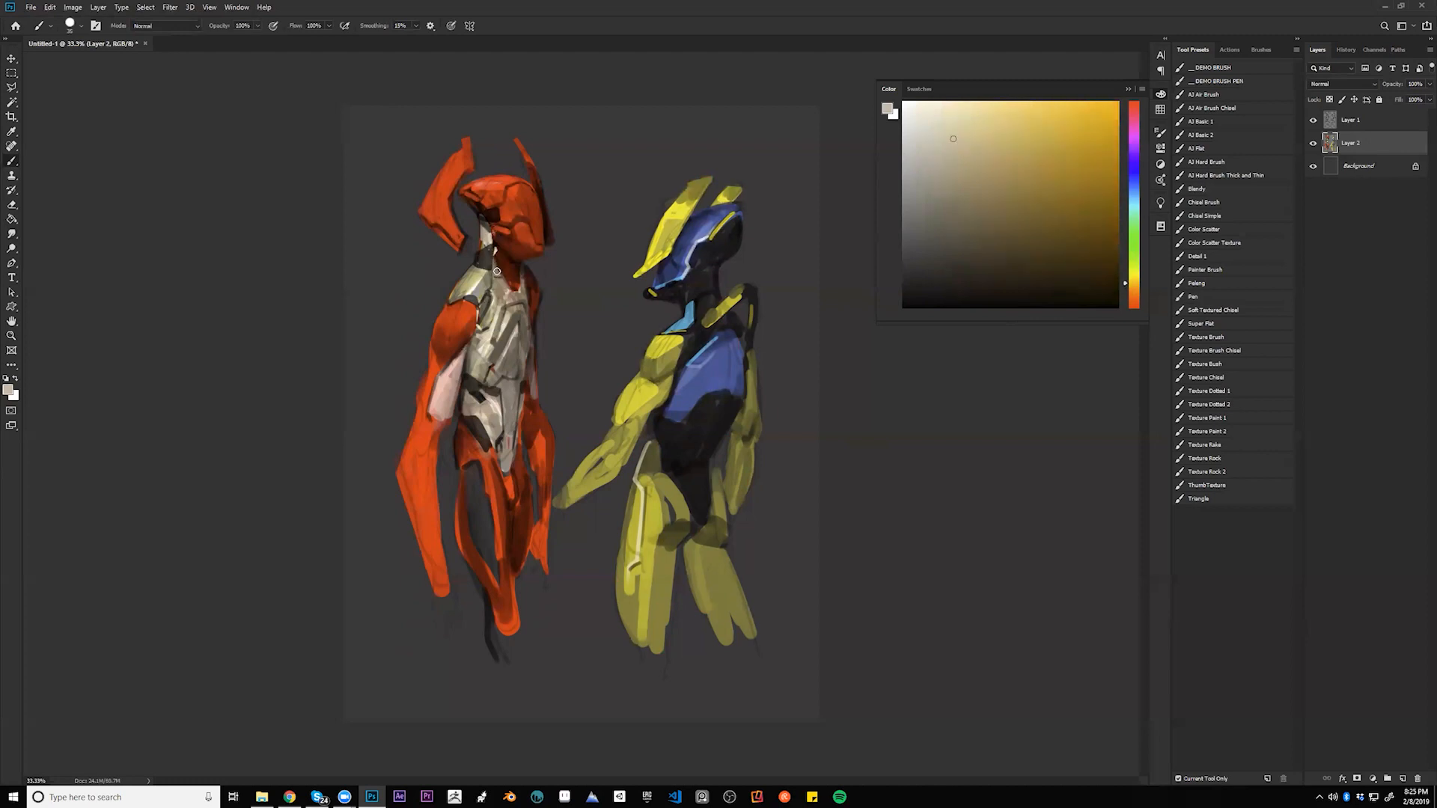
pyautogui.press('[')
pyautogui.moveTo(492, 254); pyautogui.dragTo(501, 278)
# - Paint black panel lines and gaps along both sides of the red figure's torso, flipping the canvas horizontally between passes
pyautogui.press('F2')
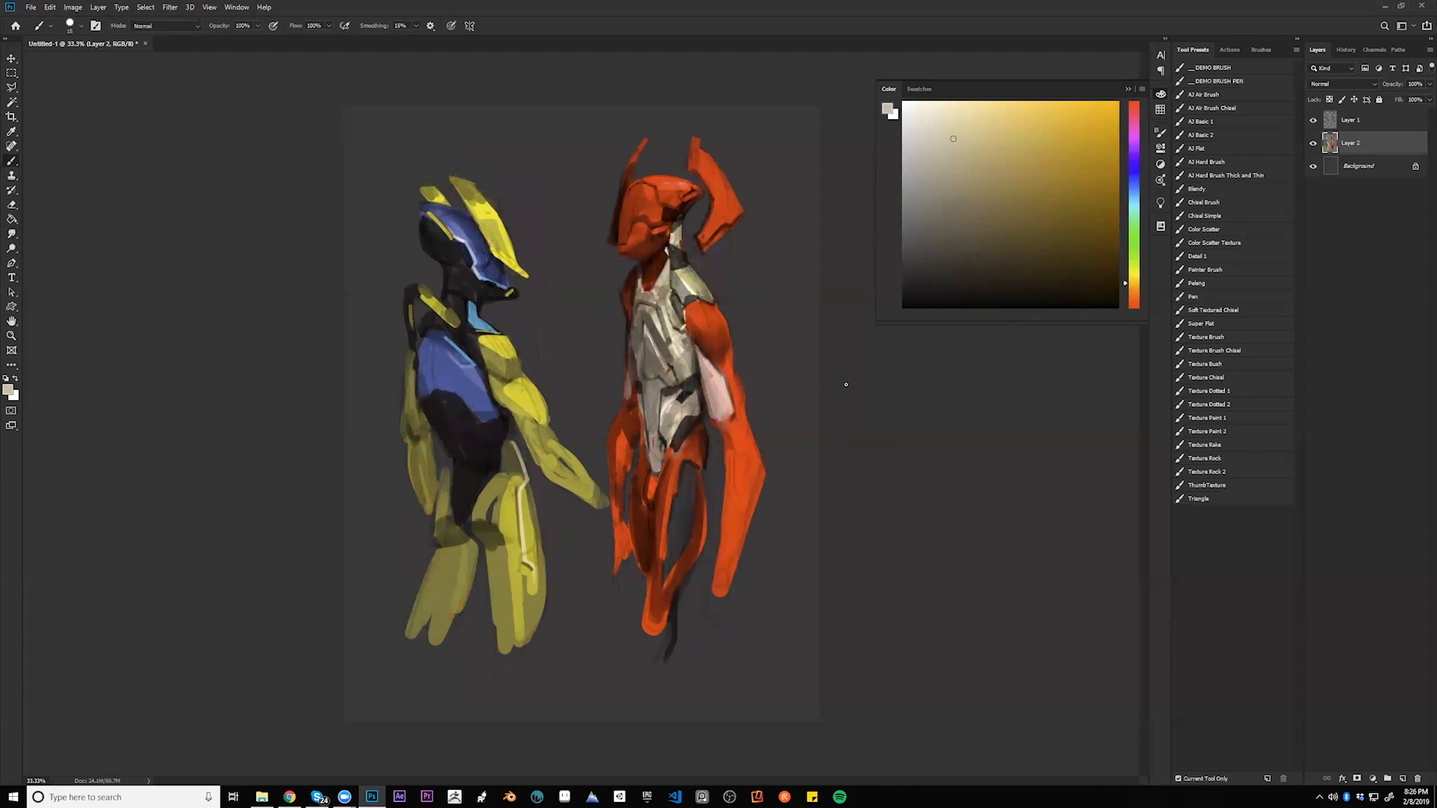
pyautogui.press('d')
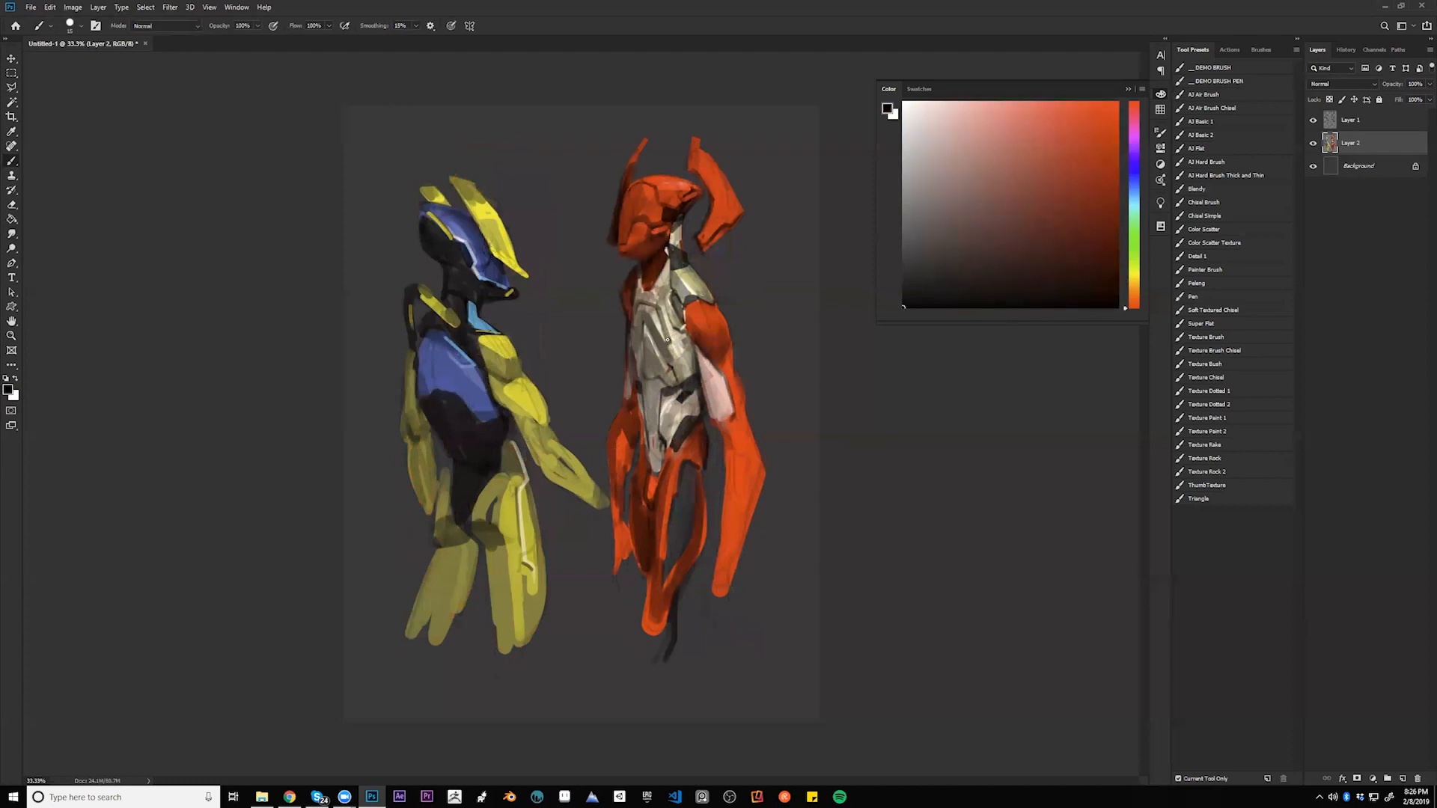
pyautogui.keyDown('alt'); pyautogui.click(654, 380); pyautogui.keyUp('alt')
pyautogui.press('d')
pyautogui.moveTo(636, 318); pyautogui.dragTo(632, 347)
pyautogui.moveTo(638, 368)
pyautogui.mouseDown()
pyautogui.moveTo(636, 382)
pyautogui.moveTo(634, 365)
pyautogui.mouseUp()
pyautogui.hotkey('ctrl', 'shift', 'h')
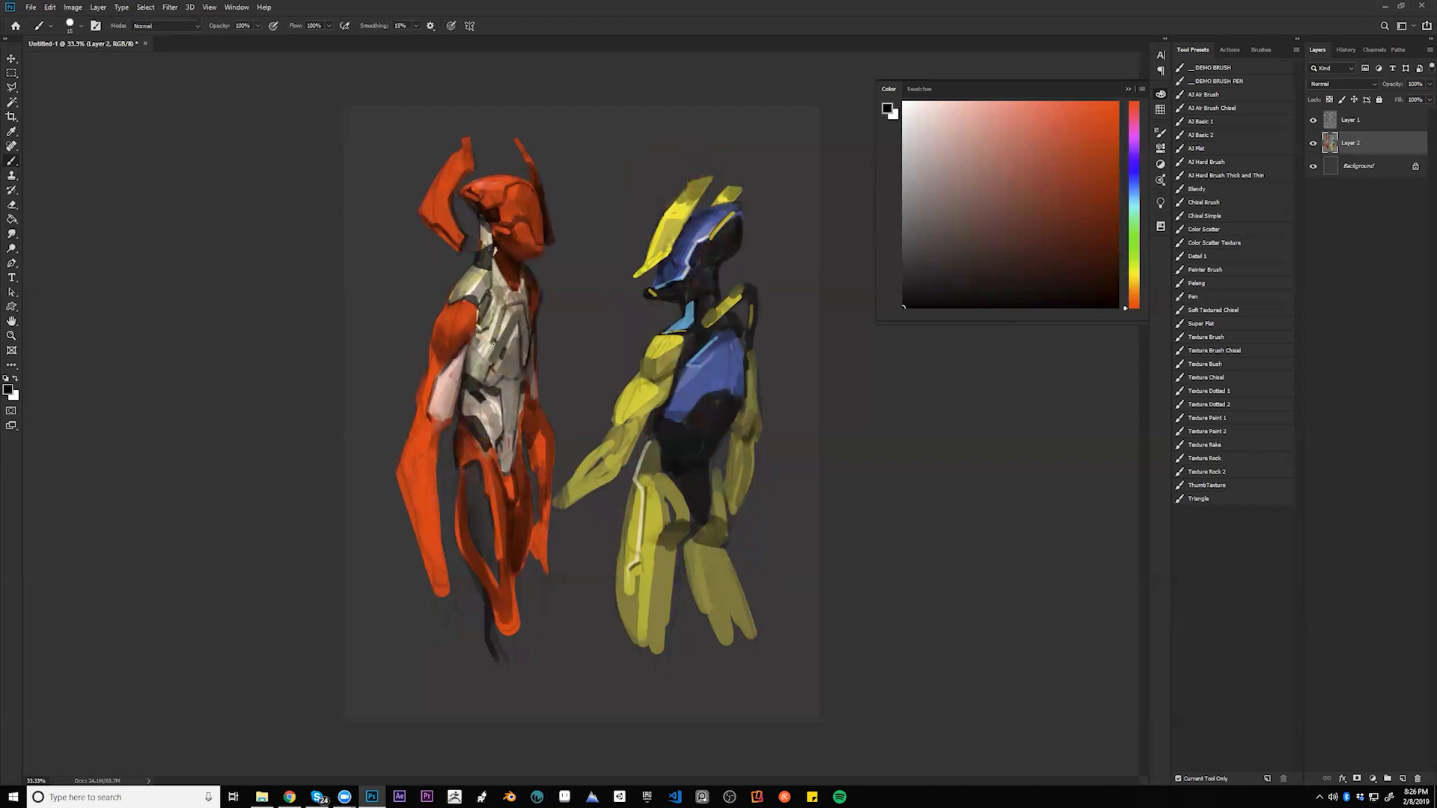
pyautogui.moveTo(487, 328)
pyautogui.mouseDown()
pyautogui.moveTo(470, 354)
pyautogui.moveTo(480, 331)
pyautogui.mouseUp()
pyautogui.press(']')
# - Flip the canvas horizontally, repaint the shoulder plate in sampled grey, and clean up the back of the neck with the background color
pyautogui.press('z')
pyautogui.keyDown('alt'); pyautogui.click(495, 453); pyautogui.keyUp('alt')
pyautogui.keyDown('alt'); pyautogui.click(494, 454); pyautogui.keyUp('alt')
pyautogui.hotkey('ctrl', 'shift', 'h')
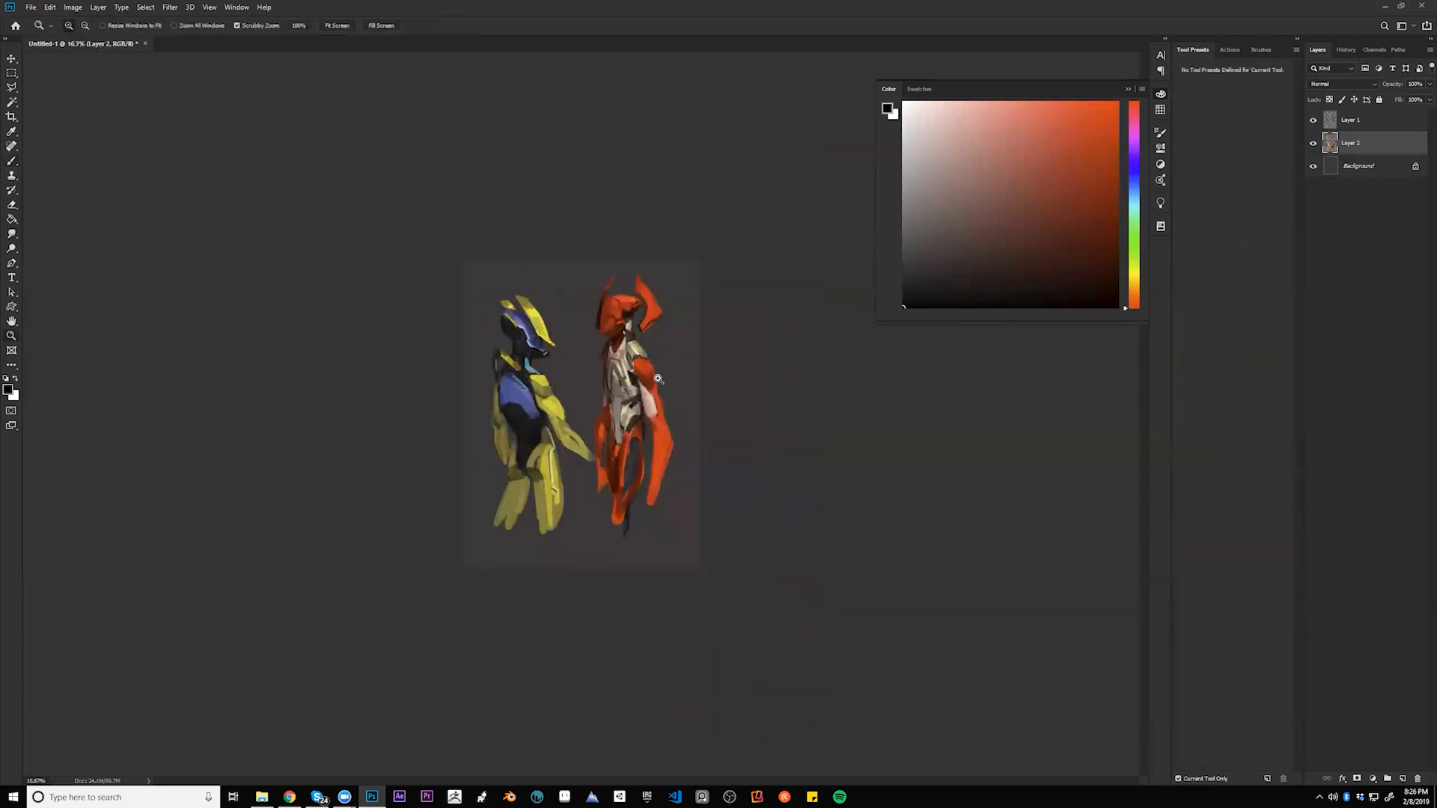
pyautogui.hotkey('ctrl', '=')
pyautogui.hotkey('ctrl', '=')
pyautogui.hotkey('ctrl', '=')
pyautogui.press('b')
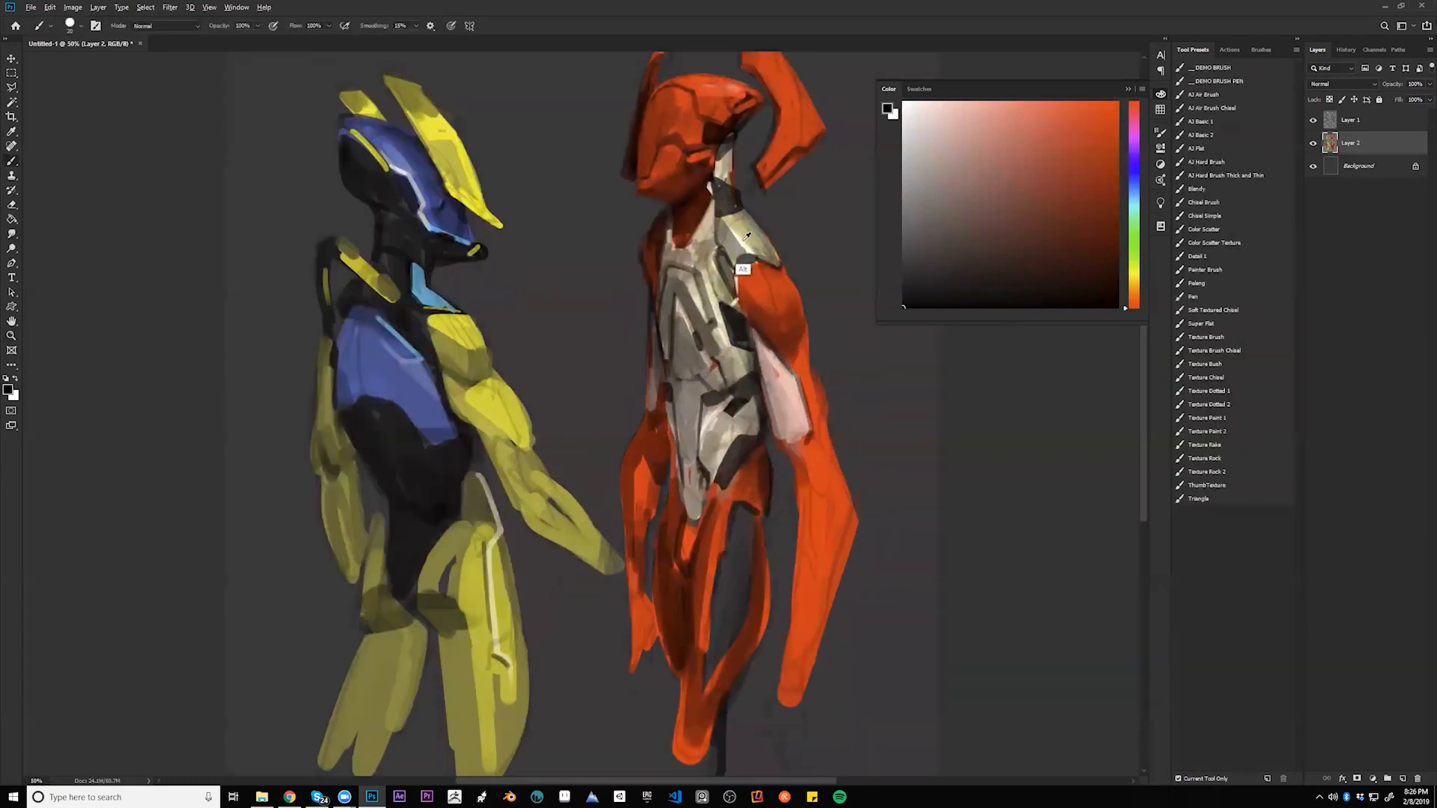
pyautogui.keyDown('alt'); pyautogui.click(743, 270); pyautogui.keyUp('alt')
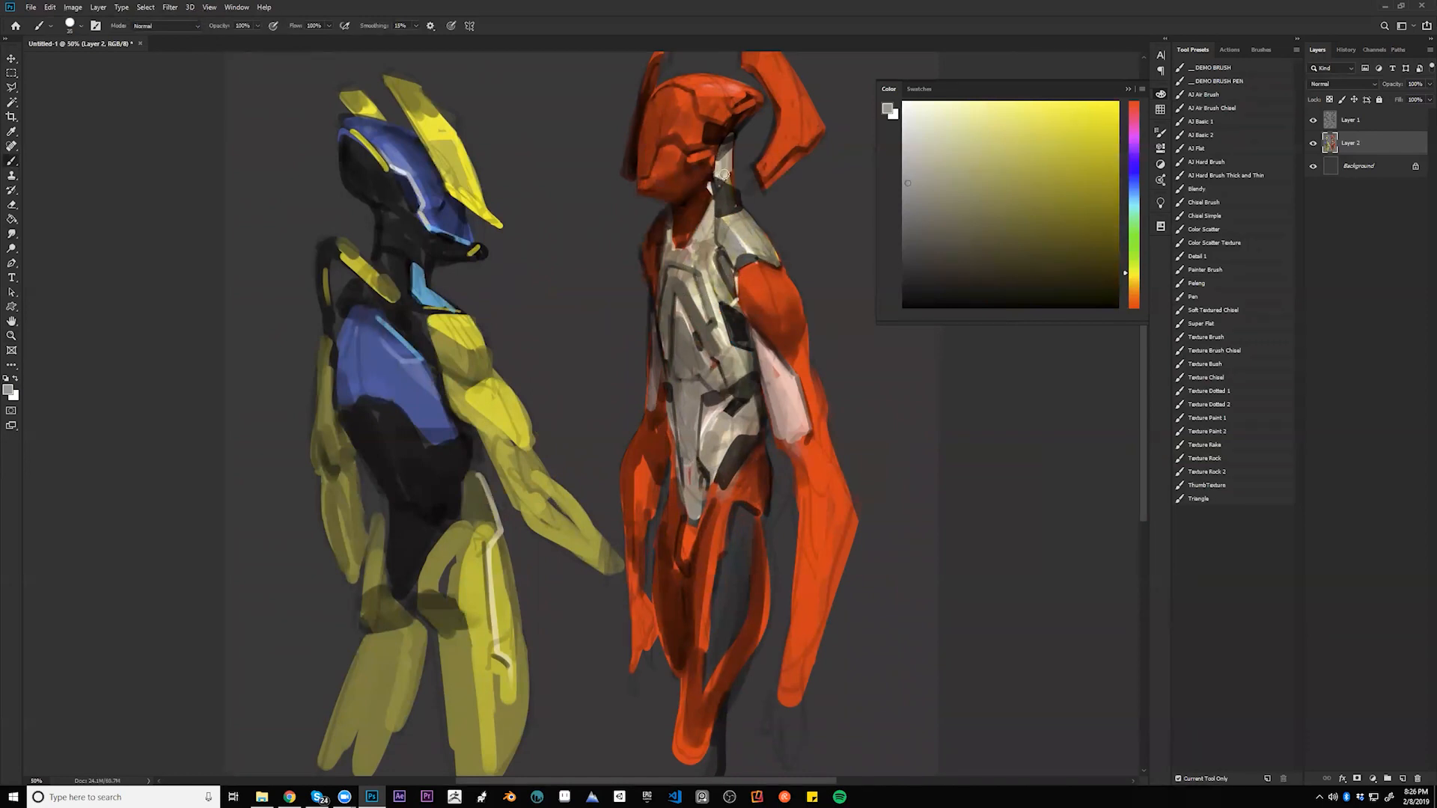
pyautogui.keyDown('alt'); pyautogui.click(733, 176); pyautogui.keyUp('alt')
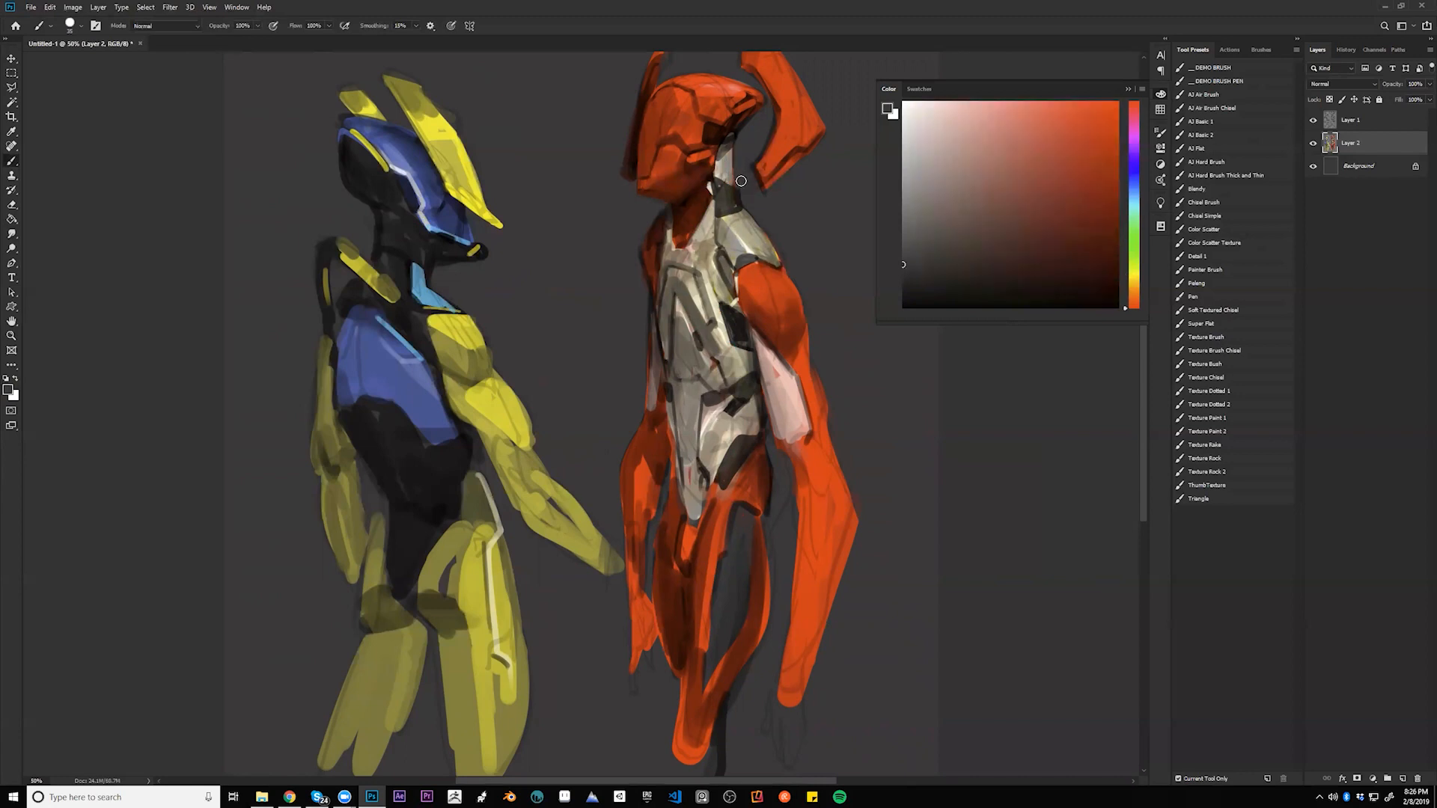
# - Shade the red figure's abdomen plates with a sampled brownish grey
pyautogui.press('z')
pyautogui.keyDown('alt'); pyautogui.click(756, 211); pyautogui.keyUp('alt')
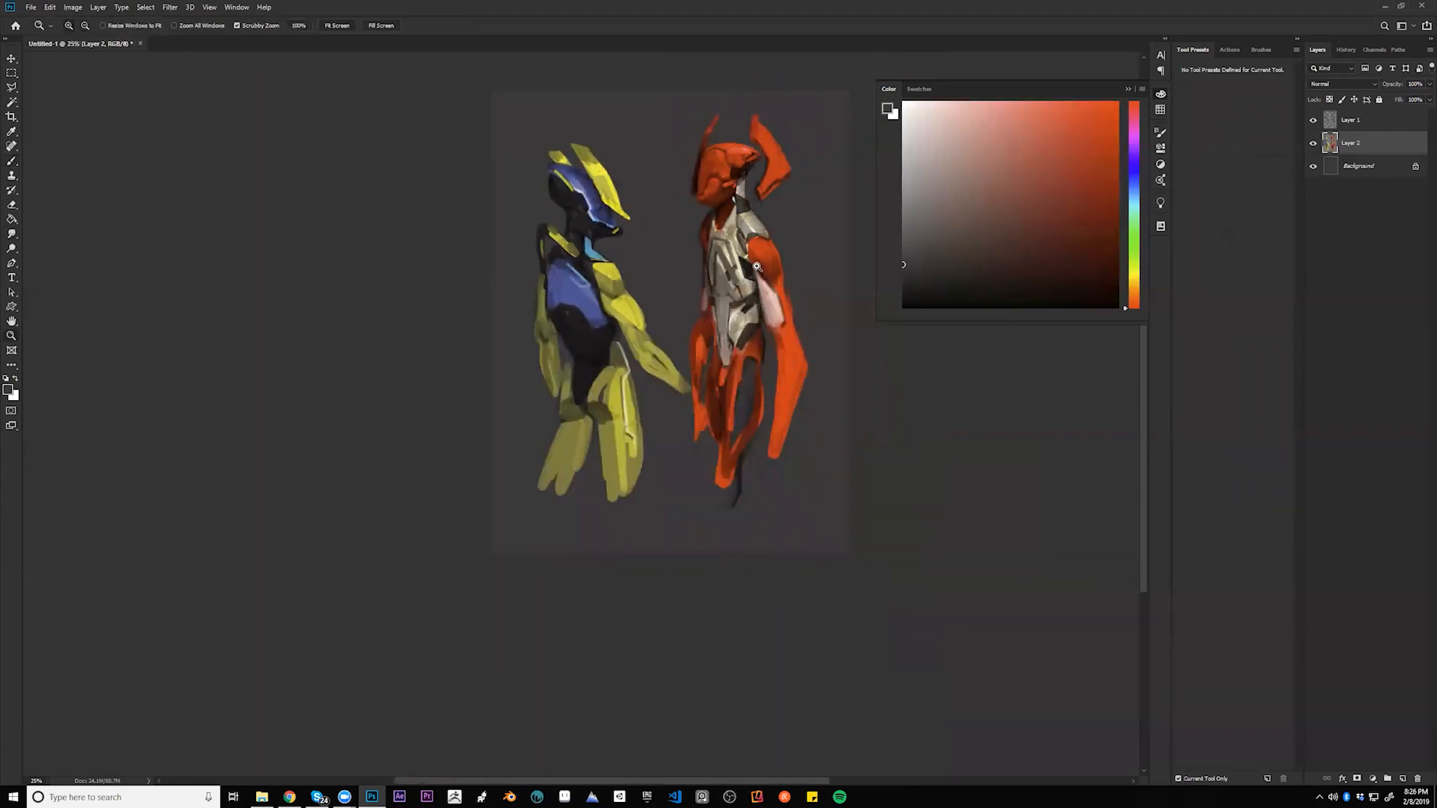
pyautogui.click(746, 320)
pyautogui.click(688, 412)
pyautogui.press('b')
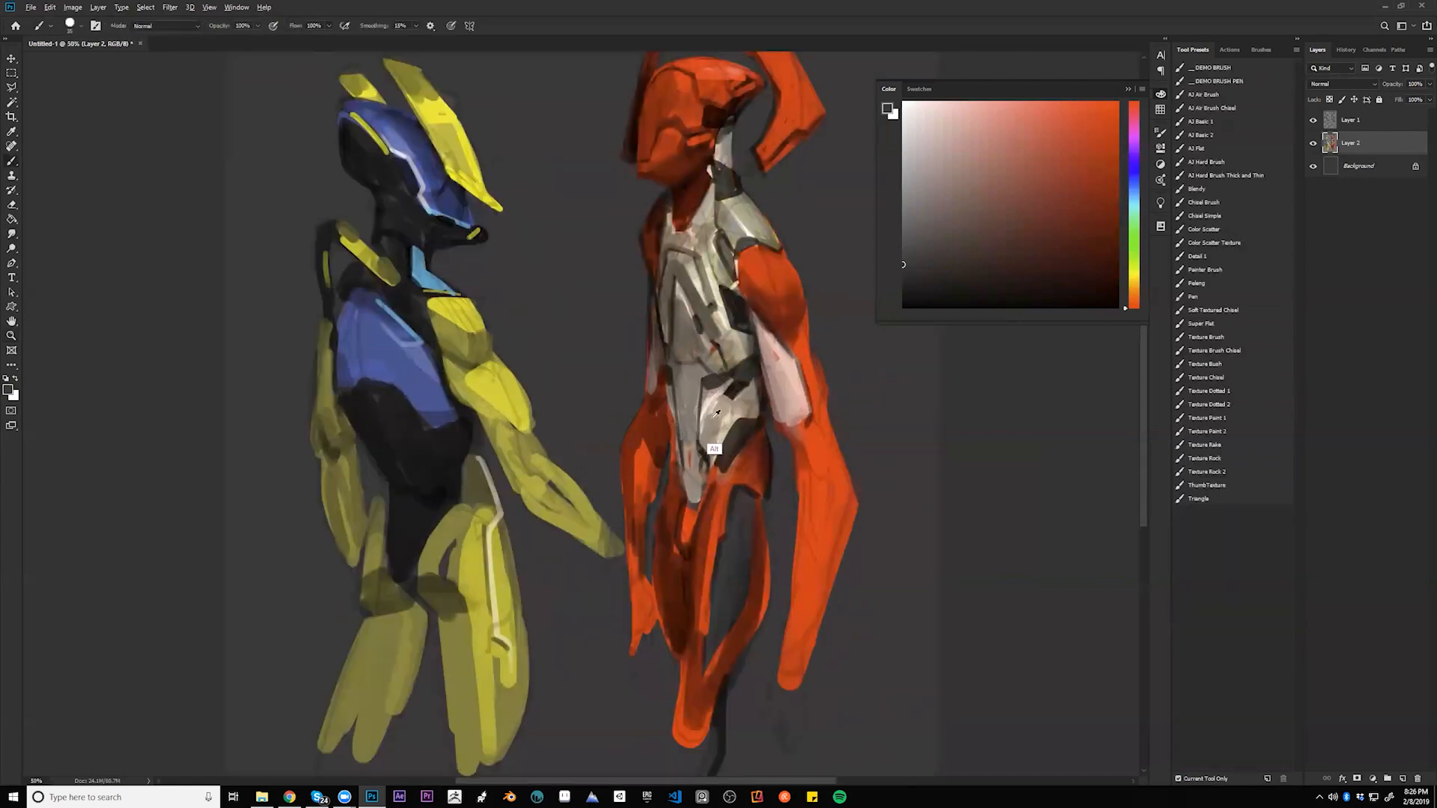
pyautogui.keyDown('alt'); pyautogui.click(704, 383); pyautogui.keyUp('alt')
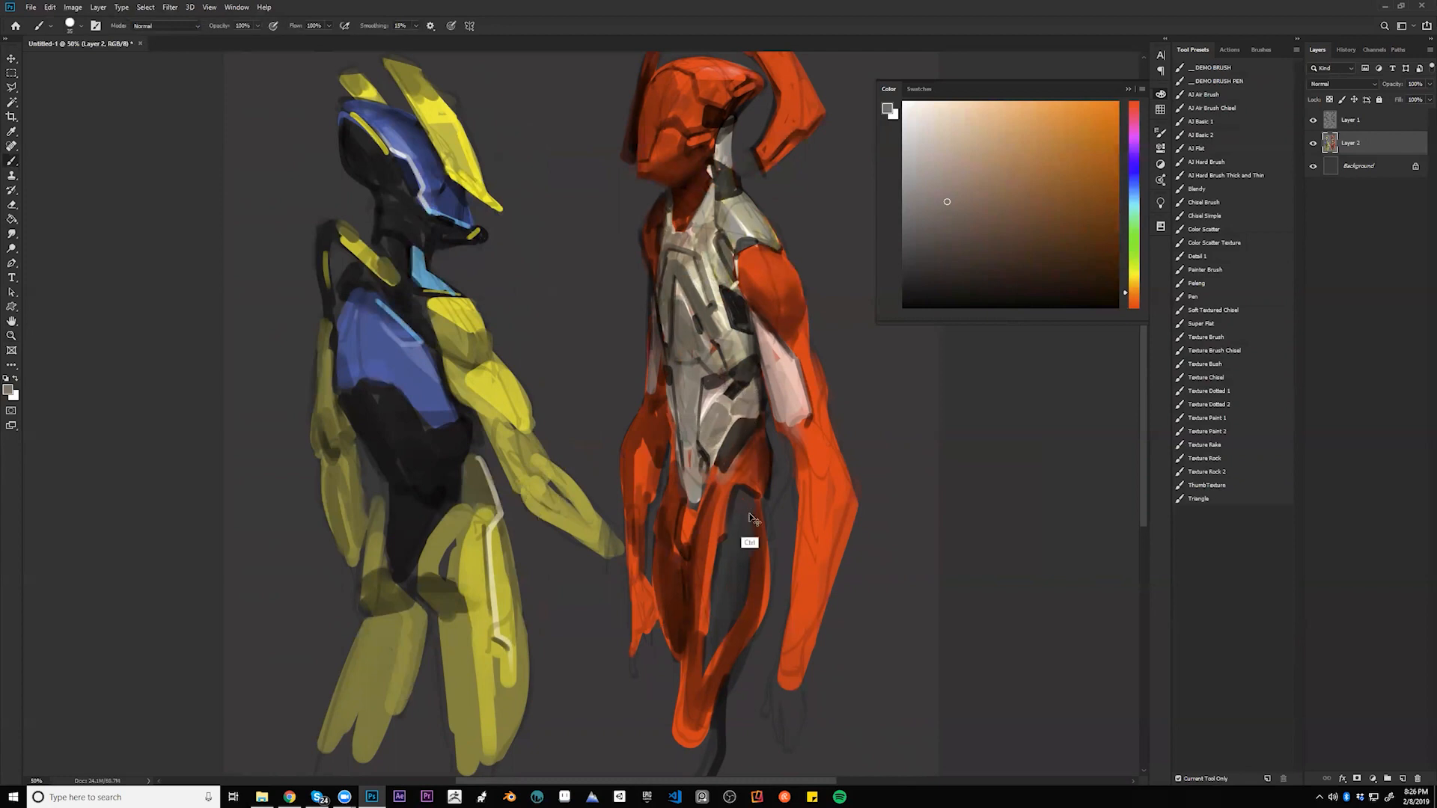
# - Flip the canvas horizontally and darken the gap at the red figure's waist with sampled dark brown and black
pyautogui.hotkey('ctrl', 'f')
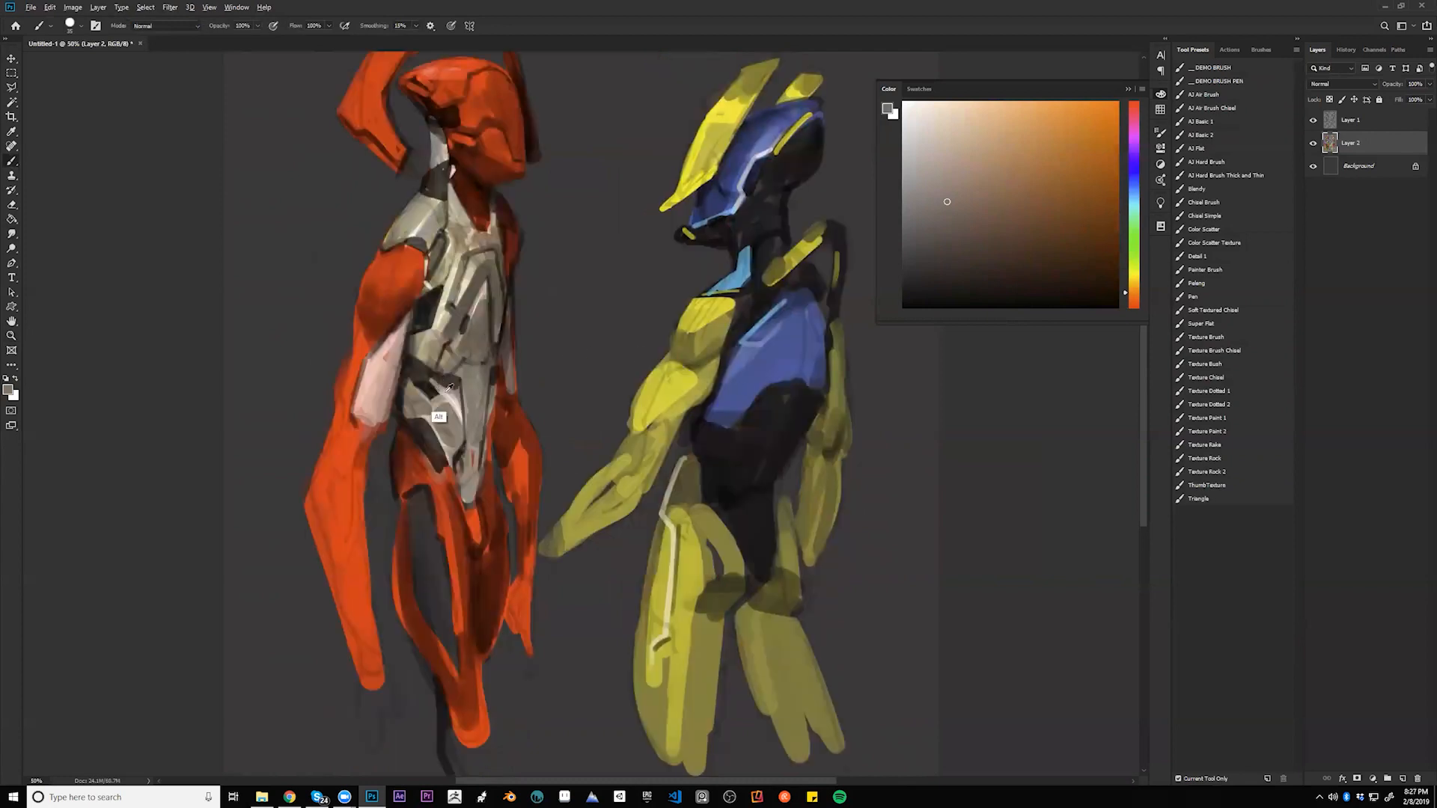
pyautogui.keyDown('alt'); pyautogui.click(424, 374); pyautogui.keyUp('alt')
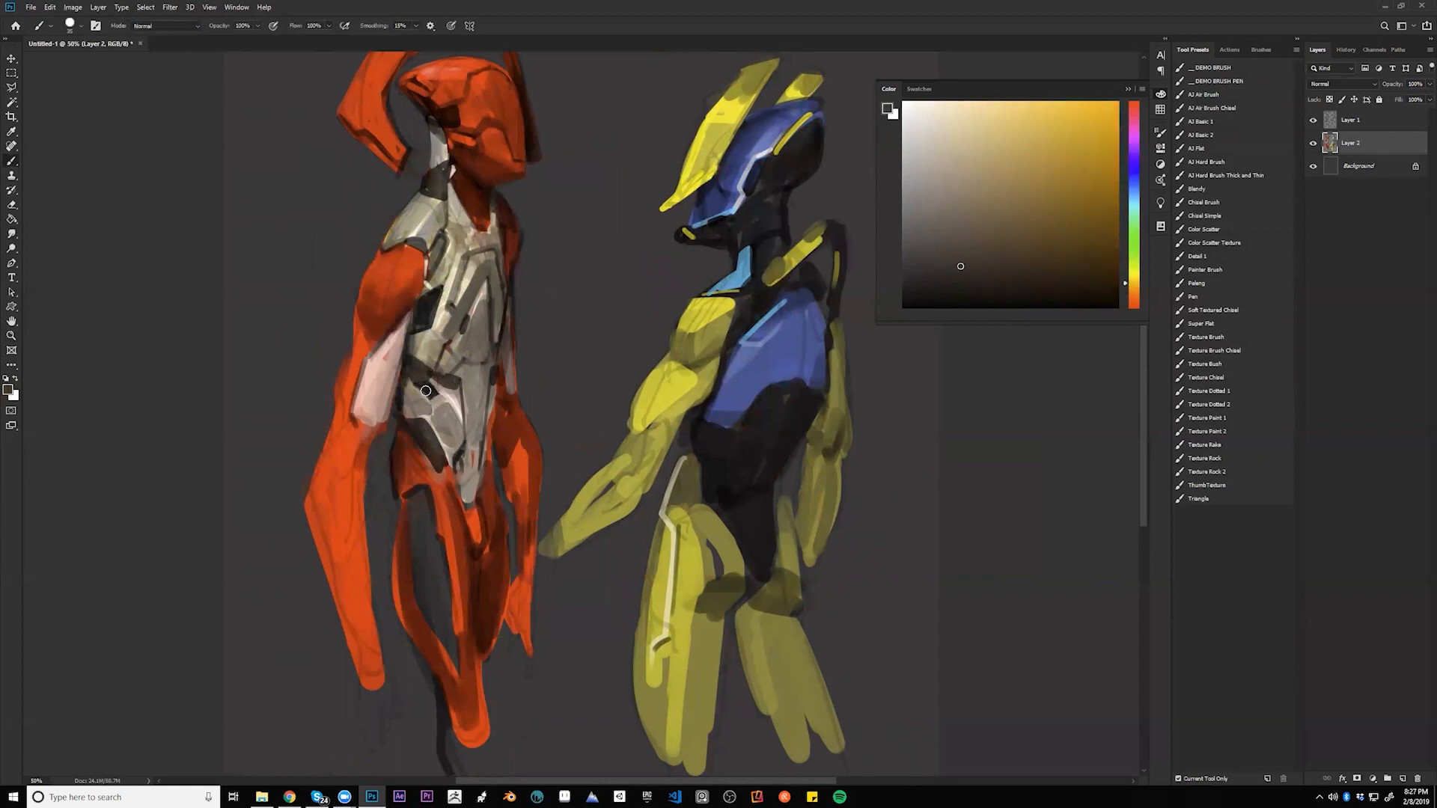
pyautogui.press('d')
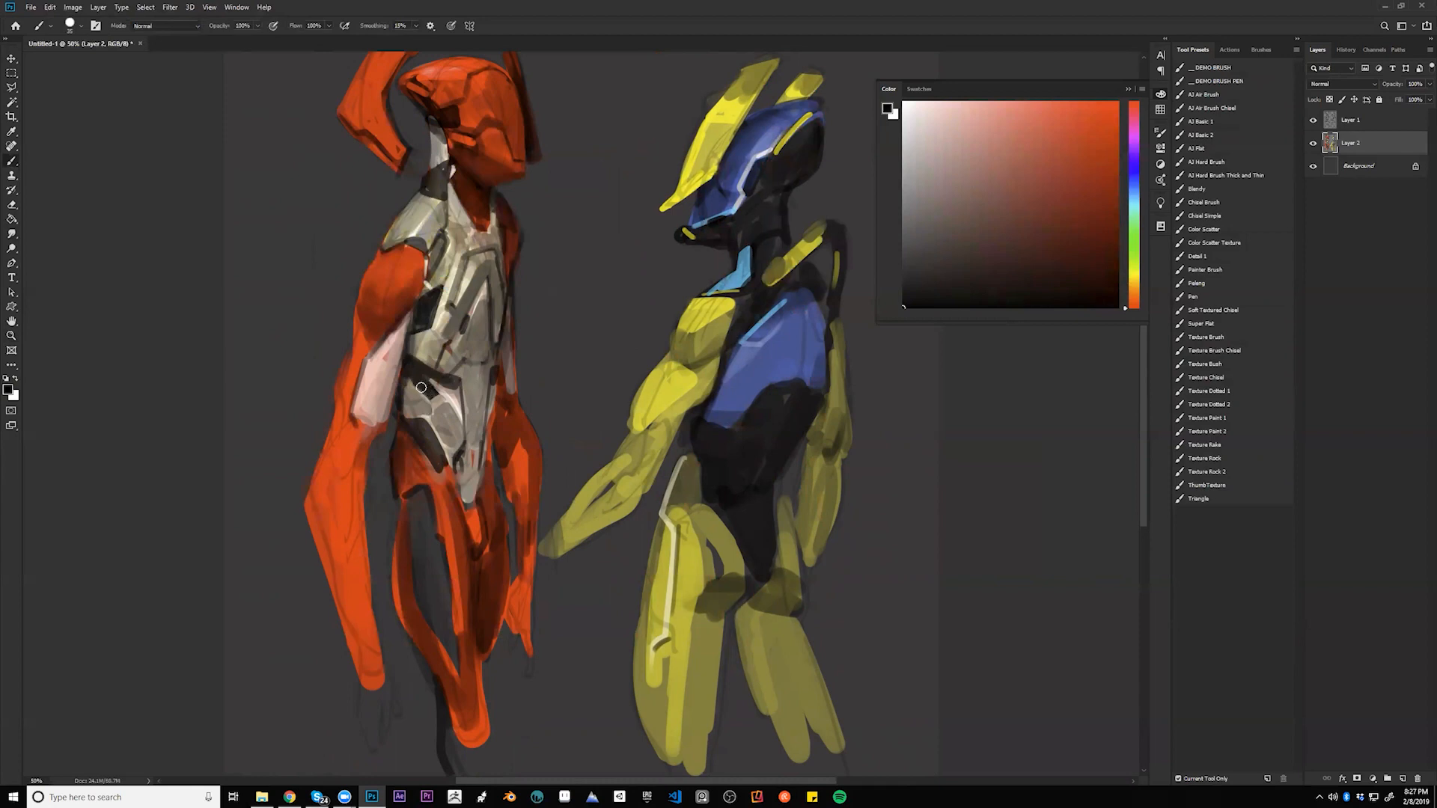
# - Add fine pale grey edge highlights to the abdomen and waist plates with a much smaller brush
pyautogui.keyDown('alt'); pyautogui.click(449, 423); pyautogui.keyUp('alt')
pyautogui.press('[')
pyautogui.press('[')
pyautogui.press('[')
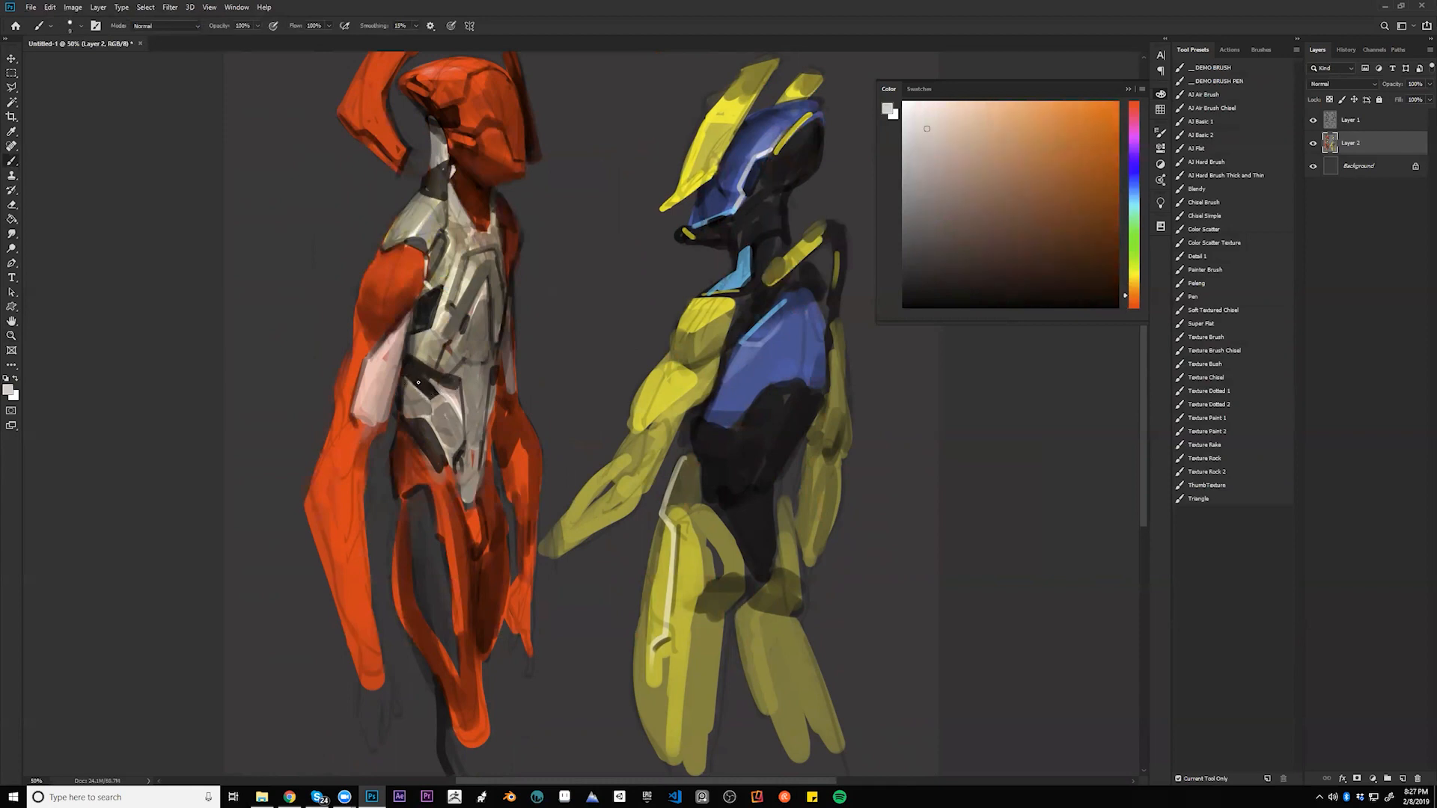
# - Draw a thin black panel line along the red figure's upper chest and flip the canvas horizontally
pyautogui.press('d')
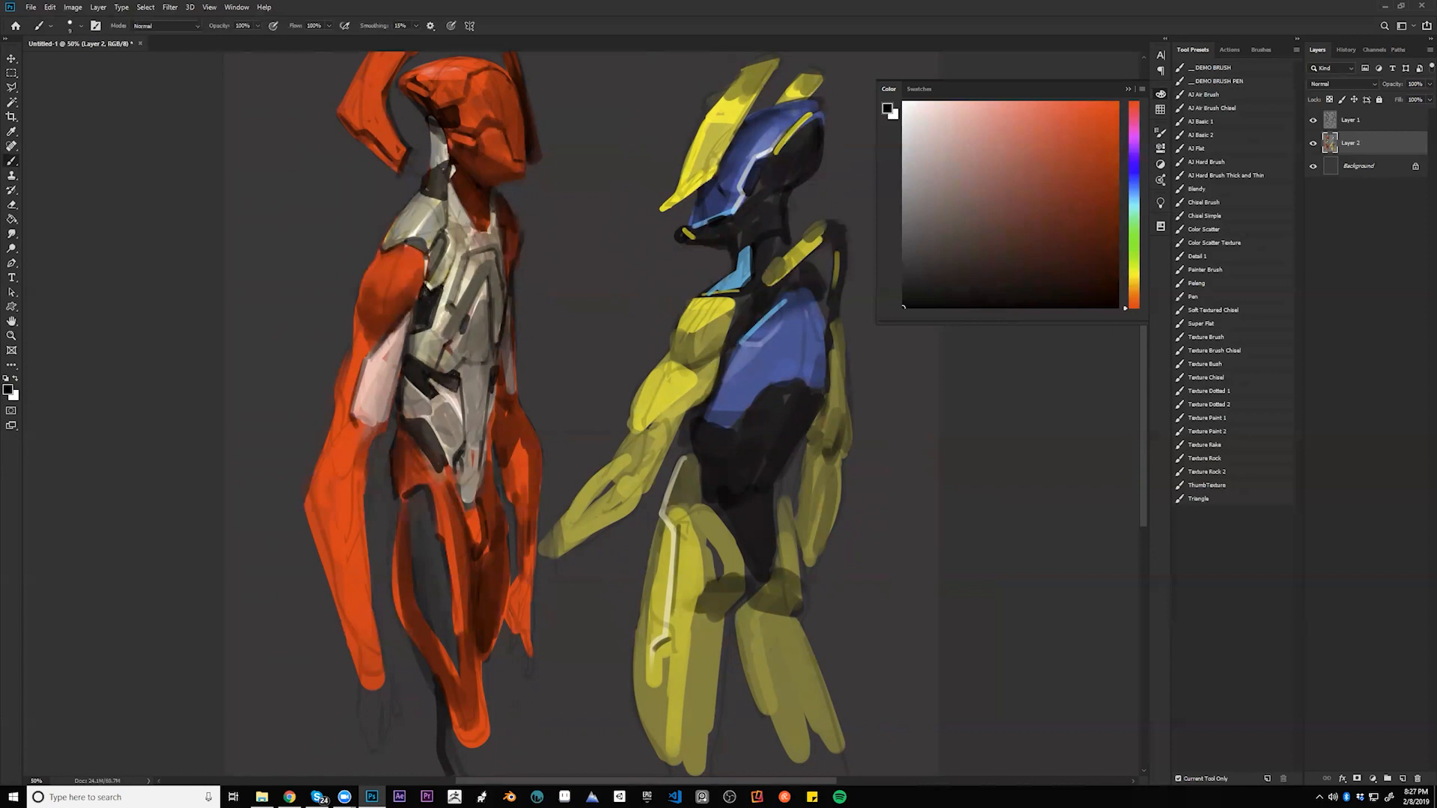
pyautogui.moveTo(458, 238); pyautogui.dragTo(446, 278)
pyautogui.press('z')
pyautogui.keyDown('alt'); pyautogui.click(490, 271); pyautogui.keyUp('alt')
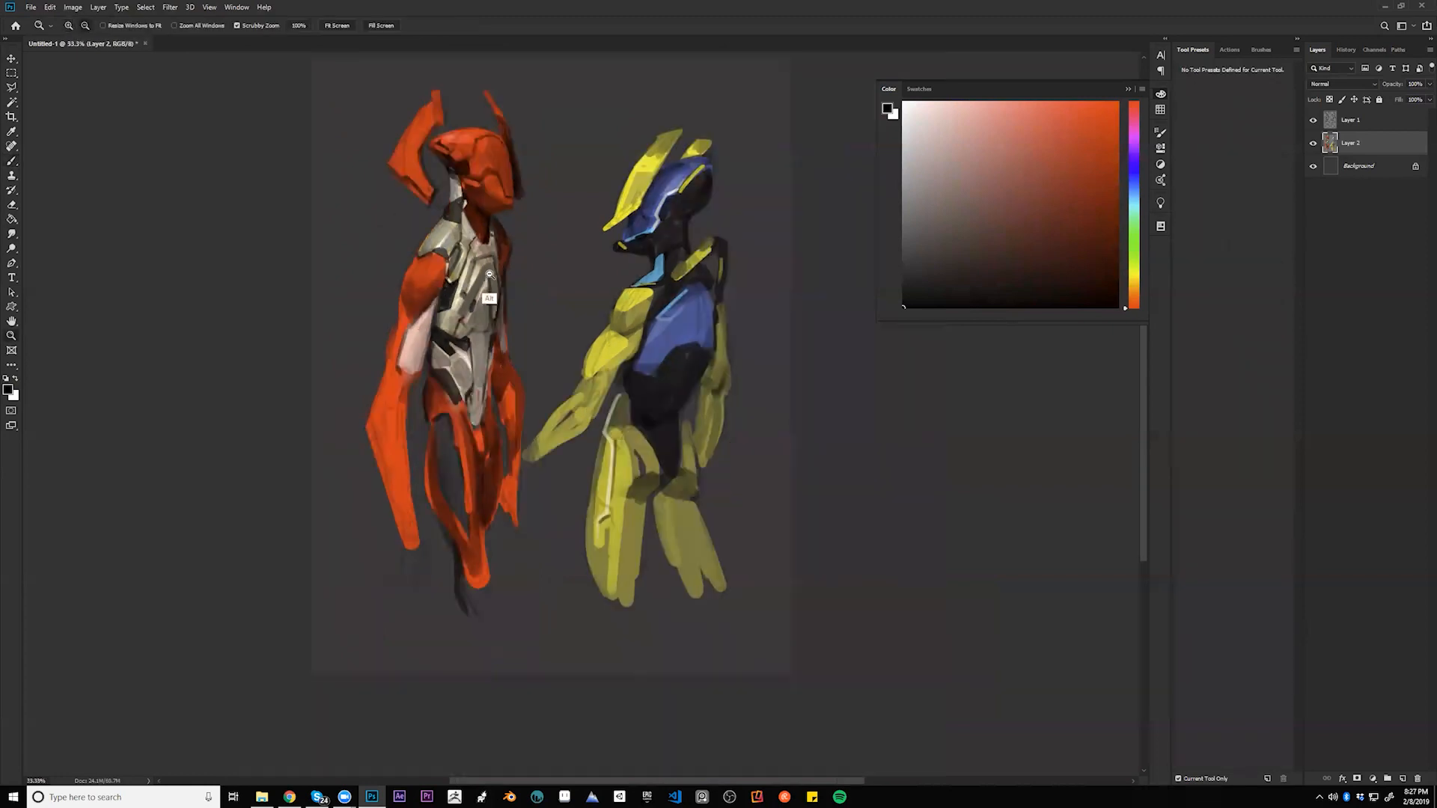
pyautogui.keyDown('alt'); pyautogui.click(489, 275); pyautogui.keyUp('alt')
pyautogui.keyDown('alt'); pyautogui.click(485, 294); pyautogui.keyUp('alt')
pyautogui.hotkey('ctrl', 'h')
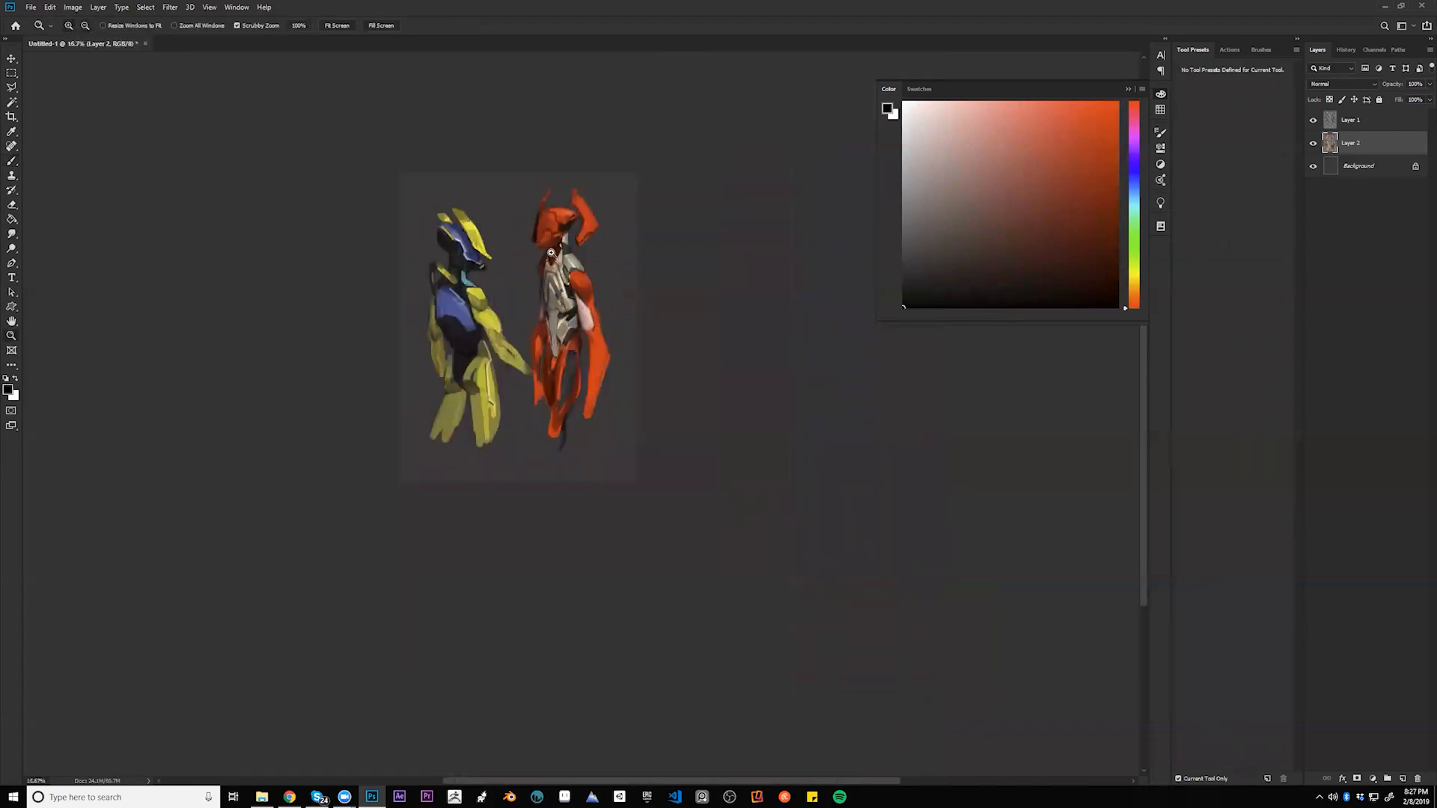
# - Set the brush mode to Color Dodge and brighten the chest plates with white highlights, undoing the last stroke
pyautogui.click(562, 336)
pyautogui.click(657, 349)
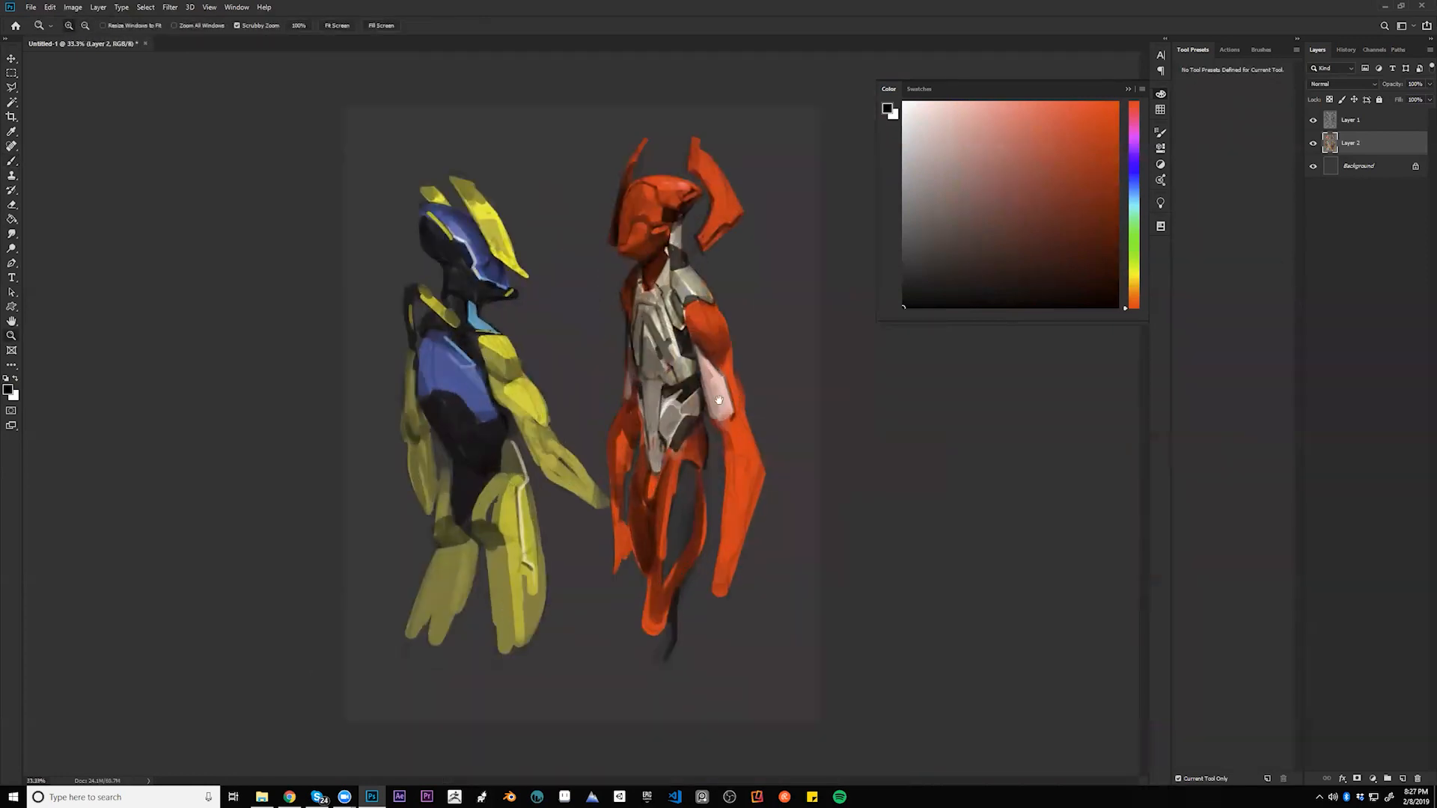
pyautogui.click(668, 344)
pyautogui.press('b')
pyautogui.keyDown('alt'); pyautogui.click(696, 300); pyautogui.keyUp('alt')
pyautogui.hotkey('alt', 'shift', 'd')
pyautogui.keyDown('alt'); pyautogui.click(695, 304); pyautogui.keyUp('alt')
pyautogui.moveTo(702, 289)
pyautogui.mouseDown()
pyautogui.moveTo(711, 316)
pyautogui.moveTo(694, 354)
pyautogui.mouseUp()
pyautogui.hotkey('ctrl', 'z')
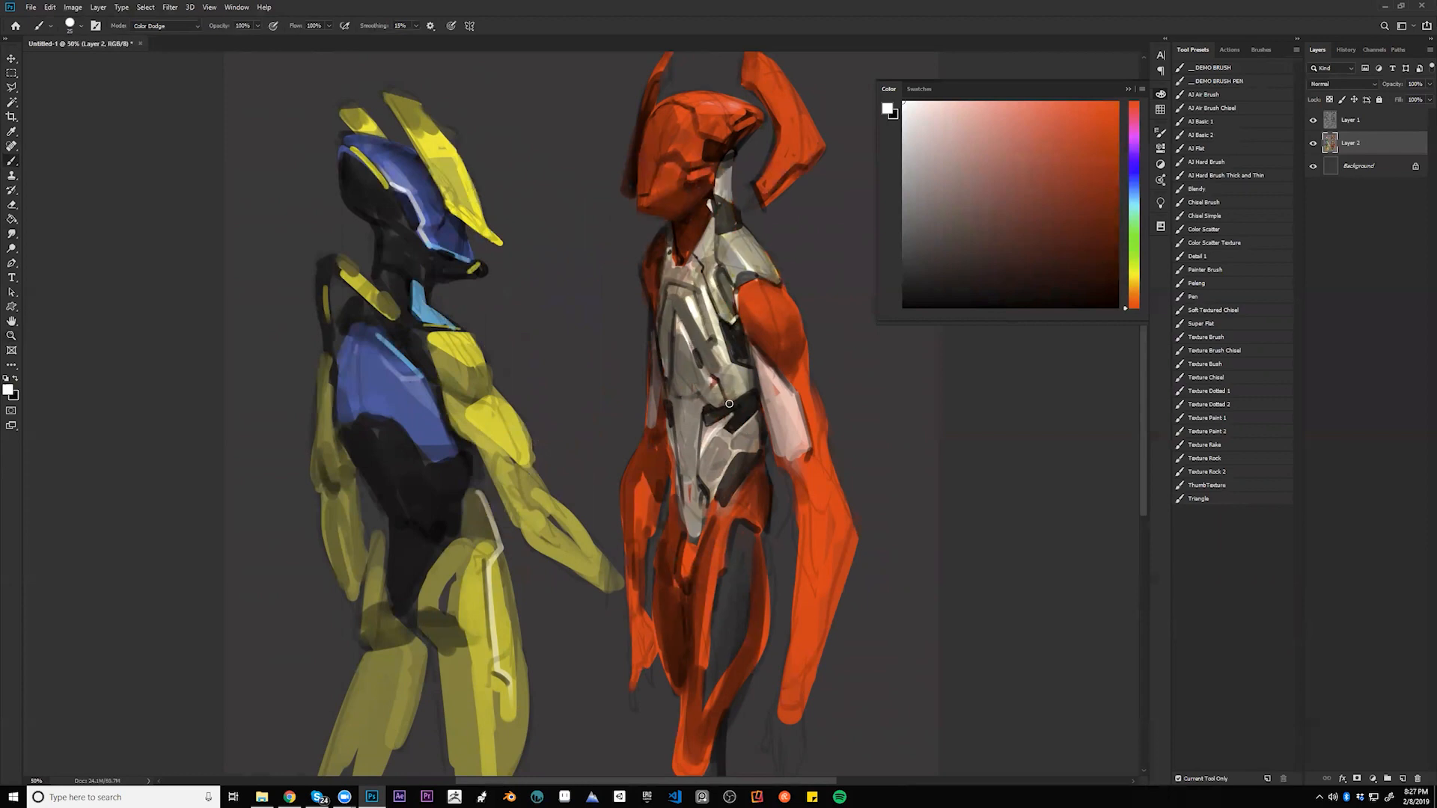
# - Brighten the lower edge of the red figure's shoulder plate with a white Color Dodge highlight
pyautogui.press('z')
pyautogui.keyDown('alt'); pyautogui.click(729, 423); pyautogui.keyUp('alt')
pyautogui.keyDown('alt'); pyautogui.click(730, 423); pyautogui.keyUp('alt')
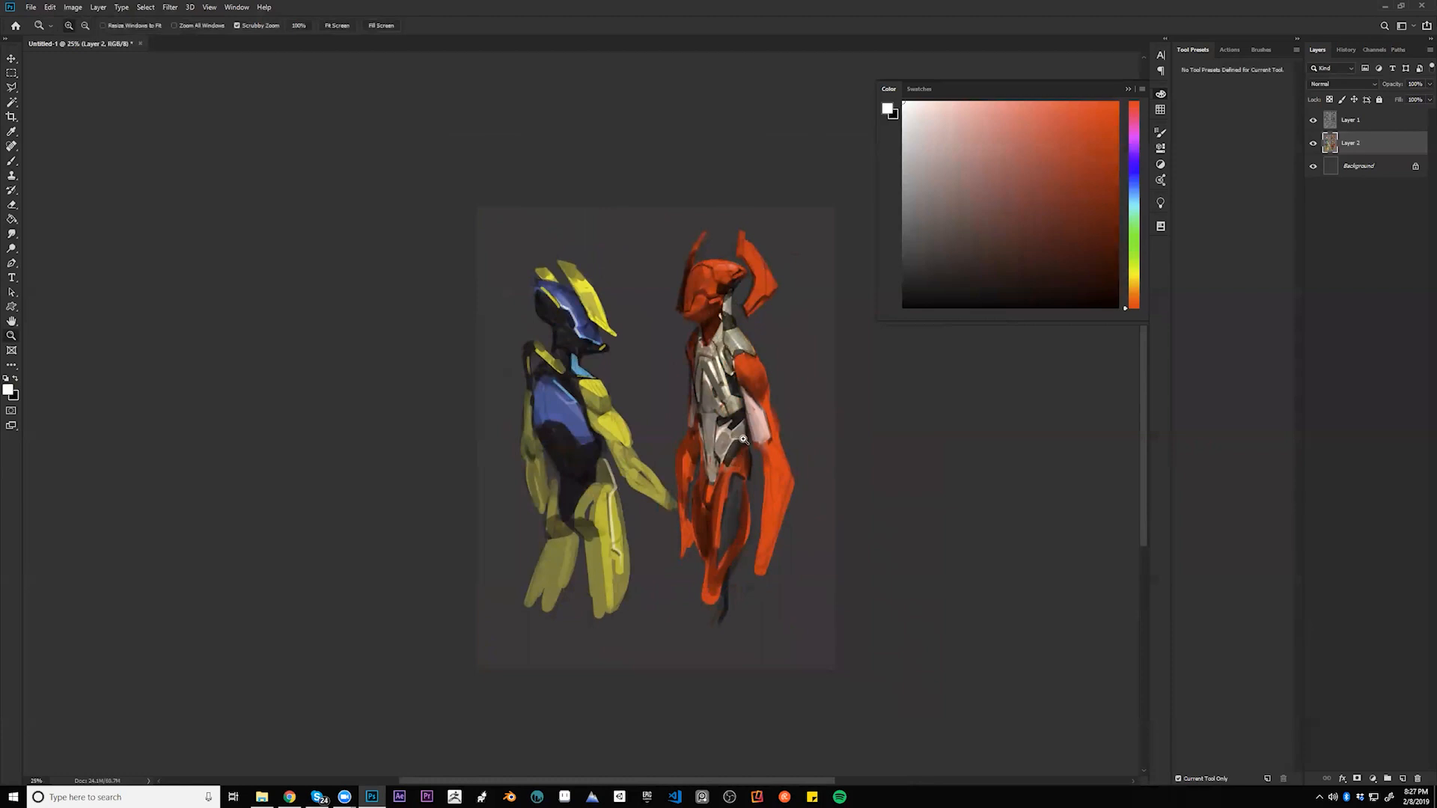
pyautogui.click(756, 374)
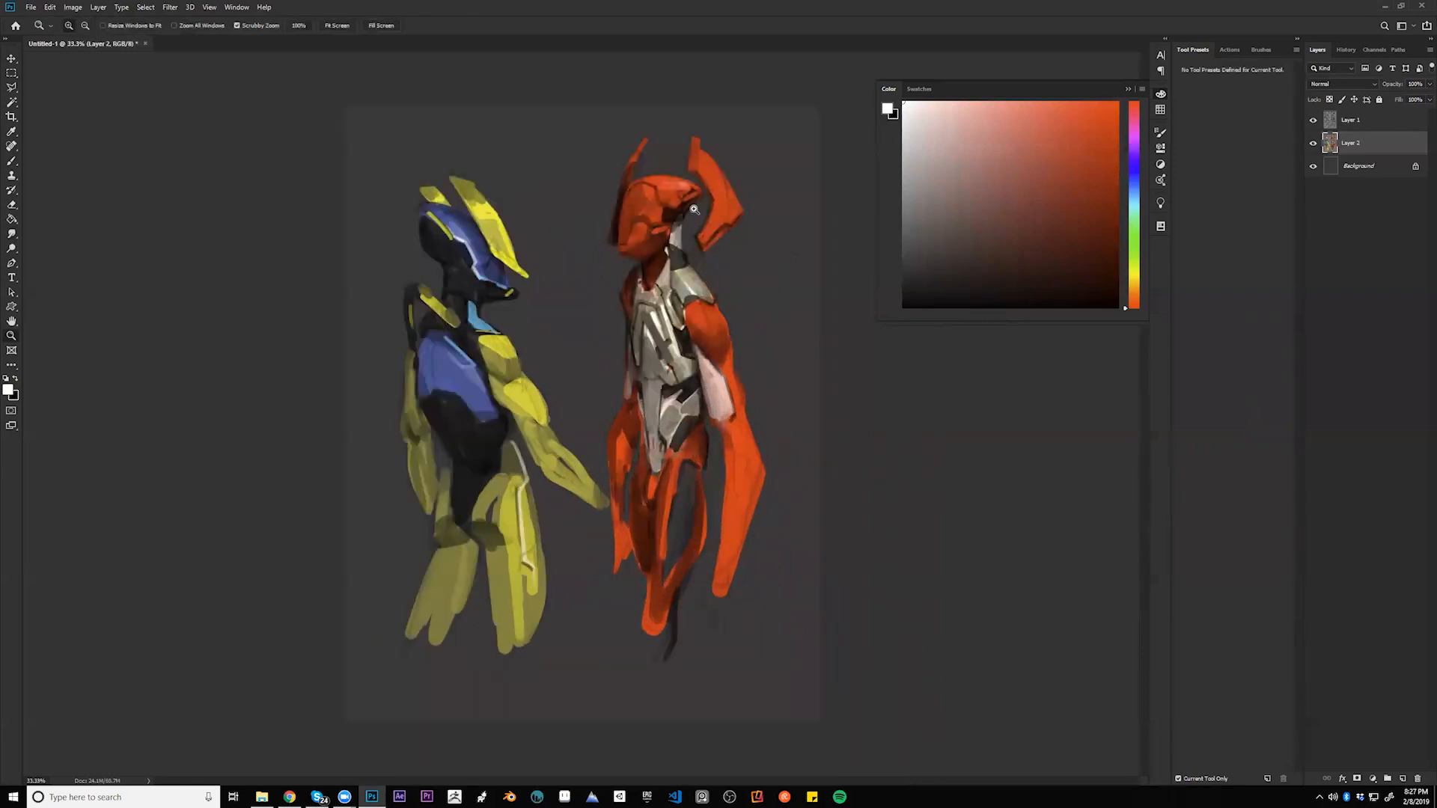
pyautogui.press('b')
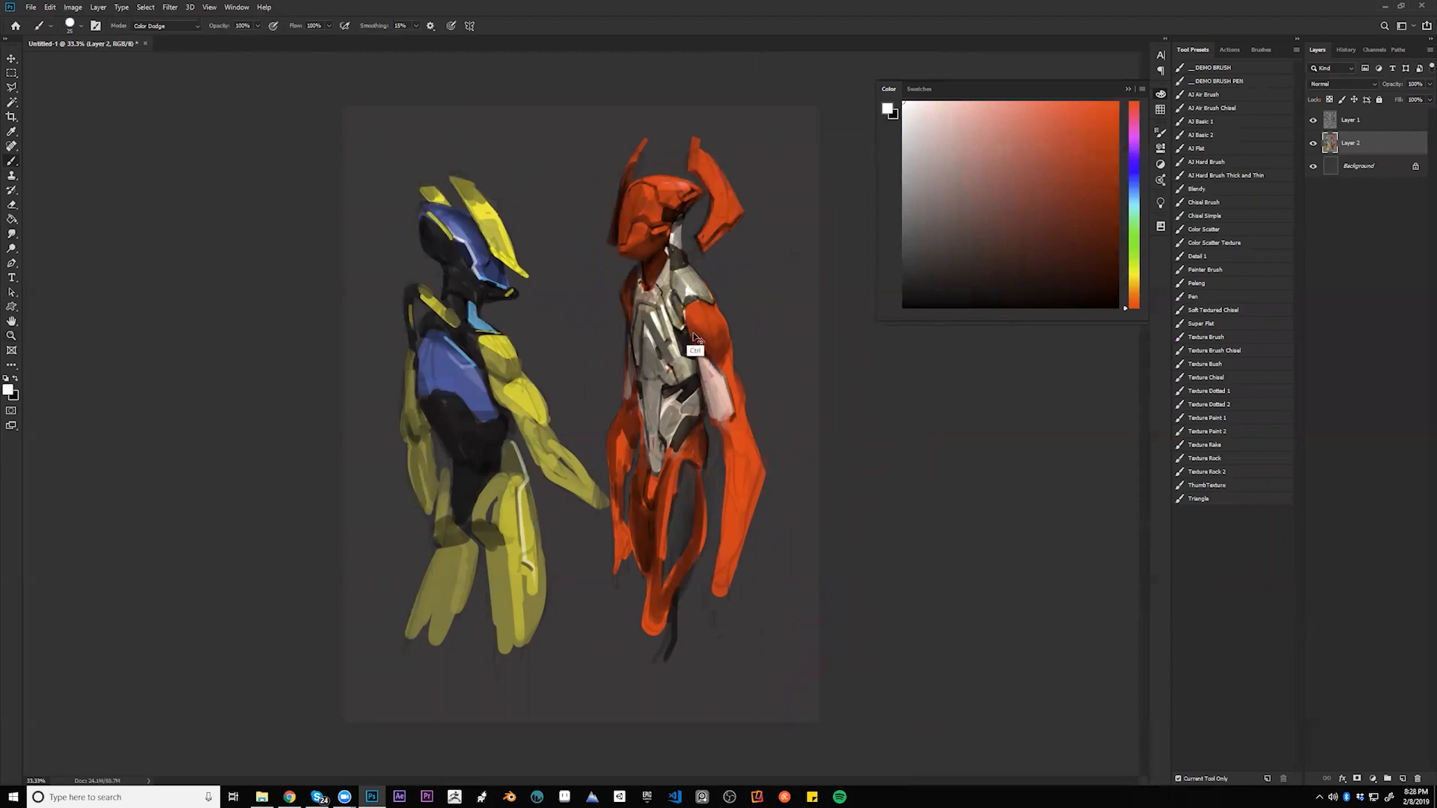
# - Flip the canvas horizontally and brighten the pale upper-arm panel of the red figure with white Color Dodge strokes
pyautogui.hotkey('ctrl', 'shift', 'h')
pyautogui.hotkey('ctrl', '+')
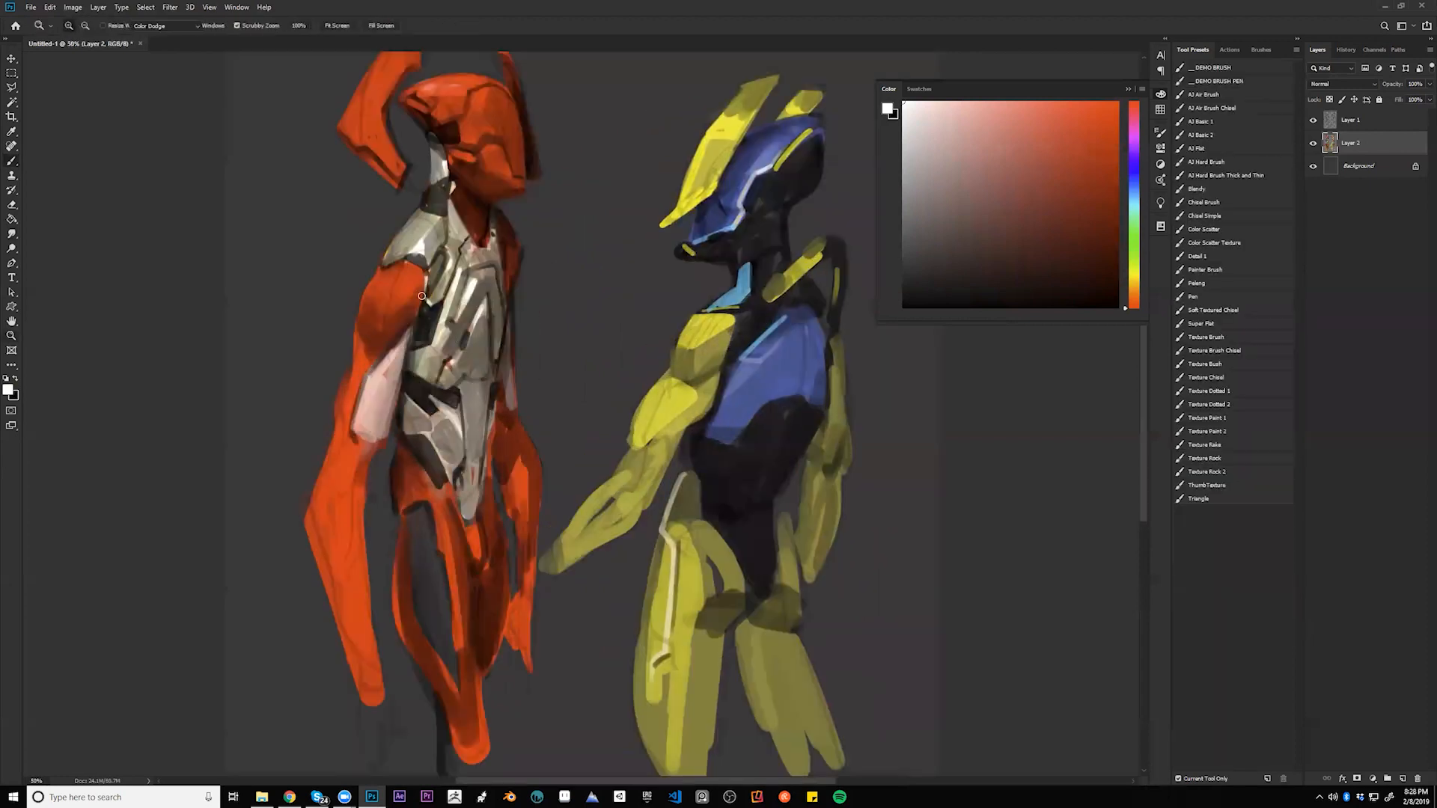
pyautogui.moveTo(391, 355)
pyautogui.mouseDown()
pyautogui.moveTo(369, 382)
pyautogui.moveTo(375, 401)
pyautogui.moveTo(382, 366)
pyautogui.moveTo(365, 435)
pyautogui.moveTo(387, 349)
pyautogui.mouseUp()
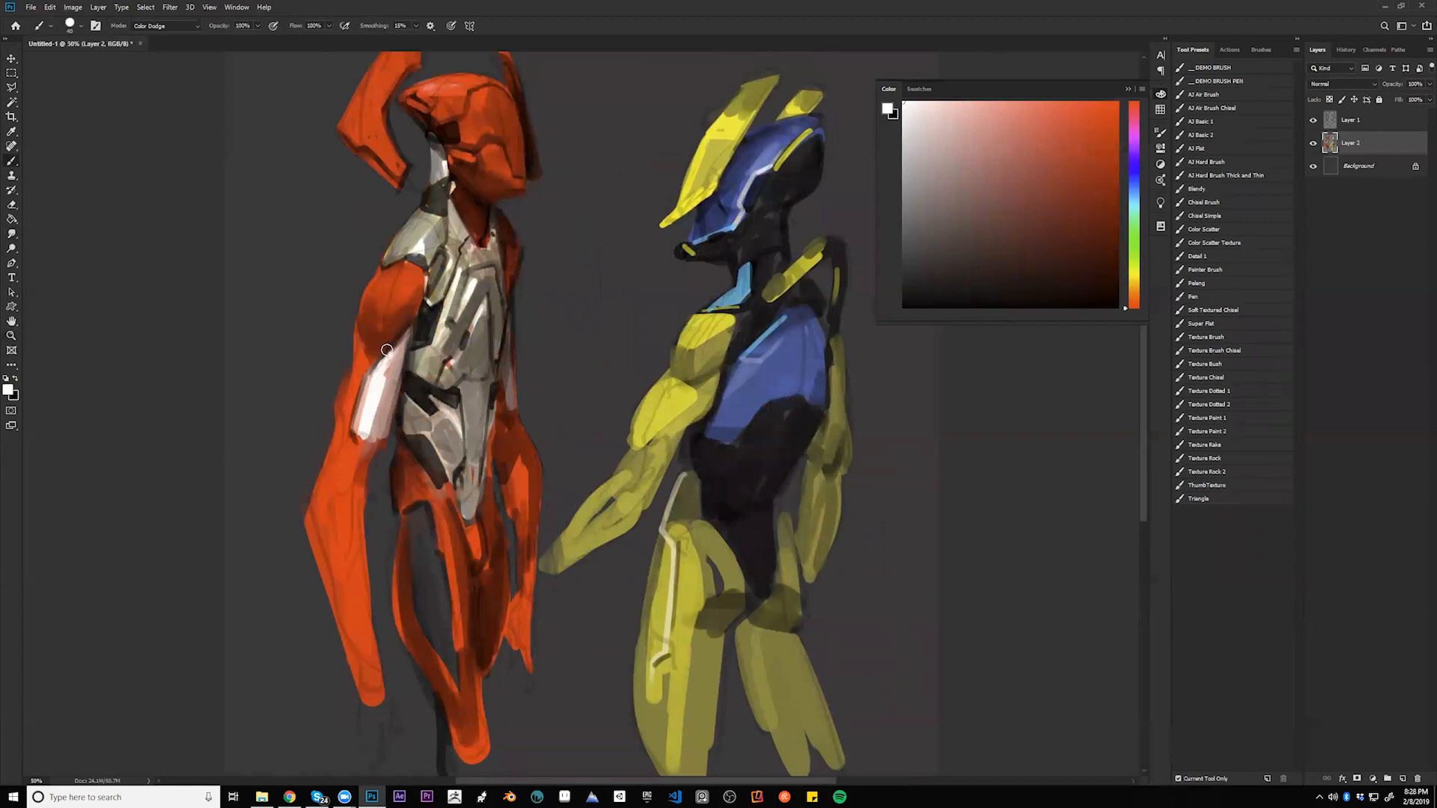
pyautogui.moveTo(485, 392); pyautogui.dragTo(625, 412)
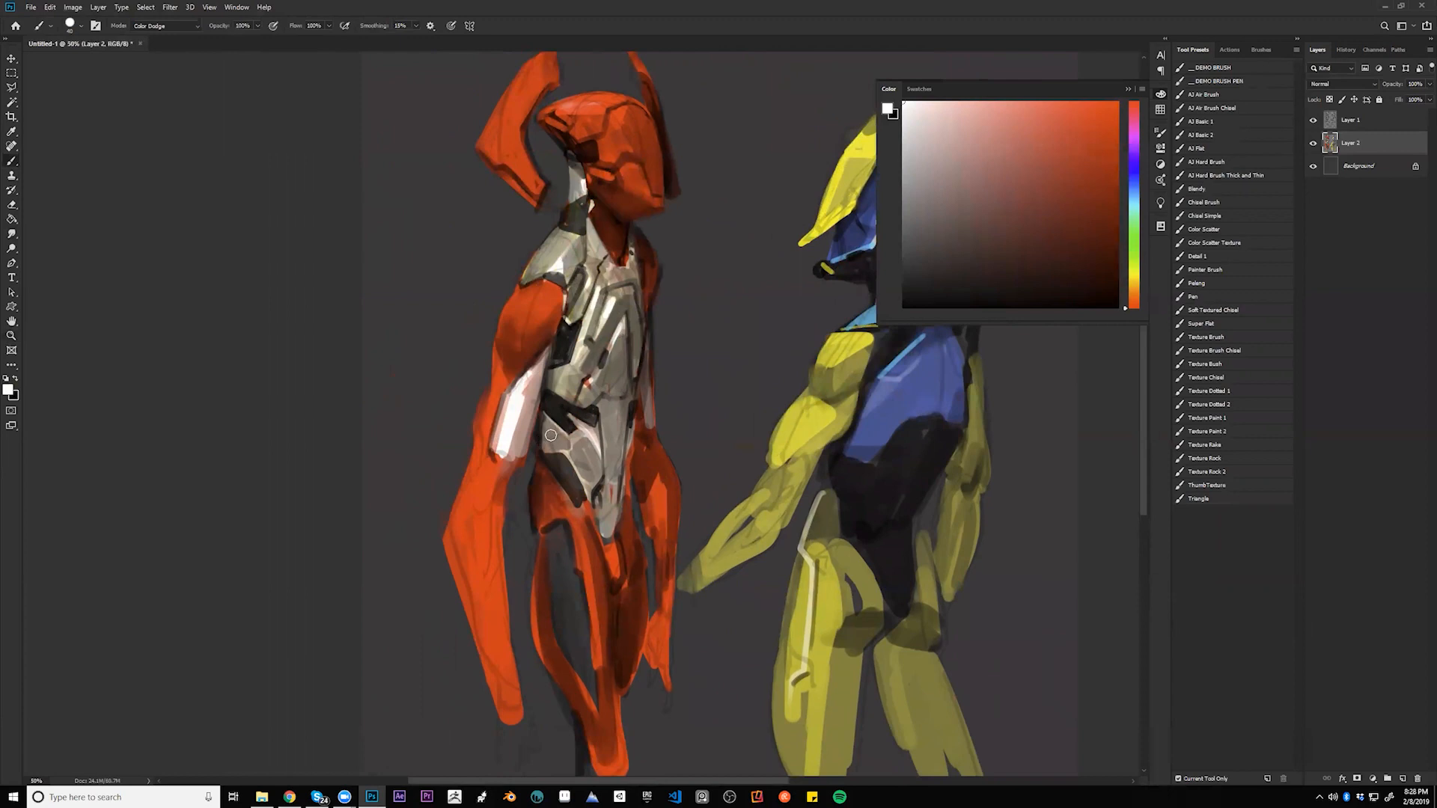
# - Return the brush mode to Normal and paint a dark red-brown section on the red figure's arm just below the white upper-arm panel
pyautogui.click(1118, 266)
pyautogui.hotkey('shift', 'alt', 'n')
pyautogui.moveTo(495, 464)
pyautogui.mouseDown()
pyautogui.moveTo(502, 478)
pyautogui.moveTo(519, 463)
pyautogui.moveTo(502, 487)
pyautogui.moveTo(498, 465)
pyautogui.moveTo(524, 442)
pyautogui.moveTo(491, 501)
pyautogui.moveTo(494, 470)
pyautogui.moveTo(486, 531)
pyautogui.moveTo(506, 468)
pyautogui.moveTo(500, 489)
pyautogui.mouseUp()
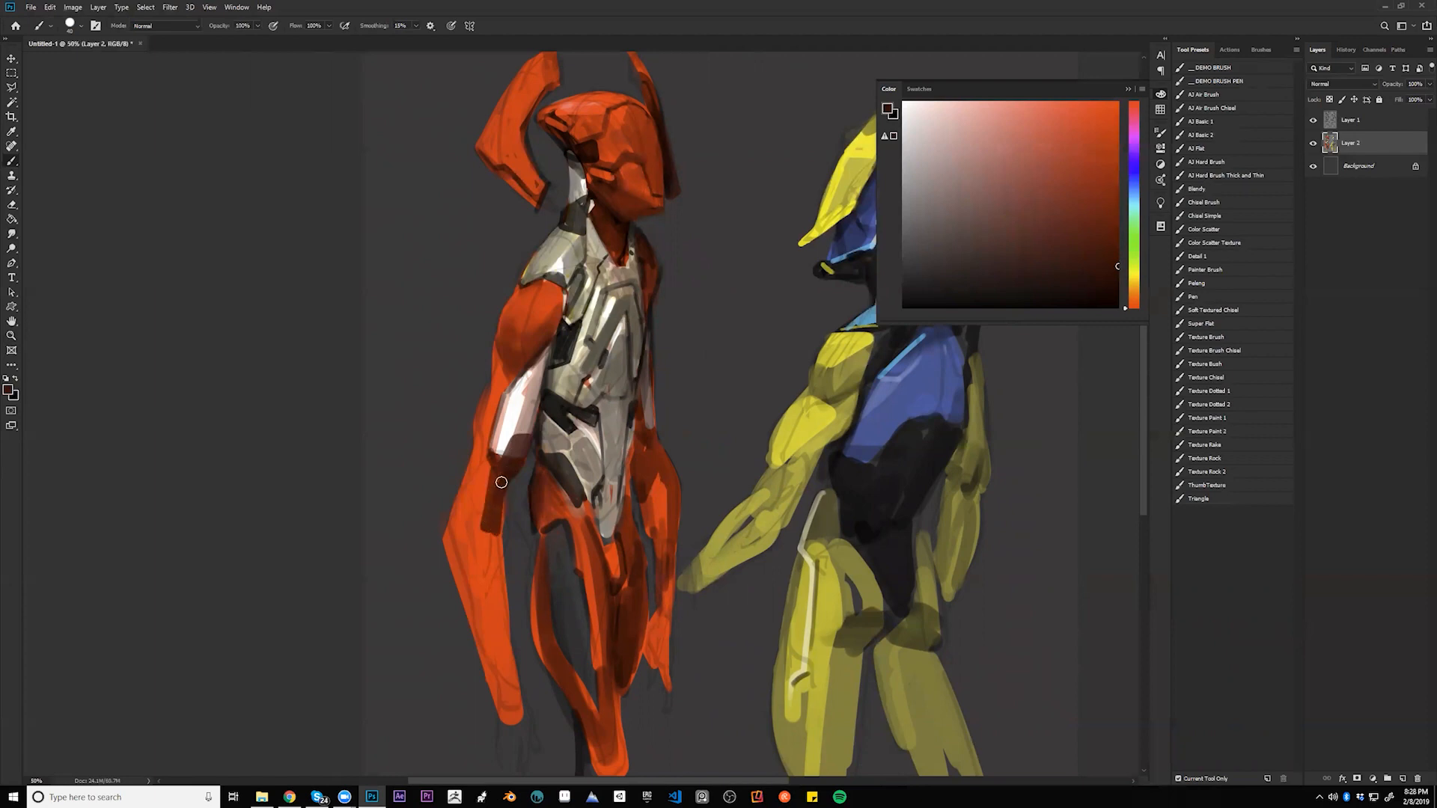
# - Trim the outer contour of the red figure's near arm and forearm with background gray sampled from the canvas
pyautogui.press('alt')
pyautogui.keyDown('alt'); pyautogui.click(498, 358); pyautogui.keyUp('alt')
pyautogui.keyDown('alt'); pyautogui.click(499, 387); pyautogui.keyUp('alt')
pyautogui.moveTo(489, 383)
pyautogui.mouseDown()
pyautogui.moveTo(473, 427)
pyautogui.moveTo(500, 373)
pyautogui.moveTo(474, 456)
pyautogui.mouseUp()
pyautogui.keyDown('alt'); pyautogui.click(484, 352); pyautogui.keyUp('alt')
pyautogui.moveTo(436, 517); pyautogui.dragTo(470, 651)
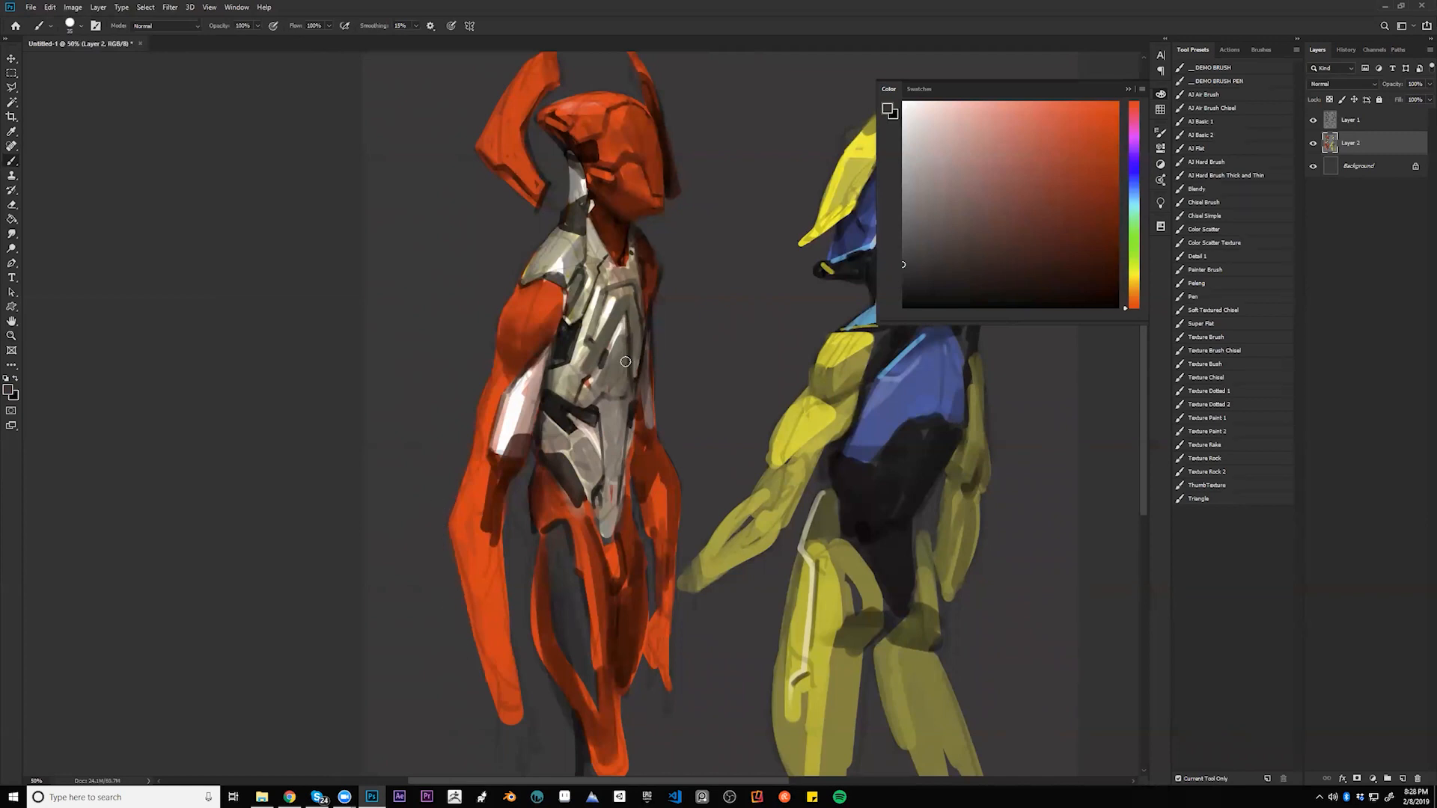
# - Extend the dark red-brown shading along the inner forearm of the red figure's near arm and accent it with black
pyautogui.moveTo(533, 440)
pyautogui.mouseDown()
pyautogui.moveTo(506, 339)
pyautogui.moveTo(490, 368)
pyautogui.mouseUp()
pyautogui.keyDown('alt'); pyautogui.click(495, 349); pyautogui.keyUp('alt')
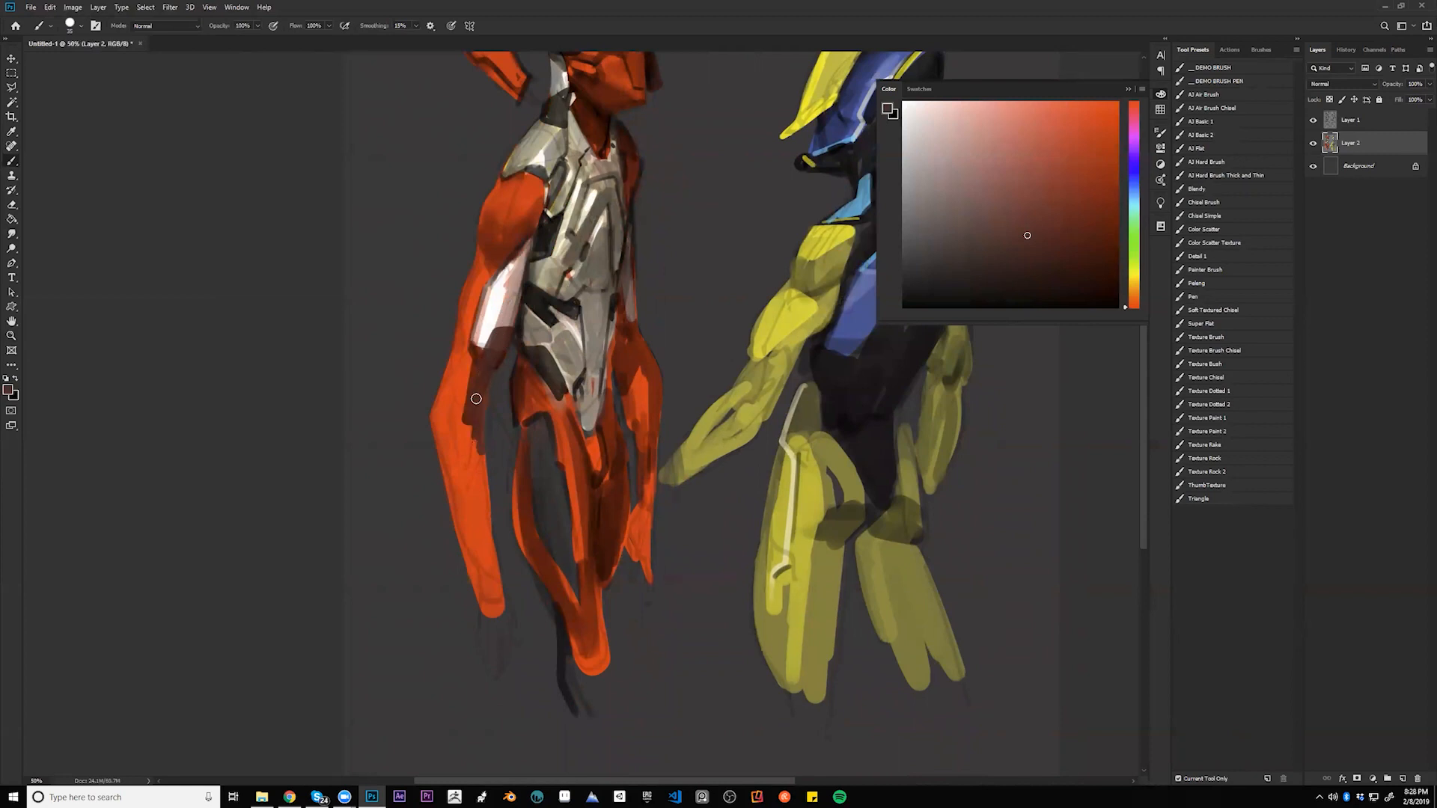
pyautogui.press('d')
pyautogui.moveTo(462, 421)
pyautogui.mouseDown()
pyautogui.moveTo(477, 458)
pyautogui.moveTo(461, 371)
pyautogui.mouseUp()
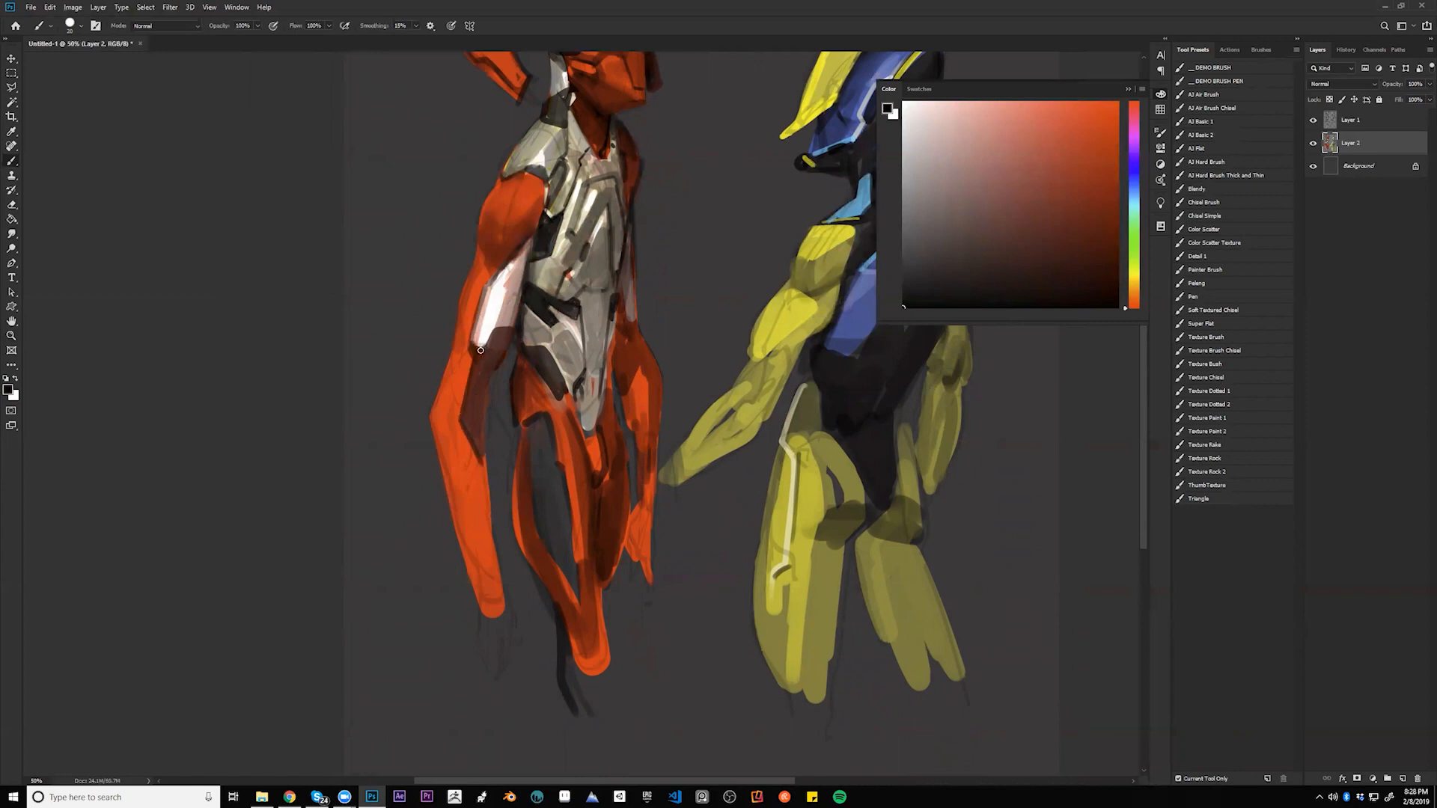
# - Clean up the gap between the red figure's near arm and waist using a dark tone sampled beside the hip
pyautogui.scroll(3, 585, 429)
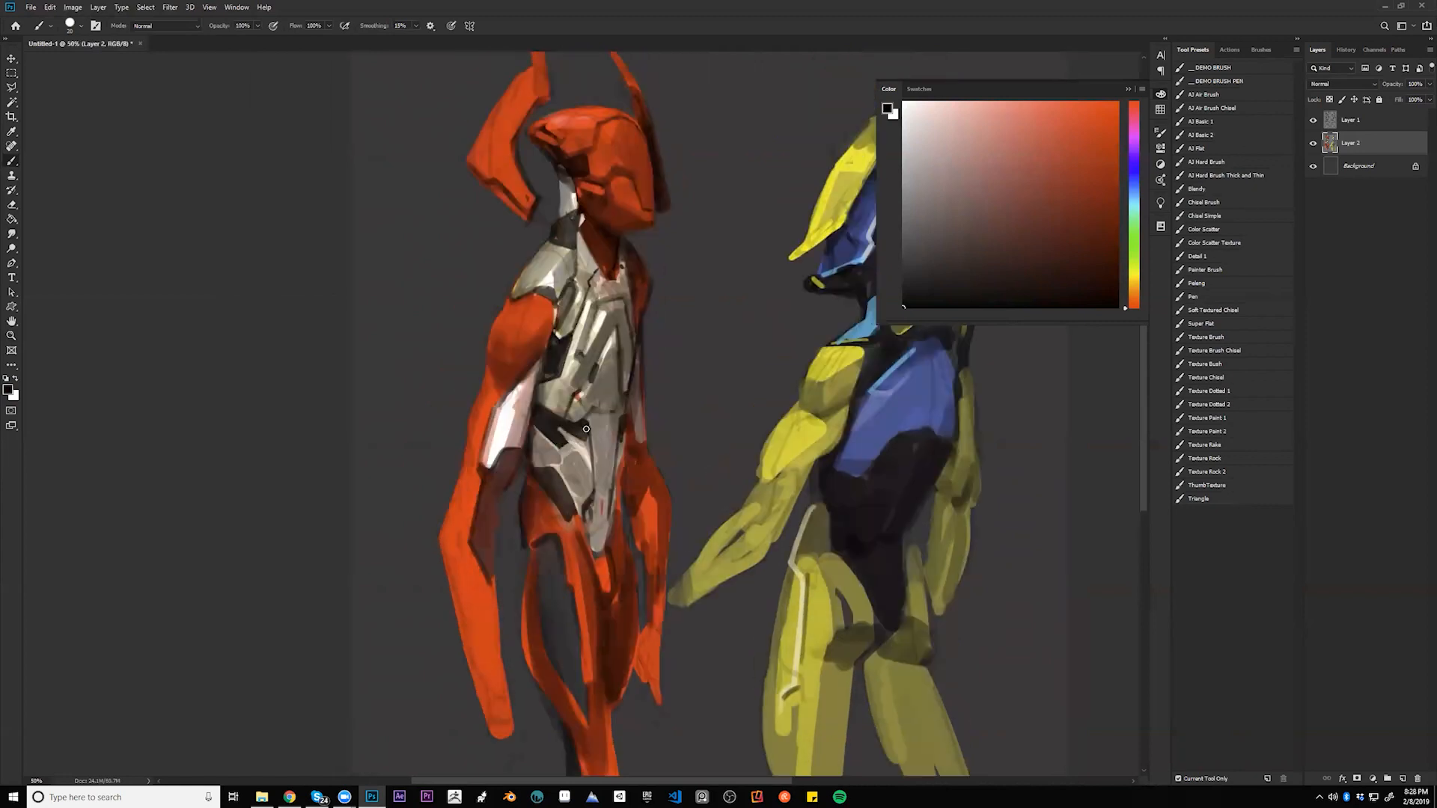
pyautogui.keyDown('alt'); pyautogui.click(512, 515); pyautogui.keyUp('alt')
pyautogui.moveTo(509, 490); pyautogui.dragTo(518, 475)
pyautogui.moveTo(534, 423); pyautogui.dragTo(531, 461)
pyautogui.hotkey('ctrl', '-')
pyautogui.hotkey('ctrl', '-')
pyautogui.hotkey('ctrl', '-')
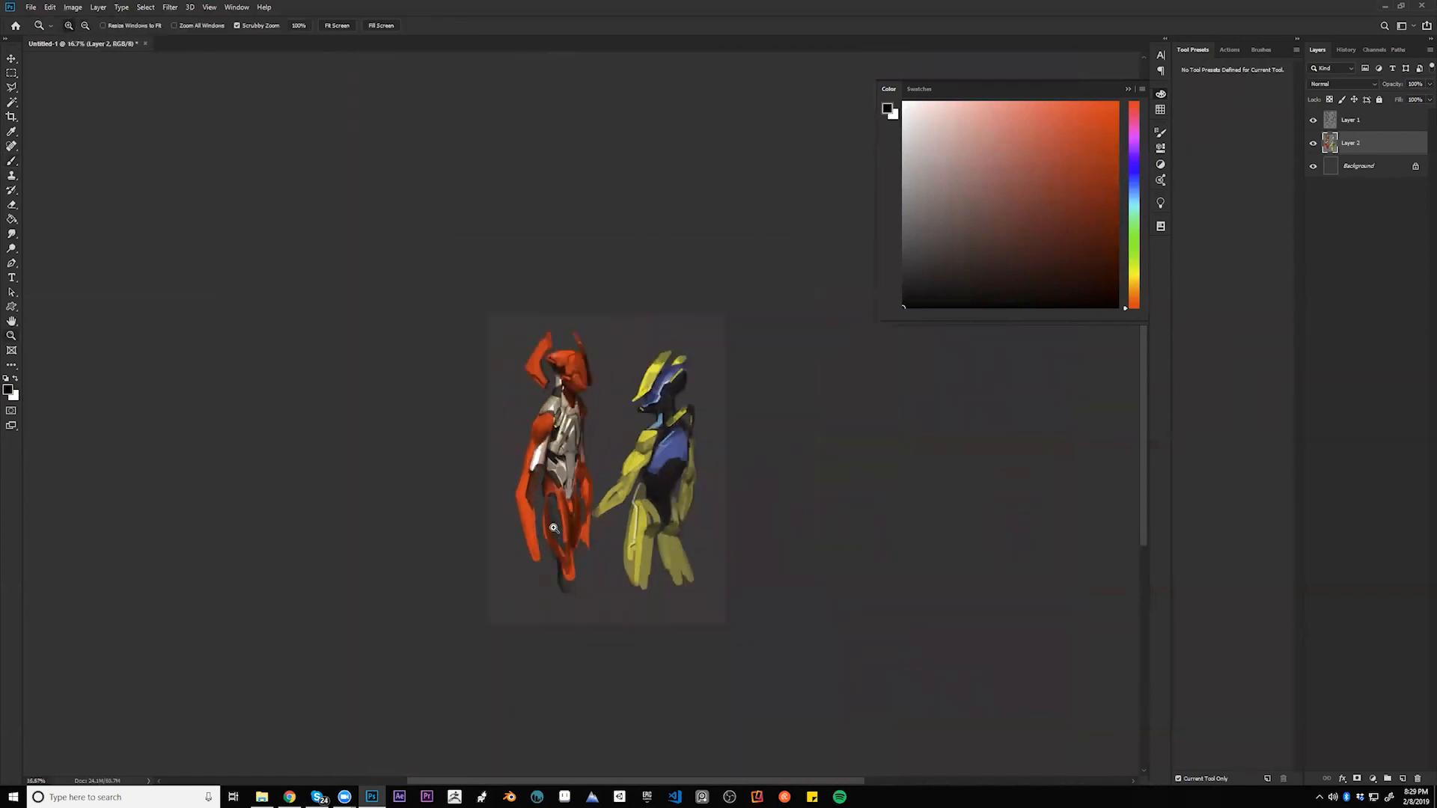
# - Flip the canvas horizontally and switch to full-screen mode with the panels hidden
pyautogui.press('Tab')
pyautogui.hotkey('ctrl', 'f')
pyautogui.keyDown('ctrl'); pyautogui.click(842, 423); pyautogui.keyUp('ctrl')
pyautogui.keyDown('ctrl'); pyautogui.click(842, 422); pyautogui.keyUp('ctrl')
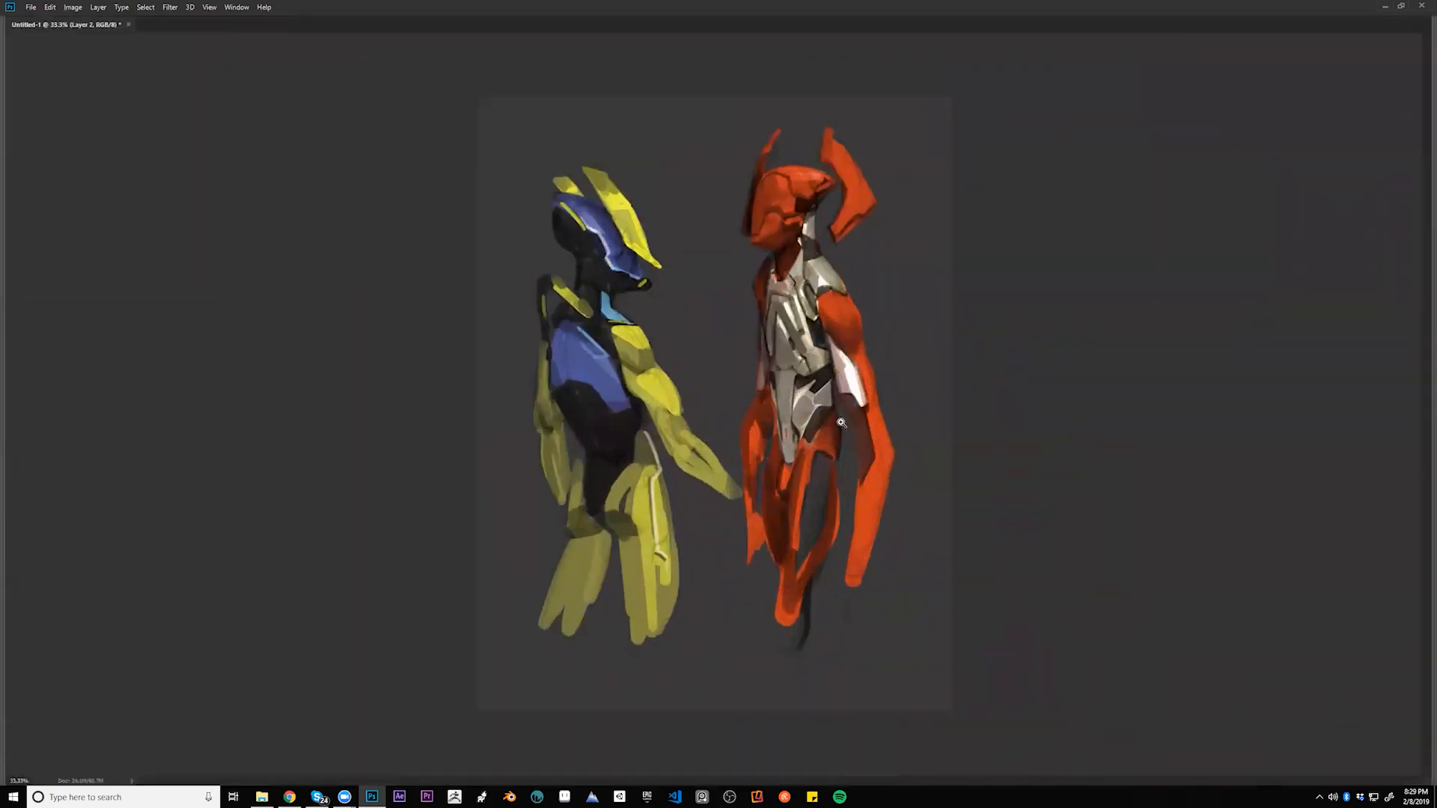
pyautogui.press('f')
pyautogui.keyDown('ctrl'); pyautogui.click(901, 417); pyautogui.keyUp('ctrl')
pyautogui.moveTo(901, 419); pyautogui.dragTo(780, 398)
# - Show the panels again, reduce the fill of the Layer 1 sketch and reselect Layer 2 for painting
pyautogui.press('Tab')
pyautogui.click(1382, 122)
pyautogui.moveTo(768, 485); pyautogui.dragTo(518, 494)
pyautogui.moveTo(1403, 100)
pyautogui.mouseDown()
pyautogui.moveTo(1377, 98)
pyautogui.moveTo(1398, 99)
pyautogui.moveTo(1382, 111)
pyautogui.mouseUp()
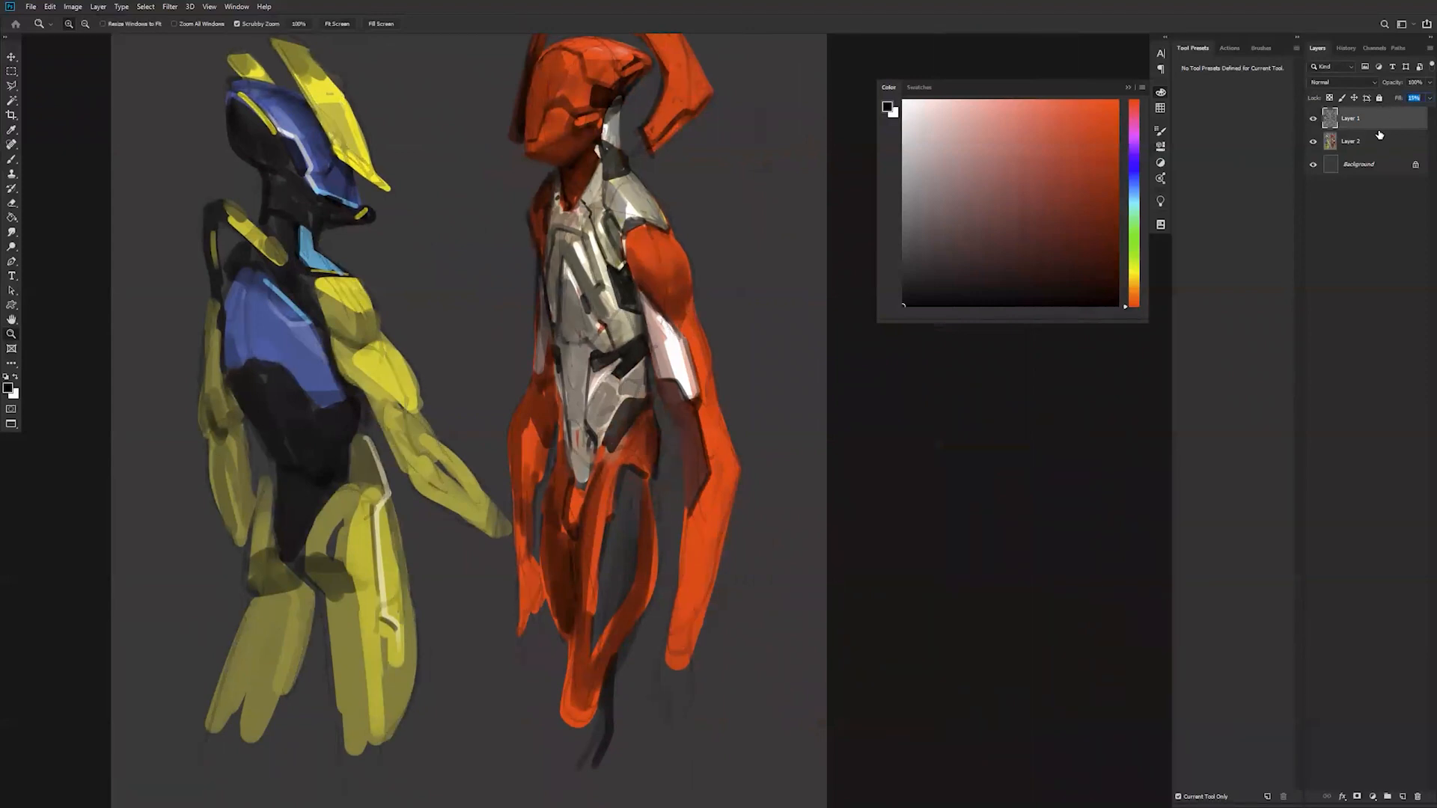
pyautogui.click(1393, 141)
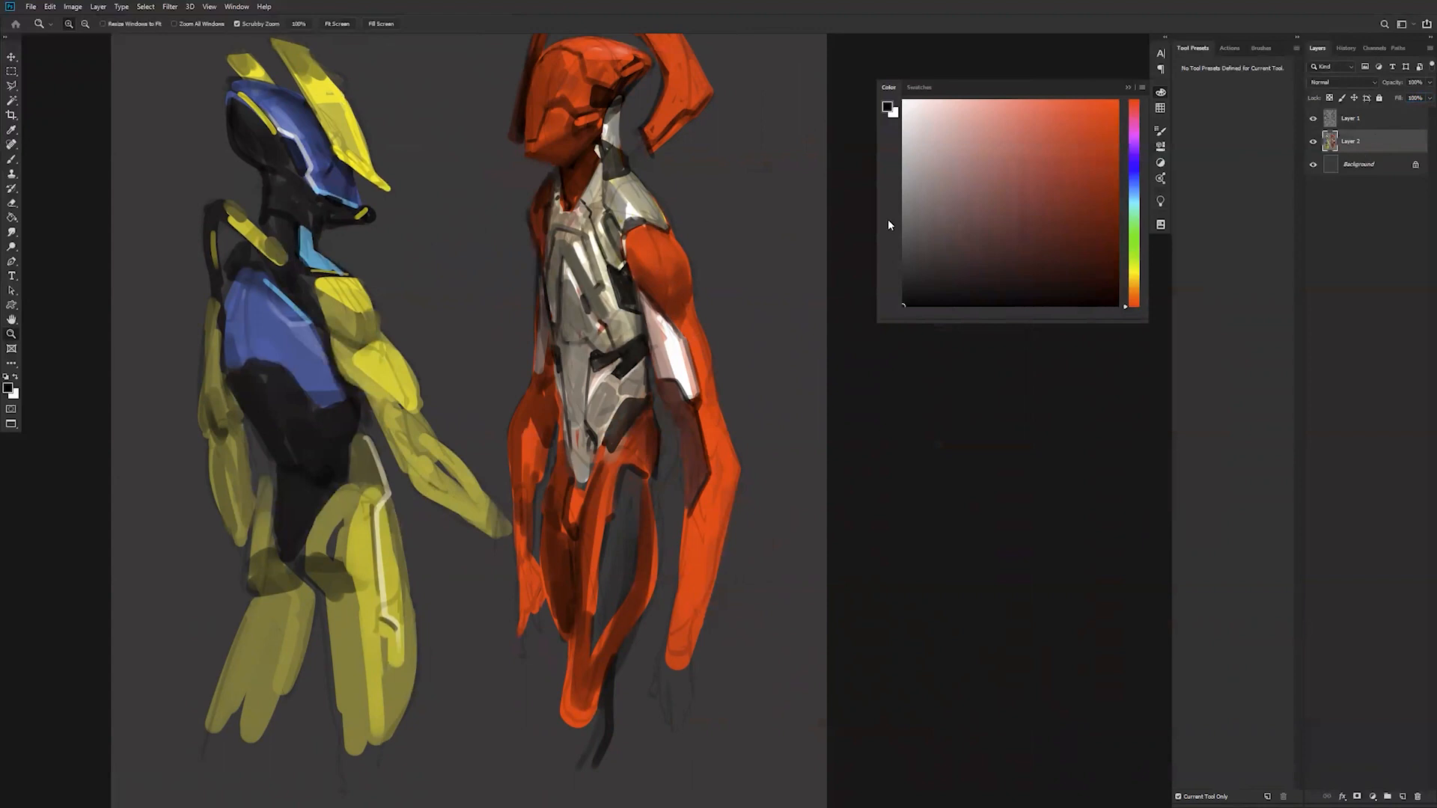
# - Refine the lower edge of the red figure's near shoulder plate with dark, gray and background tones sampled around it
pyautogui.press('b')
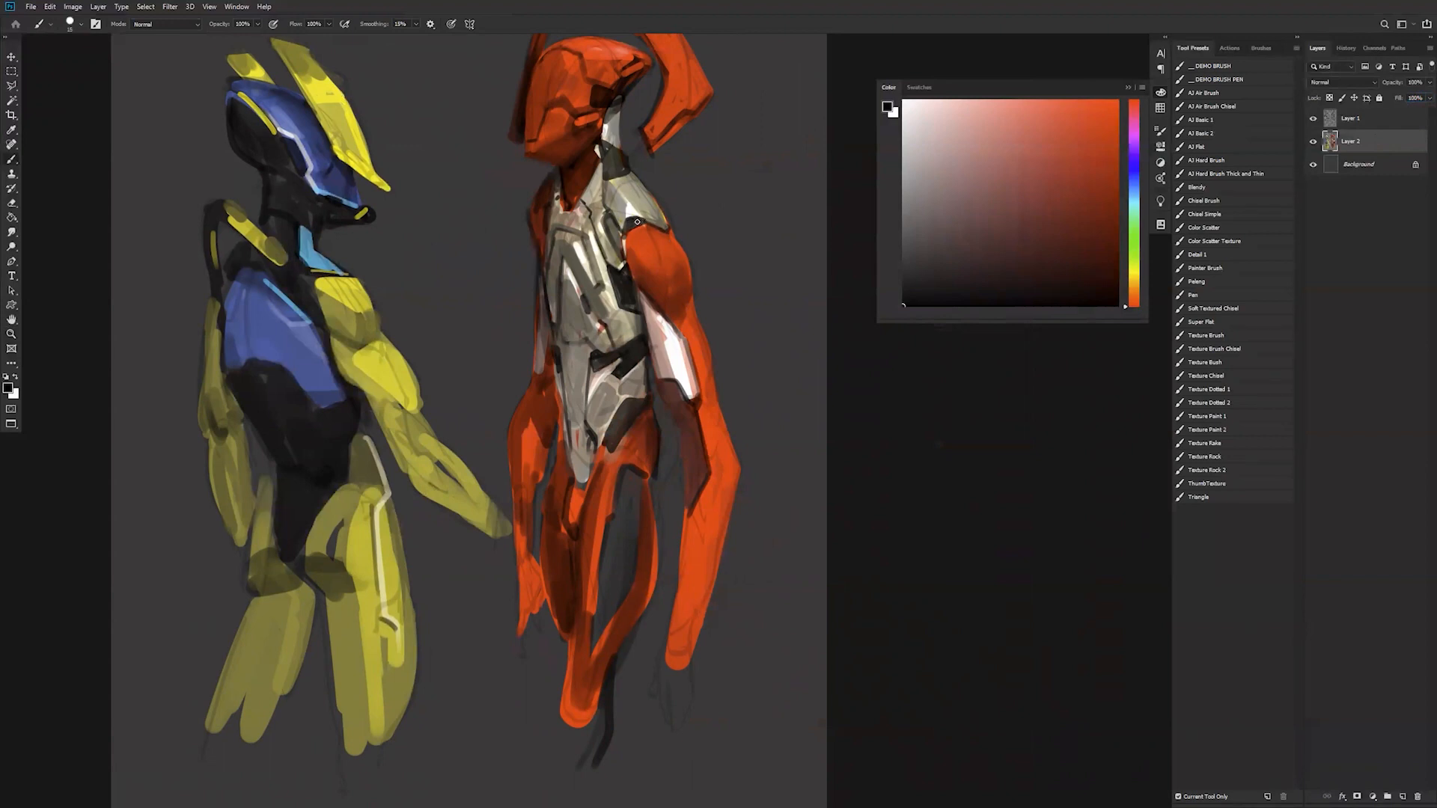
pyautogui.keyDown('alt'); pyautogui.click(640, 221); pyautogui.keyUp('alt')
pyautogui.keyDown('alt'); pyautogui.click(656, 213); pyautogui.keyUp('alt')
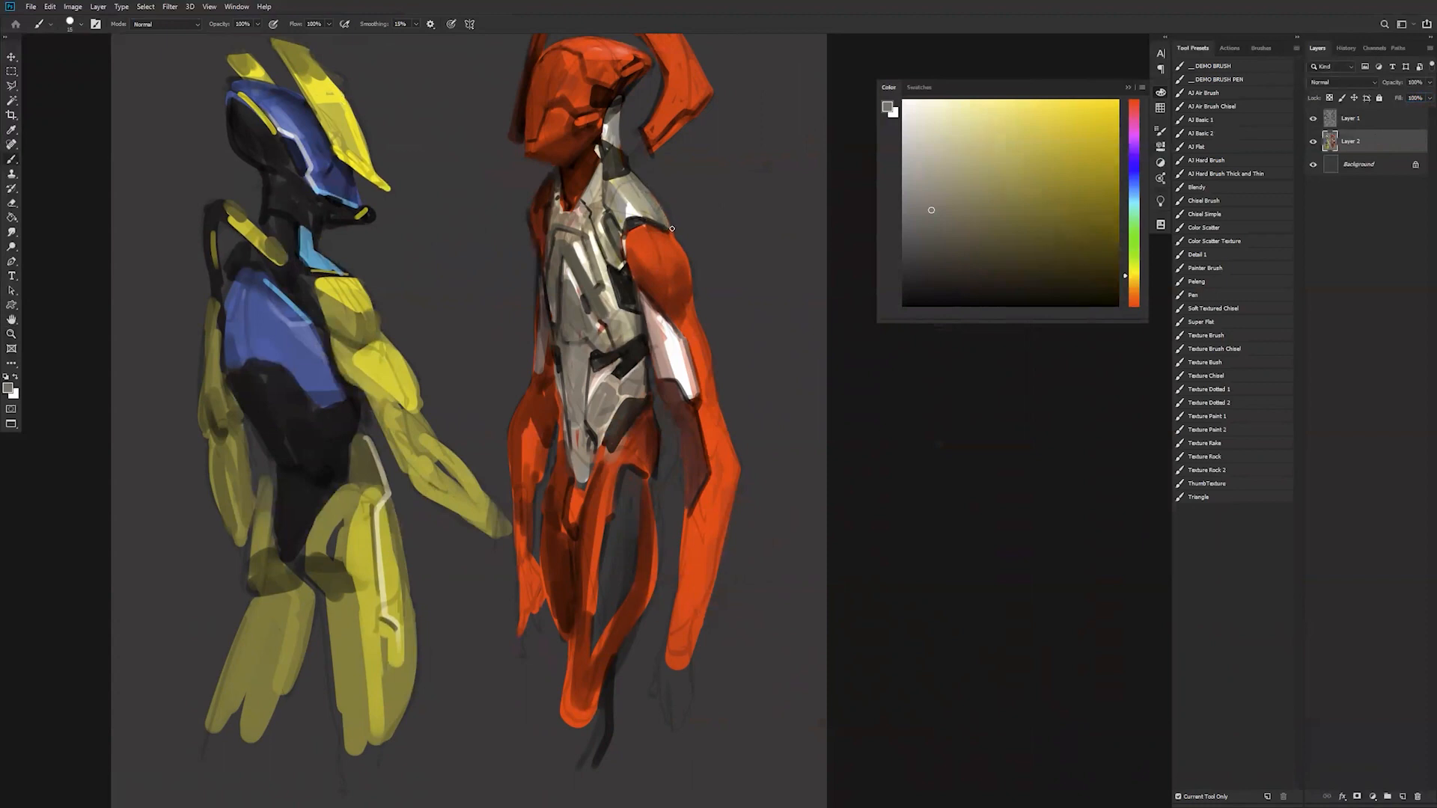
pyautogui.keyDown('alt'); pyautogui.click(672, 228); pyautogui.keyUp('alt')
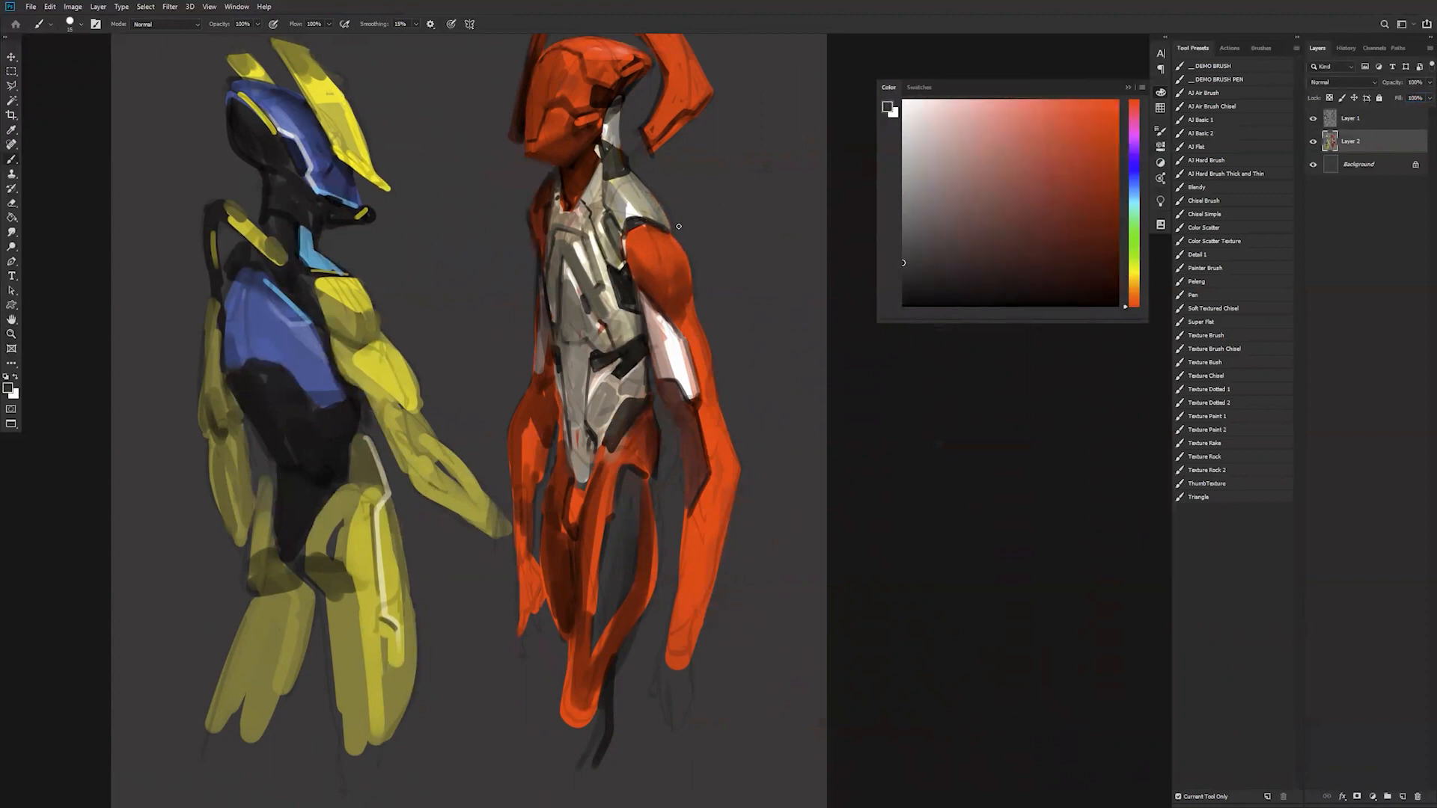
# - Reshape the red figure's far shoulder with sampled background color and add a small gray plate beside the neck
pyautogui.keyDown('alt'); pyautogui.click(552, 177); pyautogui.keyUp('alt')
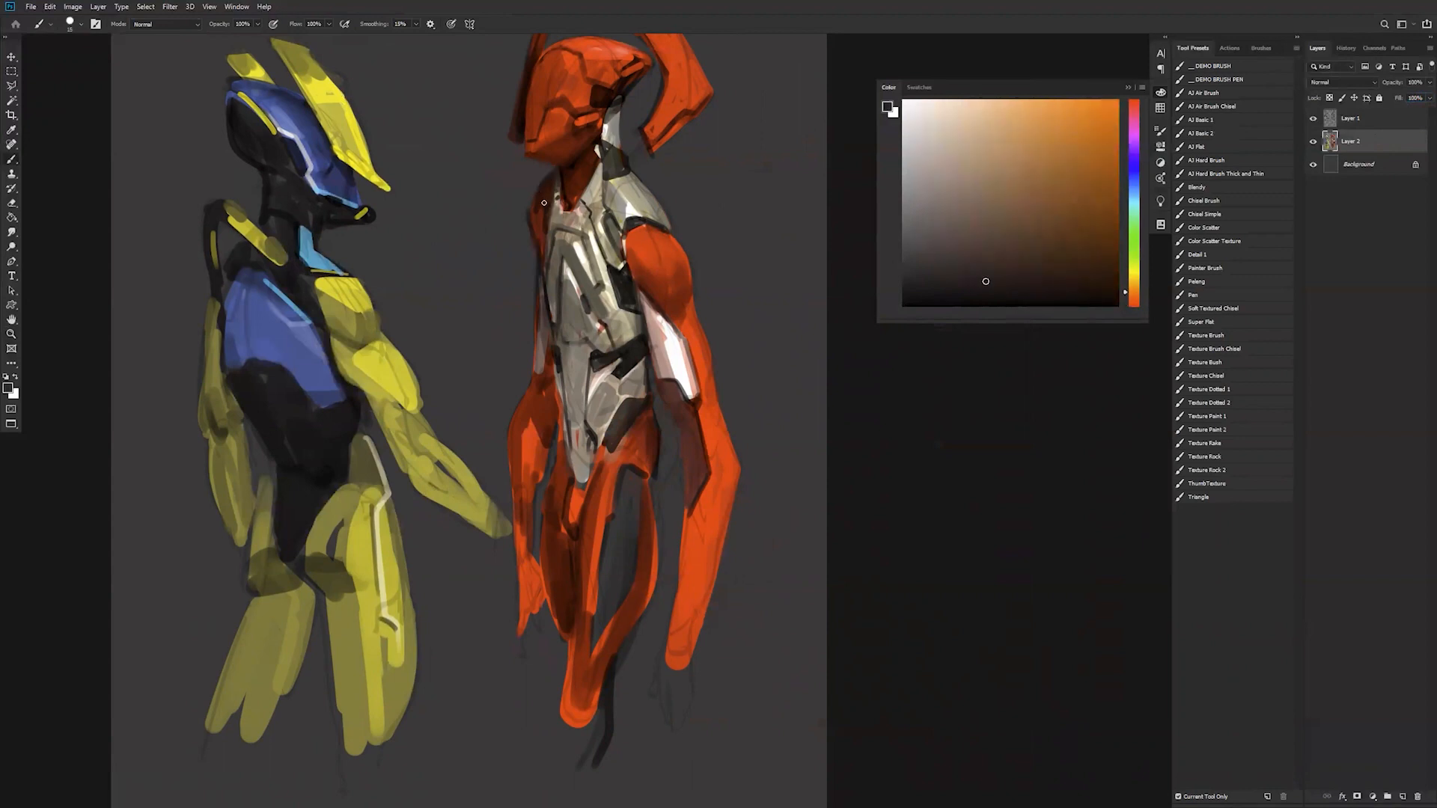
pyautogui.keyDown('alt'); pyautogui.click(535, 194); pyautogui.keyUp('alt')
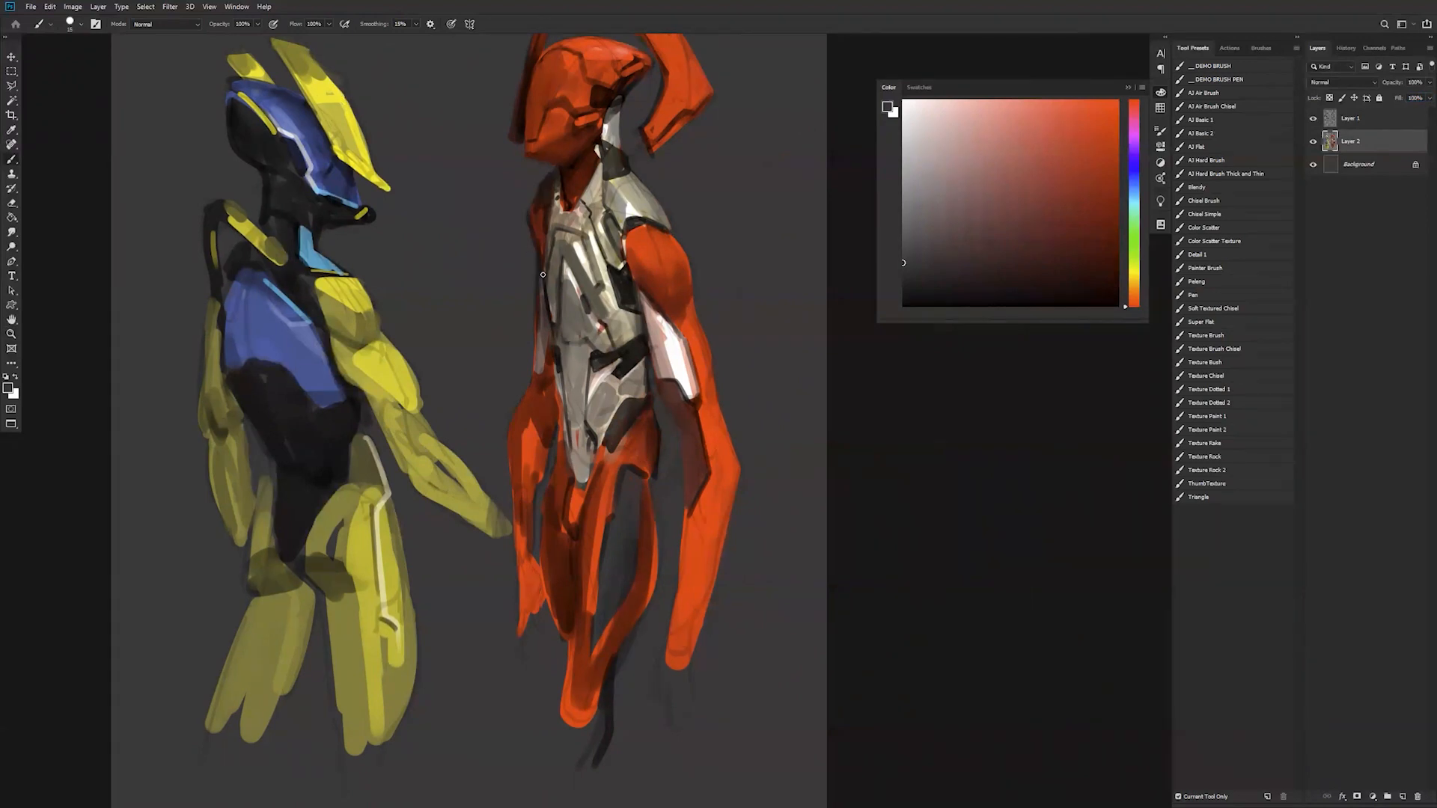
pyautogui.keyDown('alt'); pyautogui.click(547, 197); pyautogui.keyUp('alt')
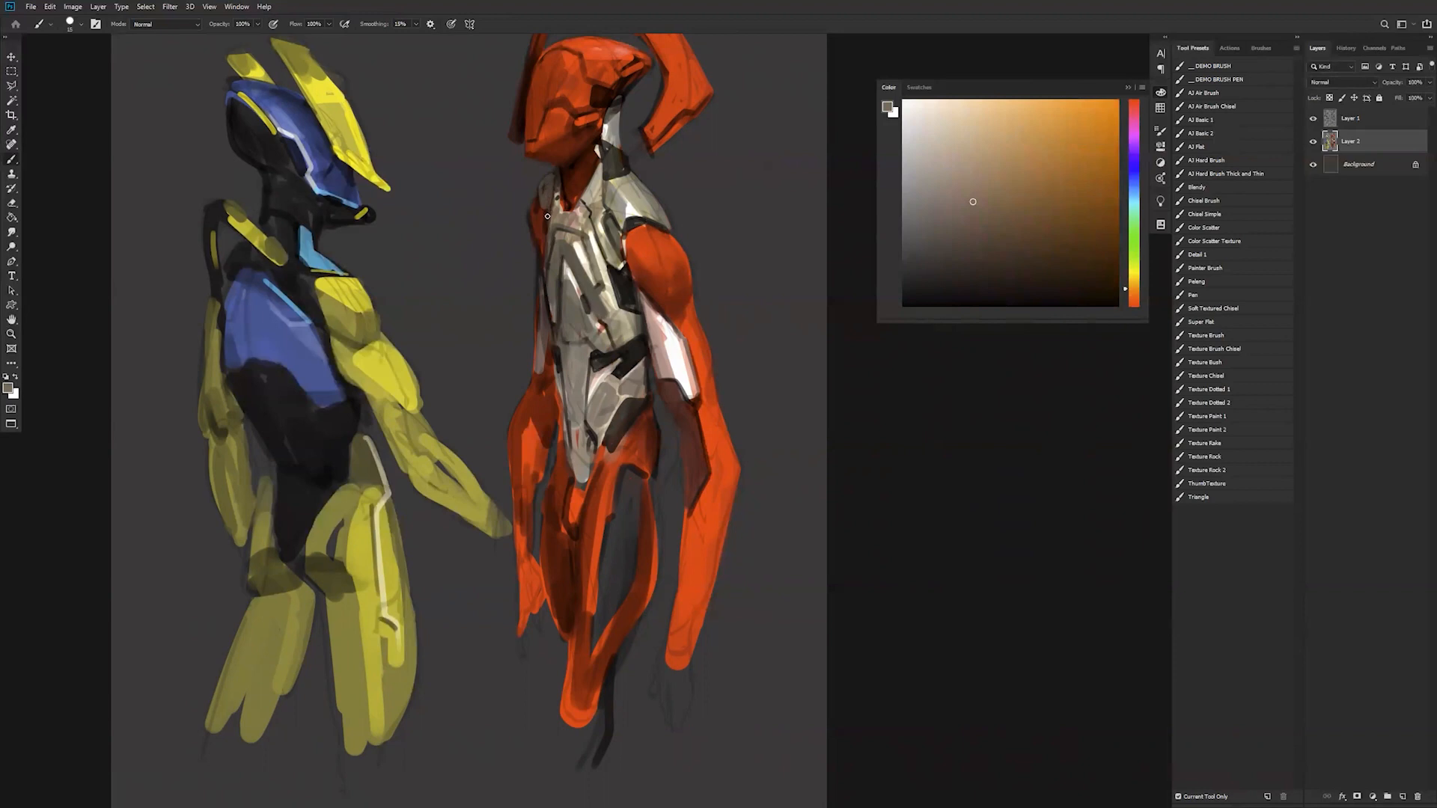
pyautogui.press('d')
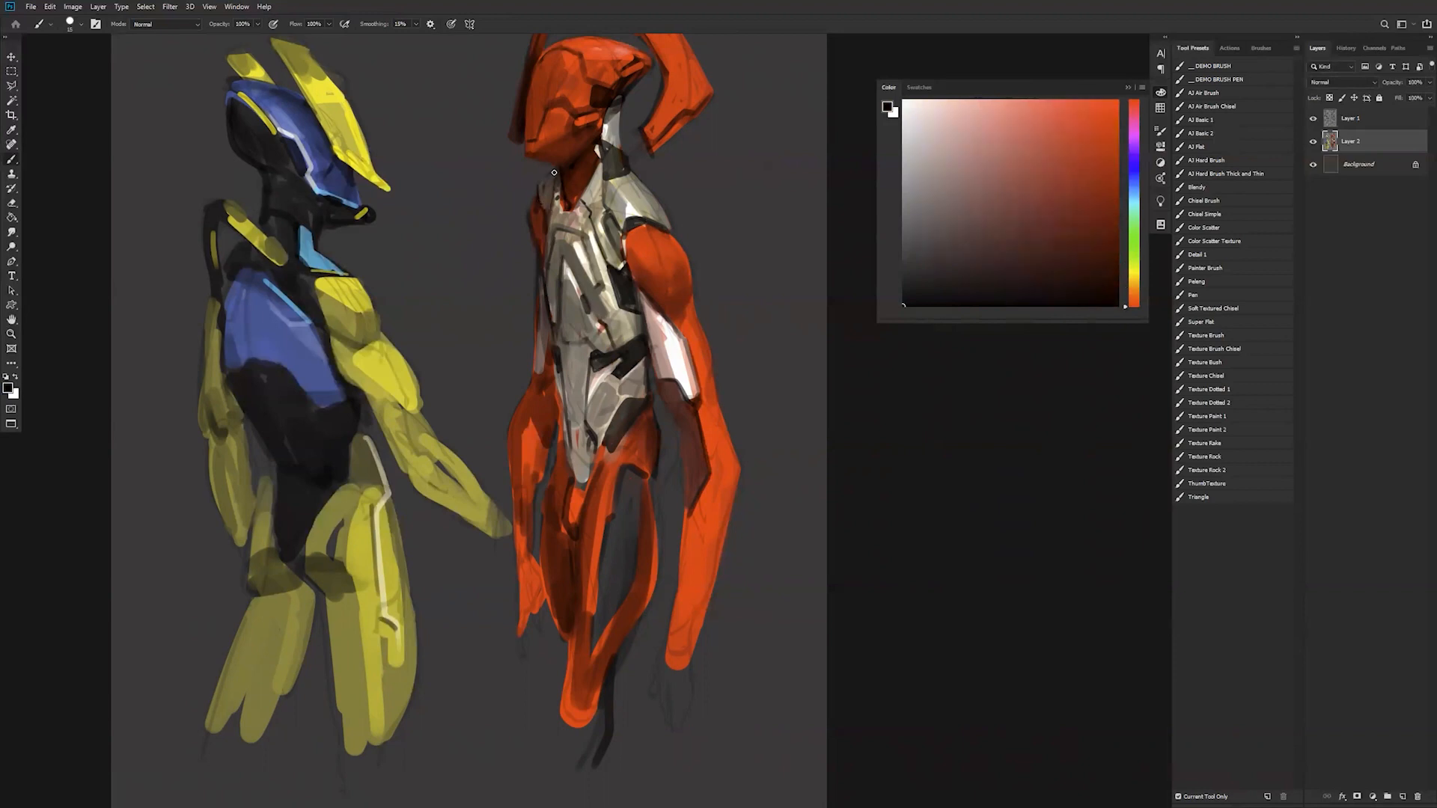
# - Flip the canvas horizontally and refine the far shoulder and collar of the red figure with colors sampled beside the neck
pyautogui.press('z')
pyautogui.keyDown('alt'); pyautogui.click(556, 251); pyautogui.keyUp('alt')
pyautogui.keyDown('alt'); pyautogui.click(555, 251); pyautogui.keyUp('alt')
pyautogui.hotkey('ctrl', 'f')
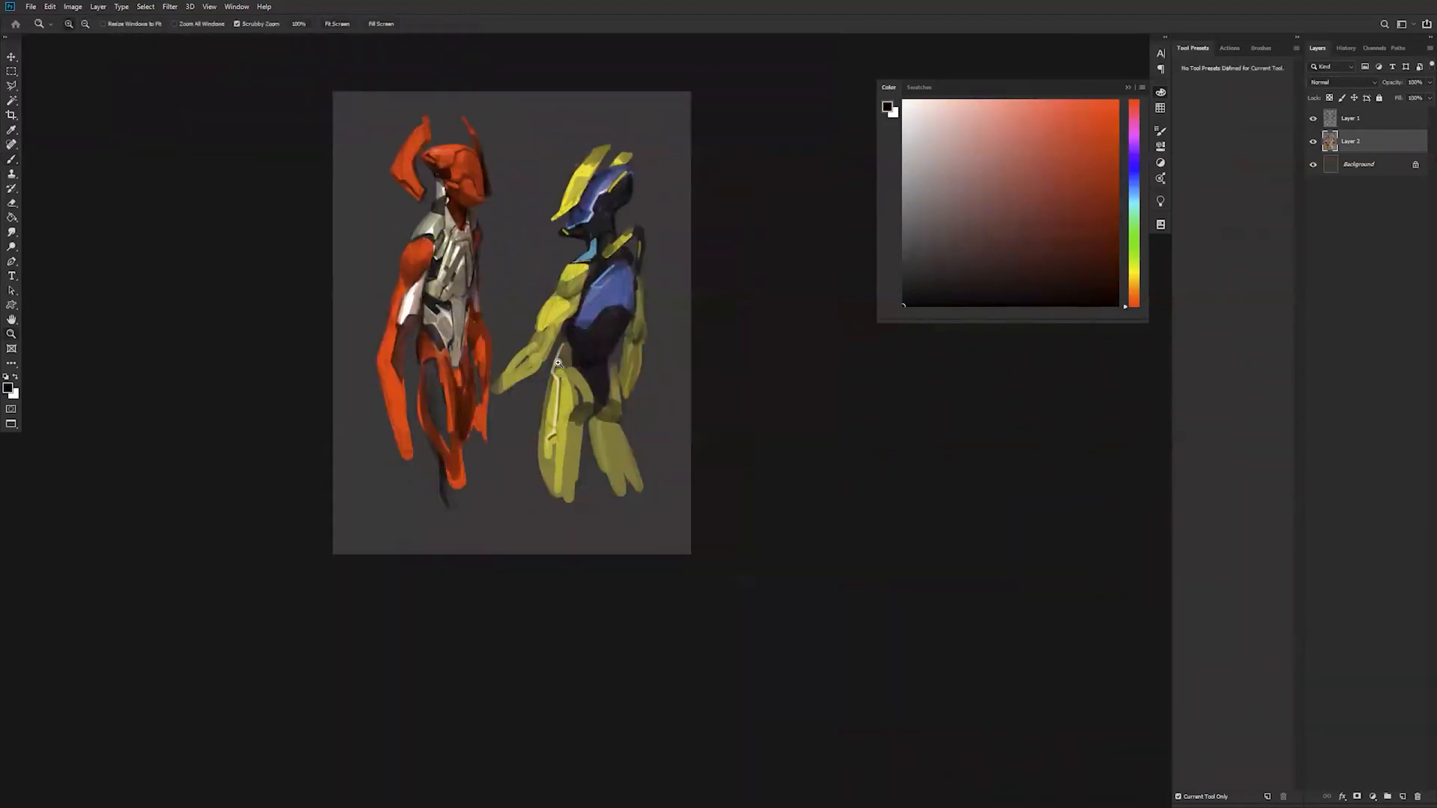
pyautogui.click(517, 229)
pyautogui.click(517, 228)
pyautogui.press('b')
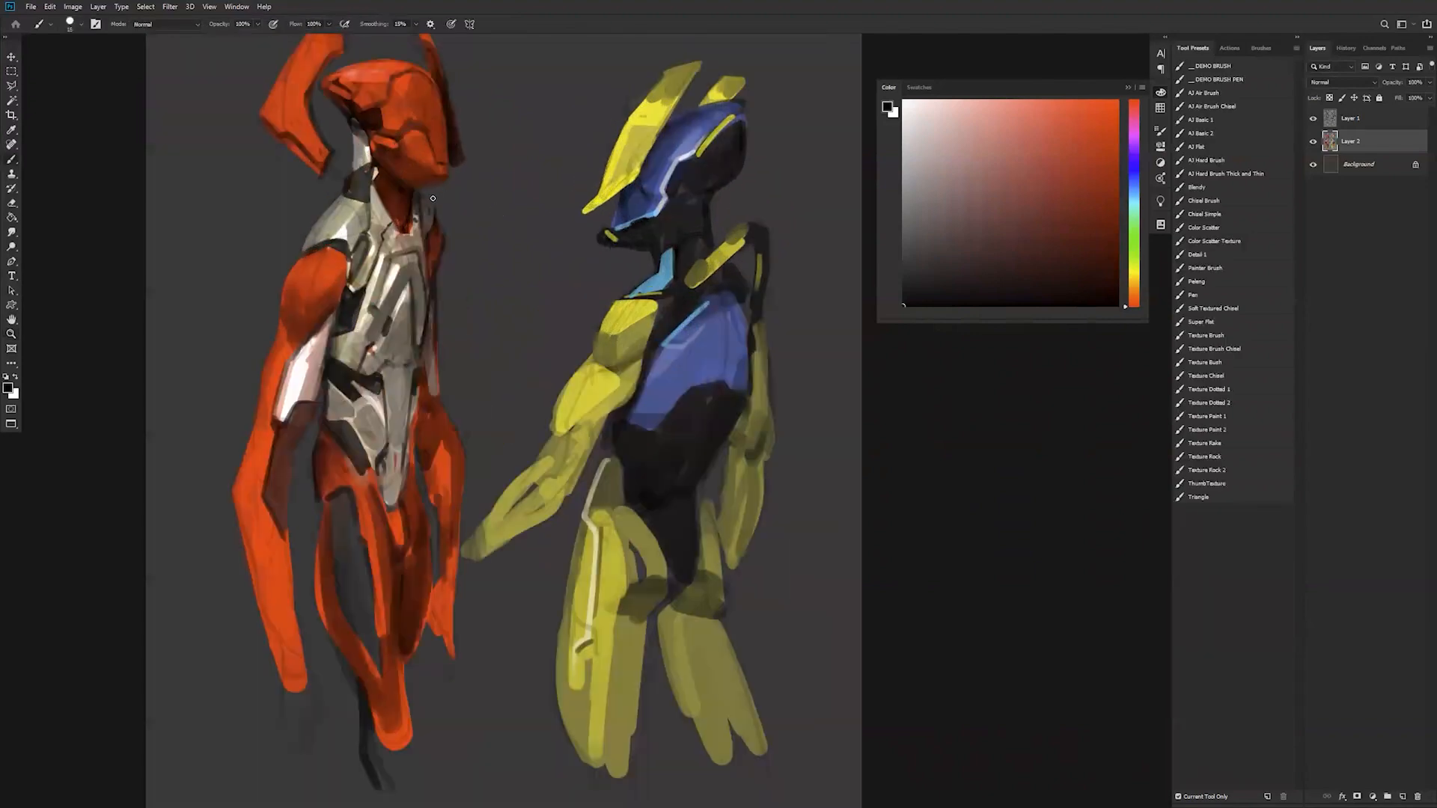
pyautogui.keyDown('alt'); pyautogui.click(430, 206); pyautogui.keyUp('alt')
pyautogui.keyDown('alt'); pyautogui.click(417, 216); pyautogui.keyUp('alt')
pyautogui.press('d')
# - Flip the canvas horizontally to check the silhouettes of both figures in mirror view
pyautogui.press('z')
pyautogui.keyDown('alt'); pyautogui.click(456, 224); pyautogui.keyUp('alt')
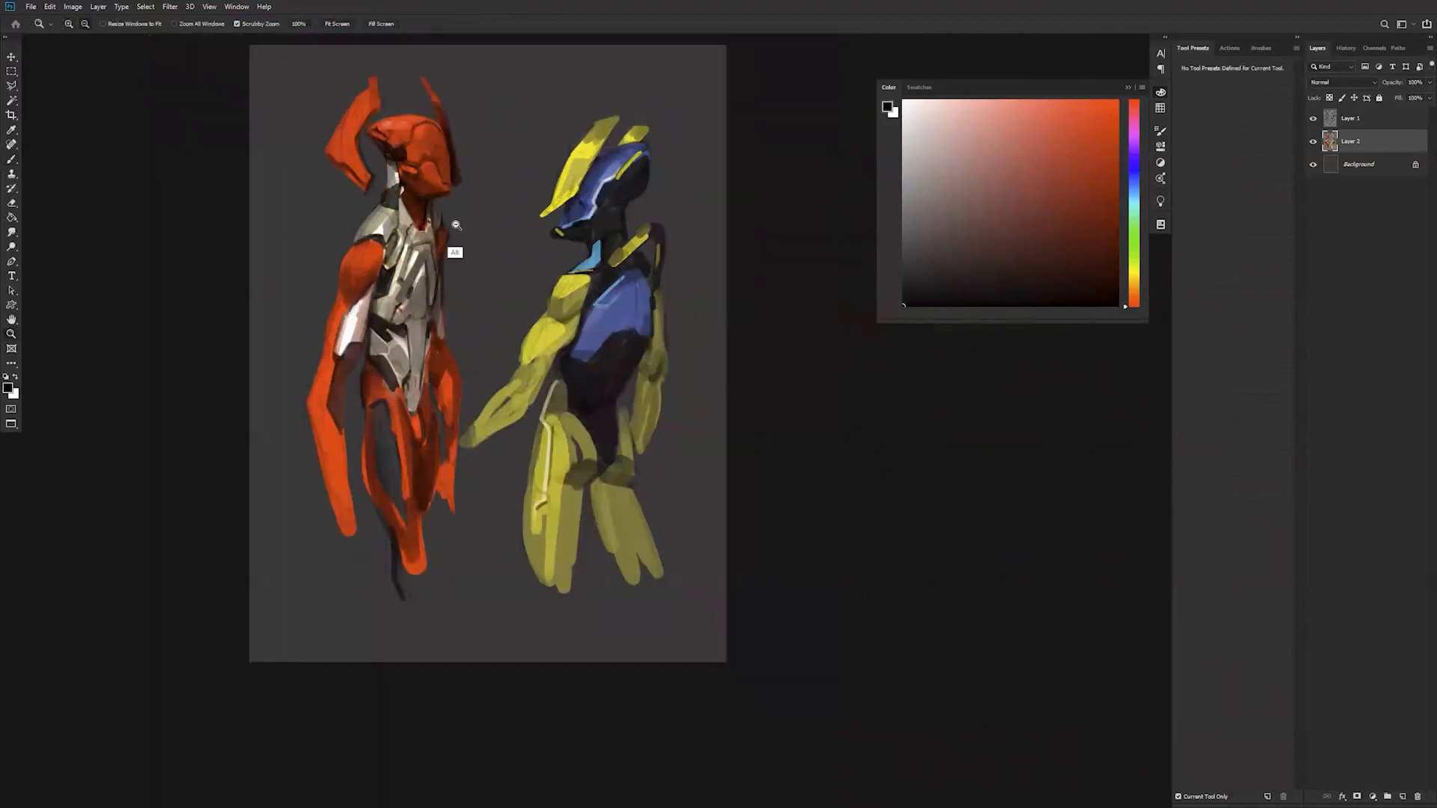
pyautogui.keyDown('alt'); pyautogui.click(456, 225); pyautogui.keyUp('alt')
pyautogui.keyDown('alt'); pyautogui.click(456, 225); pyautogui.keyUp('alt')
pyautogui.press('F2')
pyautogui.click(559, 244)
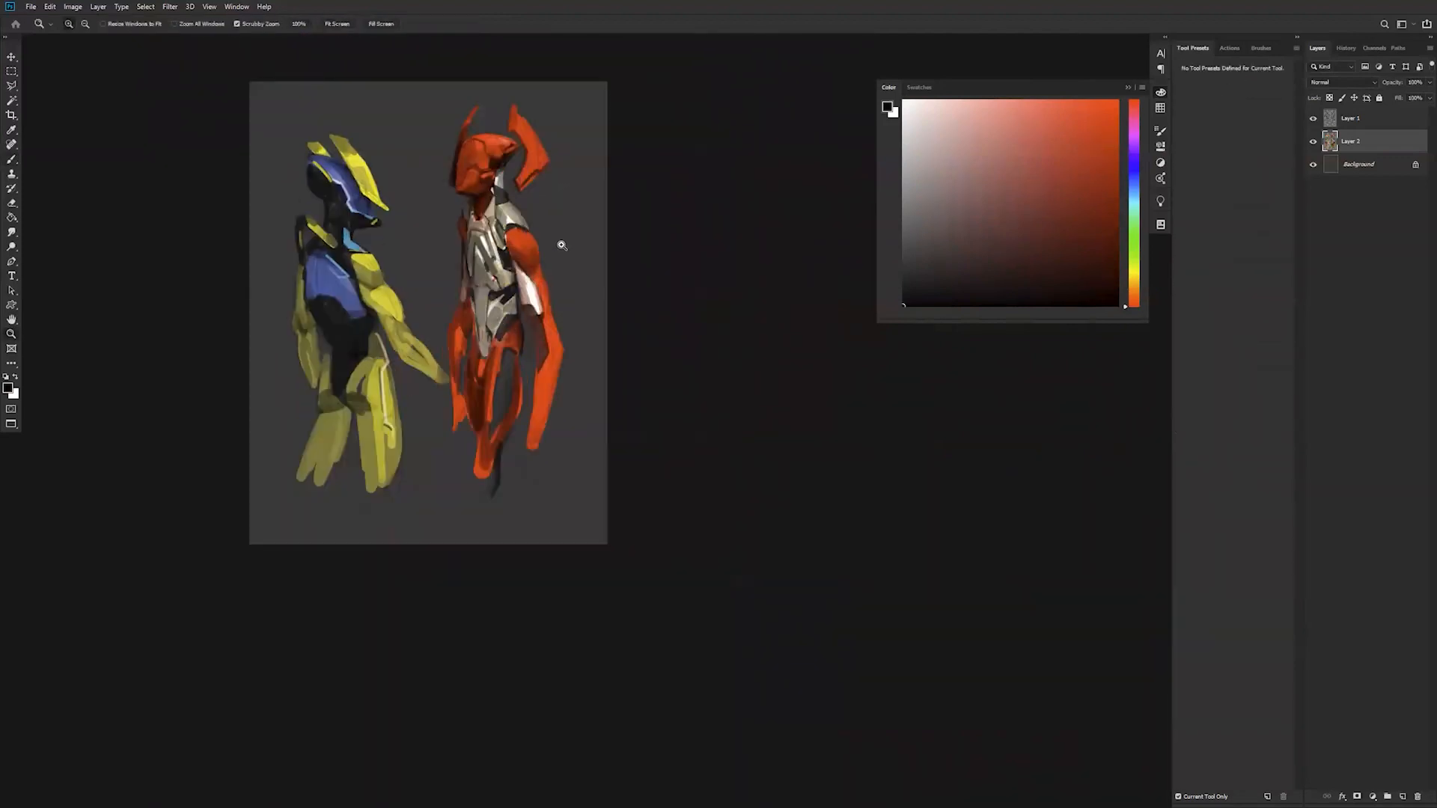
pyautogui.click(559, 245)
# - Paint a small light panel with black edges on the red figure's upper chest beside the near shoulder
pyautogui.press('b')
pyautogui.scroll(1, 514, 213)
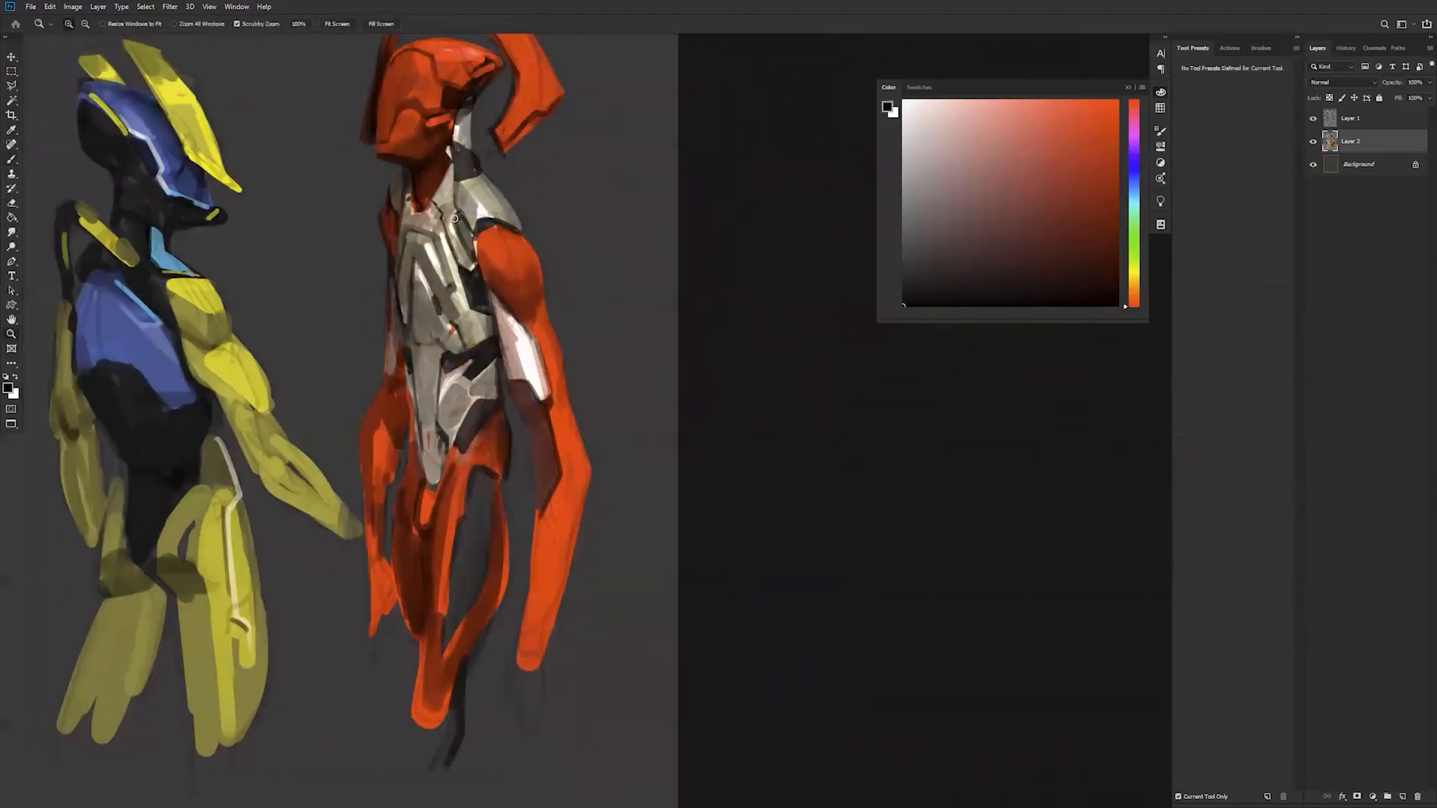
pyautogui.moveTo(471, 251)
pyautogui.mouseDown()
pyautogui.moveTo(459, 220)
pyautogui.moveTo(468, 237)
pyautogui.mouseUp()
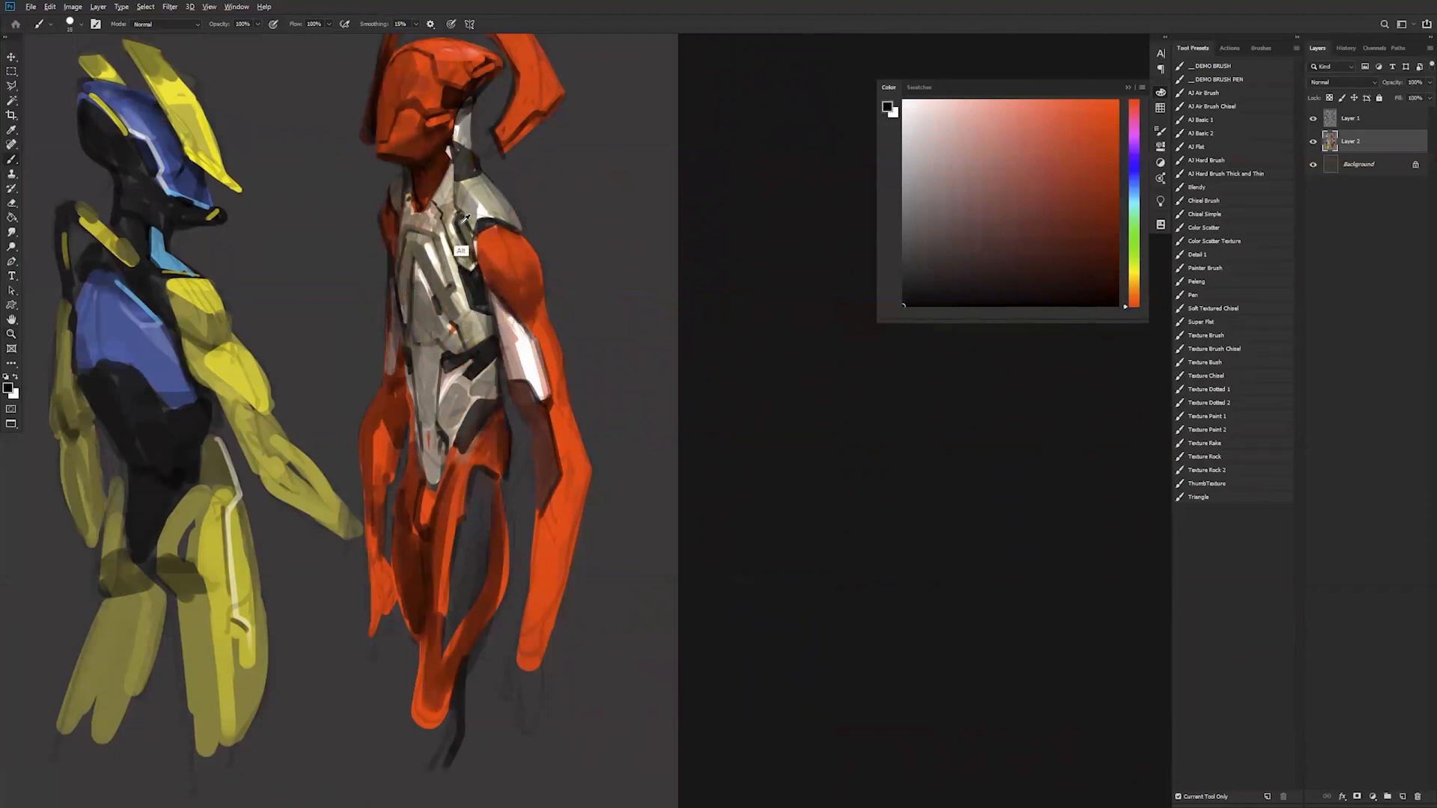
pyautogui.keyDown('alt'); pyautogui.click(462, 232); pyautogui.keyUp('alt')
pyautogui.keyDown('alt'); pyautogui.click(458, 221); pyautogui.keyUp('alt')
pyautogui.moveTo(457, 221); pyautogui.dragTo(471, 239)
pyautogui.keyDown('alt'); pyautogui.click(460, 225); pyautogui.keyUp('alt')
pyautogui.press('d')
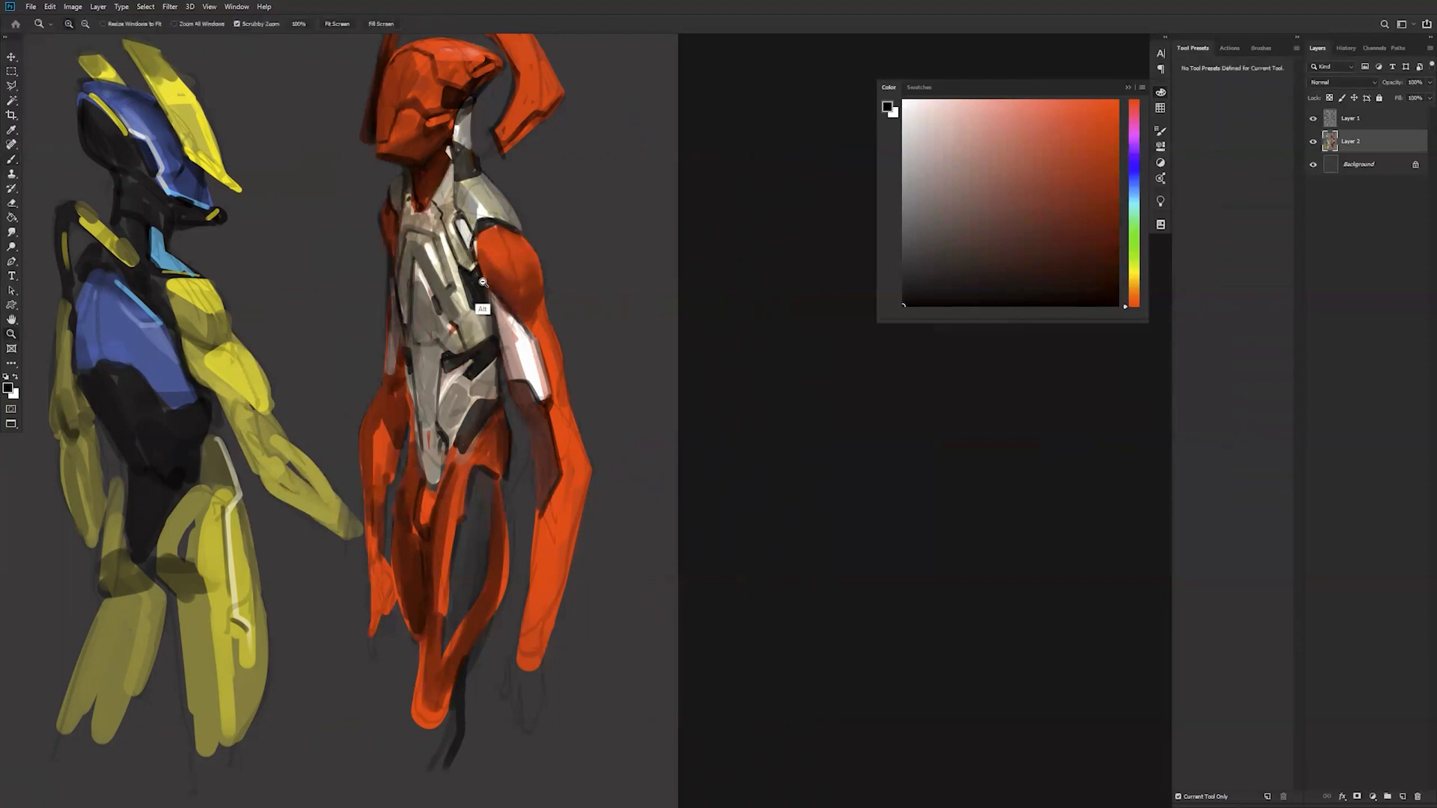
# - Flip the canvas horizontally and check the red figure's chest and shoulder against the whole composition
pyautogui.keyDown('alt'); pyautogui.click(482, 281); pyautogui.keyUp('alt')
pyautogui.keyDown('alt'); pyautogui.click(482, 281); pyautogui.keyUp('alt')
pyautogui.press('F2')
pyautogui.click(386, 245)
pyautogui.click(386, 245)
pyautogui.moveTo(459, 287); pyautogui.dragTo(653, 321)
pyautogui.keyDown('alt'); pyautogui.click(460, 336); pyautogui.keyUp('alt')
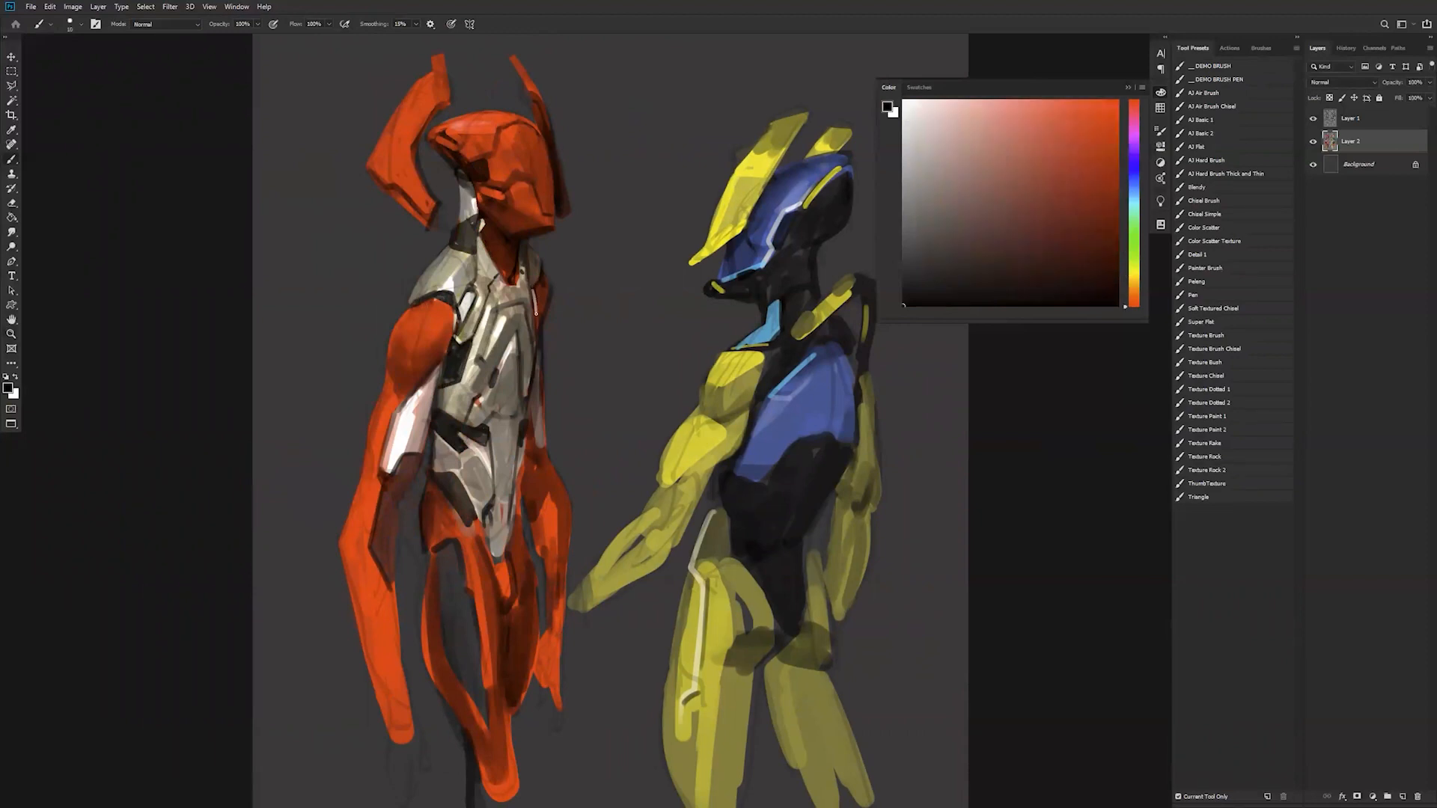
pyautogui.press('z')
pyautogui.keyDown('alt'); pyautogui.click(548, 390); pyautogui.keyUp('alt')
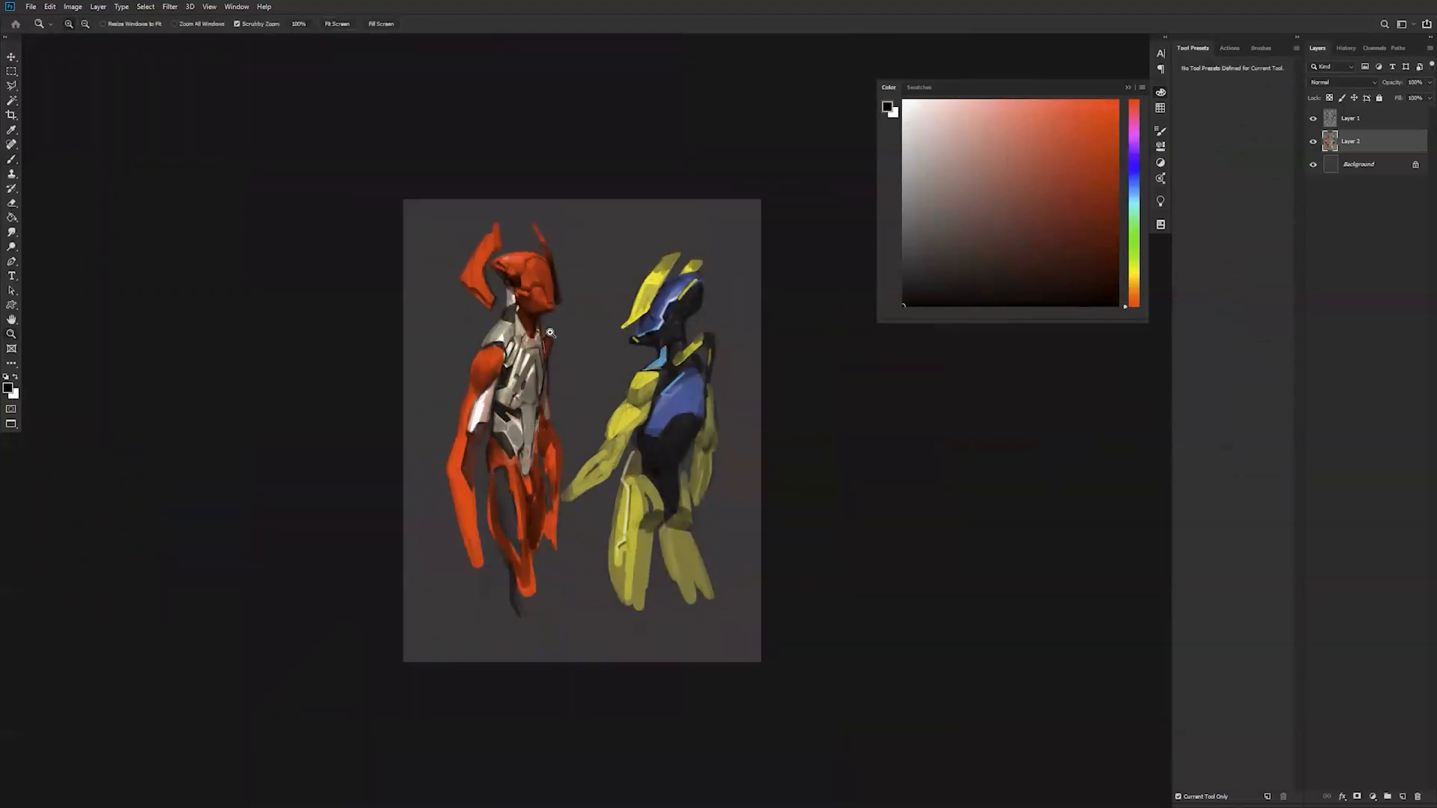
pyautogui.click(554, 351)
pyautogui.click(533, 338)
pyautogui.press('b')
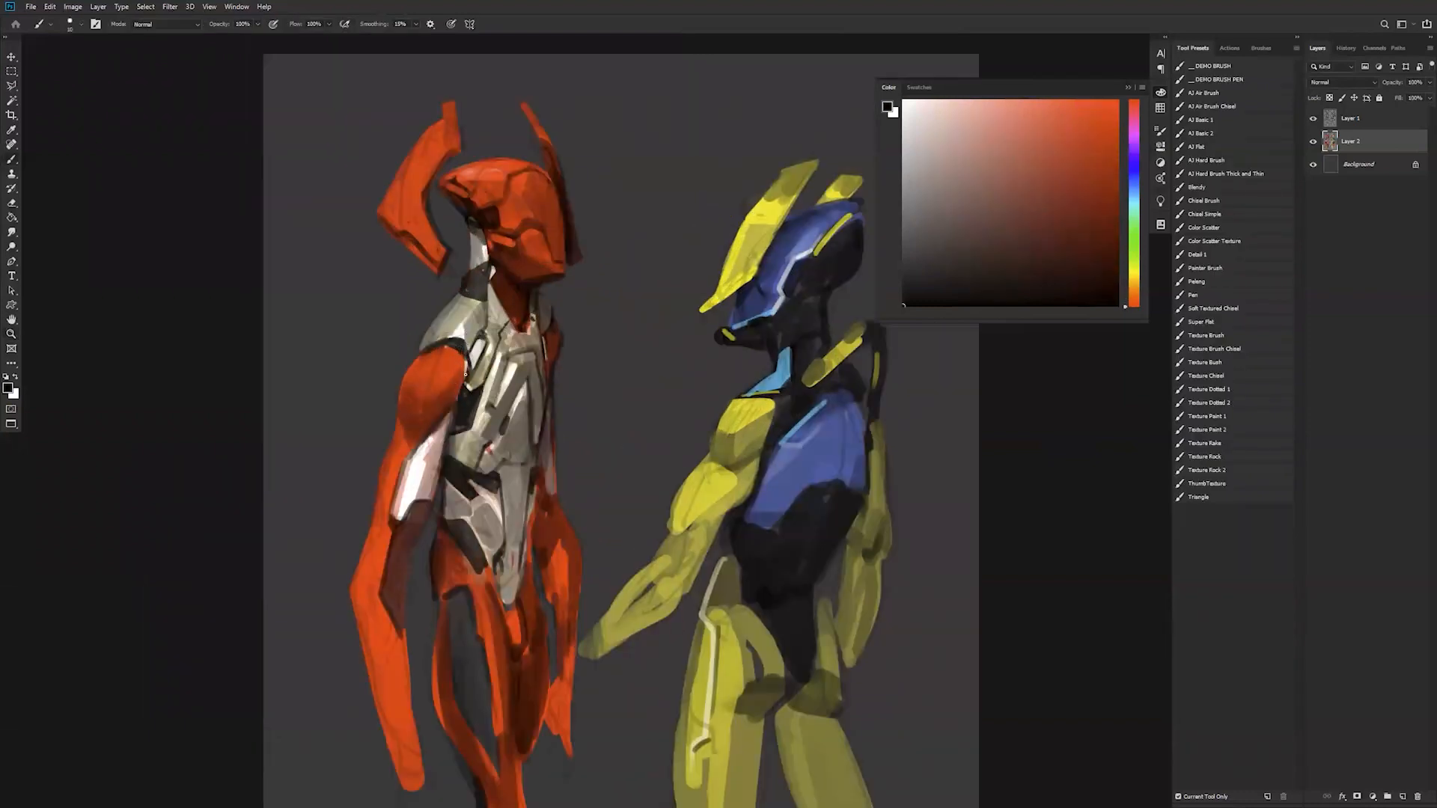
# - Enlarge the brush and shade the red shoulder beneath the gray plate with a sampled dark red-brown
pyautogui.press(']')
pyautogui.press(']')
pyautogui.press(']')
pyautogui.keyDown('alt'); pyautogui.click(449, 352); pyautogui.keyUp('alt')
pyautogui.keyDown('alt'); pyautogui.click(453, 349); pyautogui.keyUp('alt')
pyautogui.press(']')
pyautogui.press(']')
pyautogui.press(']')
pyautogui.press(']')
pyautogui.press(']')
pyautogui.press(']')
pyautogui.press(']')
# - Flip the canvas horizontally and review both figures in full-screen view with the interface hidden
pyautogui.press('z')
pyautogui.keyDown('alt'); pyautogui.click(515, 426); pyautogui.keyUp('alt')
pyautogui.keyDown('alt'); pyautogui.click(519, 422); pyautogui.keyUp('alt')
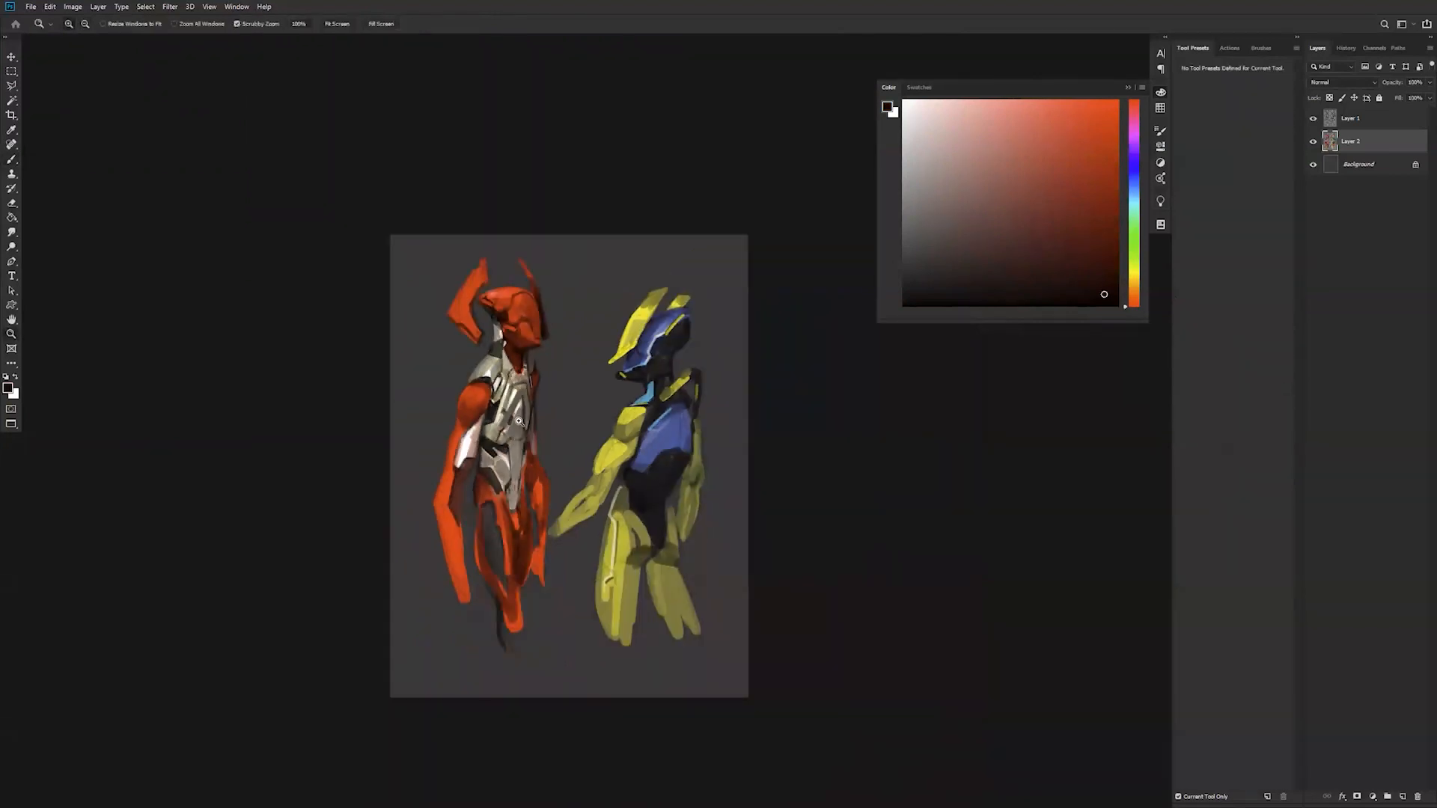
pyautogui.press('f')
pyautogui.hotkey('ctrl', 'shift', 'h')
pyautogui.moveTo(842, 380); pyautogui.dragTo(680, 348)
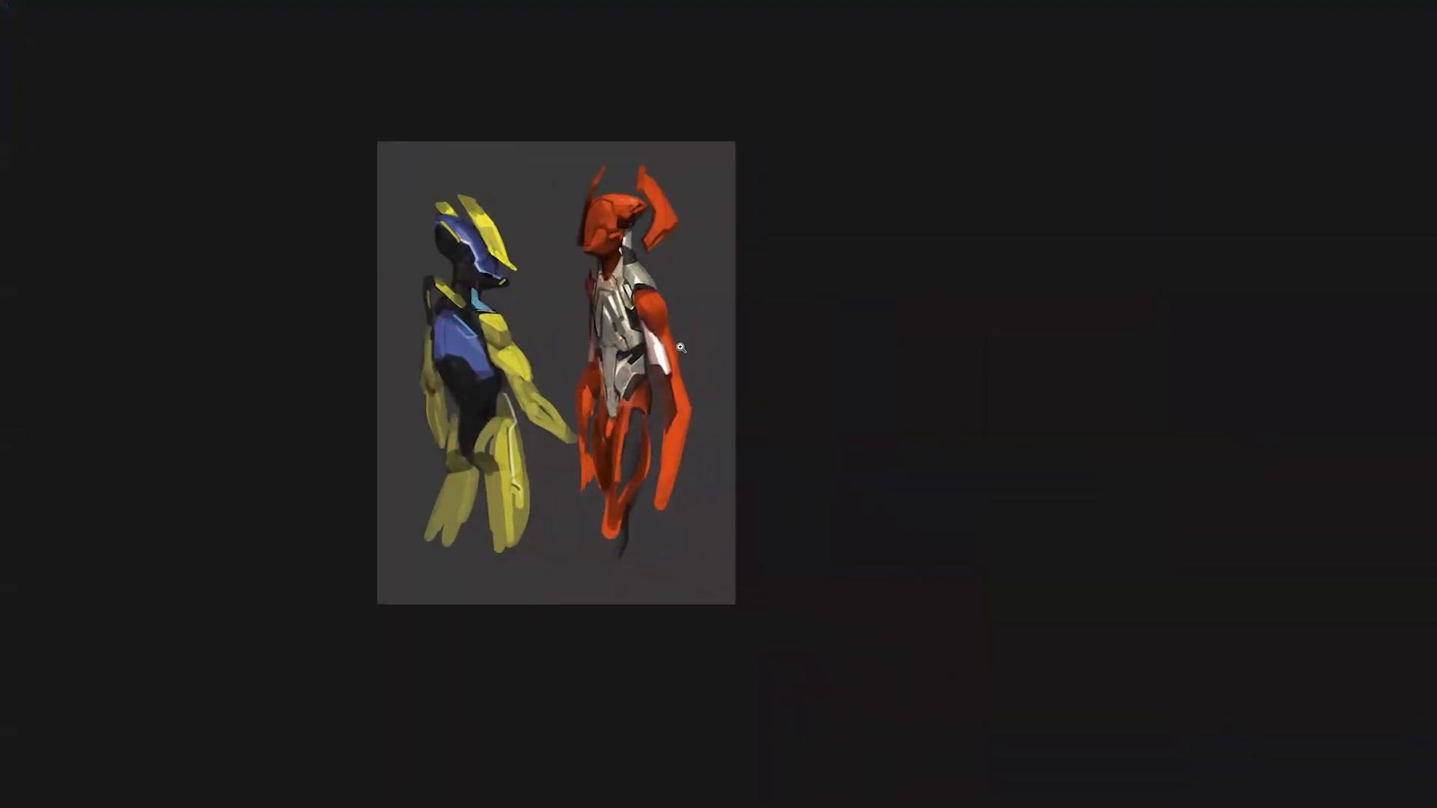
pyautogui.click(680, 348)
pyautogui.press('f')
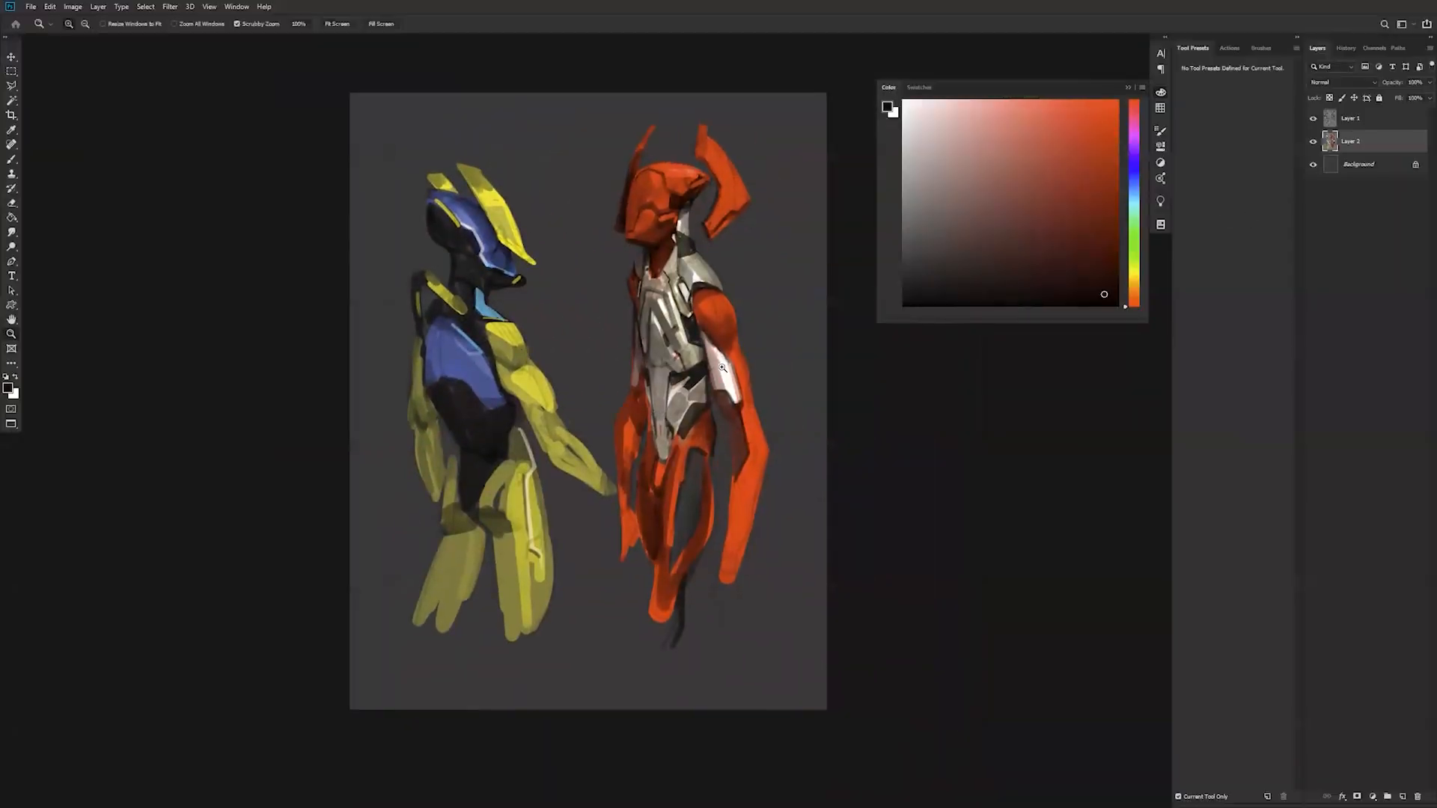
pyautogui.click(723, 368)
# - Darken the side of the red figure's abdomen plate with a brownish gray sampled from the canvas, using a smaller brush
pyautogui.press('b')
pyautogui.keyDown('alt'); pyautogui.click(621, 367); pyautogui.keyUp('alt')
pyautogui.press('[')
pyautogui.press('[')
pyautogui.moveTo(628, 362); pyautogui.dragTo(627, 441)
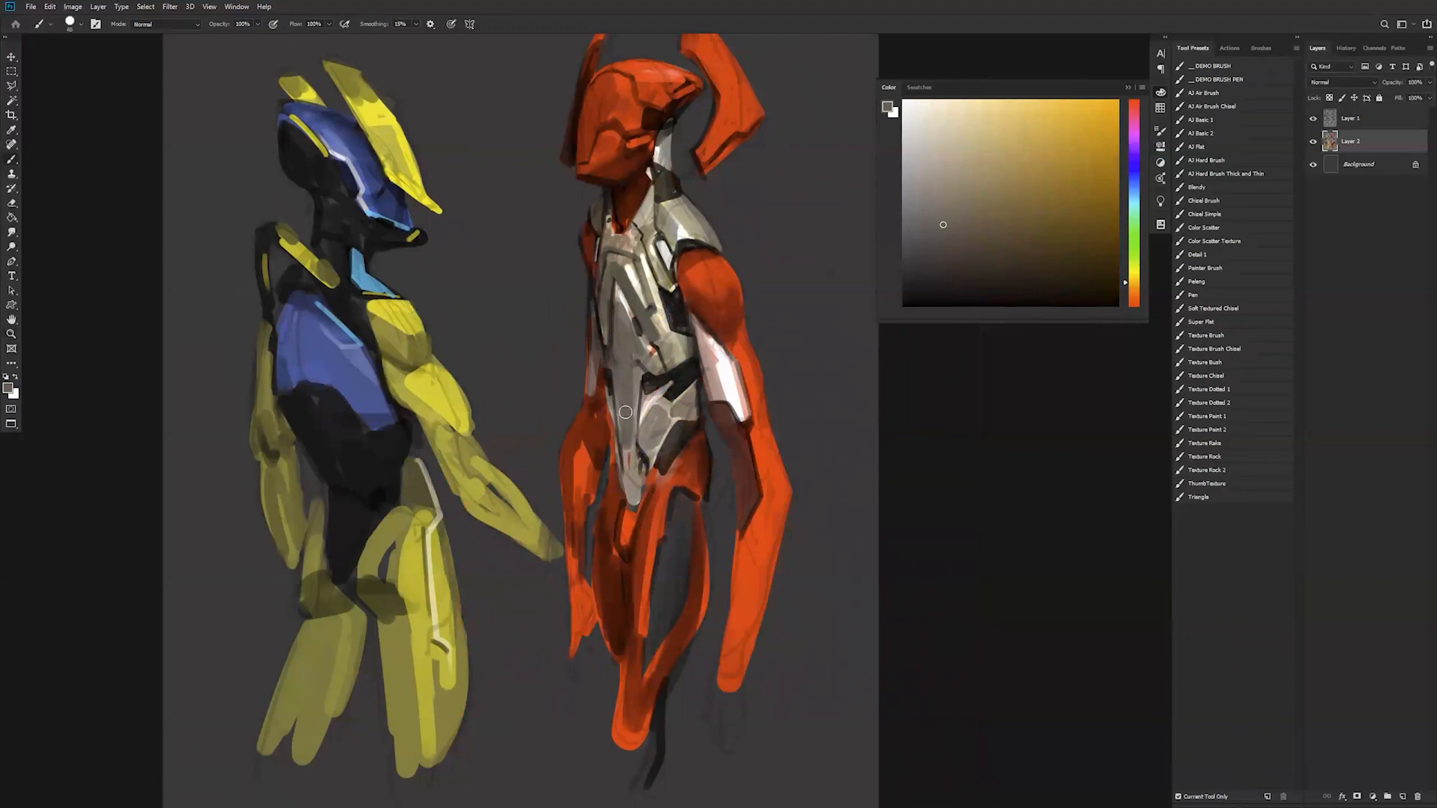
# - Paint a light beige highlight down the middle of the red figure's abdomen plate and shade its lower side with sampled gray
pyautogui.keyDown('alt'); pyautogui.click(671, 376); pyautogui.keyUp('alt')
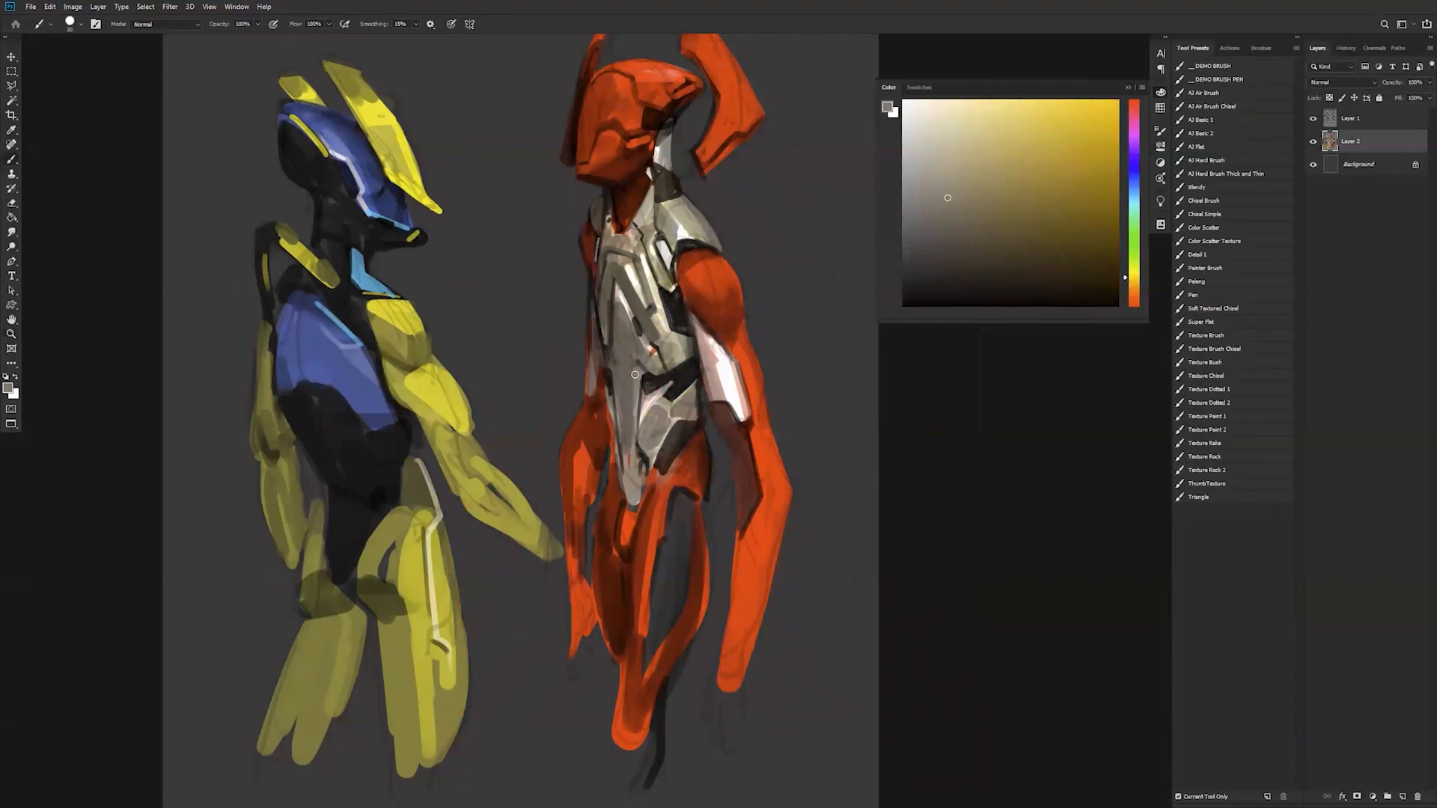
pyautogui.keyDown('alt'); pyautogui.click(664, 356); pyautogui.keyUp('alt')
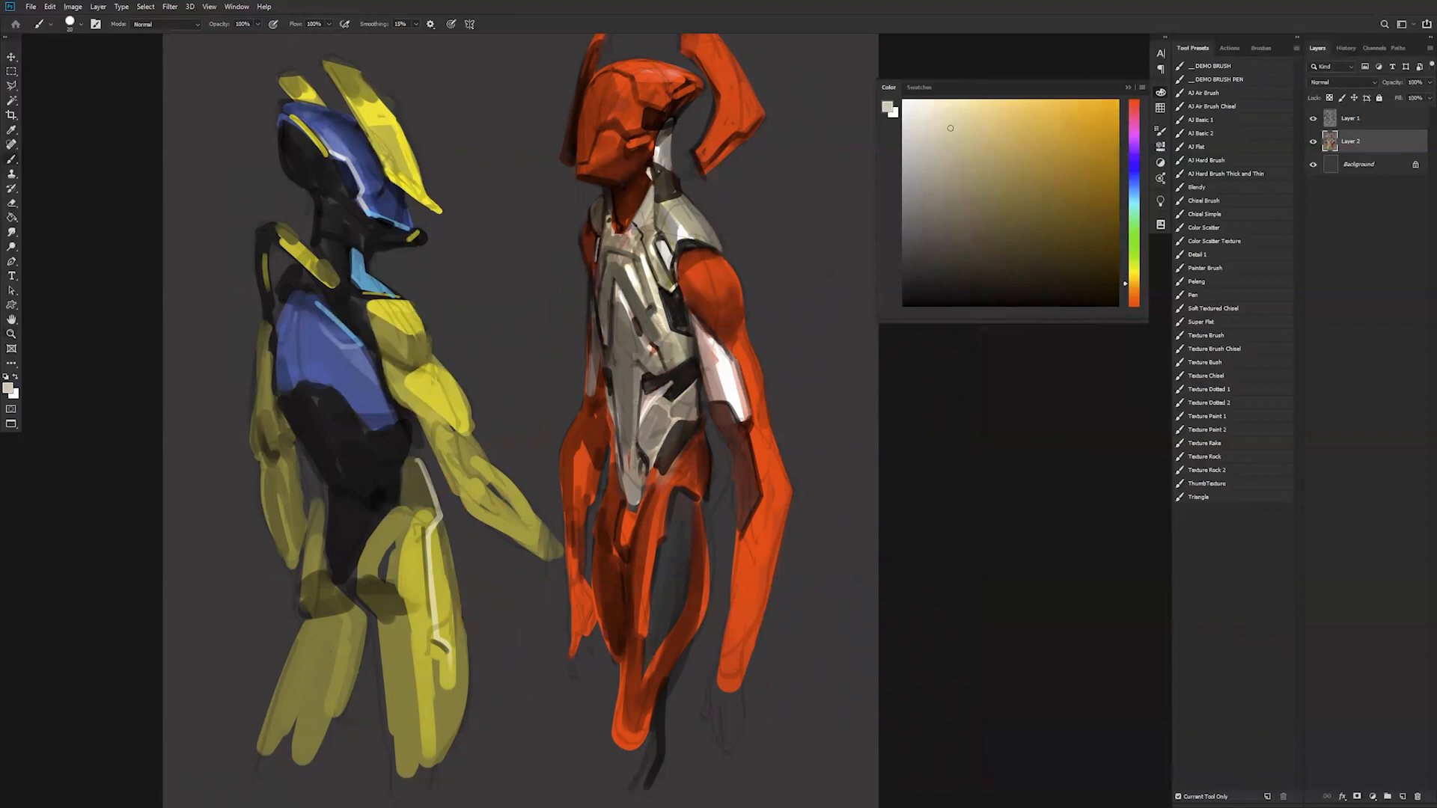
pyautogui.moveTo(636, 371); pyautogui.dragTo(630, 455)
pyautogui.hotkey('ctrl', 'z')
pyautogui.moveTo(636, 369); pyautogui.dragTo(634, 462)
pyautogui.moveTo(639, 373); pyautogui.dragTo(639, 402)
pyautogui.keyDown('alt'); pyautogui.click(625, 449); pyautogui.keyUp('alt')
pyautogui.moveTo(627, 450)
pyautogui.mouseDown()
pyautogui.moveTo(630, 494)
pyautogui.moveTo(636, 477)
pyautogui.mouseUp()
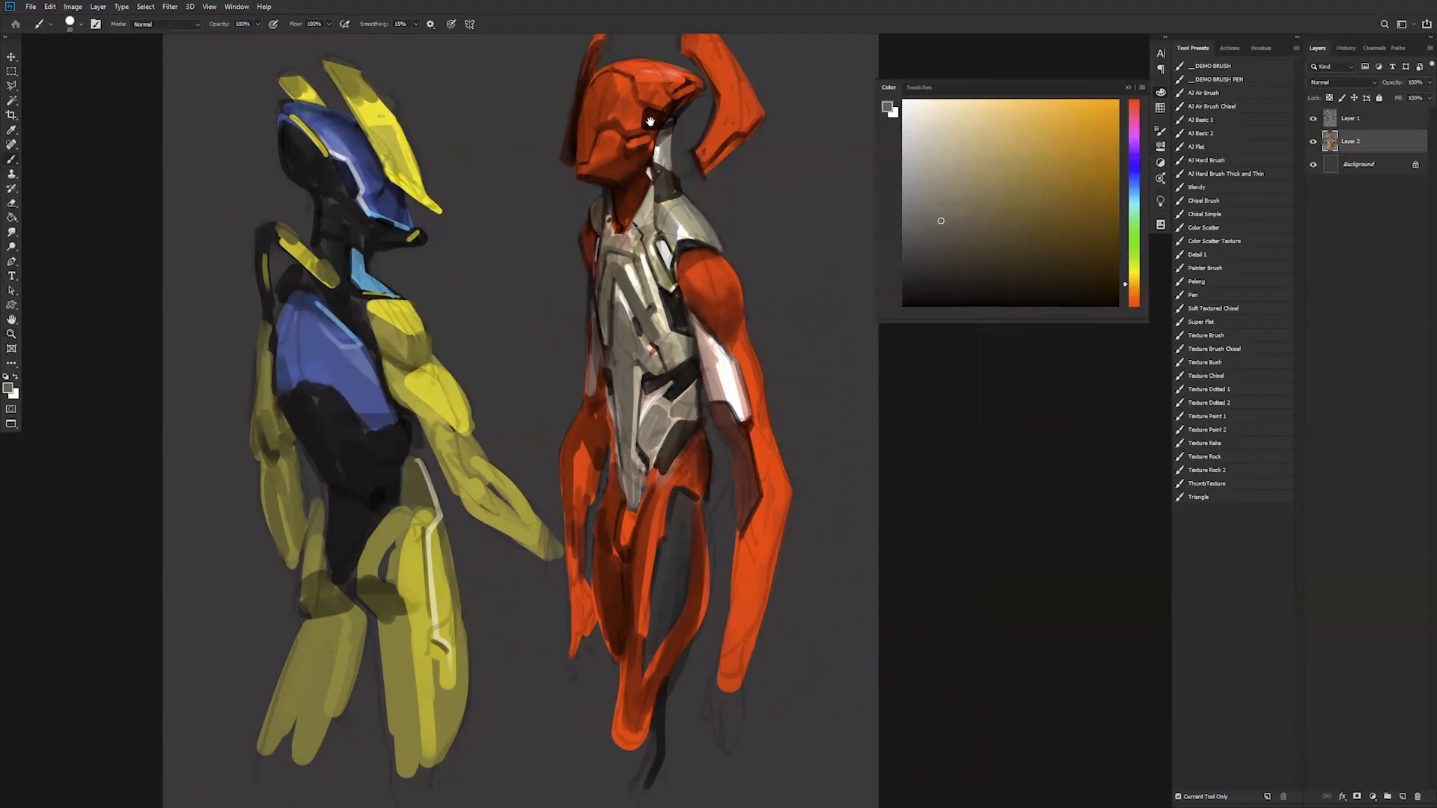
# - Shade the front of the red figure's head with sampled dark red-brown, enlarging the brush for the stroke
pyautogui.moveTo(651, 122); pyautogui.dragTo(687, 268)
pyautogui.press('d')
pyautogui.press('[')
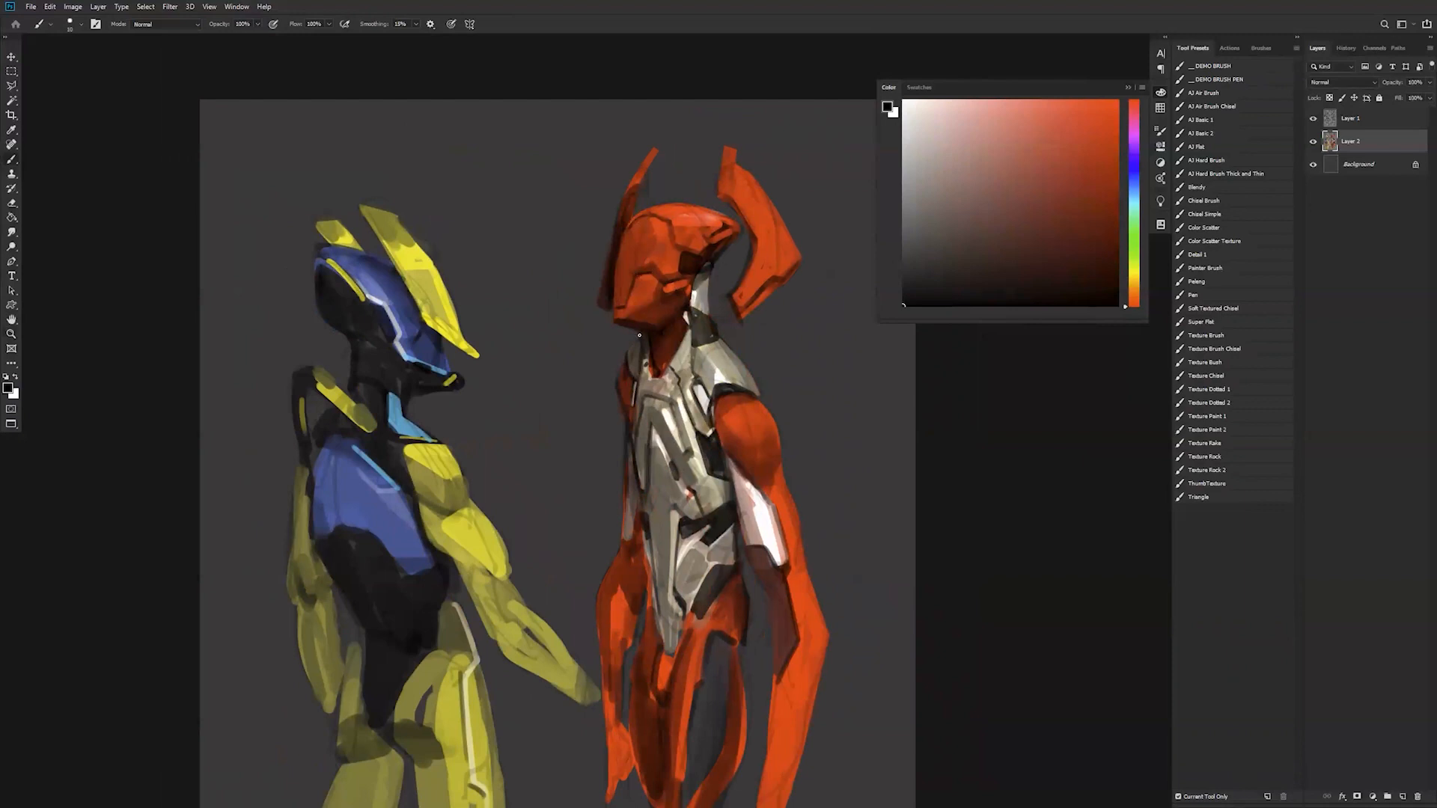
pyautogui.keyDown('alt'); pyautogui.click(648, 239); pyautogui.keyUp('alt')
pyautogui.press(']')
pyautogui.keyDown('alt'); pyautogui.click(610, 264); pyautogui.keyUp('alt')
pyautogui.press(']')
pyautogui.press(']')
pyautogui.moveTo(633, 227); pyautogui.dragTo(623, 320)
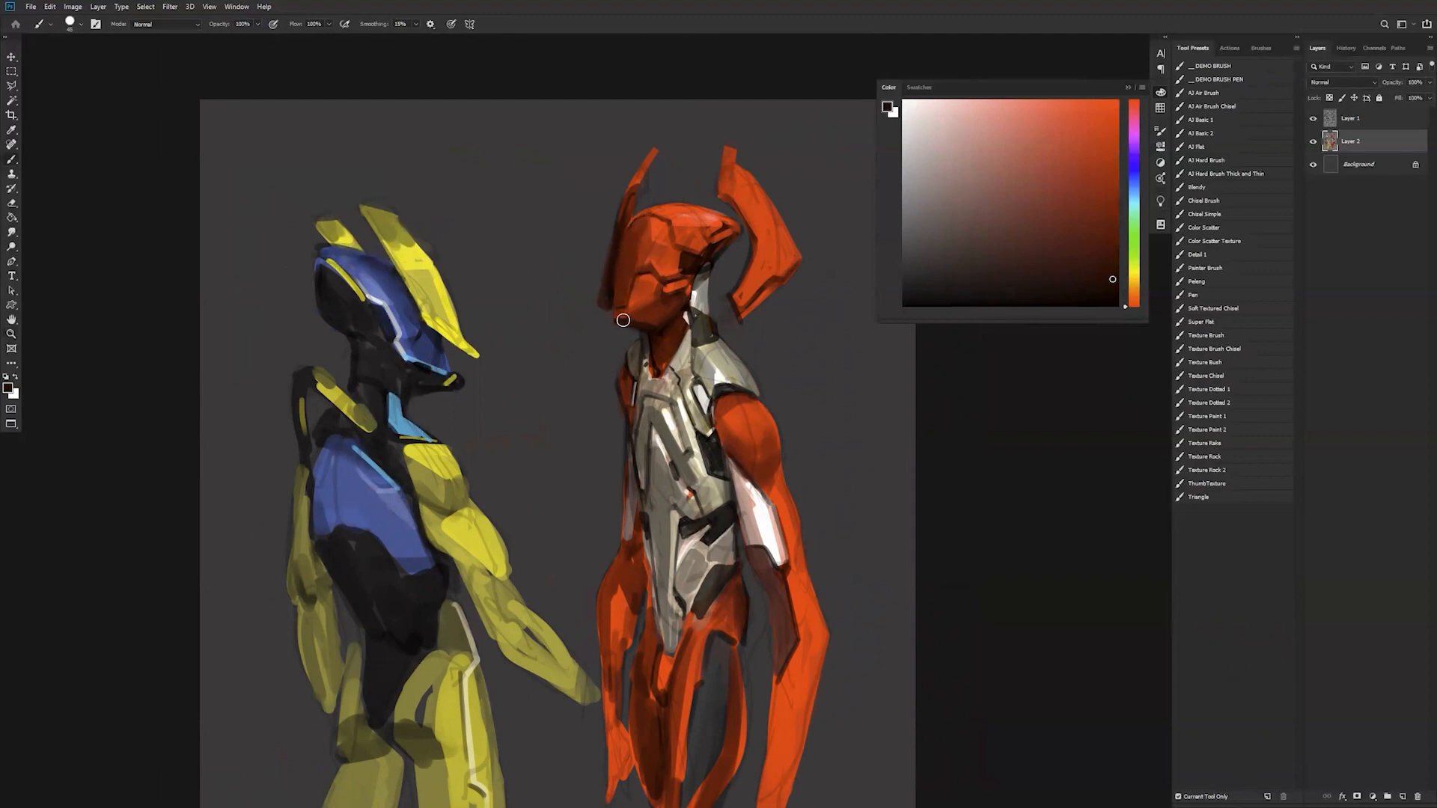
# - Flip the canvas horizontally and paint a thin black detail line on the red figure's lower face using a smaller brush
pyautogui.keyDown('alt'); pyautogui.click(639, 277); pyautogui.keyUp('alt')
pyautogui.hotkey('ctrl', 'shift', 'h')
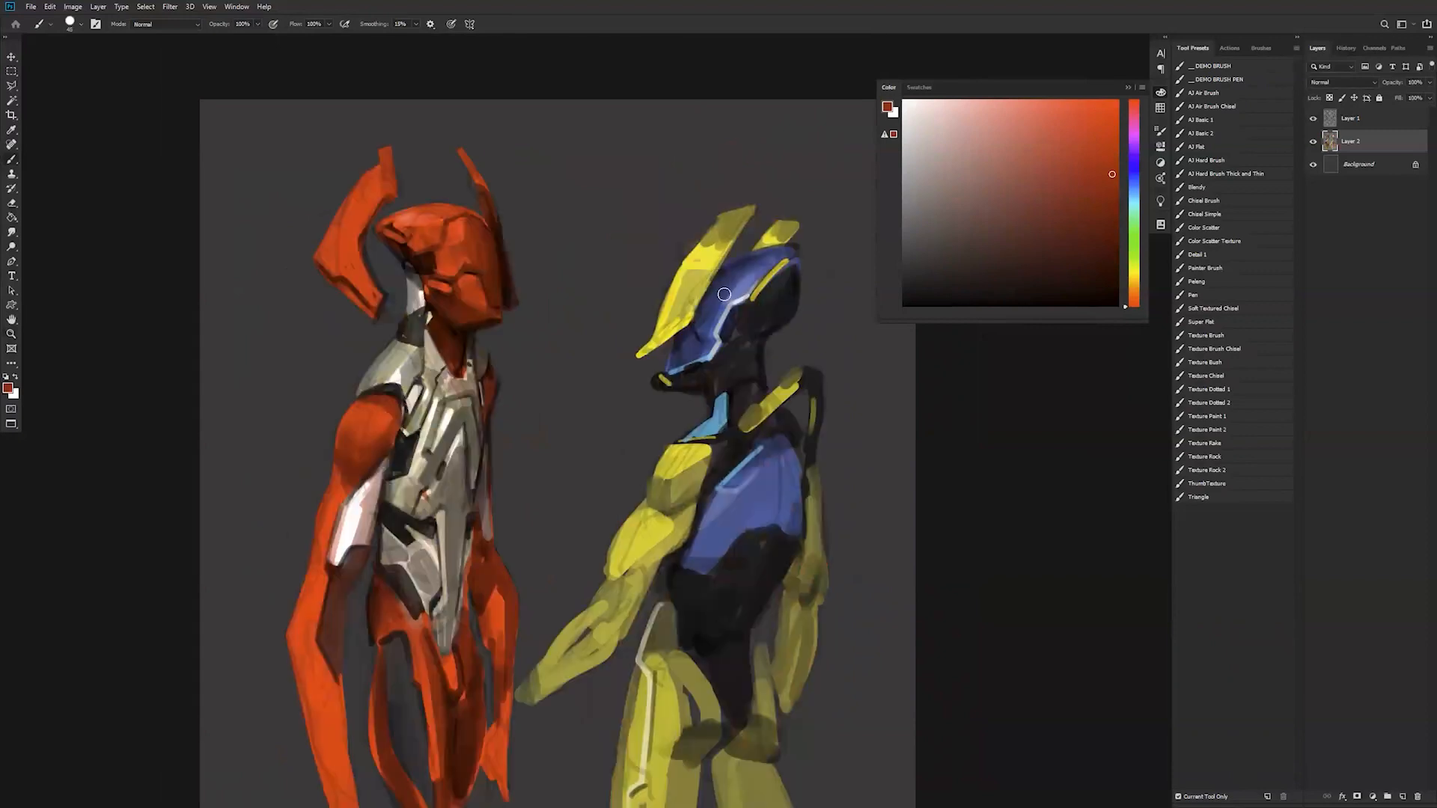
pyautogui.moveTo(562, 251); pyautogui.dragTo(696, 215)
pyautogui.press('d')
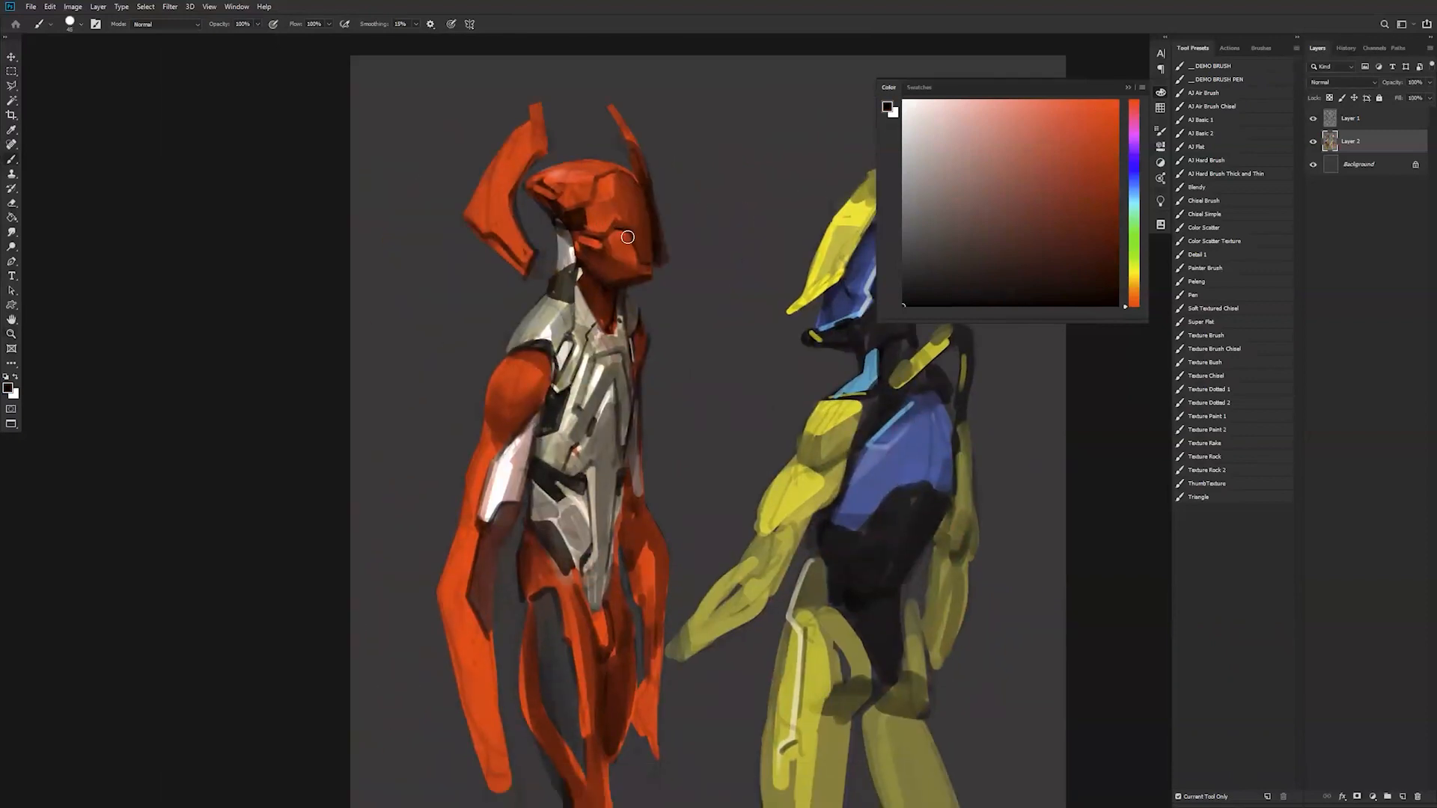
pyautogui.press('[')
pyautogui.press('[')
pyautogui.press('[')
pyautogui.press('[')
pyautogui.moveTo(627, 237); pyautogui.dragTo(633, 267)
# - Darken the back underside of the red figure's head with a short black stroke using a finer brush
pyautogui.keyDown('alt'); pyautogui.click(630, 262); pyautogui.keyUp('alt')
pyautogui.press('[')
pyautogui.press('d')
pyautogui.moveTo(539, 204)
pyautogui.mouseDown()
pyautogui.moveTo(557, 237)
pyautogui.moveTo(559, 225)
pyautogui.mouseUp()
# - Flip the canvas in full-screen view with the interface hidden and angle the yellow figure's extended forearm downward
pyautogui.press('z')
pyautogui.keyDown('alt'); pyautogui.click(571, 359); pyautogui.keyUp('alt')
pyautogui.keyDown('alt'); pyautogui.click(570, 359); pyautogui.keyUp('alt')
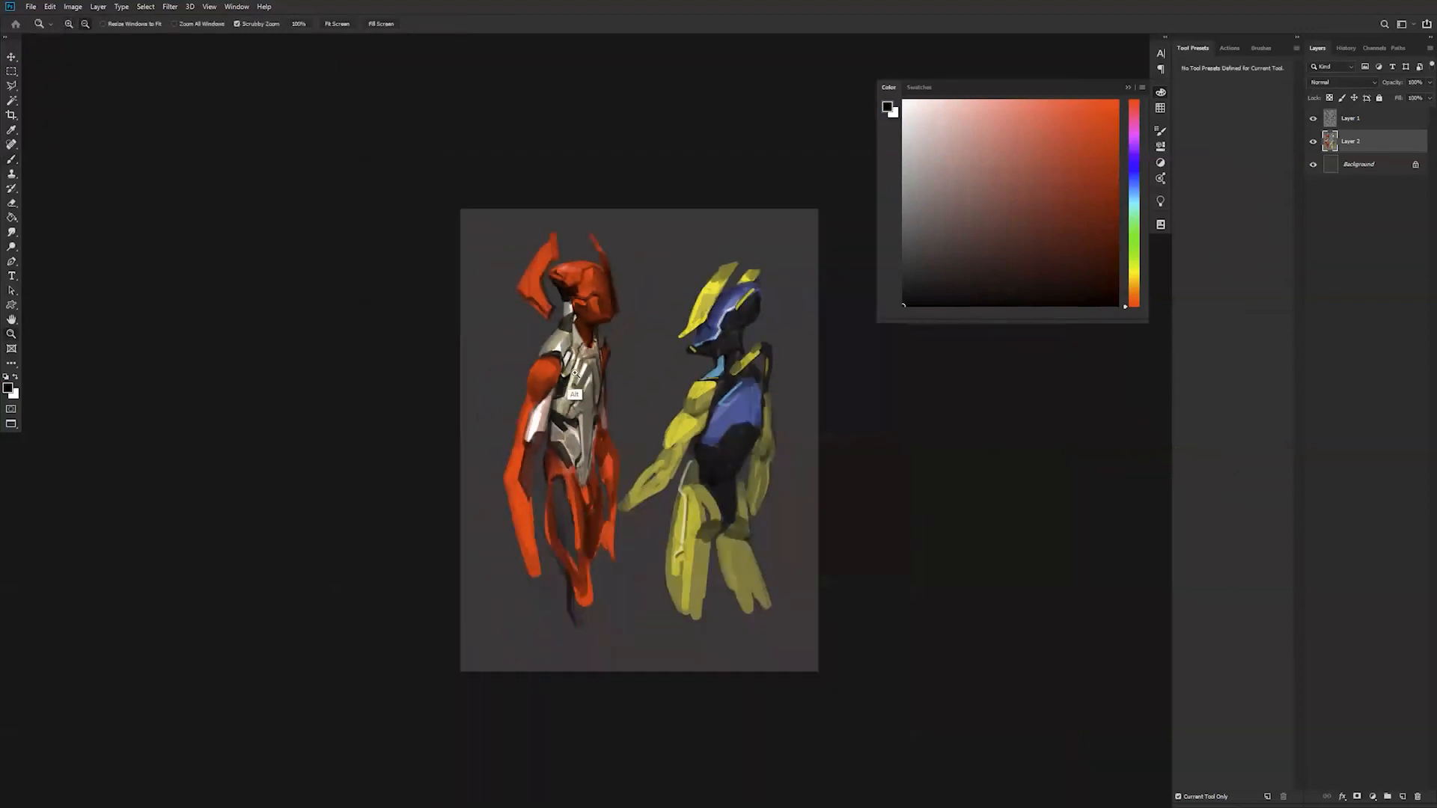
pyautogui.click(569, 363)
pyautogui.press('F2')
pyautogui.press('f')
pyautogui.moveTo(722, 462)
pyautogui.mouseDown()
pyautogui.moveTo(688, 447)
pyautogui.moveTo(688, 477)
pyautogui.moveTo(676, 411)
pyautogui.moveTo(689, 450)
pyautogui.moveTo(667, 473)
pyautogui.moveTo(687, 496)
pyautogui.moveTo(676, 485)
pyautogui.moveTo(684, 533)
pyautogui.moveTo(687, 521)
pyautogui.mouseUp()
pyautogui.press('alt')
pyautogui.keyDown('alt'); pyautogui.click(656, 440); pyautogui.keyUp('alt')
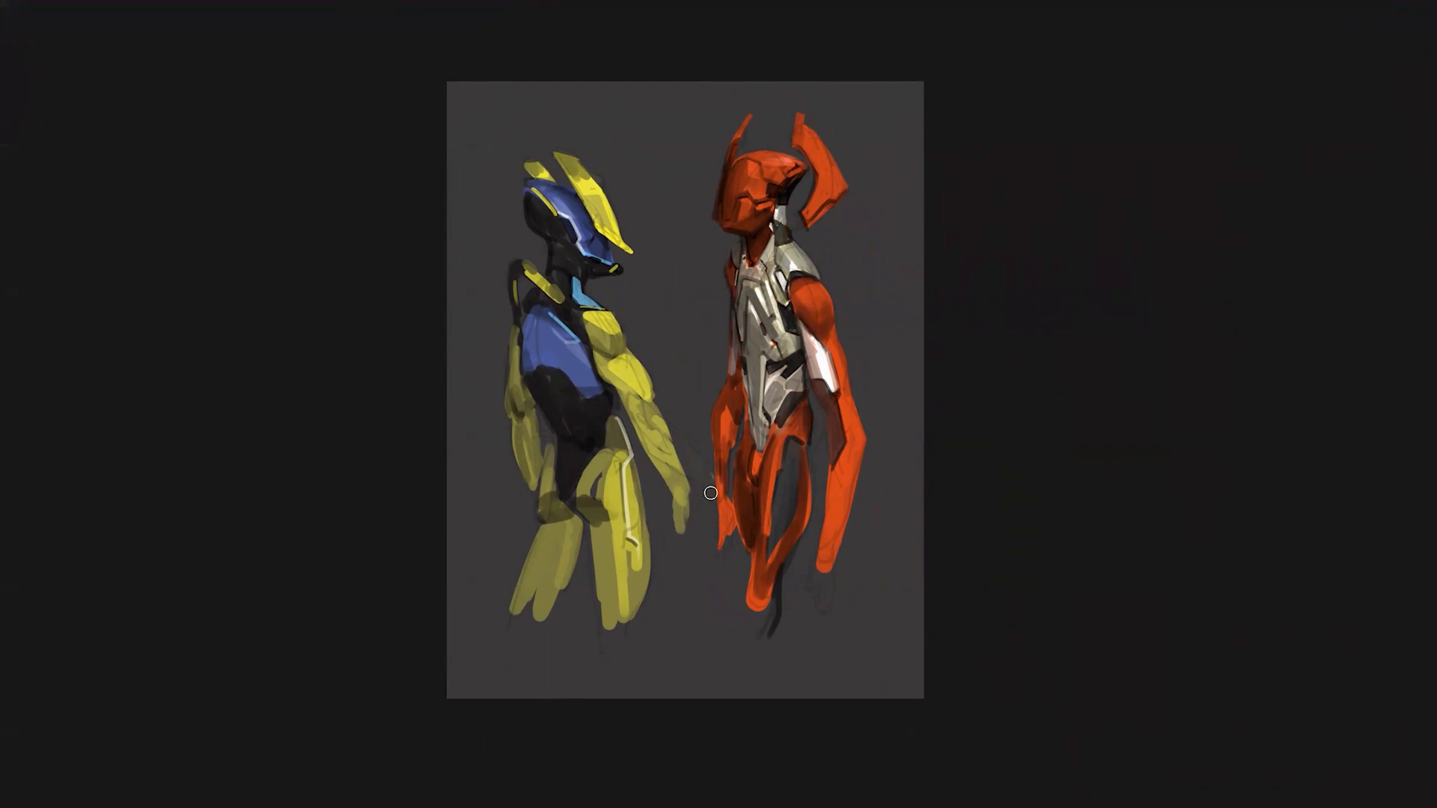
# - Flip the canvas back and shade the top of the red figure's near shoulder and its forearm with dark red
pyautogui.press('ctrl')
pyautogui.hotkey('ctrl', 'f')
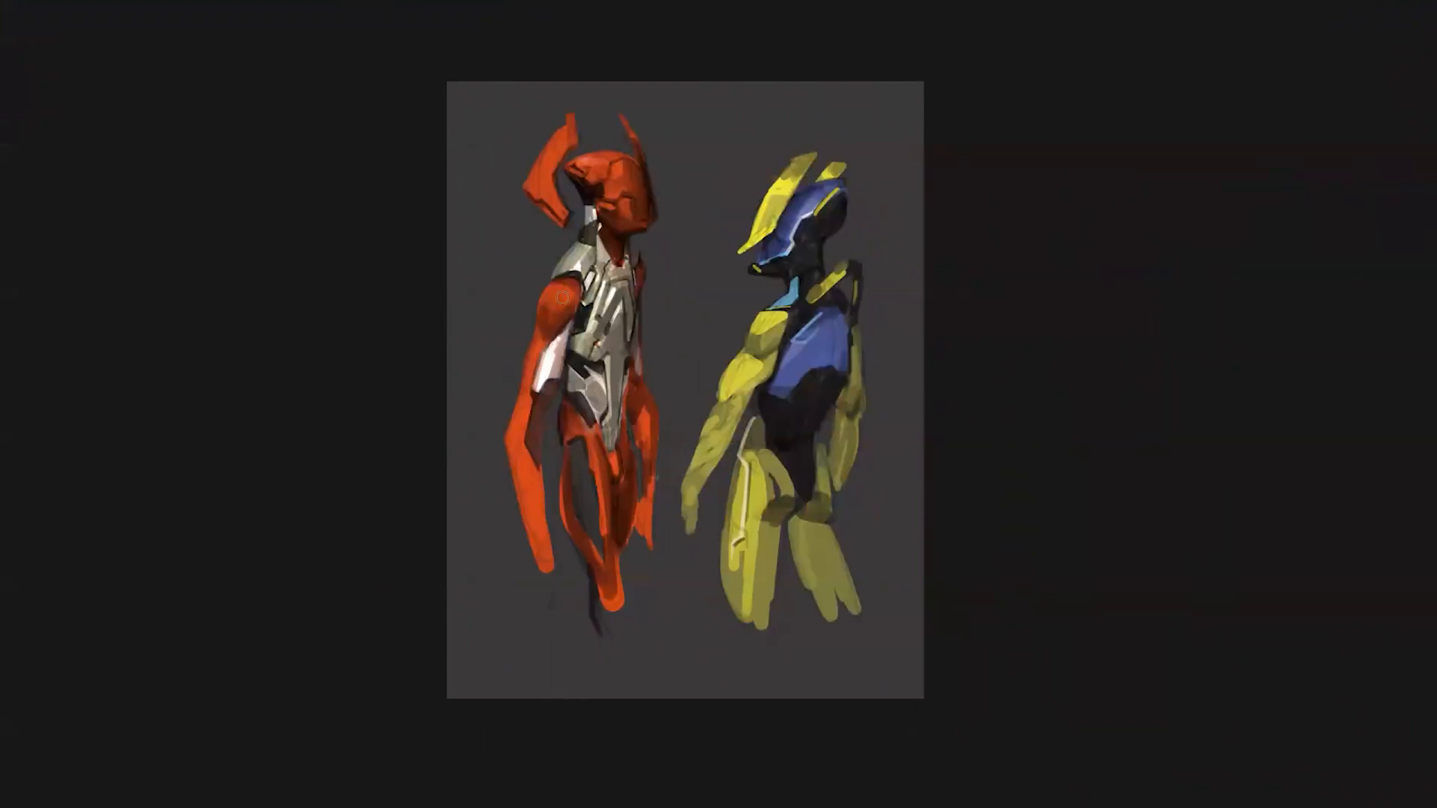
pyautogui.moveTo(556, 284); pyautogui.dragTo(571, 280)
pyautogui.moveTo(515, 478)
pyautogui.mouseDown()
pyautogui.moveTo(524, 450)
pyautogui.moveTo(548, 563)
pyautogui.mouseUp()
pyautogui.moveTo(520, 477)
pyautogui.mouseDown()
pyautogui.moveTo(536, 545)
pyautogui.moveTo(521, 456)
pyautogui.moveTo(552, 576)
pyautogui.mouseUp()
pyautogui.moveTo(522, 511)
pyautogui.mouseDown()
pyautogui.moveTo(531, 475)
pyautogui.moveTo(541, 542)
pyautogui.mouseUp()
pyautogui.hotkey('ctrl', 'z')
pyautogui.keyDown('alt'); pyautogui.click(524, 500); pyautogui.keyUp('alt')
pyautogui.moveTo(530, 468)
pyautogui.mouseDown()
pyautogui.moveTo(542, 549)
pyautogui.moveTo(521, 456)
pyautogui.moveTo(550, 597)
pyautogui.mouseUp()
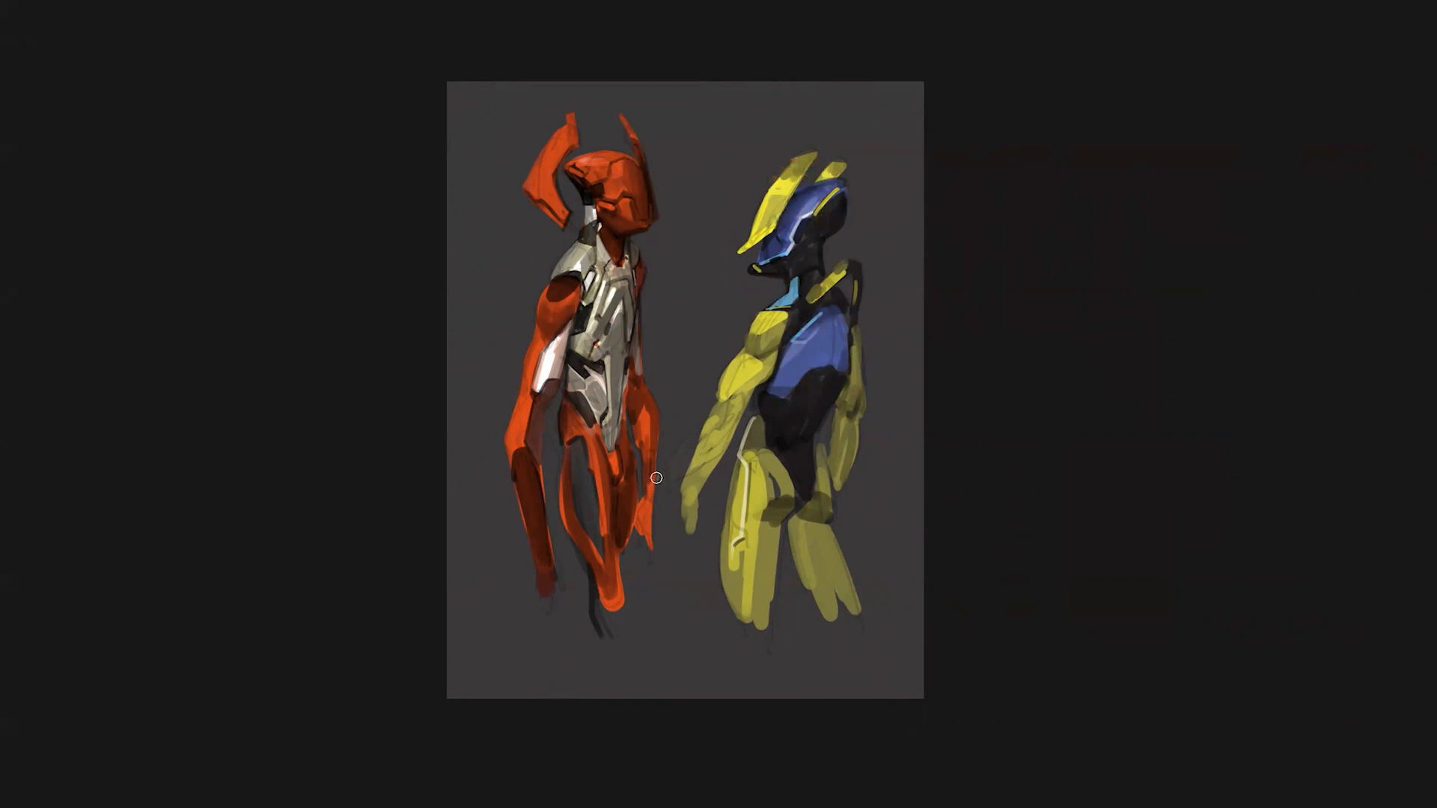
# - Shade the red figure's far arm with dark red and darken the hip area under the abdomen with a smaller brush
pyautogui.moveTo(646, 495)
pyautogui.mouseDown()
pyautogui.moveTo(649, 536)
pyautogui.moveTo(637, 518)
pyautogui.mouseUp()
pyautogui.moveTo(645, 465); pyautogui.dragTo(646, 504)
pyautogui.moveTo(633, 419)
pyautogui.mouseDown()
pyautogui.moveTo(640, 460)
pyautogui.moveTo(637, 411)
pyautogui.moveTo(653, 442)
pyautogui.mouseUp()
pyautogui.moveTo(641, 393); pyautogui.dragTo(638, 434)
pyautogui.moveTo(644, 411); pyautogui.dragTo(652, 509)
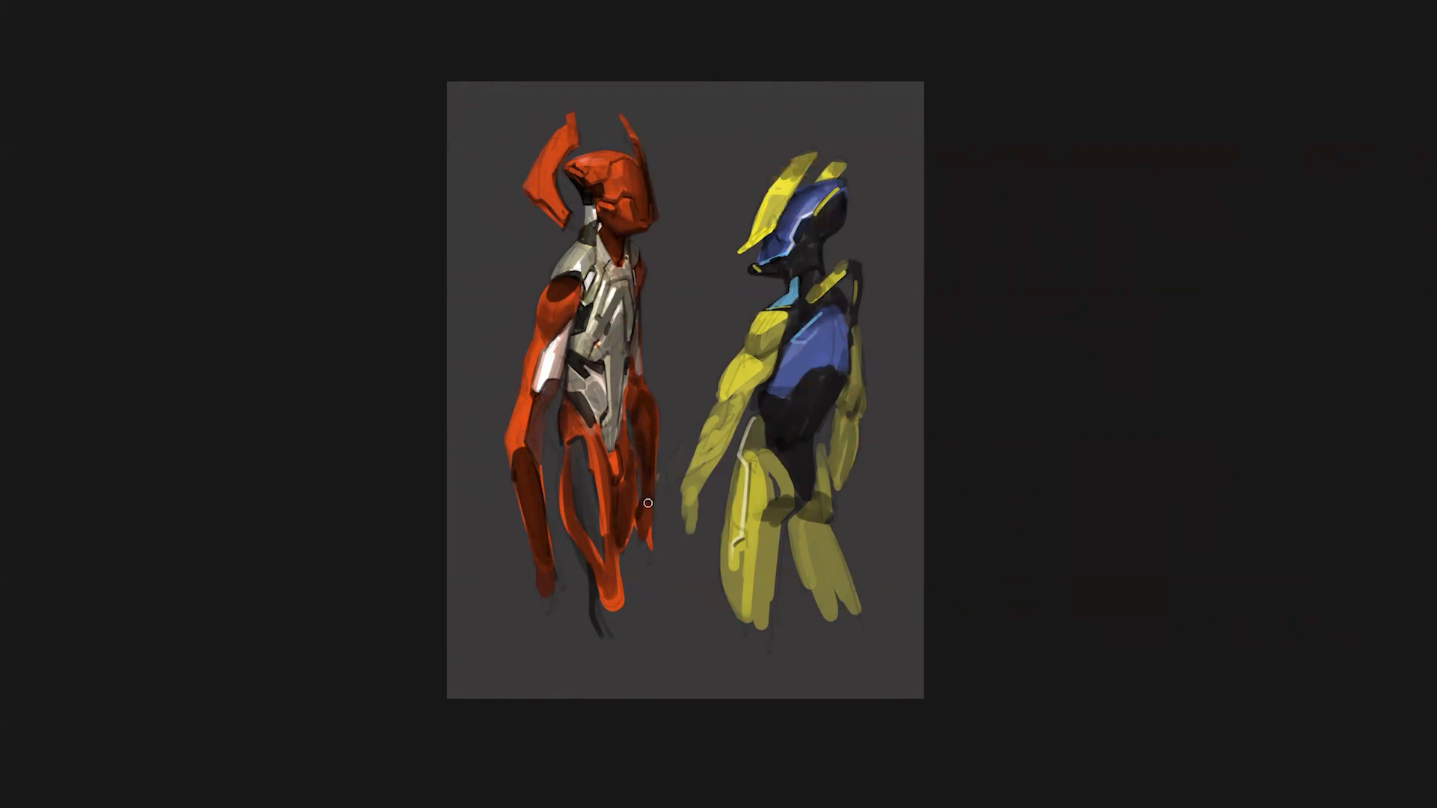
pyautogui.press('[')
pyautogui.moveTo(626, 387)
pyautogui.mouseDown()
pyautogui.moveTo(627, 452)
pyautogui.moveTo(564, 433)
pyautogui.moveTo(564, 395)
pyautogui.moveTo(580, 424)
pyautogui.moveTo(577, 411)
pyautogui.mouseUp()
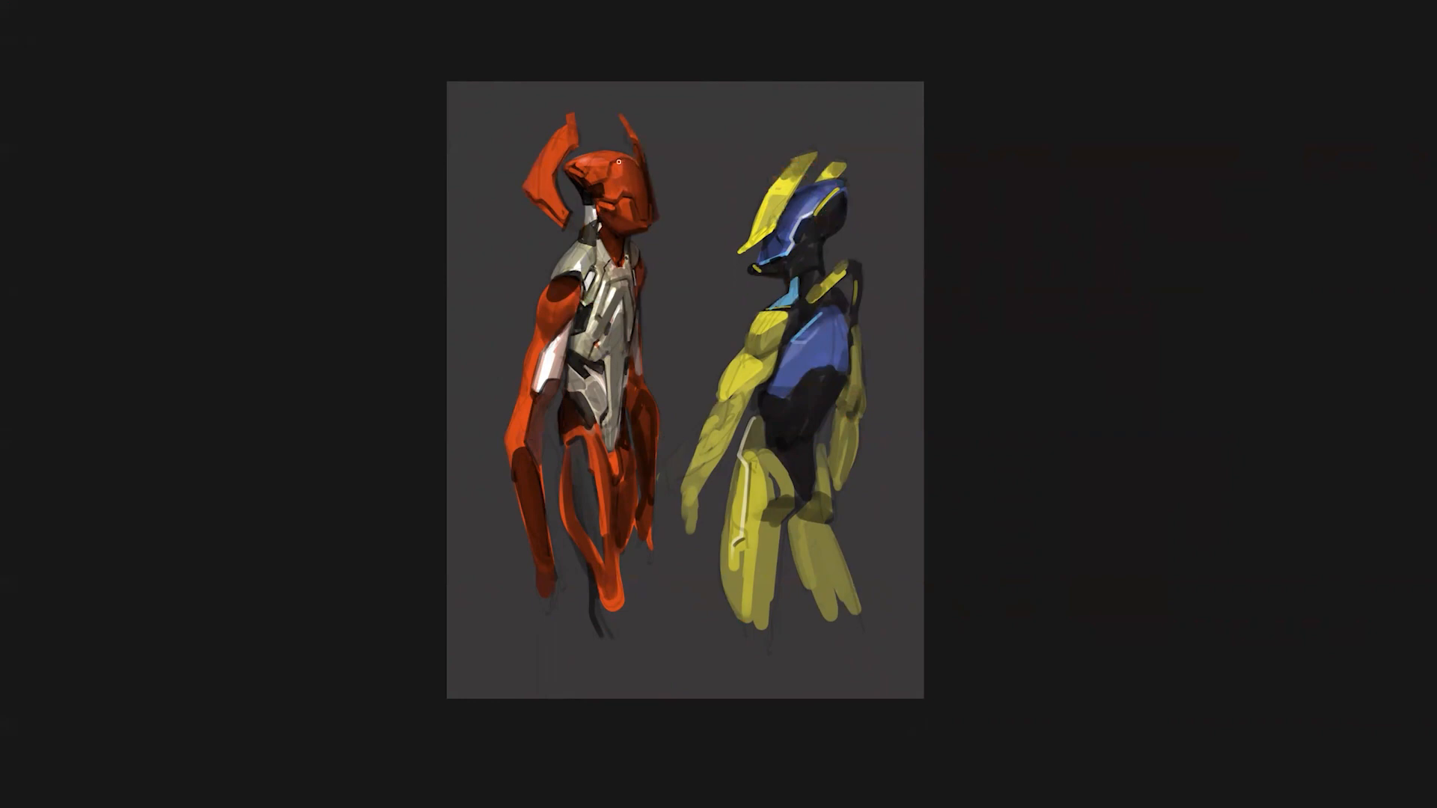
# - Paint a pinkish-red highlight on the red figure's rear crest and refine the head, checking it on the flipped canvas
pyautogui.moveTo(624, 168)
pyautogui.mouseDown()
pyautogui.moveTo(641, 205)
pyautogui.moveTo(635, 164)
pyautogui.moveTo(619, 162)
pyautogui.moveTo(642, 197)
pyautogui.mouseUp()
pyautogui.hotkey('ctrl', 'alt', 'h')
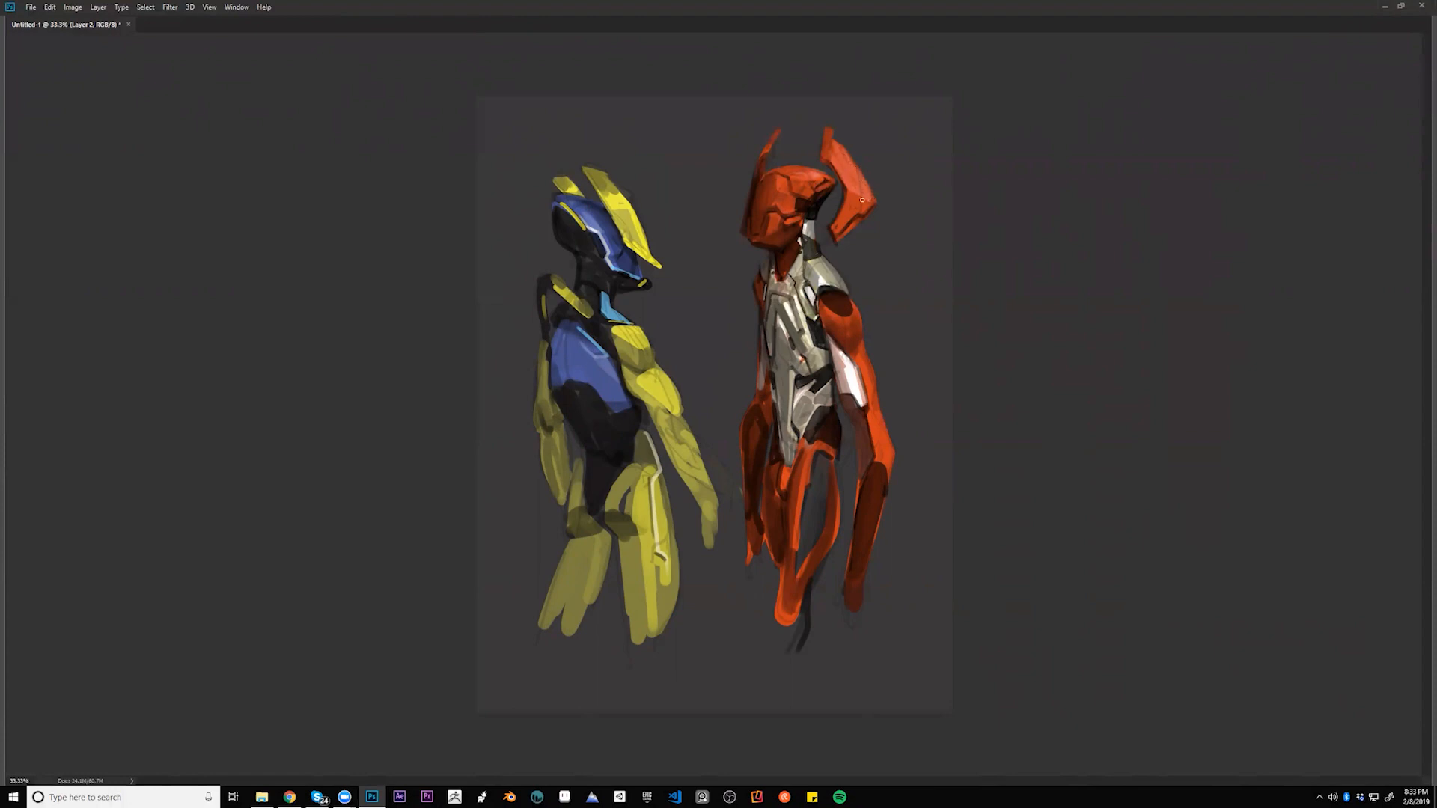
pyautogui.moveTo(874, 204); pyautogui.dragTo(874, 198)
pyautogui.moveTo(789, 191); pyautogui.dragTo(783, 183)
pyautogui.hotkey('ctrl', 'z')
pyautogui.hotkey('ctrl', 'shift', 'h')
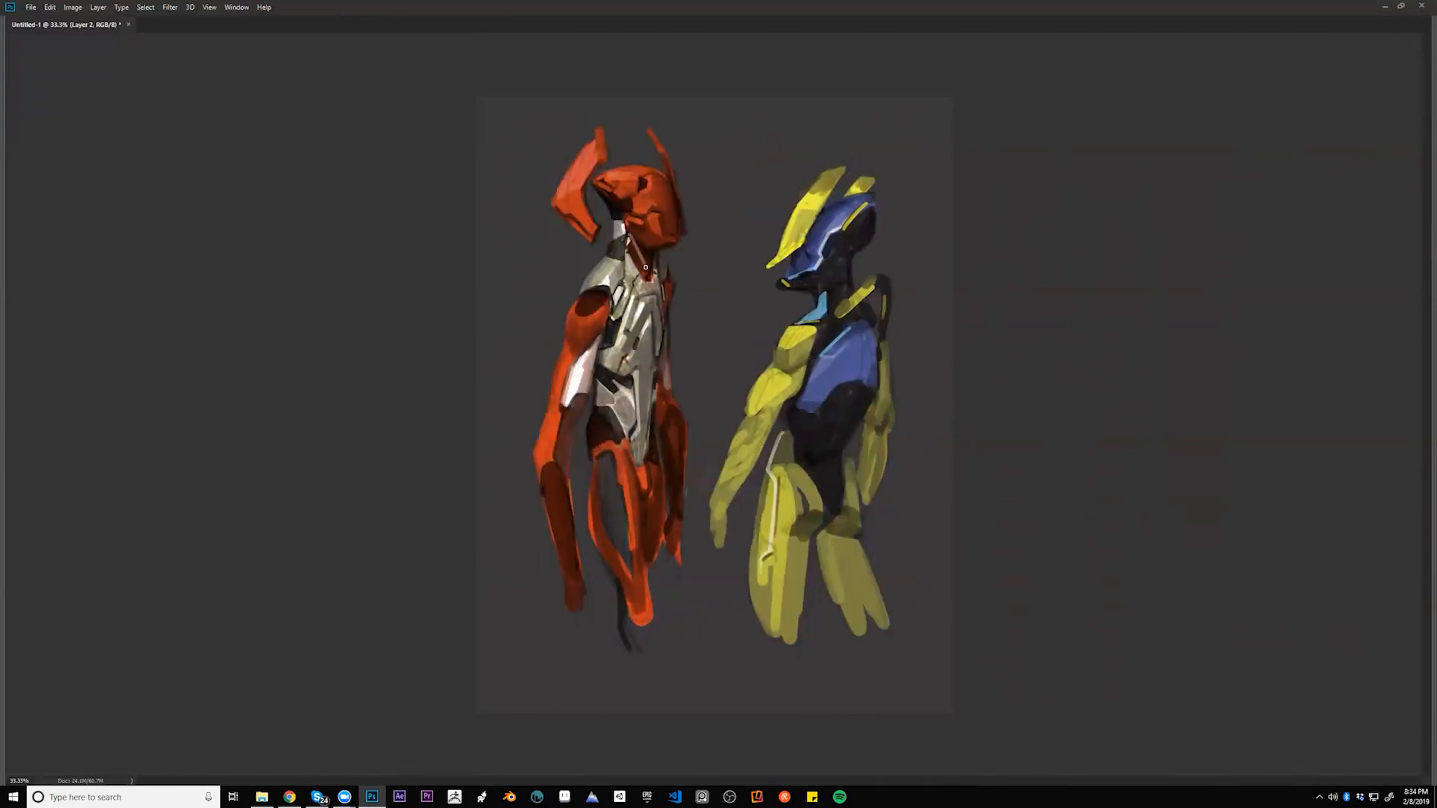
# - Add detail strokes to the red figure's neck and paint a sampled light gray highlight on the shoulder cap
pyautogui.moveTo(629, 236)
pyautogui.mouseDown()
pyautogui.moveTo(644, 277)
pyautogui.moveTo(654, 253)
pyautogui.moveTo(654, 283)
pyautogui.mouseUp()
pyautogui.moveTo(583, 302)
pyautogui.mouseDown()
pyautogui.moveTo(605, 292)
pyautogui.moveTo(583, 298)
pyautogui.moveTo(595, 302)
pyautogui.mouseUp()
pyautogui.moveTo(666, 280); pyautogui.dragTo(670, 269)
pyautogui.keyDown('alt'); pyautogui.click(598, 289); pyautogui.keyUp('alt')
pyautogui.keyDown('alt'); pyautogui.click(598, 290); pyautogui.keyUp('alt')
pyautogui.moveTo(596, 291); pyautogui.dragTo(585, 301)
pyautogui.moveTo(596, 291); pyautogui.dragTo(589, 305)
# - Brighten the edges of the red figure's collar and chest plates with light strokes, undoing the ones on the abdomen
pyautogui.moveTo(626, 273); pyautogui.dragTo(646, 339)
pyautogui.moveTo(628, 279); pyautogui.dragTo(637, 298)
pyautogui.moveTo(637, 401); pyautogui.dragTo(640, 392)
pyautogui.hotkey('ctrl', 'z')
pyautogui.hotkey('ctrl', 'z')
pyautogui.moveTo(658, 286); pyautogui.dragTo(656, 365)
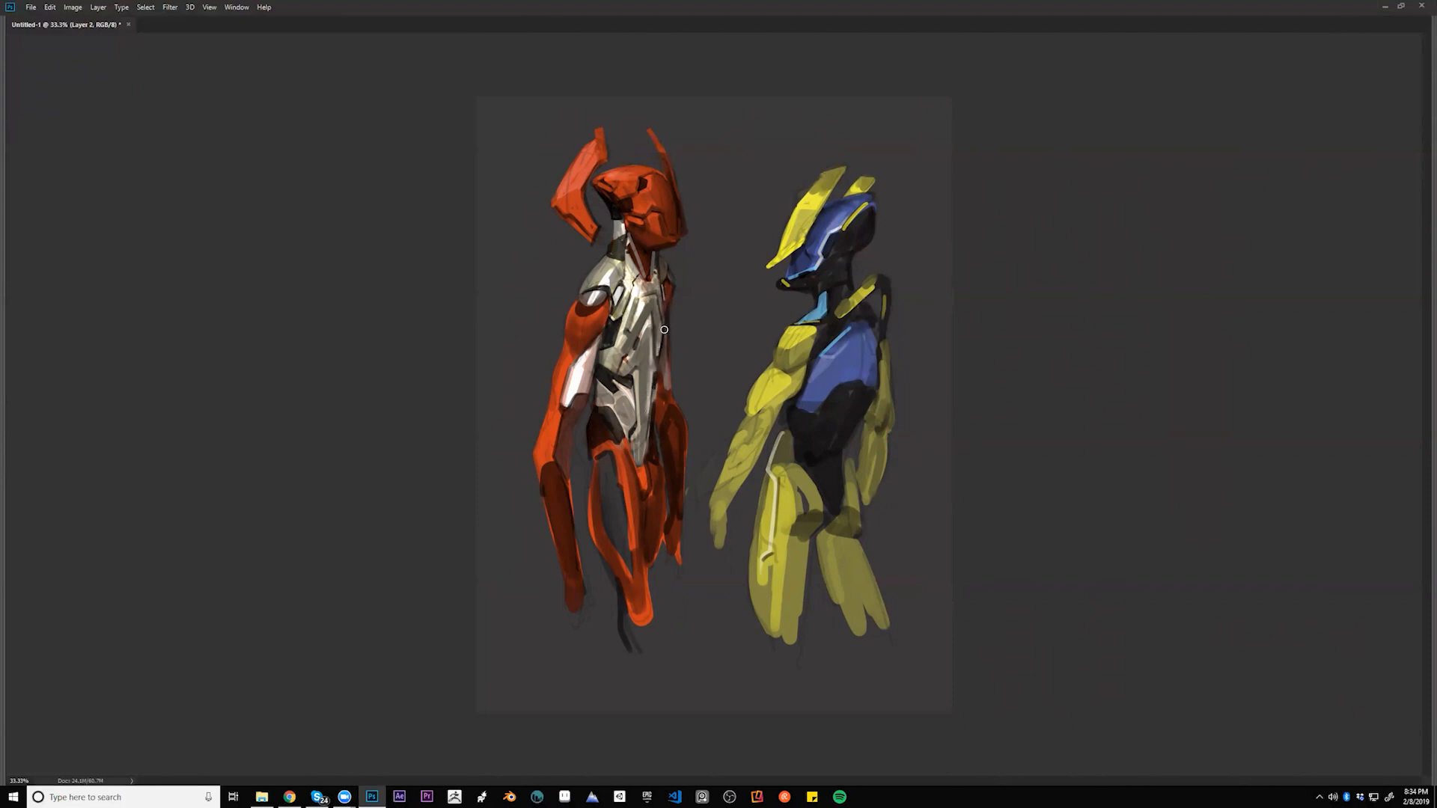
# - Review both figures at reduced size on the flipped canvas, and restore the interface panels
pyautogui.hotkey('ctrl', '-')
pyautogui.hotkey('ctrl', '-')
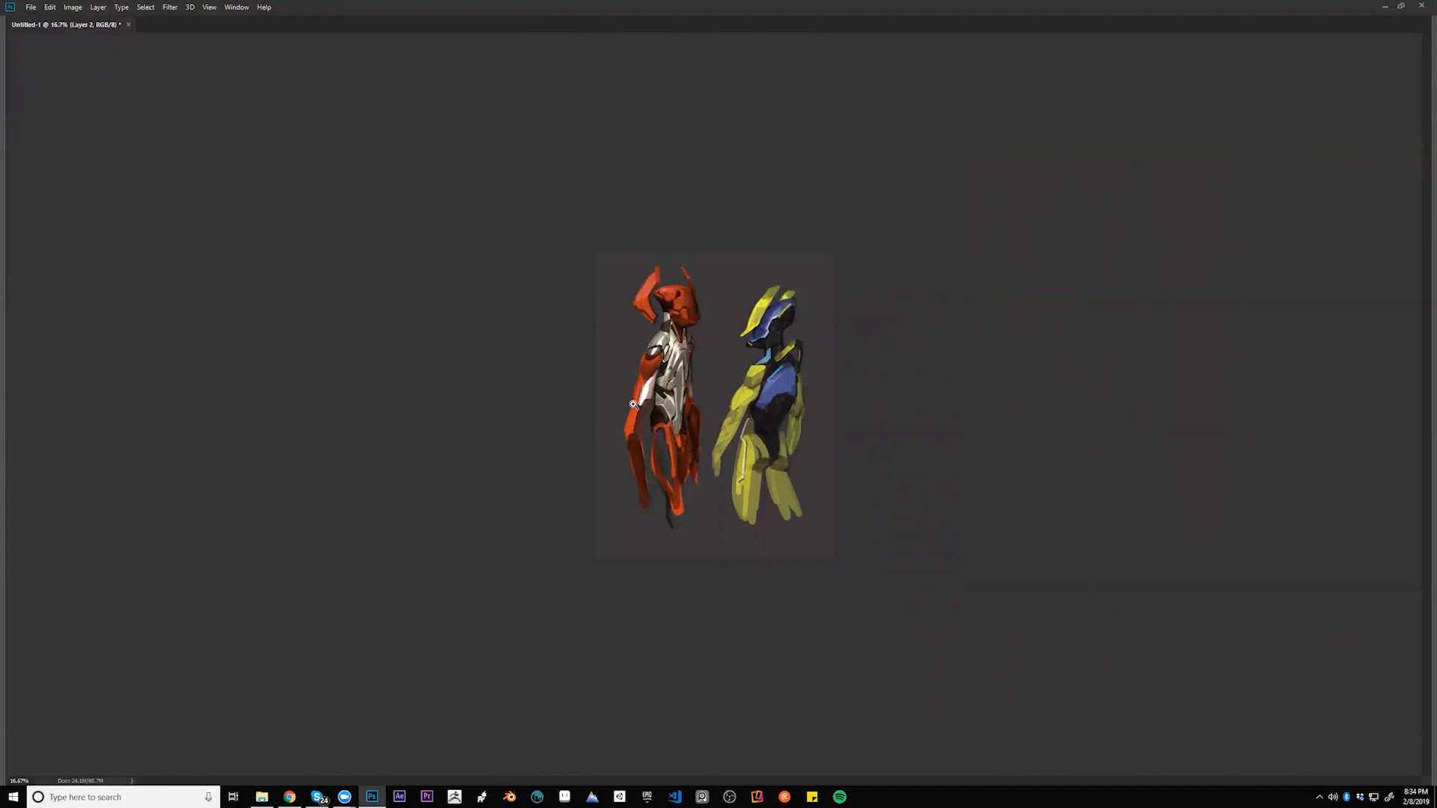
pyautogui.hotkey('ctrl', 'shift', 'h')
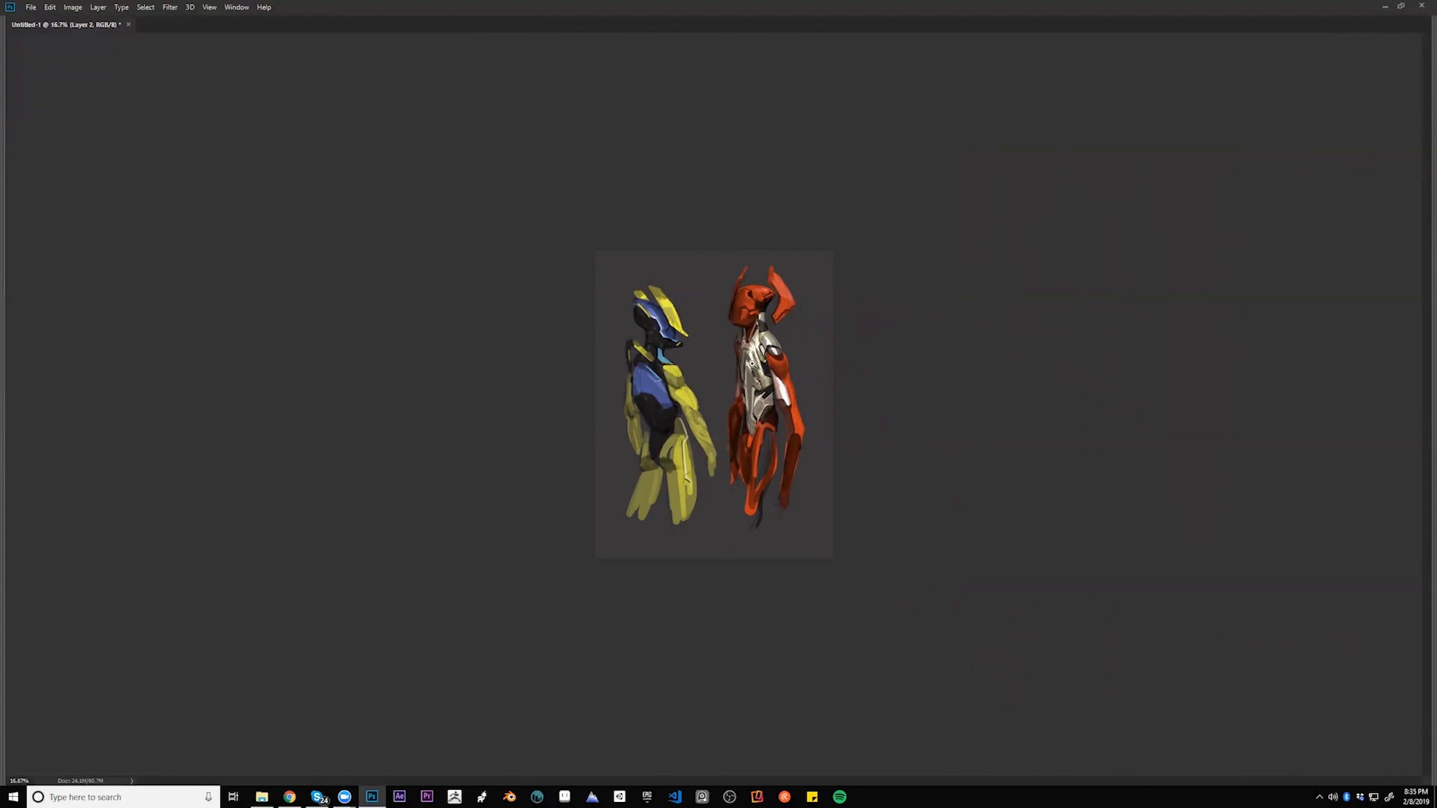
pyautogui.click(757, 368)
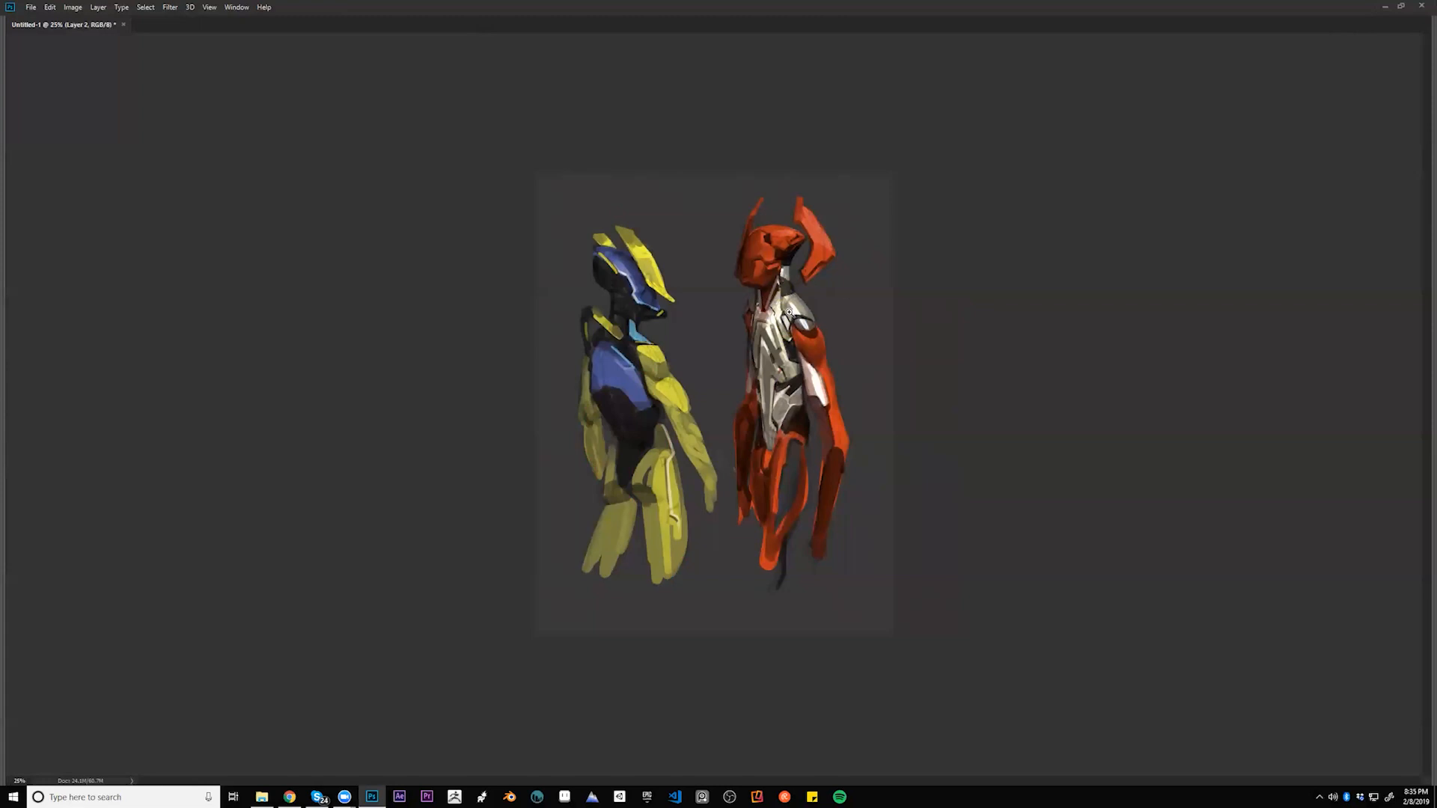
pyautogui.hotkey('ctrl', '+')
pyautogui.press('Tab')
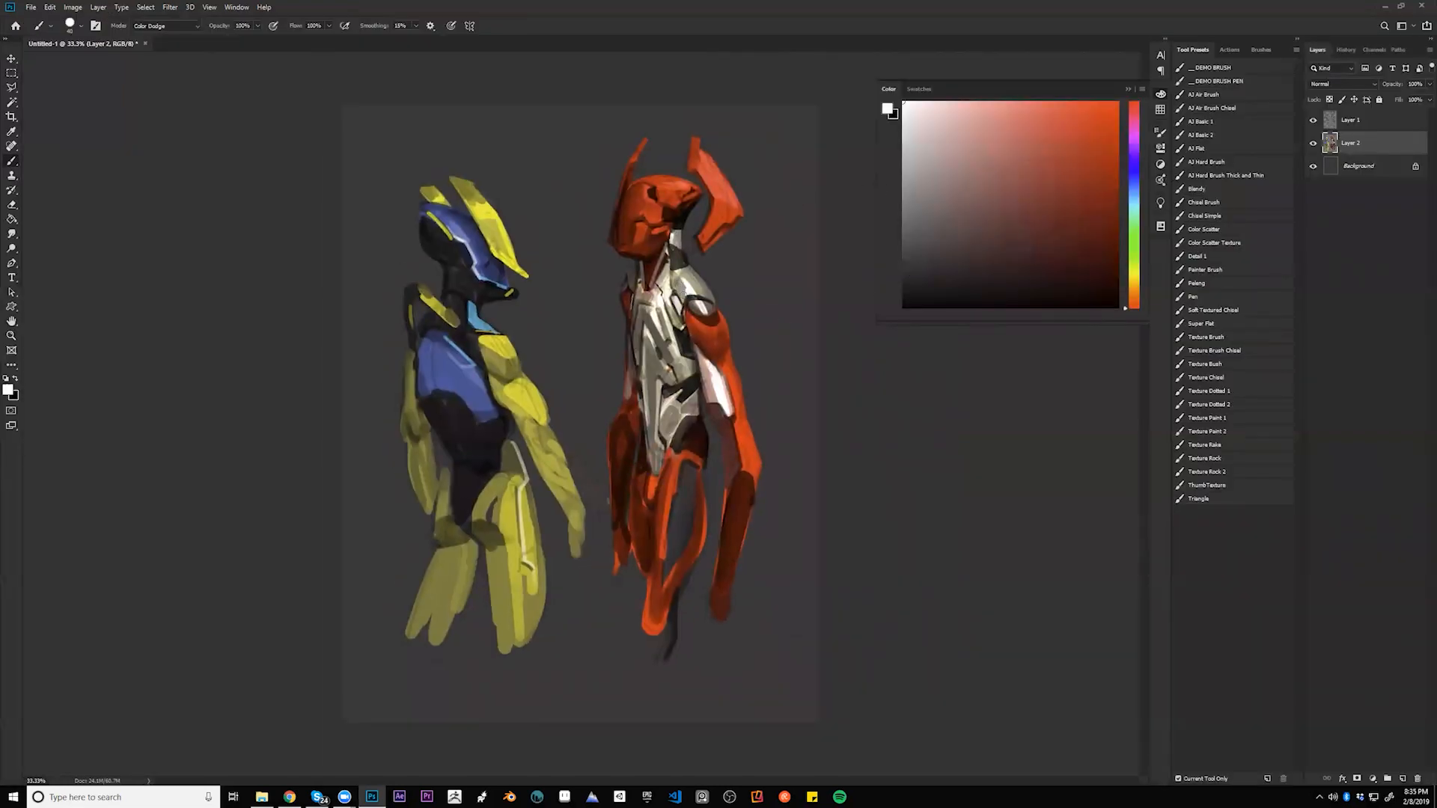
# - Set the brush to Normal mode with black and a larger size, hide Layer 1 and make Layer 2 active
pyautogui.hotkey('shift', 'alt', 'n')
pyautogui.press('x')
pyautogui.press(']')
pyautogui.press(']')
pyautogui.press(']')
pyautogui.press(']')
pyautogui.click(1381, 120)
pyautogui.click(1313, 120)
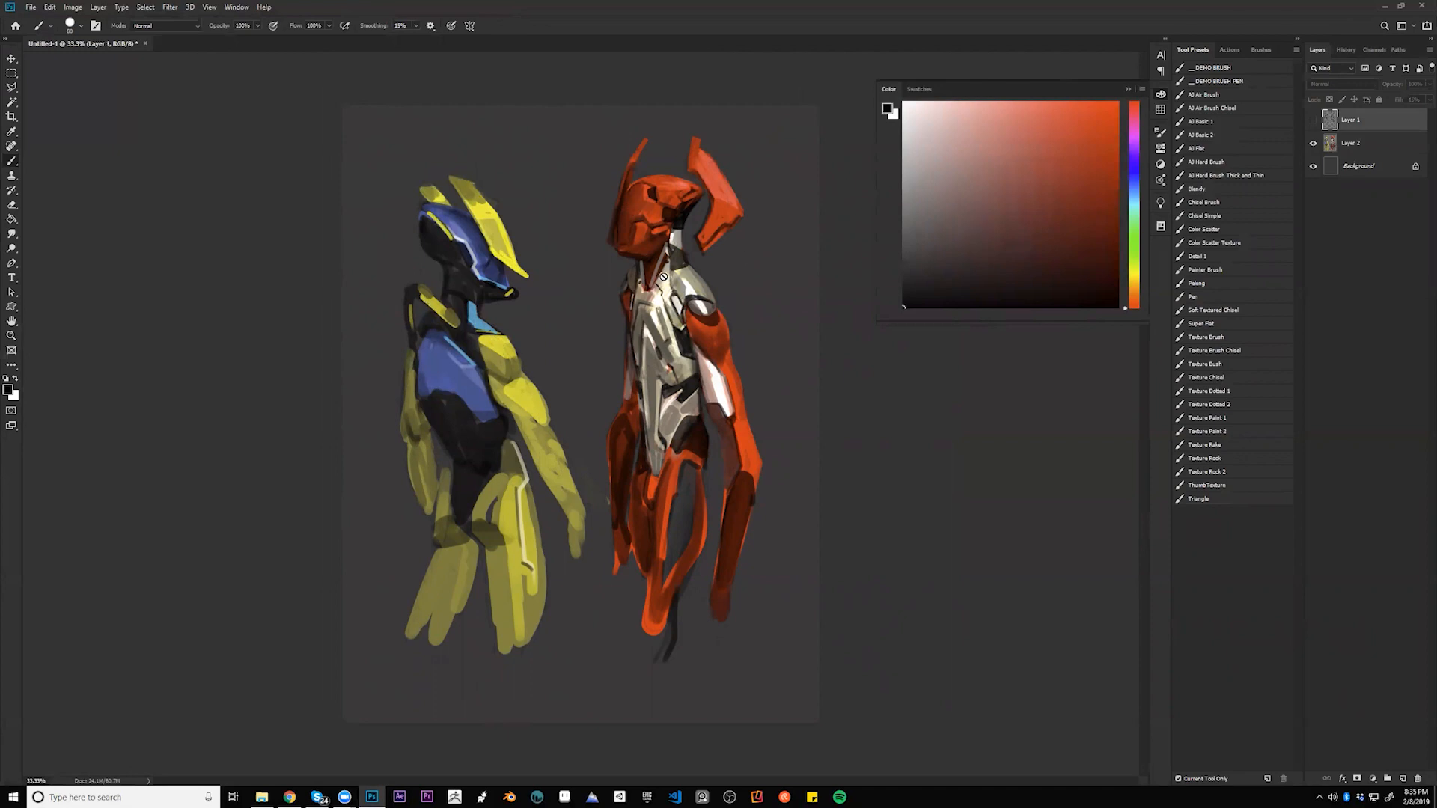
pyautogui.click(1370, 142)
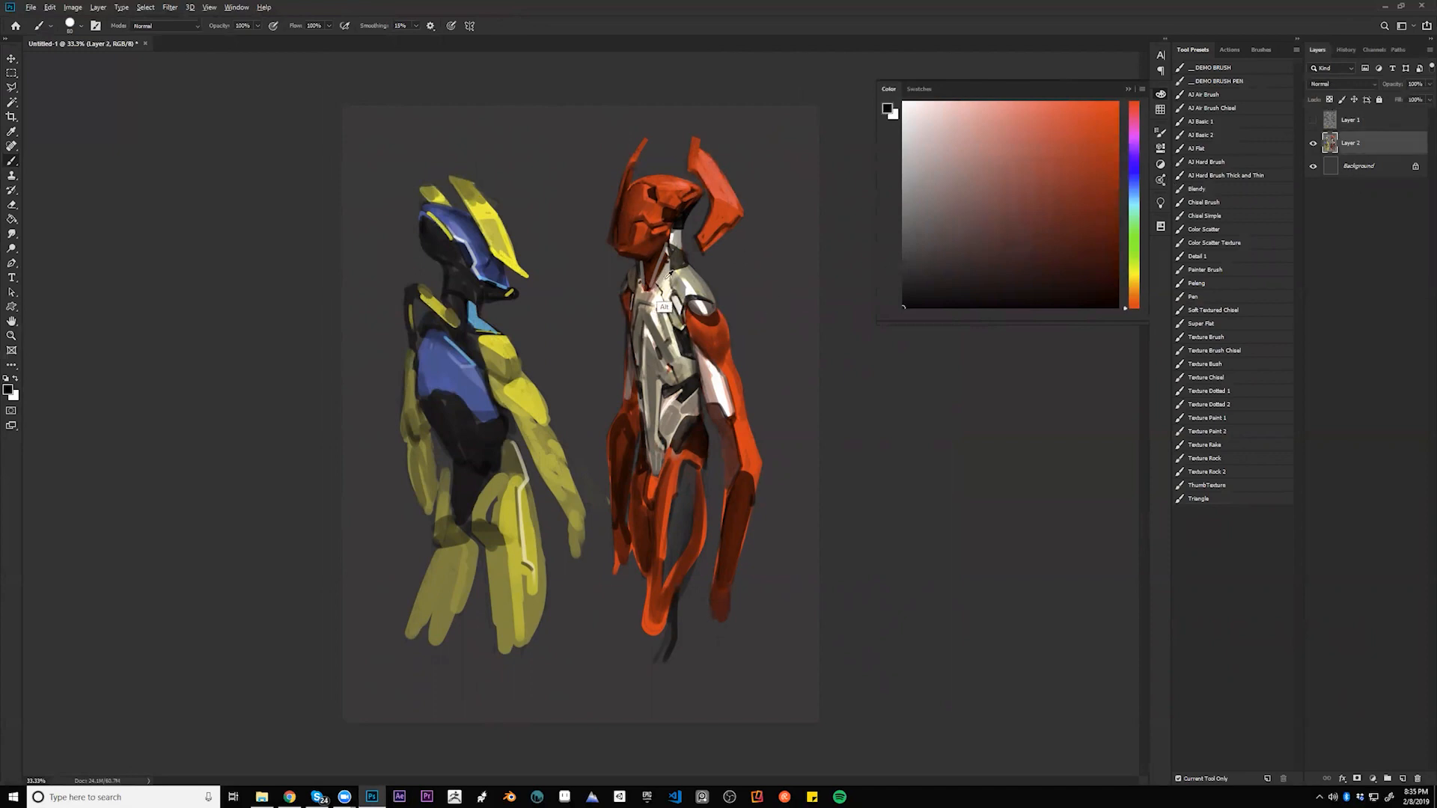
# - Flip the canvas horizontally and shade the red figure's upper arm and far arm with sampled gray-brown and dark red
pyautogui.keyDown('alt'); pyautogui.click(660, 299); pyautogui.keyUp('alt')
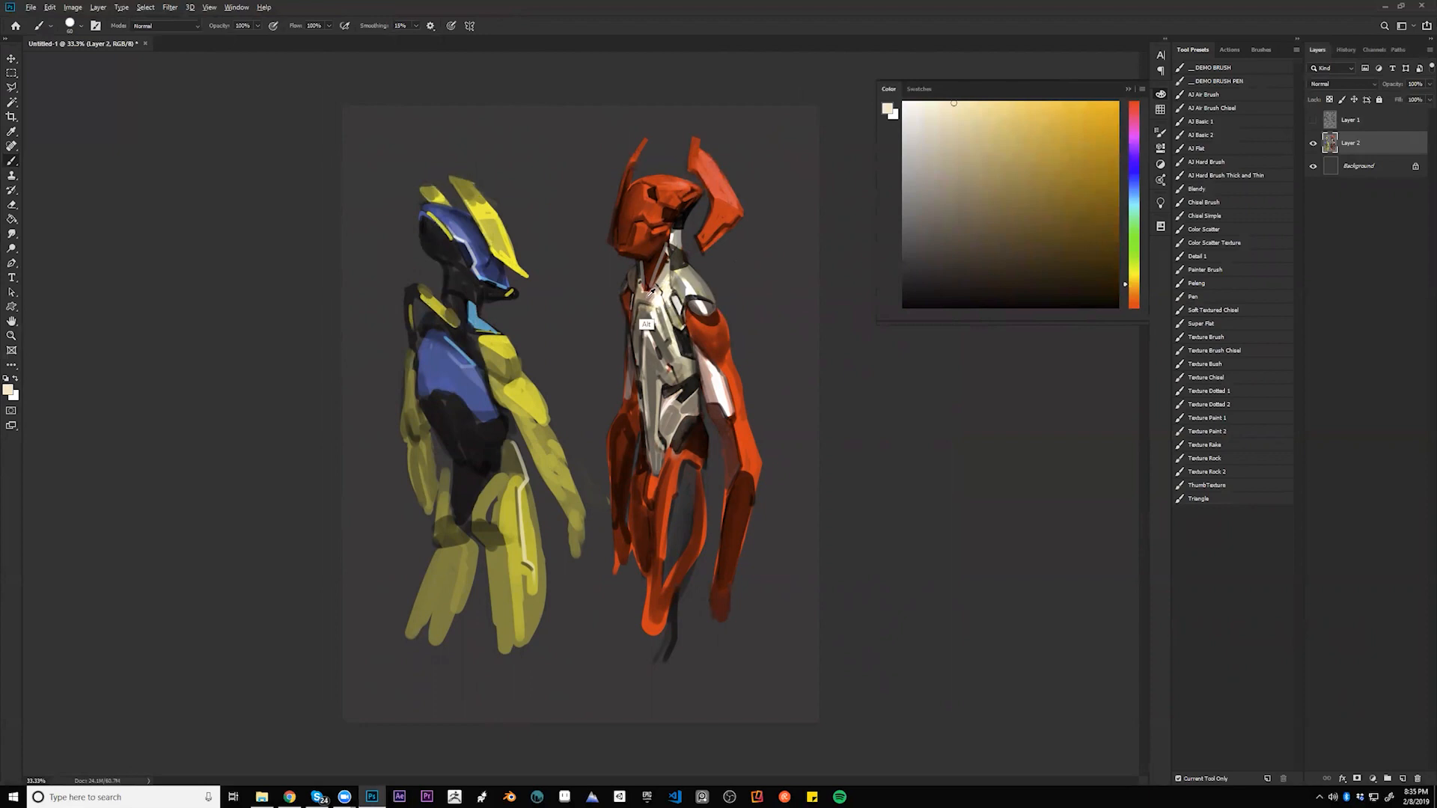
pyautogui.keyDown('alt'); pyautogui.click(648, 324); pyautogui.keyUp('alt')
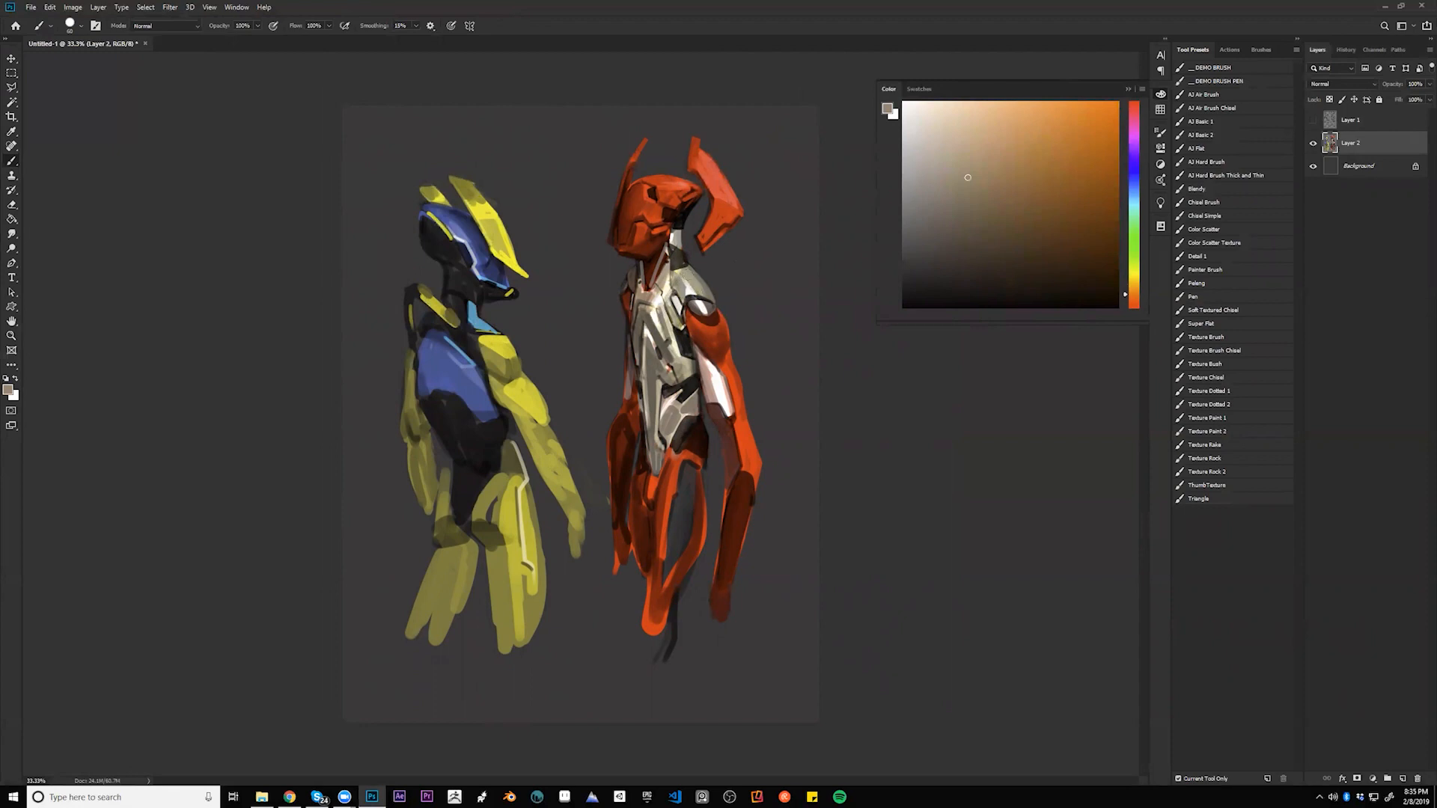
pyautogui.hotkey('ctrl', 'shift', 'h')
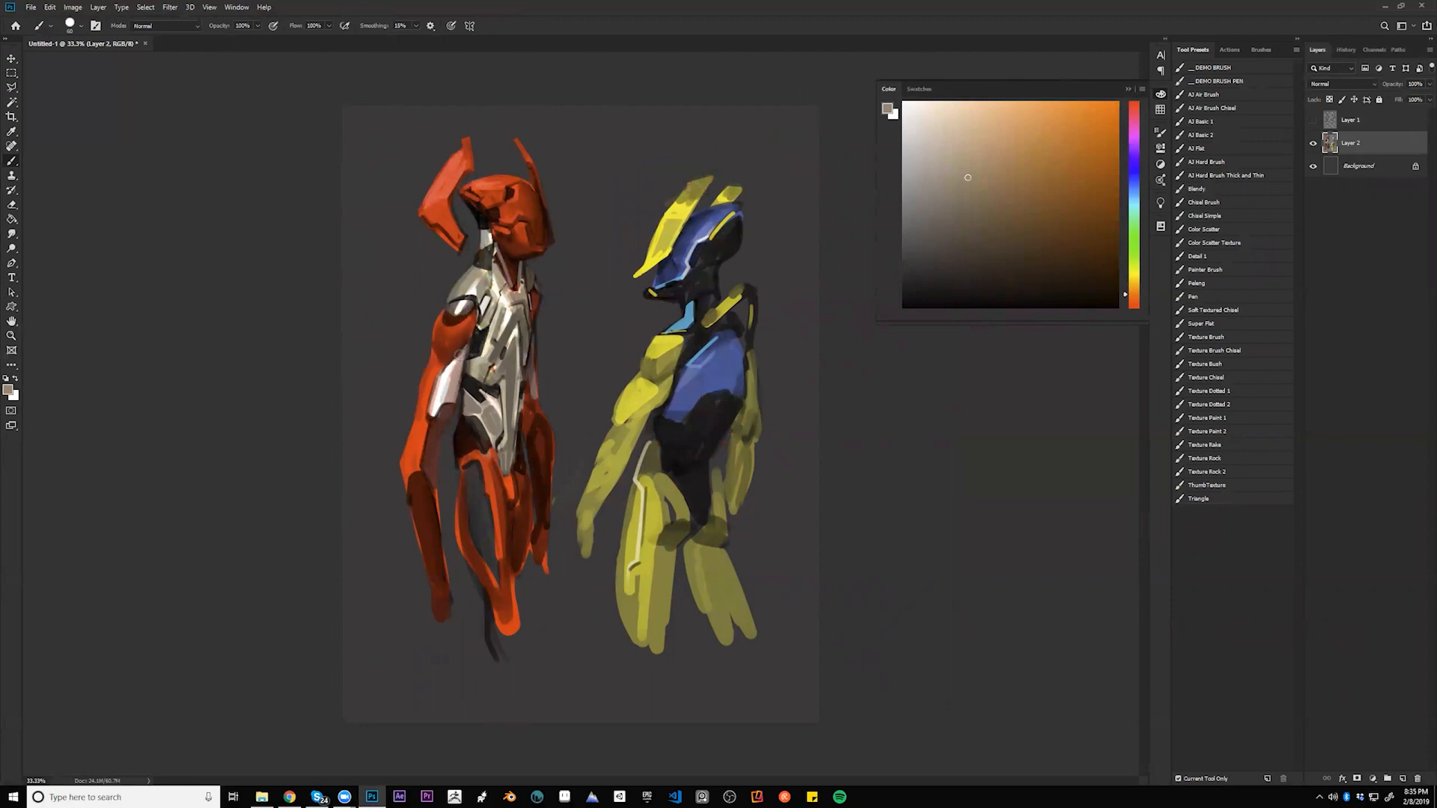
pyautogui.keyDown('alt'); pyautogui.click(449, 374); pyautogui.keyUp('alt')
pyautogui.keyDown('alt'); pyautogui.click(449, 360); pyautogui.keyUp('alt')
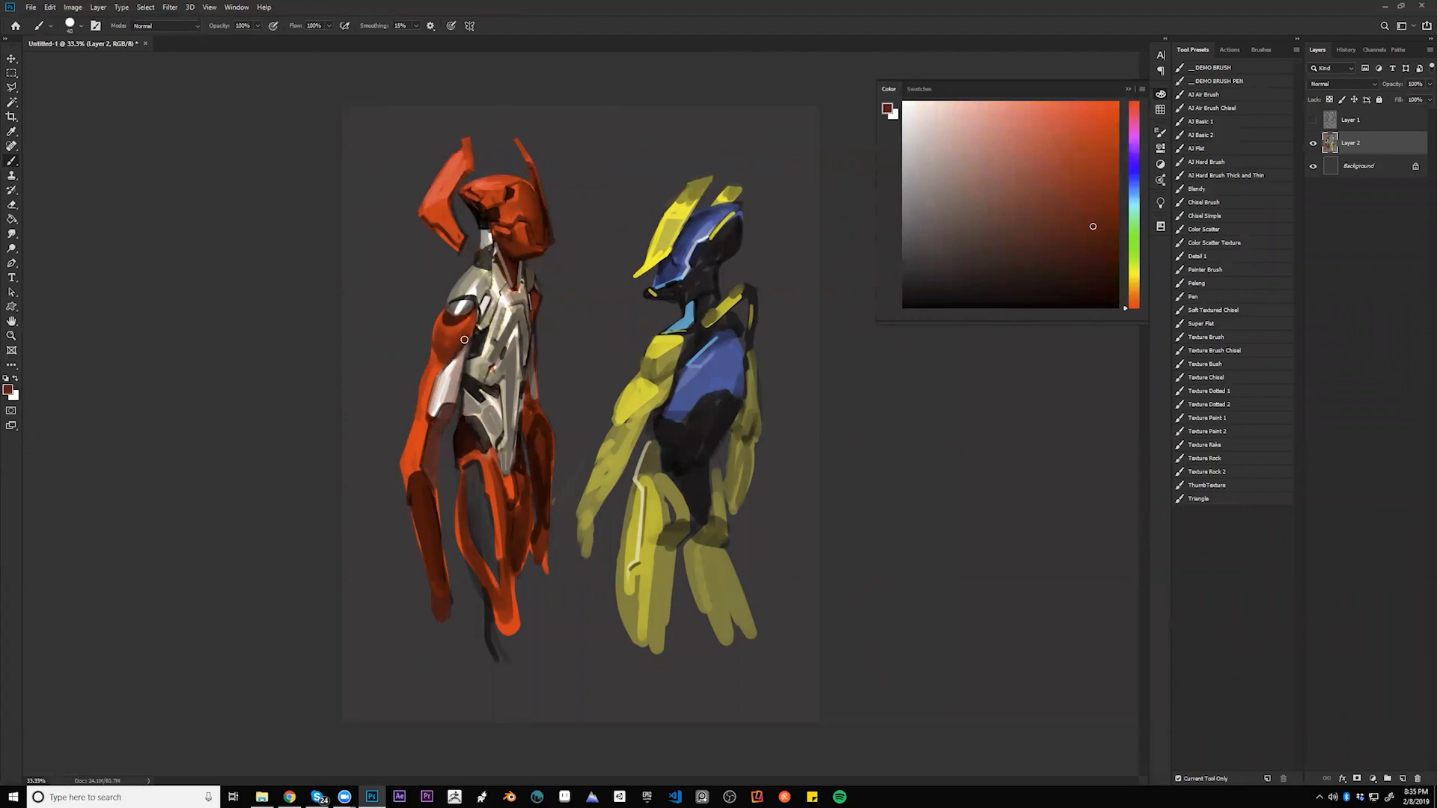
pyautogui.keyDown('alt'); pyautogui.click(449, 362); pyautogui.keyUp('alt')
pyautogui.press('[')
pyautogui.press('[')
pyautogui.keyDown('alt'); pyautogui.click(451, 360); pyautogui.keyUp('alt')
pyautogui.keyDown('alt'); pyautogui.click(448, 366); pyautogui.keyUp('alt')
pyautogui.press(']')
pyautogui.moveTo(534, 318); pyautogui.dragTo(536, 397)
# - Add small black accents to the red figure's near arm and waist, adjusting the brush size
pyautogui.keyDown('alt'); pyautogui.click(454, 406); pyautogui.keyUp('alt')
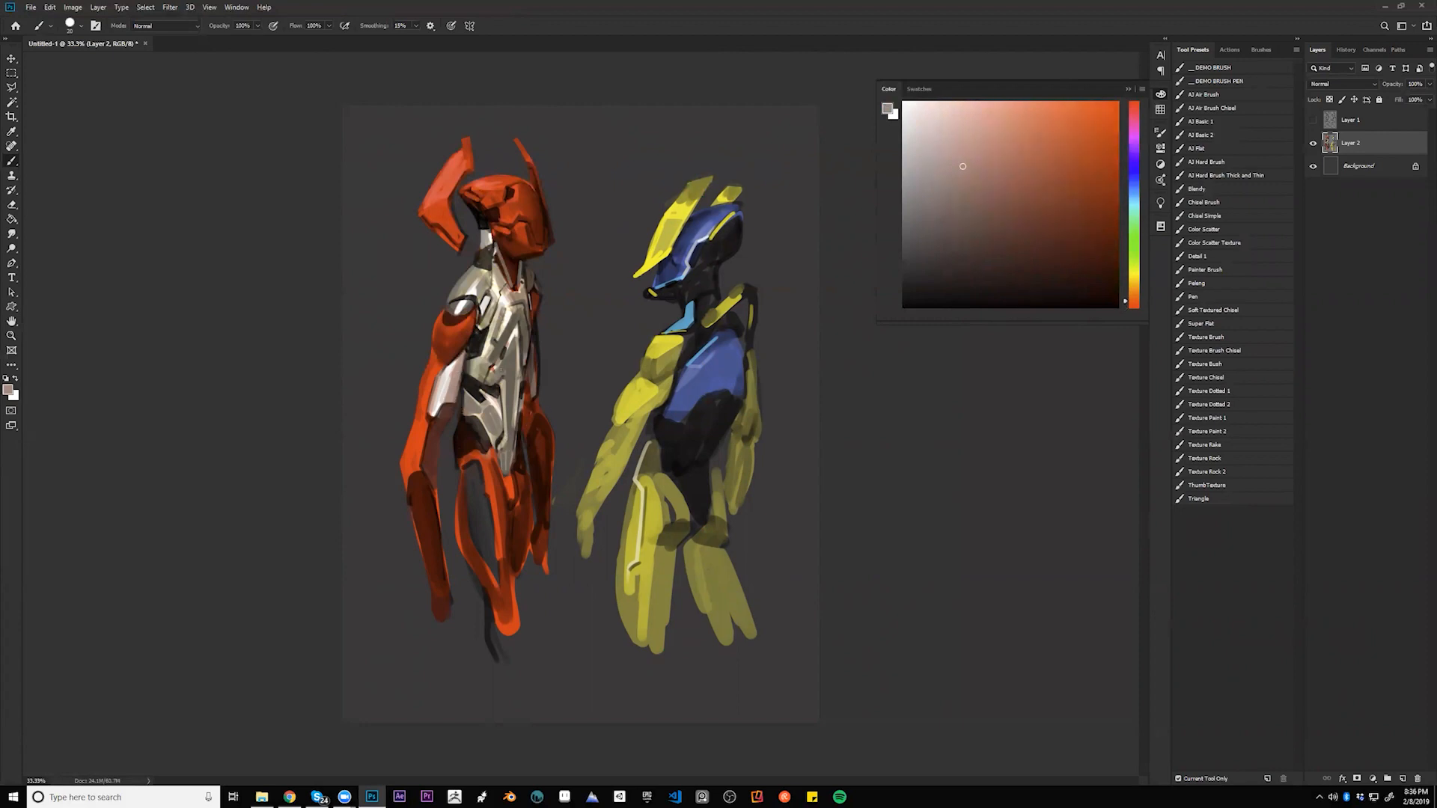
pyautogui.keyDown('alt'); pyautogui.click(535, 374); pyautogui.keyUp('alt')
pyautogui.press('d')
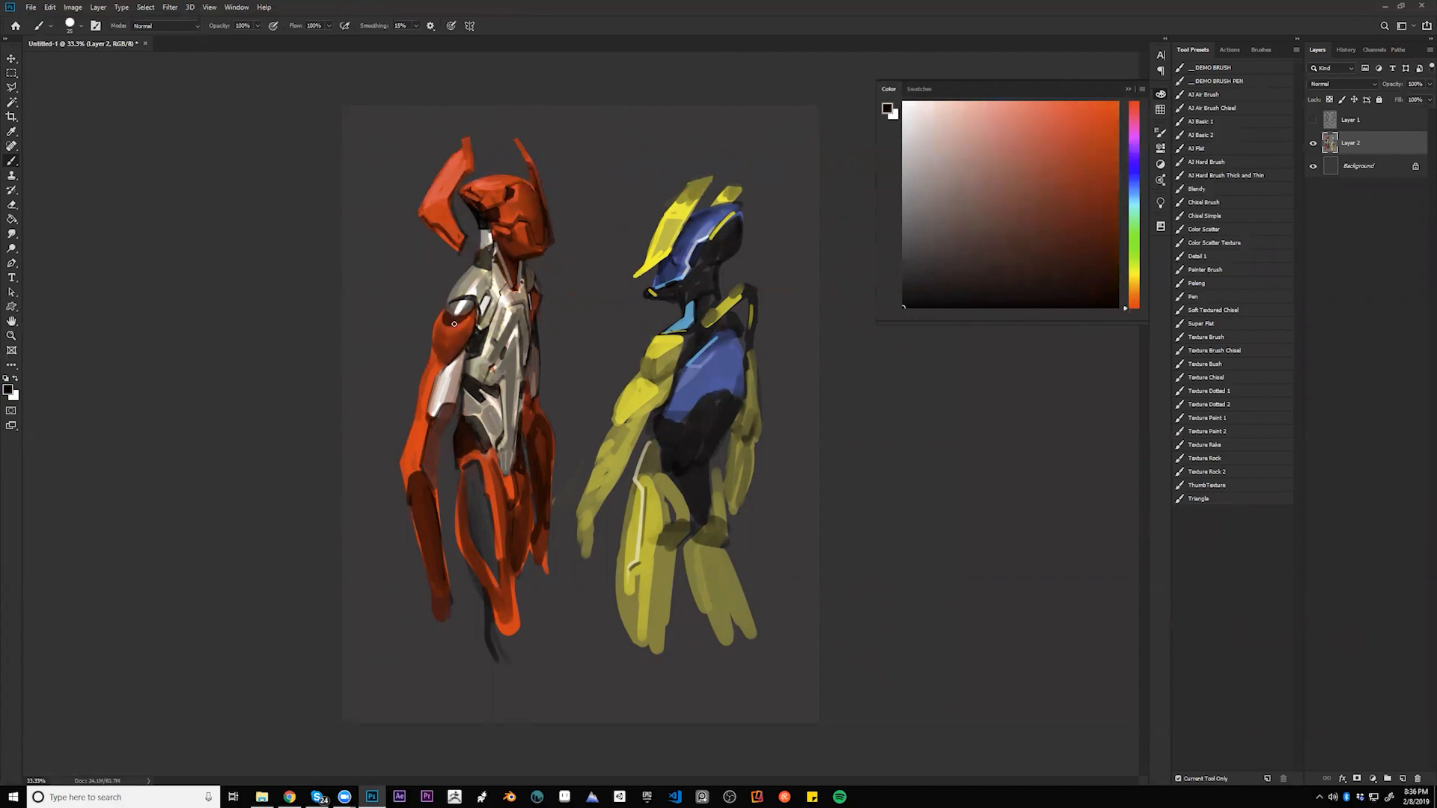
pyautogui.press('[')
pyautogui.press('[')
pyautogui.press(']')
pyautogui.press(']')
pyautogui.press(']')
pyautogui.press(']')
pyautogui.press('[')
pyautogui.press('[')
pyautogui.press('[')
pyautogui.moveTo(477, 432)
pyautogui.mouseDown()
pyautogui.moveTo(478, 419)
pyautogui.moveTo(480, 438)
pyautogui.mouseUp()
# - Paint black under the red figure's abdomen plate and along the outer hip and thigh, and flip the canvas horizontally
pyautogui.keyDown('alt'); pyautogui.click(470, 417); pyautogui.keyUp('alt')
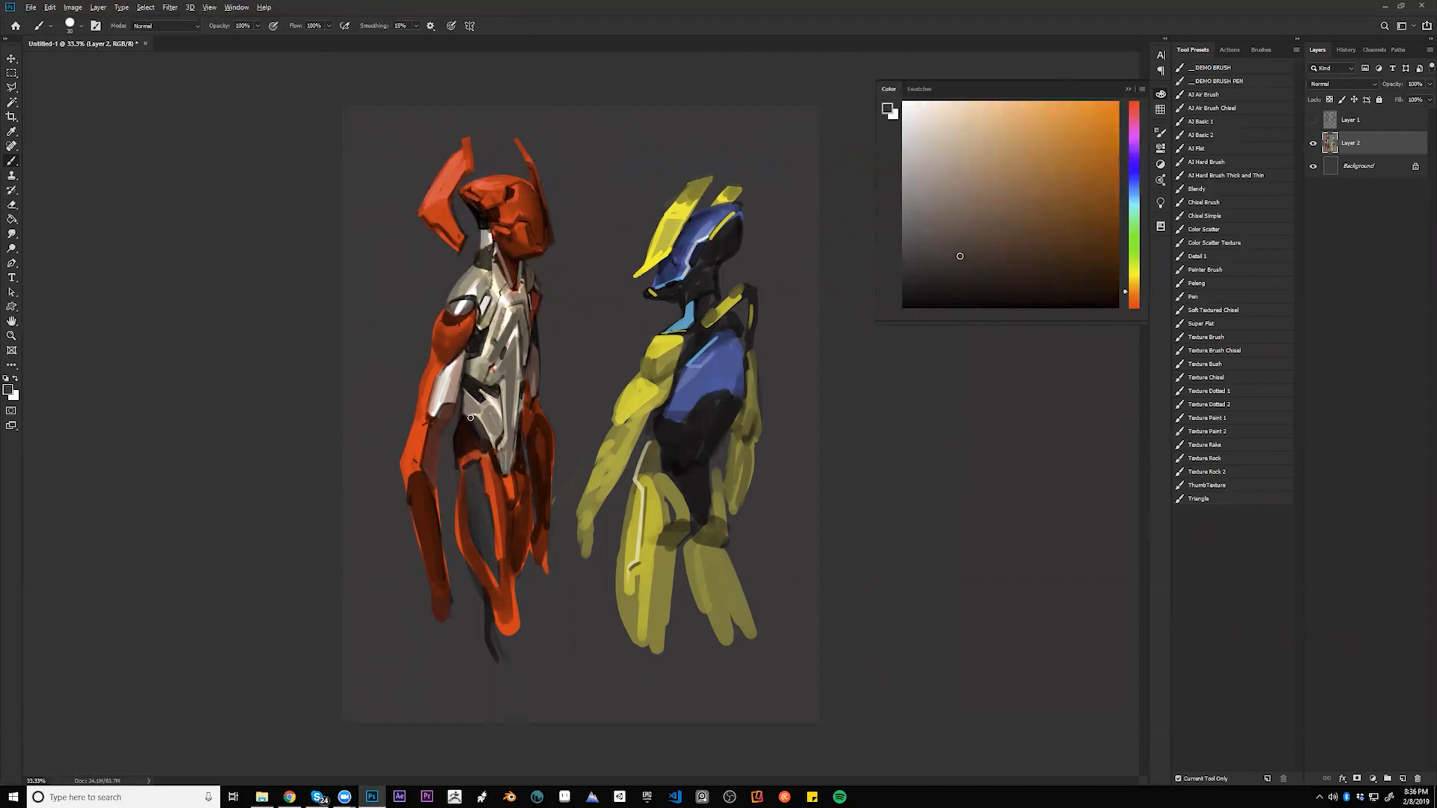
pyautogui.press('d')
pyautogui.moveTo(462, 416); pyautogui.dragTo(485, 435)
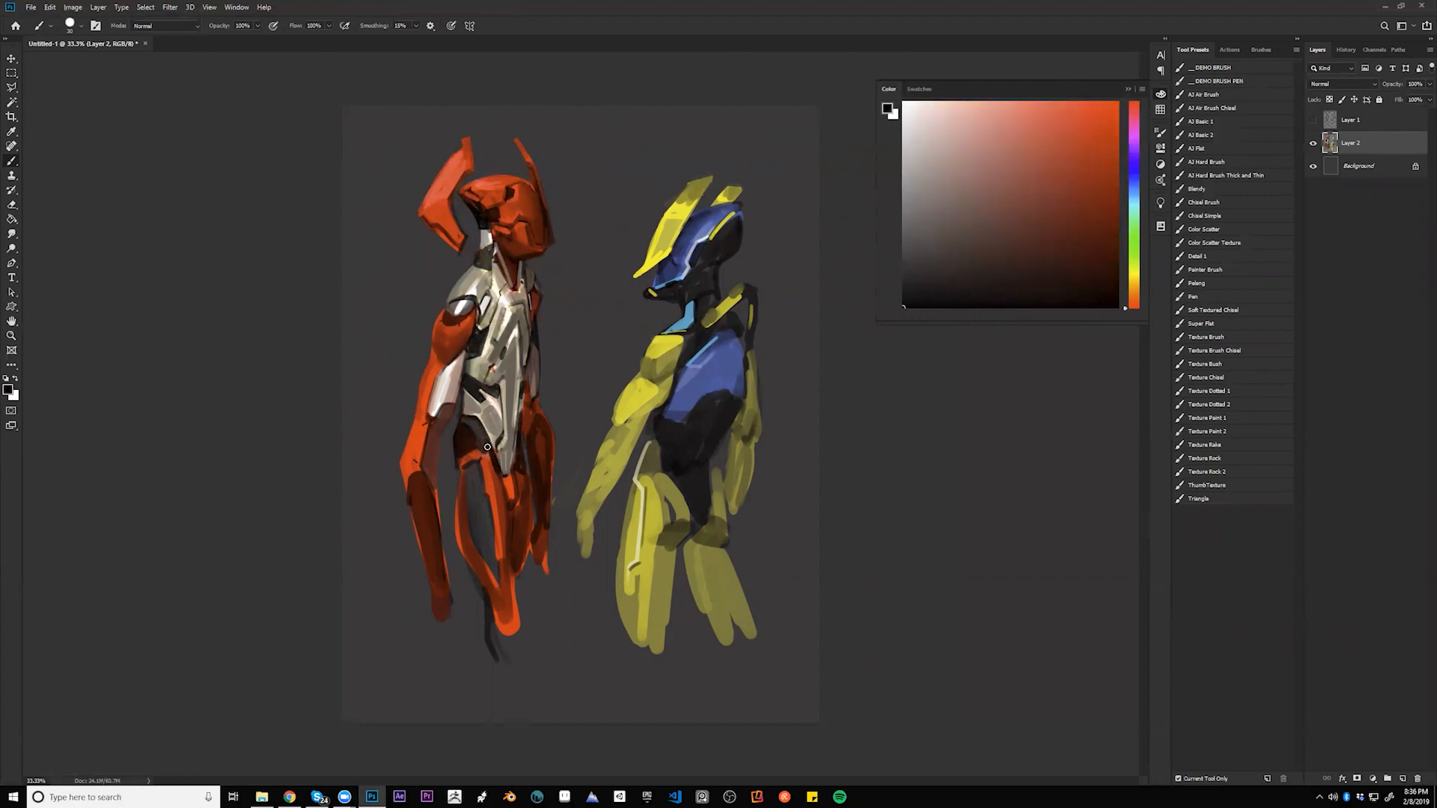
pyautogui.moveTo(465, 428); pyautogui.dragTo(457, 435)
pyautogui.moveTo(457, 468); pyautogui.dragTo(456, 516)
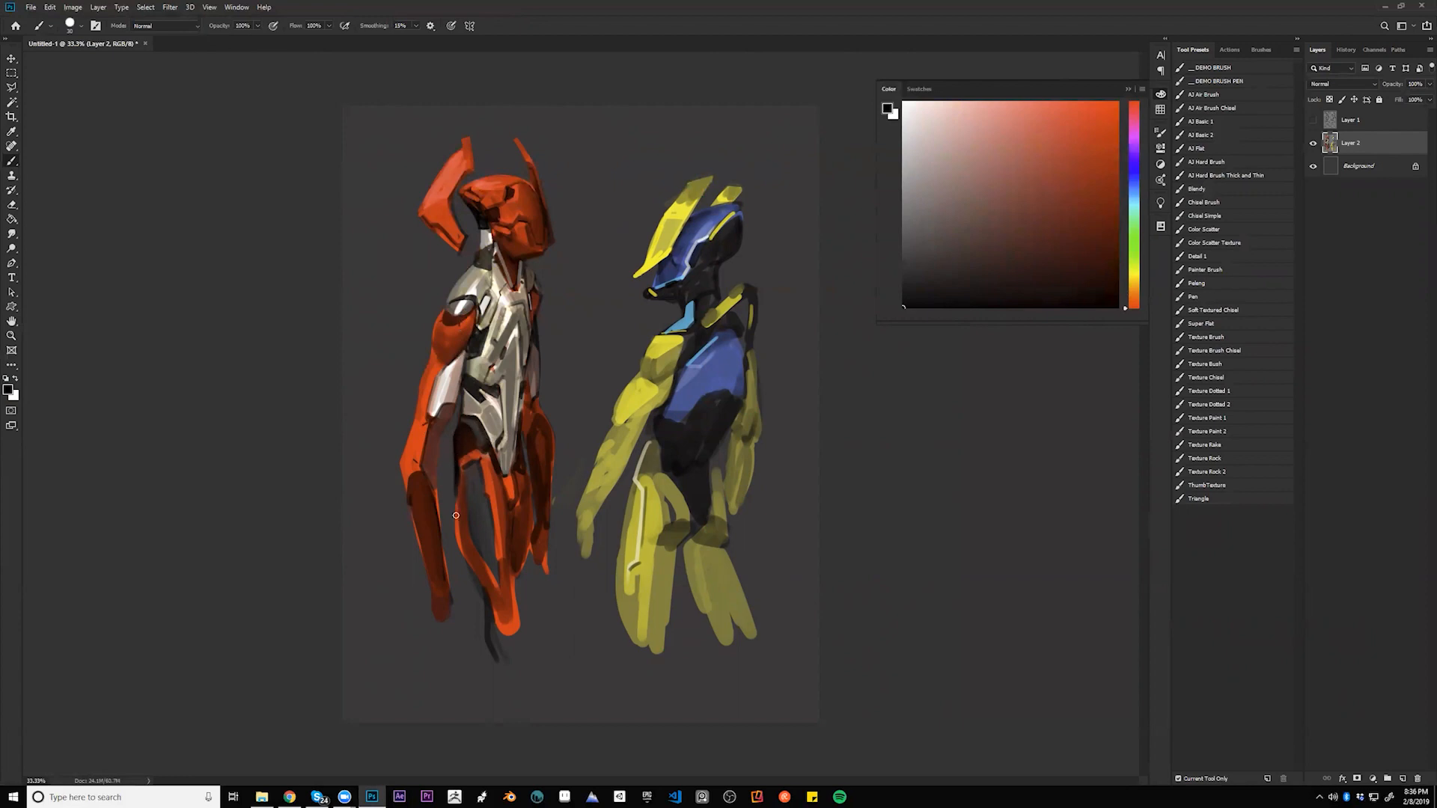
pyautogui.keyDown('alt'); pyautogui.click(514, 520); pyautogui.keyUp('alt')
pyautogui.press('d')
pyautogui.hotkey('ctrl', 'h')
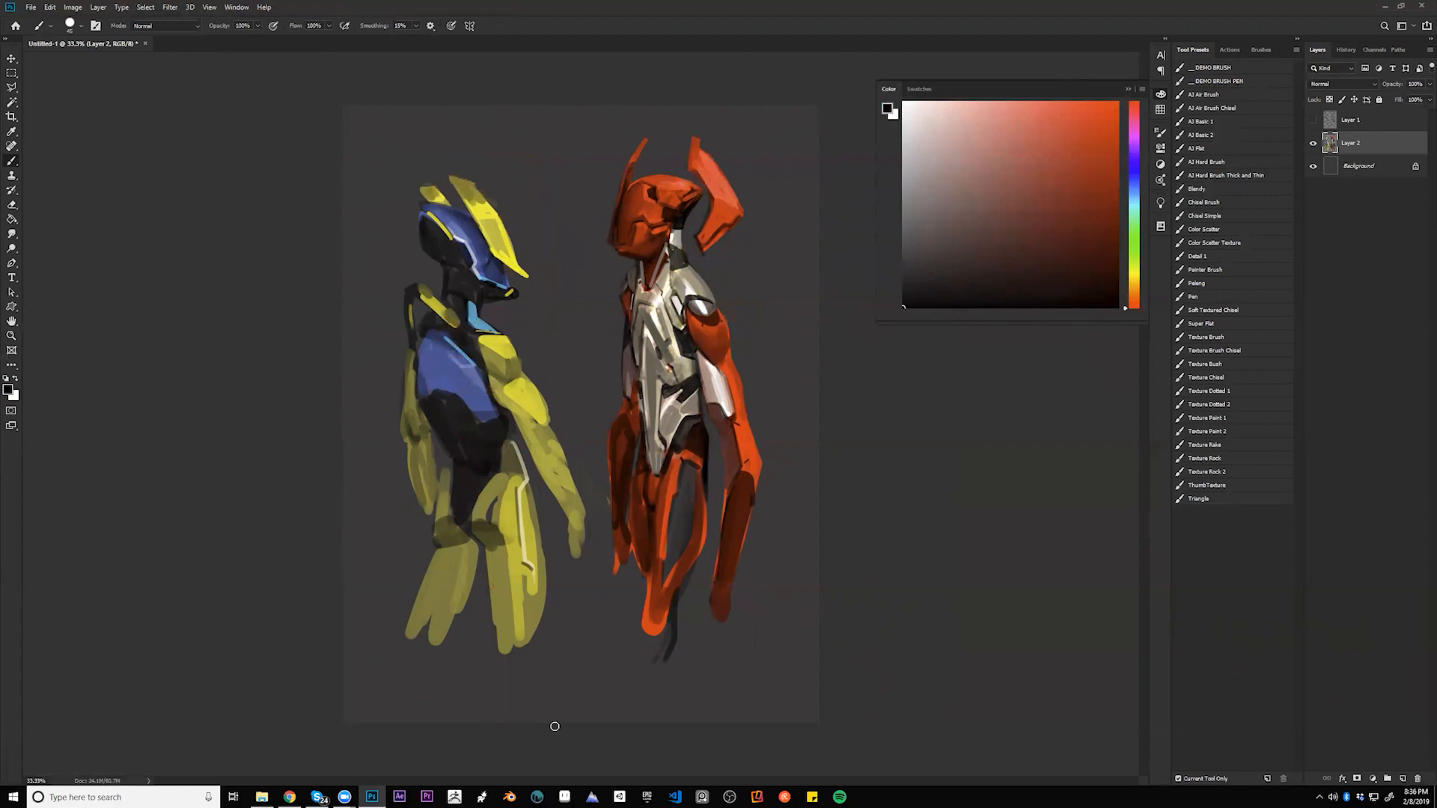
# - Widen the painted figures on Layer 2 slightly with Free Transform and return to the Brush tool
pyautogui.hotkey('ctrl', 't')
pyautogui.moveTo(787, 394)
pyautogui.mouseDown()
pyautogui.moveTo(821, 394)
pyautogui.moveTo(744, 417)
pyautogui.moveTo(799, 399)
pyautogui.mouseUp()
pyautogui.press('b')
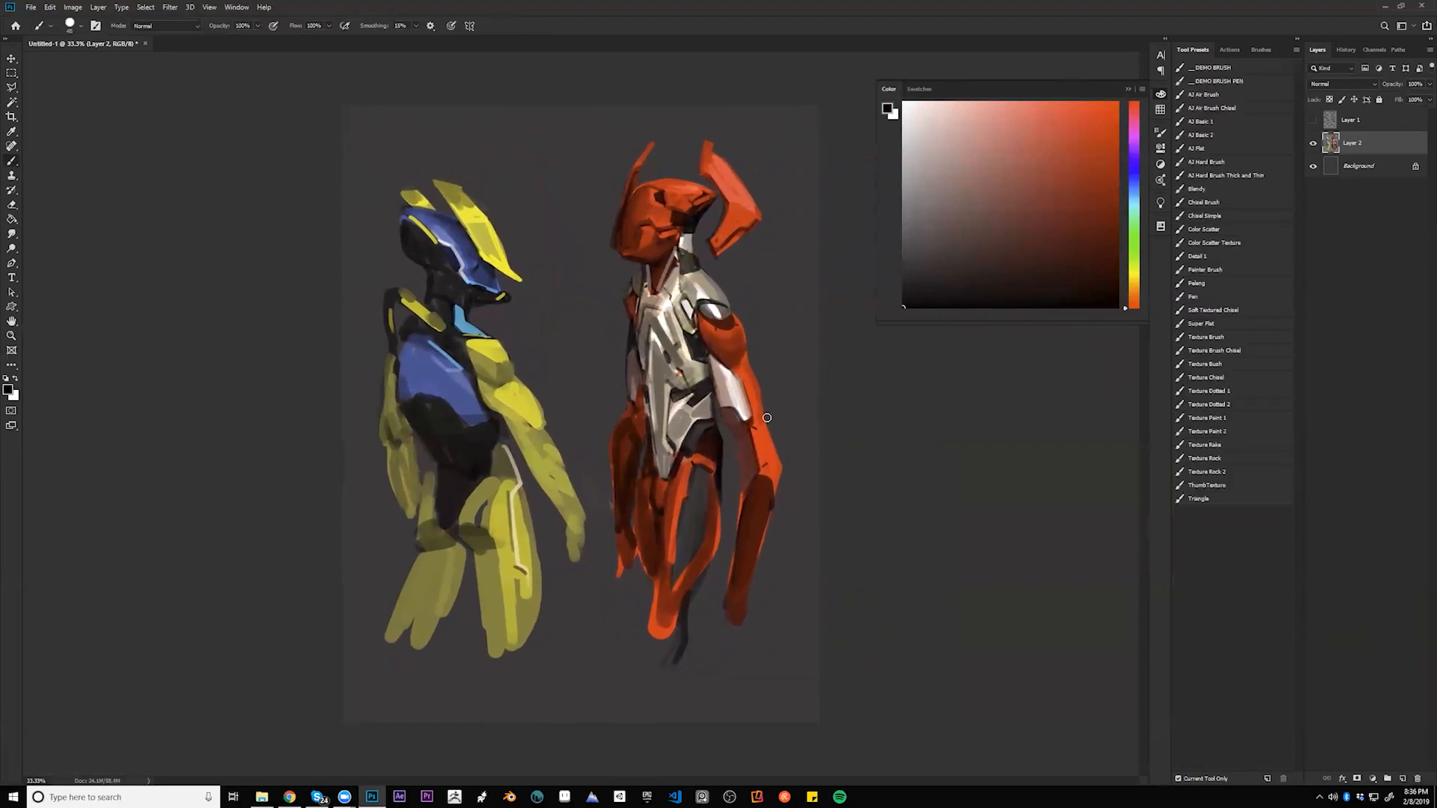
# - Refine the yellow figure's helmet with sampled blue strokes and darken the area beneath it with black
pyautogui.keyDown('alt'); pyautogui.click(440, 227); pyautogui.keyUp('alt')
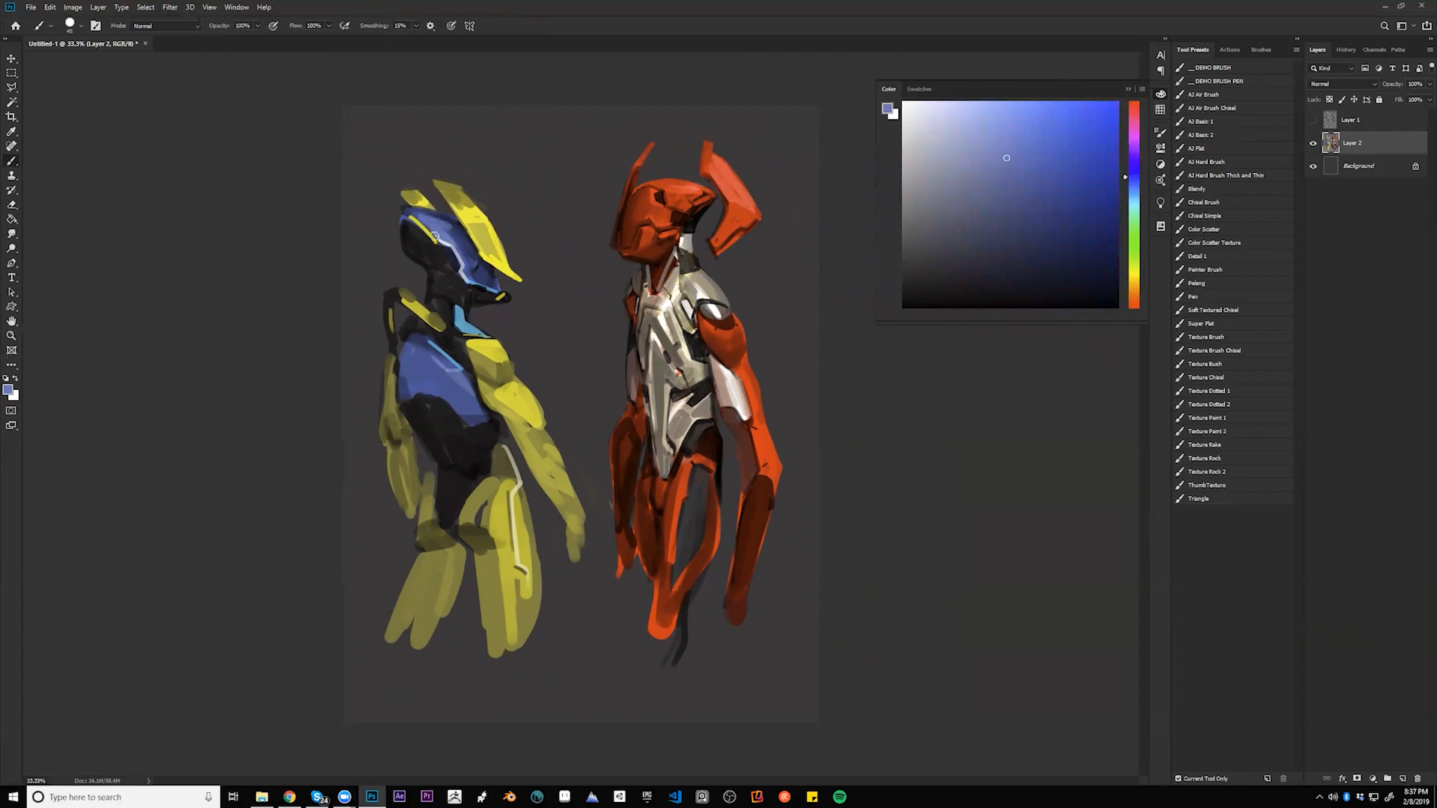
pyautogui.keyDown('alt'); pyautogui.click(455, 243); pyautogui.keyUp('alt')
pyautogui.moveTo(452, 257)
pyautogui.mouseDown()
pyautogui.moveTo(462, 265)
pyautogui.moveTo(422, 217)
pyautogui.mouseUp()
pyautogui.press('d')
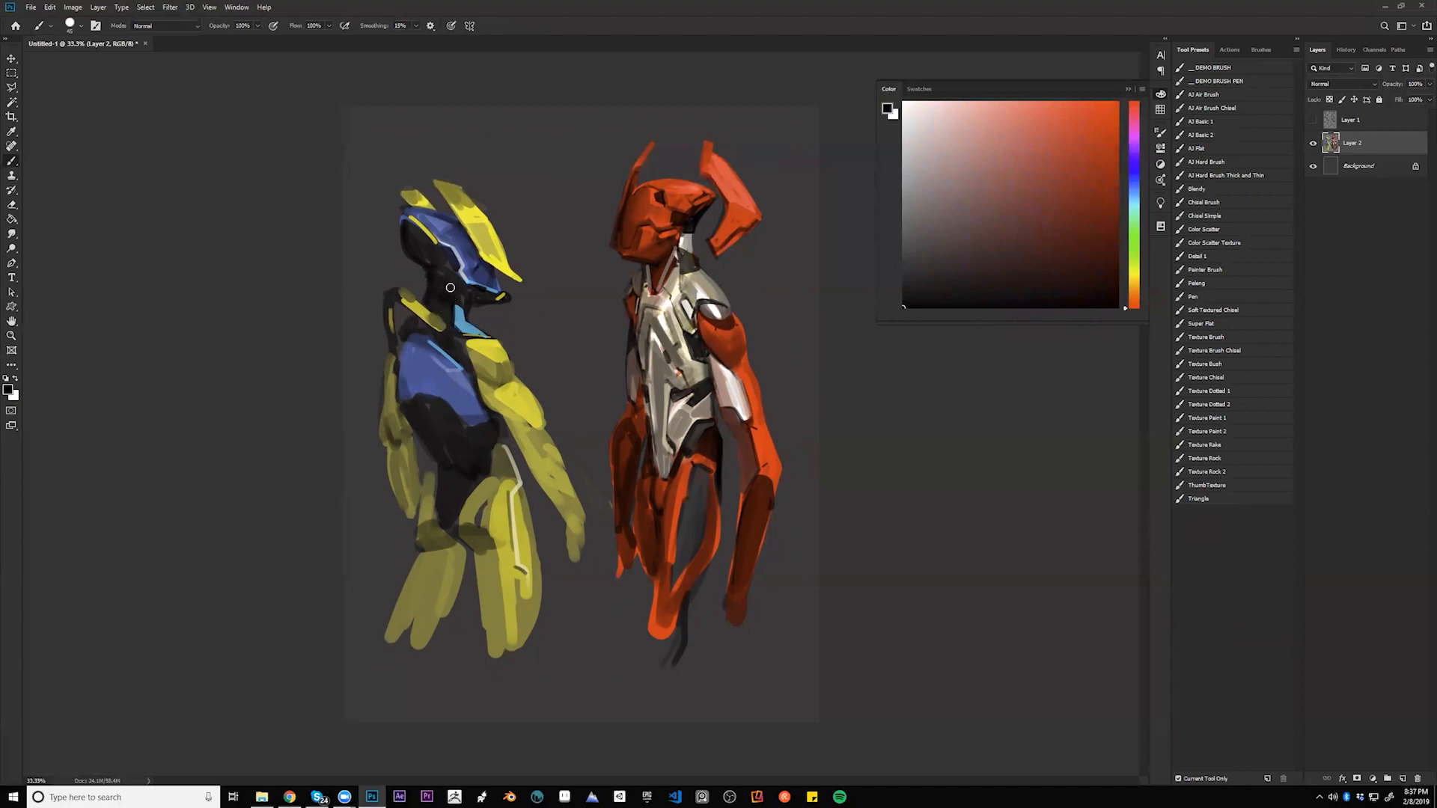
pyautogui.keyDown('alt'); pyautogui.click(417, 253); pyautogui.keyUp('alt')
pyautogui.moveTo(891, 293); pyautogui.dragTo(888, 317)
# - Flip the canvas and paint black around the yellow figure's neck and along its yellow collar strip with a smaller brush
pyautogui.press('F2')
pyautogui.press('[')
pyautogui.press('[')
pyautogui.press('[')
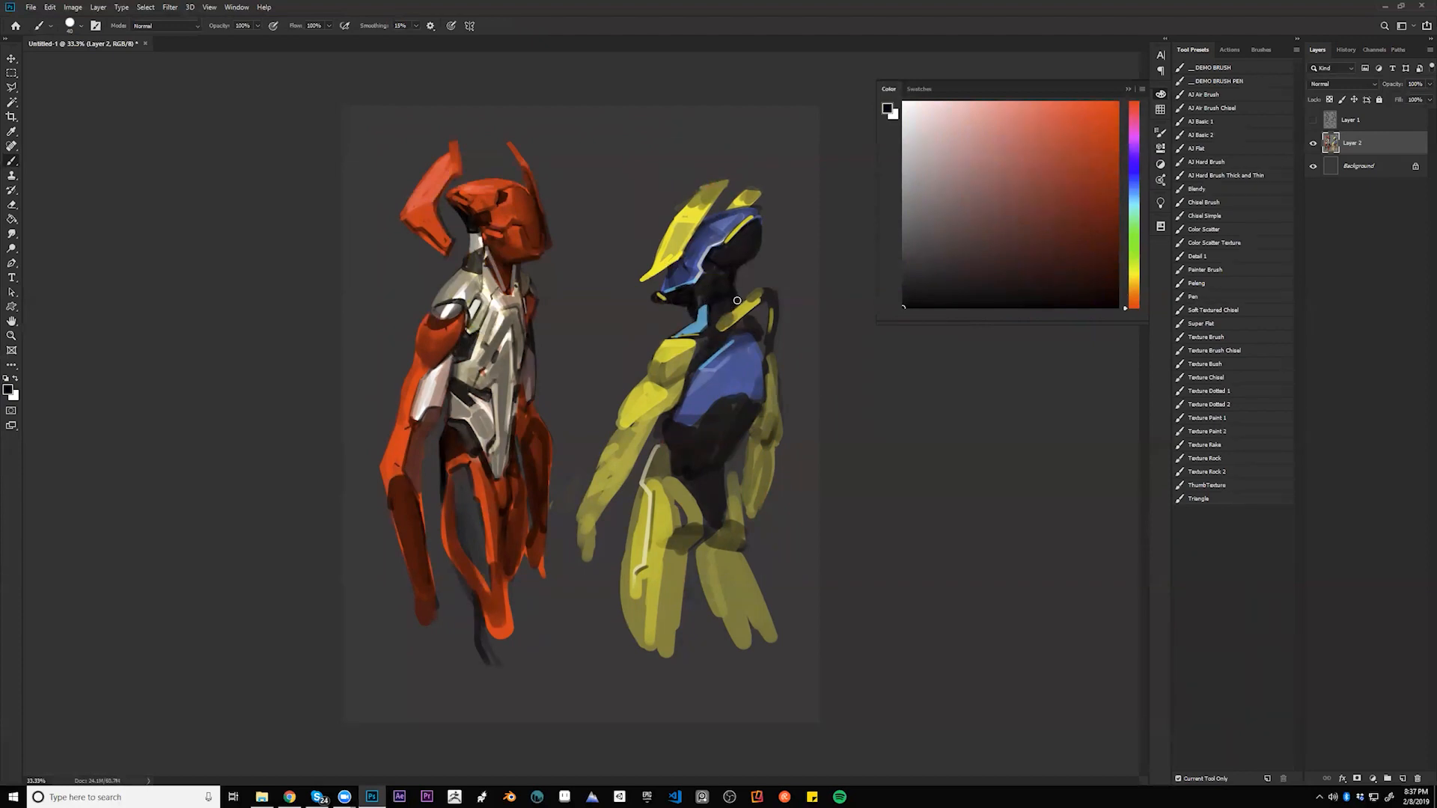
pyautogui.moveTo(699, 344)
pyautogui.mouseDown()
pyautogui.moveTo(733, 333)
pyautogui.moveTo(703, 366)
pyautogui.mouseUp()
pyautogui.moveTo(718, 333)
pyautogui.mouseDown()
pyautogui.moveTo(765, 296)
pyautogui.moveTo(742, 314)
pyautogui.moveTo(769, 297)
pyautogui.moveTo(767, 343)
pyautogui.moveTo(762, 291)
pyautogui.mouseUp()
# - Reshape the yellow figure's collar strip with sampled yellow and edge it with a black line
pyautogui.keyDown('alt'); pyautogui.click(737, 309); pyautogui.keyUp('alt')
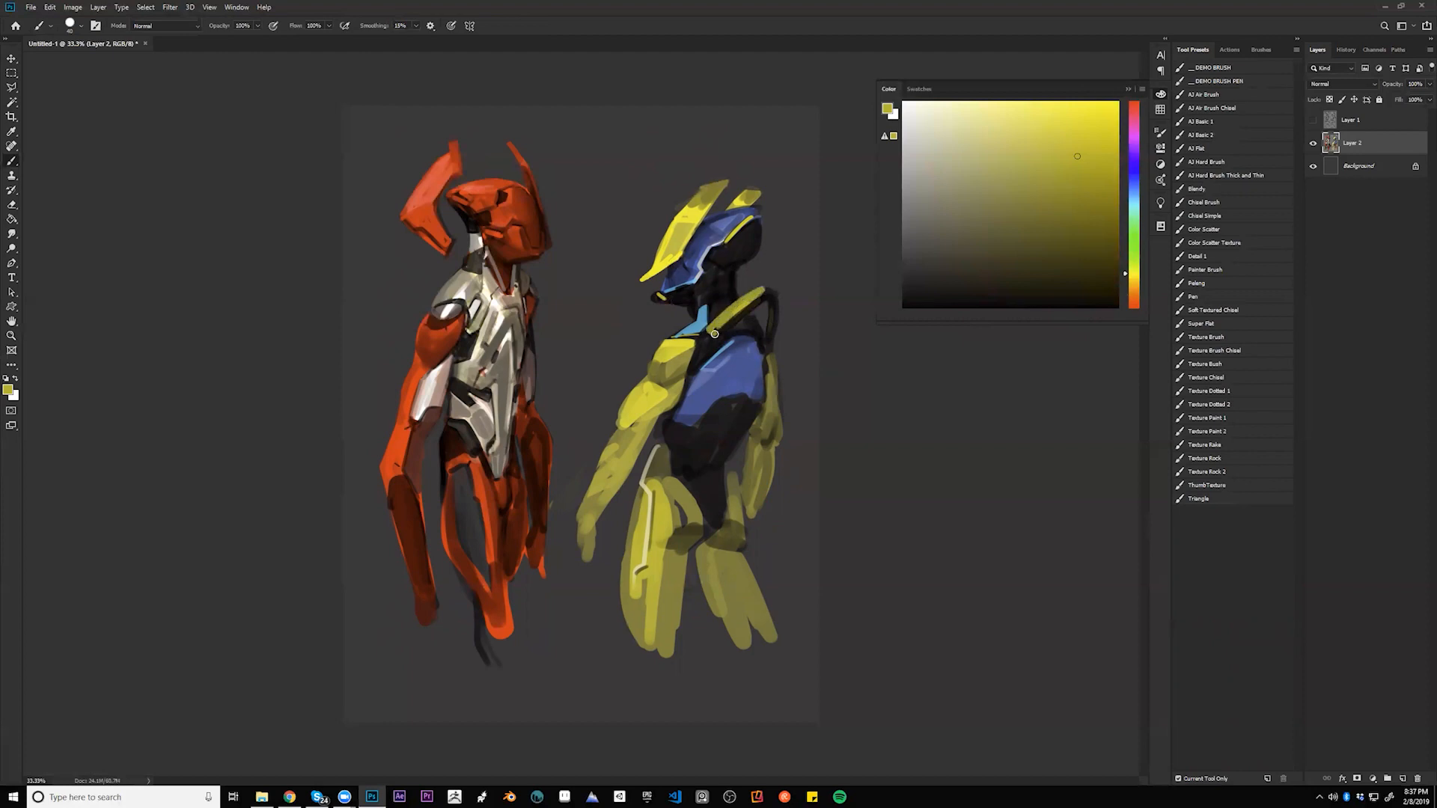
pyautogui.keyDown('alt'); pyautogui.click(716, 331); pyautogui.keyUp('alt')
pyautogui.moveTo(720, 331)
pyautogui.mouseDown()
pyautogui.moveTo(753, 296)
pyautogui.moveTo(778, 300)
pyautogui.mouseUp()
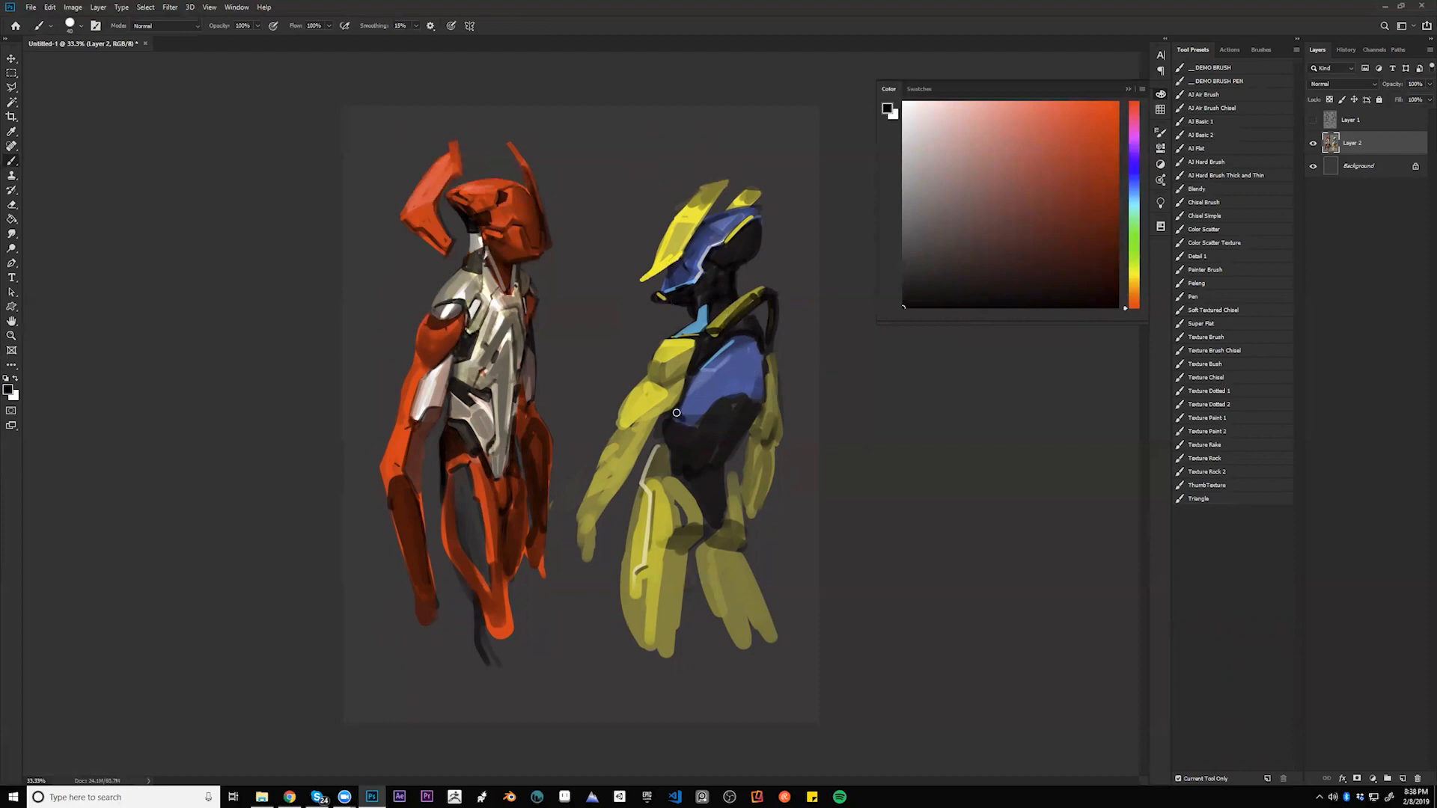
# - Touch up the blue chest plate and reshape the yellow figure's near arm with sampled yellow and background grey
pyautogui.keyDown('alt'); pyautogui.click(758, 389); pyautogui.keyUp('alt')
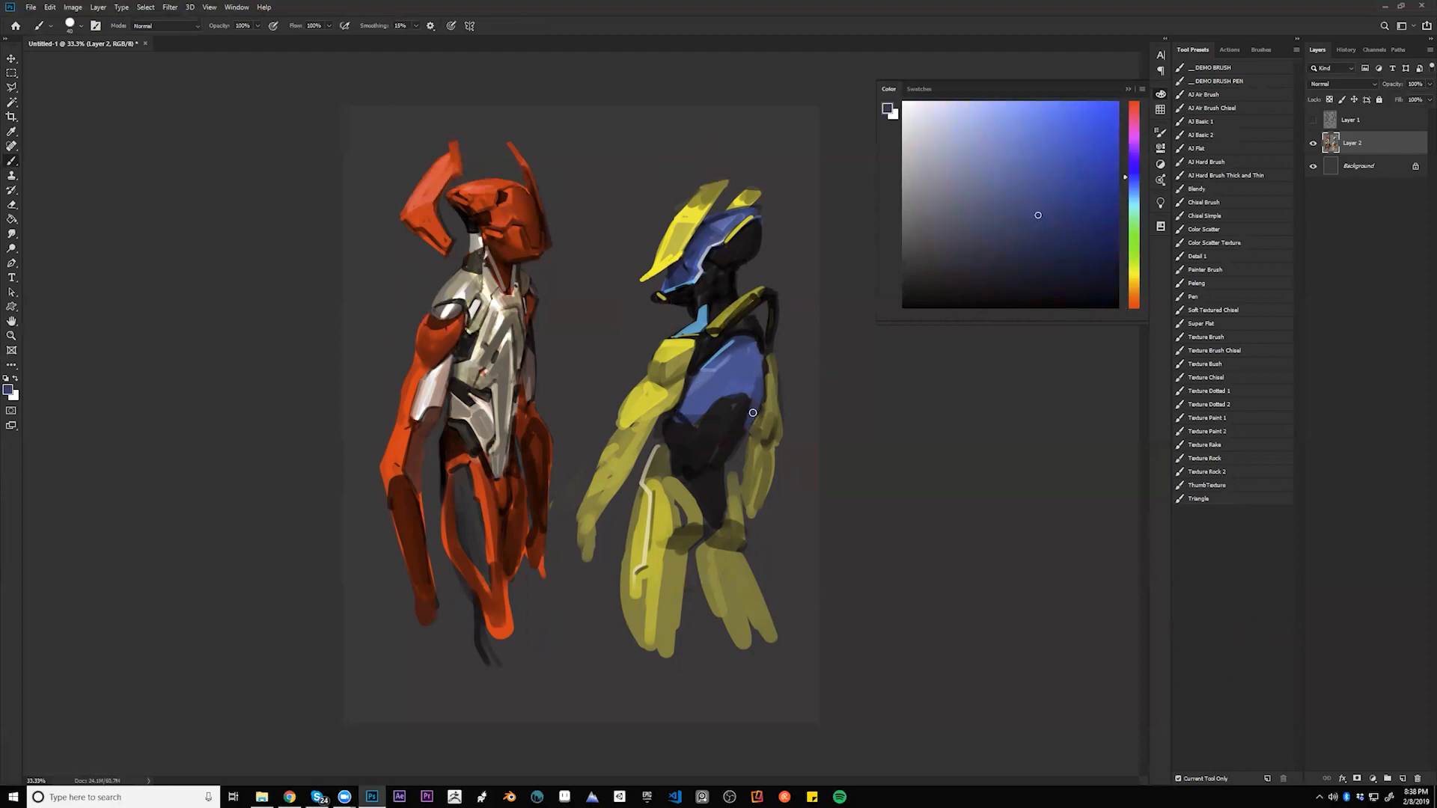
pyautogui.press('d')
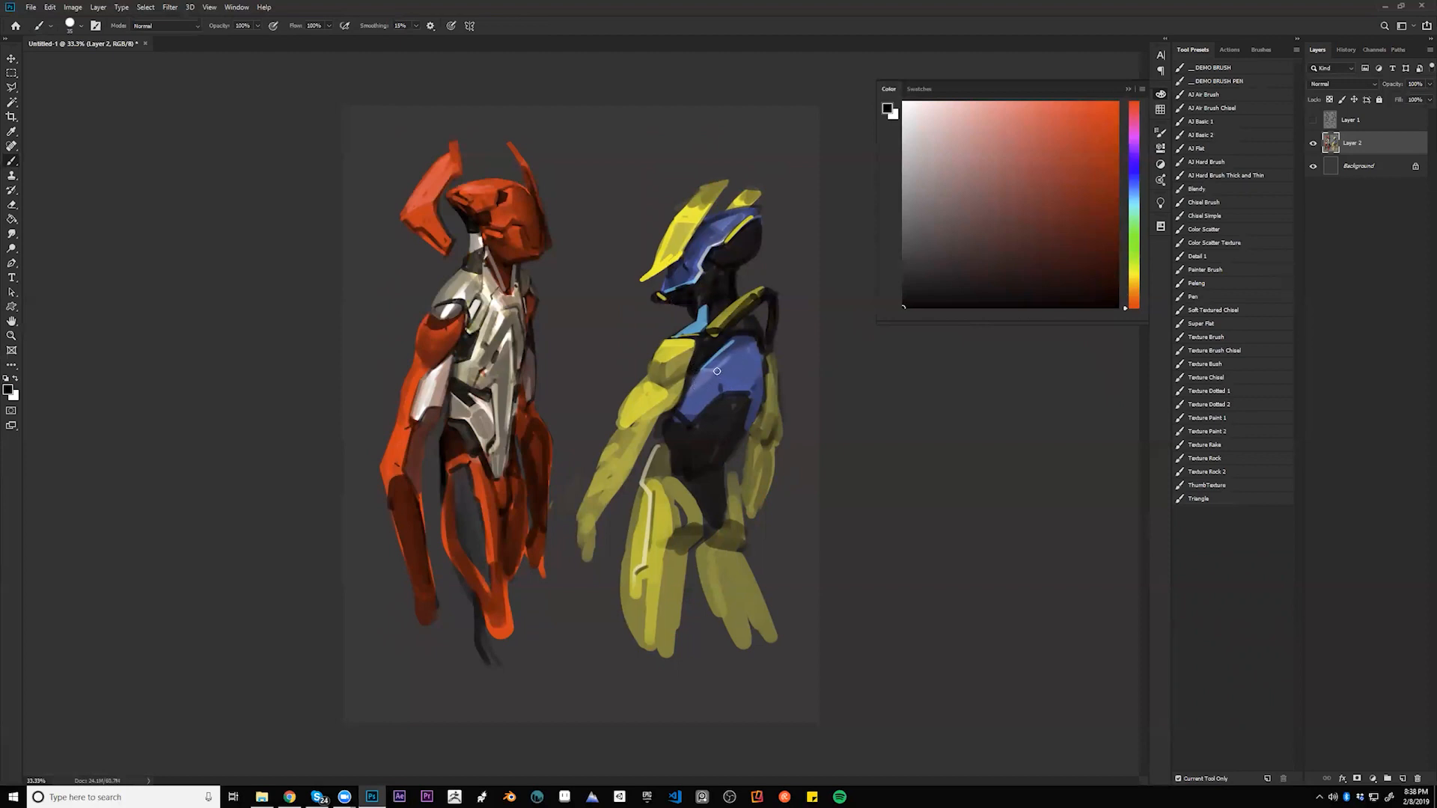
pyautogui.keyDown('alt'); pyautogui.click(620, 391); pyautogui.keyUp('alt')
pyautogui.press(']')
pyautogui.press(']')
pyautogui.moveTo(638, 381); pyautogui.dragTo(570, 539)
pyautogui.keyDown('alt'); pyautogui.click(640, 441); pyautogui.keyUp('alt')
pyautogui.moveTo(627, 434)
pyautogui.mouseDown()
pyautogui.moveTo(604, 470)
pyautogui.moveTo(642, 425)
pyautogui.moveTo(659, 415)
pyautogui.moveTo(648, 449)
pyautogui.moveTo(674, 417)
pyautogui.moveTo(640, 457)
pyautogui.moveTo(657, 416)
pyautogui.moveTo(583, 541)
pyautogui.mouseUp()
pyautogui.keyDown('alt'); pyautogui.click(593, 472); pyautogui.keyUp('alt')
pyautogui.moveTo(594, 472)
pyautogui.mouseDown()
pyautogui.moveTo(574, 527)
pyautogui.moveTo(597, 457)
pyautogui.moveTo(596, 473)
pyautogui.mouseUp()
pyautogui.moveTo(627, 422); pyautogui.dragTo(601, 487)
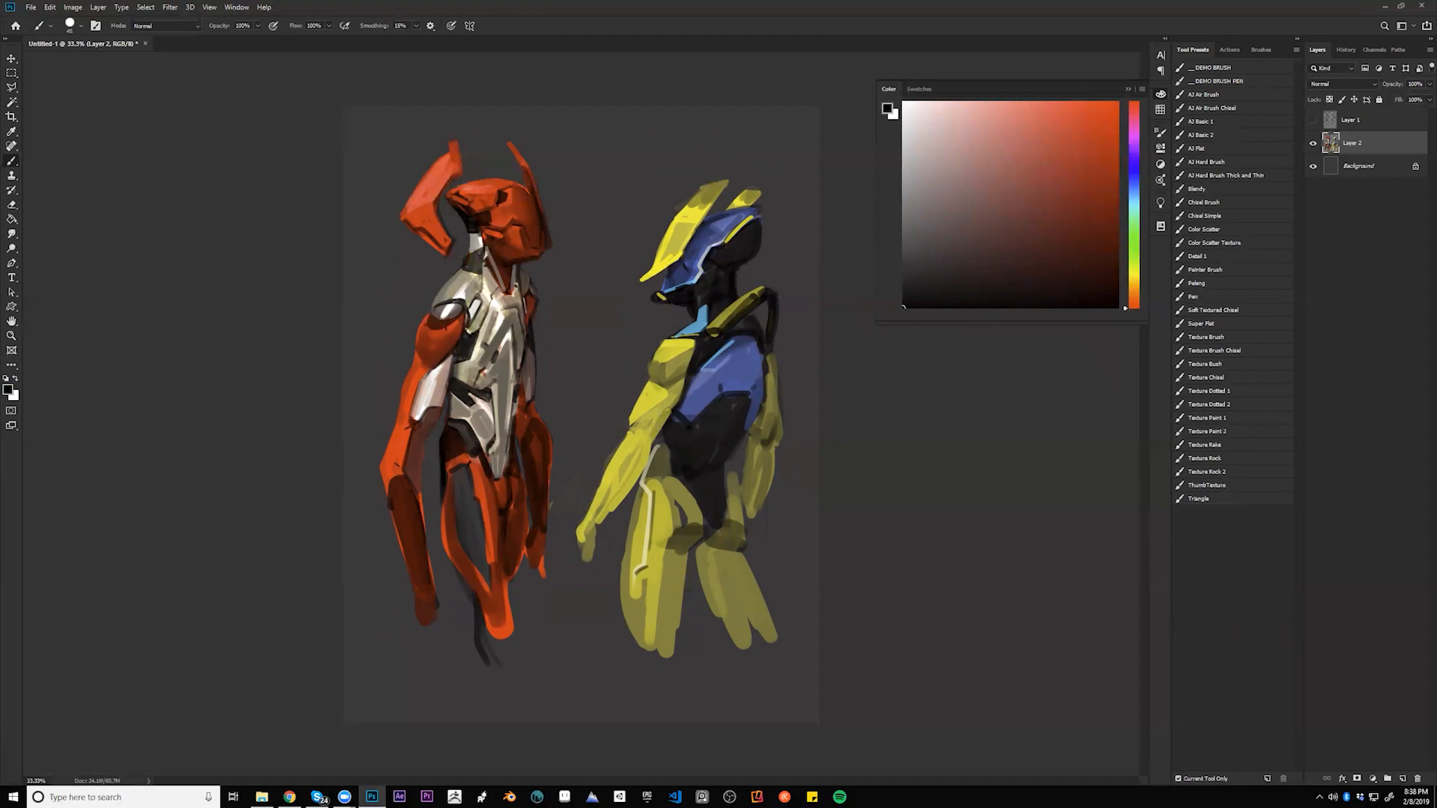
# - Paint elongated black panels on both forearms of the yellow figure
pyautogui.moveTo(655, 416)
pyautogui.mouseDown()
pyautogui.moveTo(617, 490)
pyautogui.moveTo(659, 417)
pyautogui.mouseUp()
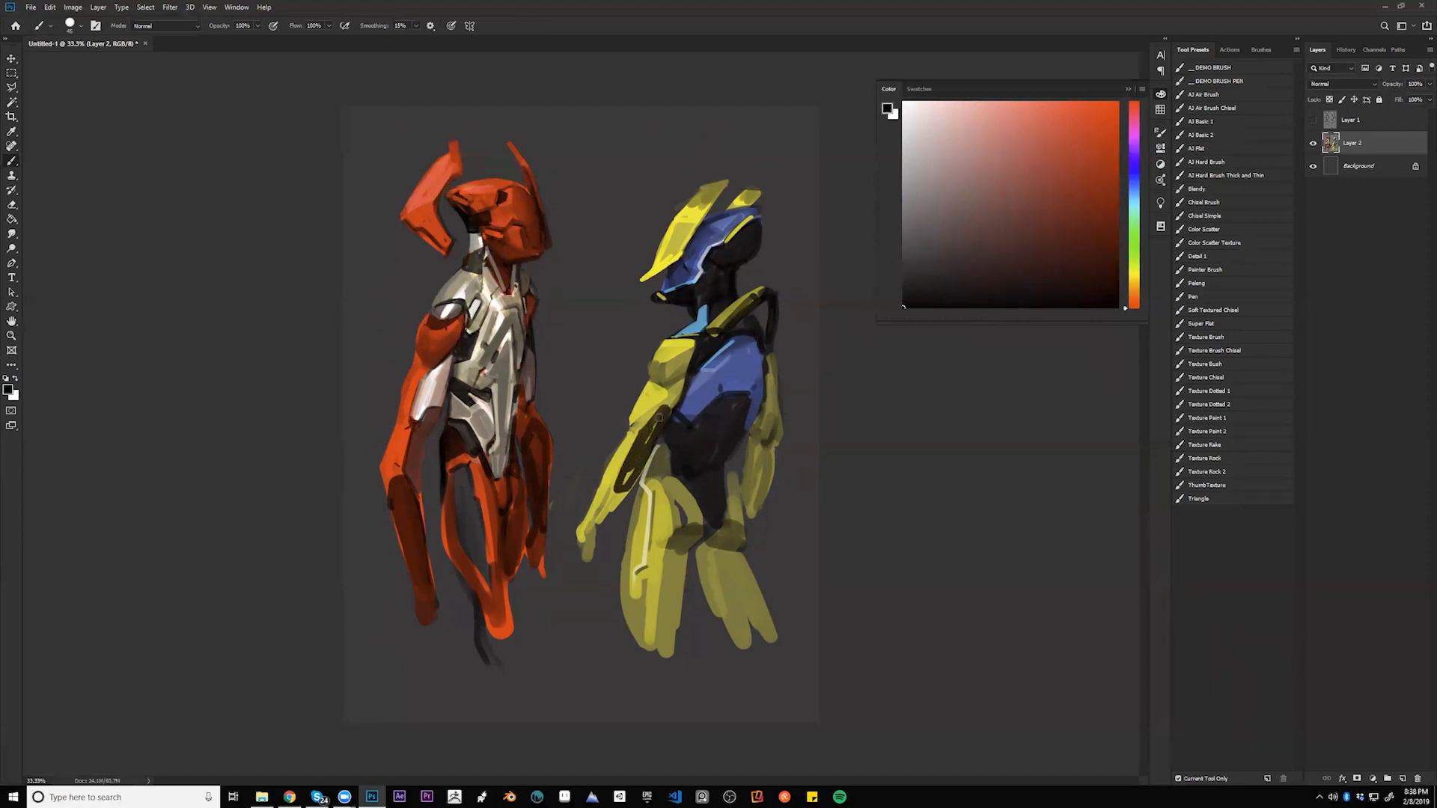
pyautogui.moveTo(761, 467)
pyautogui.mouseDown()
pyautogui.moveTo(777, 413)
pyautogui.moveTo(761, 489)
pyautogui.moveTo(768, 409)
pyautogui.moveTo(758, 493)
pyautogui.mouseUp()
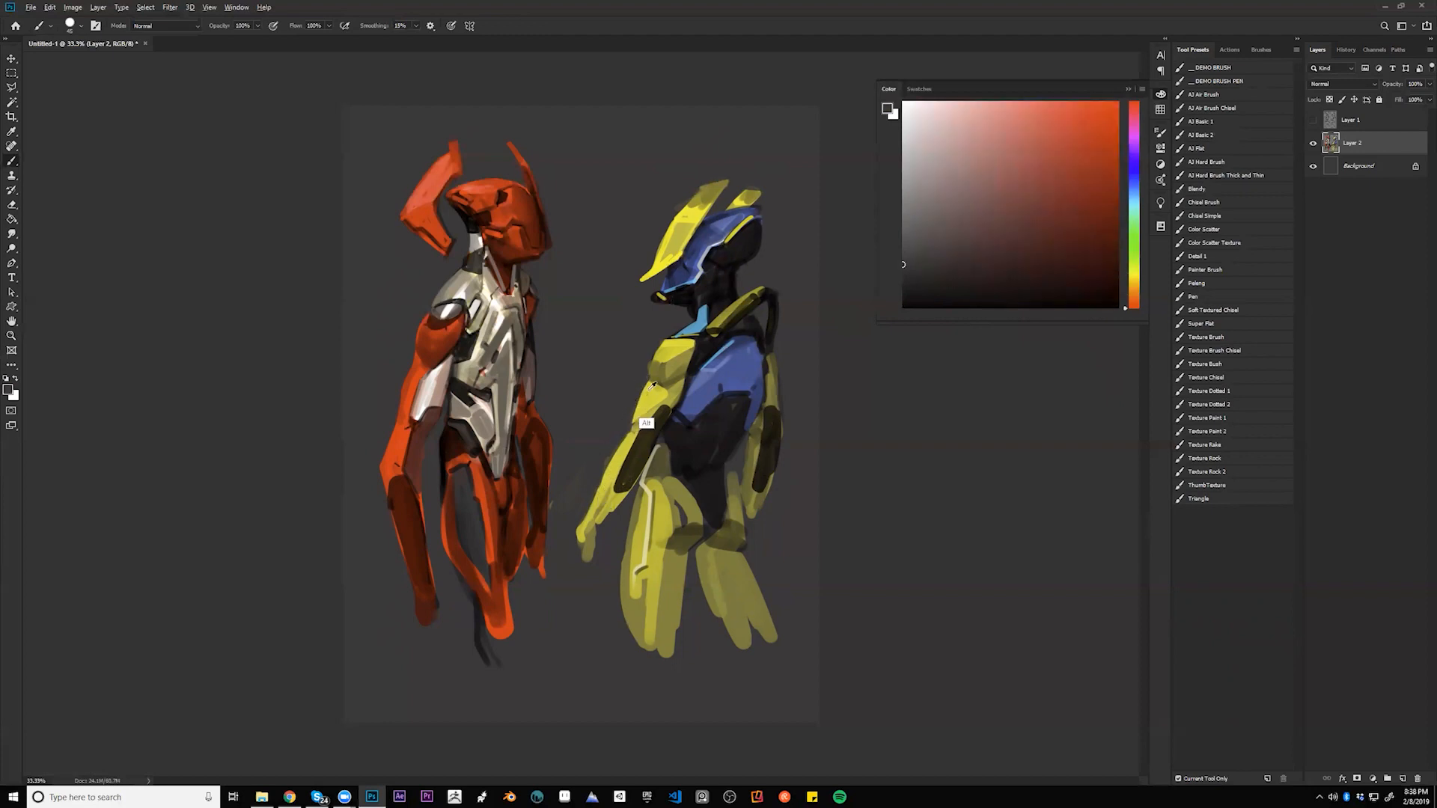
# - Slim the near arm's outline with sampled background grey and extend the hand with sampled olive yellow
pyautogui.keyDown('alt'); pyautogui.click(637, 404); pyautogui.keyUp('alt')
pyautogui.keyDown('alt'); pyautogui.click(638, 414); pyautogui.keyUp('alt')
pyautogui.moveTo(624, 441); pyautogui.dragTo(583, 519)
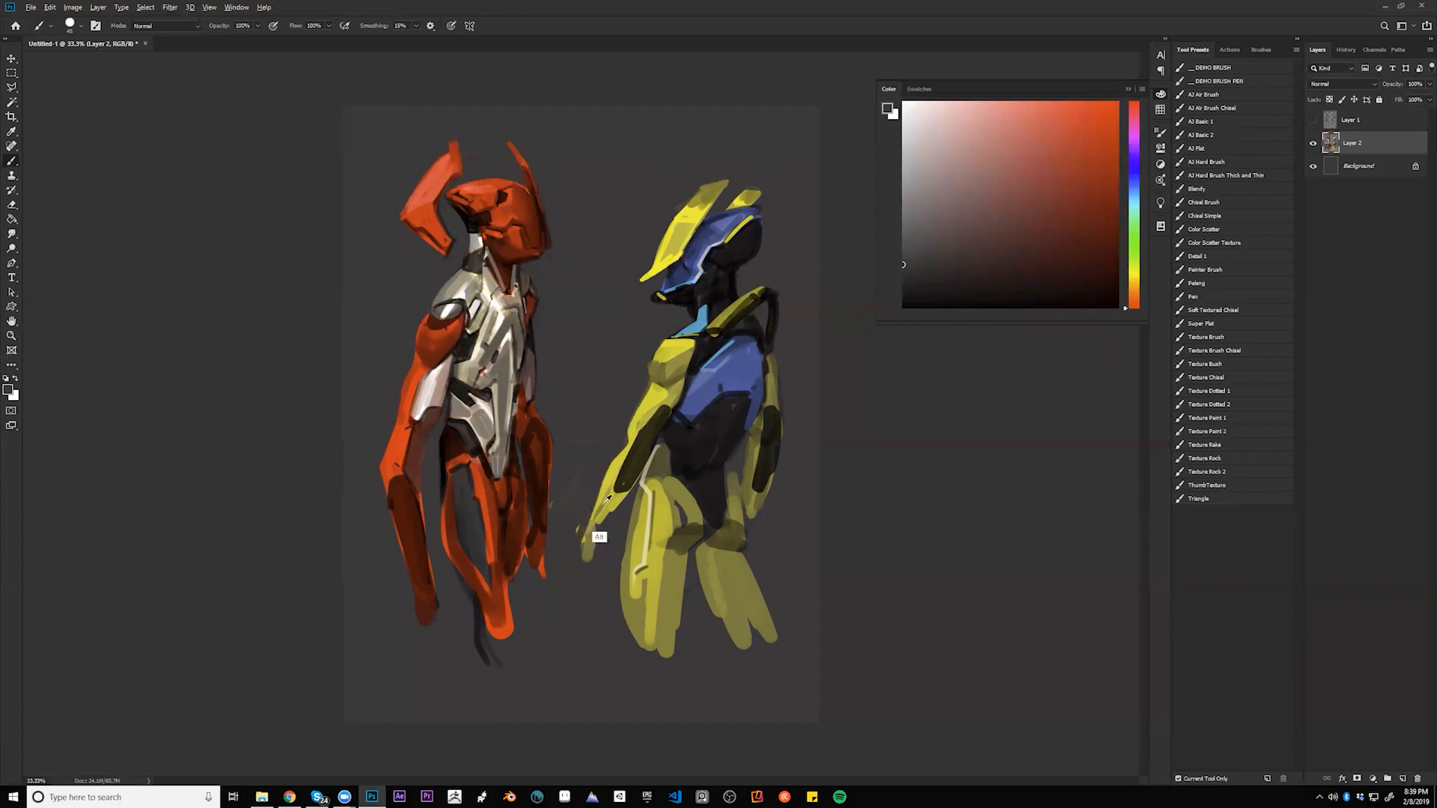
pyautogui.keyDown('alt'); pyautogui.click(603, 533); pyautogui.keyUp('alt')
pyautogui.moveTo(581, 558)
pyautogui.mouseDown()
pyautogui.moveTo(610, 508)
pyautogui.moveTo(680, 517)
pyautogui.moveTo(586, 572)
pyautogui.mouseUp()
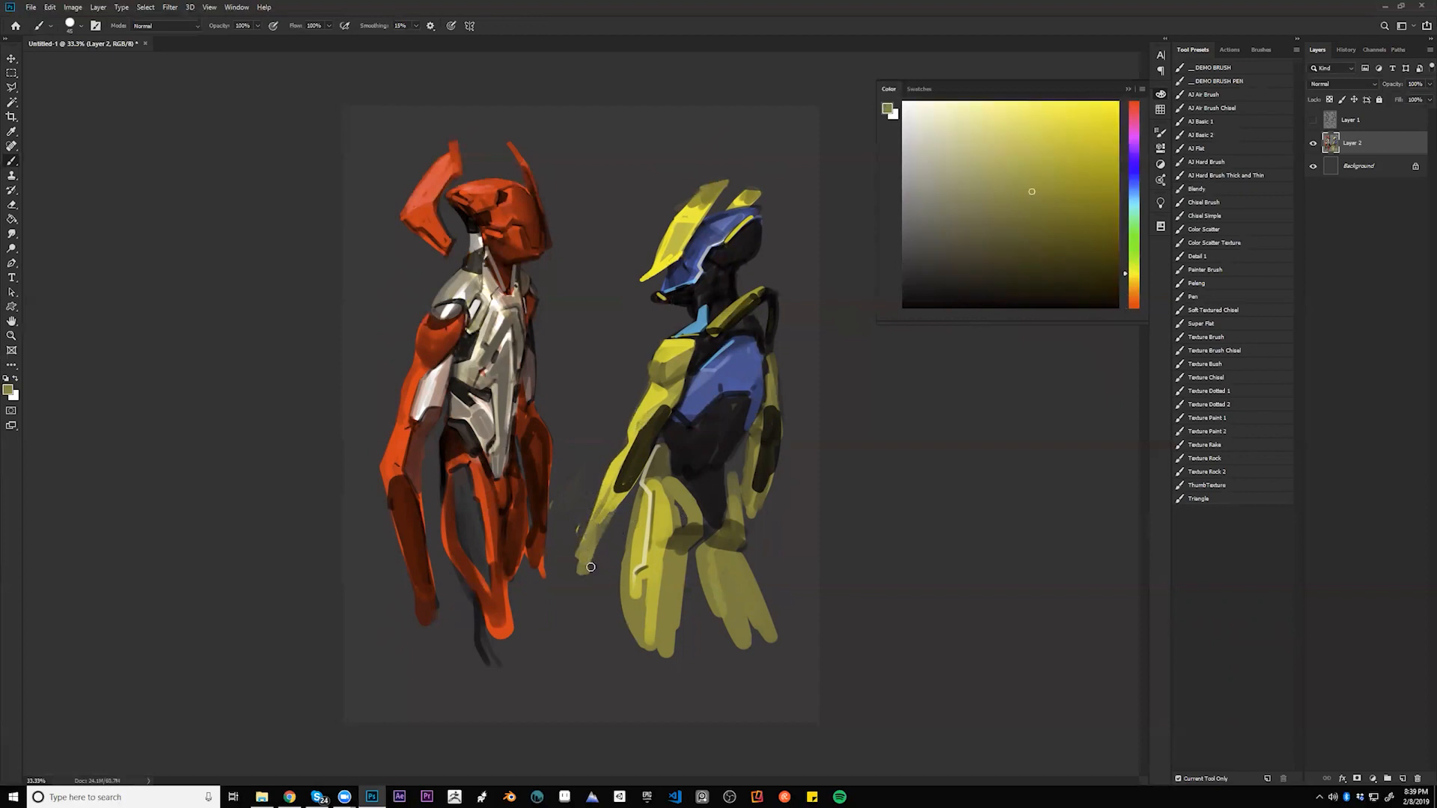
# - Darken the yellow figure's hip and outer thigh with sampled dark tones
pyautogui.keyDown('alt'); pyautogui.click(745, 448); pyautogui.keyUp('alt')
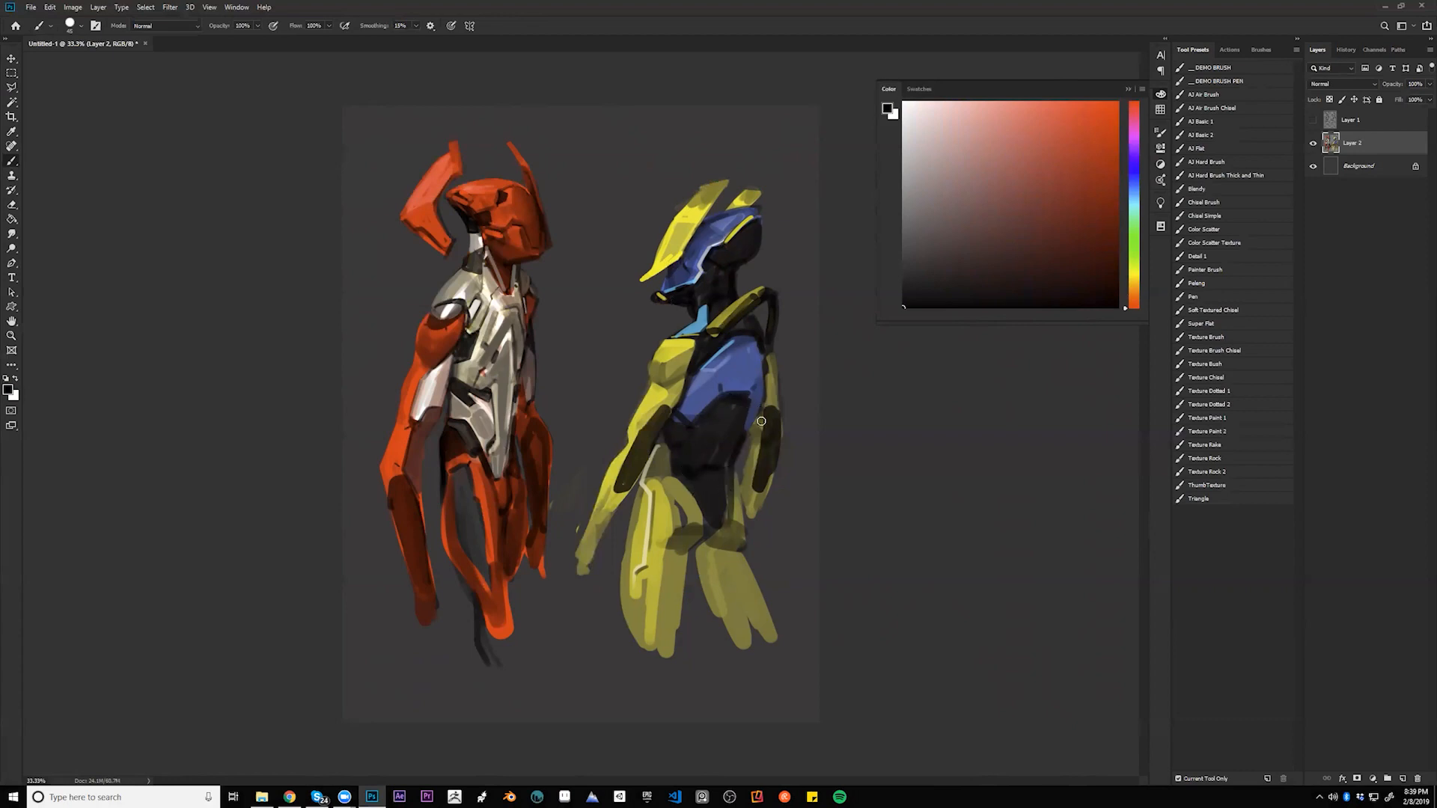
pyautogui.moveTo(665, 445)
pyautogui.mouseDown()
pyautogui.moveTo(640, 497)
pyautogui.moveTo(674, 440)
pyautogui.moveTo(643, 476)
pyautogui.moveTo(657, 477)
pyautogui.moveTo(634, 522)
pyautogui.moveTo(669, 468)
pyautogui.moveTo(628, 570)
pyautogui.moveTo(637, 522)
pyautogui.moveTo(629, 532)
pyautogui.moveTo(640, 507)
pyautogui.moveTo(627, 583)
pyautogui.mouseUp()
pyautogui.keyDown('alt'); pyautogui.click(639, 506); pyautogui.keyUp('alt')
# - Flip the canvas, shade the yellow figure's waist and far thigh with dark olive, and flip it back
pyautogui.hotkey('ctrl', 'h')
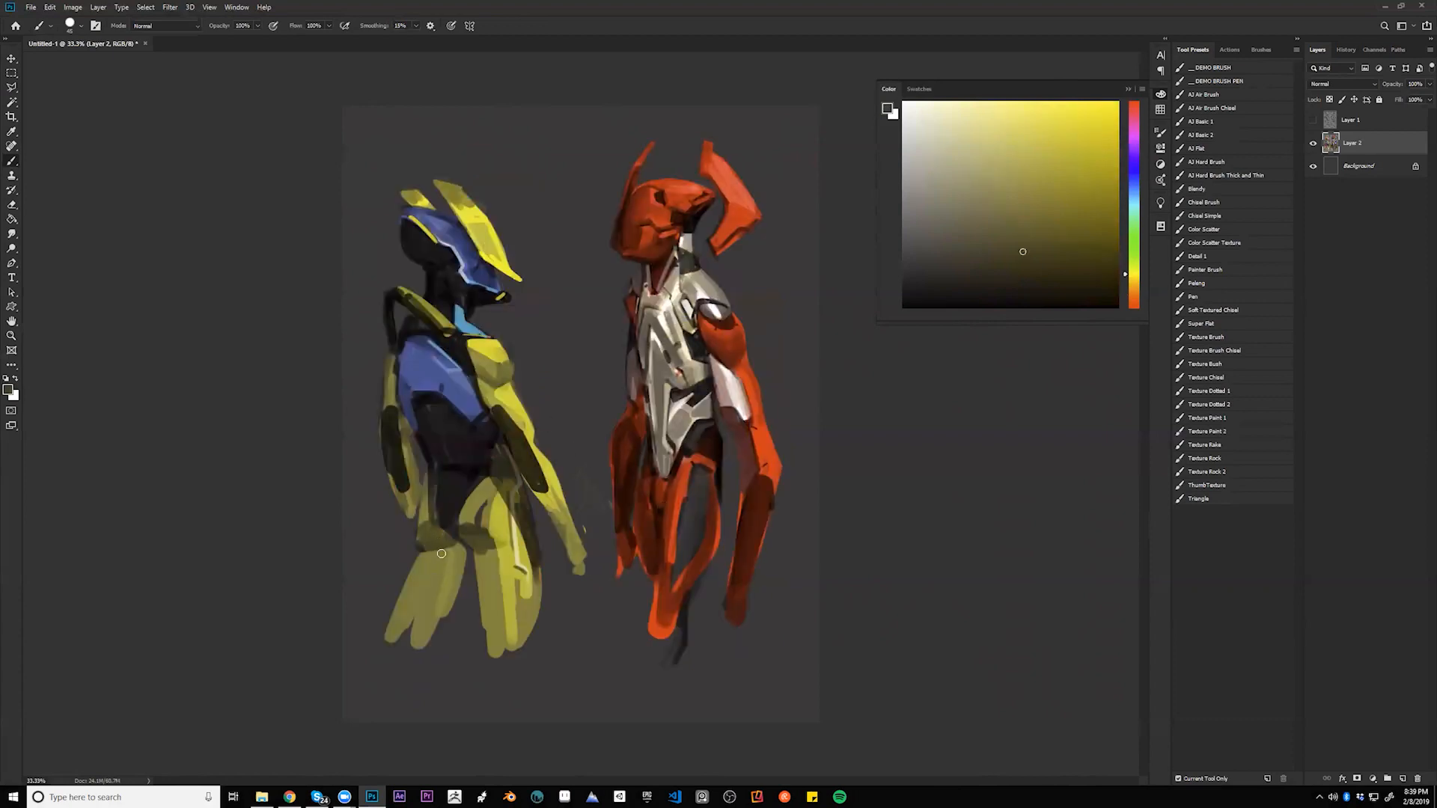
pyautogui.press('d')
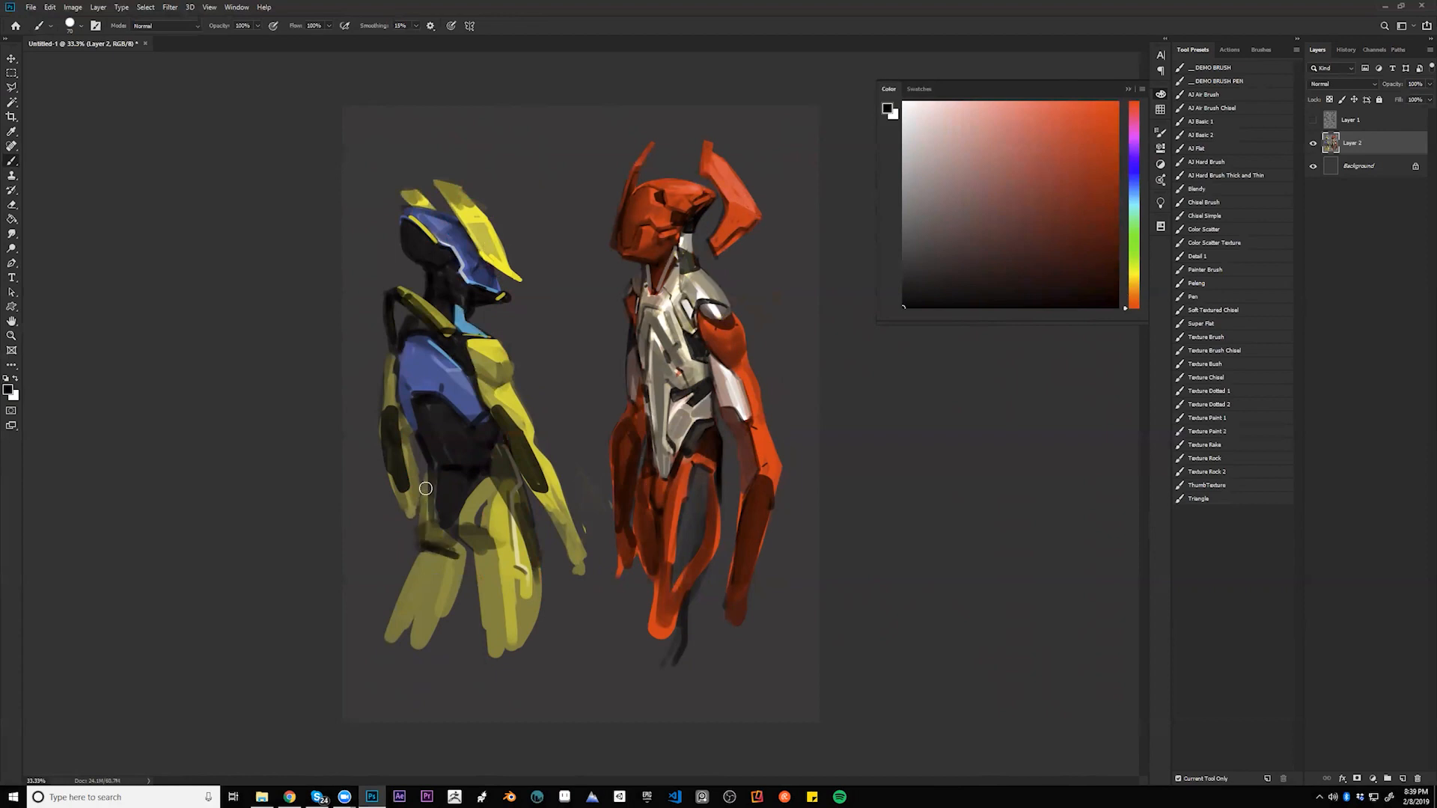
pyautogui.keyDown('alt'); pyautogui.click(424, 546); pyautogui.keyUp('alt')
pyautogui.moveTo(418, 536)
pyautogui.mouseDown()
pyautogui.moveTo(456, 544)
pyautogui.moveTo(483, 479)
pyautogui.moveTo(459, 531)
pyautogui.moveTo(484, 547)
pyautogui.moveTo(465, 559)
pyautogui.moveTo(423, 544)
pyautogui.moveTo(434, 597)
pyautogui.moveTo(456, 569)
pyautogui.moveTo(447, 599)
pyautogui.moveTo(468, 546)
pyautogui.moveTo(437, 593)
pyautogui.mouseUp()
pyautogui.keyDown('alt'); pyautogui.click(393, 596); pyautogui.keyUp('alt')
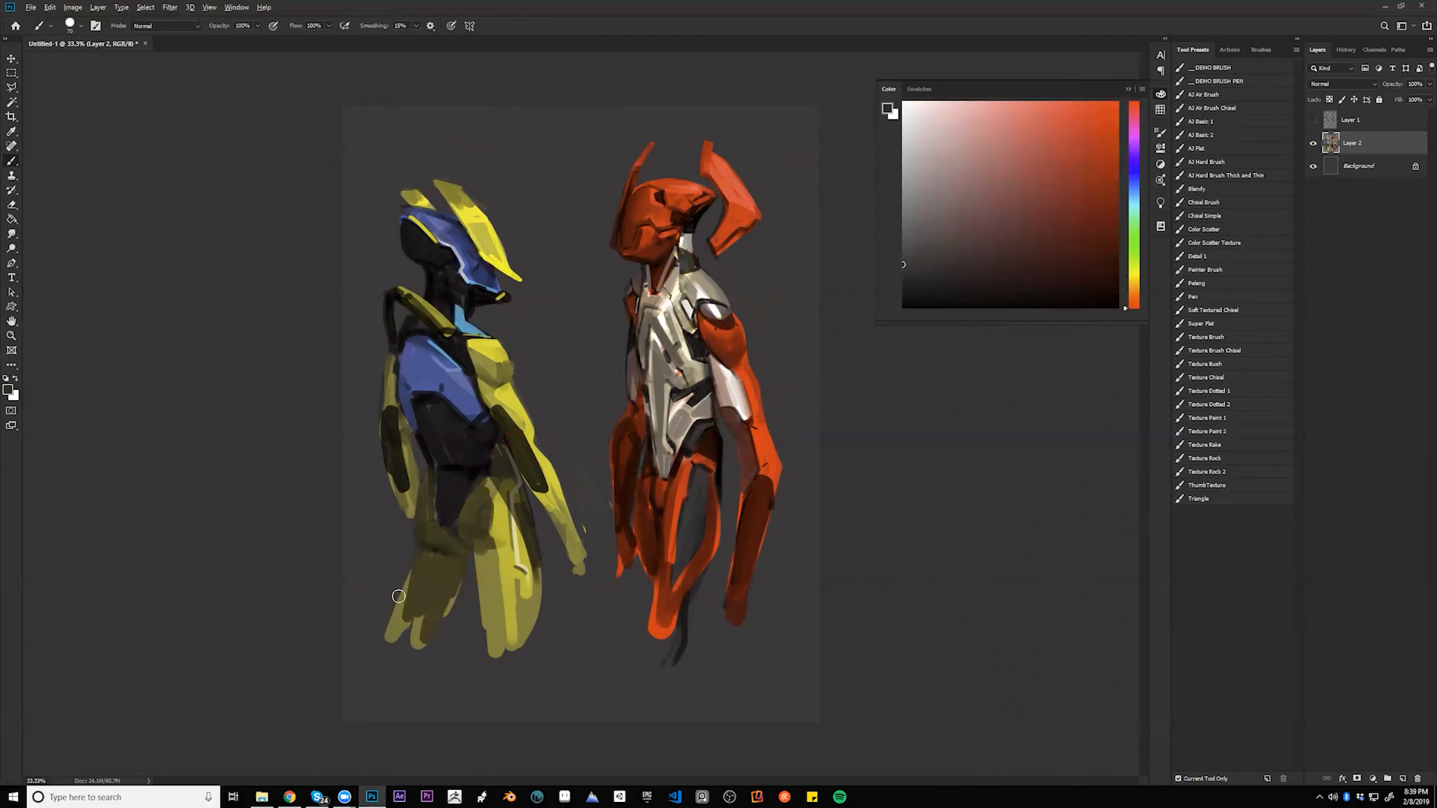
pyautogui.press('e')
pyautogui.press('b')
pyautogui.hotkey('ctrl', 'f')
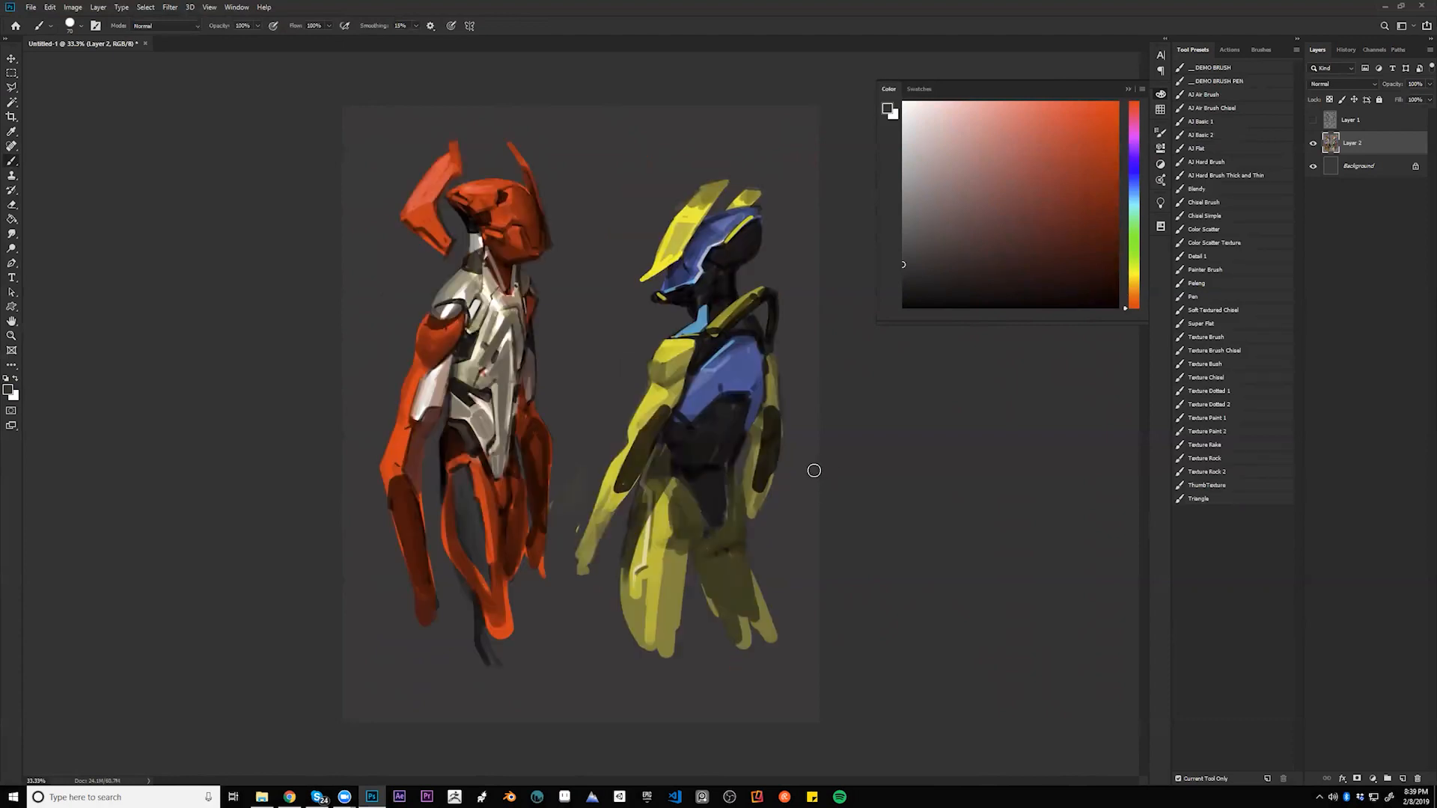
# - Refine the red figure's neck and collar with sampled colors and black, using a small brush
pyautogui.keyDown('alt'); pyautogui.click(471, 265); pyautogui.keyUp('alt')
pyautogui.keyDown('alt'); pyautogui.click(480, 260); pyautogui.keyUp('alt')
pyautogui.keyDown('alt'); pyautogui.click(481, 274); pyautogui.keyUp('alt')
pyautogui.keyDown('alt'); pyautogui.click(483, 249); pyautogui.keyUp('alt')
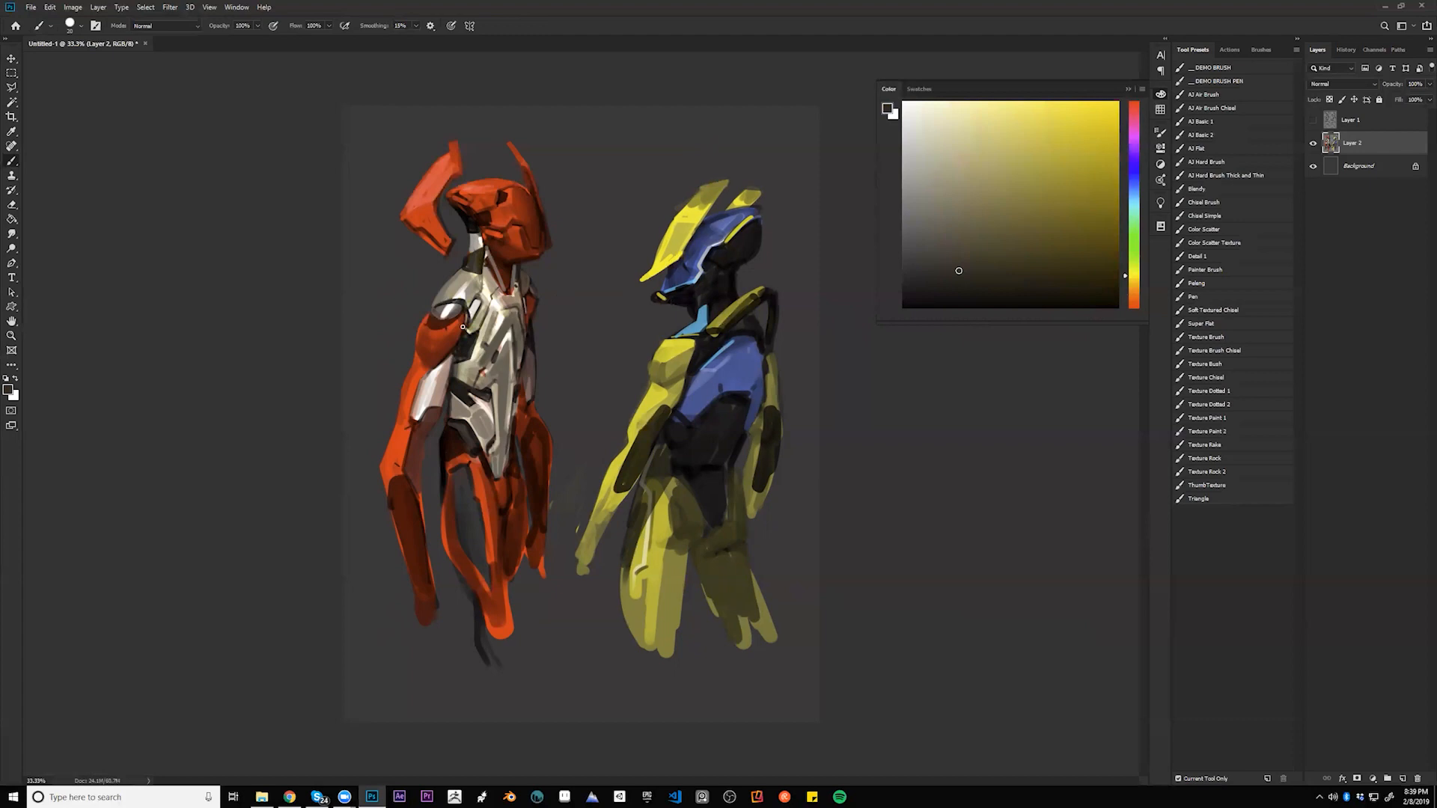
pyautogui.keyDown('alt'); pyautogui.click(484, 248); pyautogui.keyUp('alt')
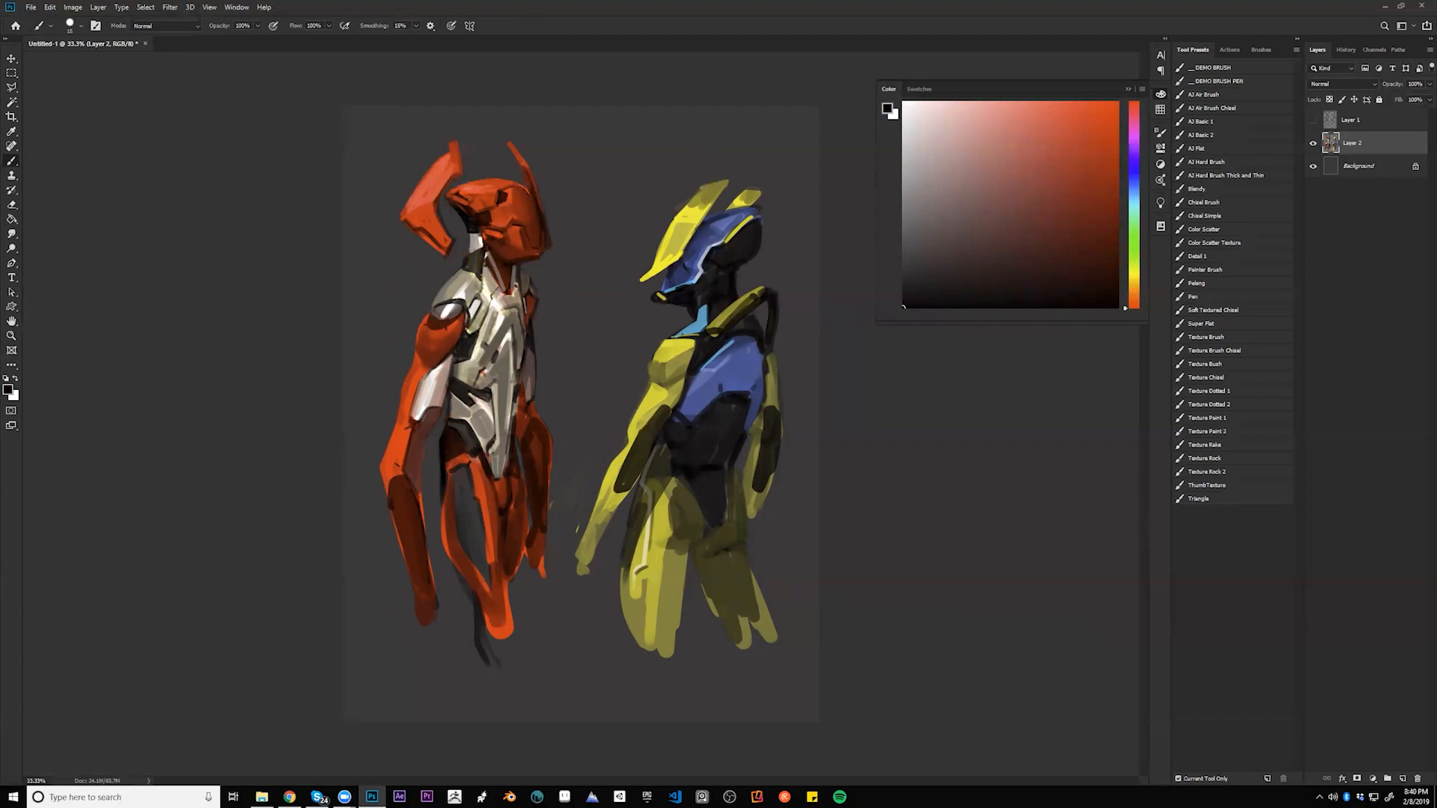
pyautogui.keyDown('alt'); pyautogui.click(663, 227); pyautogui.keyUp('alt')
pyautogui.moveTo(479, 275); pyautogui.dragTo(485, 297)
# - Shade the yellow figure's near shoulder with sampled olive using a larger brush and clean its outline with background grey
pyautogui.keyDown('alt'); pyautogui.click(652, 360); pyautogui.keyUp('alt')
pyautogui.press(']')
pyautogui.press(']')
pyautogui.press(']')
pyautogui.press(']')
pyautogui.press(']')
pyautogui.press(']')
pyautogui.press(']')
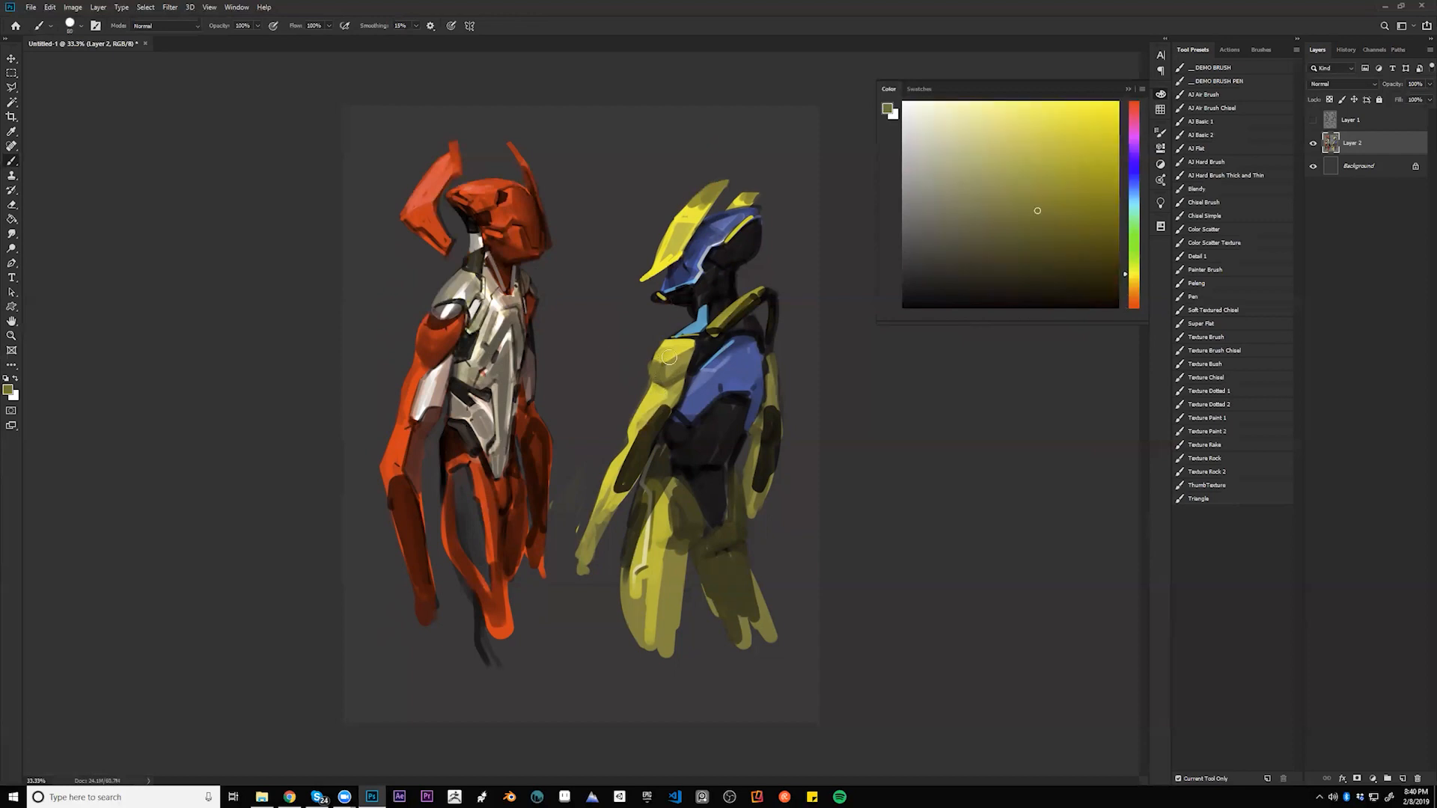
pyautogui.keyDown('alt'); pyautogui.click(672, 378); pyautogui.keyUp('alt')
pyautogui.keyDown('alt'); pyautogui.click(644, 374); pyautogui.keyUp('alt')
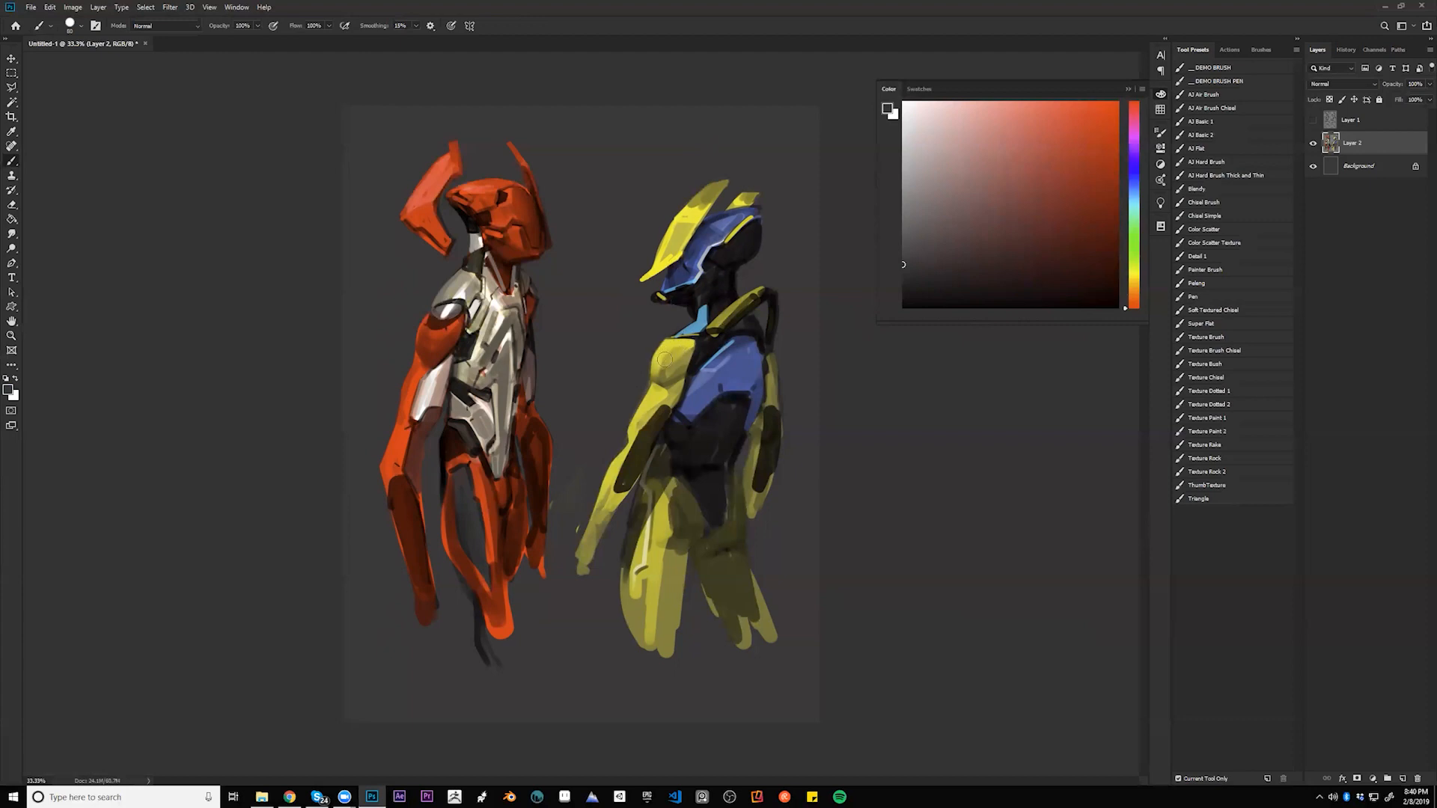
# - Define the yellow figure's inner shoulder and far upper arm with dark strokes from a smaller brush
pyautogui.press('[')
pyautogui.press('[')
pyautogui.press('[')
pyautogui.press('[')
pyautogui.keyDown('alt'); pyautogui.click(701, 339); pyautogui.keyUp('alt')
pyautogui.moveTo(702, 339); pyautogui.dragTo(687, 371)
pyautogui.press('[')
pyautogui.press('[')
pyautogui.moveTo(768, 350); pyautogui.dragTo(768, 379)
# - Paint the yellow figure's near hand and wrist black and trim around them with sampled background grey
pyautogui.keyDown('alt'); pyautogui.click(611, 530); pyautogui.keyUp('alt')
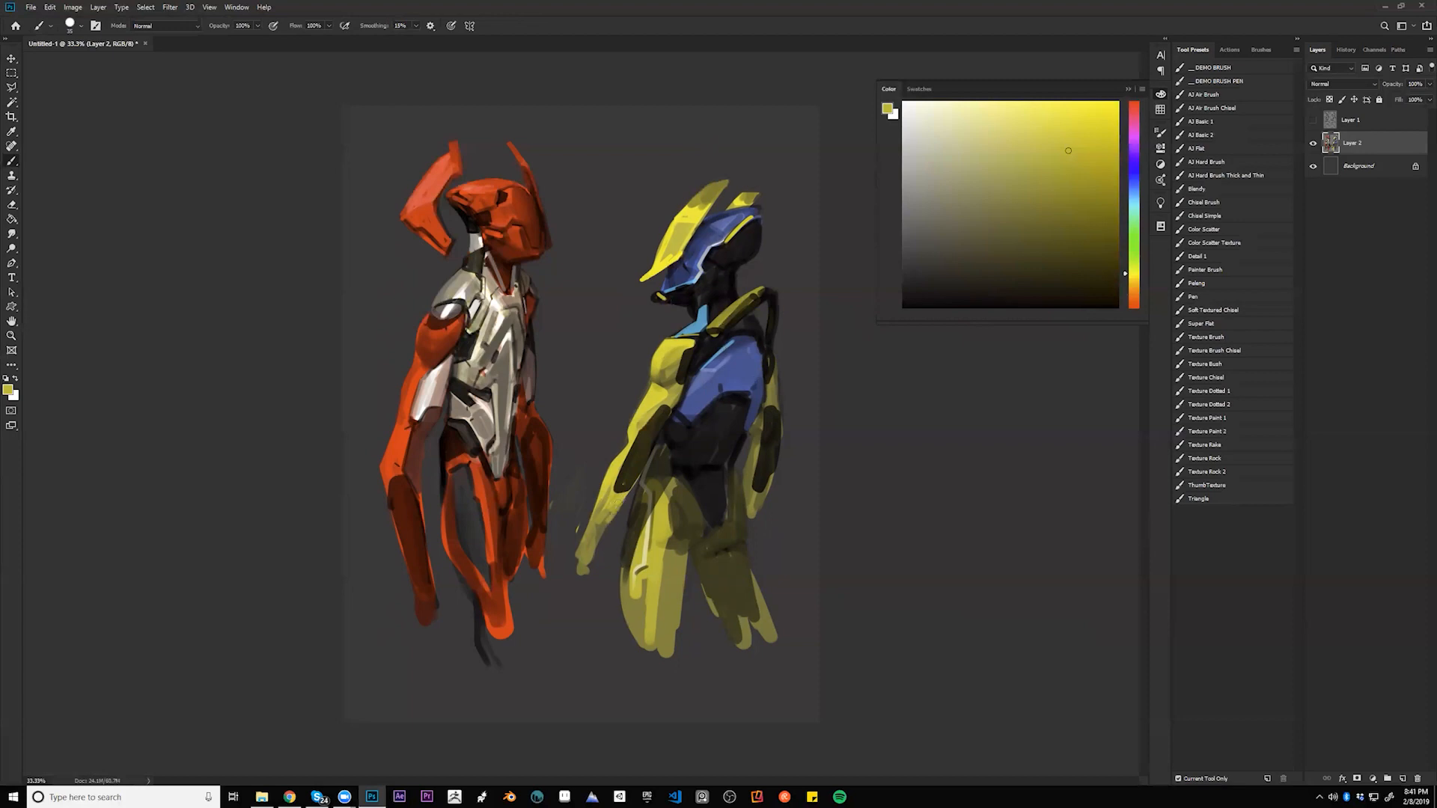
pyautogui.press('d')
pyautogui.moveTo(577, 559)
pyautogui.mouseDown()
pyautogui.moveTo(598, 521)
pyautogui.moveTo(573, 561)
pyautogui.moveTo(579, 574)
pyautogui.moveTo(590, 546)
pyautogui.moveTo(578, 594)
pyautogui.moveTo(573, 534)
pyautogui.mouseUp()
pyautogui.keyDown('alt'); pyautogui.click(584, 496); pyautogui.keyUp('alt')
pyautogui.keyDown('alt'); pyautogui.click(567, 553); pyautogui.keyUp('alt')
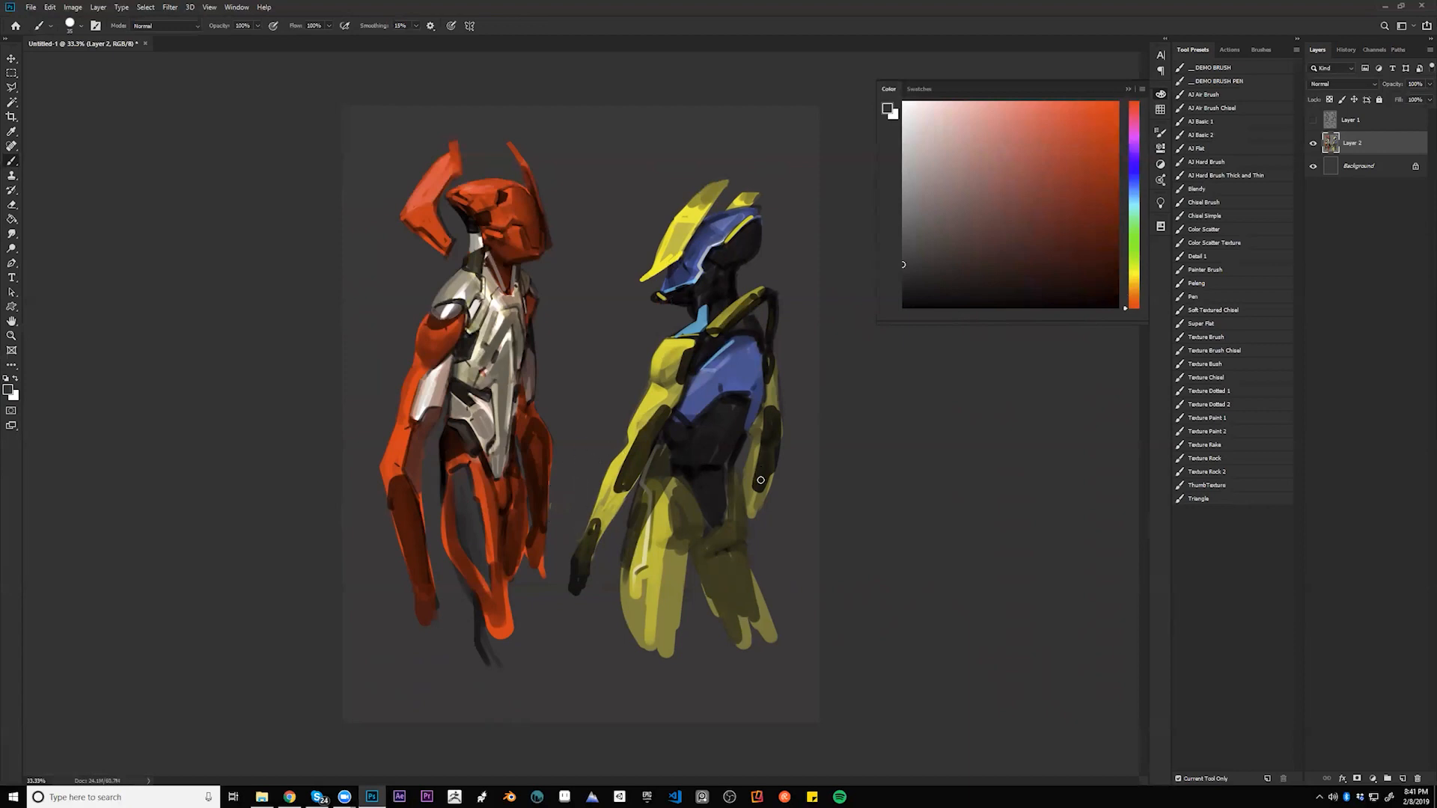
# - Paint the far hand and waist black and blend sampled blue over the lower part of the chest plate
pyautogui.press('d')
pyautogui.moveTo(754, 519); pyautogui.dragTo(750, 540)
pyautogui.moveTo(674, 474)
pyautogui.mouseDown()
pyautogui.moveTo(665, 486)
pyautogui.moveTo(678, 474)
pyautogui.moveTo(731, 490)
pyautogui.mouseUp()
pyautogui.keyDown('alt'); pyautogui.click(710, 392); pyautogui.keyUp('alt')
pyautogui.moveTo(710, 391)
pyautogui.mouseDown()
pyautogui.moveTo(694, 411)
pyautogui.moveTo(742, 390)
pyautogui.mouseUp()
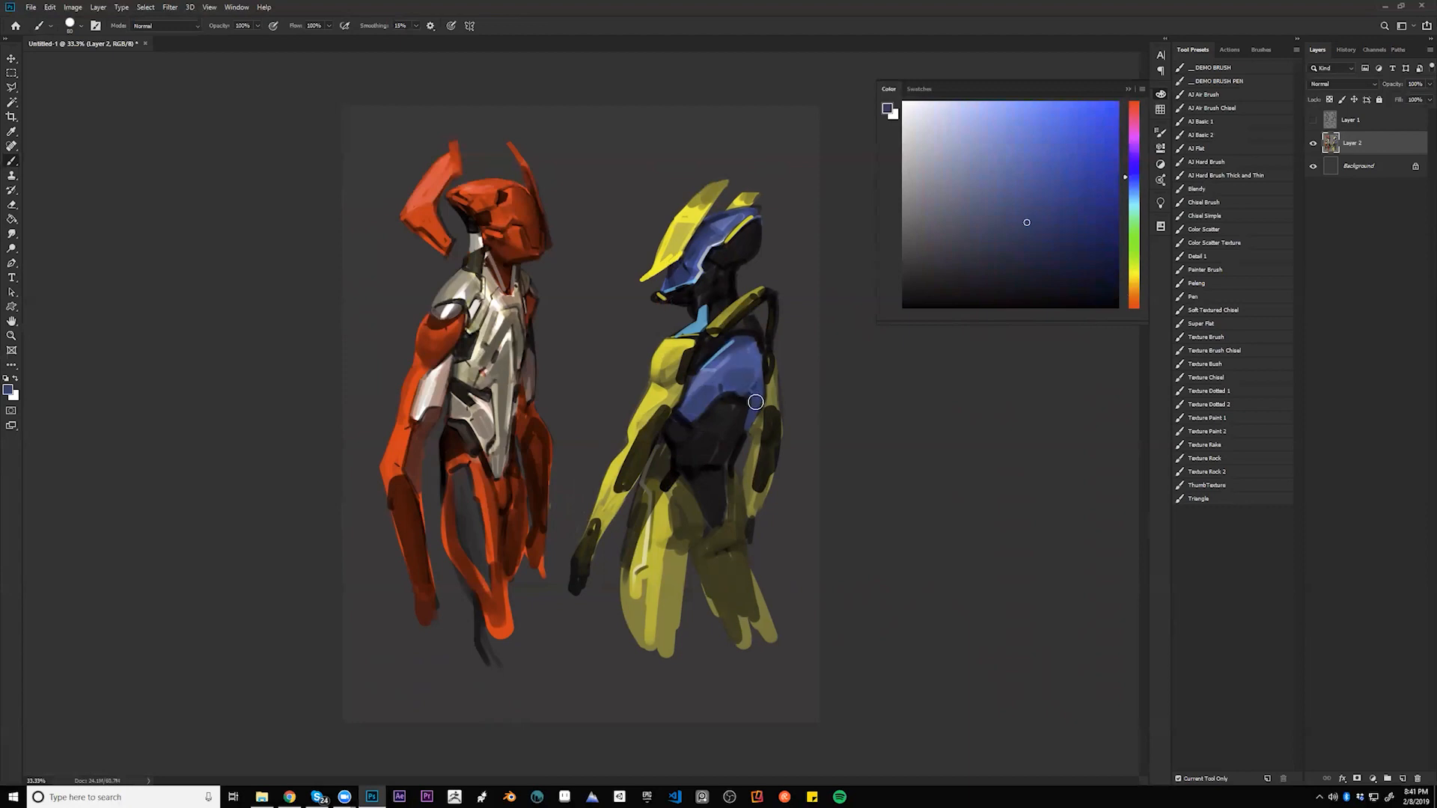
# - Edge the far side of the blue chest plate with black using a smaller brush
pyautogui.press('[')
pyautogui.press('d')
pyautogui.press('[')
pyautogui.press('[')
pyautogui.moveTo(765, 392); pyautogui.dragTo(753, 431)
pyautogui.press('[')
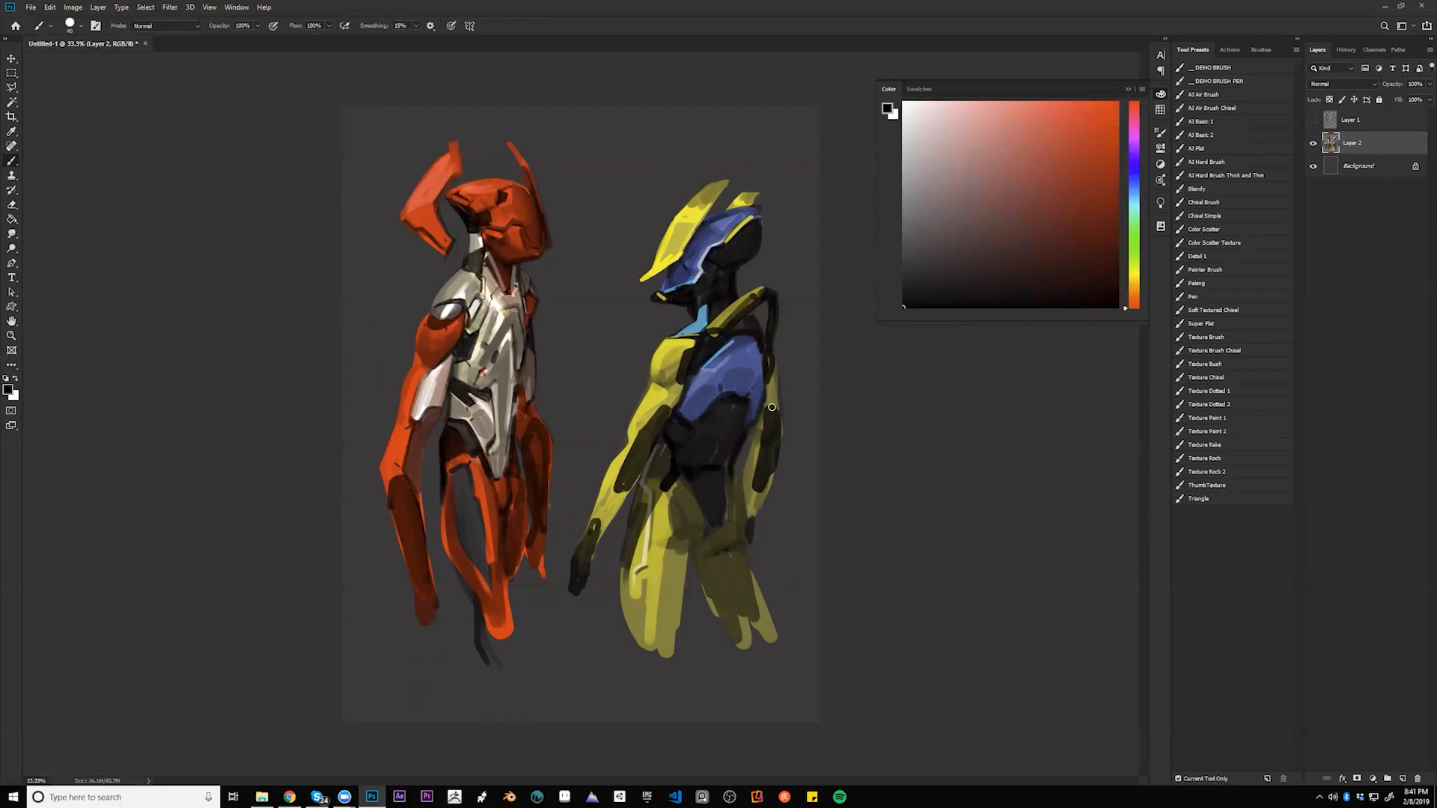
# - Extend the chest plate's lower band with sampled blue and cut black lines along it with a smaller brush
pyautogui.keyDown('alt'); pyautogui.click(708, 410); pyautogui.keyUp('alt')
pyautogui.press('[')
pyautogui.moveTo(717, 410)
pyautogui.mouseDown()
pyautogui.moveTo(697, 433)
pyautogui.moveTo(675, 424)
pyautogui.mouseUp()
pyautogui.press('[')
pyautogui.press('[')
pyautogui.press('d')
pyautogui.moveTo(691, 441); pyautogui.dragTo(721, 409)
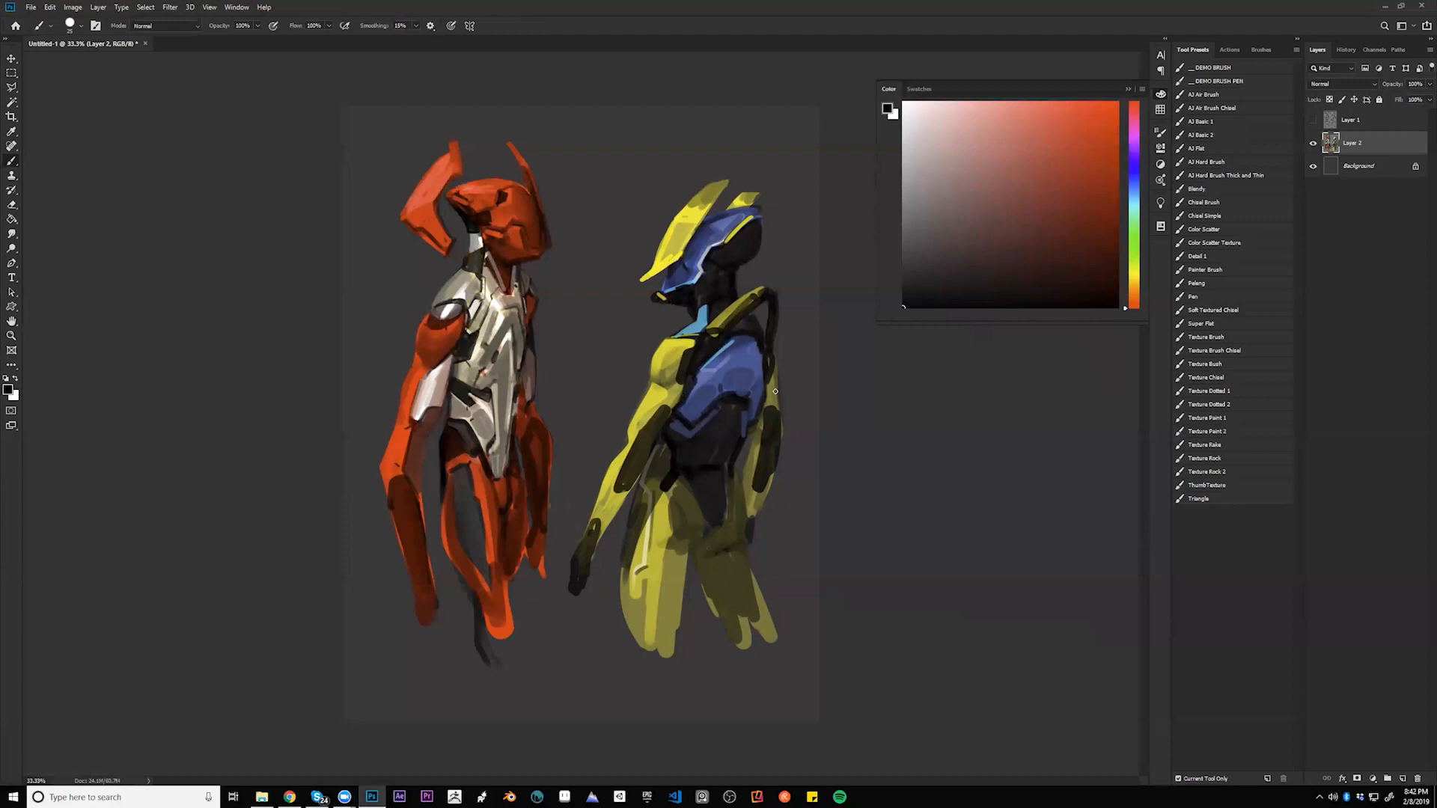
# - Highlight the chest plate's upper edge with sampled light blue and sharpen its far edge with black
pyautogui.keyDown('alt'); pyautogui.click(728, 370); pyautogui.keyUp('alt')
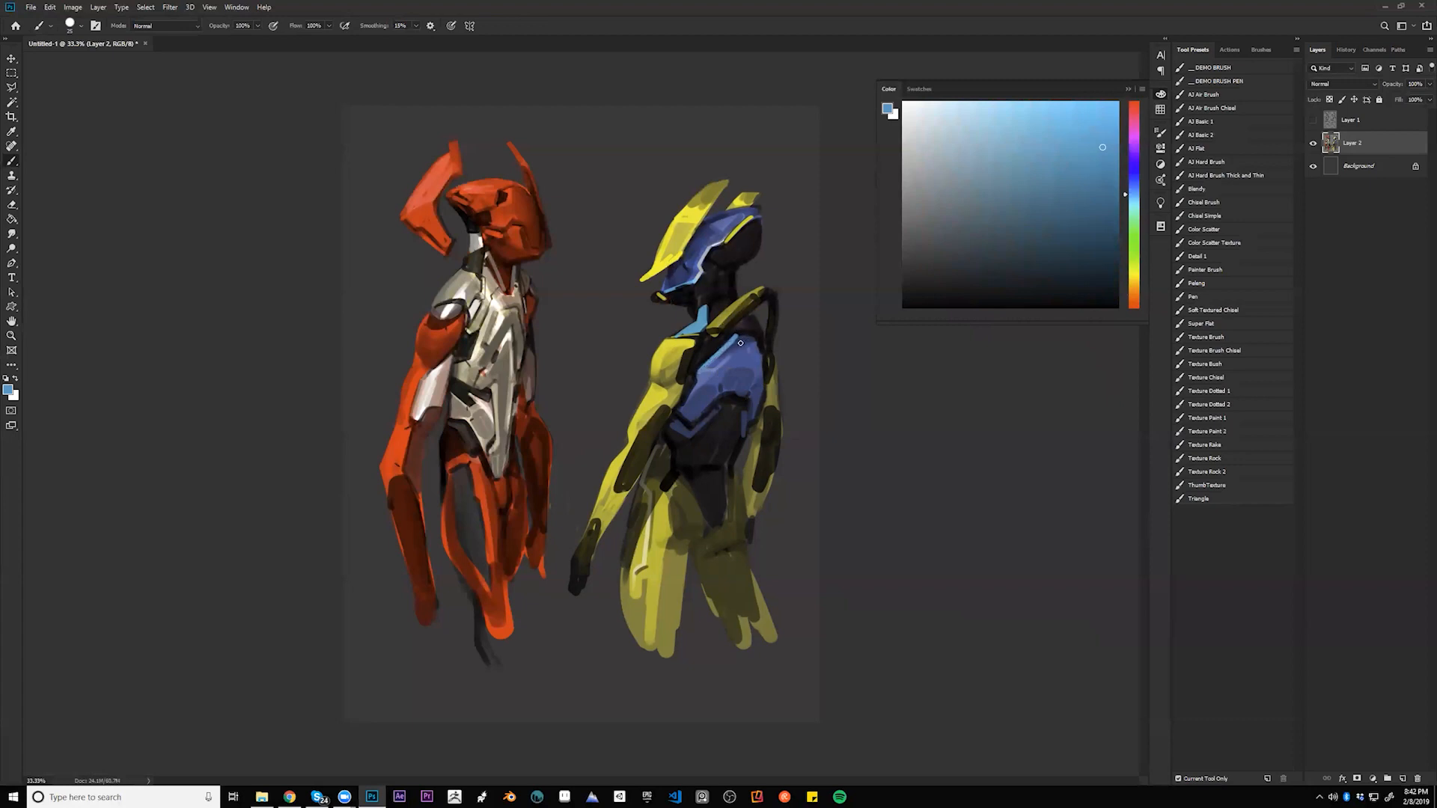
pyautogui.moveTo(761, 348)
pyautogui.mouseDown()
pyautogui.moveTo(764, 374)
pyautogui.moveTo(761, 351)
pyautogui.mouseUp()
pyautogui.press('d')
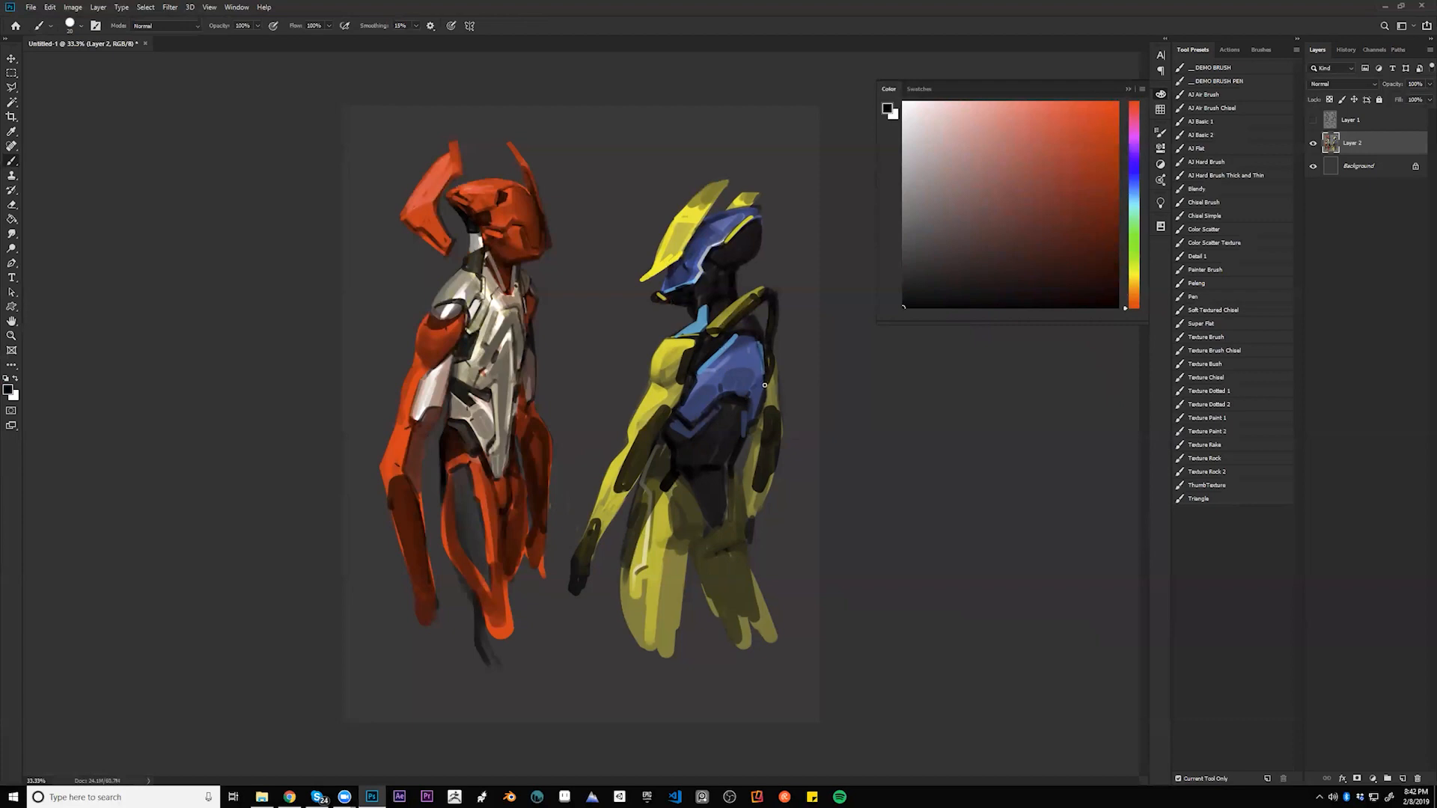
pyautogui.moveTo(762, 349); pyautogui.dragTo(765, 382)
# - Add light blue accents to the yellow figure's waist and the back of its helmet
pyautogui.keyDown('alt'); pyautogui.click(713, 388); pyautogui.keyUp('alt')
pyautogui.moveTo(662, 492); pyautogui.dragTo(643, 479)
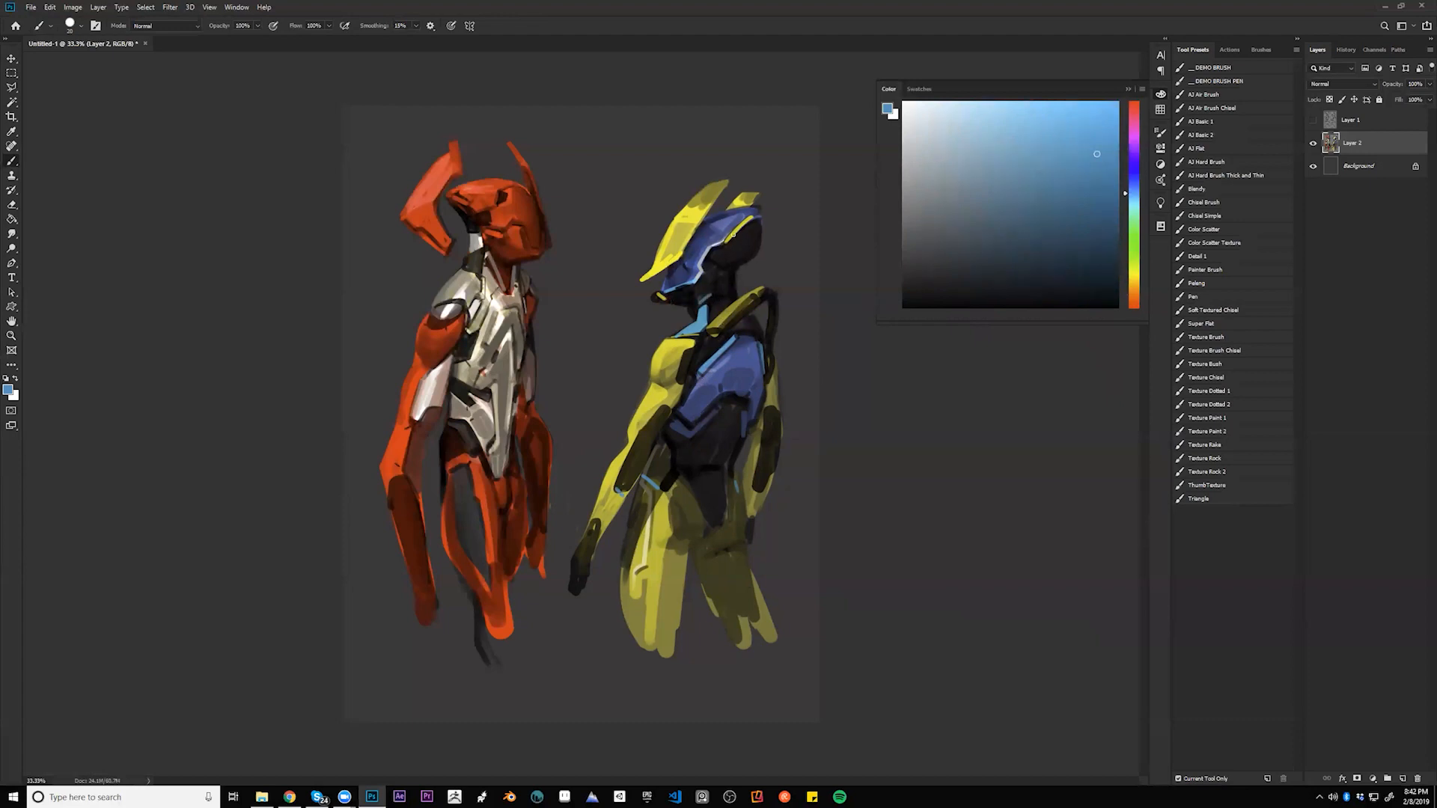
pyautogui.moveTo(732, 240)
pyautogui.mouseDown()
pyautogui.moveTo(754, 222)
pyautogui.moveTo(761, 241)
pyautogui.mouseUp()
# - Flip the canvas and darken the yellow figure's pelvis with black using a larger brush
pyautogui.hotkey('ctrl', 'h')
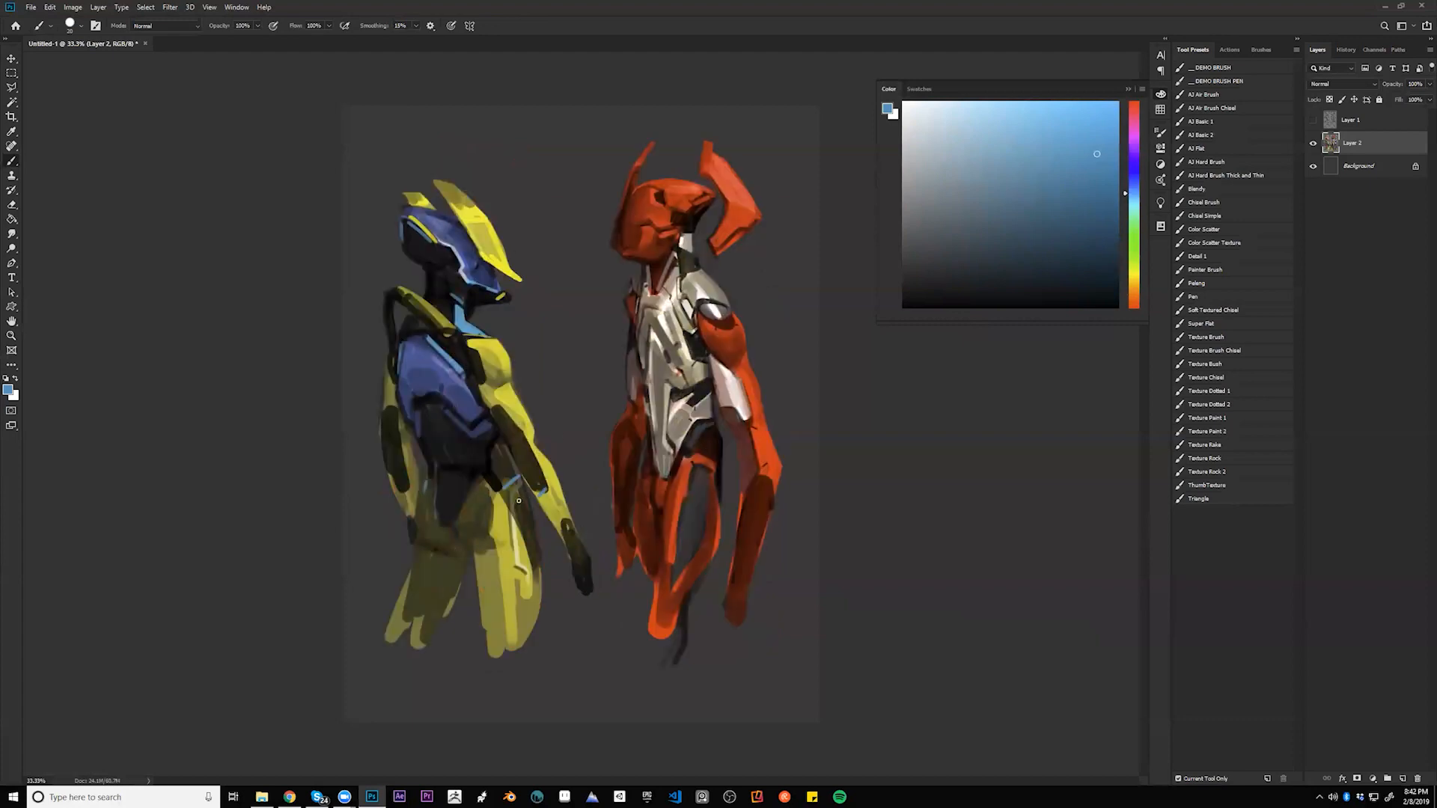
pyautogui.press('d')
pyautogui.press(']')
pyautogui.press(']')
pyautogui.press(']')
pyautogui.press(']')
pyautogui.press(']')
pyautogui.press(']')
pyautogui.press(']')
pyautogui.press(']')
pyautogui.press(']')
pyautogui.moveTo(443, 545); pyautogui.dragTo(484, 554)
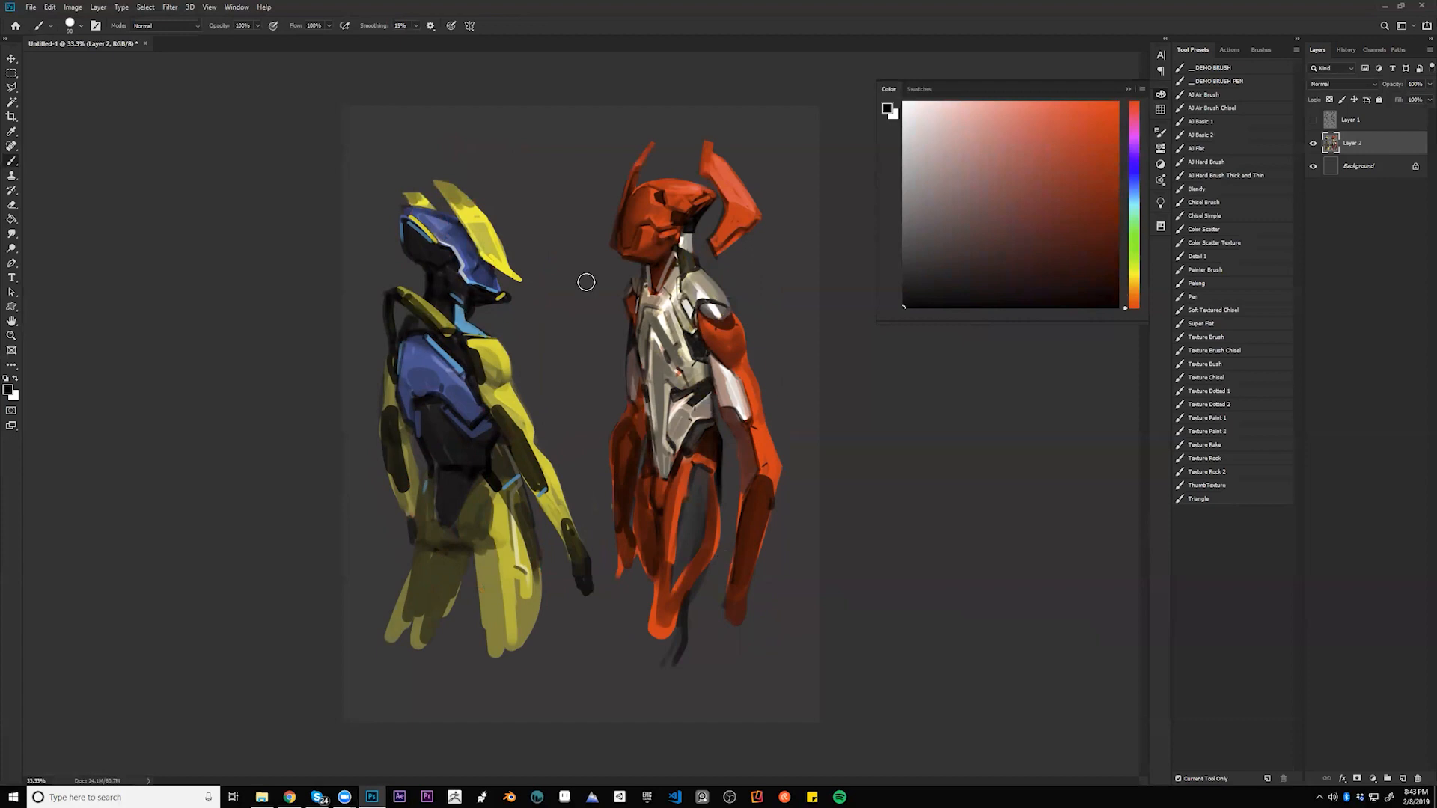
# - Shade the yellow helmet crest with a darker yellow sampled from the figure
pyautogui.press(']')
pyautogui.press(']')
pyautogui.keyDown('alt'); pyautogui.click(484, 237); pyautogui.keyUp('alt')
pyautogui.moveTo(485, 235)
pyautogui.mouseDown()
pyautogui.moveTo(500, 257)
pyautogui.moveTo(486, 257)
pyautogui.moveTo(510, 268)
pyautogui.mouseUp()
pyautogui.press('[')
pyautogui.keyDown('alt'); pyautogui.click(477, 228); pyautogui.keyUp('alt')
pyautogui.keyDown('alt'); pyautogui.click(482, 264); pyautogui.keyUp('alt')
pyautogui.press('[')
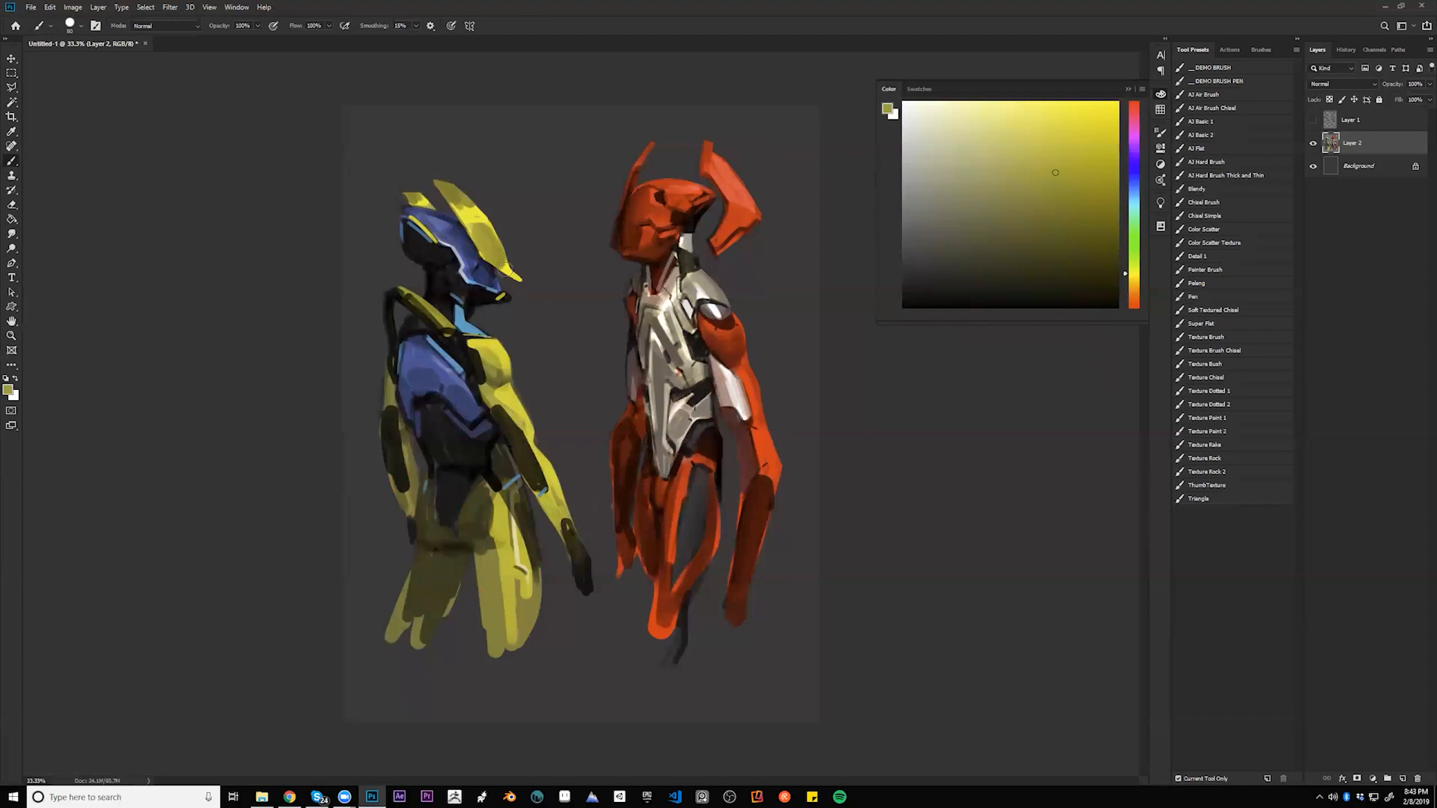
# - Flip the canvas back and draw thin black lines along the underside and tip of the yellow helmet crest
pyautogui.press('[')
pyautogui.press('[')
pyautogui.press('[')
pyautogui.press('[')
pyautogui.press('[')
pyautogui.press('[')
pyautogui.hotkey('ctrl', 'shift', 'h')
pyautogui.keyDown('alt'); pyautogui.click(676, 277); pyautogui.keyUp('alt')
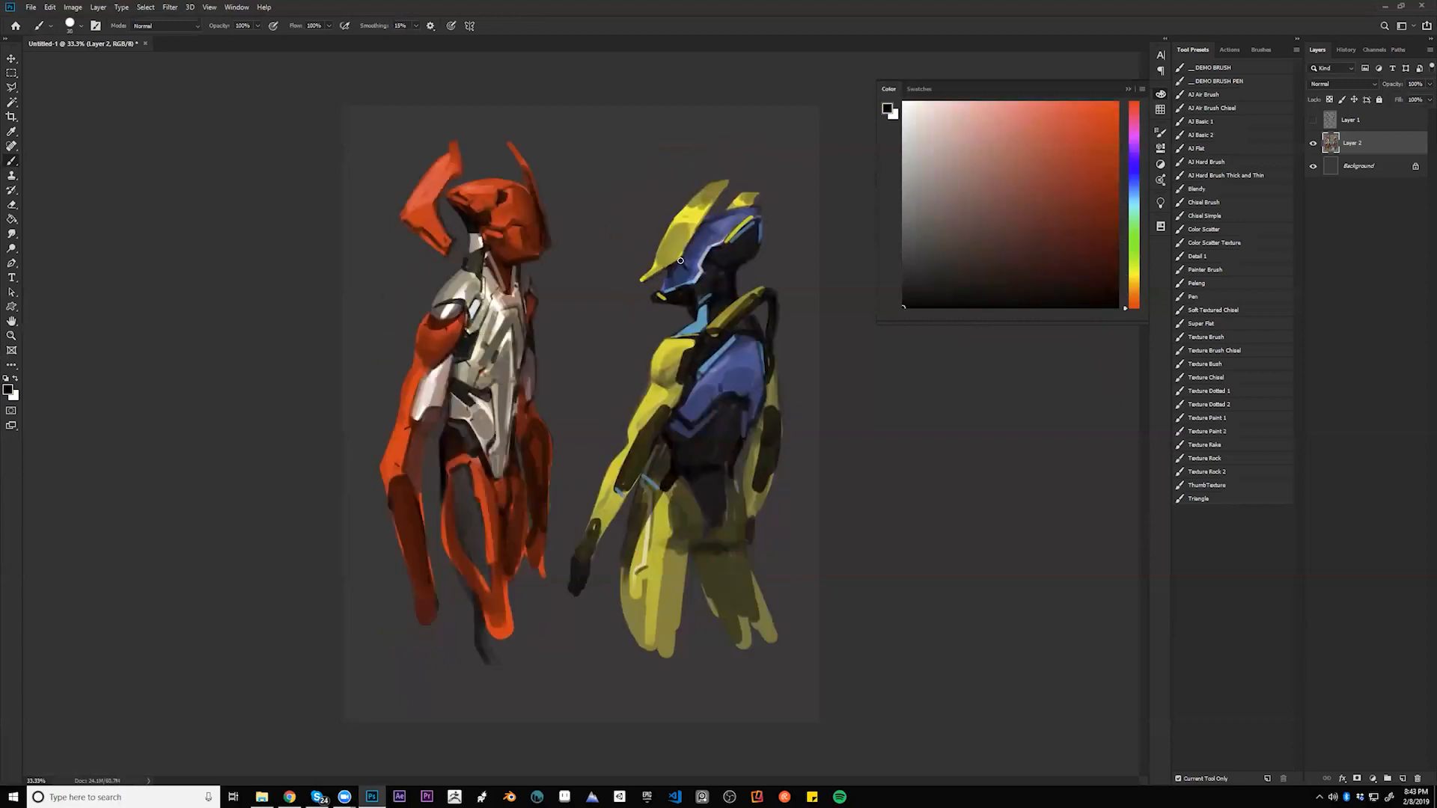
pyautogui.press('[')
pyautogui.press('[')
pyautogui.moveTo(649, 277); pyautogui.dragTo(682, 258)
pyautogui.moveTo(731, 181)
pyautogui.mouseDown()
pyautogui.moveTo(728, 199)
pyautogui.moveTo(751, 202)
pyautogui.mouseUp()
# - Draw fine black panel lines on the yellow figure's near shoulder and thigh with a smaller brush
pyautogui.press('[')
pyautogui.press('[')
pyautogui.moveTo(683, 348); pyautogui.dragTo(663, 361)
pyautogui.moveTo(649, 511)
pyautogui.mouseDown()
pyautogui.moveTo(652, 608)
pyautogui.moveTo(624, 644)
pyautogui.mouseUp()
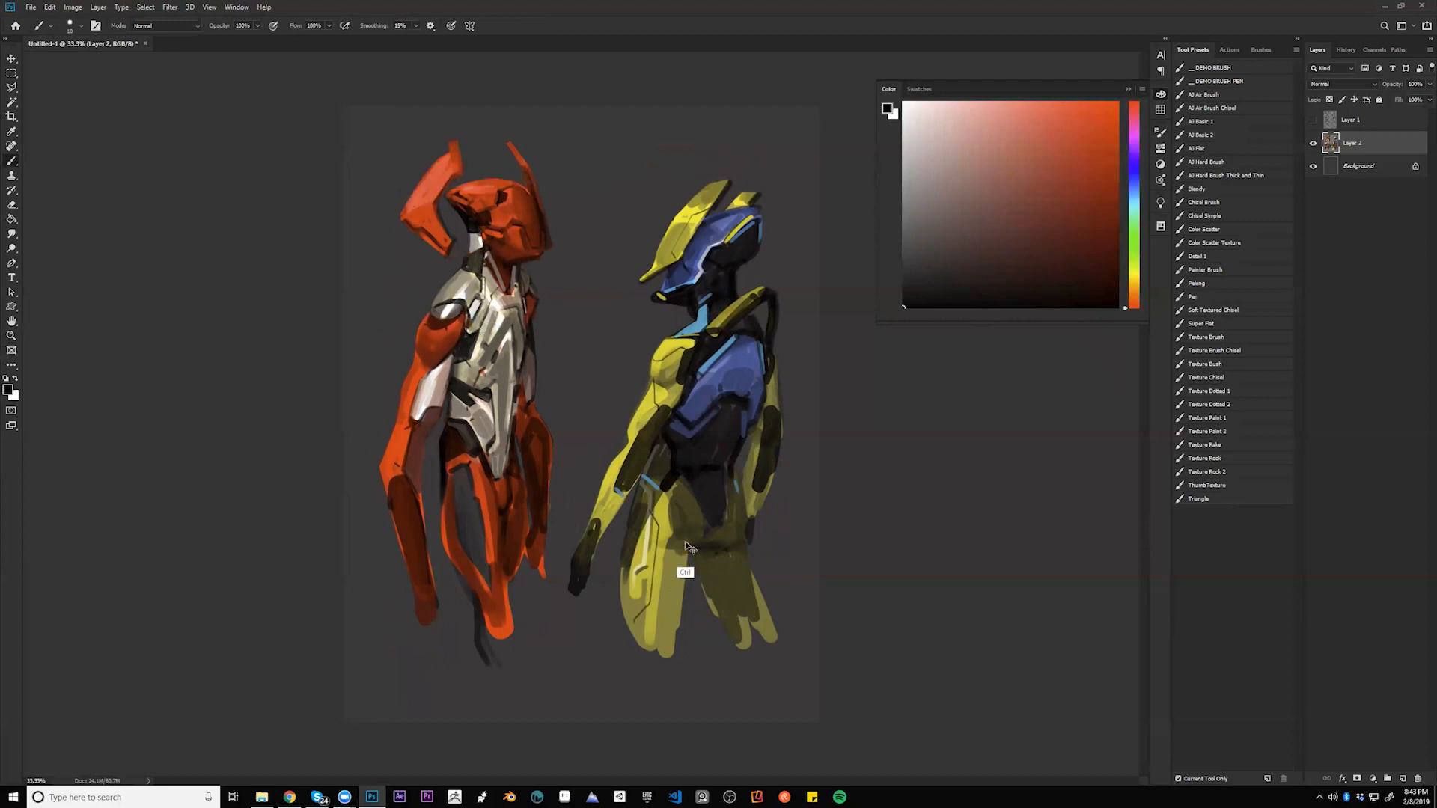
# - Flip the canvas, darken the blue faceplate beneath the crest with black, and flip it back
pyautogui.hotkey('ctrl', 'h')
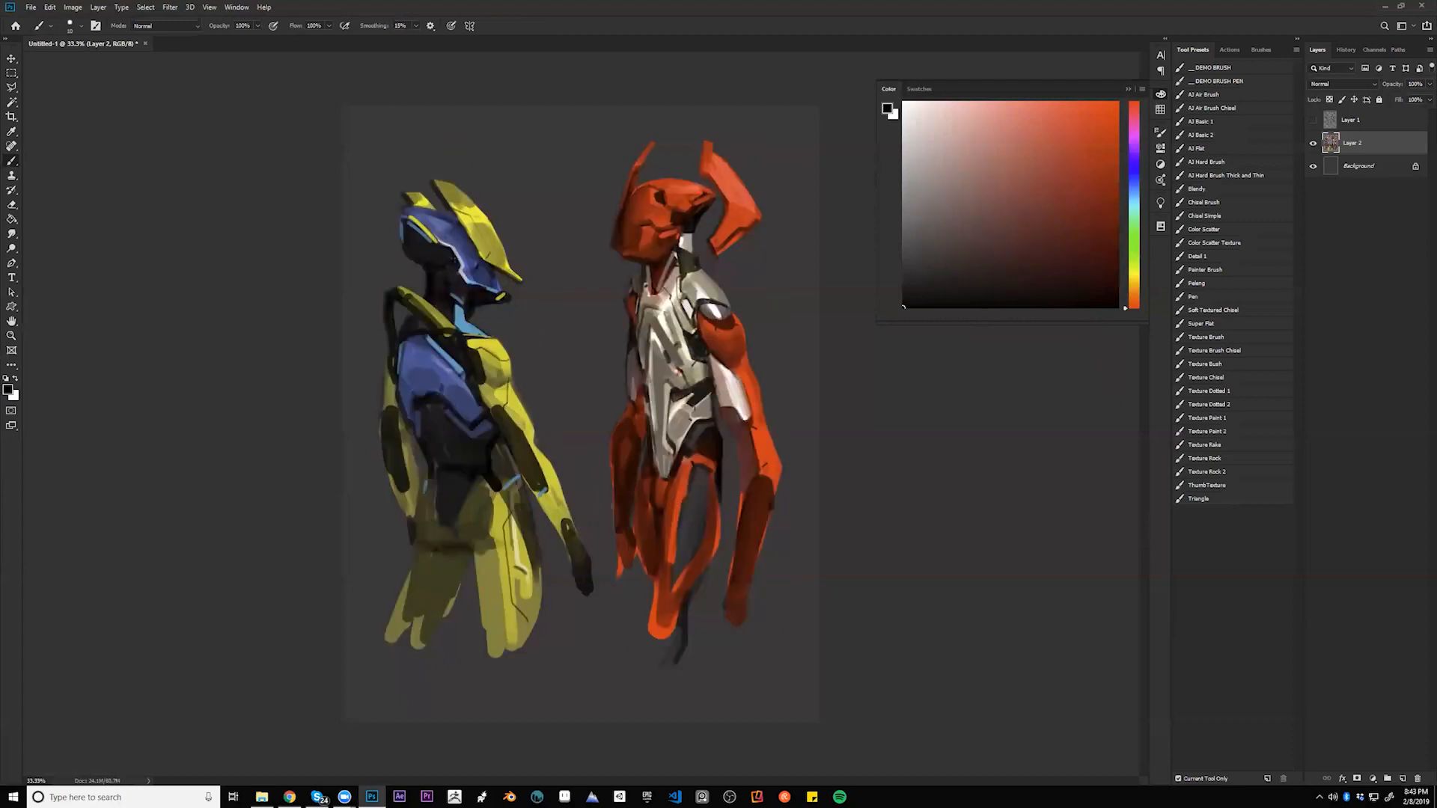
pyautogui.press(']')
pyautogui.press(']')
pyautogui.moveTo(485, 266); pyautogui.dragTo(495, 287)
pyautogui.press('[')
pyautogui.hotkey('ctrl', 'shift', 'h')
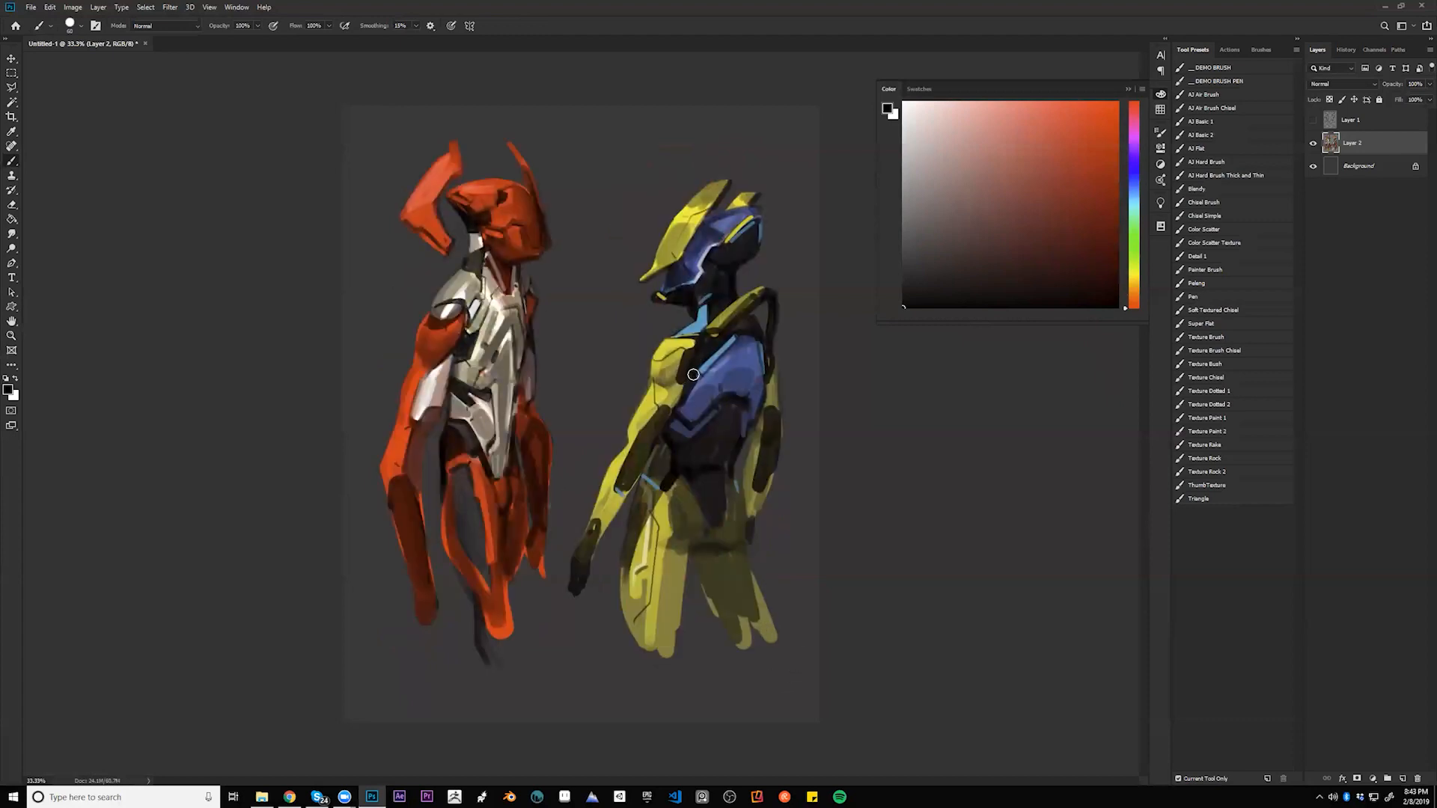
# - Refine the lower and upper edges of the blue chest plate with sampled blues and black
pyautogui.keyDown('alt'); pyautogui.click(684, 416); pyautogui.keyUp('alt')
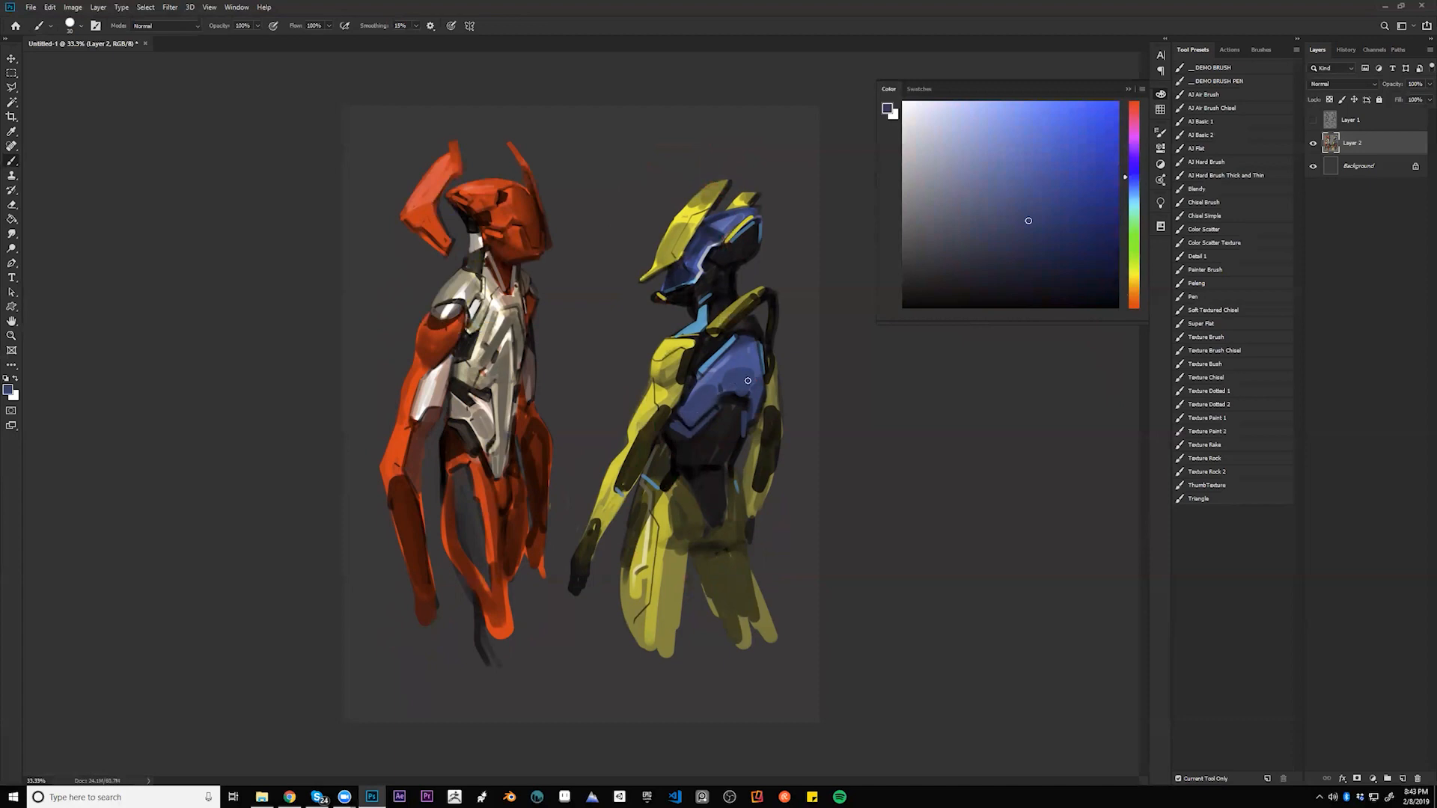
pyautogui.moveTo(728, 397); pyautogui.dragTo(752, 401)
pyautogui.keyDown('alt'); pyautogui.click(741, 341); pyautogui.keyUp('alt')
pyautogui.press('d')
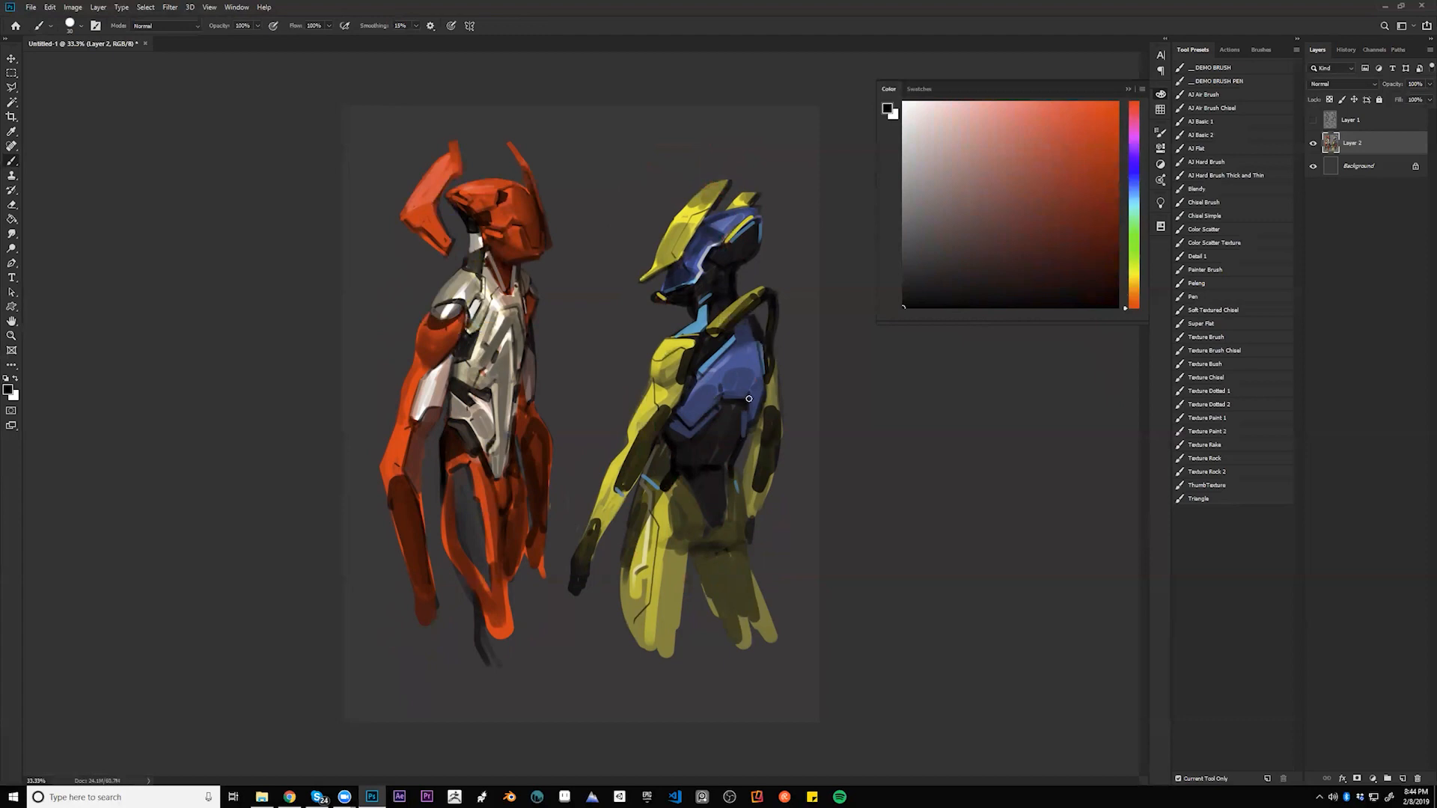
# - Clean the collar edge with sampled grey, soften the yellow shoulder with the Smudge tool, and return to the Brush tool
pyautogui.keyDown('alt'); pyautogui.click(762, 311); pyautogui.keyUp('alt')
pyautogui.press('r')
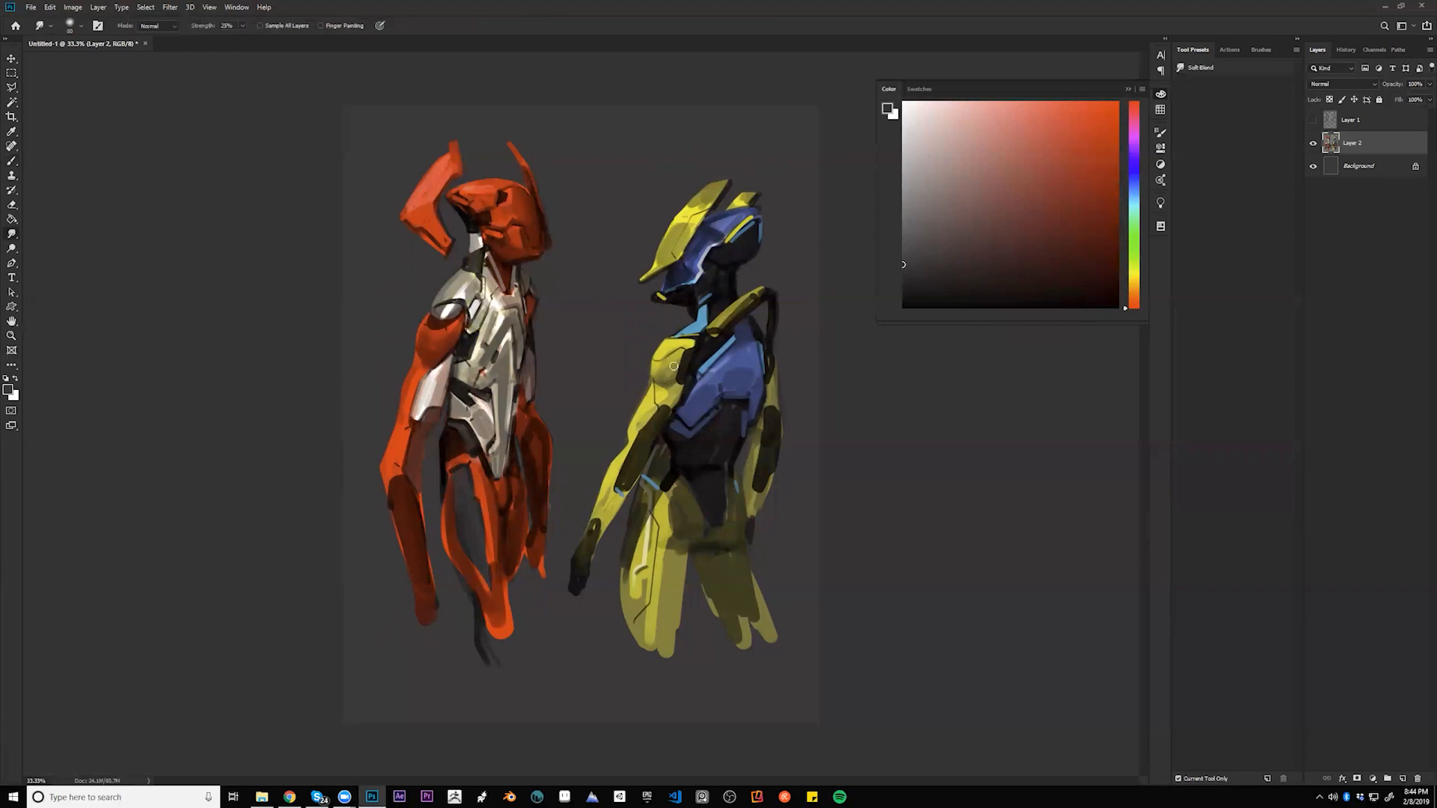
pyautogui.press('b')
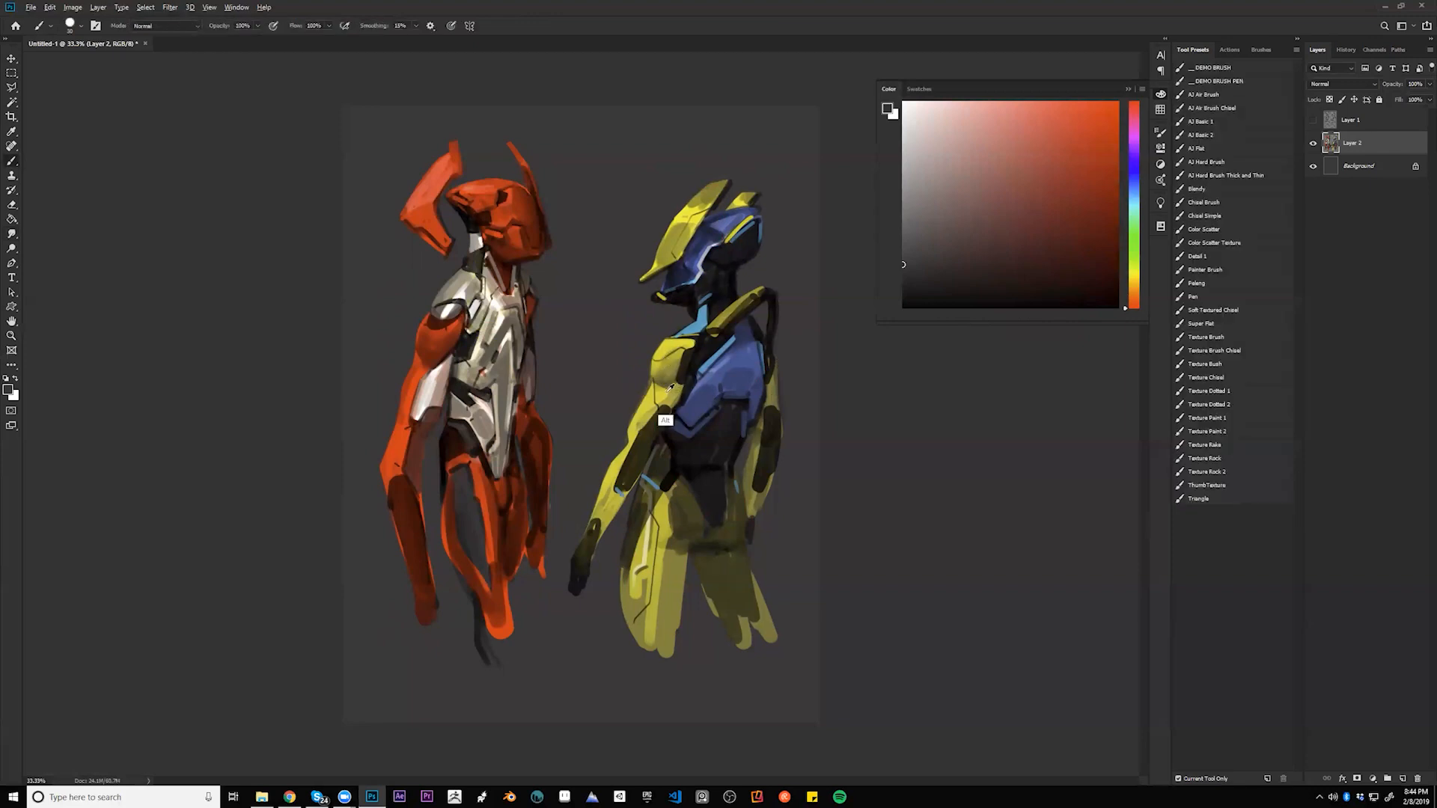
# - Refine the yellow figure's near upper arm with sampled yellows and touch up the far shoulder's edge
pyautogui.keyDown('alt'); pyautogui.click(663, 421); pyautogui.keyUp('alt')
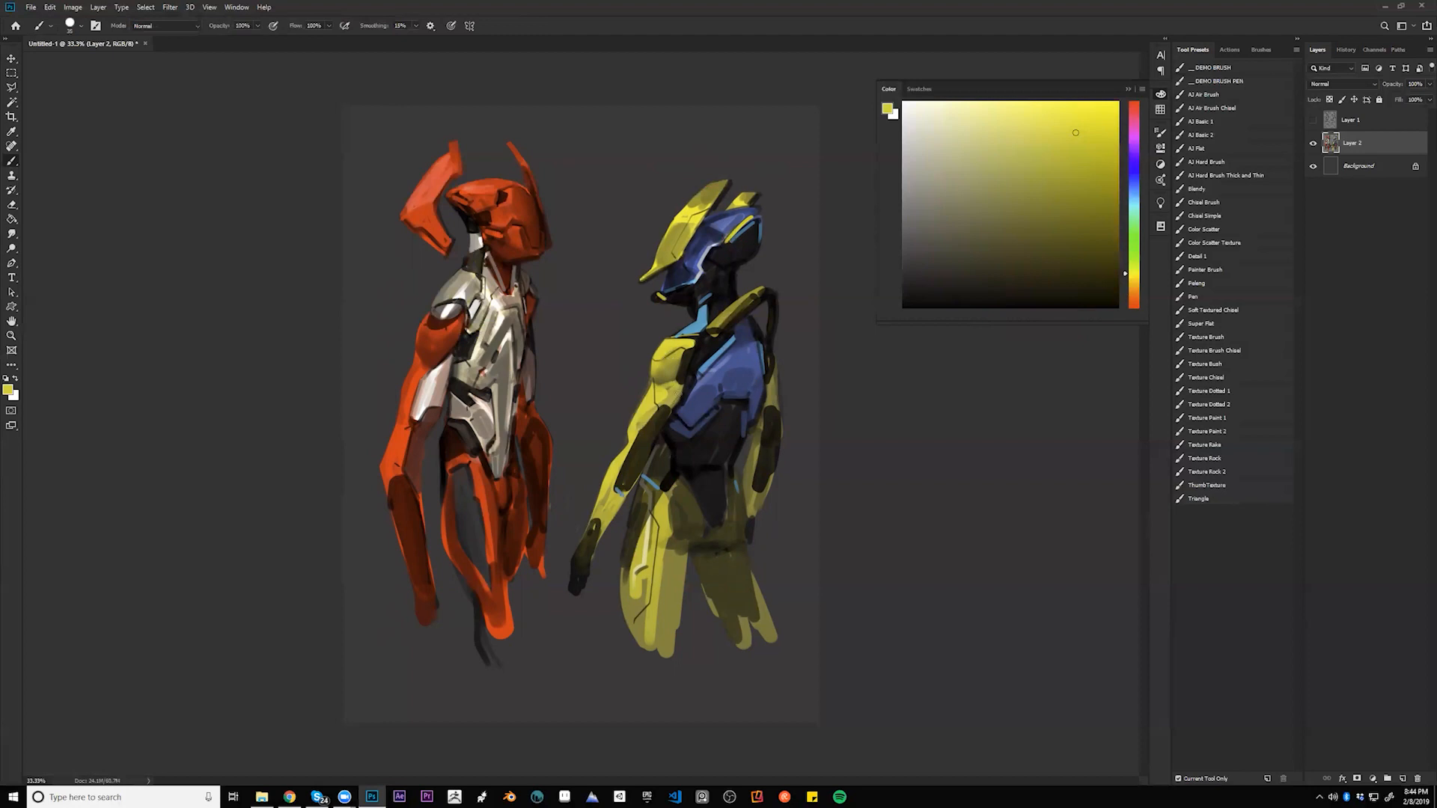
pyautogui.moveTo(682, 398); pyautogui.dragTo(666, 418)
pyautogui.keyDown('alt'); pyautogui.click(667, 413); pyautogui.keyUp('alt')
pyautogui.keyDown('alt'); pyautogui.click(676, 421); pyautogui.keyUp('alt')
pyautogui.moveTo(775, 349); pyautogui.dragTo(774, 345)
# - Flip the canvas, rework the yellow figure's hip and waist with sampled yellows and dark tones, and flip it back
pyautogui.press('z')
pyautogui.keyDown('alt'); pyautogui.click(704, 545); pyautogui.keyUp('alt')
pyautogui.keyDown('alt'); pyautogui.click(716, 510); pyautogui.keyUp('alt')
pyautogui.hotkey('ctrl', 'f')
pyautogui.click(714, 484)
pyautogui.hotkey('ctrl', '+')
pyautogui.press('b')
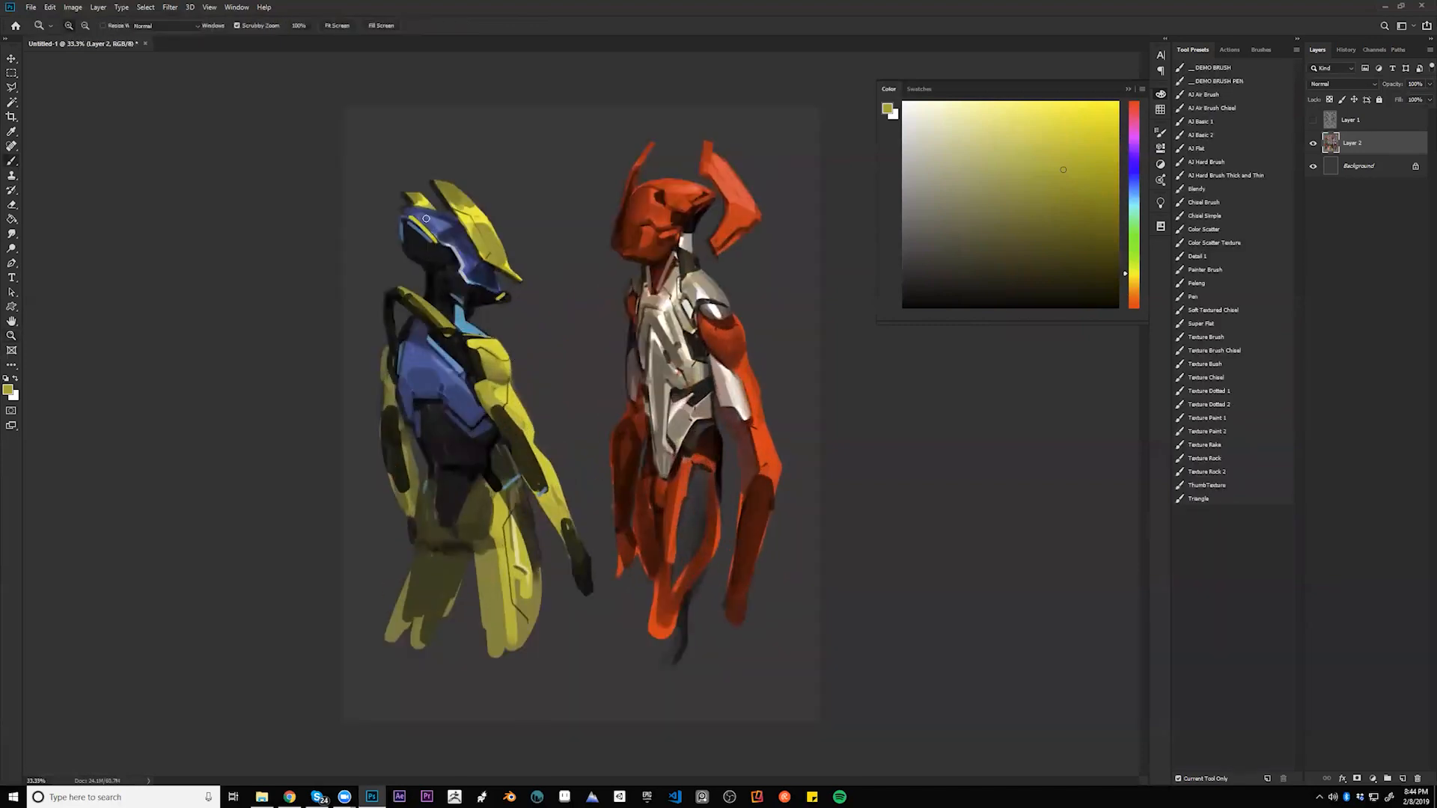
pyautogui.keyDown('alt'); pyautogui.click(476, 241); pyautogui.keyUp('alt')
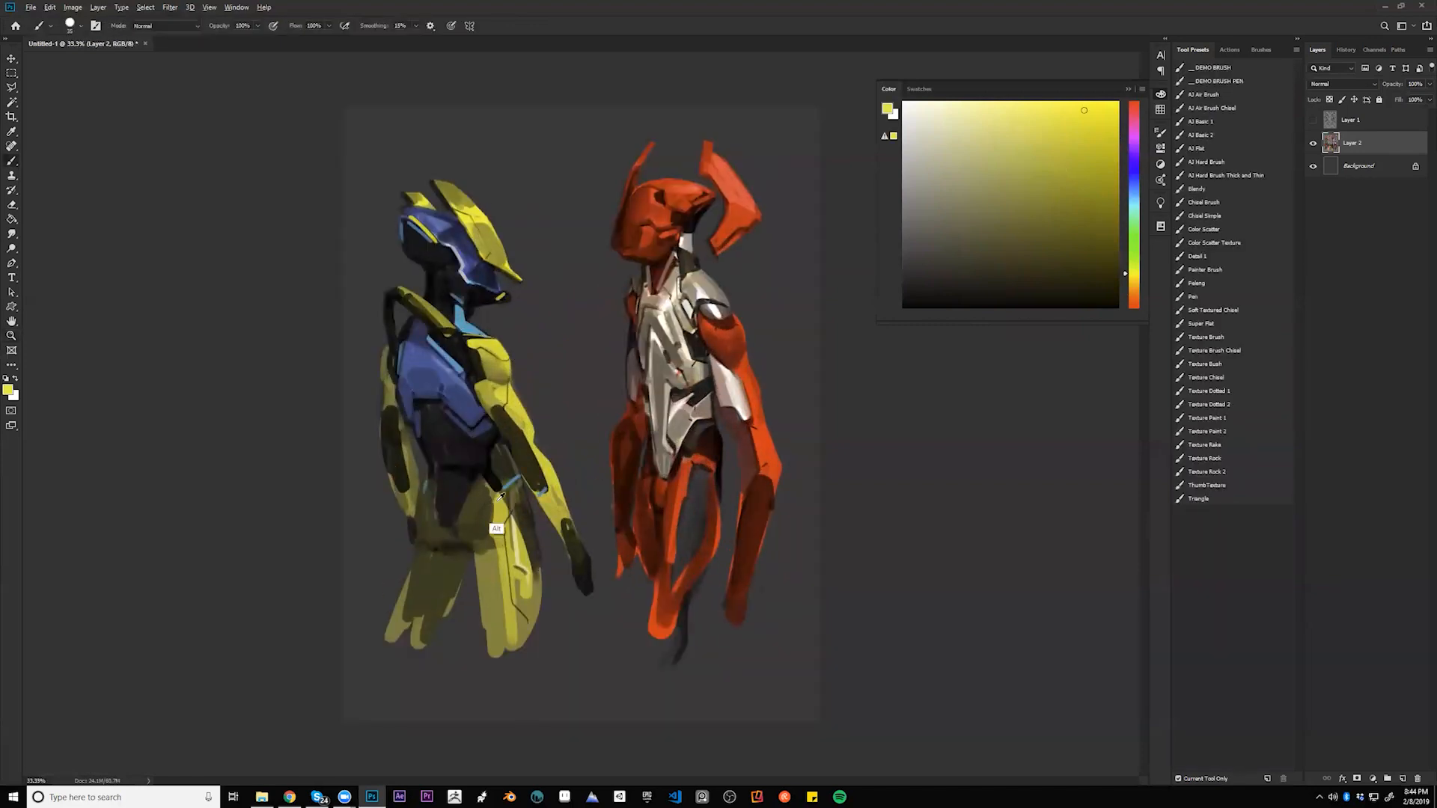
pyautogui.keyDown('alt'); pyautogui.click(482, 210); pyautogui.keyUp('alt')
pyautogui.moveTo(486, 495); pyautogui.dragTo(497, 550)
pyautogui.keyDown('alt'); pyautogui.click(456, 525); pyautogui.keyUp('alt')
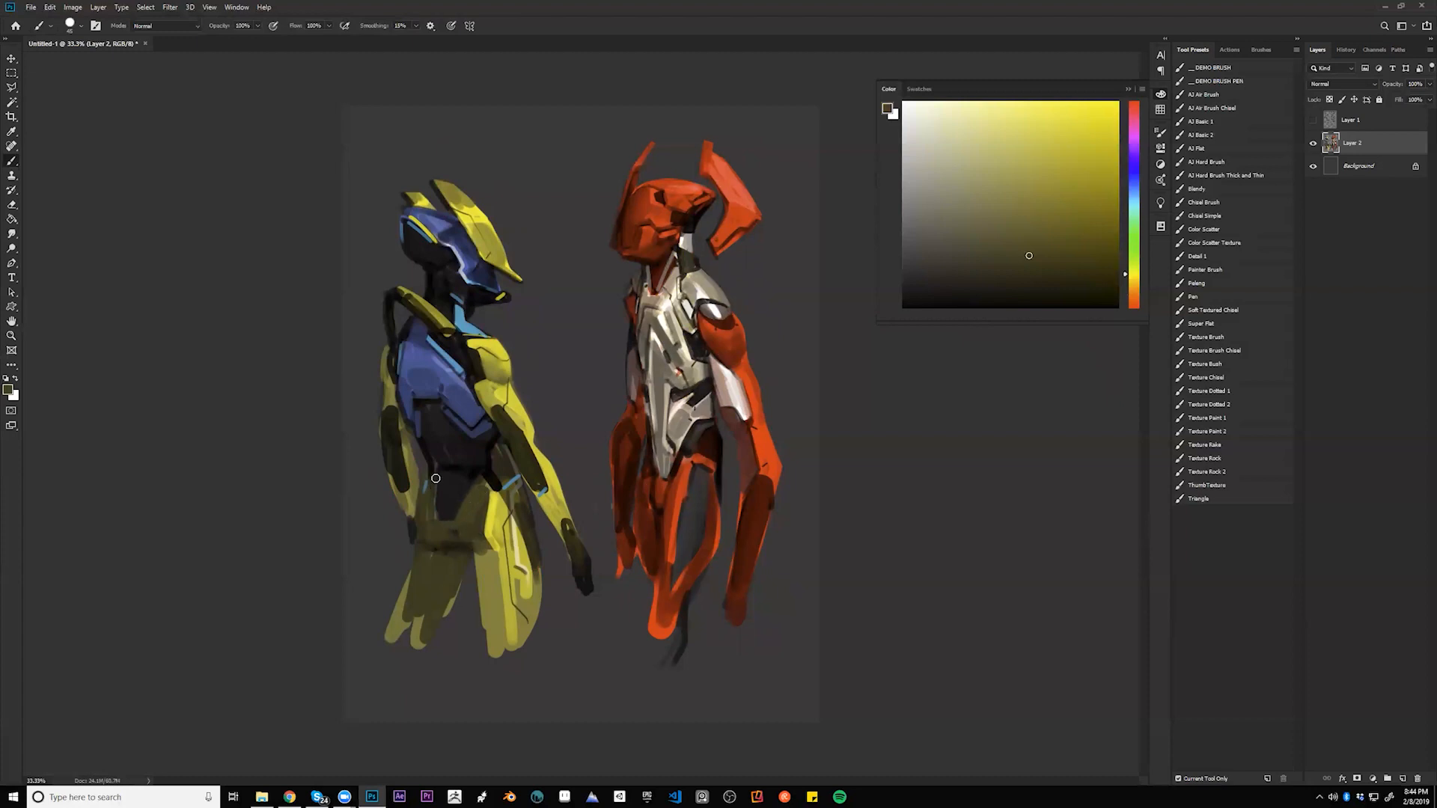
pyautogui.keyDown('alt'); pyautogui.click(446, 524); pyautogui.keyUp('alt')
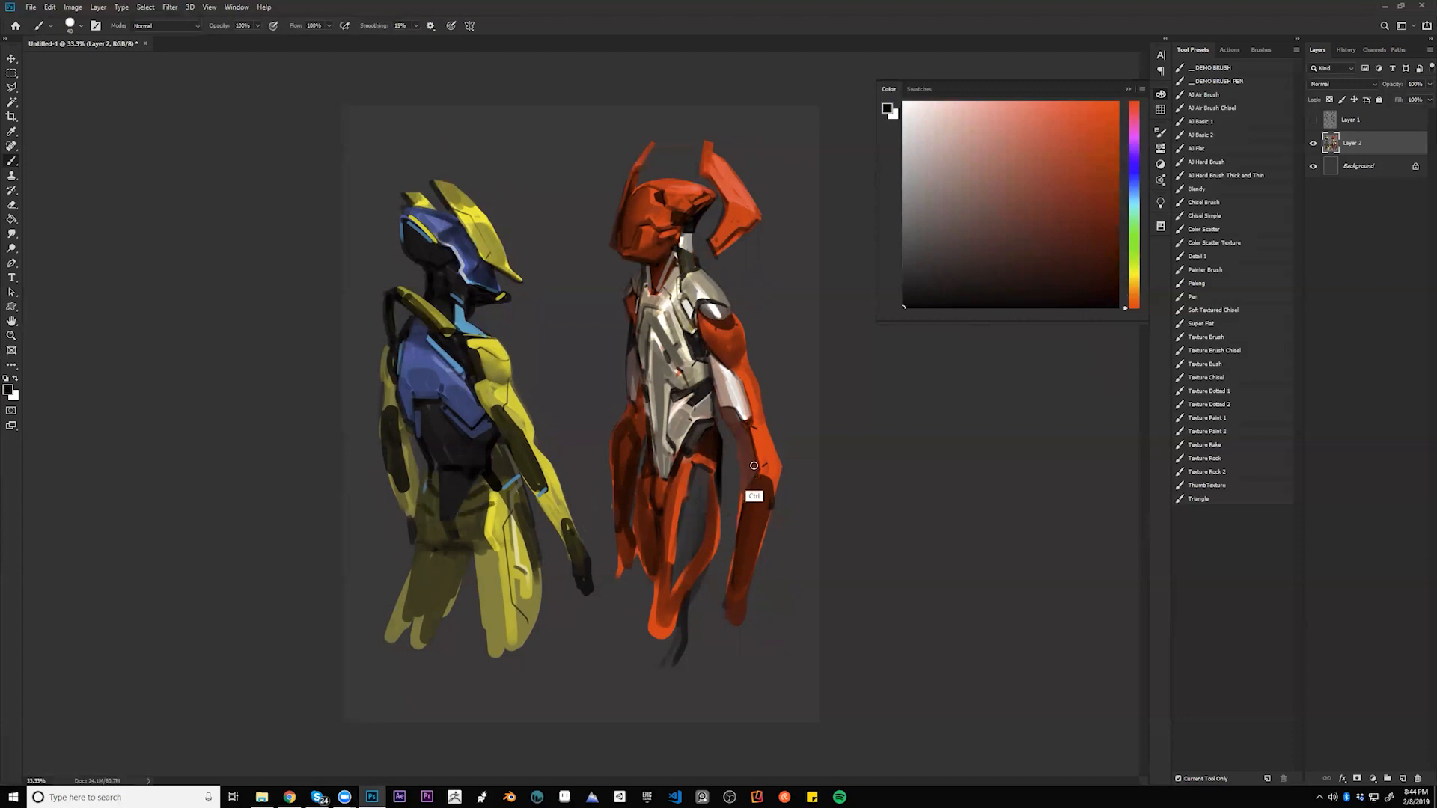
pyautogui.hotkey('ctrl', 'h')
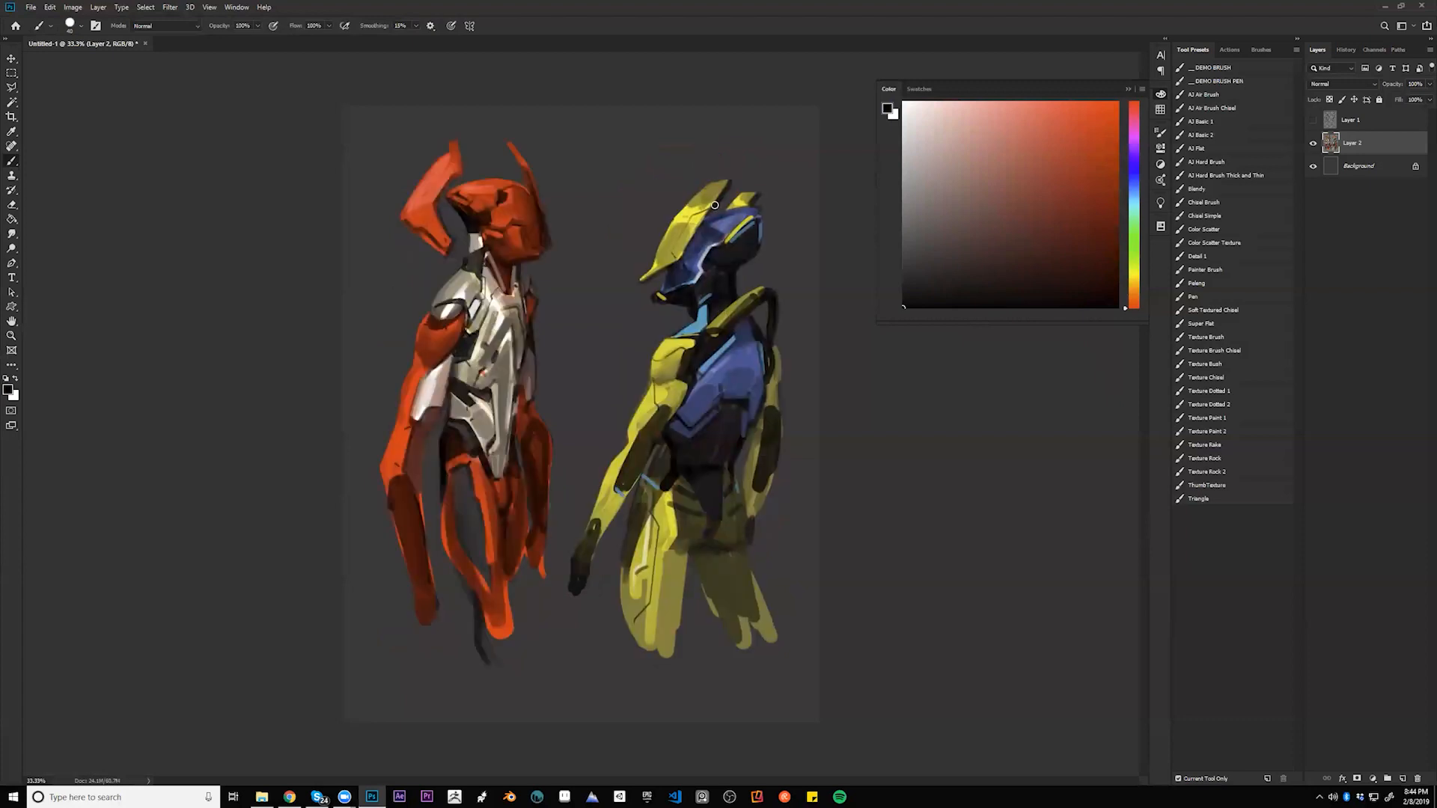
# - Select the yellow figure's head with the Polygonal Lasso, scale it down toward the neck, and deselect it
pyautogui.press('l')
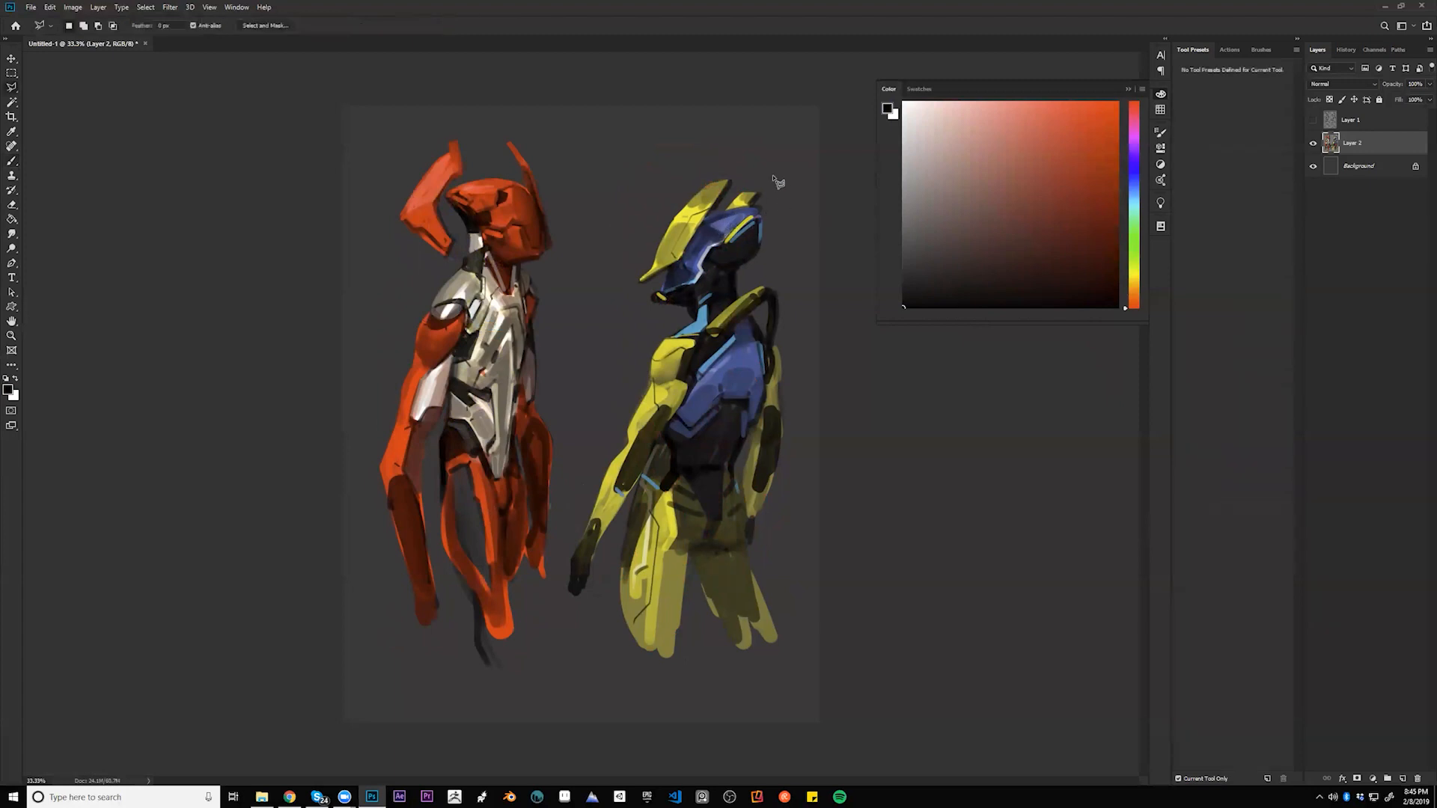
pyautogui.click(779, 229)
pyautogui.click(660, 317)
pyautogui.click(618, 235)
pyautogui.click(677, 161)
pyautogui.click(723, 152)
pyautogui.click(777, 178)
pyautogui.hotkey('ctrl', 't')
pyautogui.moveTo(782, 153); pyautogui.dragTo(745, 223)
pyautogui.press('Return')
pyautogui.hotkey('ctrl', 'd')
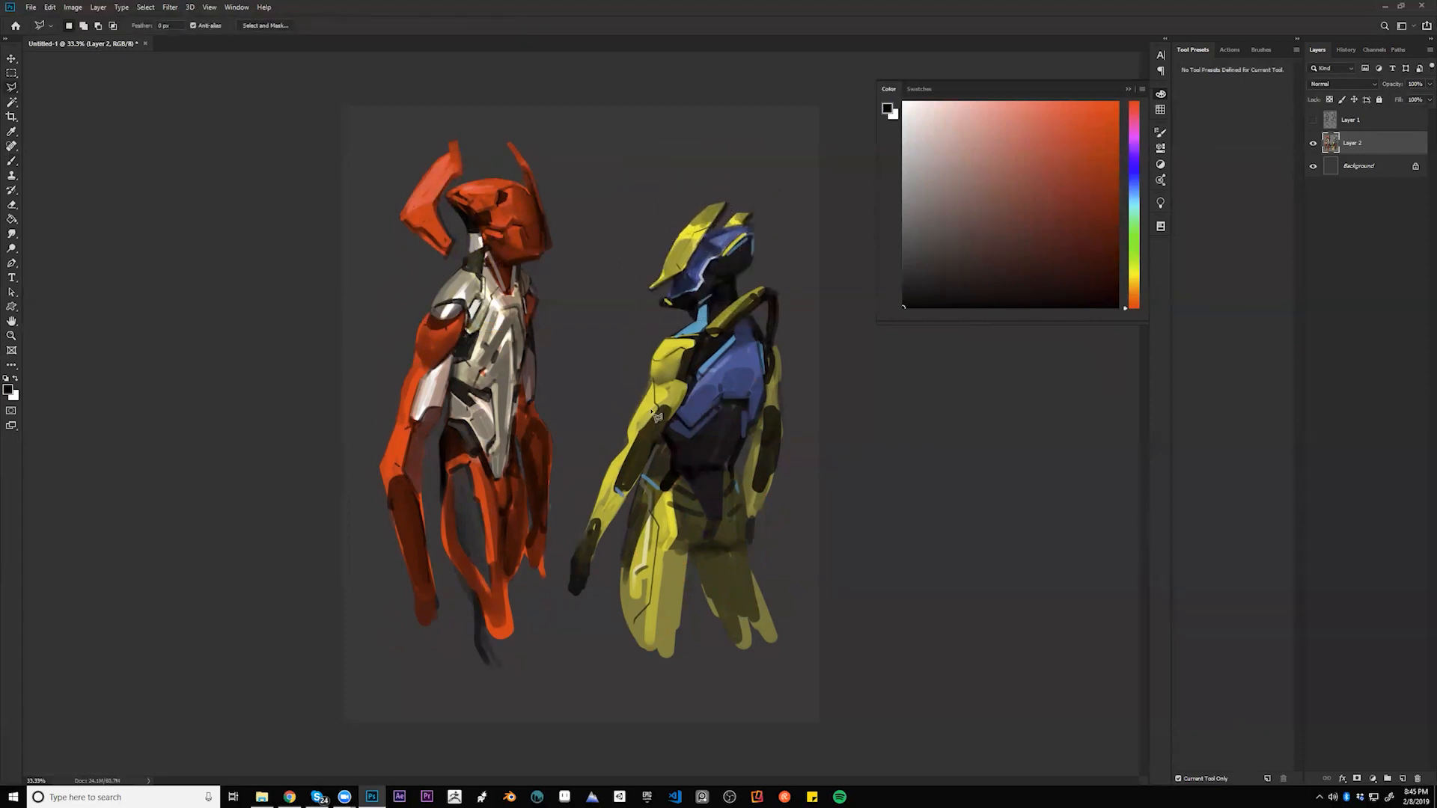
# - Outline the red figure's head and horns with the lasso, scale them to about 92%, reposition them on the neck, and deselect
pyautogui.click(542, 125)
pyautogui.click(466, 114)
pyautogui.click(397, 152)
pyautogui.click(382, 189)
pyautogui.click(376, 226)
pyautogui.click(410, 283)
pyautogui.click(446, 277)
pyautogui.click(465, 234)
pyautogui.click(478, 234)
pyautogui.click(488, 249)
pyautogui.click(504, 262)
pyautogui.click(551, 257)
pyautogui.click(576, 228)
pyautogui.click(565, 161)
pyautogui.click(542, 125)
pyautogui.press('v')
pyautogui.moveTo(545, 234); pyautogui.dragTo(536, 238)
pyautogui.hotkey('ctrl', 't')
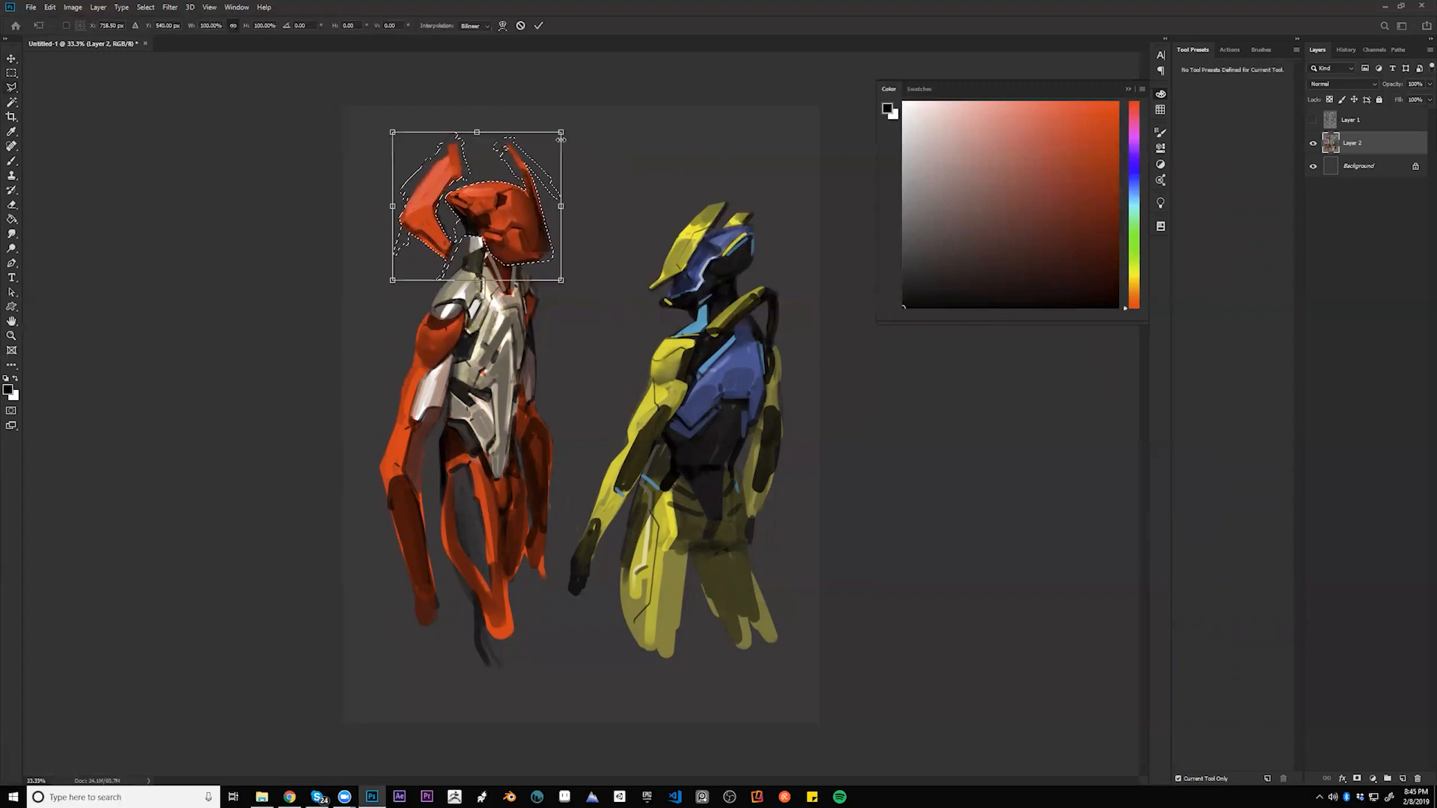
pyautogui.moveTo(561, 133); pyautogui.dragTo(552, 148)
pyautogui.moveTo(517, 208); pyautogui.dragTo(526, 207)
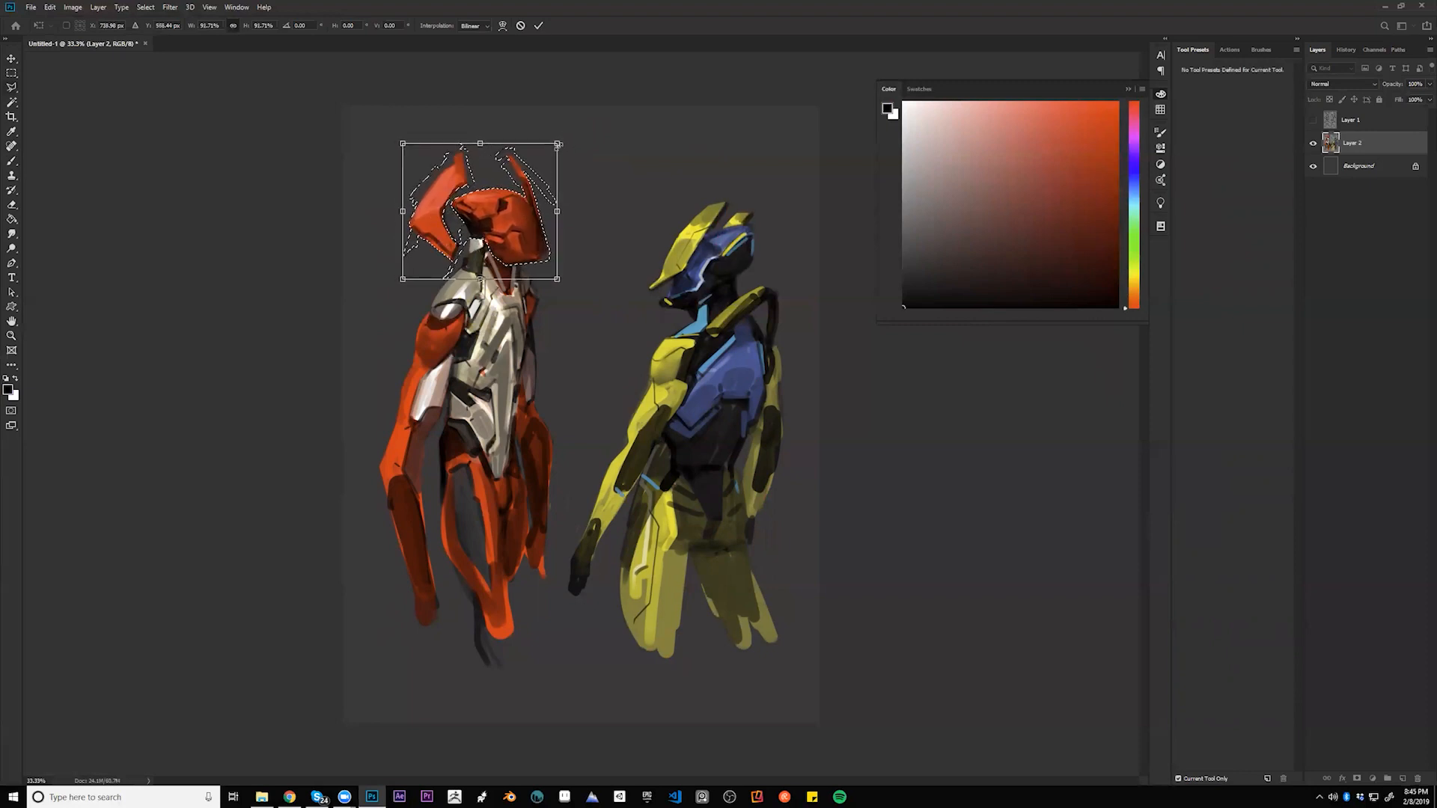
pyautogui.press('Return')
pyautogui.hotkey('ctrl', 'd')
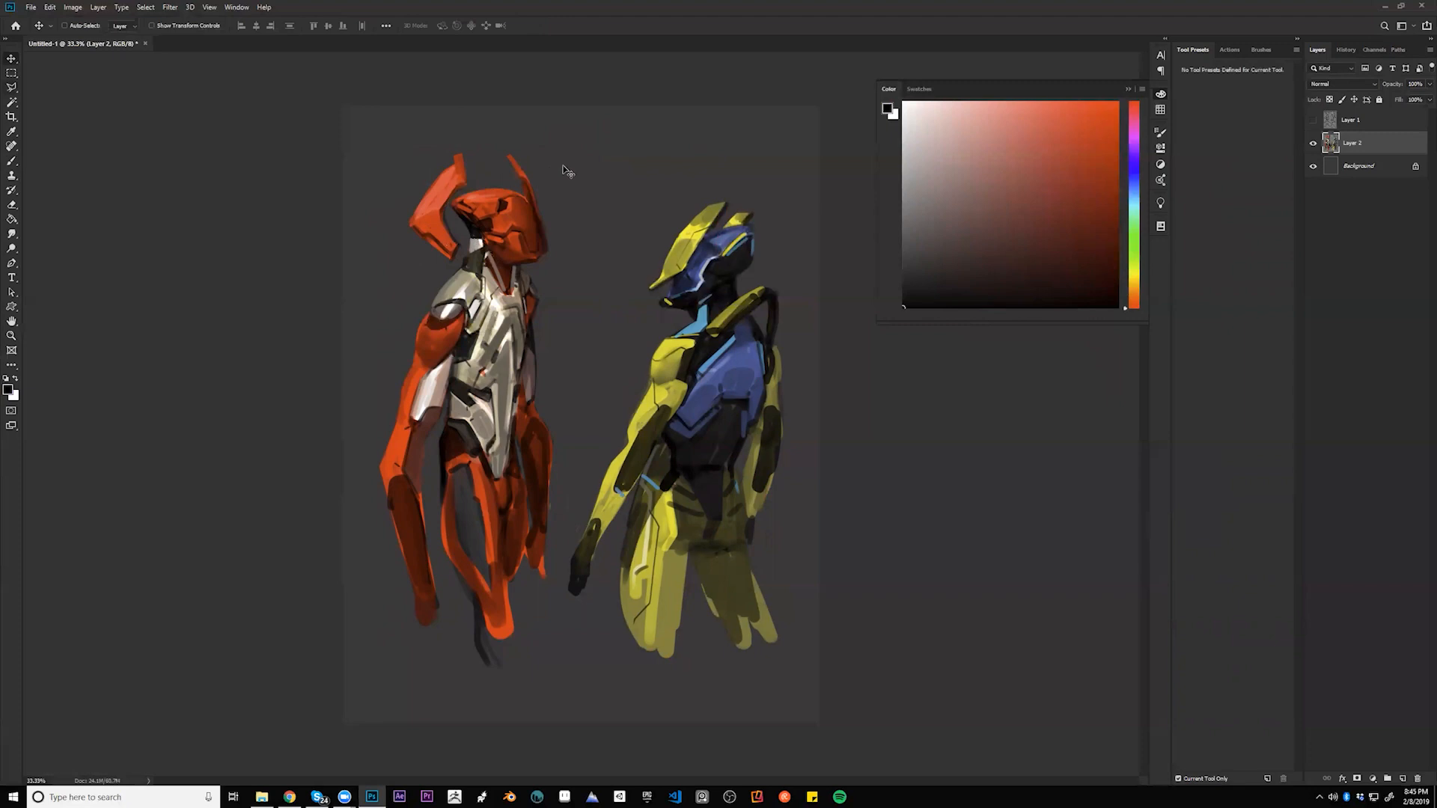
# - Lasso the whole red figure, shrink it slightly, and move it lower and farther from the yellow figure
pyautogui.press('l')
pyautogui.moveTo(540, 139)
pyautogui.mouseDown()
pyautogui.moveTo(577, 204)
pyautogui.moveTo(560, 634)
pyautogui.moveTo(546, 695)
pyautogui.moveTo(441, 702)
pyautogui.moveTo(375, 637)
pyautogui.moveTo(334, 357)
pyautogui.moveTo(395, 155)
pyautogui.moveTo(551, 144)
pyautogui.mouseUp()
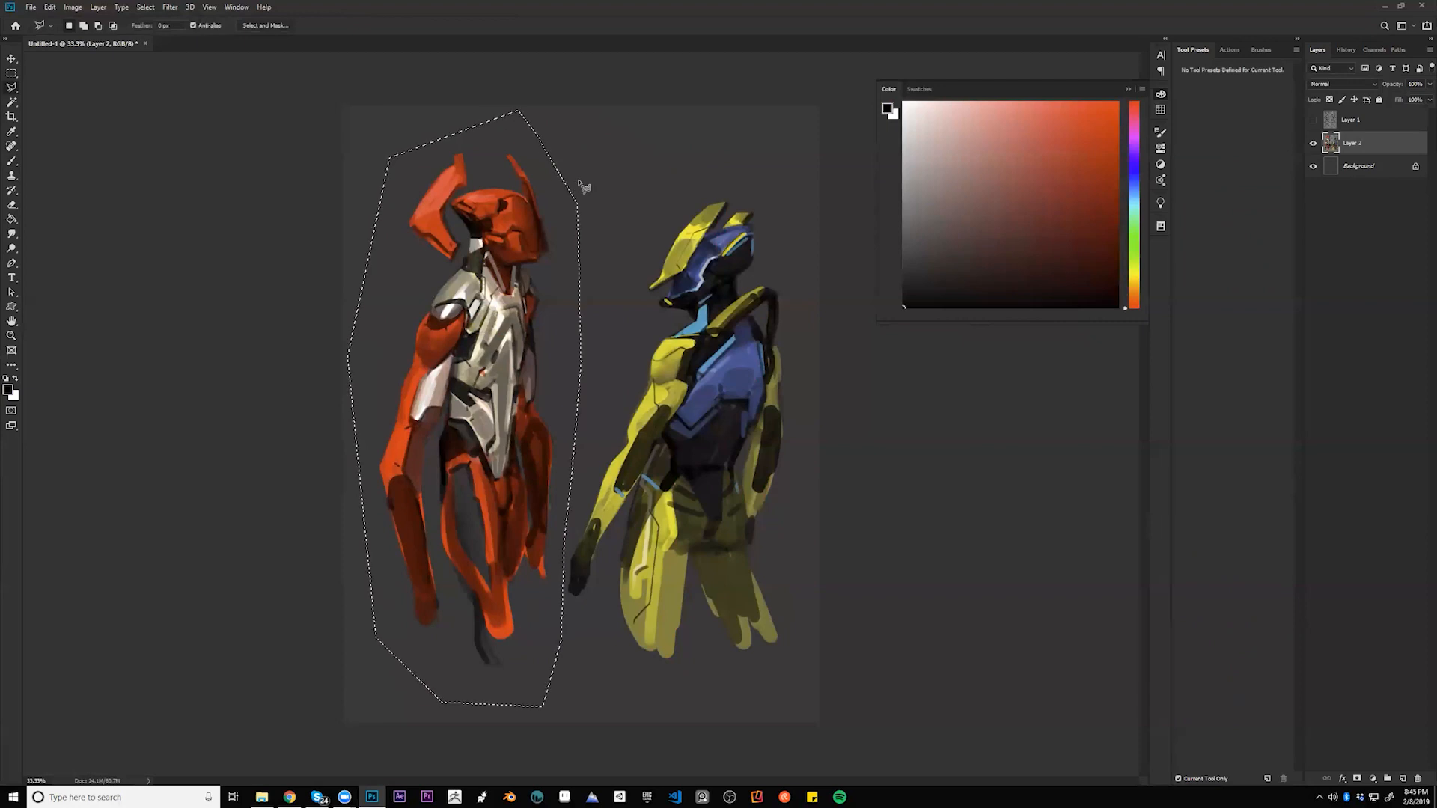
pyautogui.hotkey('ctrl', 't')
pyautogui.moveTo(464, 108)
pyautogui.mouseDown()
pyautogui.moveTo(466, 151)
pyautogui.moveTo(464, 122)
pyautogui.mouseUp()
pyautogui.moveTo(504, 328); pyautogui.dragTo(491, 333)
pyautogui.moveTo(567, 418); pyautogui.dragTo(547, 449)
pyautogui.press('Return')
pyautogui.hotkey('ctrl', 'd')
# - Paint black hands on both of the red figure's arms in a flipped view and touch up its inner thigh
pyautogui.hotkey('ctrl', 'shift', 'h')
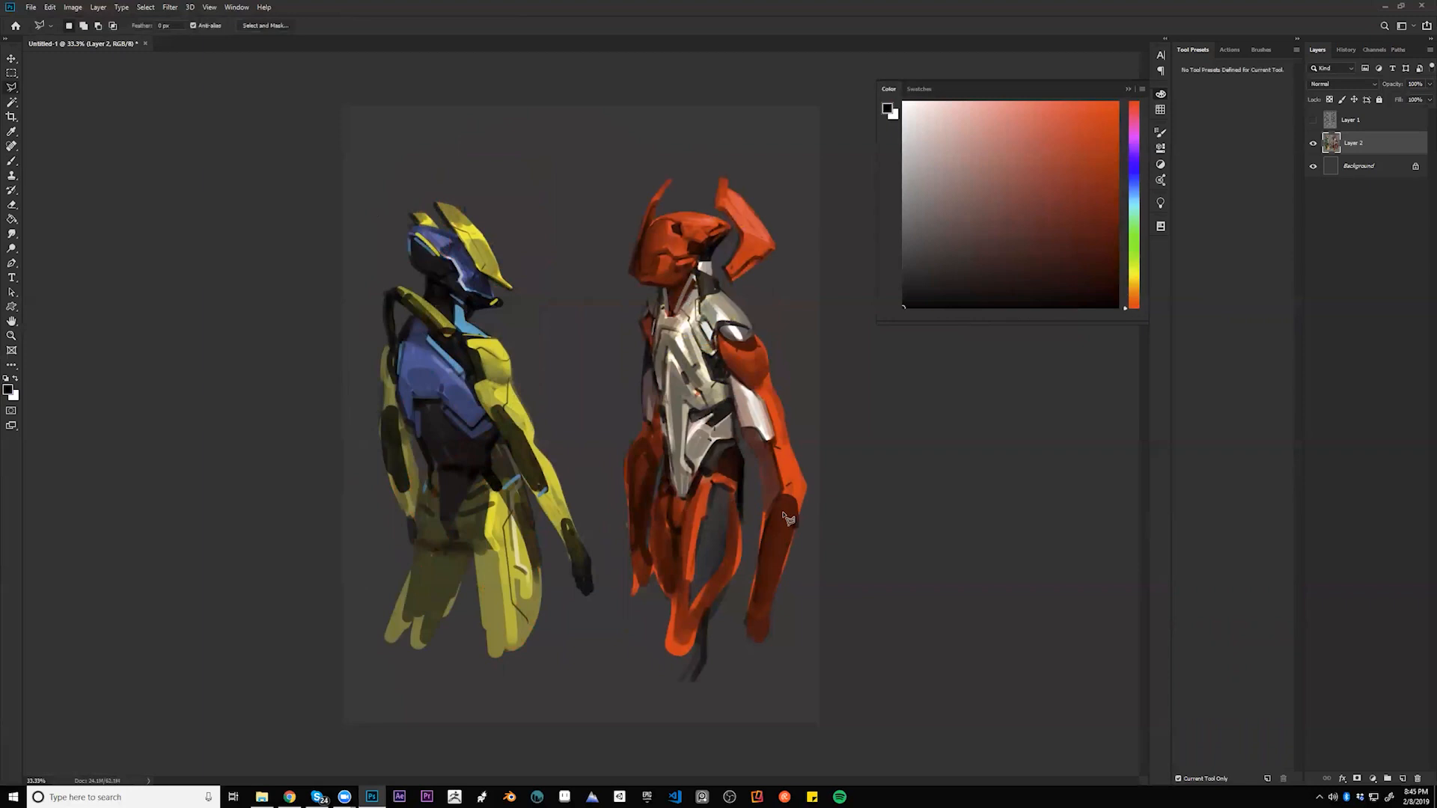
pyautogui.press('b')
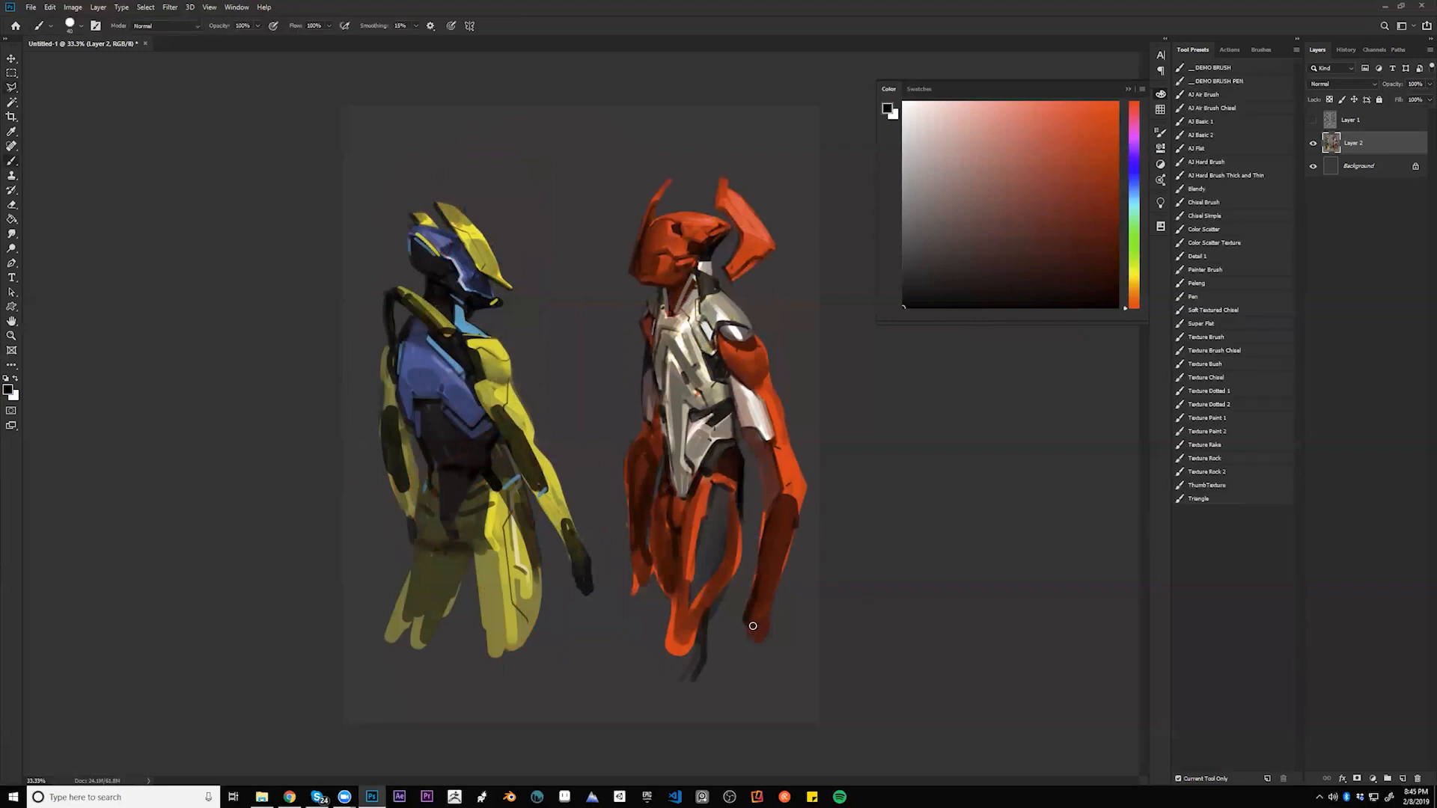
pyautogui.moveTo(769, 572)
pyautogui.mouseDown()
pyautogui.moveTo(794, 522)
pyautogui.moveTo(731, 650)
pyautogui.moveTo(754, 618)
pyautogui.moveTo(742, 671)
pyautogui.moveTo(769, 605)
pyautogui.moveTo(747, 677)
pyautogui.mouseUp()
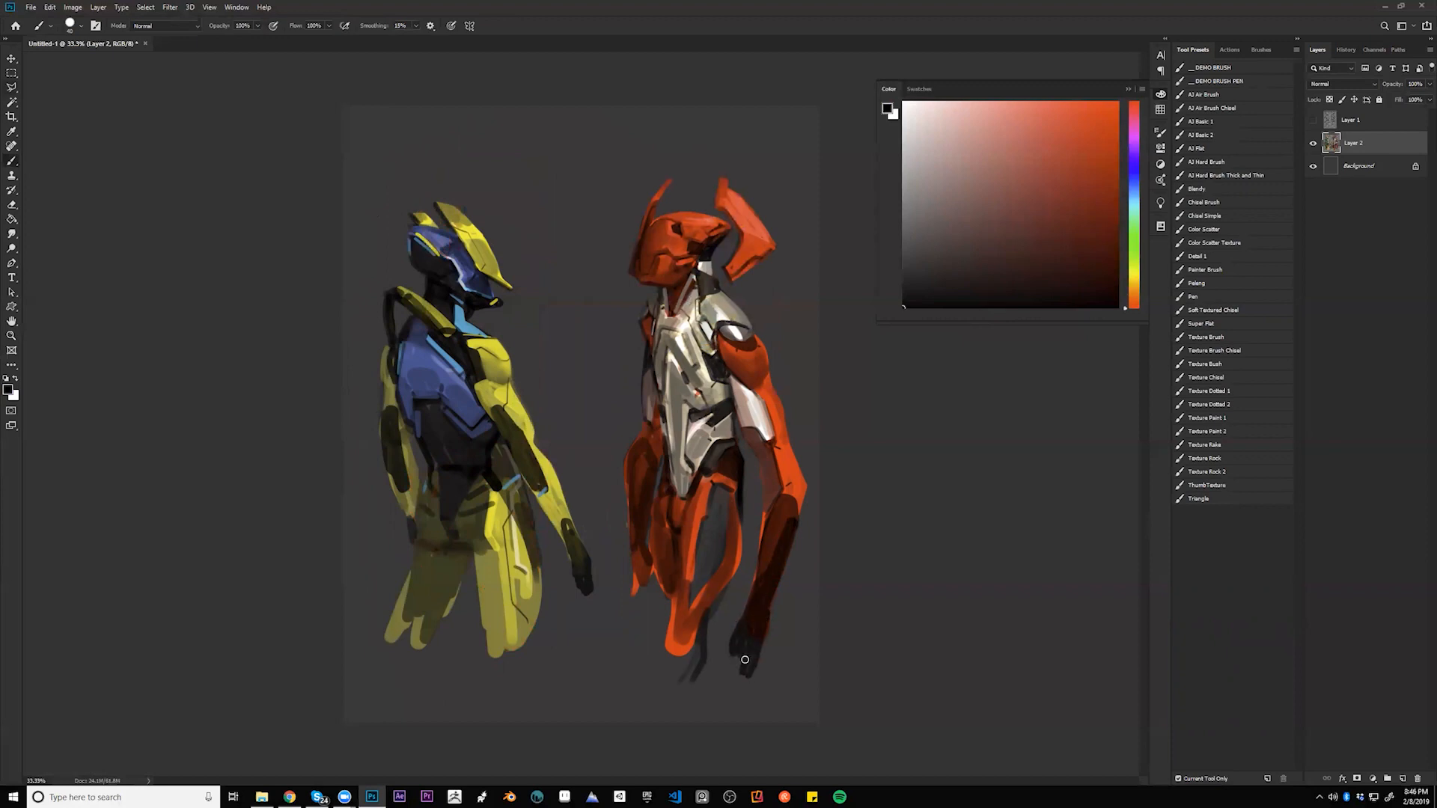
pyautogui.moveTo(634, 576)
pyautogui.mouseDown()
pyautogui.moveTo(638, 558)
pyautogui.moveTo(644, 612)
pyautogui.mouseUp()
pyautogui.keyDown('alt'); pyautogui.click(627, 588); pyautogui.keyUp('alt')
pyautogui.hotkey('ctrl', 'shift', 'h')
pyautogui.keyDown('alt'); pyautogui.click(516, 522); pyautogui.keyUp('alt')
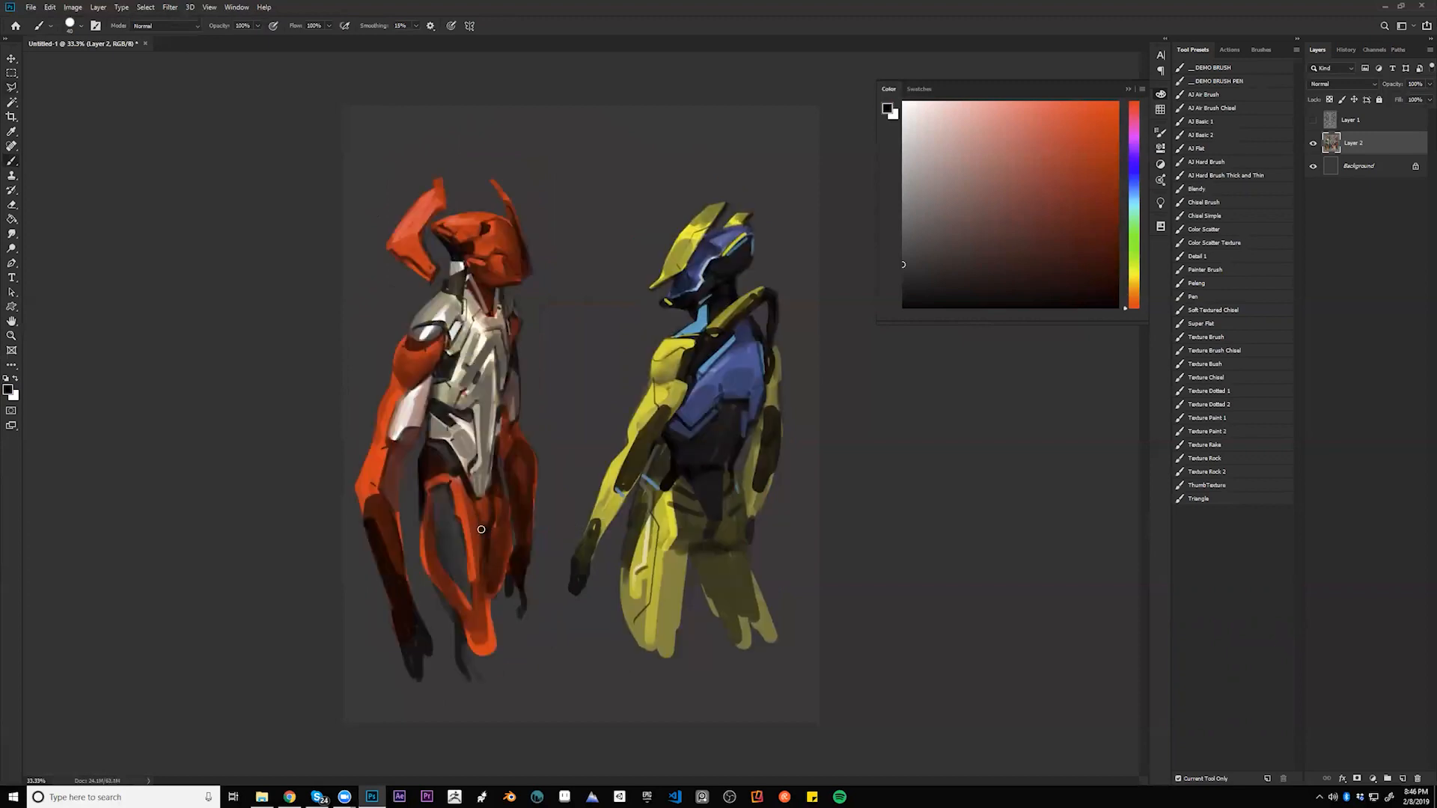
pyautogui.moveTo(489, 613)
pyautogui.mouseDown()
pyautogui.moveTo(482, 553)
pyautogui.moveTo(490, 643)
pyautogui.moveTo(468, 520)
pyautogui.mouseUp()
# - Shade the red figure's pale torso and near upper arm in soft black with an enlarged AJ Air Brush
pyautogui.click(1228, 97)
pyautogui.press(']')
pyautogui.press(']')
pyautogui.press(']')
pyautogui.press(']')
pyautogui.press(']')
pyautogui.press(']')
pyautogui.press(']')
pyautogui.press(']')
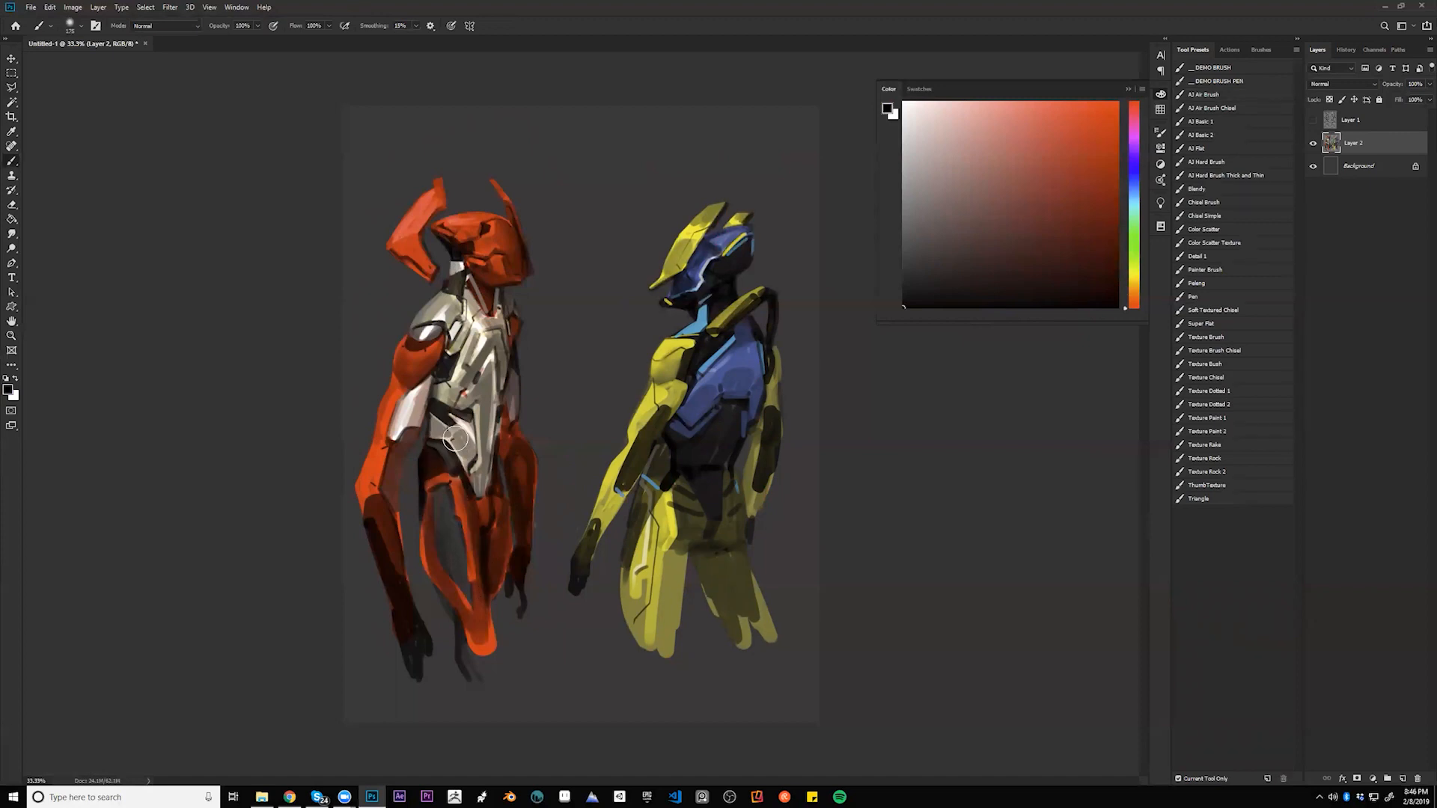
pyautogui.moveTo(477, 492)
pyautogui.mouseDown()
pyautogui.moveTo(493, 355)
pyautogui.moveTo(474, 409)
pyautogui.mouseUp()
pyautogui.moveTo(507, 363); pyautogui.dragTo(480, 416)
pyautogui.moveTo(508, 336); pyautogui.dragTo(495, 407)
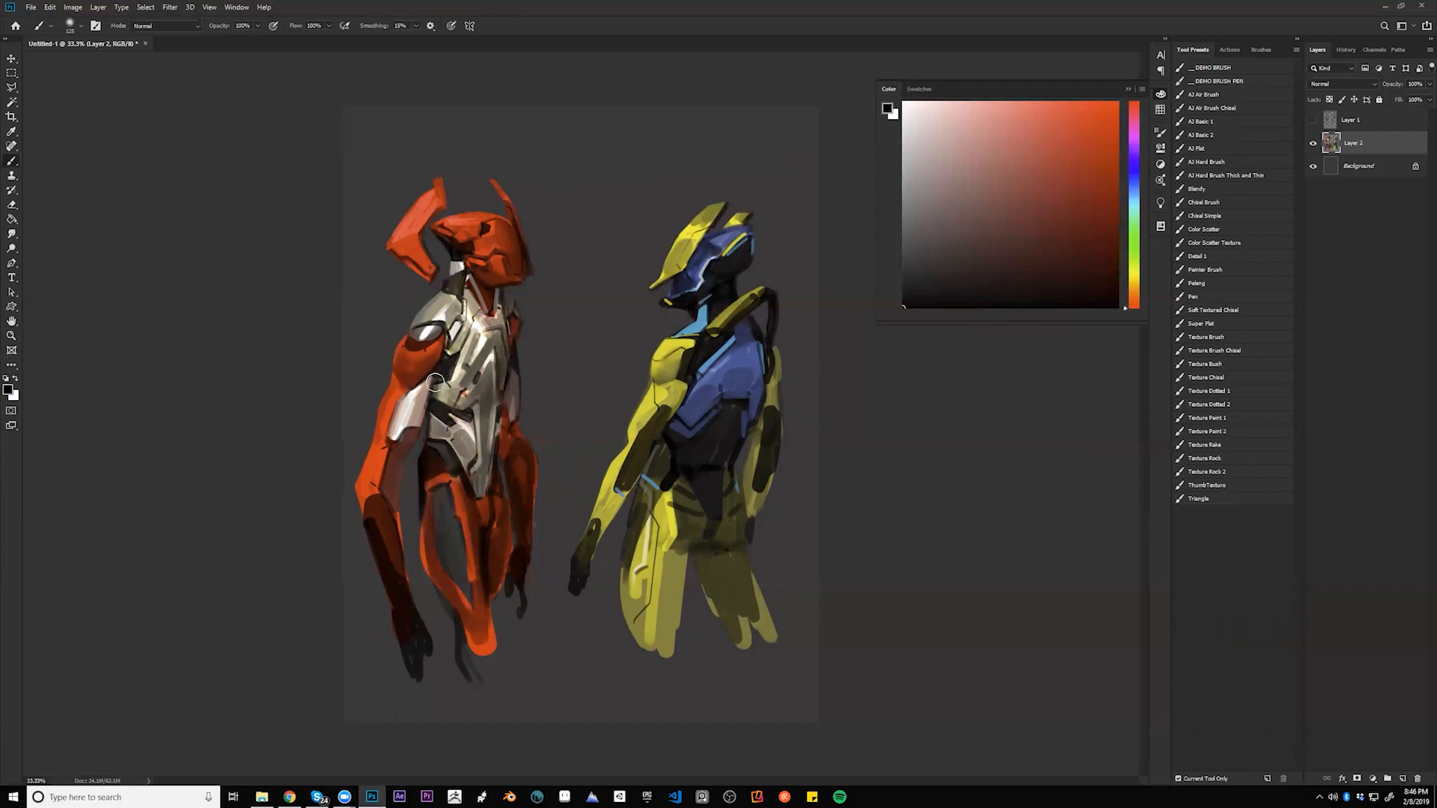
pyautogui.moveTo(426, 382); pyautogui.dragTo(405, 458)
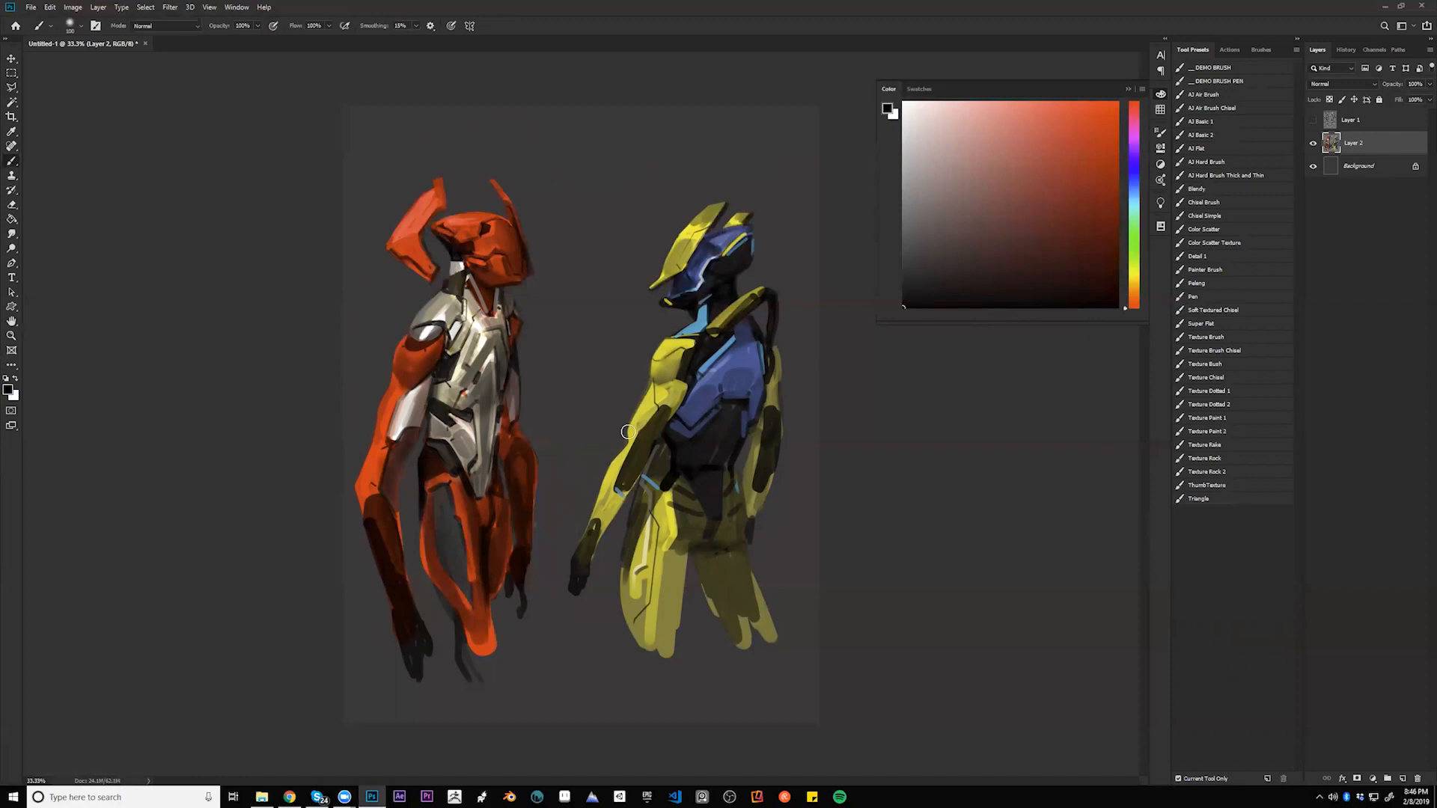
# - Airbrush soft black shading on the yellow figure's near arm and midriff, and undo the last stroke
pyautogui.moveTo(661, 364); pyautogui.dragTo(635, 449)
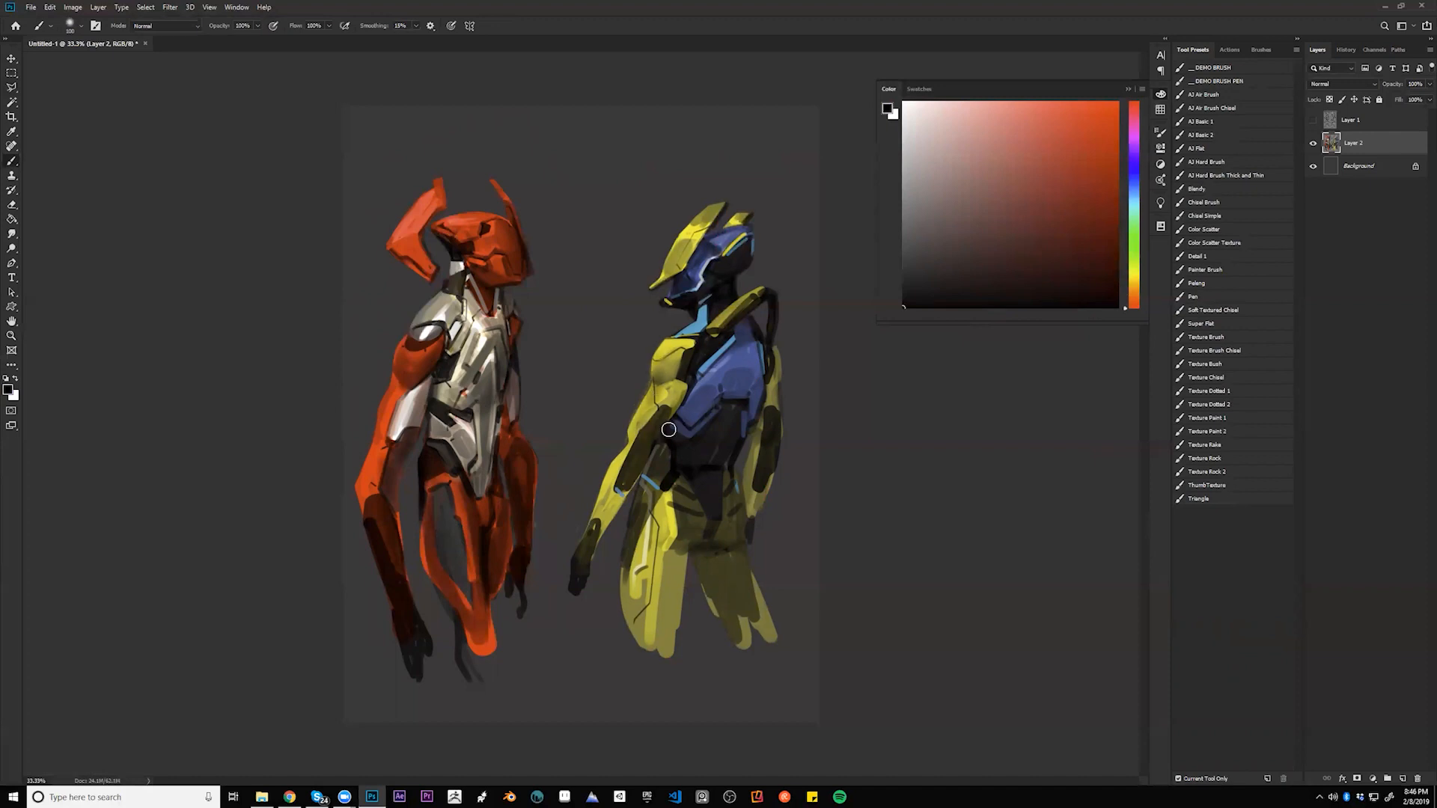
pyautogui.press(']')
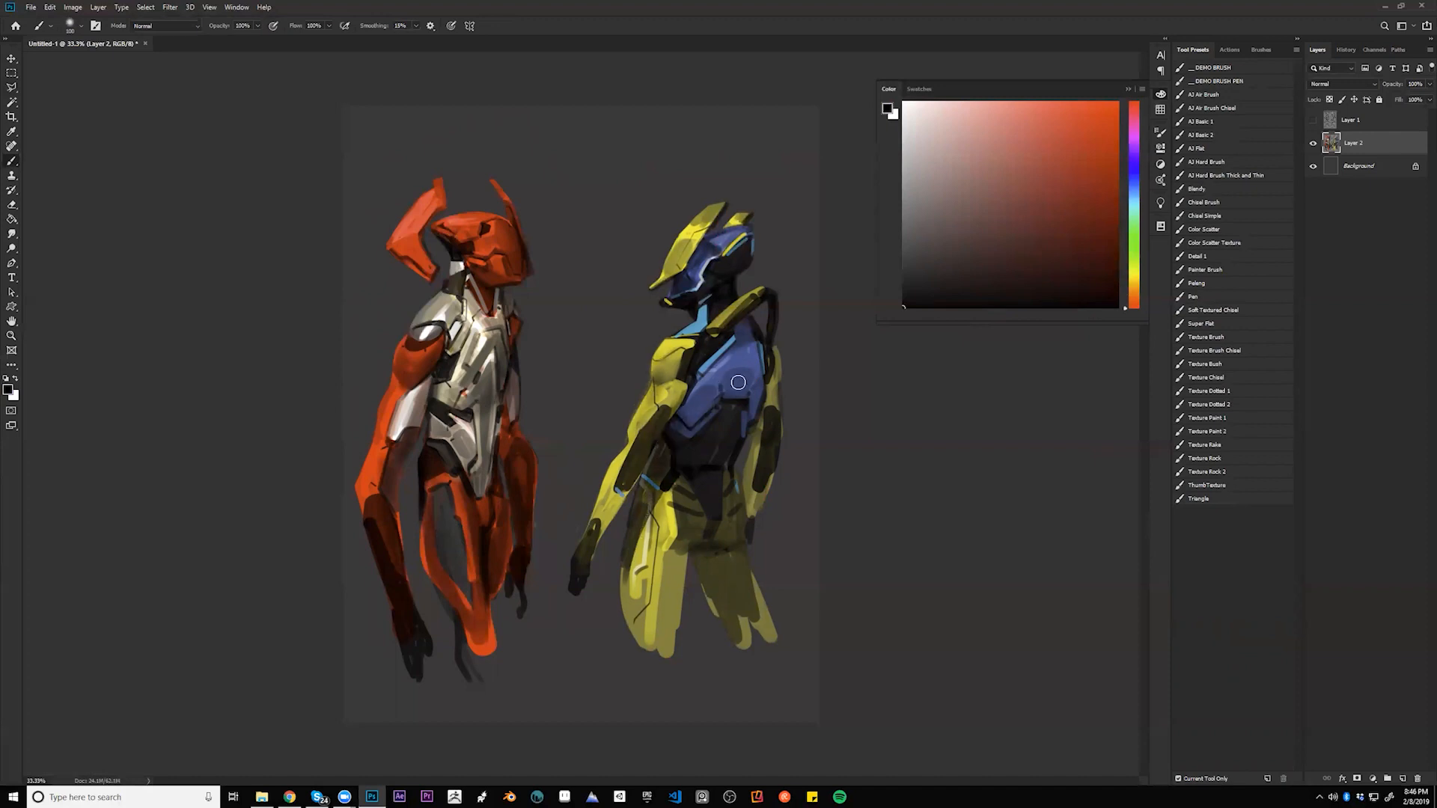
pyautogui.moveTo(725, 399)
pyautogui.mouseDown()
pyautogui.moveTo(754, 391)
pyautogui.moveTo(742, 433)
pyautogui.moveTo(768, 361)
pyautogui.moveTo(732, 515)
pyautogui.moveTo(656, 570)
pyautogui.moveTo(655, 594)
pyautogui.moveTo(671, 569)
pyautogui.moveTo(666, 647)
pyautogui.moveTo(691, 525)
pyautogui.mouseUp()
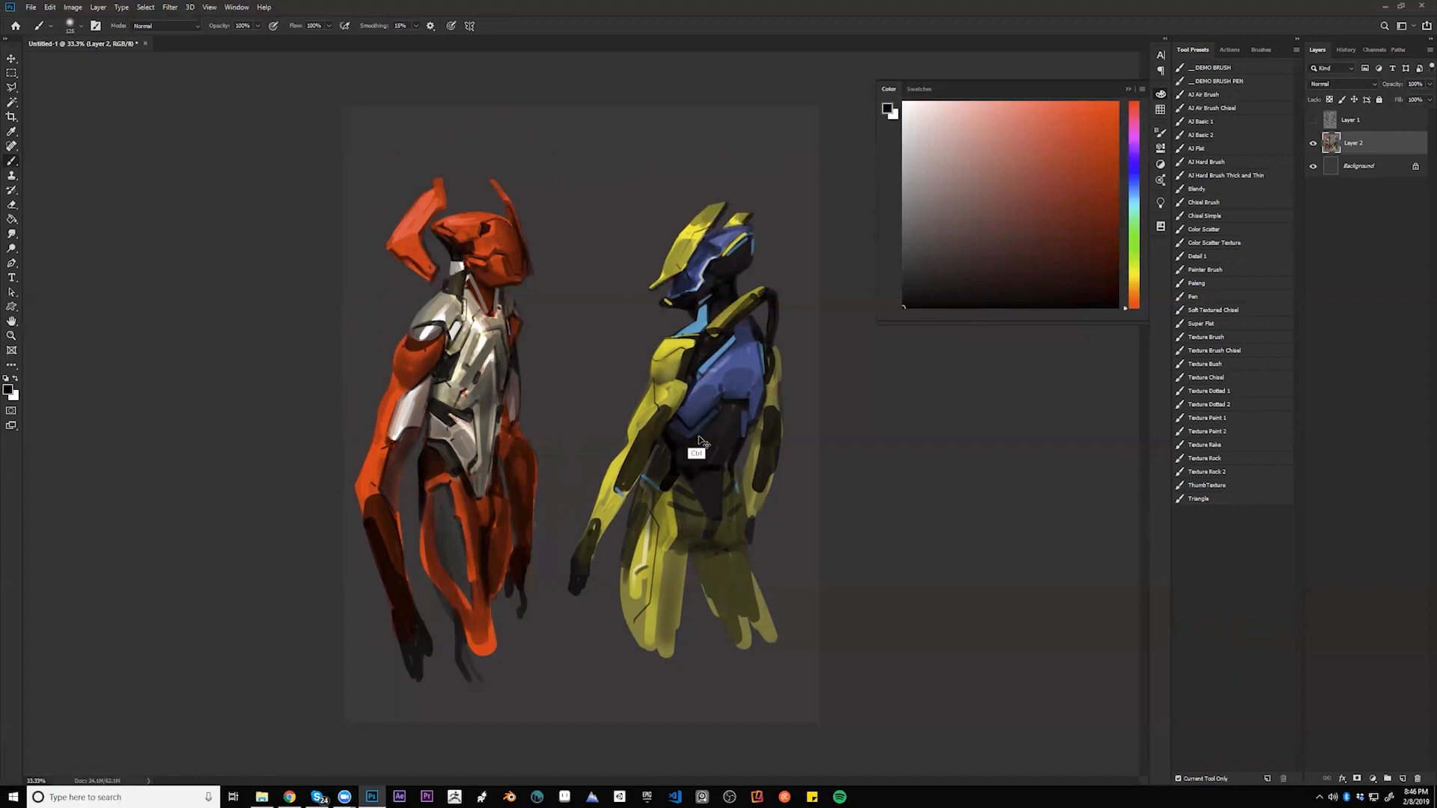
pyautogui.hotkey('ctrl', 'z')
pyautogui.press('[')
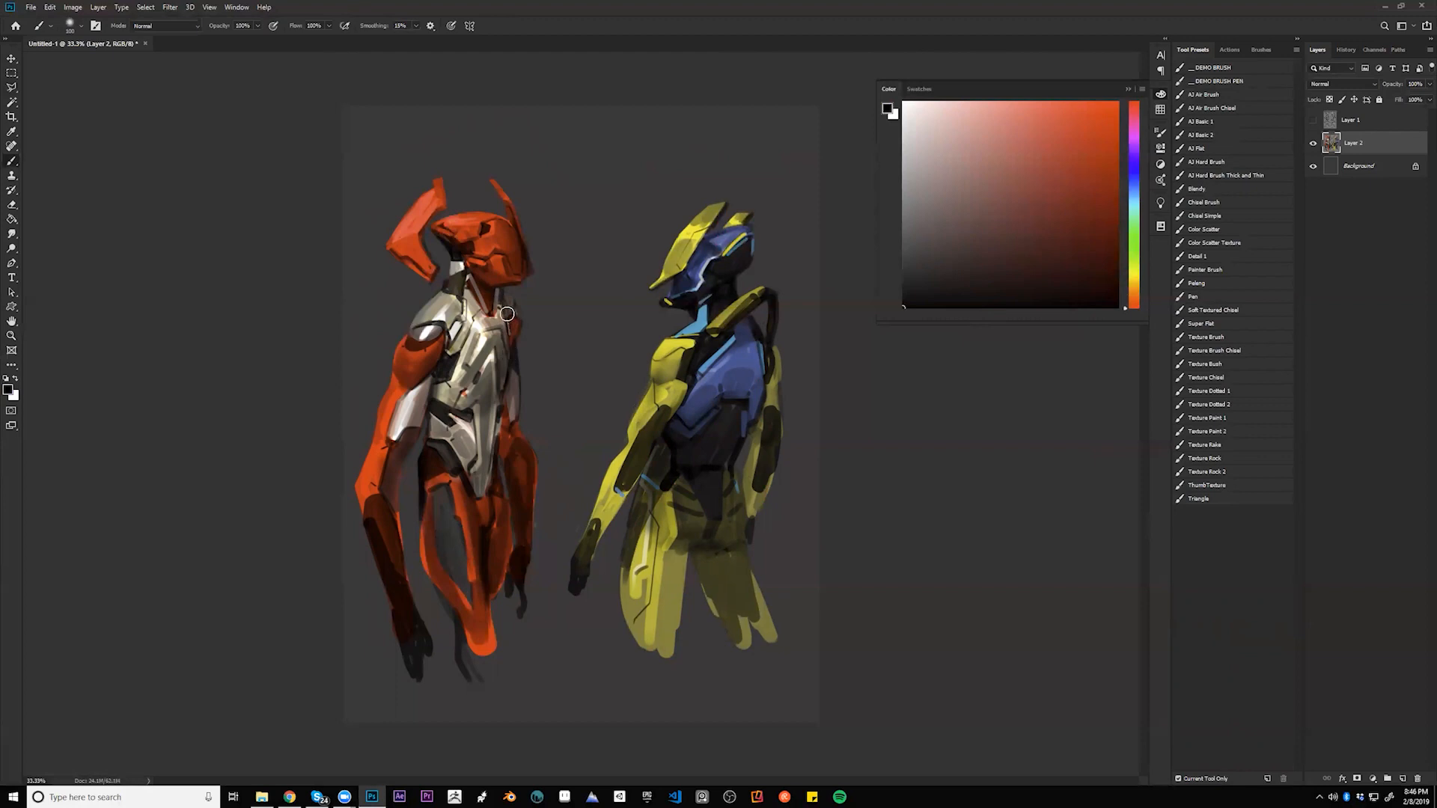
# - Airbrush dark shading under the red figure's head and around the yellow figure's neck with a smaller brush
pyautogui.press('[')
pyautogui.press('[')
pyautogui.press('[')
pyautogui.moveTo(509, 250); pyautogui.dragTo(508, 263)
pyautogui.keyDown('alt'); pyautogui.click(511, 260); pyautogui.keyUp('alt')
pyautogui.keyDown('alt'); pyautogui.click(469, 276); pyautogui.keyUp('alt')
pyautogui.moveTo(701, 303)
pyautogui.mouseDown()
pyautogui.moveTo(712, 297)
pyautogui.moveTo(683, 340)
pyautogui.mouseUp()
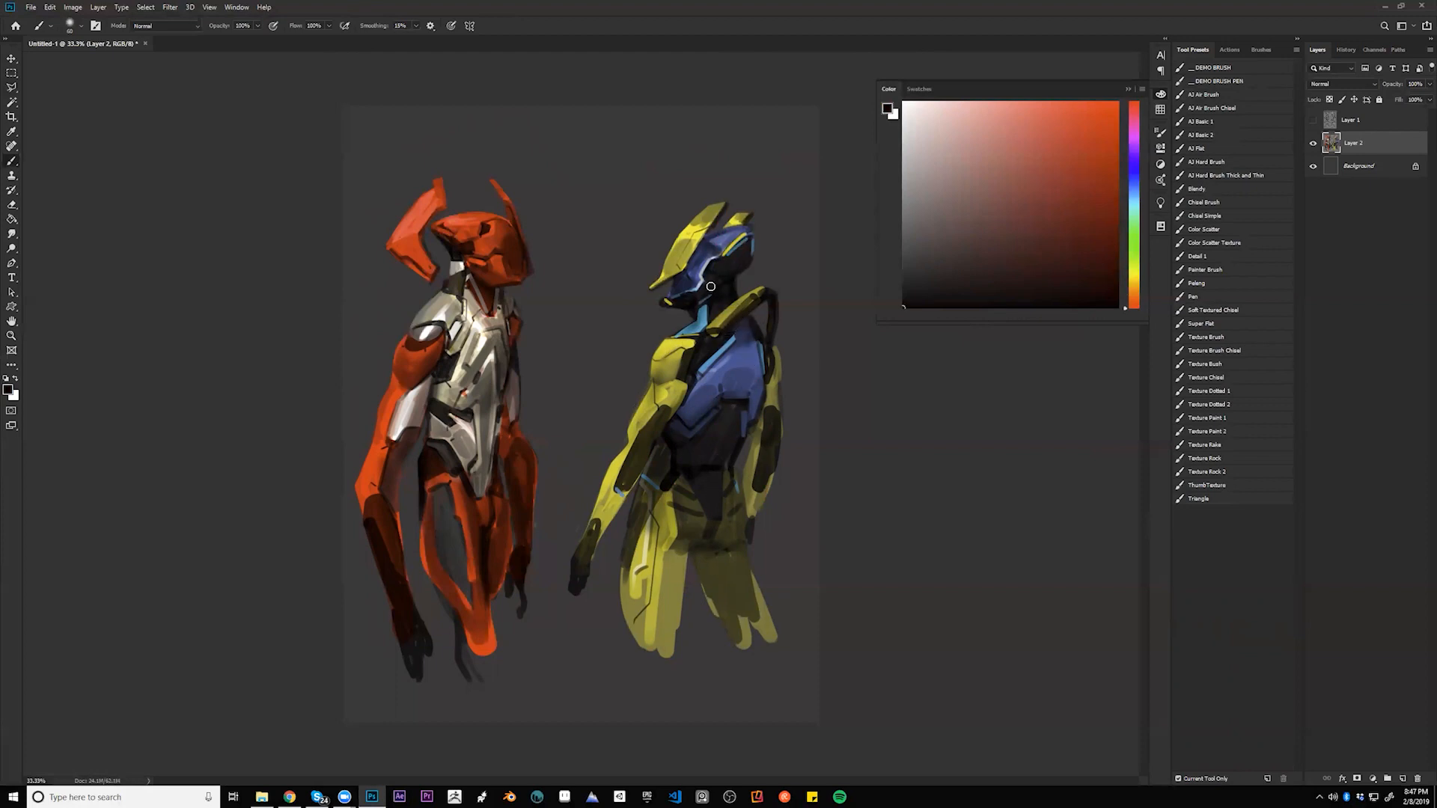
pyautogui.keyDown('alt'); pyautogui.click(707, 245); pyautogui.keyUp('alt')
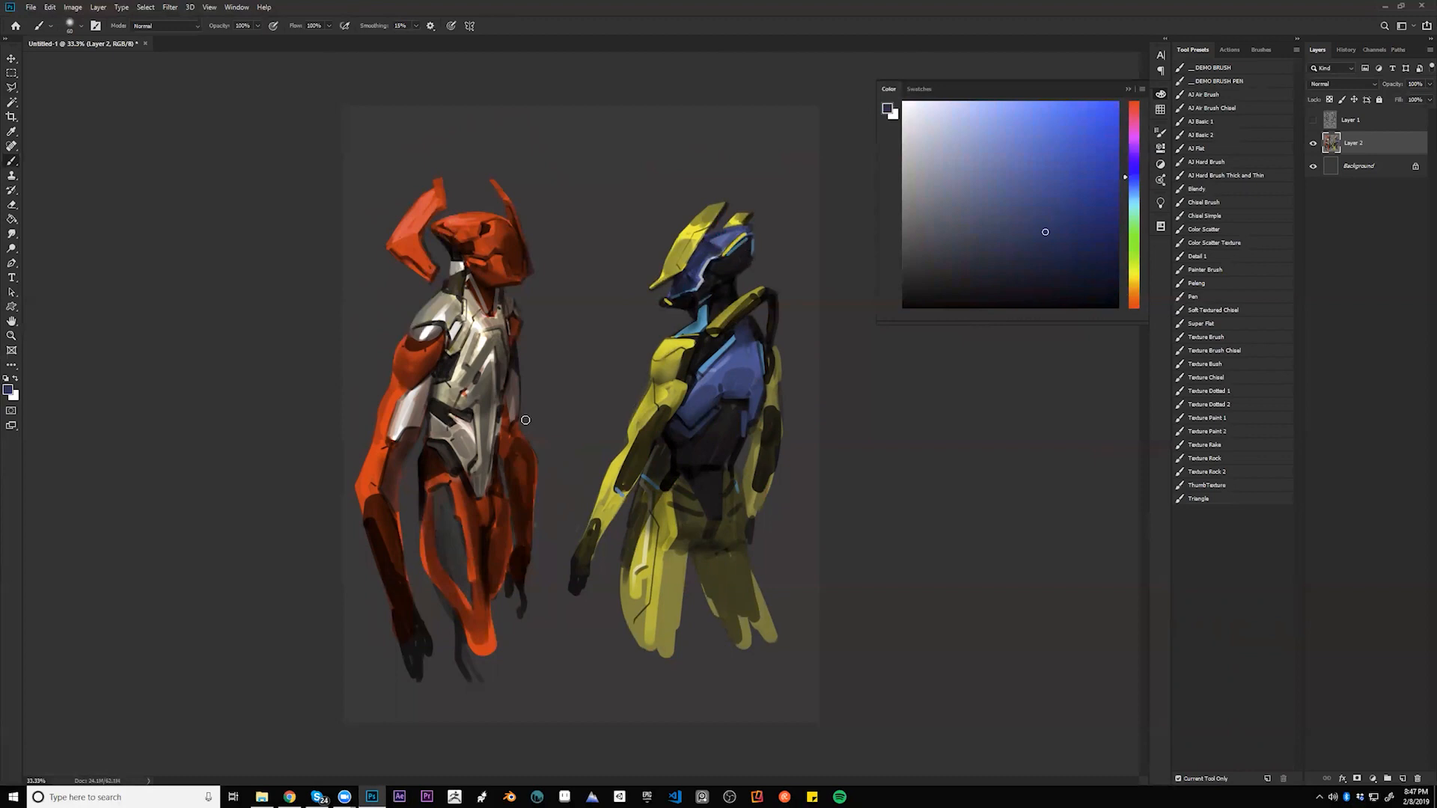
# - Airbrush a soft sampled yellow over the yellow figure's near shoulder with a larger brush
pyautogui.keyDown('alt'); pyautogui.click(488, 339); pyautogui.keyUp('alt')
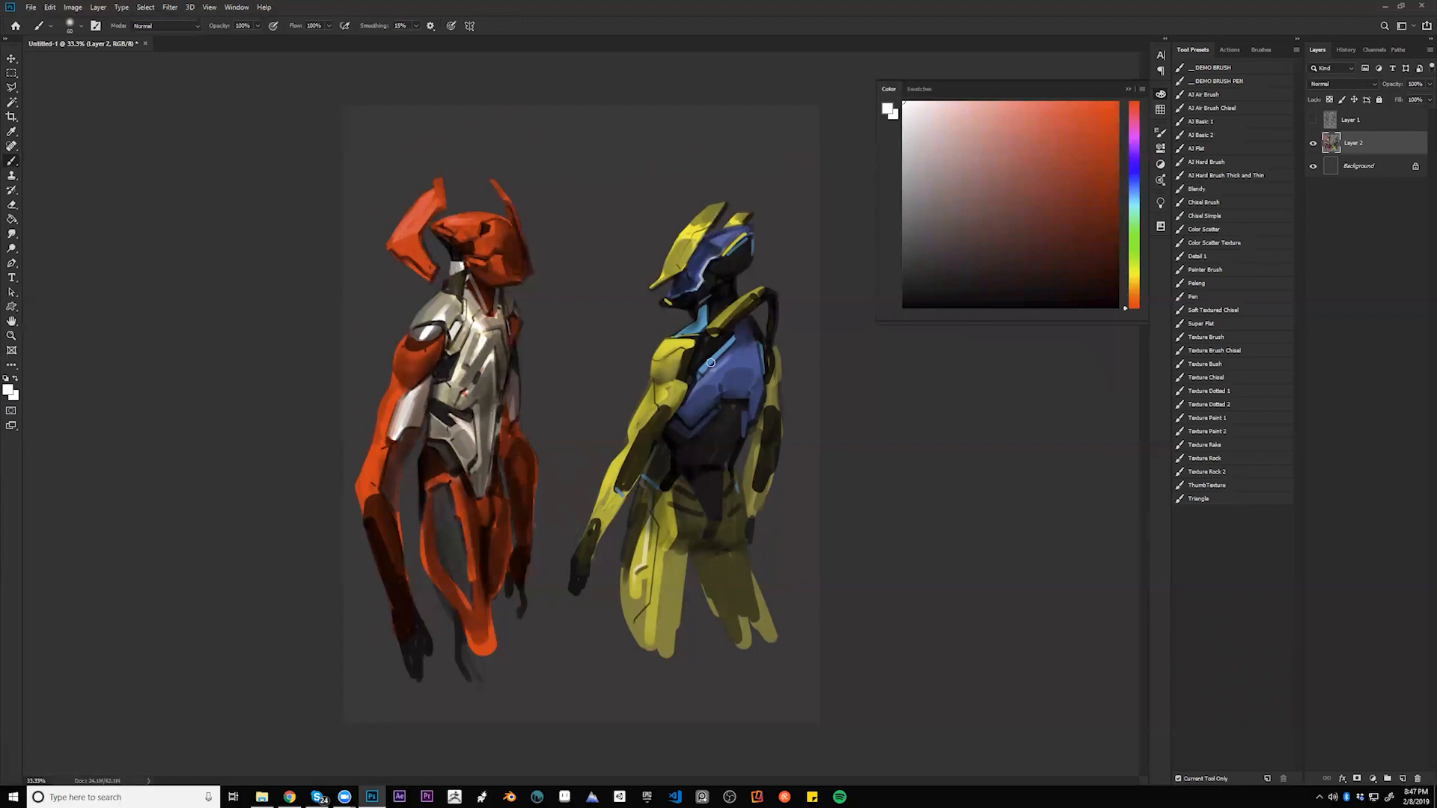
pyautogui.keyDown('alt'); pyautogui.click(676, 339); pyautogui.keyUp('alt')
pyautogui.press(']')
pyautogui.press(']')
pyautogui.press(']')
pyautogui.press(']')
pyautogui.moveTo(671, 356); pyautogui.dragTo(657, 390)
# - Flip the canvas and refine the red figure's far upper arm with AJ Basic 2 in black and sampled tones
pyautogui.click(1225, 137)
pyautogui.hotkey('ctrl', 'shift', 'h')
pyautogui.keyDown('alt'); pyautogui.click(528, 379); pyautogui.keyUp('alt')
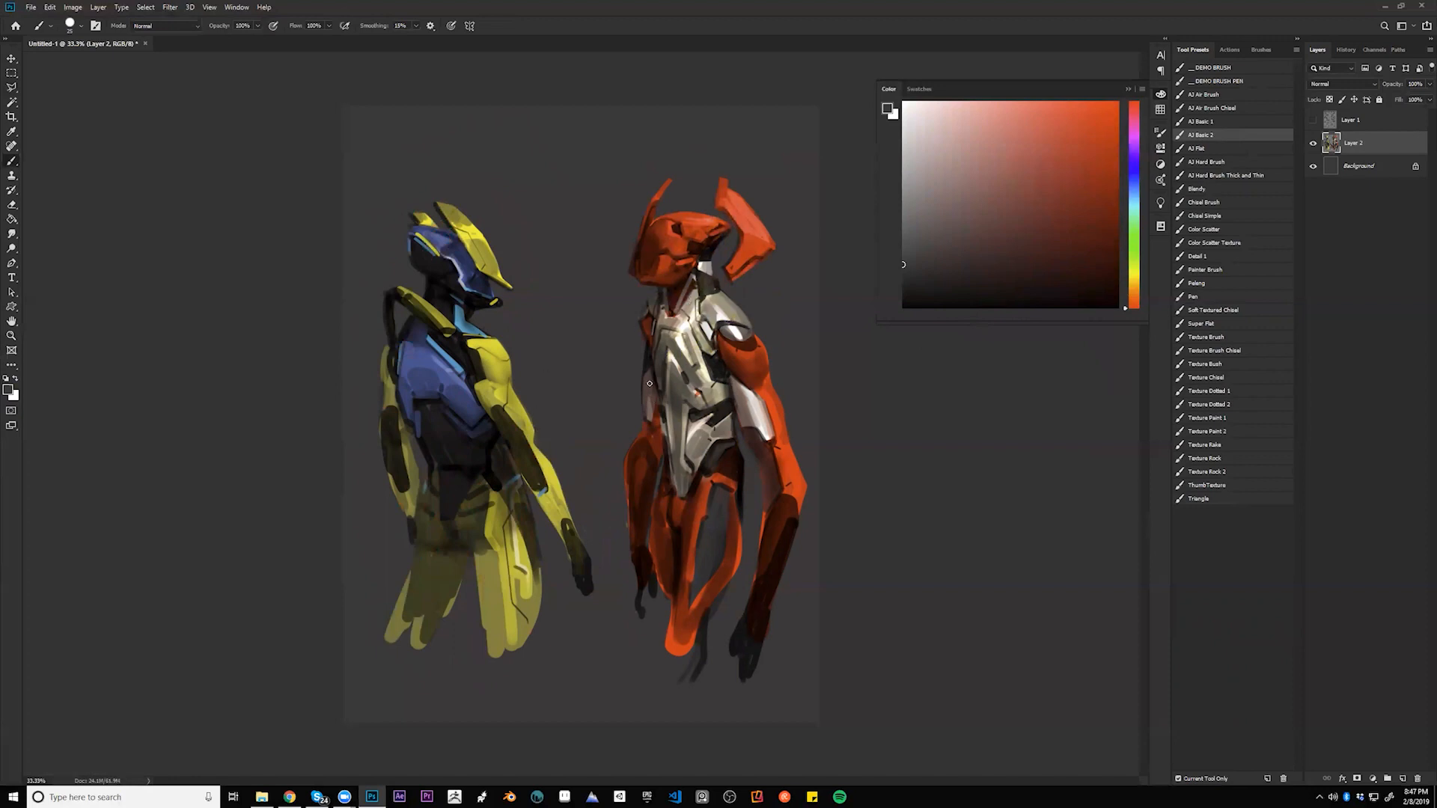
pyautogui.press('d')
pyautogui.keyDown('alt'); pyautogui.click(644, 423); pyautogui.keyUp('alt')
pyautogui.keyDown('alt'); pyautogui.click(649, 403); pyautogui.keyUp('alt')
pyautogui.keyDown('alt'); pyautogui.click(648, 370); pyautogui.keyUp('alt')
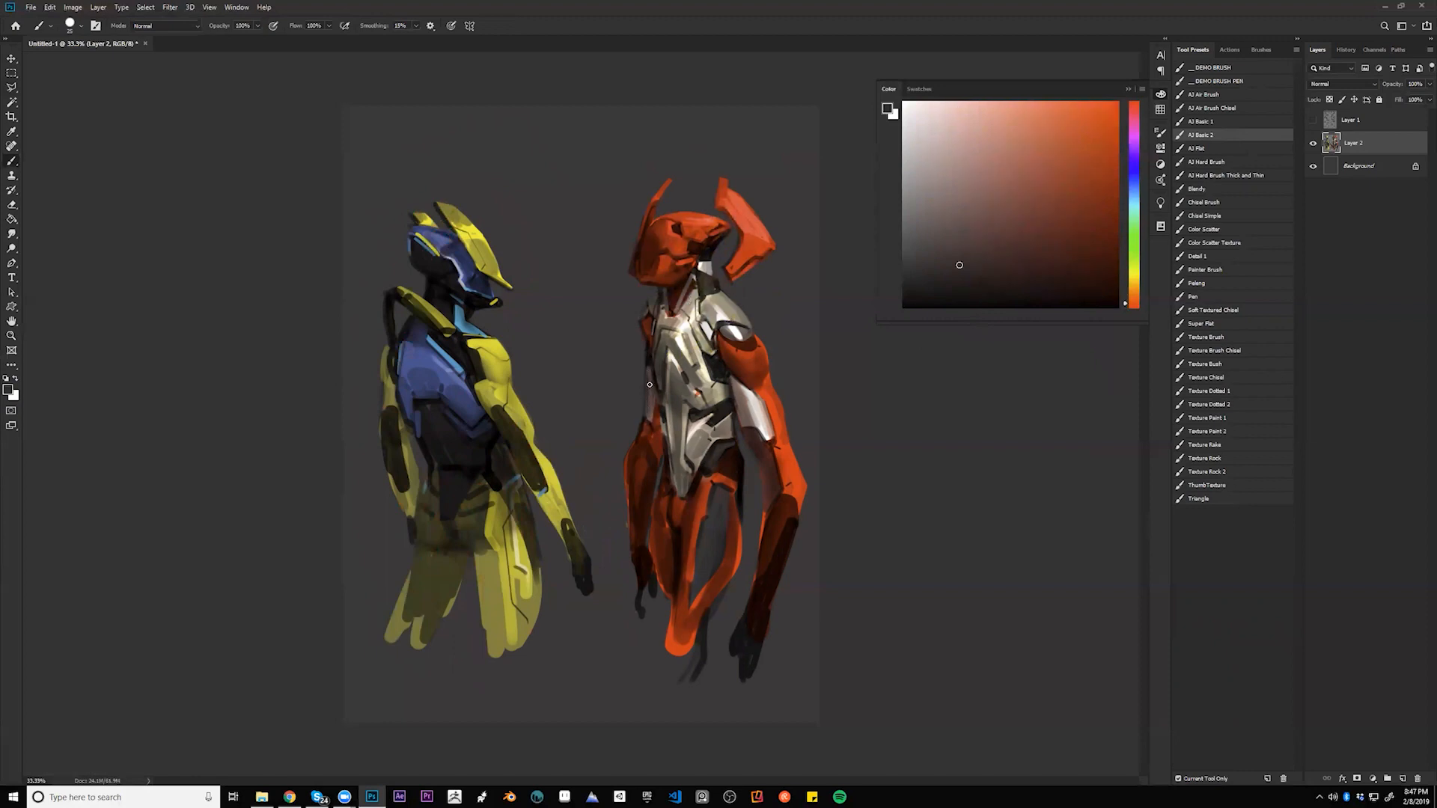
# - Darken the gap beside the red figure's far arm with black, clean the forearm's edge with background grey, and flip back
pyautogui.press('d')
pyautogui.moveTo(657, 390); pyautogui.dragTo(663, 437)
pyautogui.press(']')
pyautogui.press(']')
pyautogui.press(']')
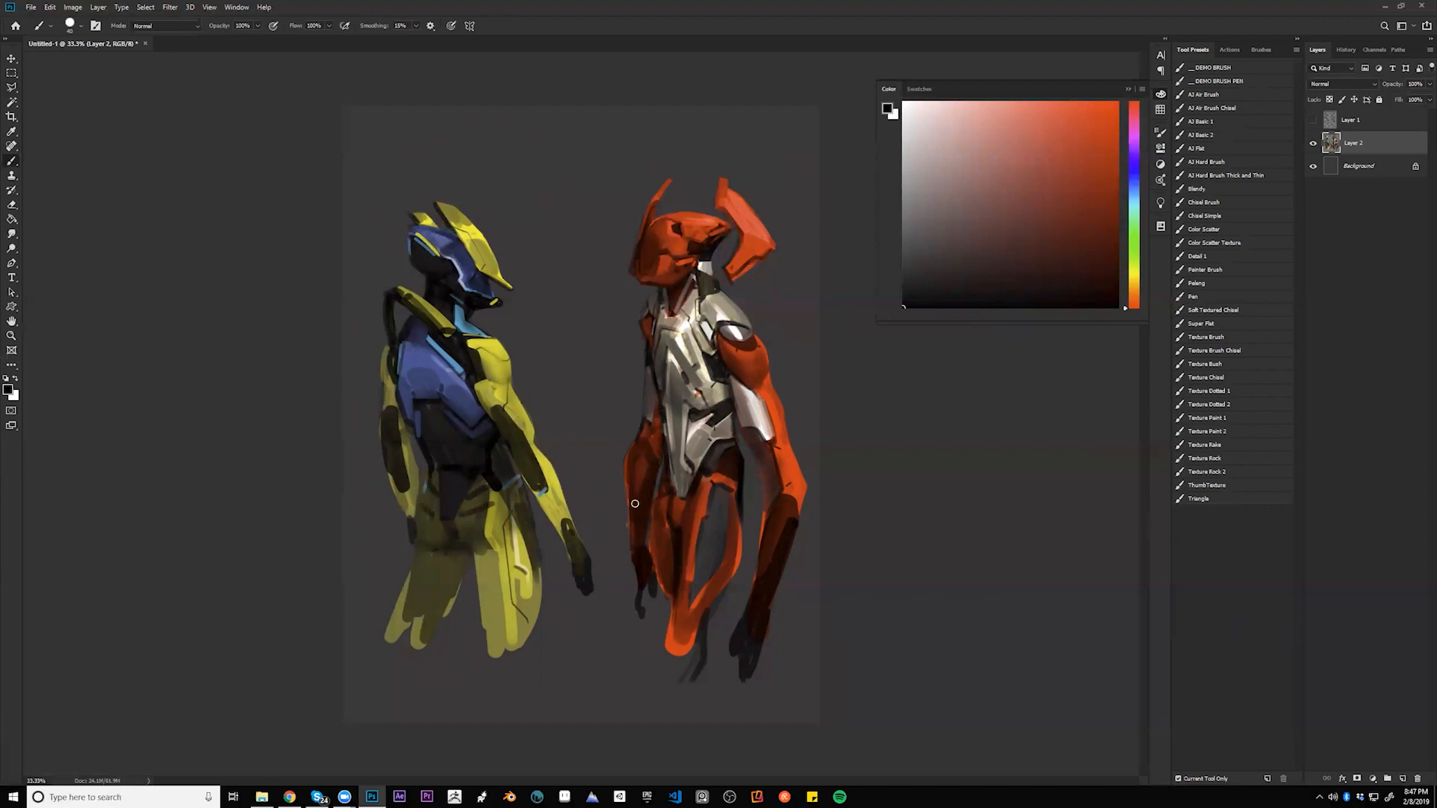
pyautogui.keyDown('alt'); pyautogui.click(628, 557); pyautogui.keyUp('alt')
pyautogui.hotkey('ctrl', 'f')
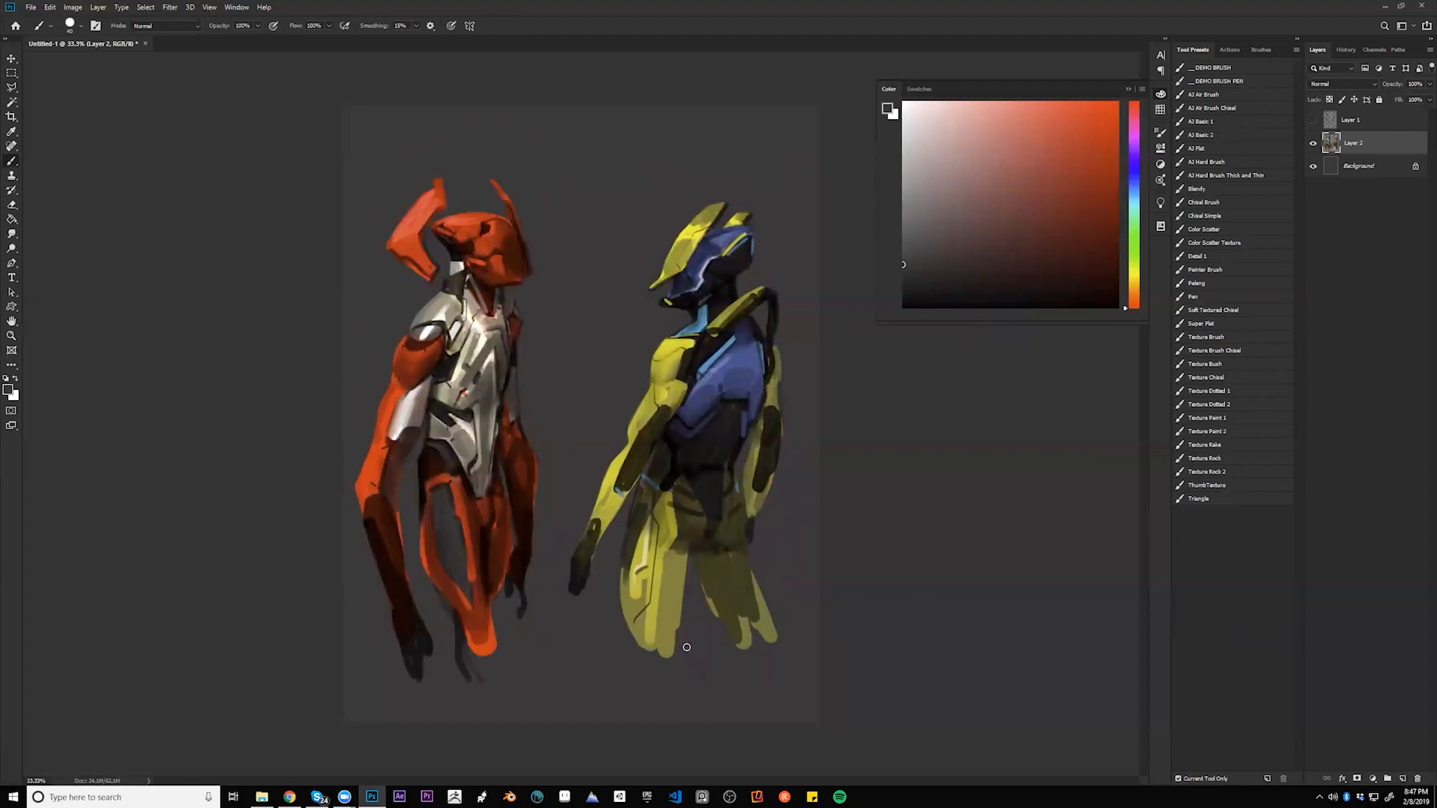
# - Repaint the upper part of the yellow figure's near thigh and hip with sampled yellow and adjust its outer edge
pyautogui.keyDown('alt'); pyautogui.click(641, 578); pyautogui.keyUp('alt')
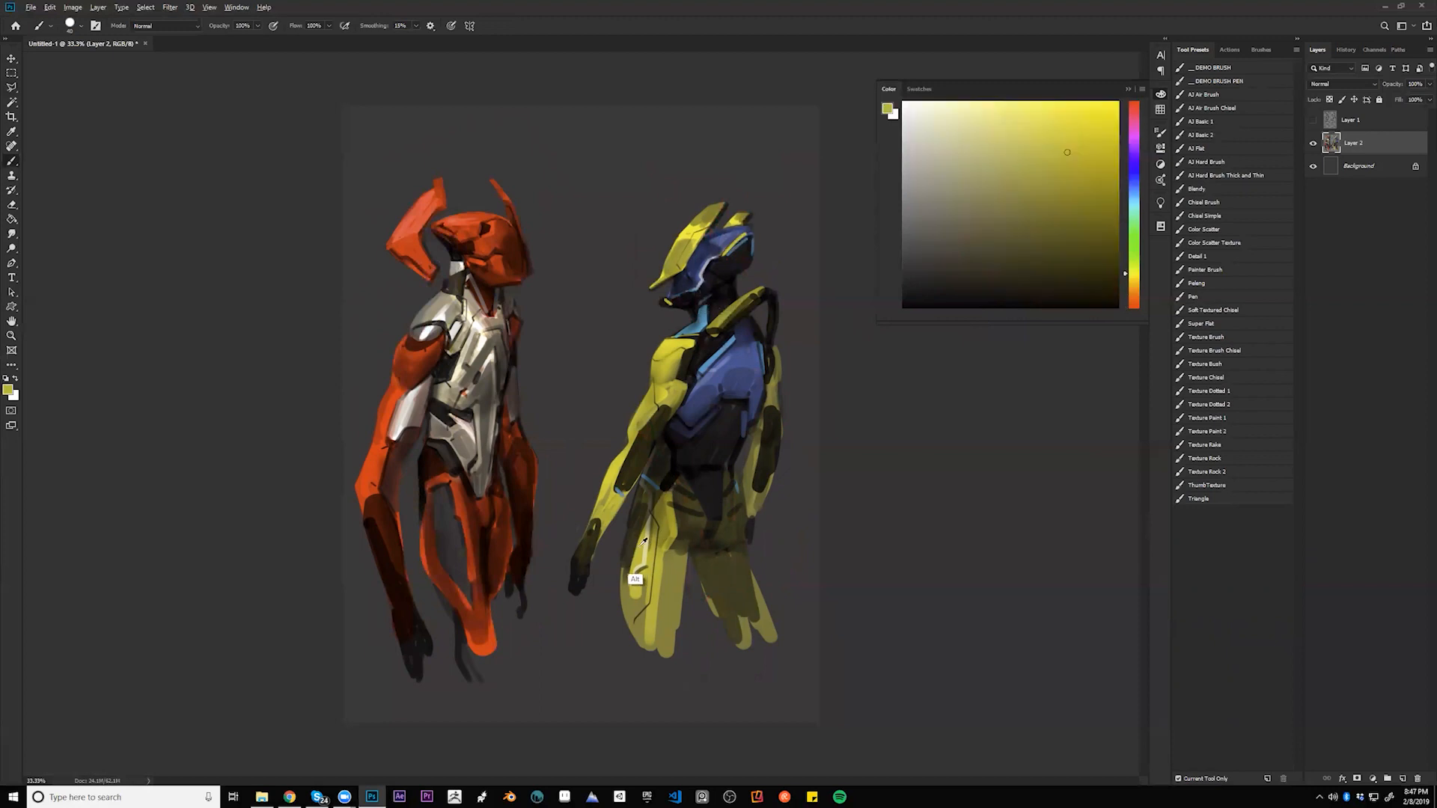
pyautogui.moveTo(656, 514); pyautogui.dragTo(664, 528)
pyautogui.moveTo(660, 503)
pyautogui.mouseDown()
pyautogui.moveTo(675, 533)
pyautogui.moveTo(669, 516)
pyautogui.moveTo(663, 545)
pyautogui.mouseUp()
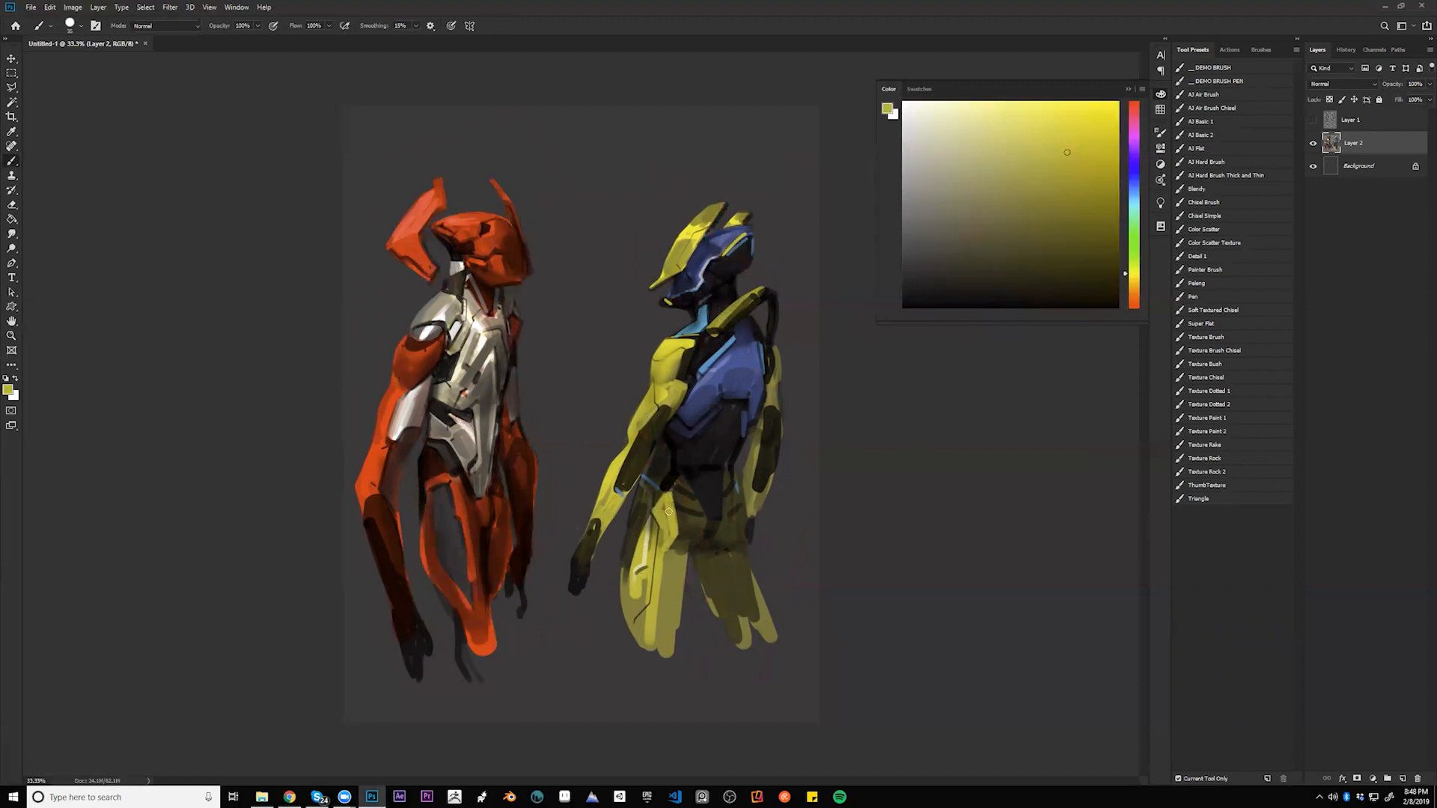
pyautogui.keyDown('alt'); pyautogui.click(649, 494); pyautogui.keyUp('alt')
pyautogui.moveTo(640, 536); pyautogui.dragTo(643, 508)
# - Define the gap between the yellow figure's near forearm and hip with background grey and black
pyautogui.keyDown('alt'); pyautogui.click(659, 451); pyautogui.keyUp('alt')
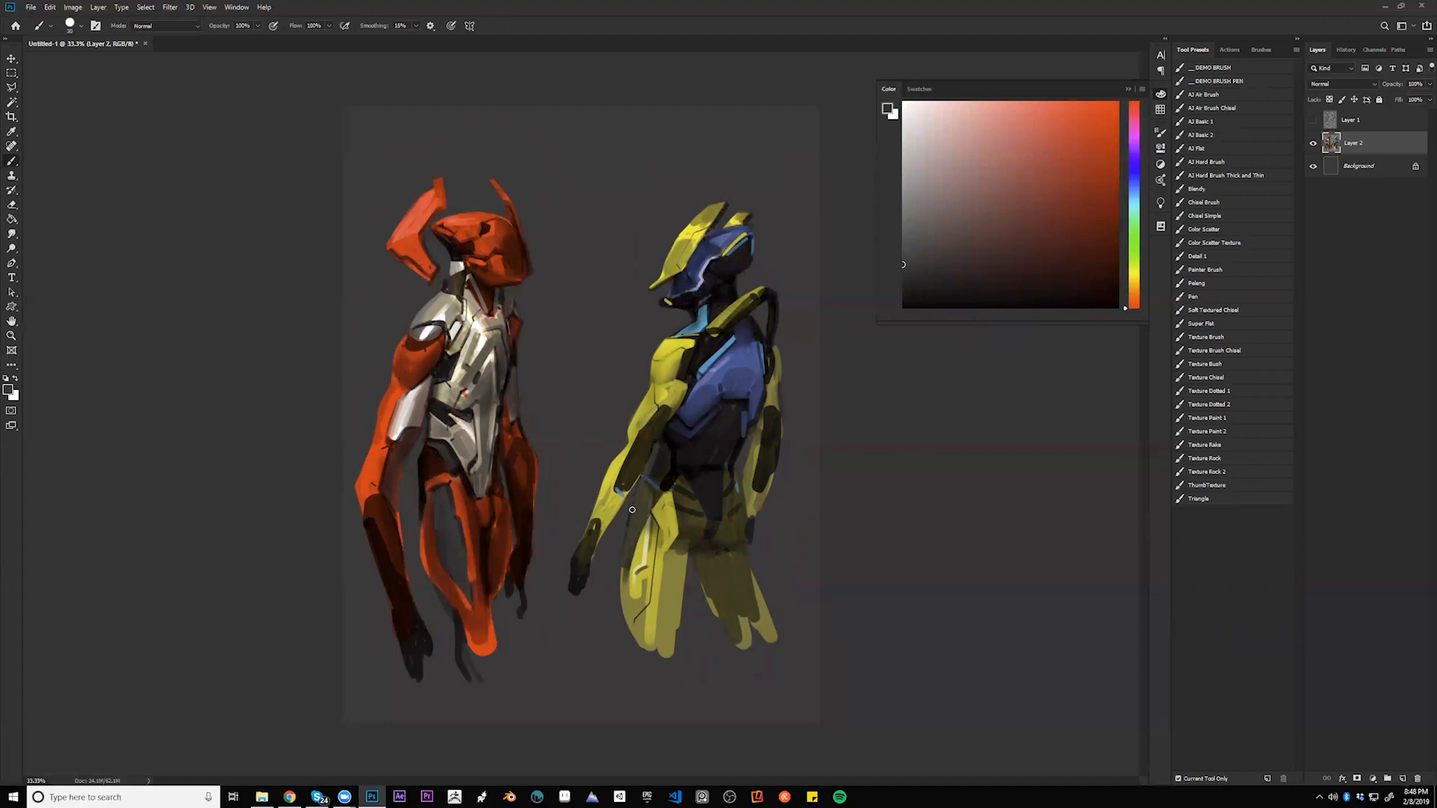
pyautogui.press('d')
pyautogui.keyDown('alt'); pyautogui.click(661, 426); pyautogui.keyUp('alt')
pyautogui.press('d')
# - Darken the yellow figure's far forearm with black and clean up its edges with sampled colors
pyautogui.moveTo(773, 407)
pyautogui.mouseDown()
pyautogui.moveTo(781, 387)
pyautogui.moveTo(780, 463)
pyautogui.mouseUp()
pyautogui.keyDown('alt'); pyautogui.click(793, 397); pyautogui.keyUp('alt')
pyautogui.keyDown('alt'); pyautogui.click(745, 504); pyautogui.keyUp('alt')
pyautogui.keyDown('alt'); pyautogui.click(746, 454); pyautogui.keyUp('alt')
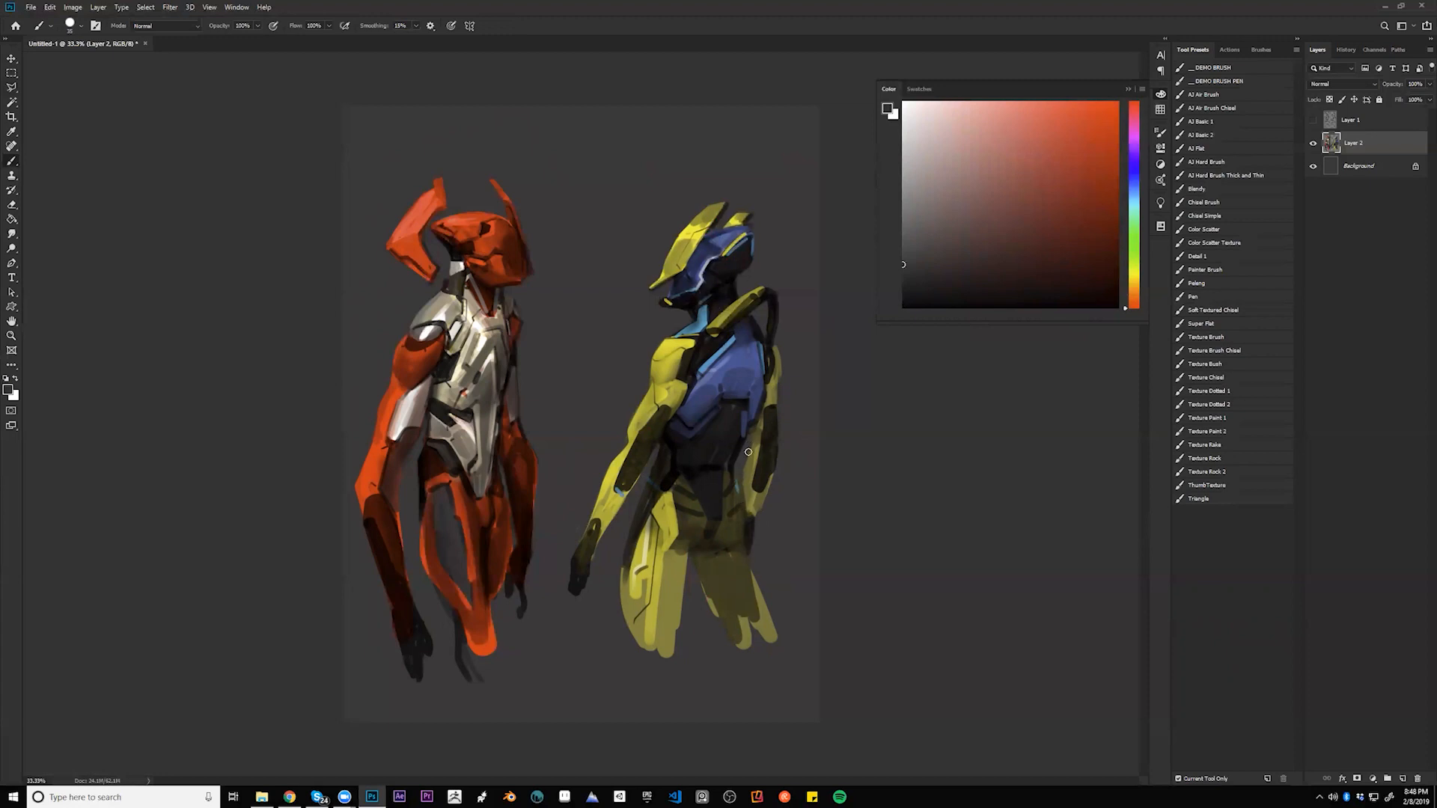
# - Paint dark lines across the yellow figure's hips and upper thighs, and sample a dark blue from the chest plate
pyautogui.keyDown('alt'); pyautogui.click(734, 476); pyautogui.keyUp('alt')
pyautogui.moveTo(685, 548)
pyautogui.mouseDown()
pyautogui.moveTo(646, 565)
pyautogui.moveTo(706, 554)
pyautogui.moveTo(751, 595)
pyautogui.mouseUp()
pyautogui.keyDown('alt'); pyautogui.click(695, 408); pyautogui.keyUp('alt')
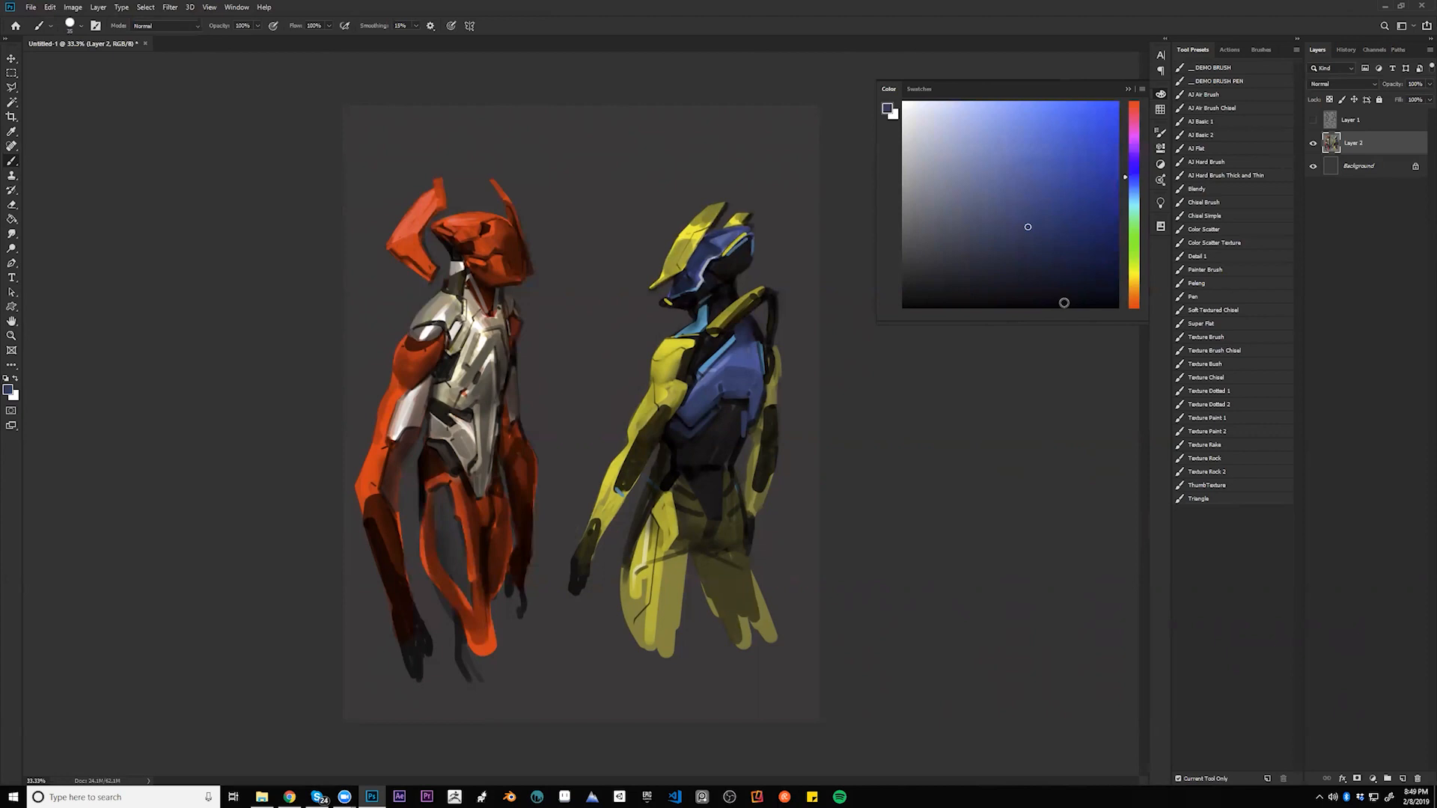
# - Touch up the tip of the yellow figure's head crest and its diagonal shoulder strap with sampled yellow
pyautogui.press('d')
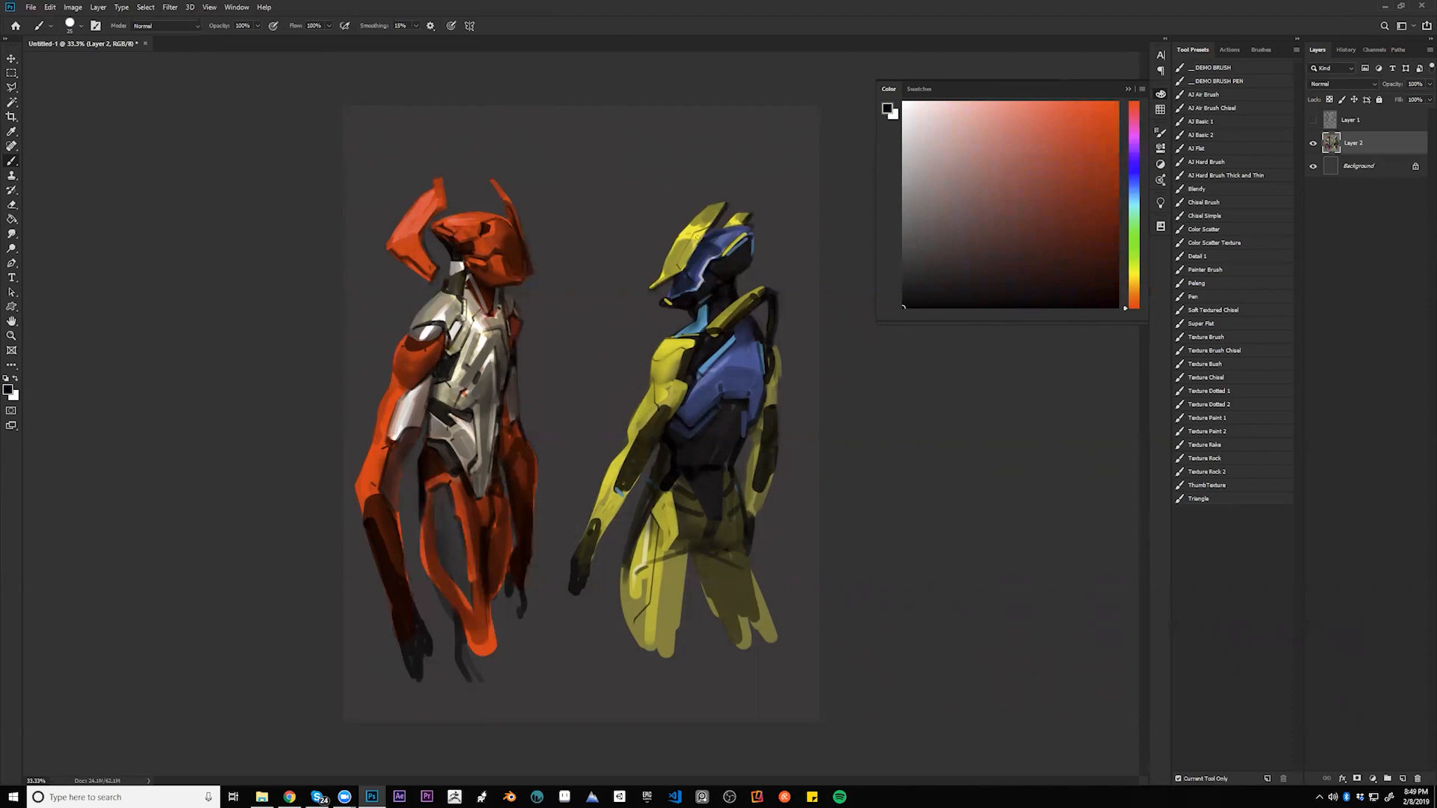
pyautogui.keyDown('alt'); pyautogui.click(703, 232); pyautogui.keyUp('alt')
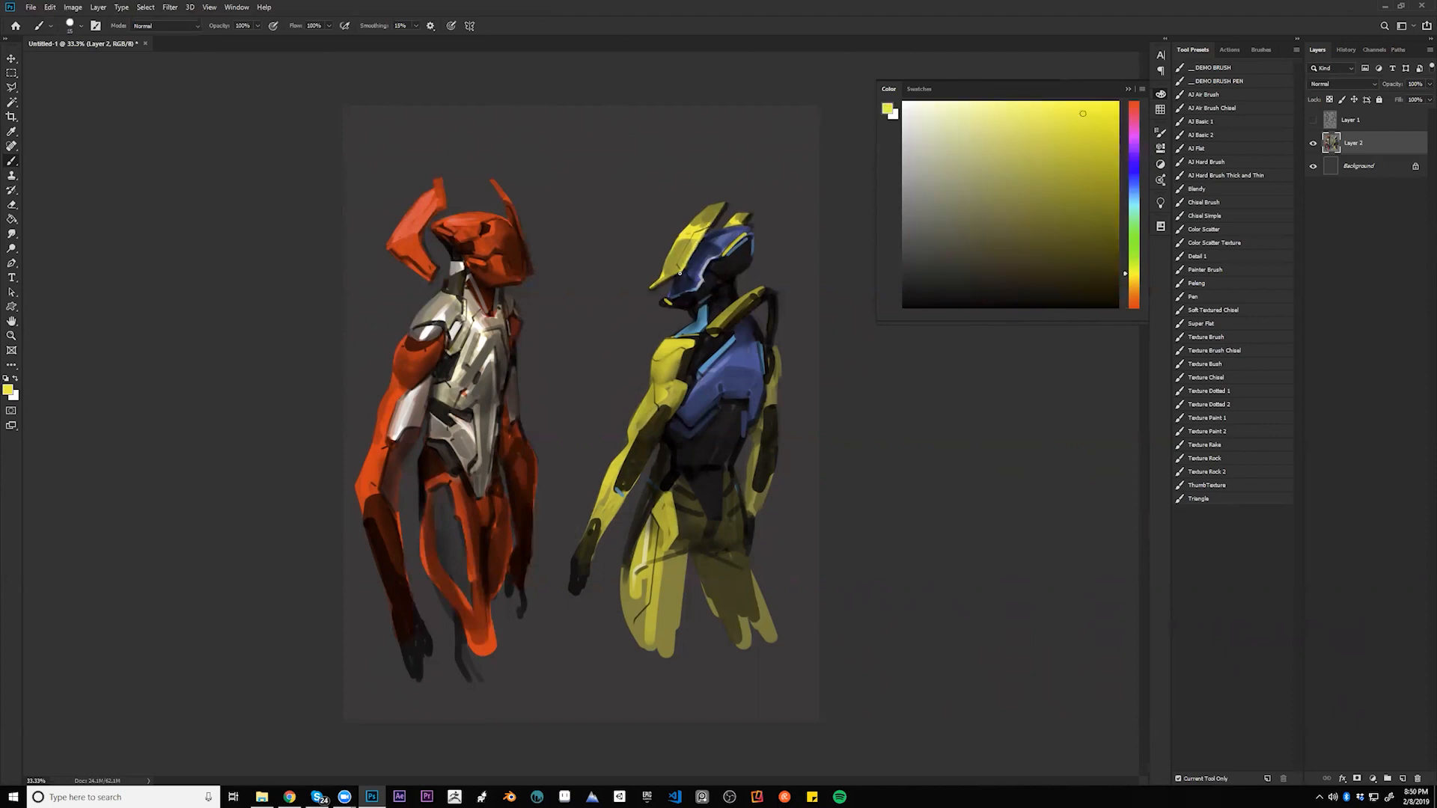
pyautogui.moveTo(650, 288); pyautogui.dragTo(666, 283)
pyautogui.moveTo(755, 293); pyautogui.dragTo(726, 319)
# - Mirror the canvas and refine the yellow figure's blue chest plate and helmet with black and sampled blues
pyautogui.press('z')
pyautogui.keyDown('alt'); pyautogui.click(748, 491); pyautogui.keyUp('alt')
pyautogui.press('F2')
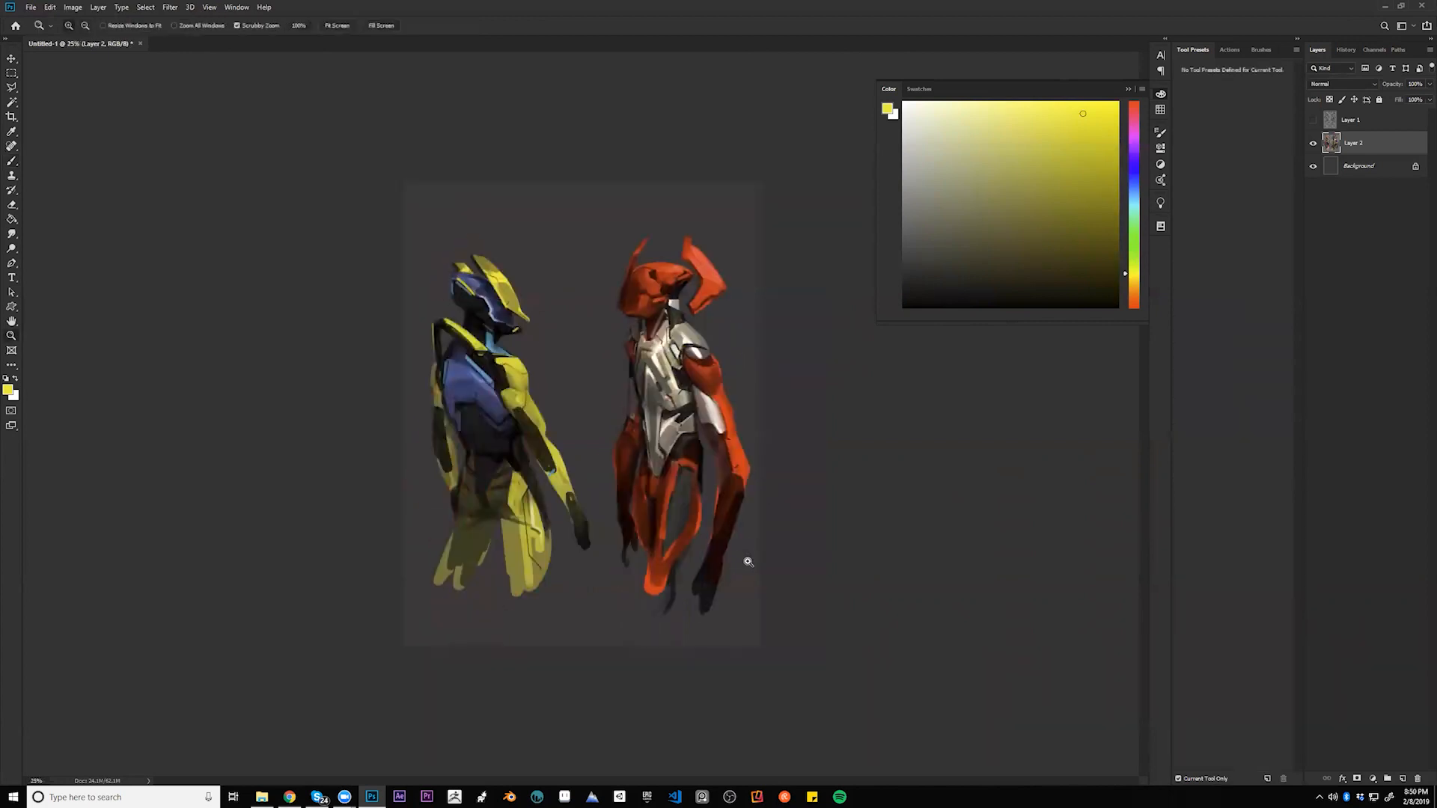
pyautogui.click(730, 414)
pyautogui.press('b')
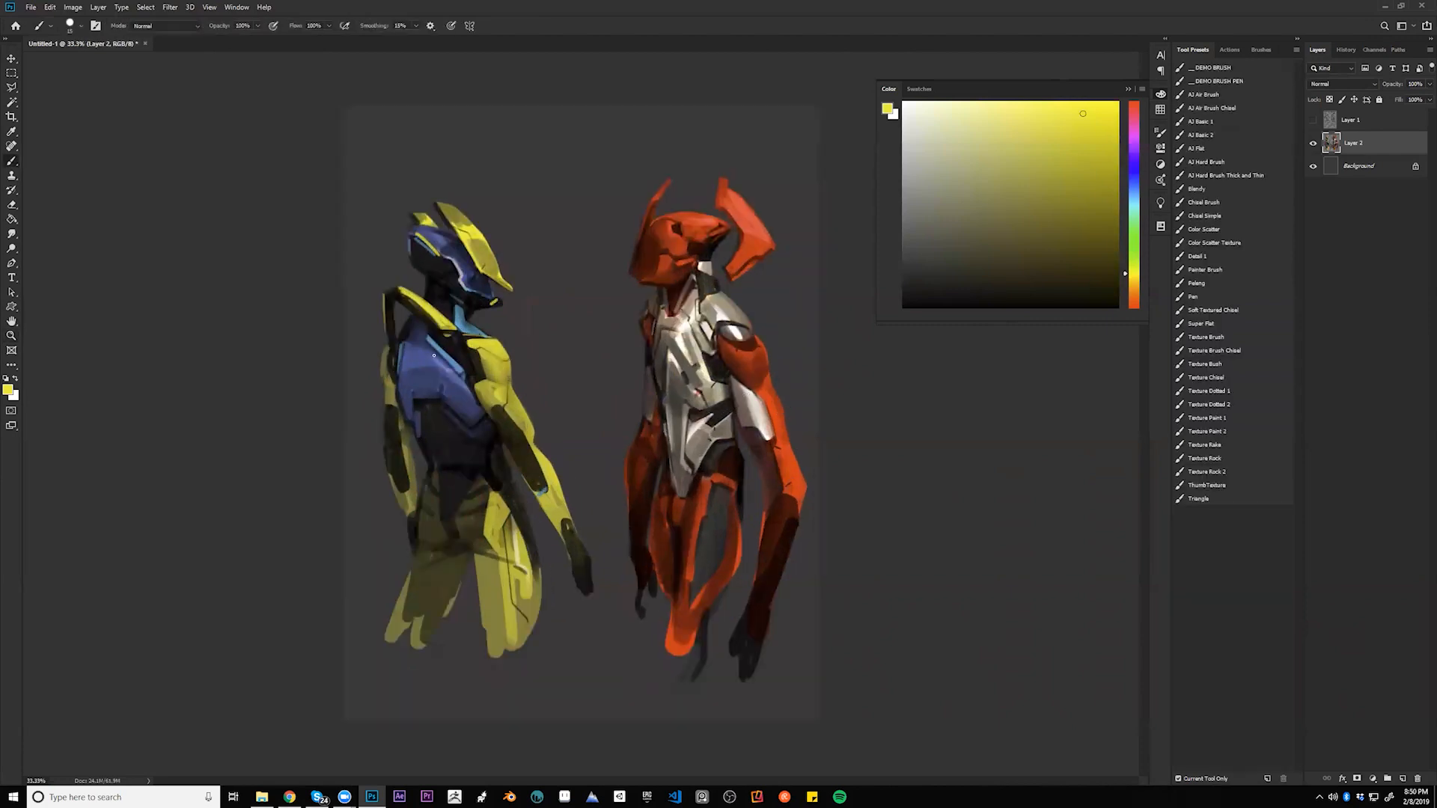
pyautogui.press('d')
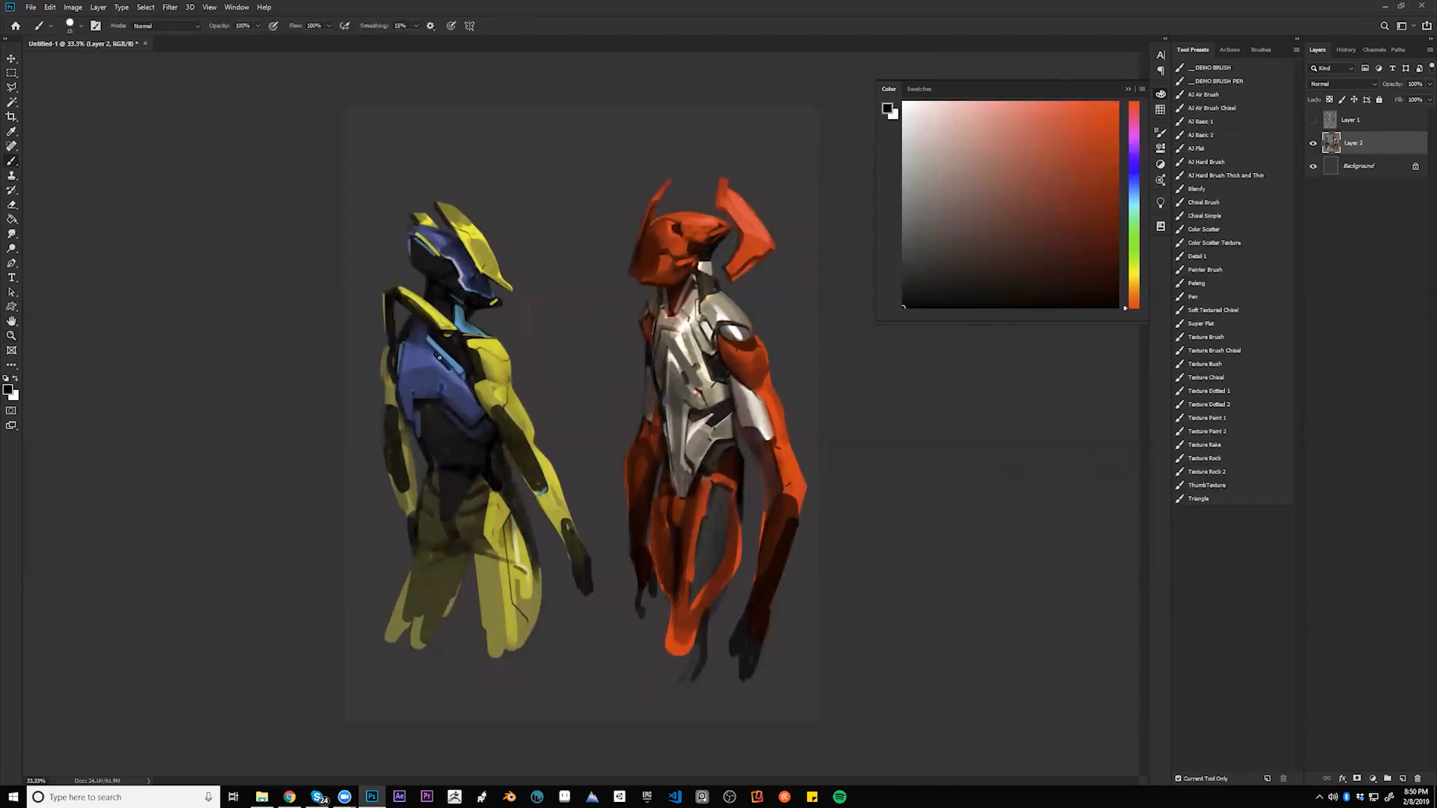
pyautogui.keyDown('alt'); pyautogui.click(442, 378); pyautogui.keyUp('alt')
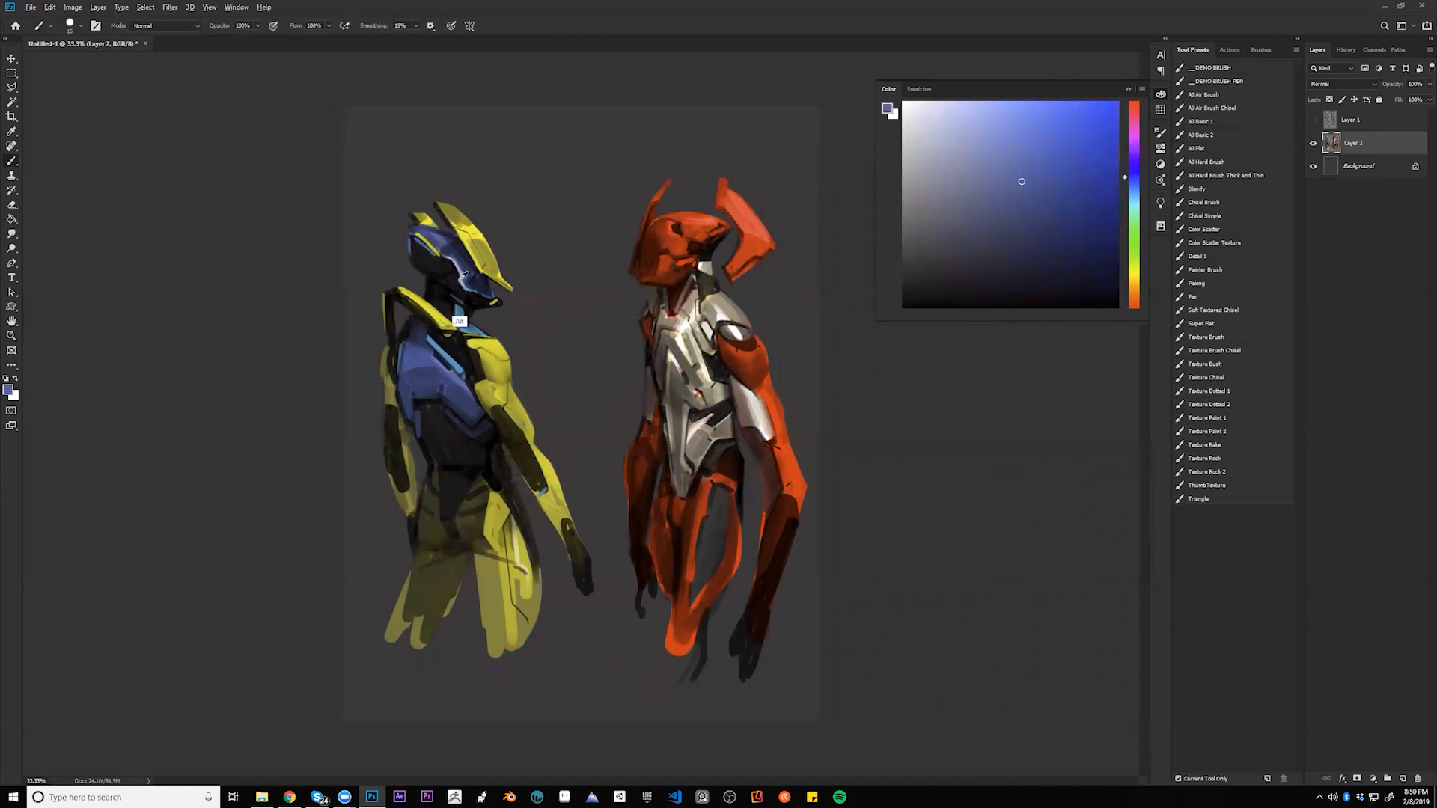
pyautogui.keyDown('alt'); pyautogui.click(459, 298); pyautogui.keyUp('alt')
pyautogui.press('x')
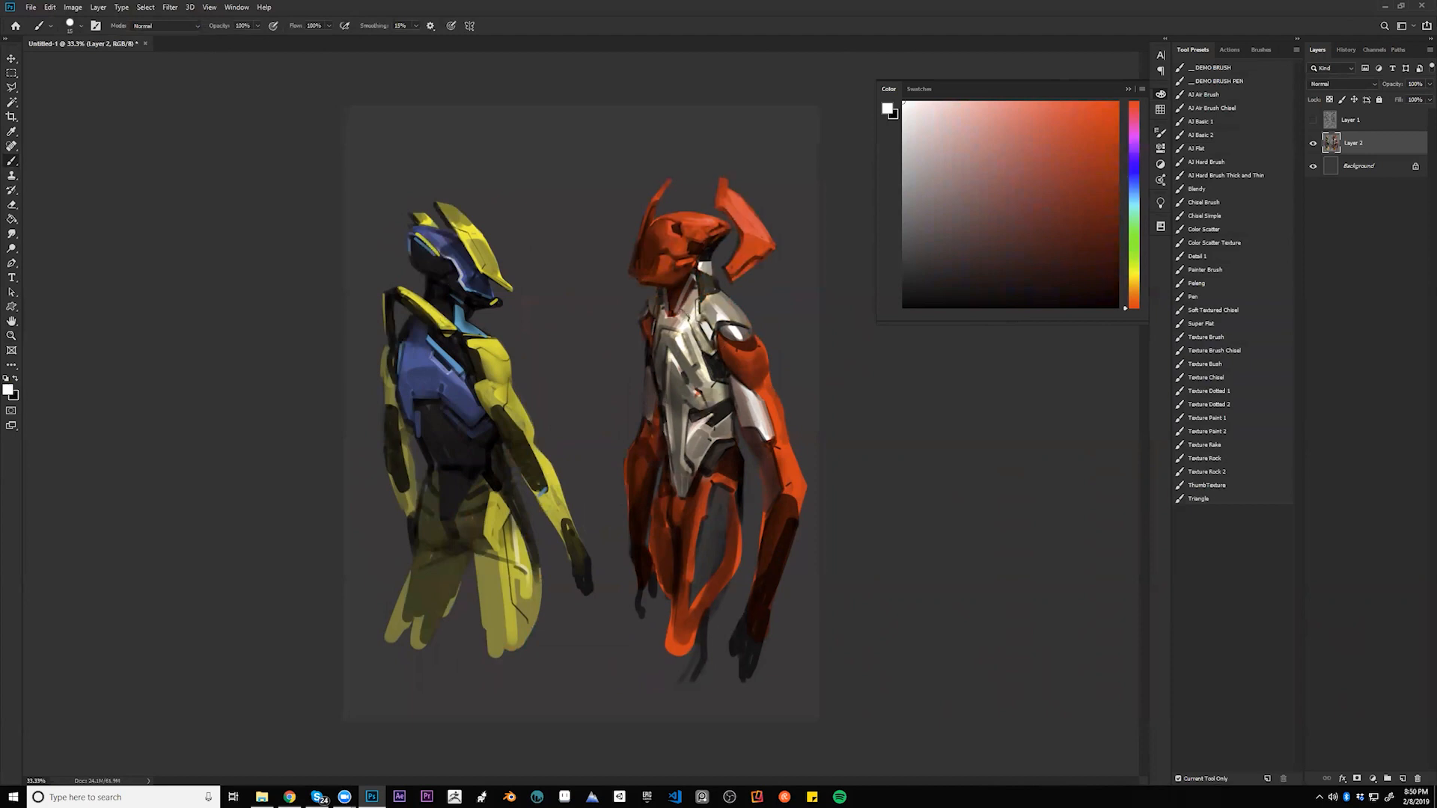
# - Darken the yellow figure's helmet and neck with a larger black brush, and mirror the canvas back
pyautogui.press('x')
pyautogui.press(']')
pyautogui.press(']')
pyautogui.press(']')
pyautogui.press(']')
pyautogui.press(']')
pyautogui.press(']')
pyautogui.press('[')
pyautogui.hotkey('ctrl', 'shift', 'h')
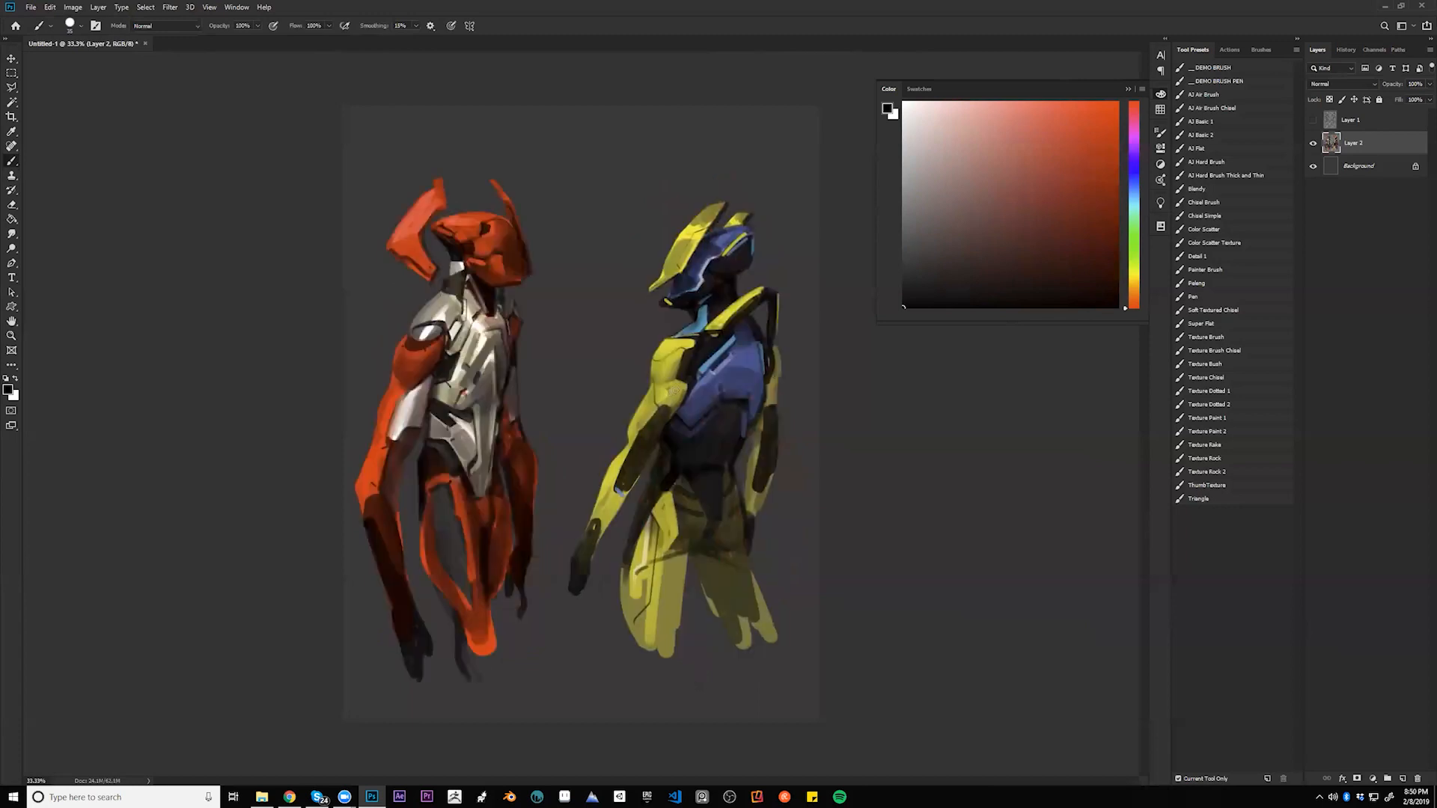
# - Refine the panel edges on the red figure's pale torso armor with sampled dark greys
pyautogui.keyDown('alt'); pyautogui.click(436, 427); pyautogui.keyUp('alt')
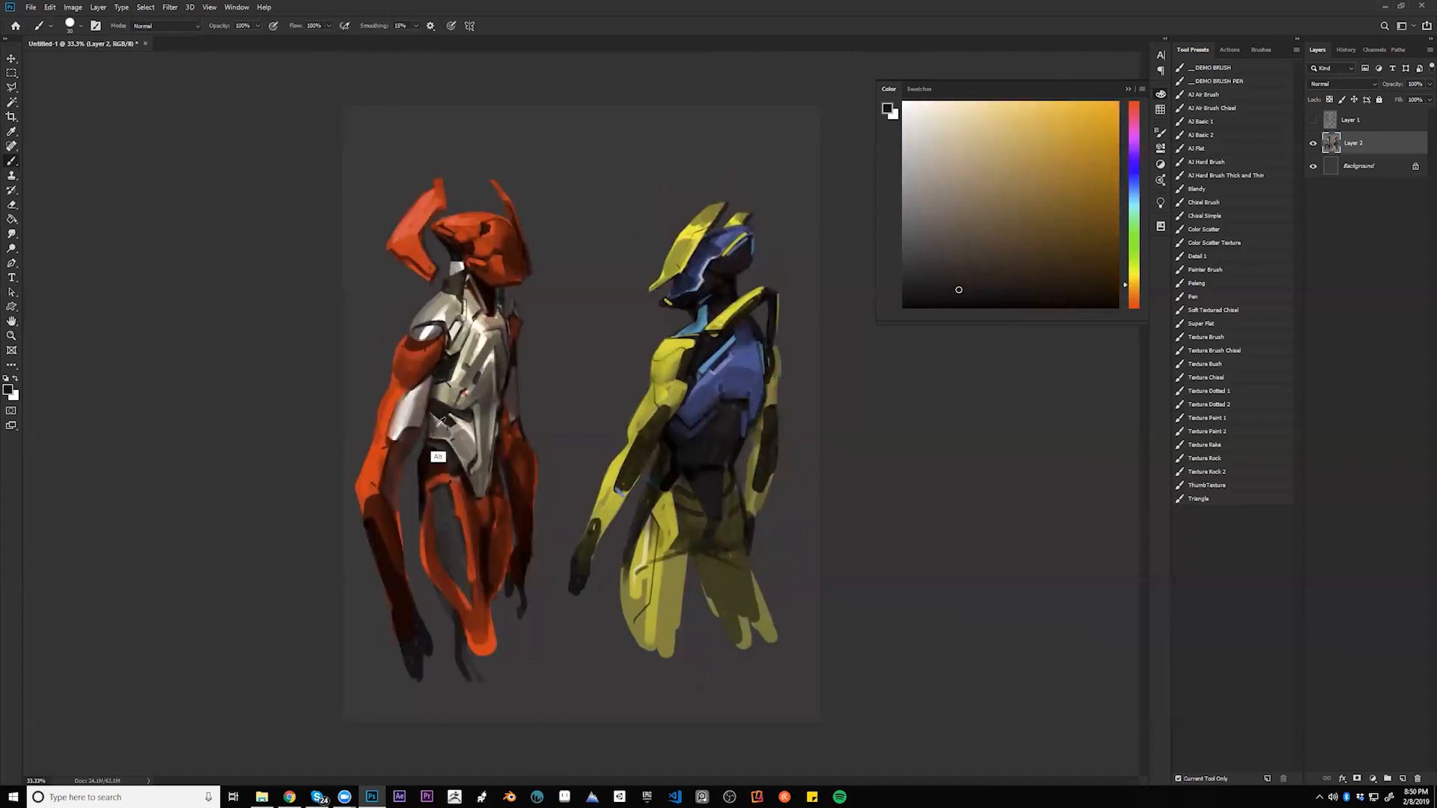
pyautogui.keyDown('alt'); pyautogui.click(440, 424); pyautogui.keyUp('alt')
pyautogui.moveTo(440, 385); pyautogui.dragTo(449, 400)
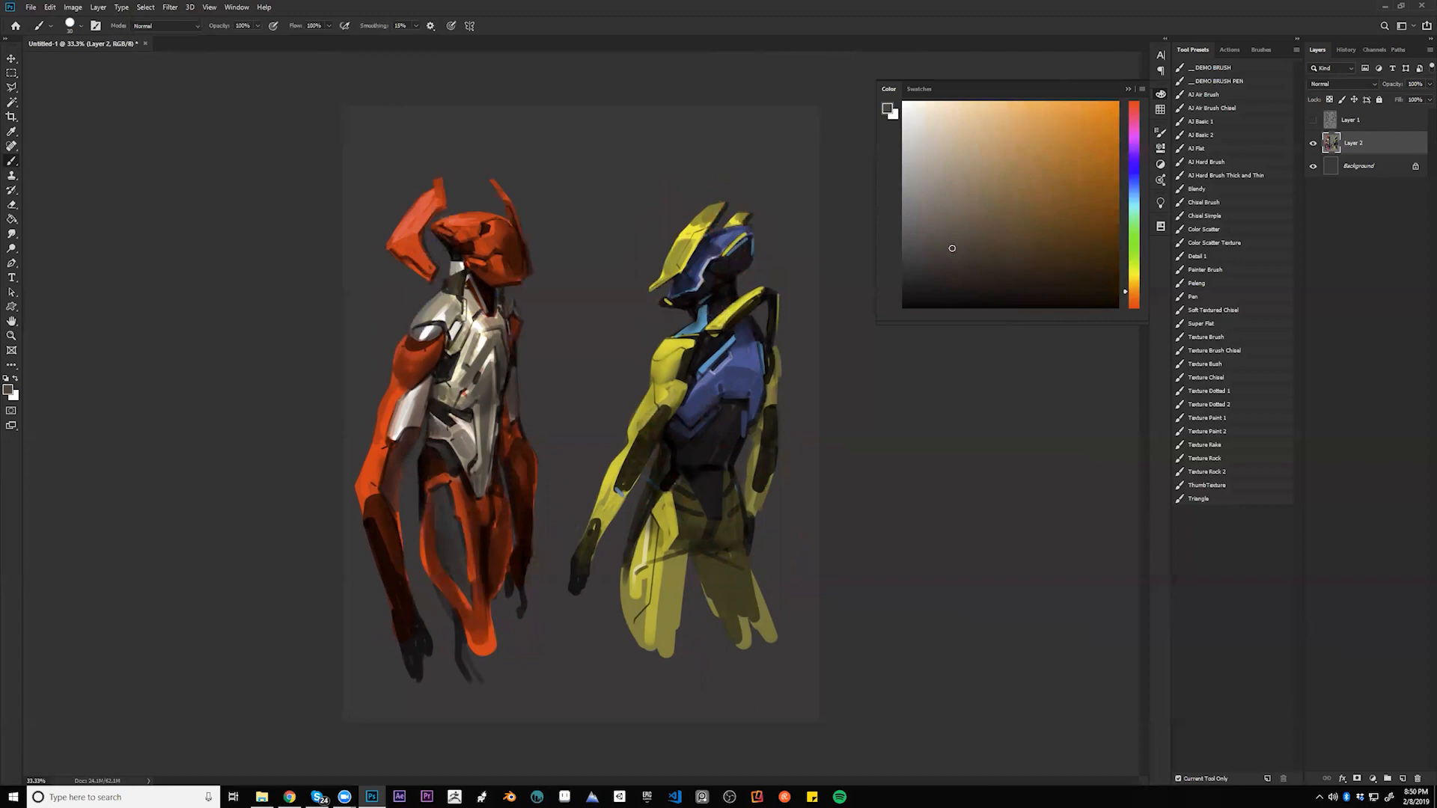
pyautogui.keyDown('alt'); pyautogui.click(488, 369); pyautogui.keyUp('alt')
pyautogui.keyDown('alt'); pyautogui.click(490, 374); pyautogui.keyUp('alt')
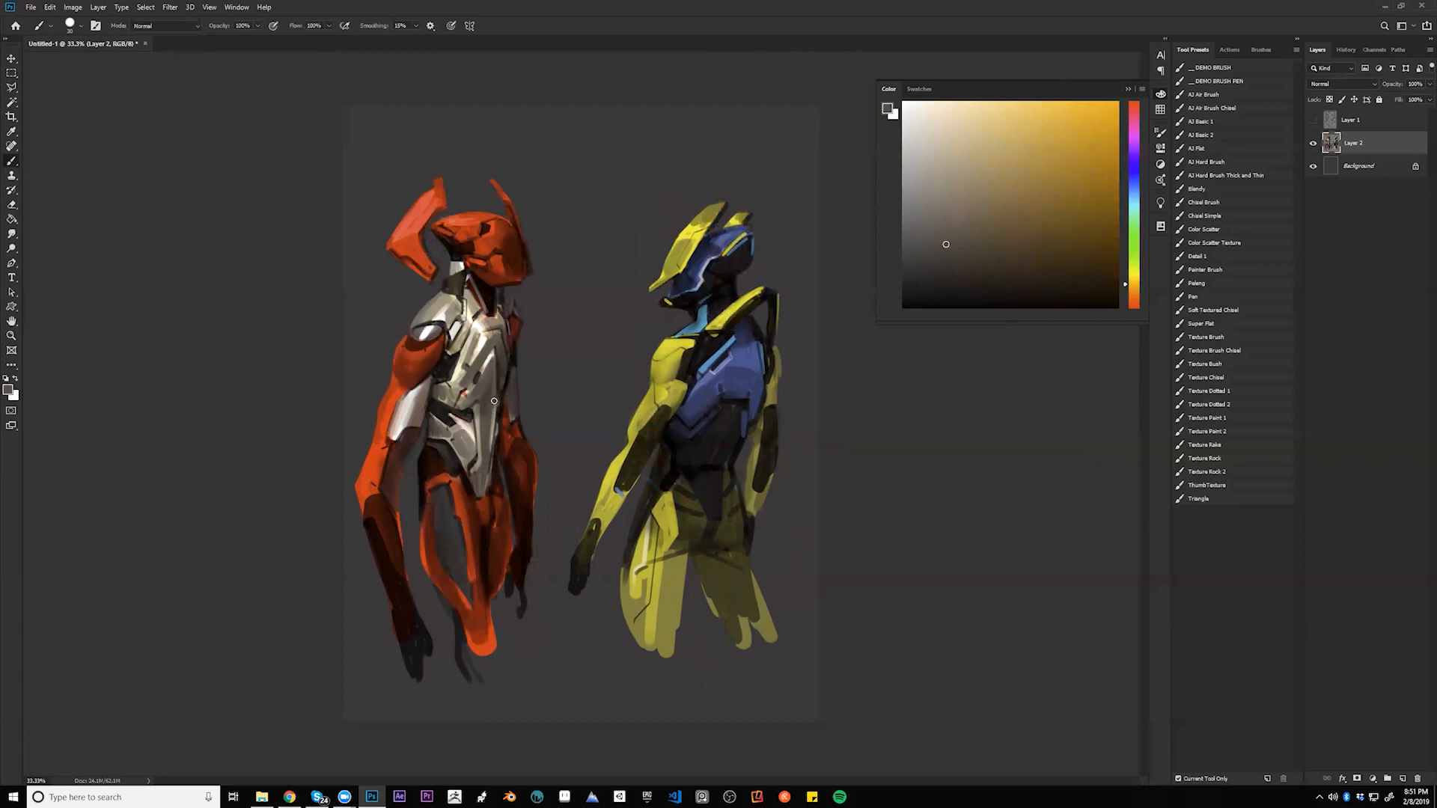
# - Darken the far side edge of the red figure's torso armor with black and sampled grey
pyautogui.press('d')
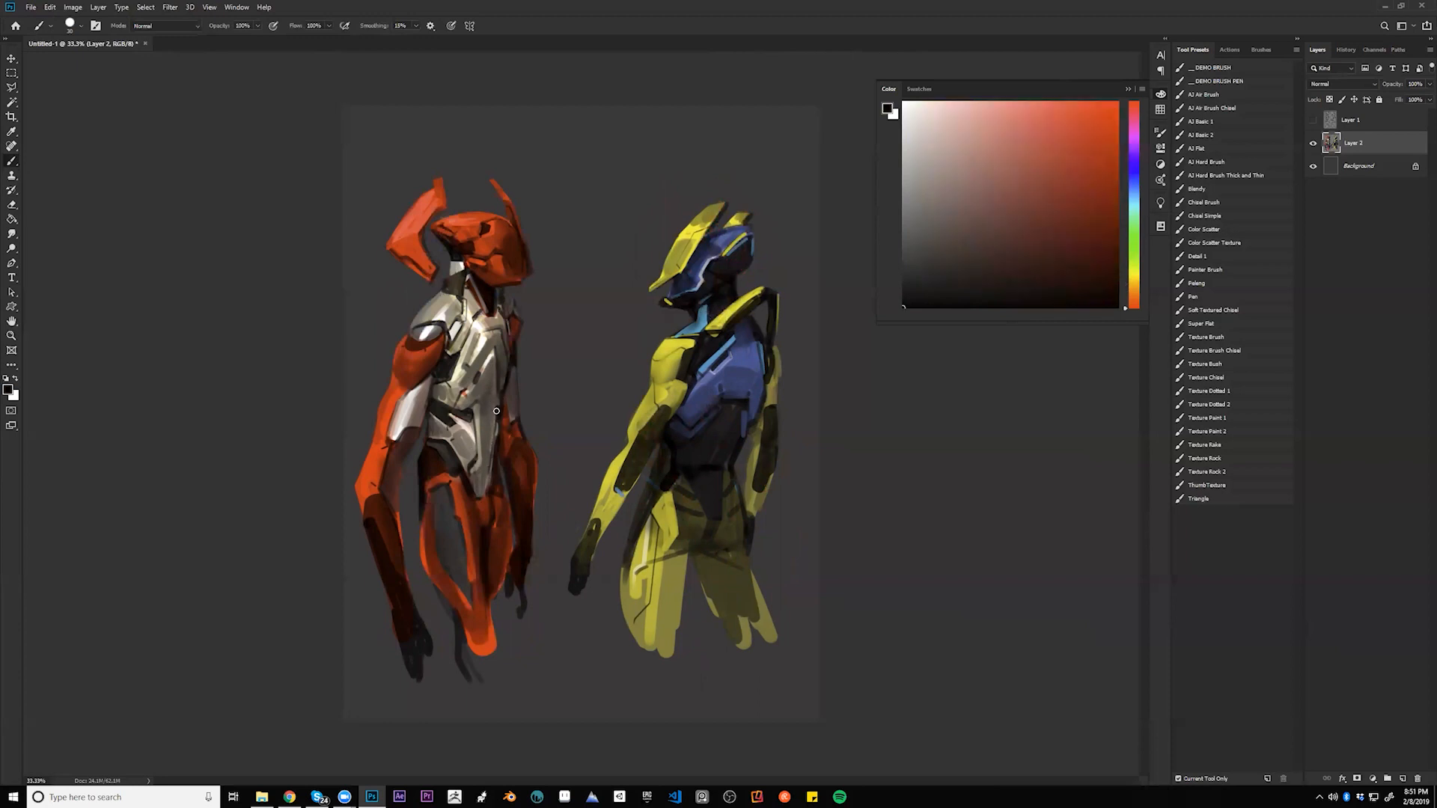
pyautogui.moveTo(496, 410); pyautogui.dragTo(492, 452)
pyautogui.press('[')
pyautogui.keyDown('alt'); pyautogui.click(497, 372); pyautogui.keyUp('alt')
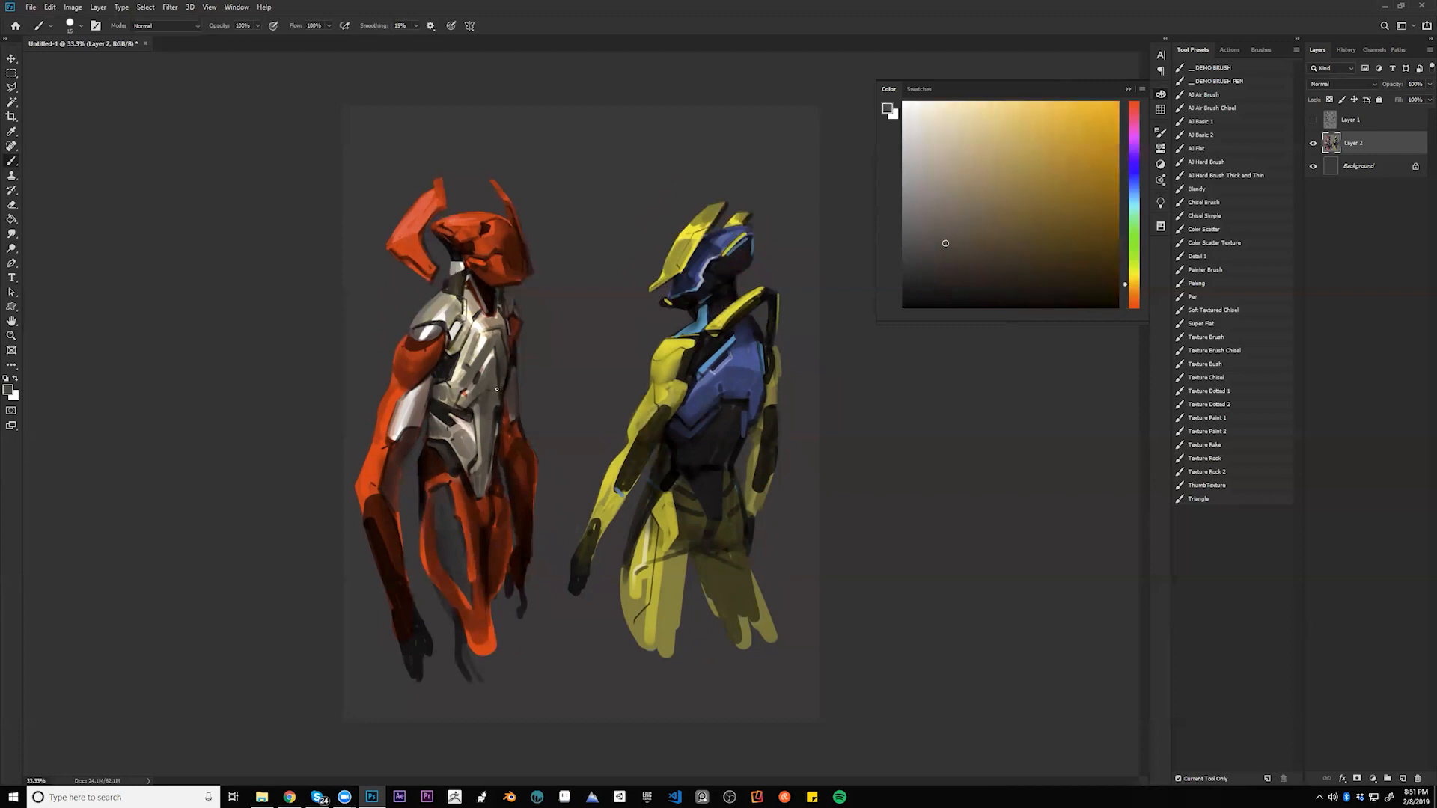
pyautogui.press('d')
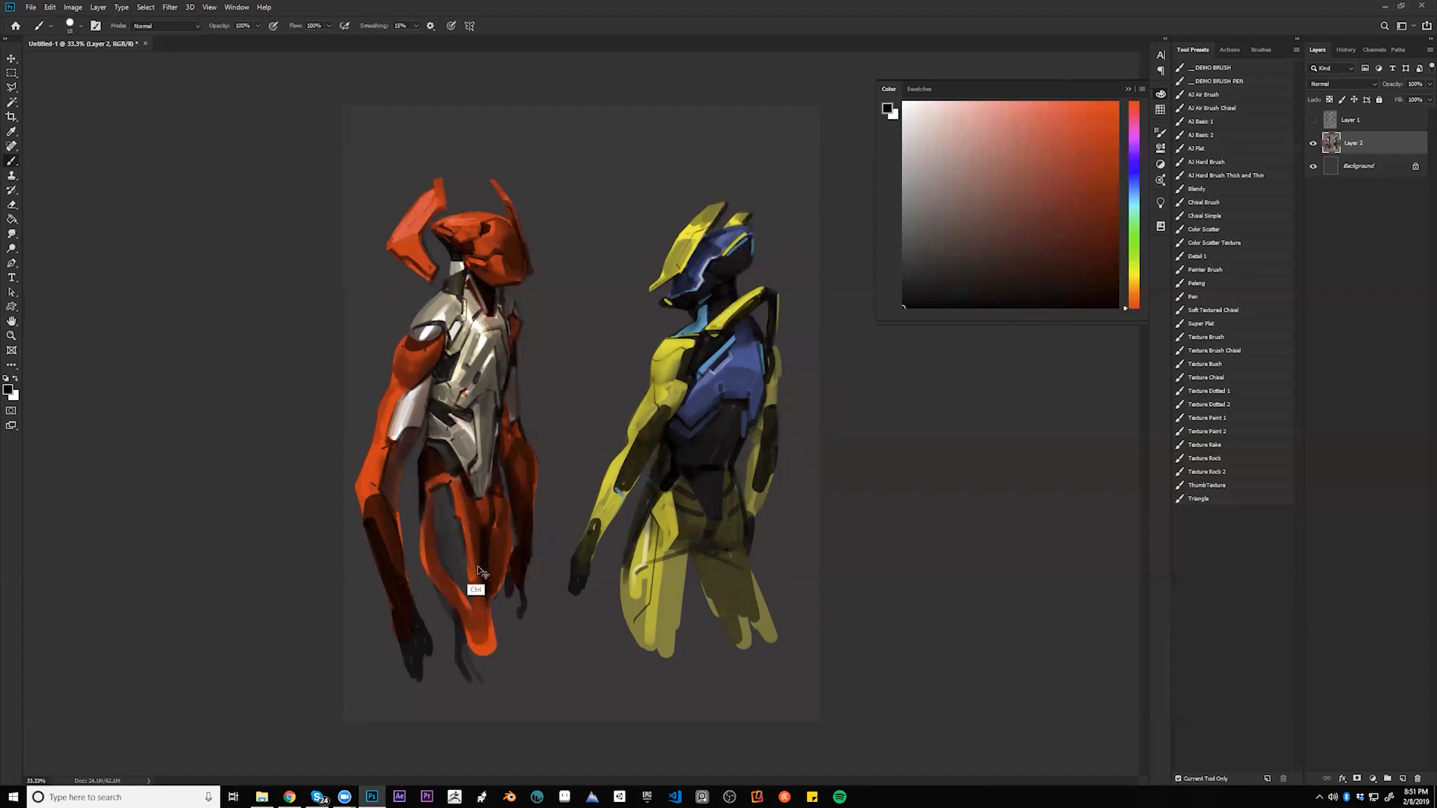
# - Mirror the canvas and rework the red figure's chest plates with sampled grey and off-white
pyautogui.hotkey('ctrl', 'shift', 'h')
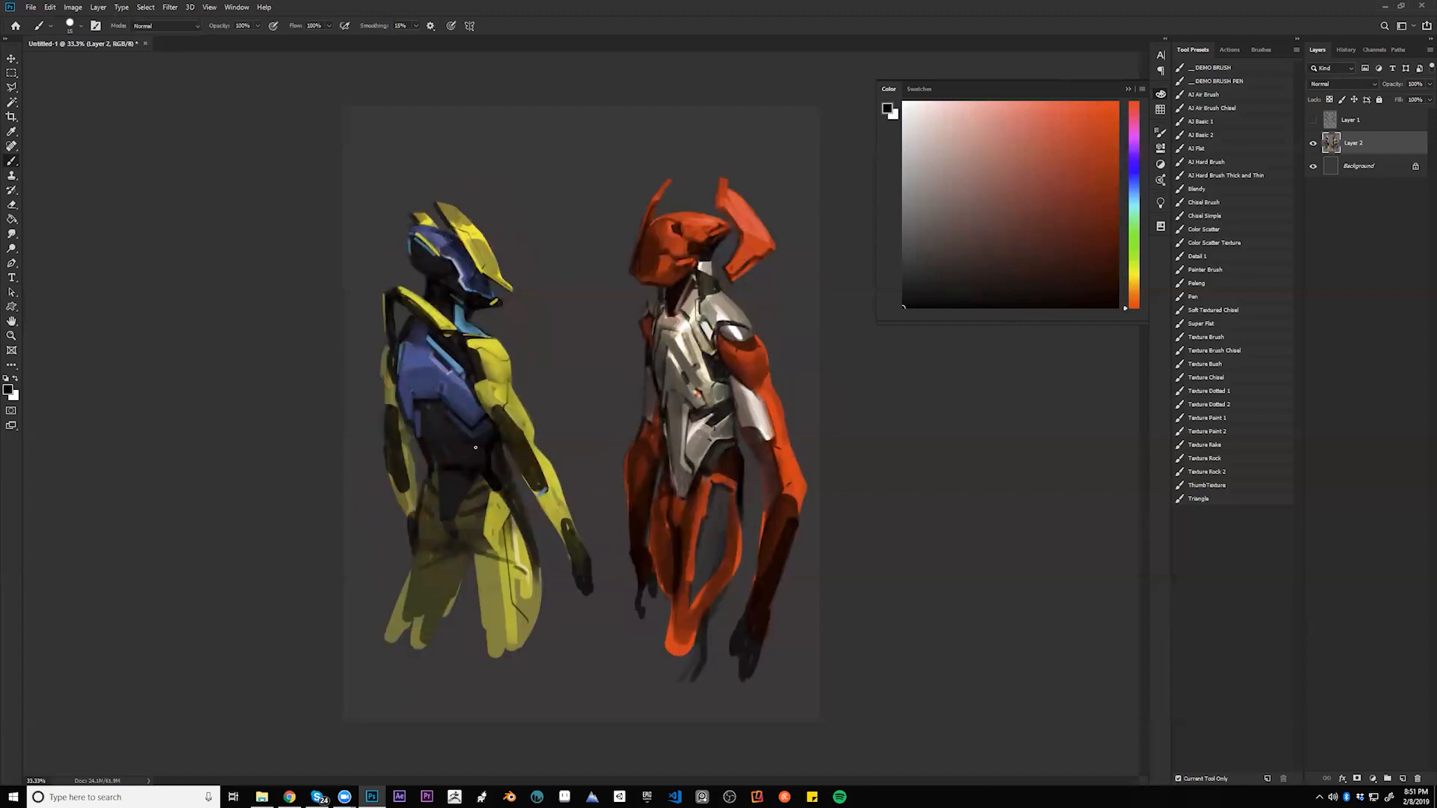
pyautogui.keyDown('alt'); pyautogui.click(668, 388); pyautogui.keyUp('alt')
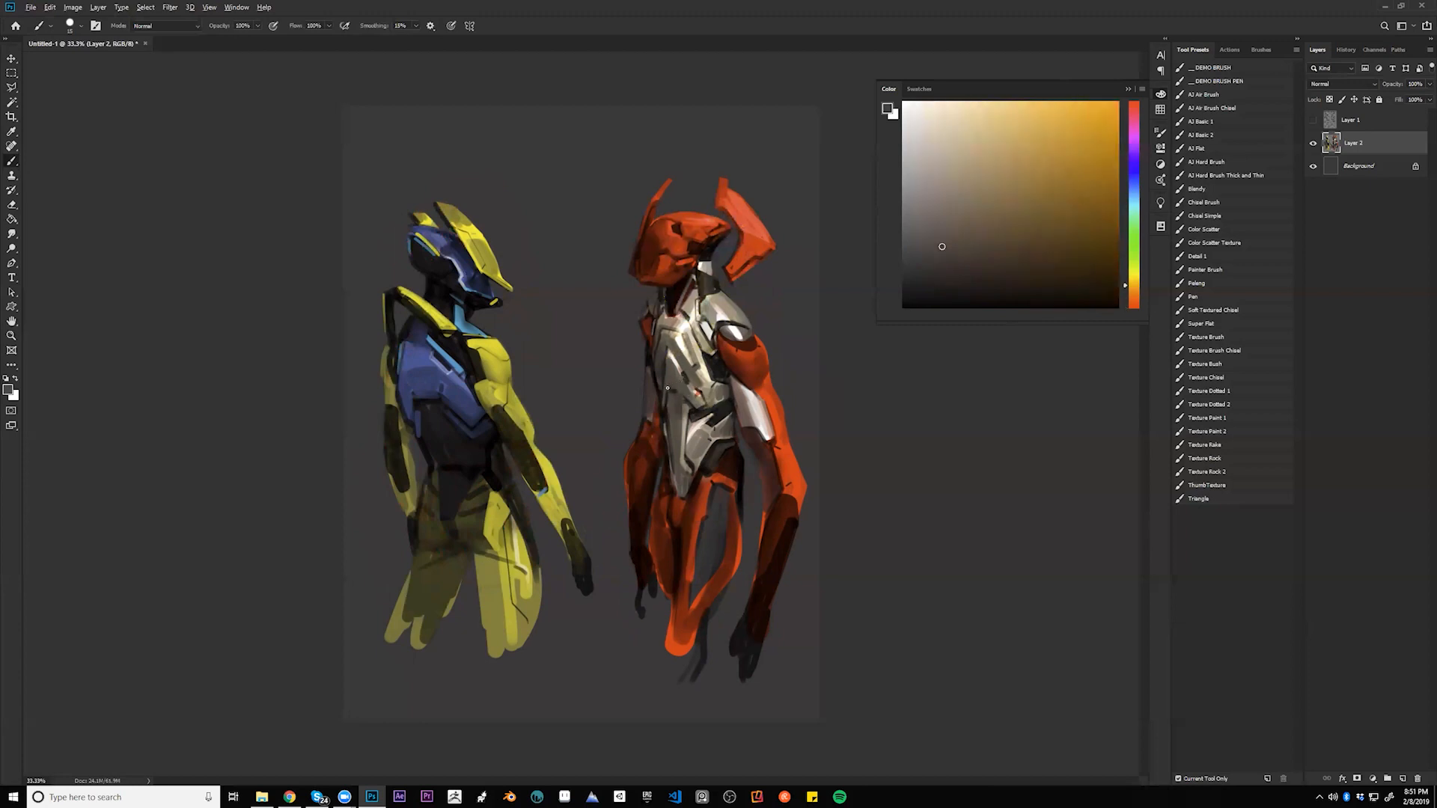
pyautogui.keyDown('alt'); pyautogui.click(683, 379); pyautogui.keyUp('alt')
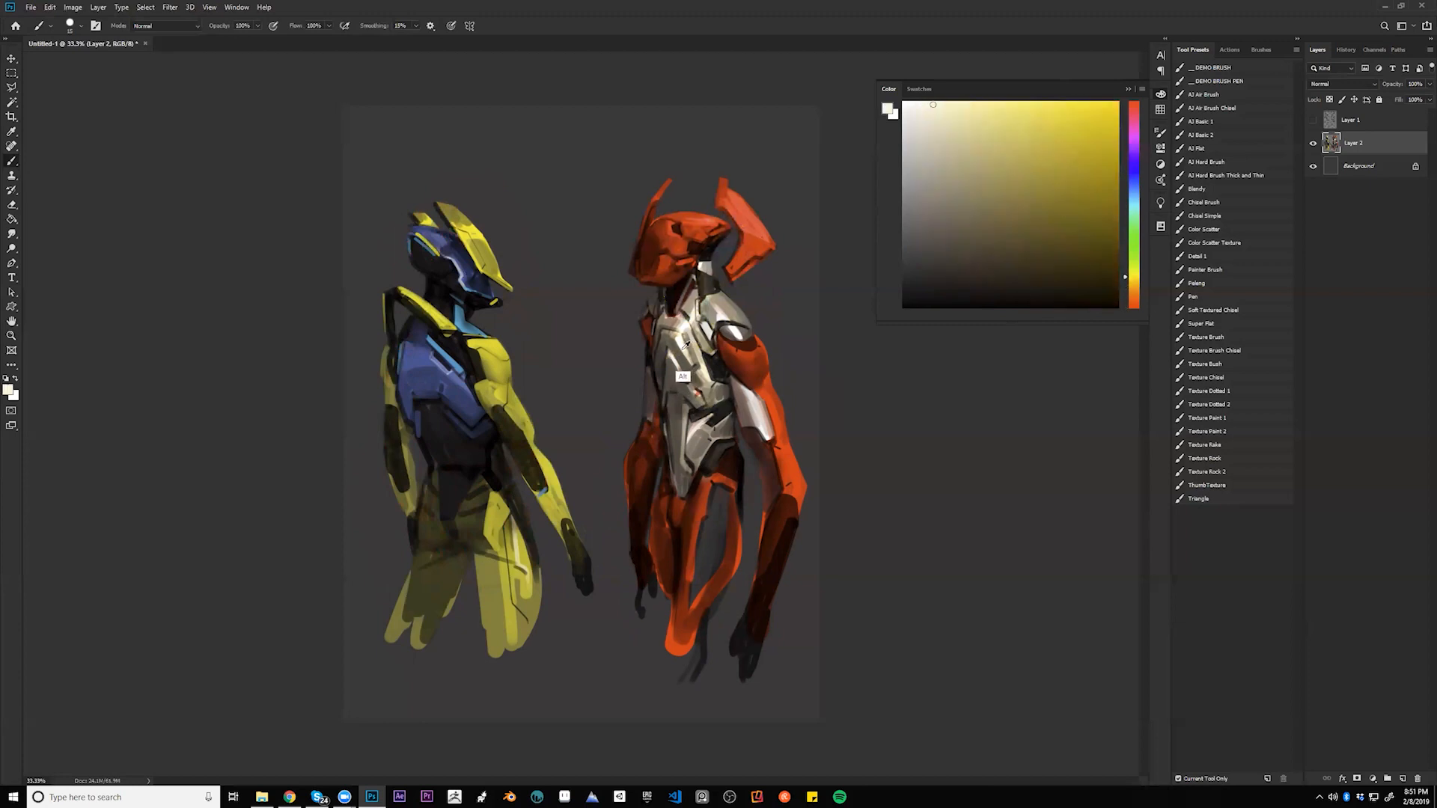
pyautogui.keyDown('alt'); pyautogui.click(682, 404); pyautogui.keyUp('alt')
pyautogui.press('d')
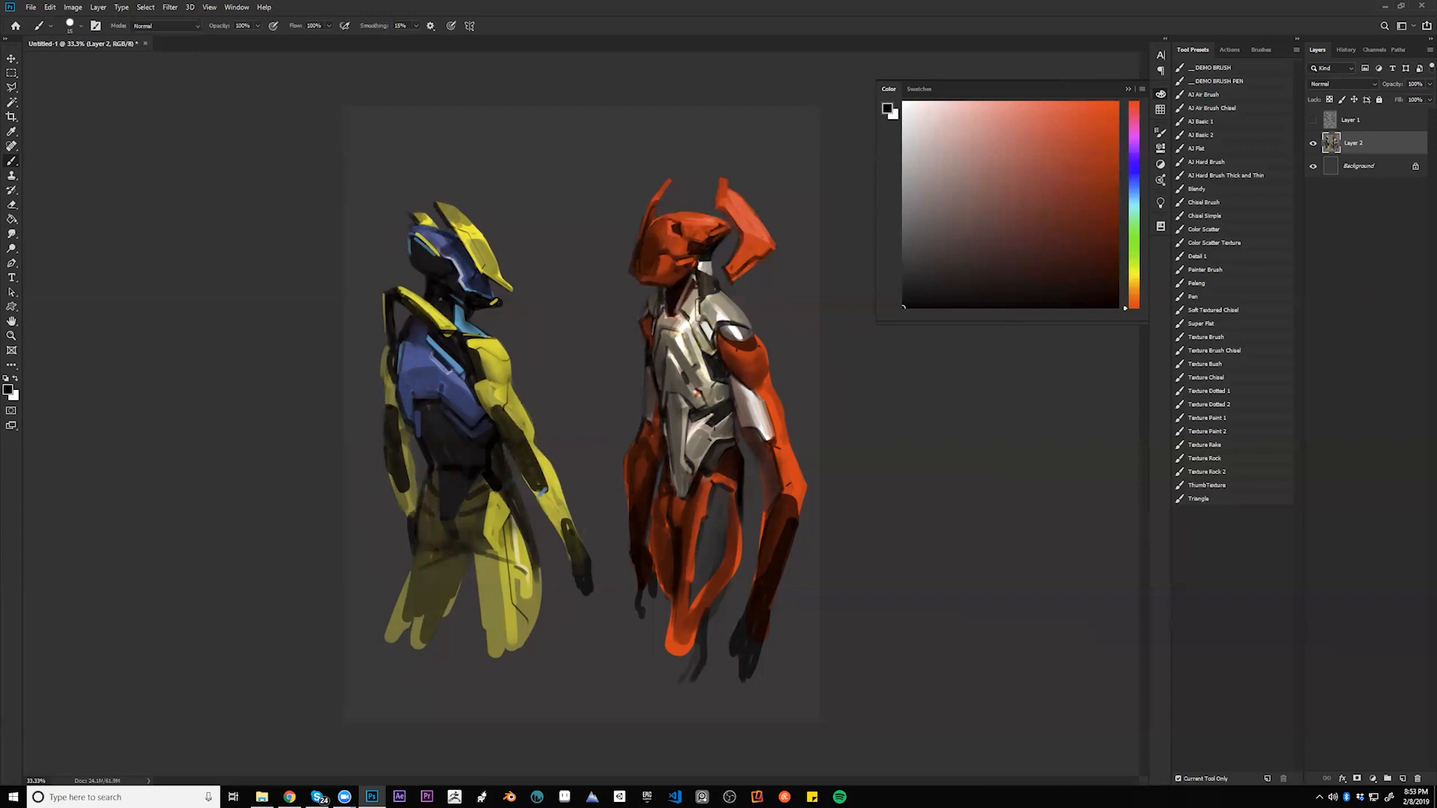
# - Extend the upper end of the yellow figure's shoulder strap with a small stroke of sampled yellow
pyautogui.keyDown('ctrl'); pyautogui.click(464, 328); pyautogui.keyUp('ctrl')
pyautogui.keyDown('alt'); pyautogui.click(313, 270); pyautogui.keyUp('alt')
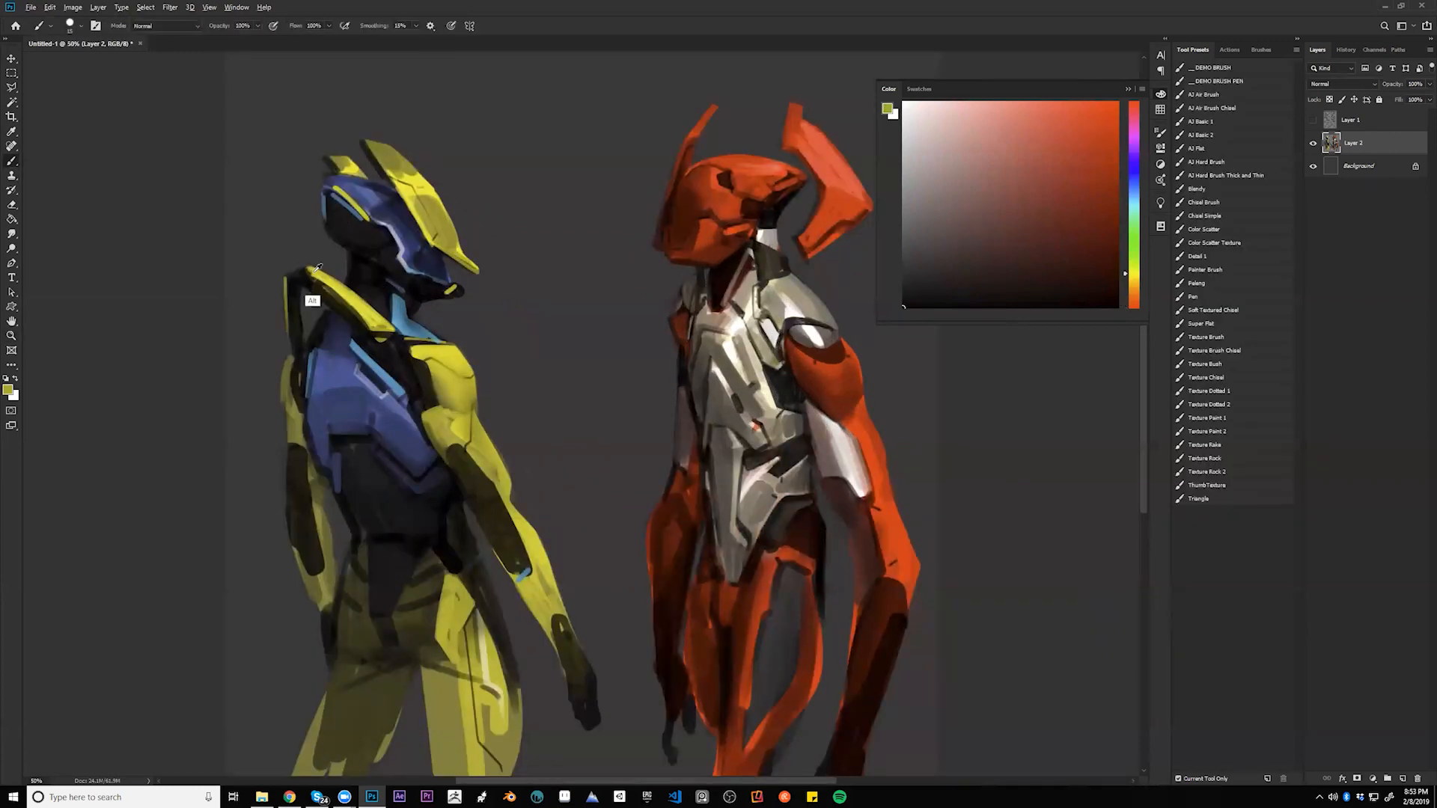
pyautogui.press('[')
pyautogui.moveTo(305, 267)
pyautogui.mouseDown()
pyautogui.moveTo(286, 266)
pyautogui.moveTo(287, 285)
pyautogui.mouseUp()
# - Sharpen the rear tips of the yellow figure's head crest with sampled dark yellow, undoing the last stroke
pyautogui.keyDown('alt'); pyautogui.click(376, 157); pyautogui.keyUp('alt')
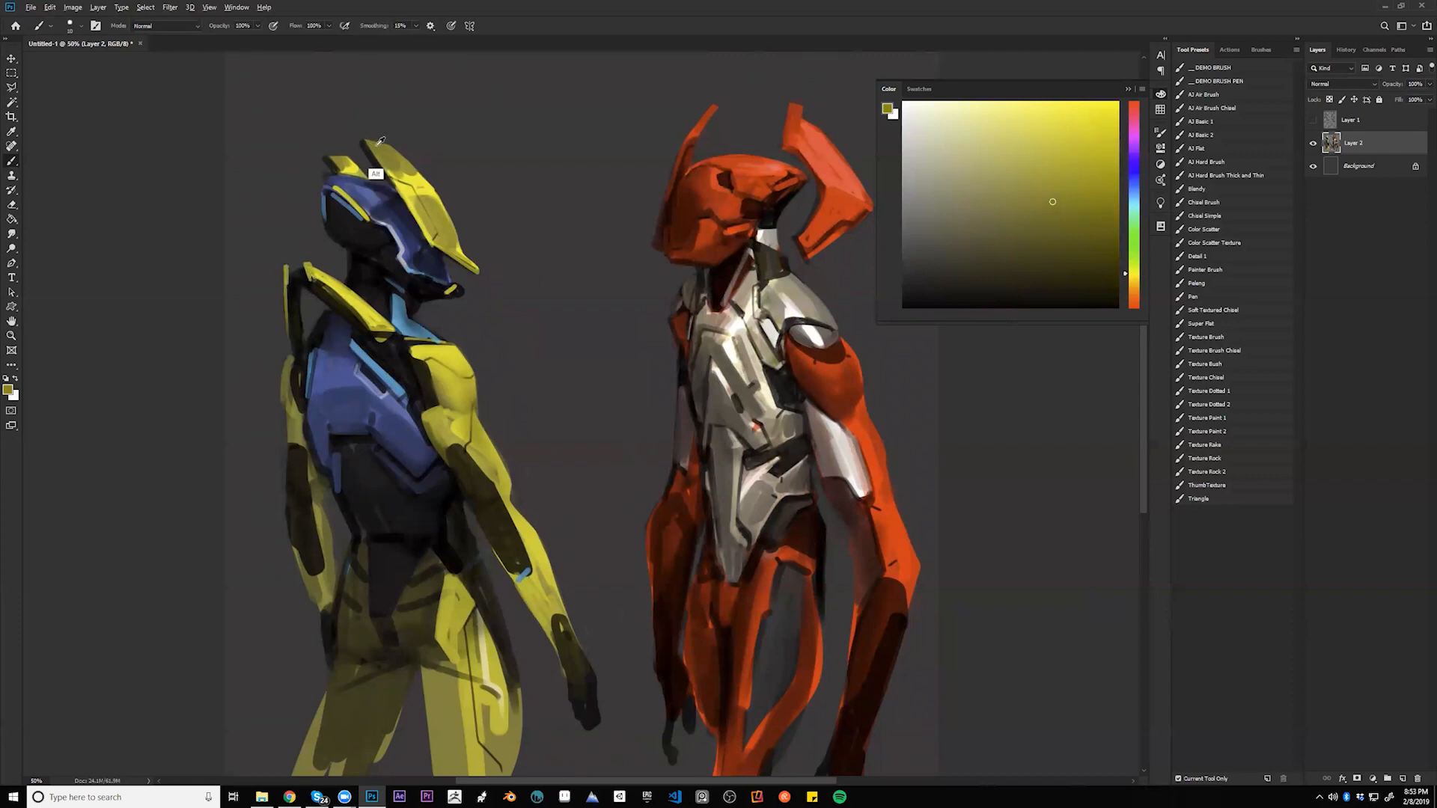
pyautogui.moveTo(355, 141); pyautogui.dragTo(371, 147)
pyautogui.keyDown('alt'); pyautogui.click(336, 158); pyautogui.keyUp('alt')
pyautogui.moveTo(317, 158); pyautogui.dragTo(333, 159)
pyautogui.hotkey('ctrl', 'z')
# - Mirror the canvas, trim the yellow crest's edges with background grey, and detail the near shoulder plate with yellow and black
pyautogui.hotkey('ctrl', 'f')
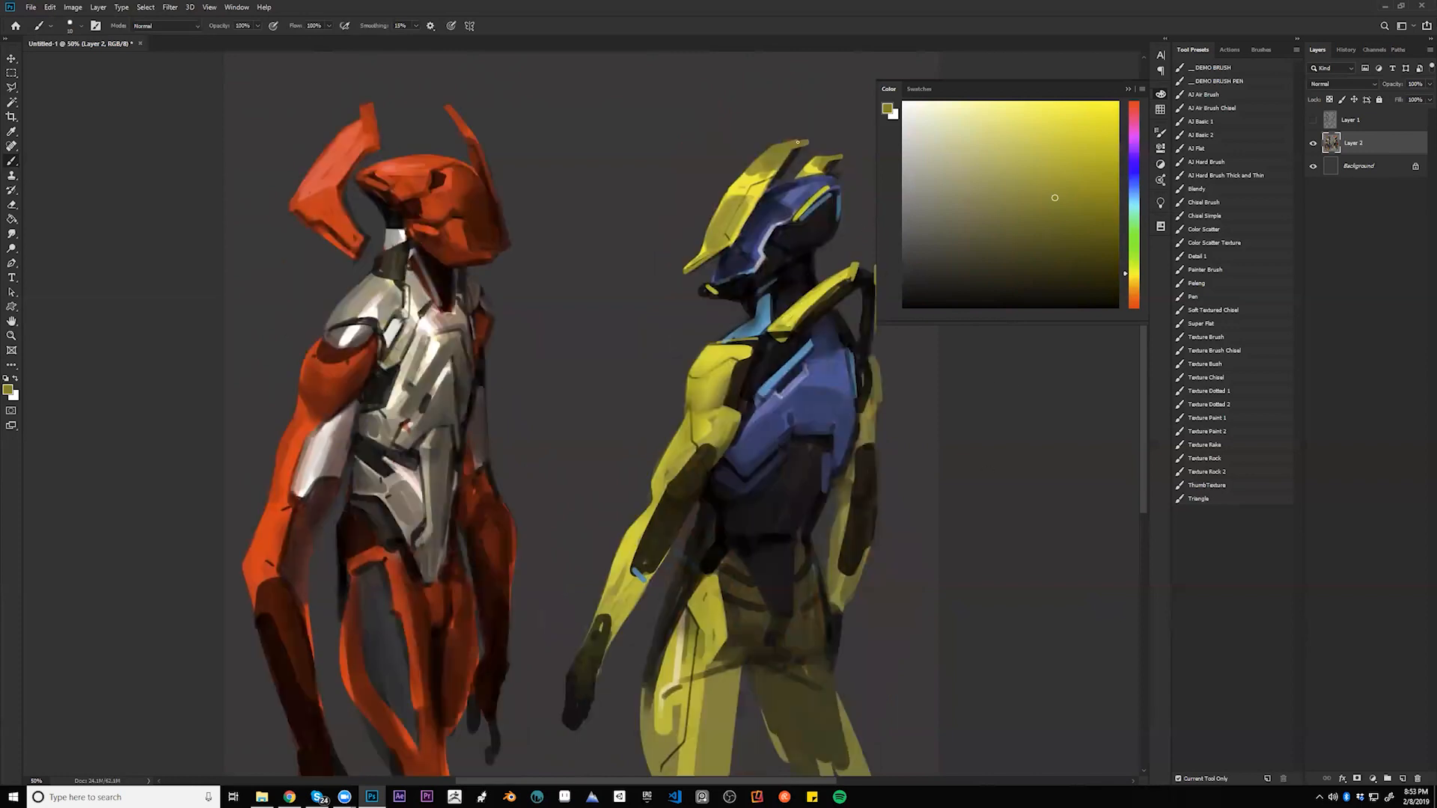
pyautogui.keyDown('alt'); pyautogui.click(816, 136); pyautogui.keyUp('alt')
pyautogui.moveTo(774, 147); pyautogui.dragTo(840, 155)
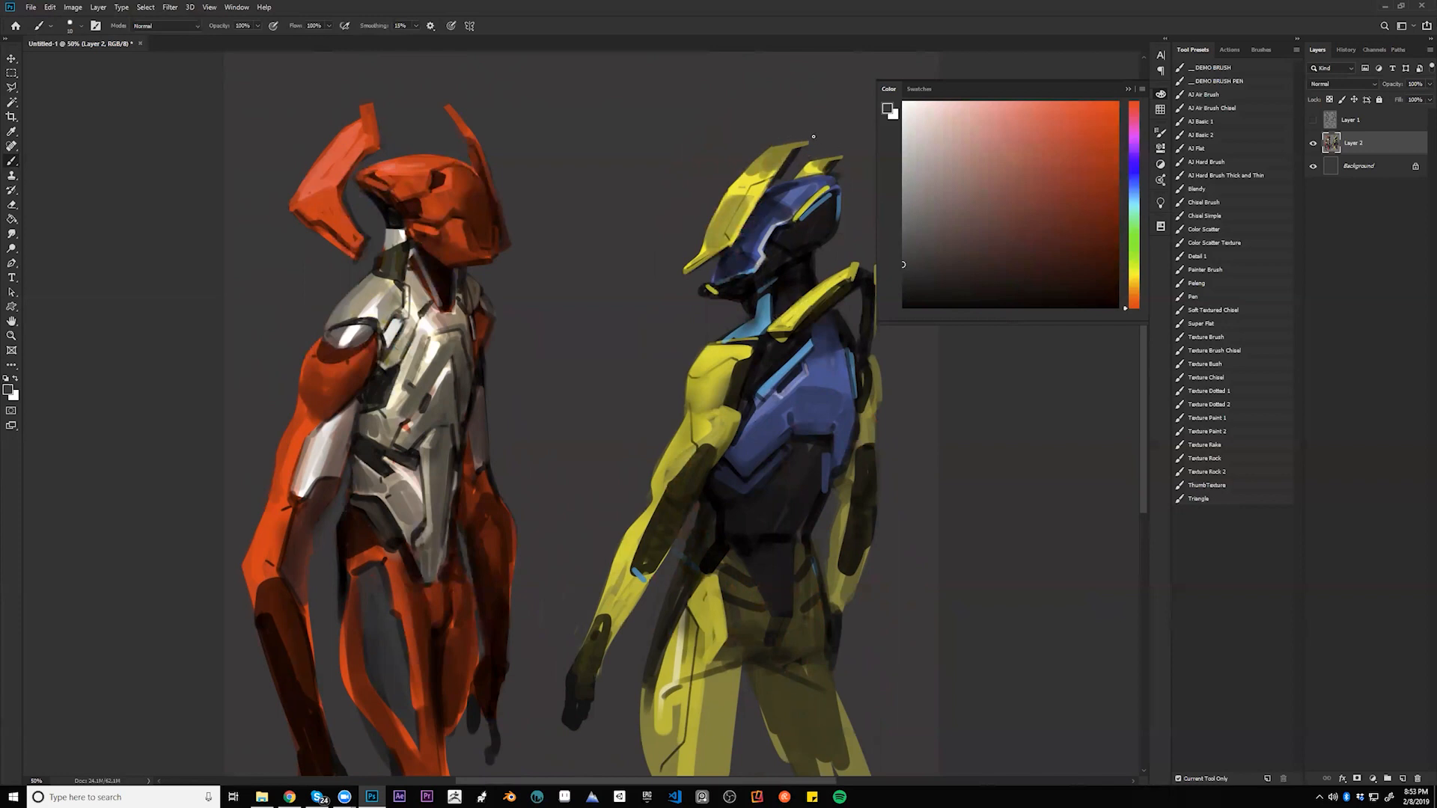
pyautogui.moveTo(722, 191); pyautogui.dragTo(773, 146)
pyautogui.keyDown('alt'); pyautogui.click(721, 384); pyautogui.keyUp('alt')
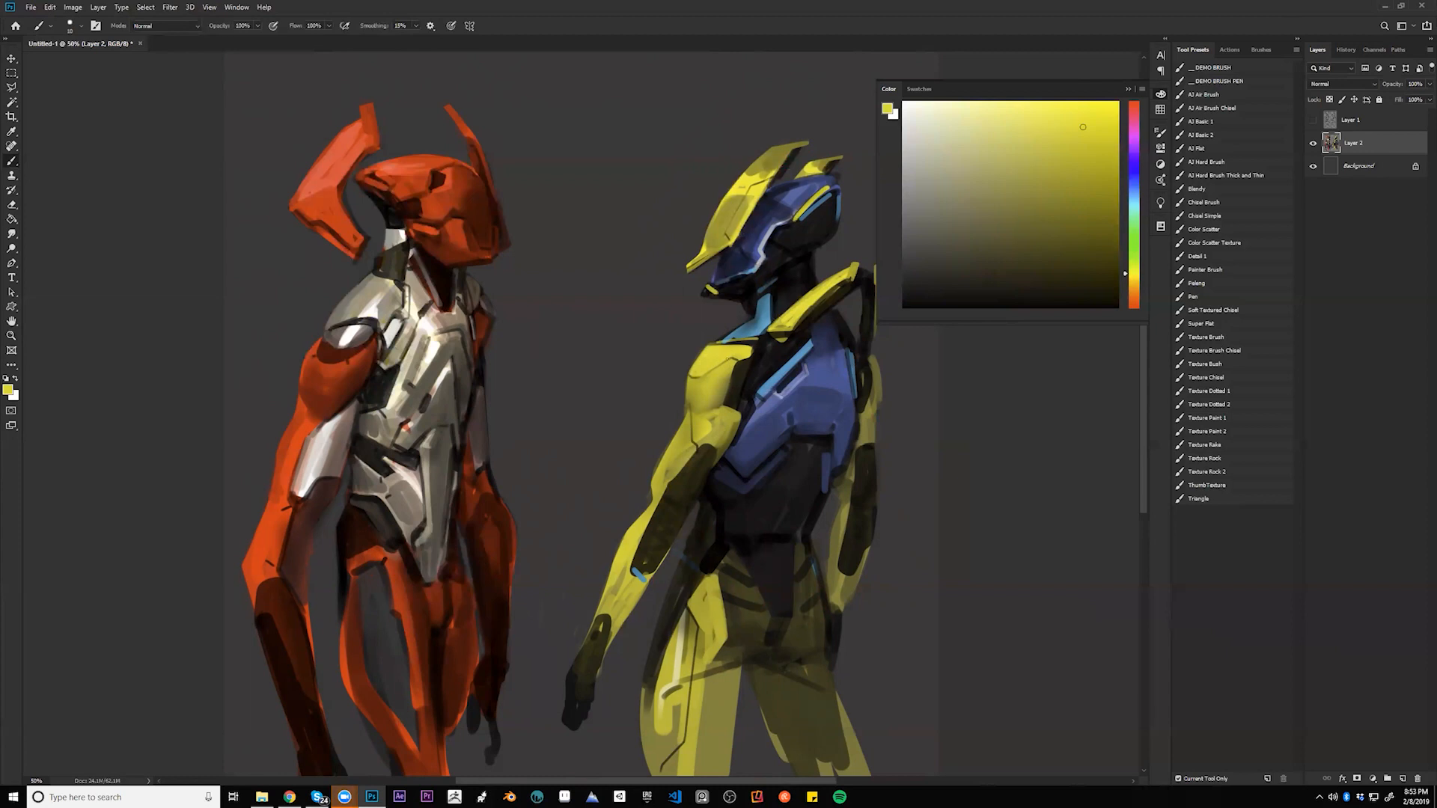
pyautogui.press('d')
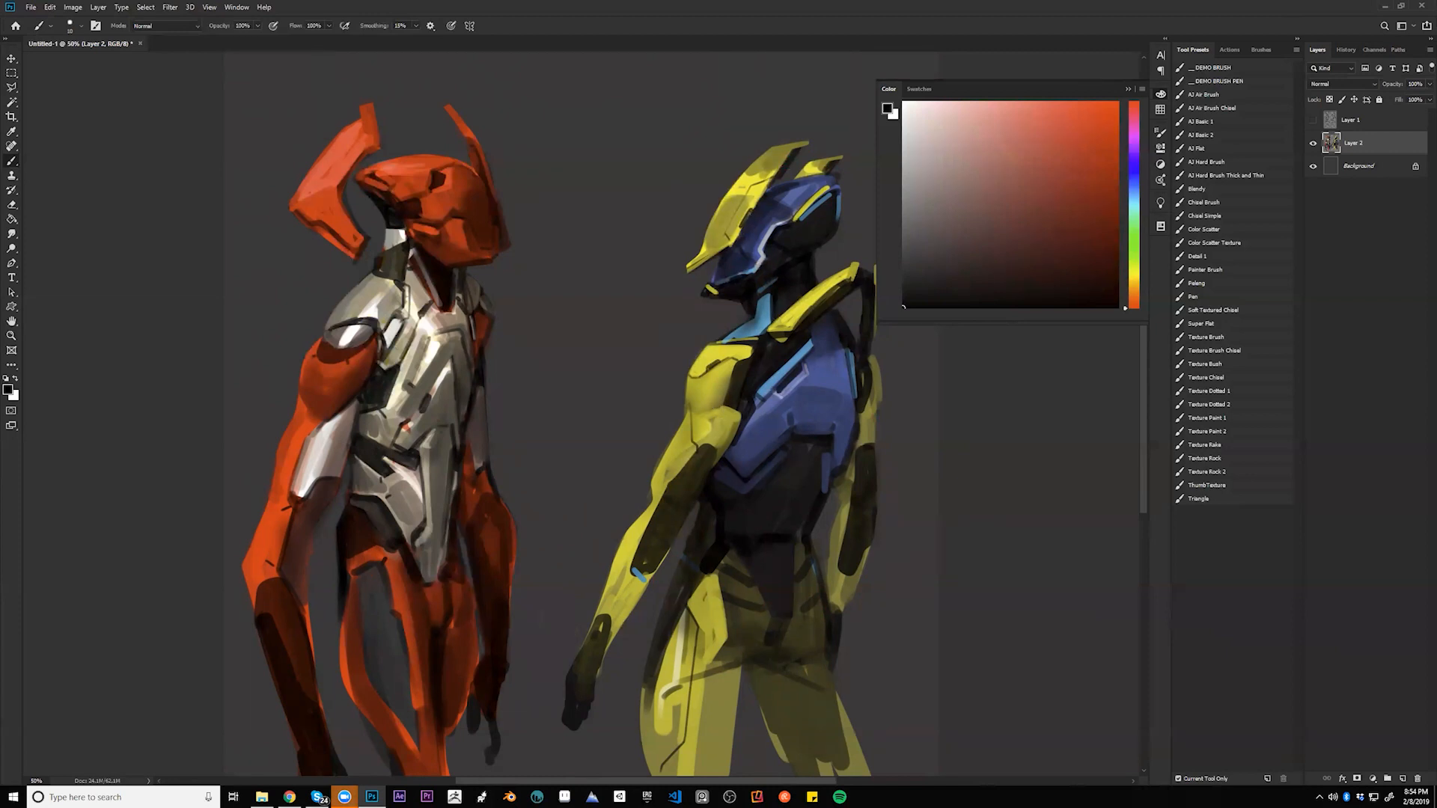
# - Hide the interface panels, mirror the canvas, and inspect both figures up close and from a distance
pyautogui.keyDown('ctrl'); pyautogui.keyDown('alt'); pyautogui.click(759, 448); pyautogui.keyUp('alt'); pyautogui.keyUp('ctrl')
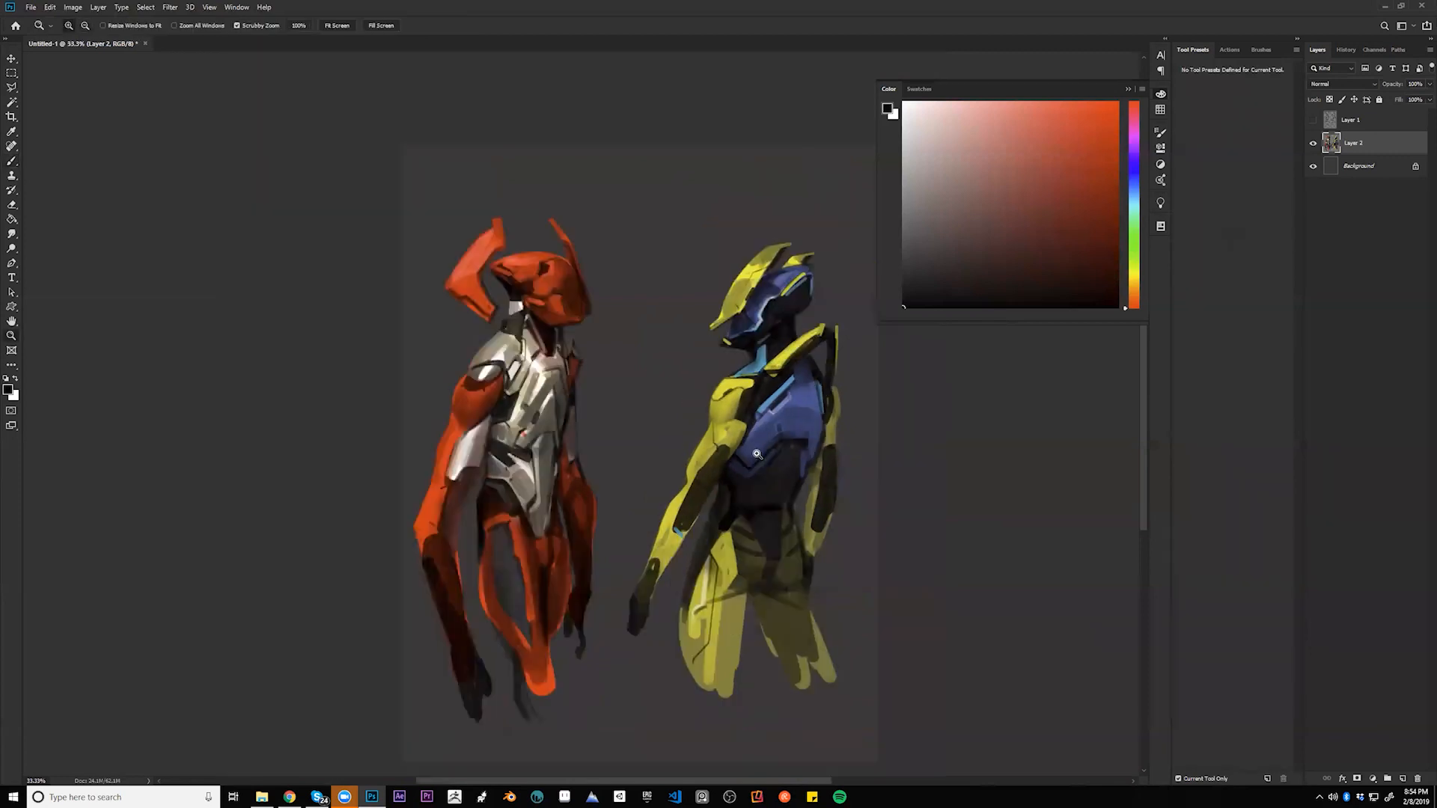
pyautogui.press('Tab')
pyautogui.hotkey('ctrl', 'shift', 'h')
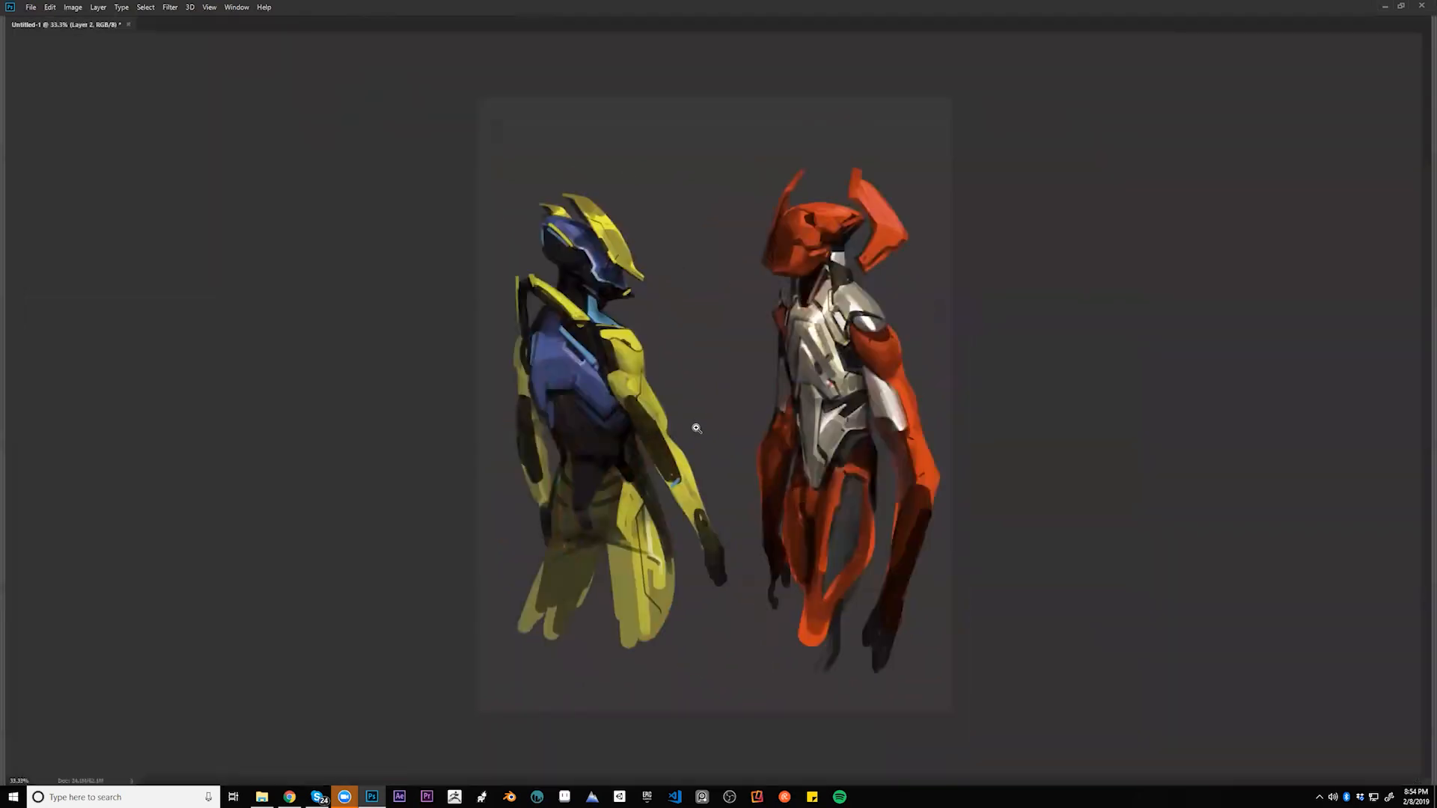
pyautogui.click(619, 217)
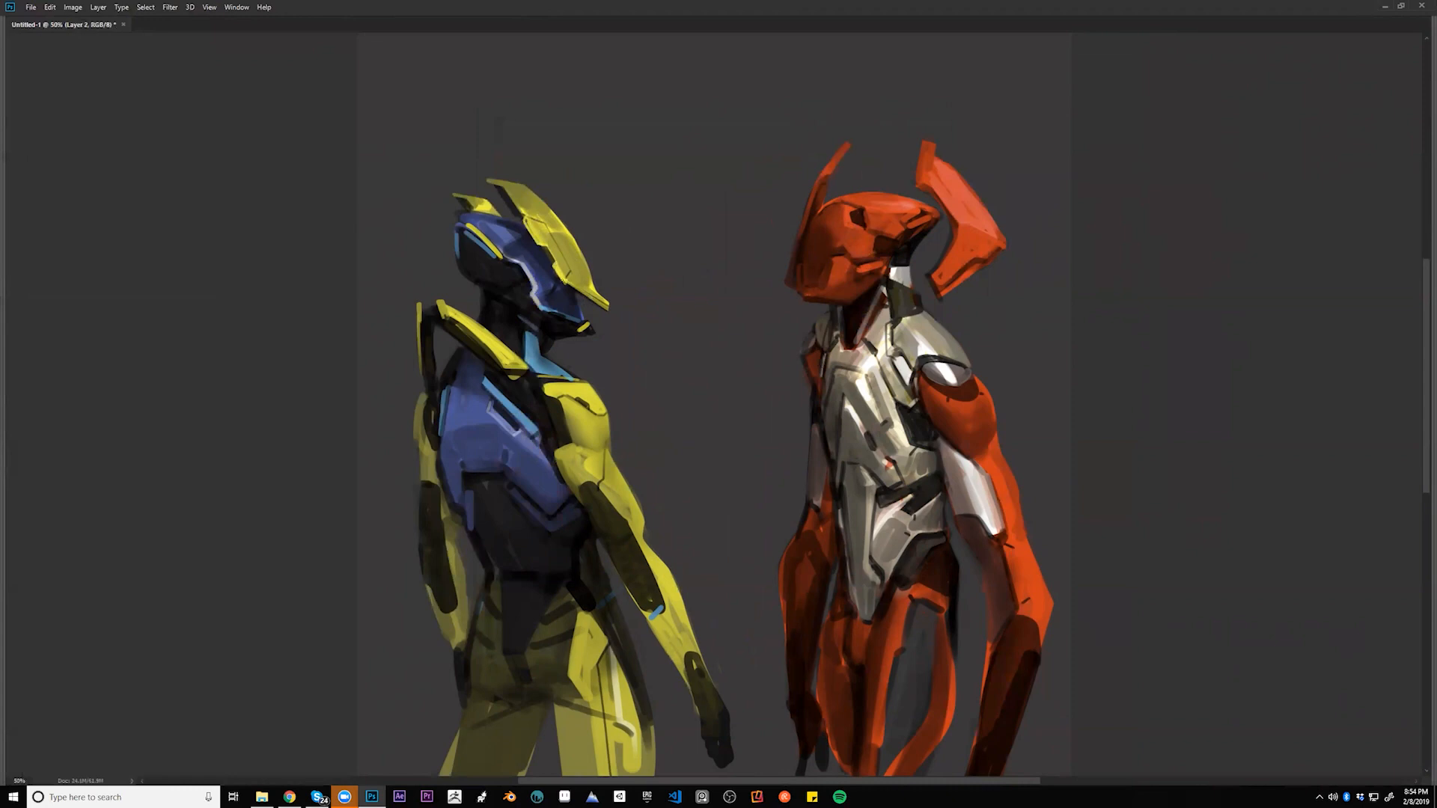
pyautogui.scroll(-1, 631, 375)
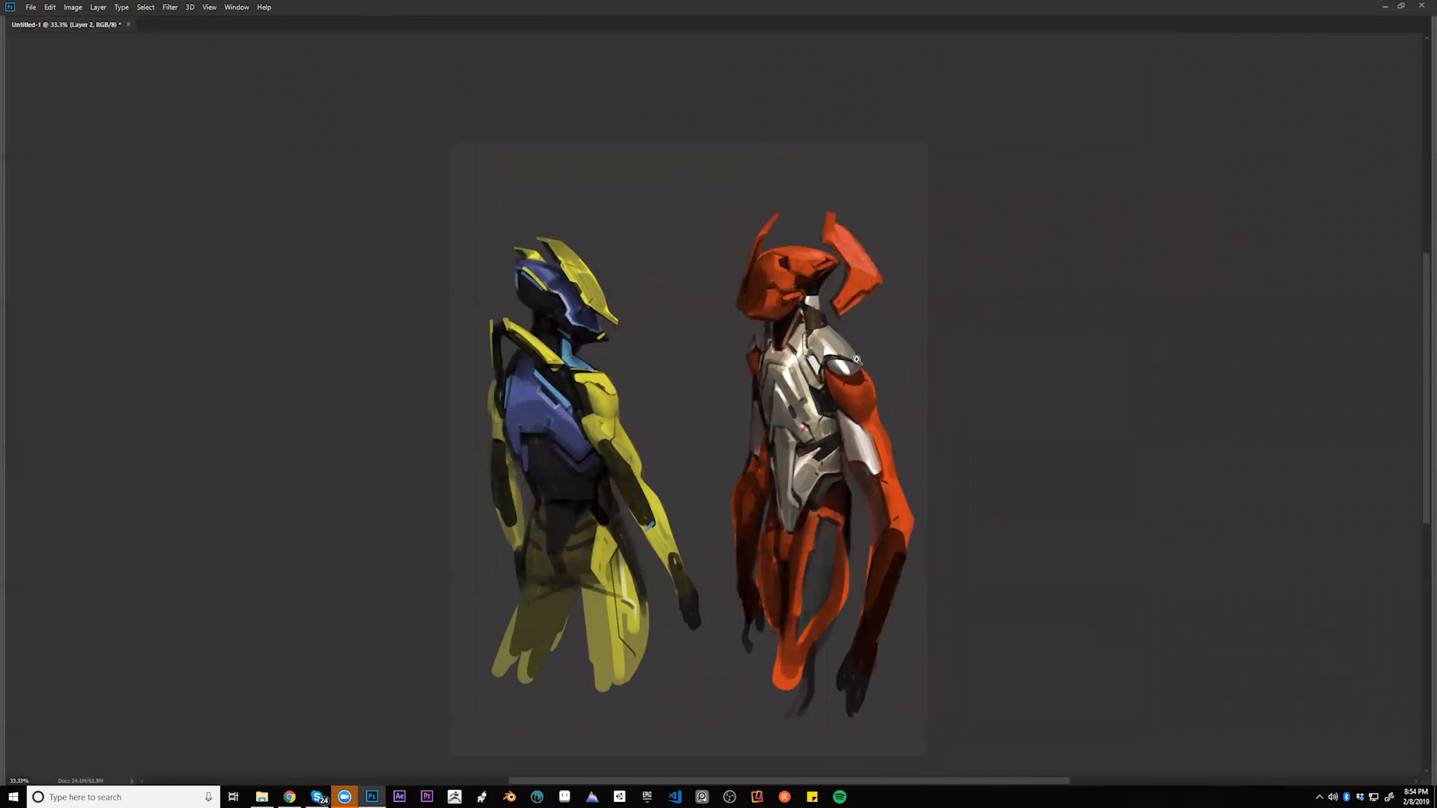
pyautogui.scroll(2, 846, 237)
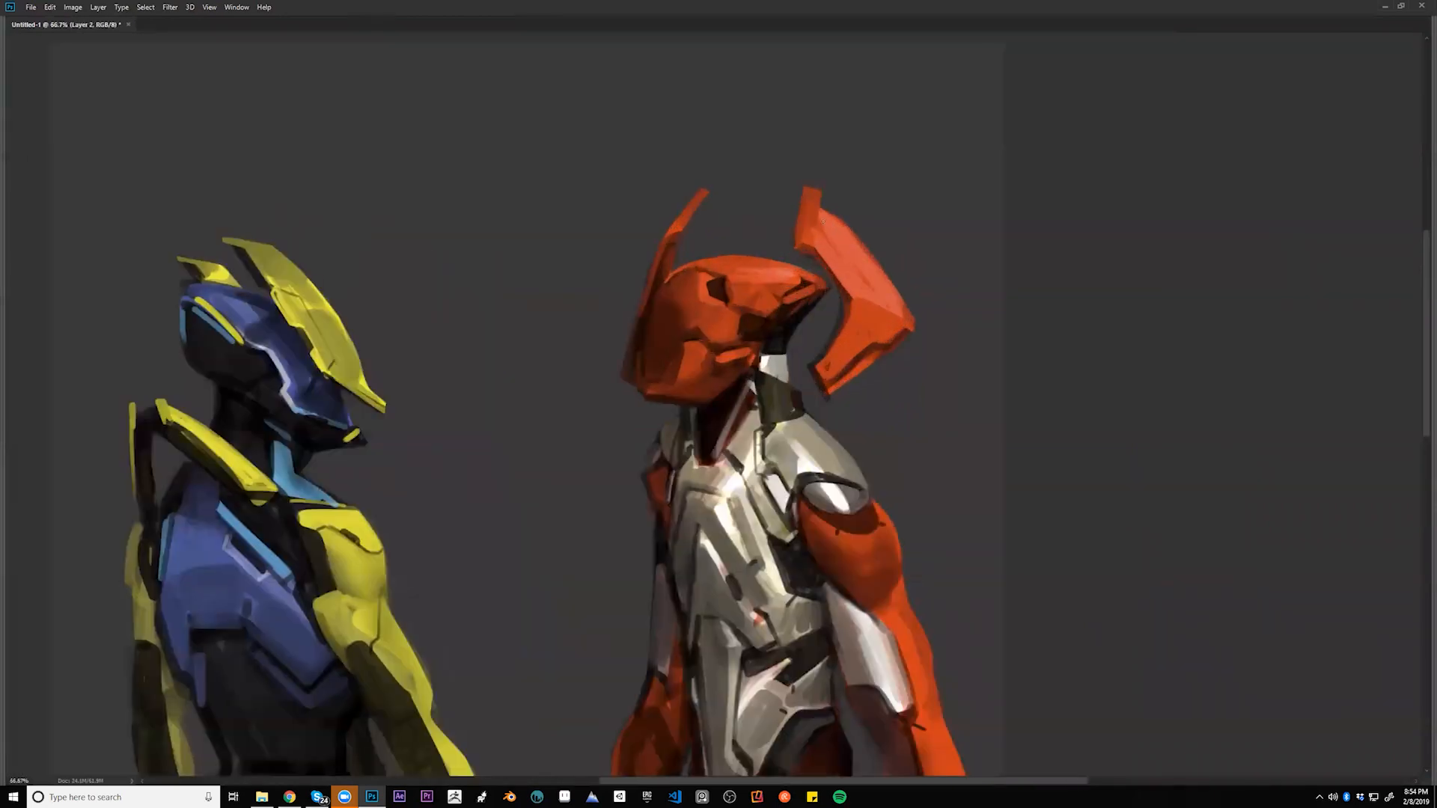
# - Repaint the red figure's large head fin in lighter red and trim its outer edge with background grey
pyautogui.moveTo(811, 233)
pyautogui.mouseDown()
pyautogui.moveTo(814, 183)
pyautogui.moveTo(809, 223)
pyautogui.mouseUp()
pyautogui.moveTo(841, 253)
pyautogui.mouseDown()
pyautogui.moveTo(853, 282)
pyautogui.moveTo(822, 253)
pyautogui.moveTo(870, 305)
pyautogui.moveTo(849, 259)
pyautogui.moveTo(890, 297)
pyautogui.moveTo(833, 218)
pyautogui.moveTo(891, 283)
pyautogui.mouseUp()
pyautogui.keyDown('alt'); pyautogui.click(863, 219); pyautogui.keyUp('alt')
pyautogui.moveTo(834, 205); pyautogui.dragTo(925, 311)
pyautogui.moveTo(842, 210); pyautogui.dragTo(940, 357)
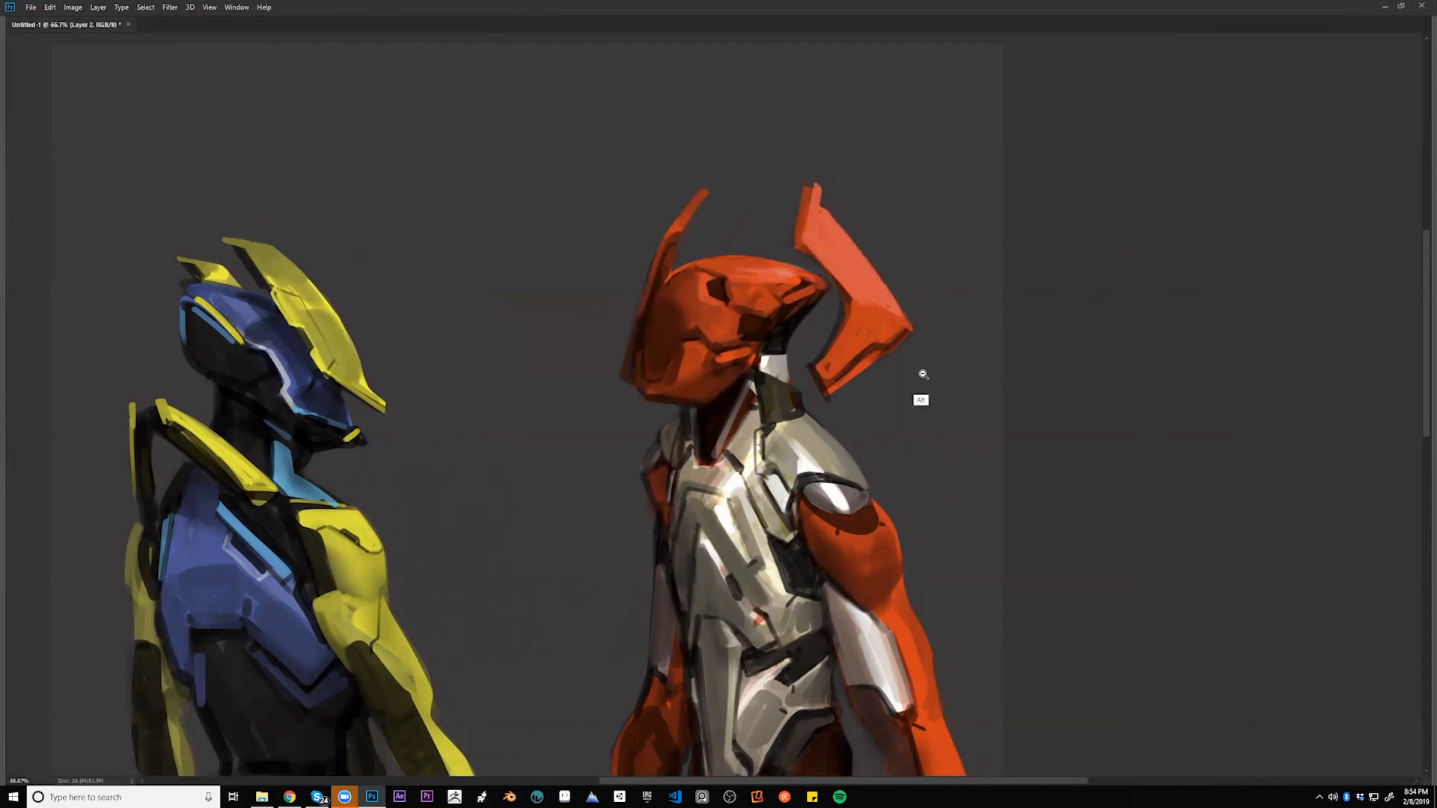
# - Mirror the canvas and touch up the bend of the red figure's large head fin with sampled red
pyautogui.keyDown('alt'); pyautogui.click(923, 371); pyautogui.keyUp('alt')
pyautogui.keyDown('alt'); pyautogui.click(923, 370); pyautogui.keyUp('alt')
pyautogui.keyDown('alt'); pyautogui.click(923, 371); pyautogui.keyUp('alt')
pyautogui.hotkey('ctrl', 'shift', 'h')
pyautogui.keyDown('ctrl'); pyautogui.click(730, 364); pyautogui.keyUp('ctrl')
pyautogui.keyDown('alt'); pyautogui.click(527, 242); pyautogui.keyUp('alt')
pyautogui.moveTo(549, 226); pyautogui.dragTo(534, 235)
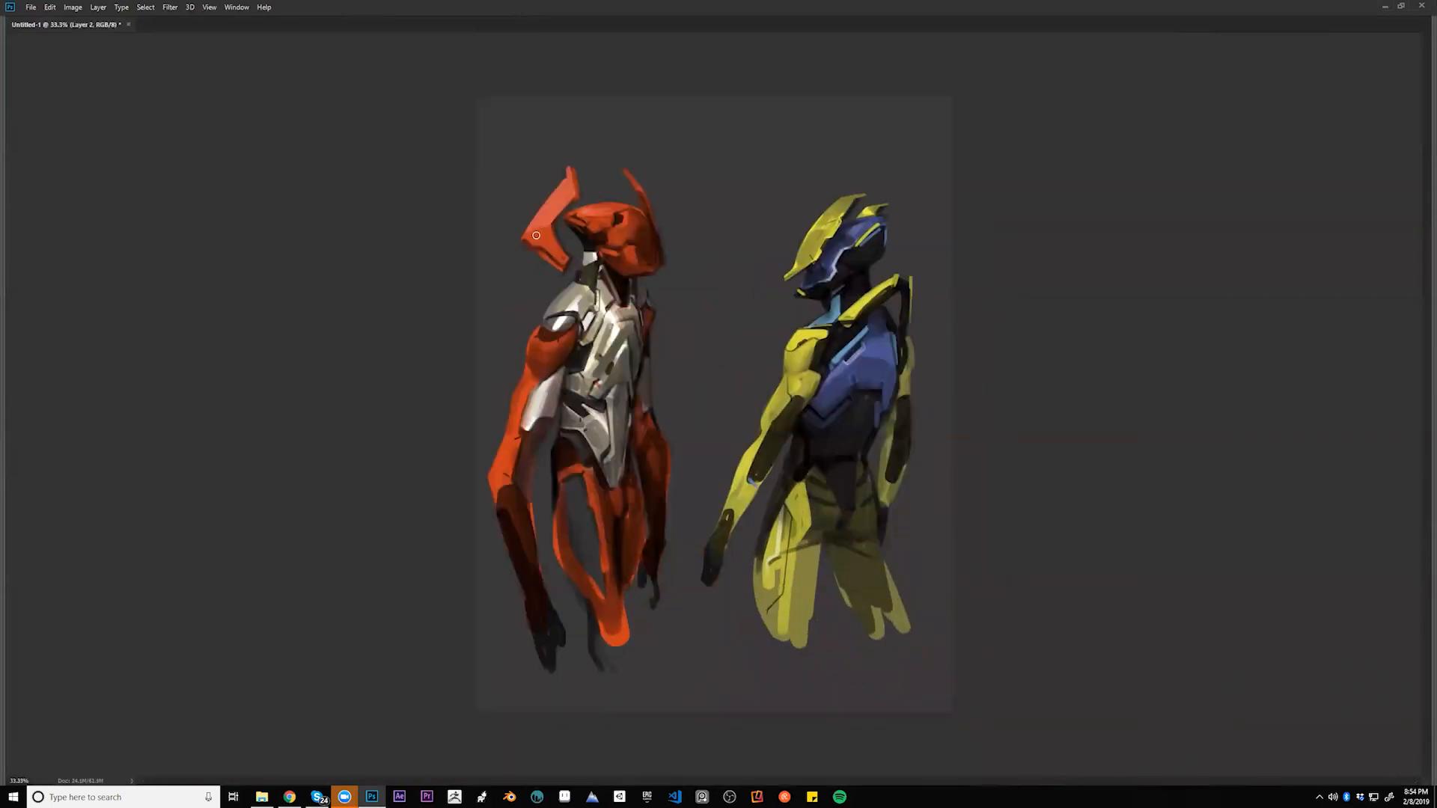
# - Refine the top and rear of the red figure's helmet and its neck with sampled colors
pyautogui.keyDown('alt'); pyautogui.click(640, 233); pyautogui.keyUp('alt')
pyautogui.moveTo(627, 211); pyautogui.dragTo(623, 221)
pyautogui.keyDown('alt'); pyautogui.click(597, 217); pyautogui.keyUp('alt')
pyautogui.keyDown('alt'); pyautogui.click(607, 221); pyautogui.keyUp('alt')
pyautogui.moveTo(589, 220)
pyautogui.mouseDown()
pyautogui.moveTo(602, 225)
pyautogui.moveTo(590, 211)
pyautogui.mouseUp()
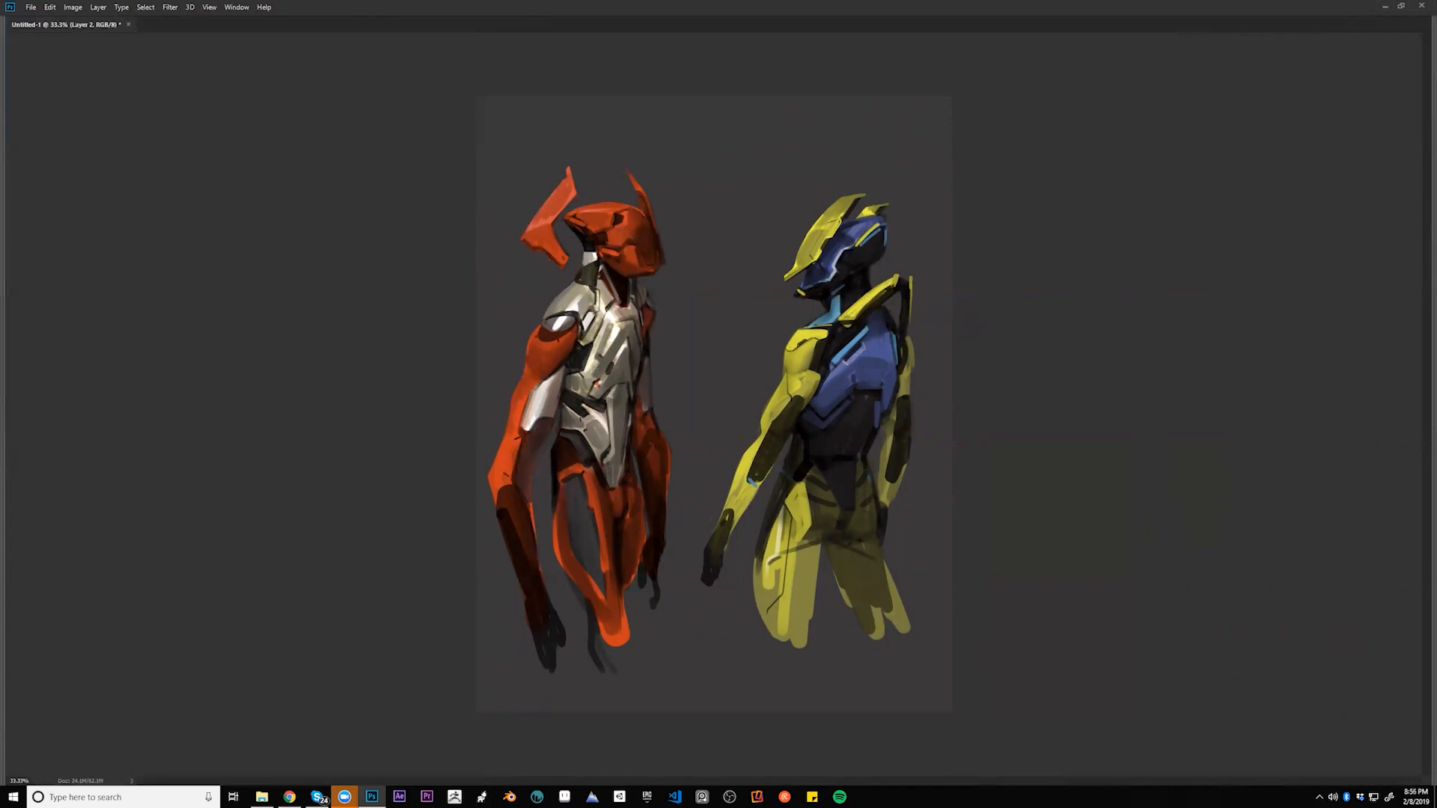
pyautogui.moveTo(597, 262)
pyautogui.mouseDown()
pyautogui.moveTo(598, 284)
pyautogui.moveTo(588, 269)
pyautogui.mouseUp()
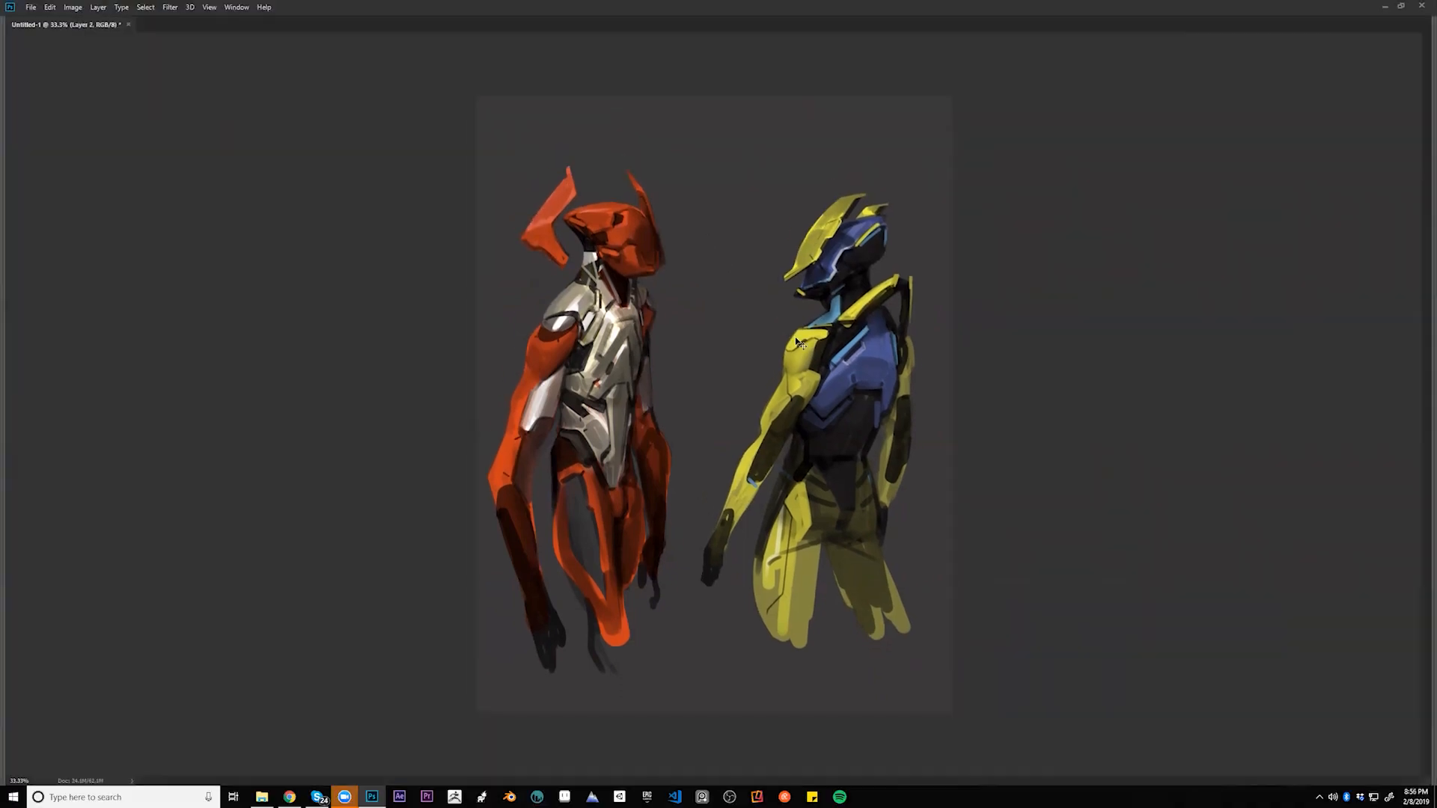
# - Mirror the canvas and touch up the lower edge of the yellow figure's blue chest armor with sampled dark tones
pyautogui.hotkey('ctrl', 'f')
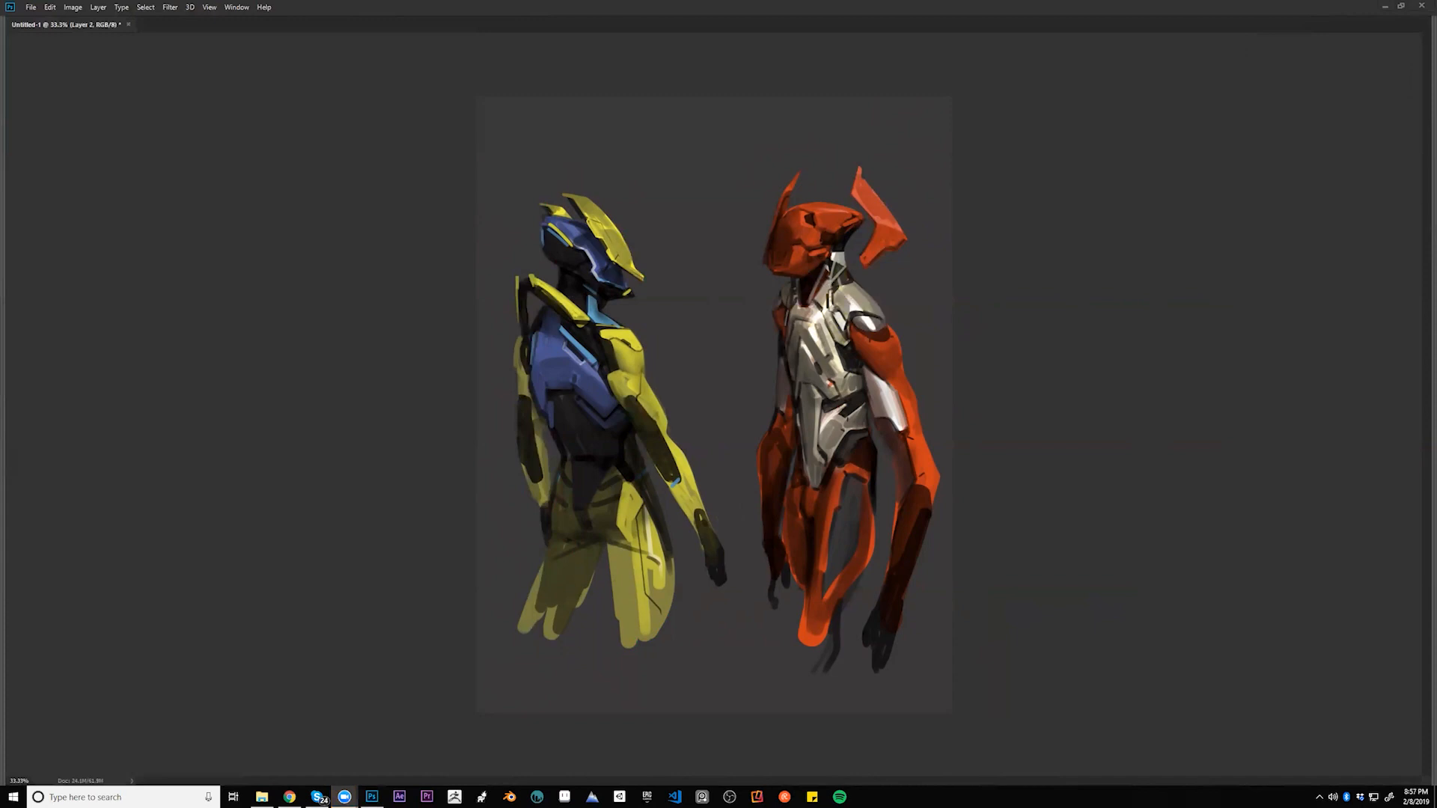
pyautogui.click(768, 381)
pyautogui.press('alt')
pyautogui.keyDown('alt'); pyautogui.click(563, 399); pyautogui.keyUp('alt')
pyautogui.moveTo(560, 397); pyautogui.dragTo(571, 398)
pyautogui.keyDown('alt'); pyautogui.click(574, 418); pyautogui.keyUp('alt')
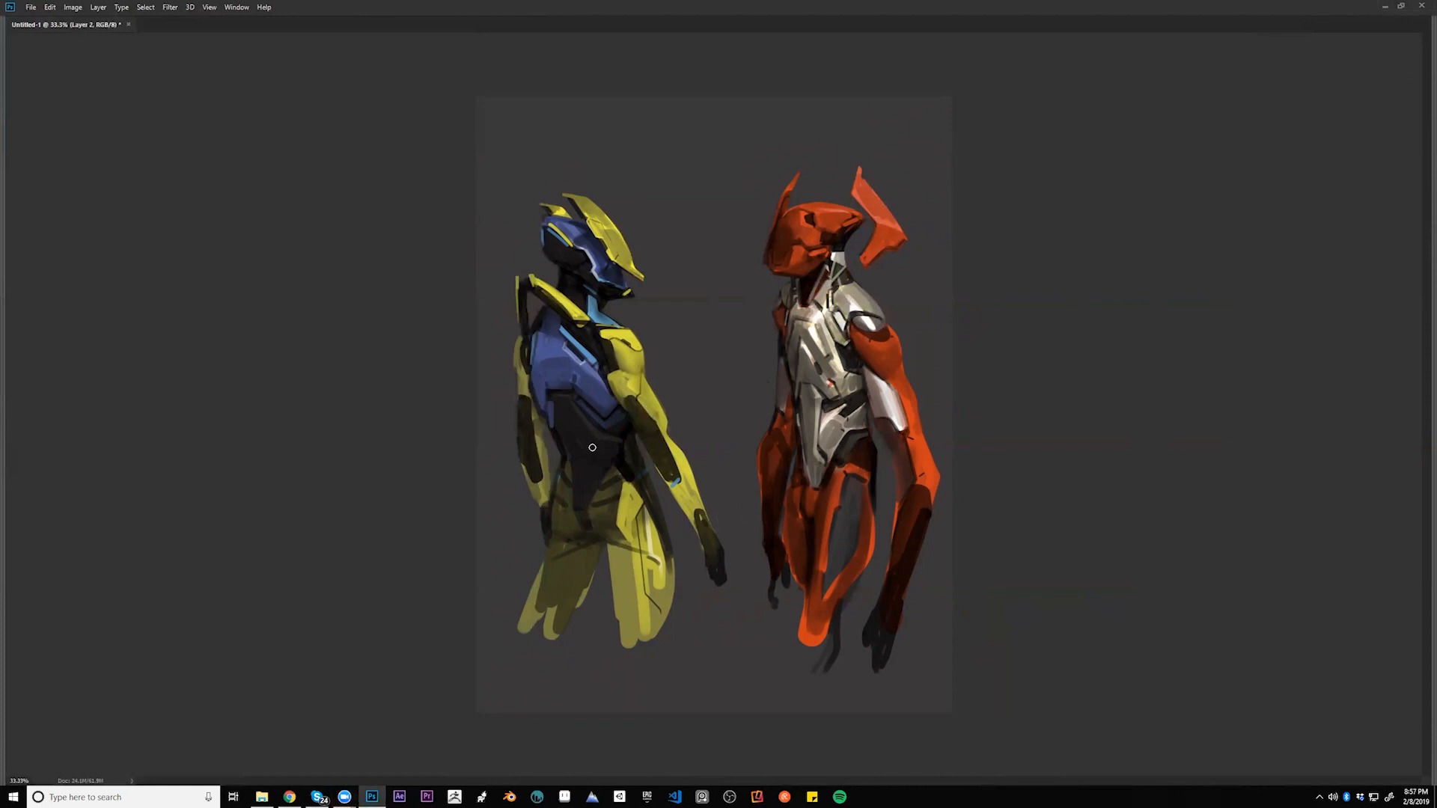
# - Compare both canvas orientations and touch up the dark area between the yellow shoulder strap and blue chest with a larger brush
pyautogui.hotkey('ctrl', 'shift', 'h')
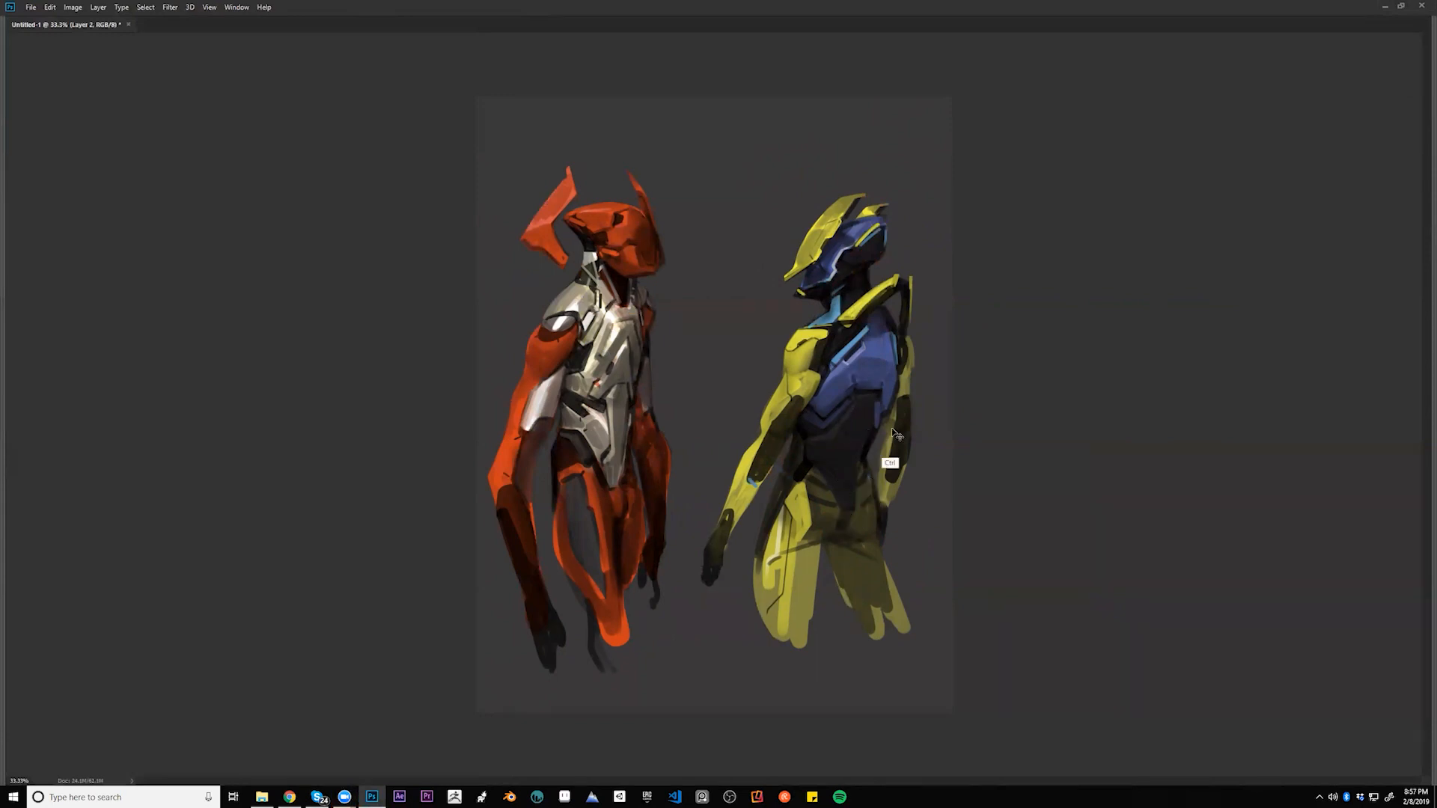
pyautogui.hotkey('ctrl', 'shift', 'h')
pyautogui.press(']')
pyautogui.press(']')
pyautogui.press(']')
pyautogui.press(']')
pyautogui.press(']')
pyautogui.press(']')
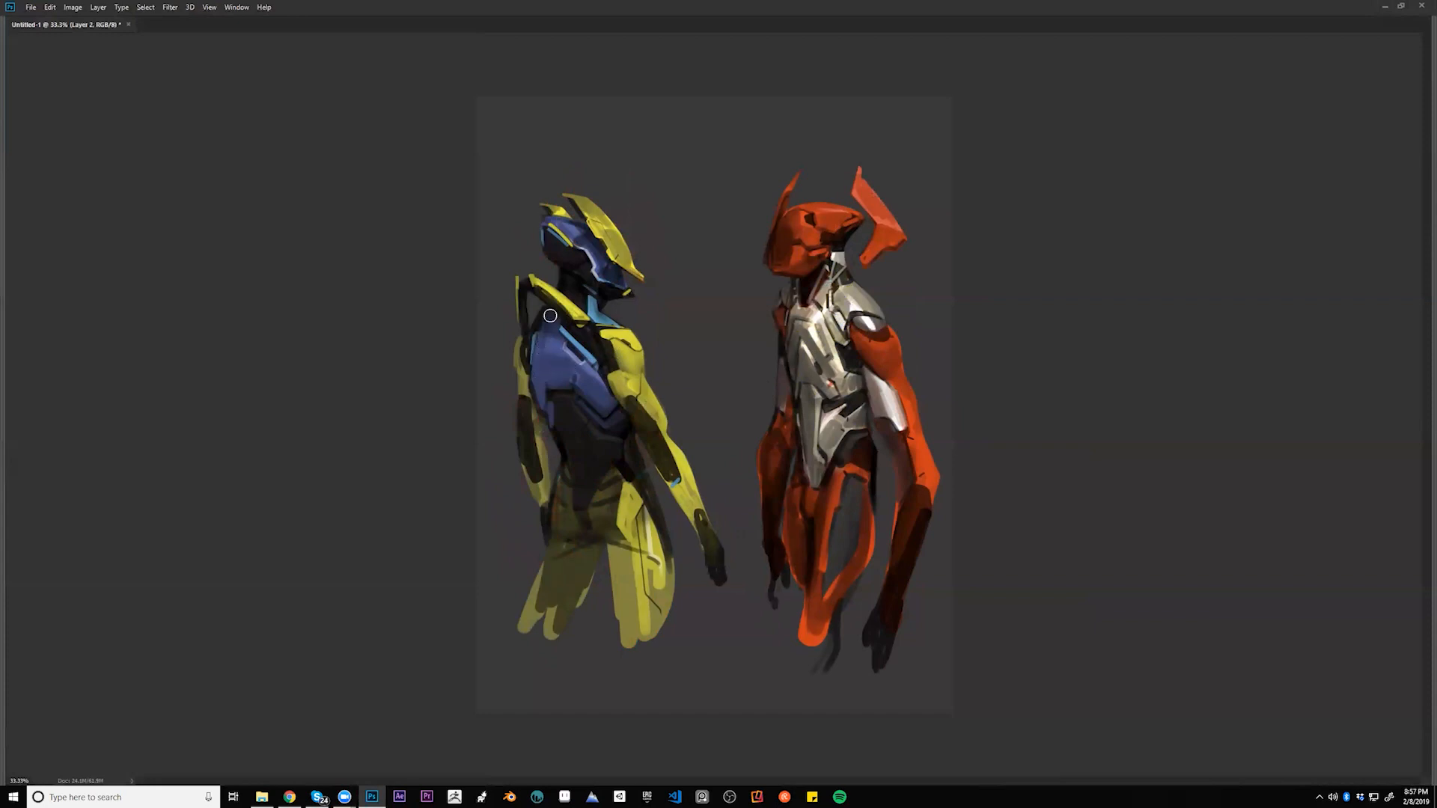
pyautogui.moveTo(545, 320); pyautogui.dragTo(547, 312)
# - Examine both figures from a distance in normal and mirrored orientation to judge their silhouettes and color balance
pyautogui.keyDown('alt'); pyautogui.click(571, 425); pyautogui.keyUp('alt')
pyautogui.keyDown('alt'); pyautogui.click(571, 425); pyautogui.keyUp('alt')
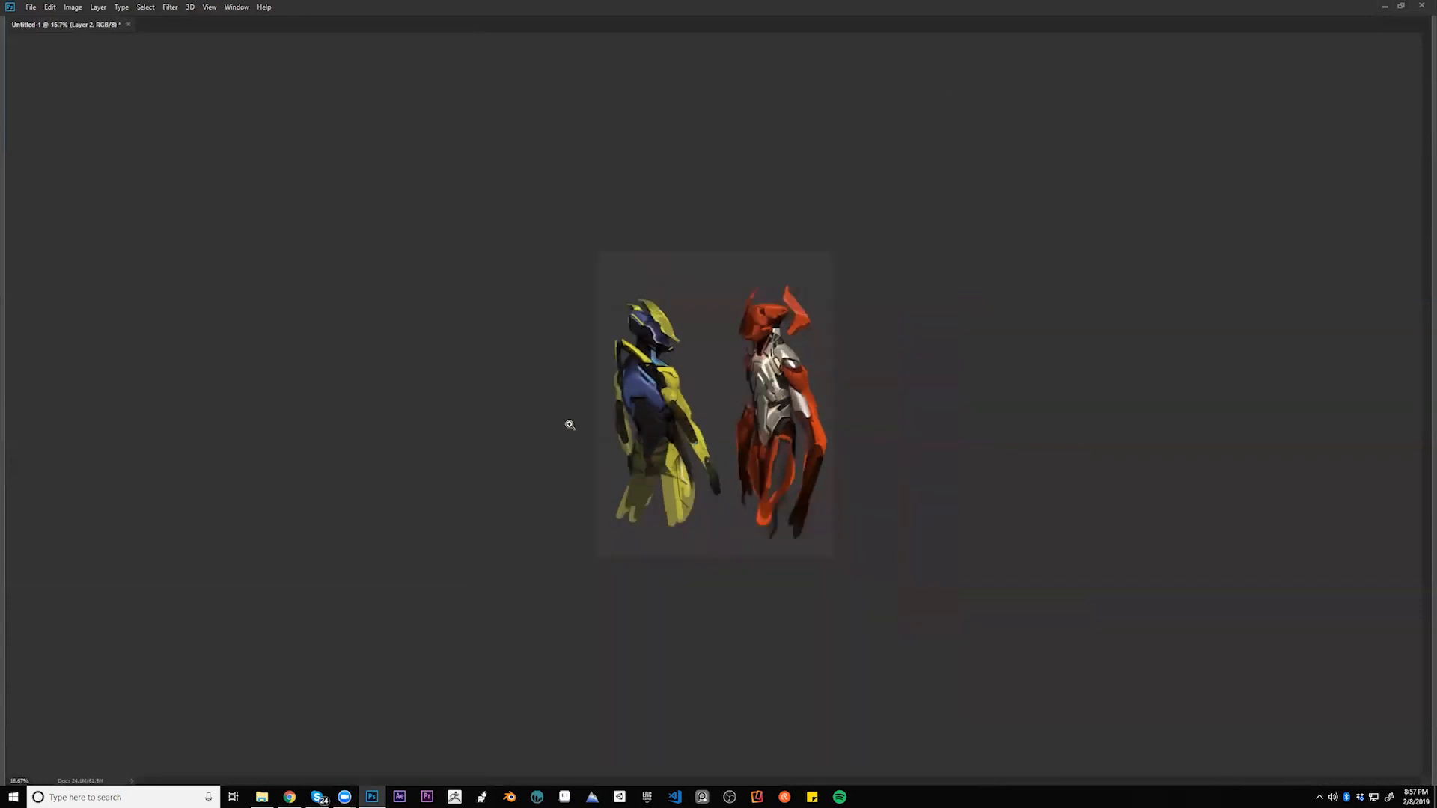
pyautogui.hotkey('ctrl', 'shift', 'f')
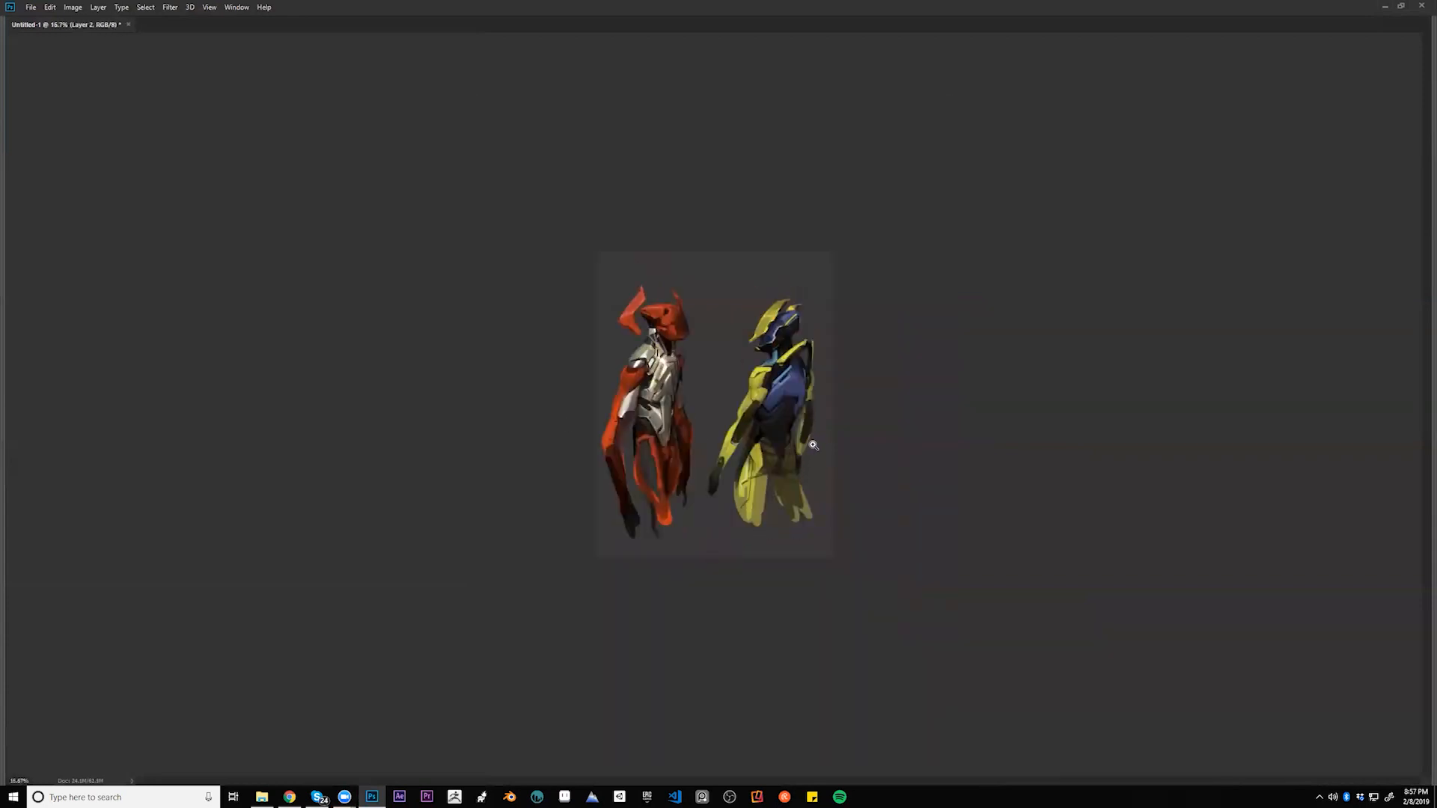
pyautogui.click(802, 445)
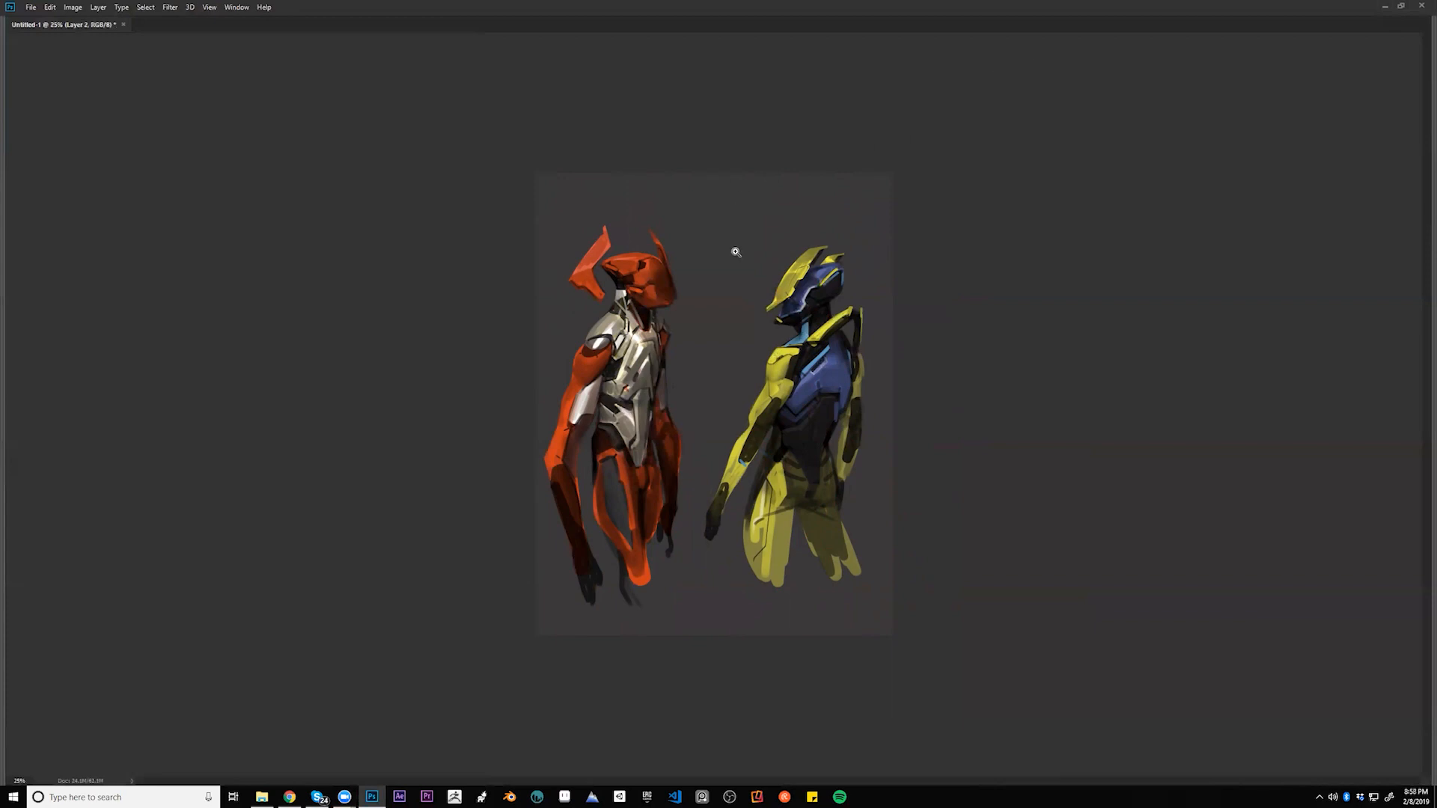
pyautogui.hotkey('ctrl', 'shift', 'h')
pyautogui.click(1065, 298)
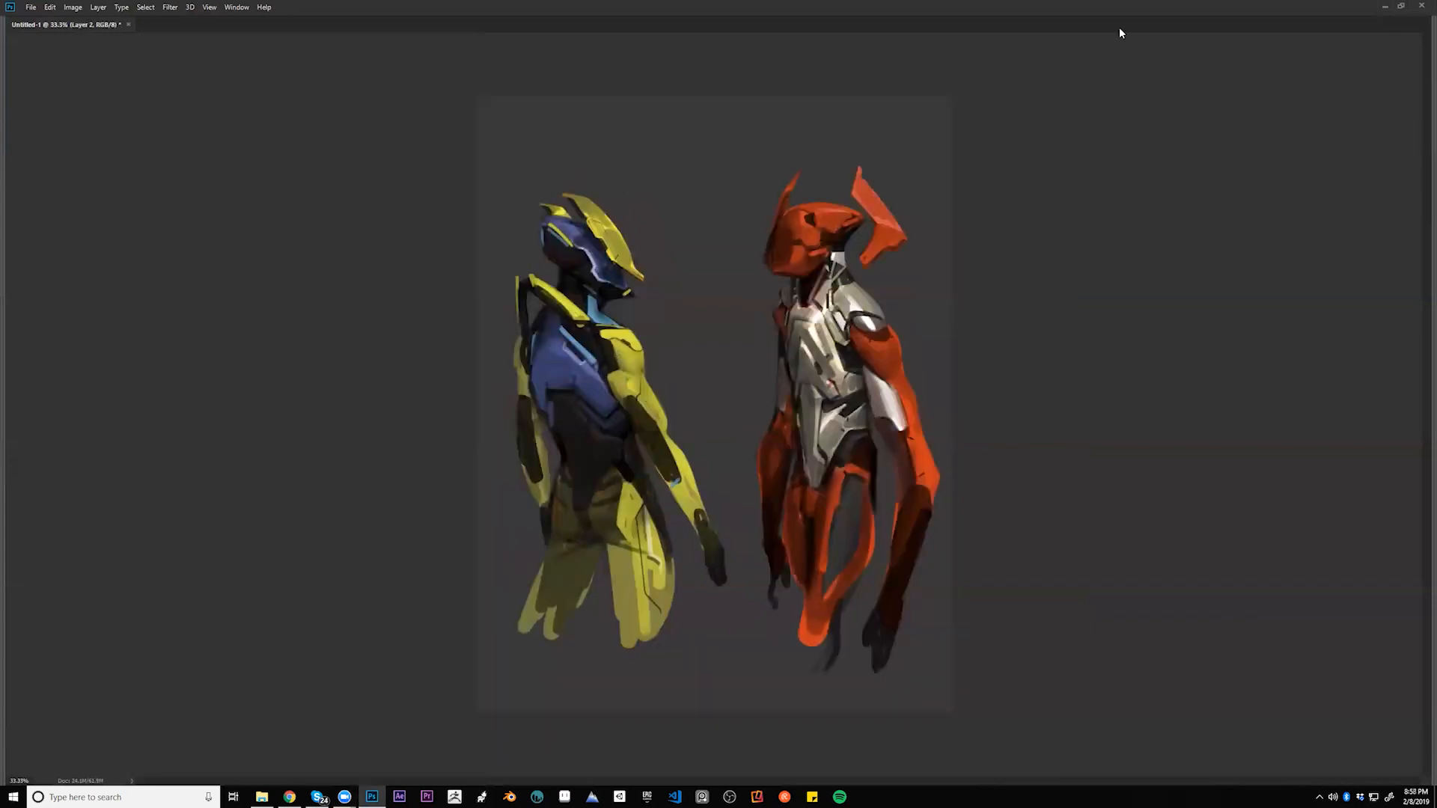